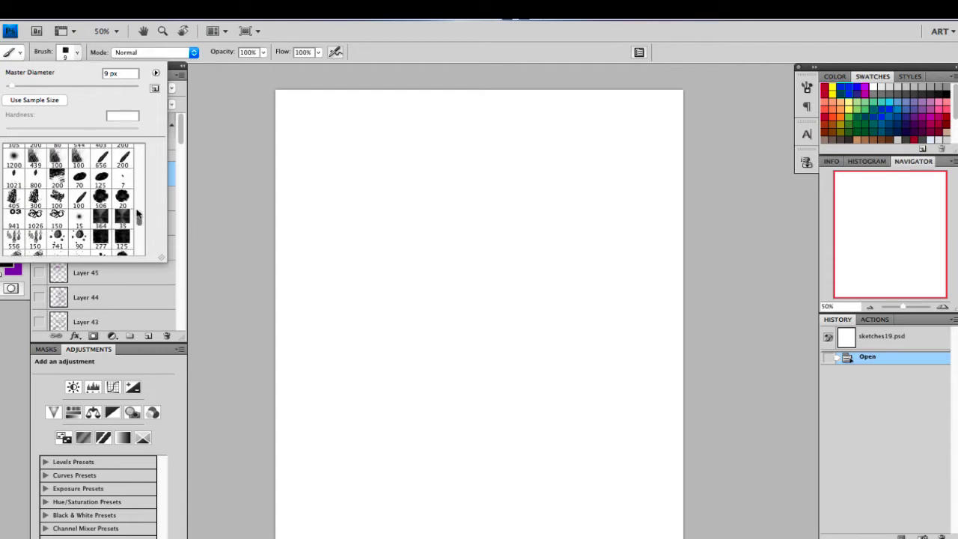
Step: Choose the 100 px square textured brush preset and reduce its size to 2 px
left_click(125, 209)
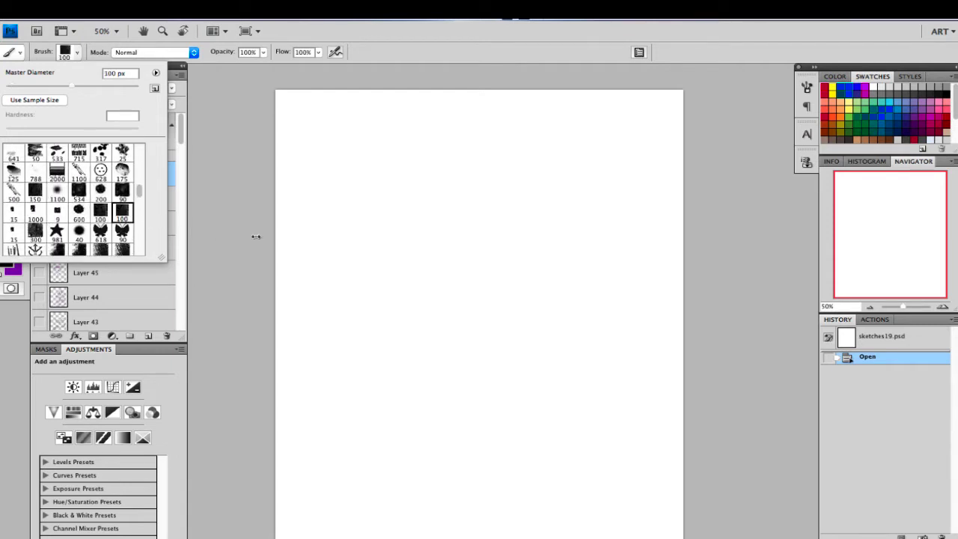
left_click(862, 285)
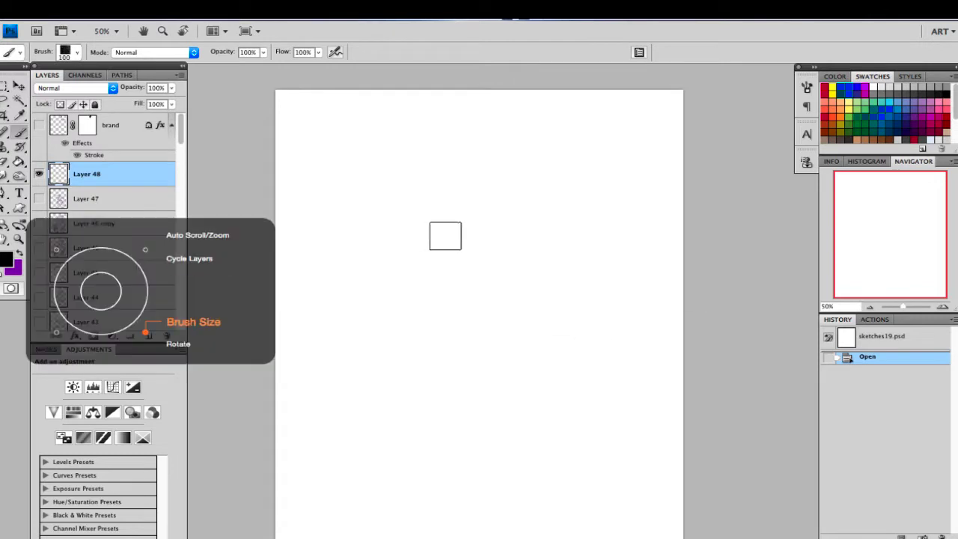
key("bracketleft")
key("bracketleft")
key("bracketleft")
key("bracketleft")
key("bracketleft")
key("bracketleft")
key("bracketleft")
key("bracketleft")
key("bracketleft")
key("bracketleft")
key("bracketleft")
key("bracketleft")
key("bracketleft")
key("bracketleft")
key("bracketleft")
key("bracketleft")
key("bracketleft")
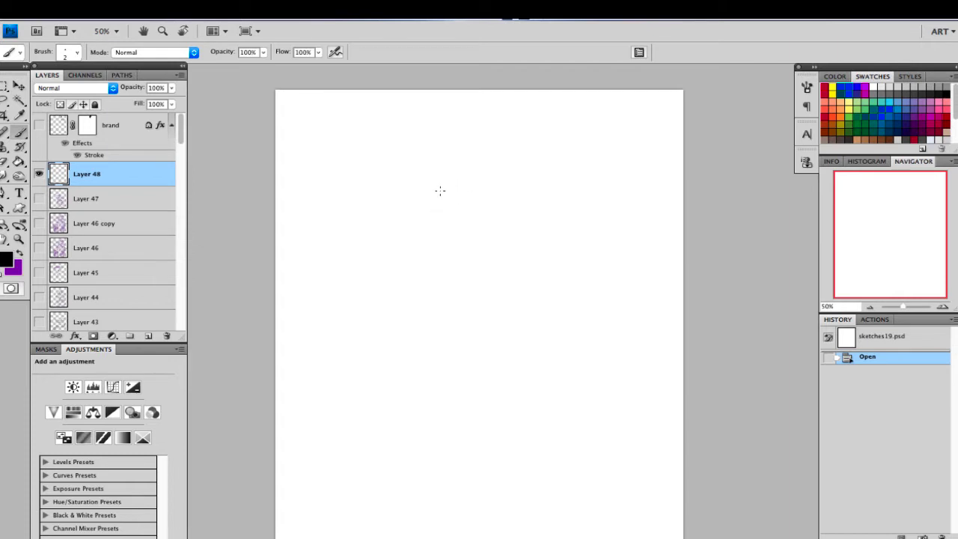
Step: Sketch the rounded top and sides of the head on Layer 48 with light overlapping strokes
mouse_move(425, 205)
left_mouse_down()
mouse_move(459, 164)
mouse_move(447, 183)
mouse_move(449, 161)
left_mouse_up()
mouse_move(452, 158)
left_mouse_down()
mouse_move(510, 172)
mouse_move(528, 202)
left_mouse_up()
left_click_drag(516, 168, 534, 225)
left_click_drag(531, 184, 535, 201)
mouse_move(438, 178)
left_mouse_down()
mouse_move(537, 200)
mouse_move(528, 238)
left_mouse_up()
left_click_drag(433, 251, 428, 177)
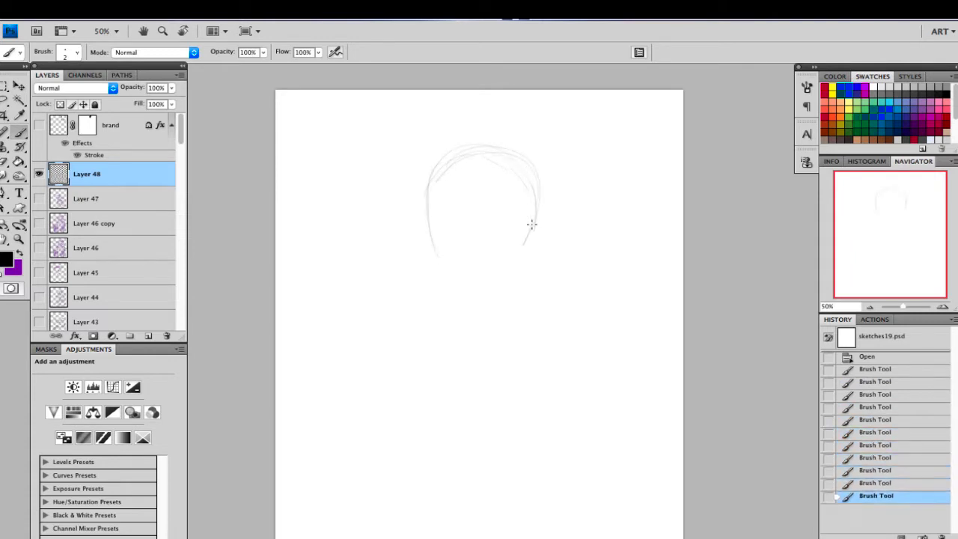
Step: Close the head outline with the cheeks and pointed chin, and add curved eye-line and vertical centre guides
left_click_drag(527, 218, 533, 243)
mouse_move(537, 202)
left_mouse_down()
mouse_move(522, 264)
mouse_move(502, 284)
left_mouse_up()
left_click_drag(428, 217, 448, 274)
left_click_drag(433, 254, 481, 287)
mouse_move(458, 280)
left_mouse_down()
mouse_move(480, 286)
mouse_move(516, 270)
left_mouse_up()
left_click_drag(539, 213, 524, 253)
mouse_move(453, 238)
left_mouse_down()
mouse_move(491, 239)
mouse_move(446, 221)
mouse_move(542, 223)
mouse_move(446, 226)
mouse_move(498, 253)
mouse_move(504, 201)
left_mouse_up()
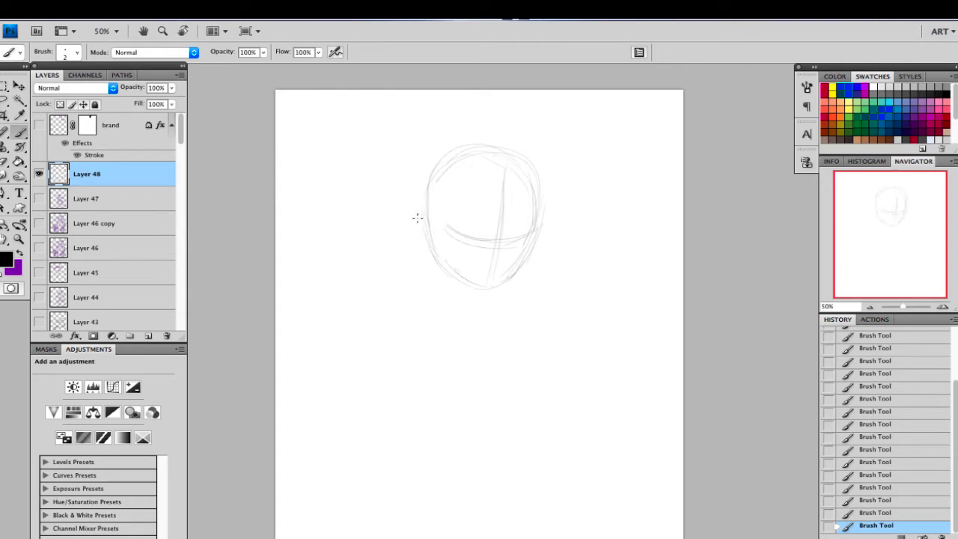
Step: Sketch the ear and neck, and rough in the first shoulder and chest lines below the head
mouse_move(417, 218)
left_mouse_down()
mouse_move(446, 268)
mouse_move(437, 289)
mouse_move(490, 307)
mouse_move(524, 382)
left_mouse_up()
mouse_move(478, 303)
left_mouse_down()
mouse_move(502, 331)
mouse_move(534, 424)
left_mouse_up()
left_click_drag(495, 322, 531, 443)
left_click_drag(439, 299, 418, 346)
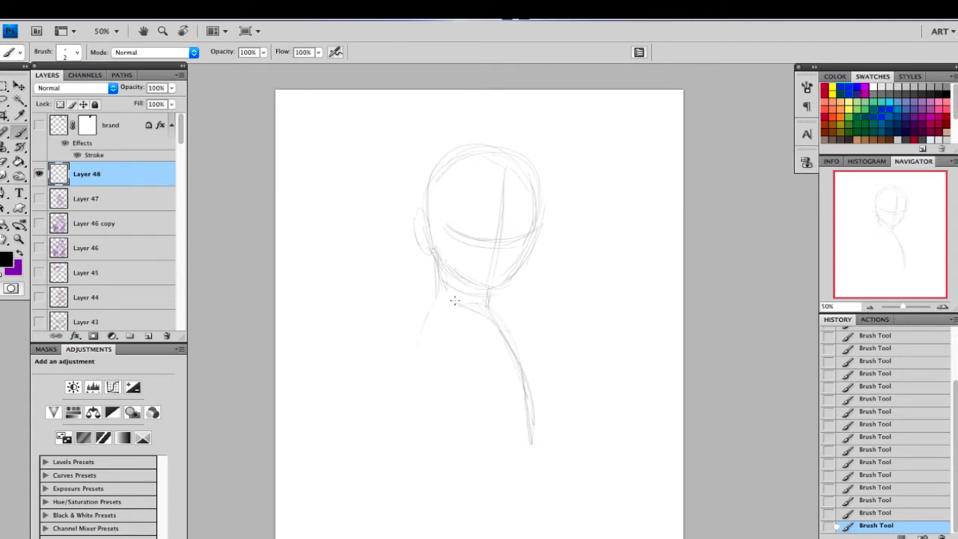
Step: Build up the shoulder slope and the long curved front line of the torso with repeated strokes
left_click_drag(432, 298, 408, 318)
left_click_drag(462, 307, 510, 337)
left_click_drag(498, 309, 533, 378)
mouse_move(511, 324)
left_mouse_down()
mouse_move(540, 393)
mouse_move(537, 479)
left_mouse_up()
left_click_drag(405, 327, 401, 353)
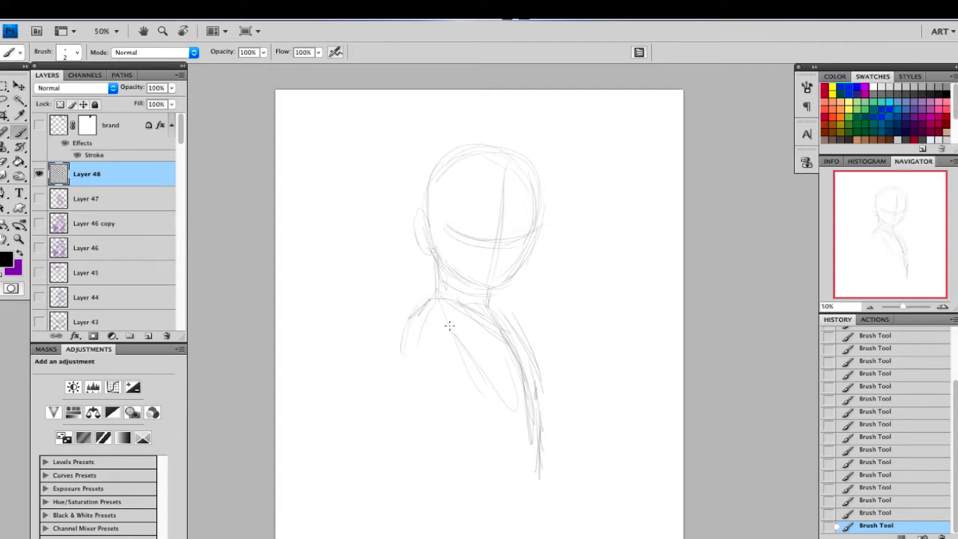
Step: Sketch an oval for the upper arm and curved forearm lines beneath it
left_click_drag(420, 307, 424, 368)
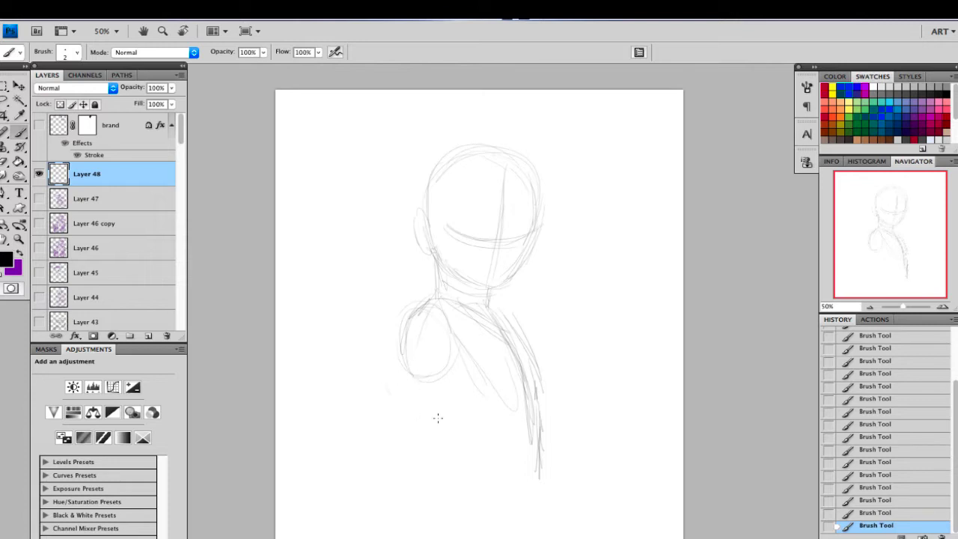
mouse_move(447, 407)
left_mouse_down()
mouse_move(419, 412)
mouse_move(448, 408)
mouse_move(447, 388)
mouse_move(443, 414)
left_mouse_up()
left_click_drag(380, 376, 419, 418)
mouse_move(376, 342)
left_mouse_down()
mouse_move(390, 380)
mouse_move(430, 370)
mouse_move(442, 397)
mouse_move(370, 335)
left_mouse_up()
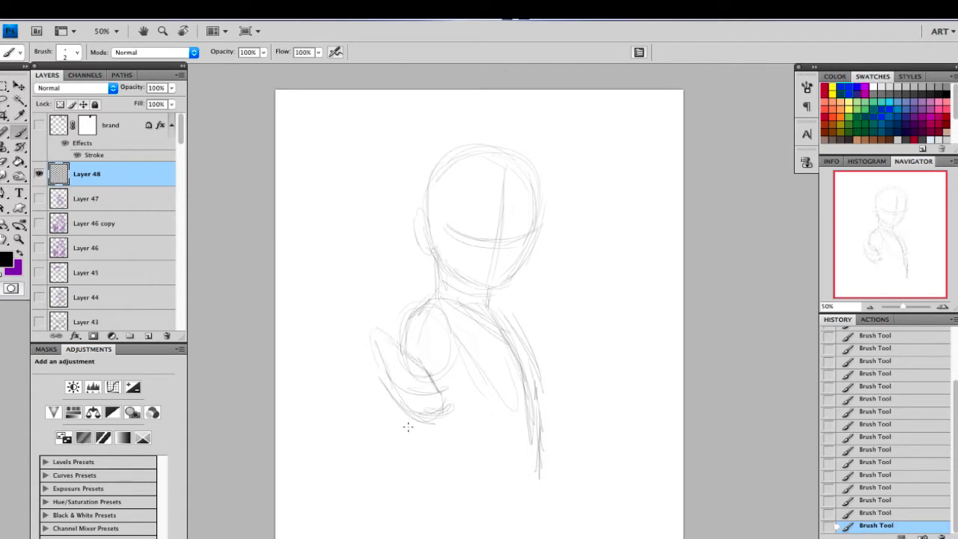
mouse_move(374, 378)
left_mouse_down()
mouse_move(426, 436)
mouse_move(403, 405)
mouse_move(446, 420)
left_mouse_up()
key("ctrl+alt+z")
key("ctrl+alt+z")
key("ctrl+alt+z")
key("ctrl+alt+z")
key("ctrl+alt+z")
key("ctrl+alt+z")
key("ctrl+alt+z")
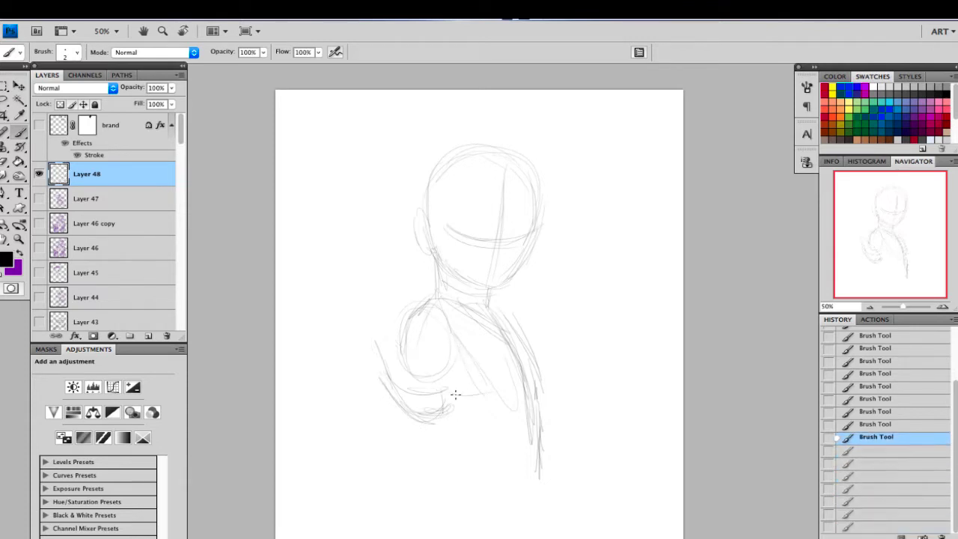
Step: Sketch the raised hand in front of the chest with a rounded palm, slanted fingers and thumb
left_click_drag(480, 417, 457, 428)
left_click_drag(434, 397, 453, 426)
mouse_move(501, 389)
left_mouse_down()
mouse_move(451, 427)
mouse_move(446, 382)
mouse_move(493, 333)
mouse_move(493, 388)
mouse_move(473, 353)
mouse_move(476, 379)
mouse_move(455, 400)
mouse_move(480, 366)
mouse_move(458, 401)
left_mouse_up()
left_click_drag(476, 368, 465, 406)
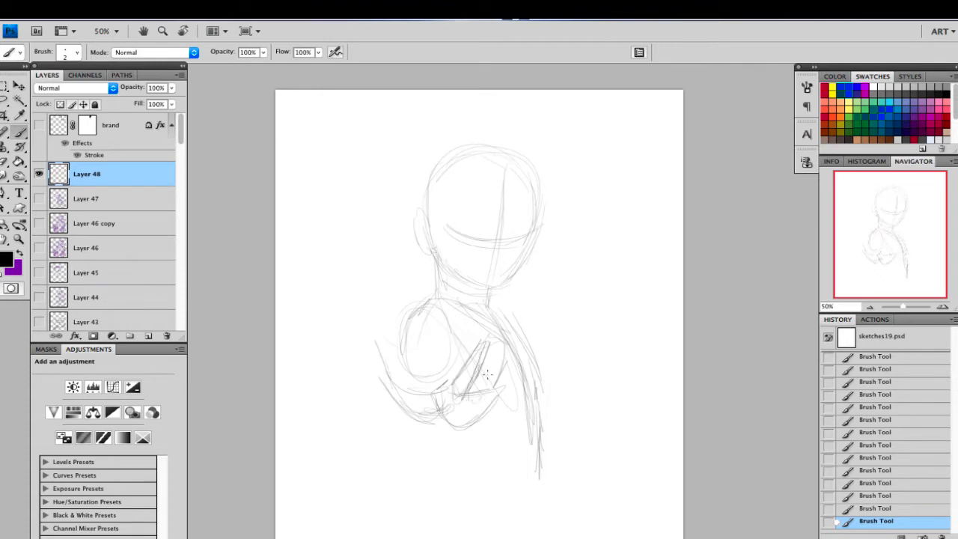
mouse_move(493, 349)
left_mouse_down()
mouse_move(479, 396)
mouse_move(503, 392)
mouse_move(494, 398)
left_mouse_up()
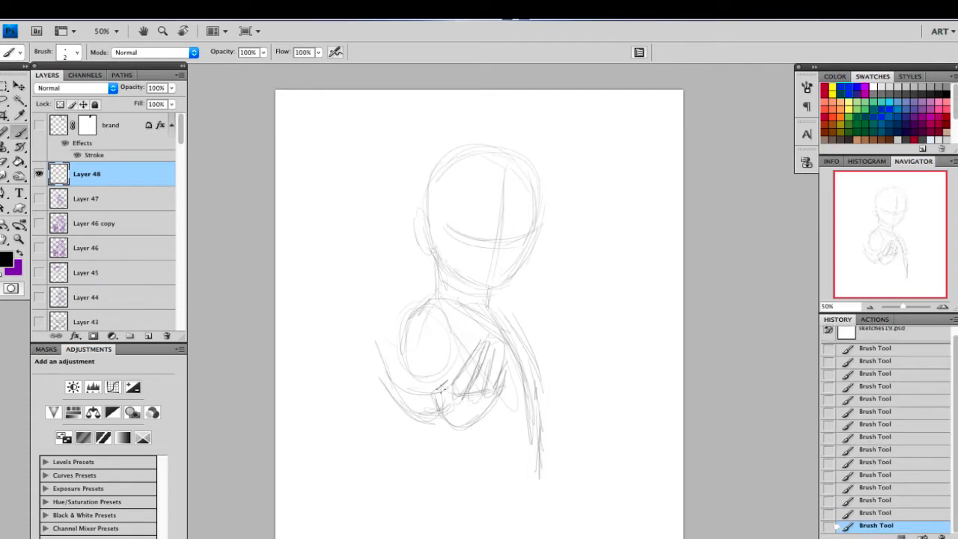
left_click_drag(440, 380, 451, 372)
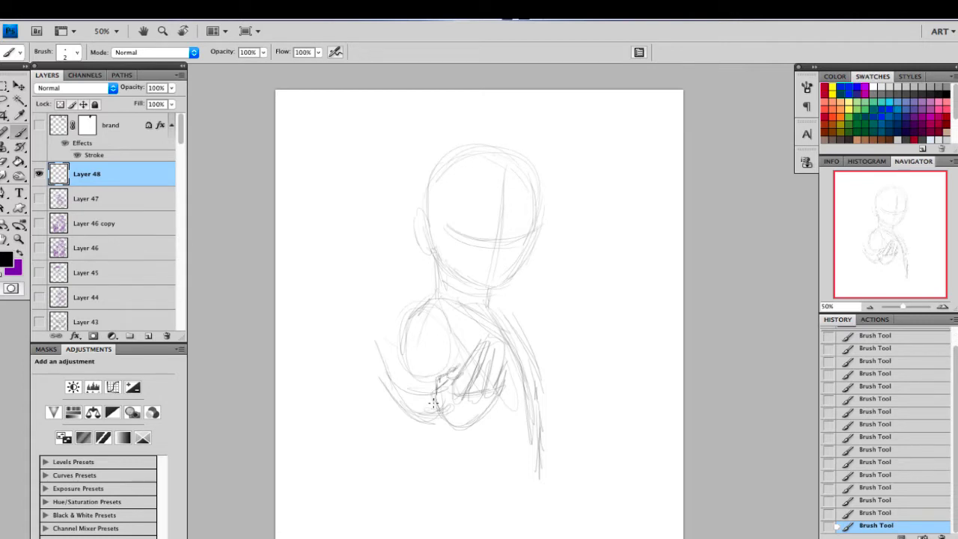
Step: Rework the bent arm with construction circles, an outer arm contour and a rounded elbow below the hand
left_click_drag(433, 403, 449, 421)
mouse_move(407, 365)
left_mouse_down()
mouse_move(423, 360)
mouse_move(408, 366)
left_mouse_up()
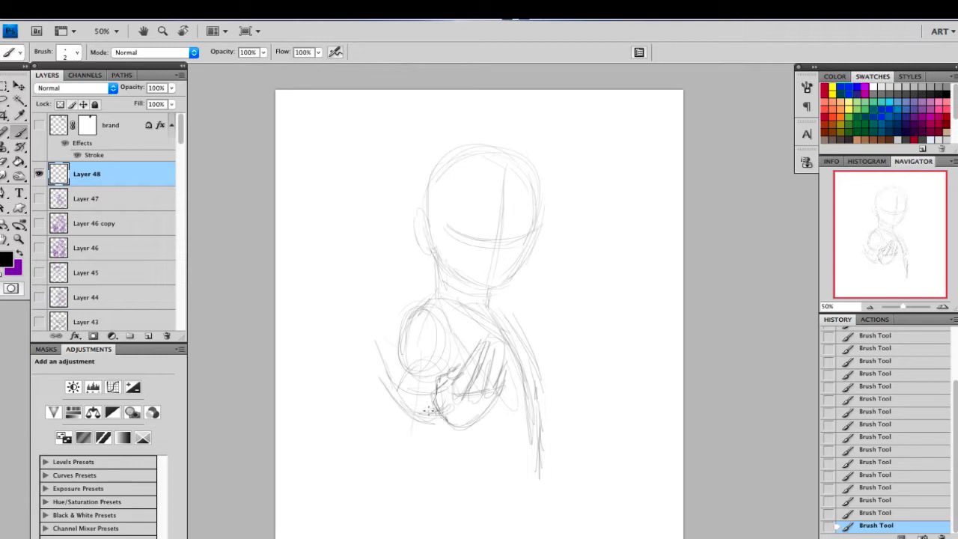
mouse_move(444, 427)
left_mouse_down()
mouse_move(478, 422)
mouse_move(463, 433)
mouse_move(440, 405)
mouse_move(411, 460)
mouse_move(439, 459)
mouse_move(421, 457)
mouse_move(431, 416)
mouse_move(414, 460)
mouse_move(423, 419)
mouse_move(473, 438)
mouse_move(416, 473)
mouse_move(438, 373)
mouse_move(405, 419)
mouse_move(399, 356)
left_mouse_up()
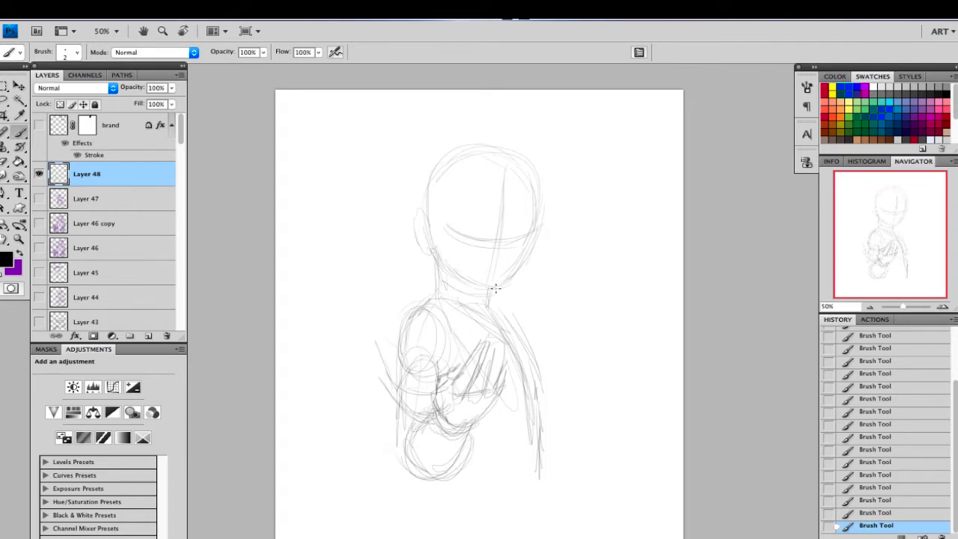
mouse_move(527, 371)
left_mouse_down()
mouse_move(536, 413)
mouse_move(503, 329)
mouse_move(533, 382)
left_mouse_up()
mouse_move(443, 426)
left_mouse_down()
mouse_move(404, 438)
mouse_move(421, 412)
mouse_move(406, 425)
mouse_move(402, 403)
mouse_move(395, 425)
mouse_move(406, 477)
mouse_move(427, 482)
mouse_move(396, 465)
mouse_move(411, 485)
mouse_move(429, 489)
mouse_move(419, 486)
mouse_move(465, 446)
mouse_move(417, 483)
mouse_move(459, 458)
mouse_move(407, 433)
mouse_move(434, 476)
left_mouse_up()
Step: Strengthen the body contour from neck and shoulder down the torso, and rough in the slanted waistband at the hips
left_click_drag(532, 391, 534, 476)
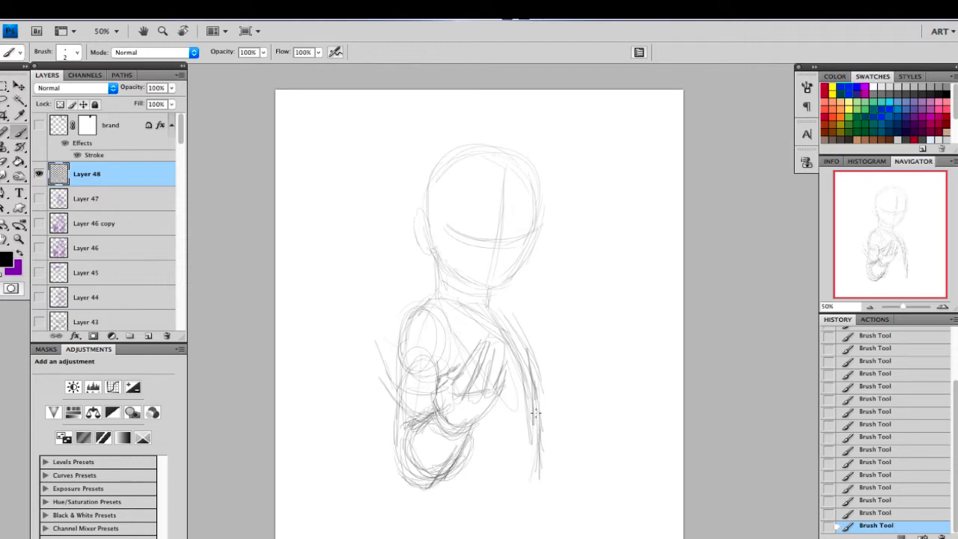
left_click_drag(537, 370, 534, 453)
mouse_move(523, 340)
left_mouse_down()
mouse_move(540, 405)
mouse_move(530, 485)
mouse_move(536, 479)
mouse_move(450, 498)
mouse_move(496, 528)
mouse_move(480, 517)
mouse_move(531, 460)
mouse_move(530, 532)
mouse_move(530, 458)
mouse_move(477, 494)
mouse_move(500, 513)
mouse_move(429, 494)
mouse_move(509, 535)
mouse_move(546, 516)
mouse_move(546, 497)
left_mouse_up()
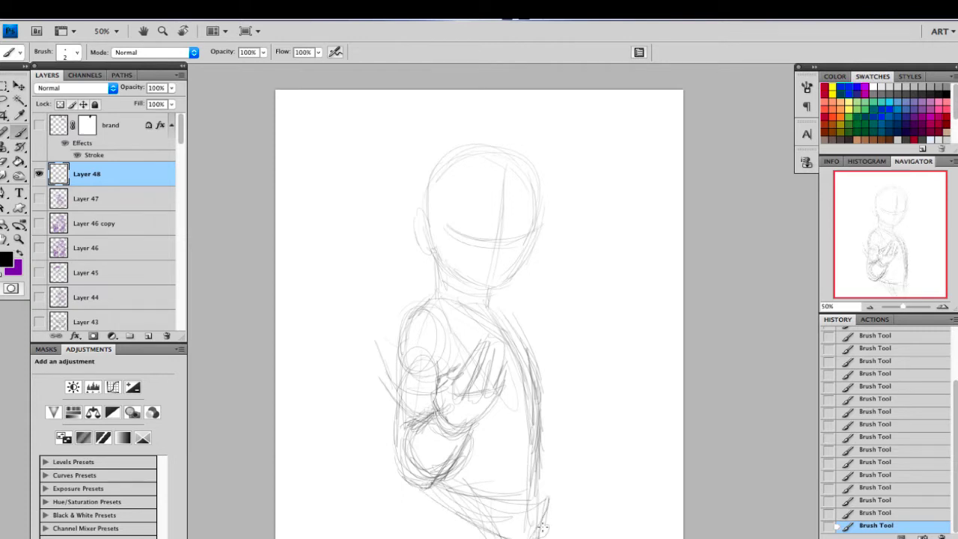
left_click_drag(541, 537, 539, 475)
mouse_move(397, 365)
left_mouse_down()
mouse_move(392, 410)
mouse_move(417, 310)
mouse_move(404, 314)
mouse_move(459, 287)
mouse_move(448, 278)
mouse_move(489, 297)
left_mouse_up()
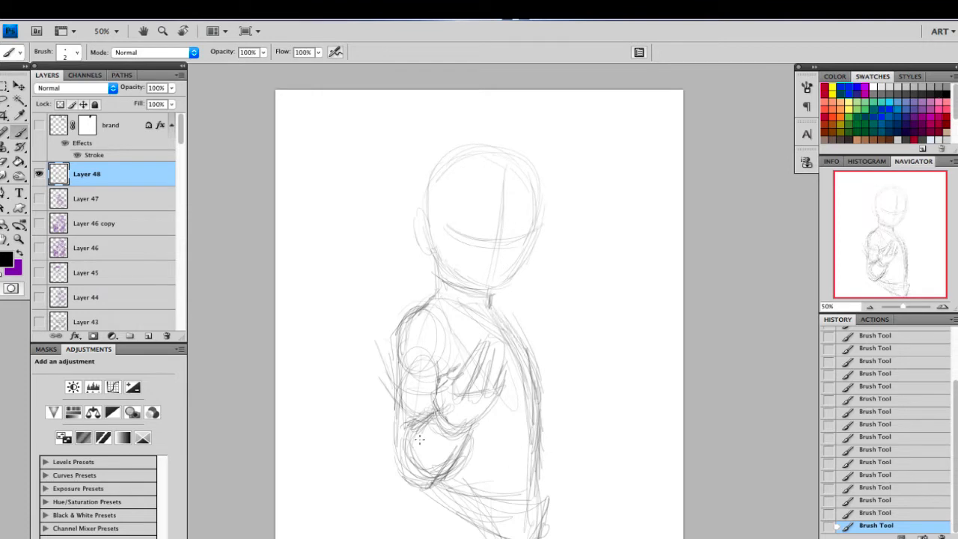
left_click_drag(537, 467, 539, 494)
Step: Scale the whole figure sketch down with Free Transform to make room for the legs
key("v")
left_click_drag(550, 538, 518, 420)
left_click_drag(507, 357, 517, 435)
key("Return")
Step: Brush the front outline of the thigh from the hip to the canvas's bottom edge with overlapping strokes
key("b")
left_click_drag(525, 403, 491, 479)
left_click_drag(518, 421, 482, 482)
left_click_drag(497, 468, 484, 493)
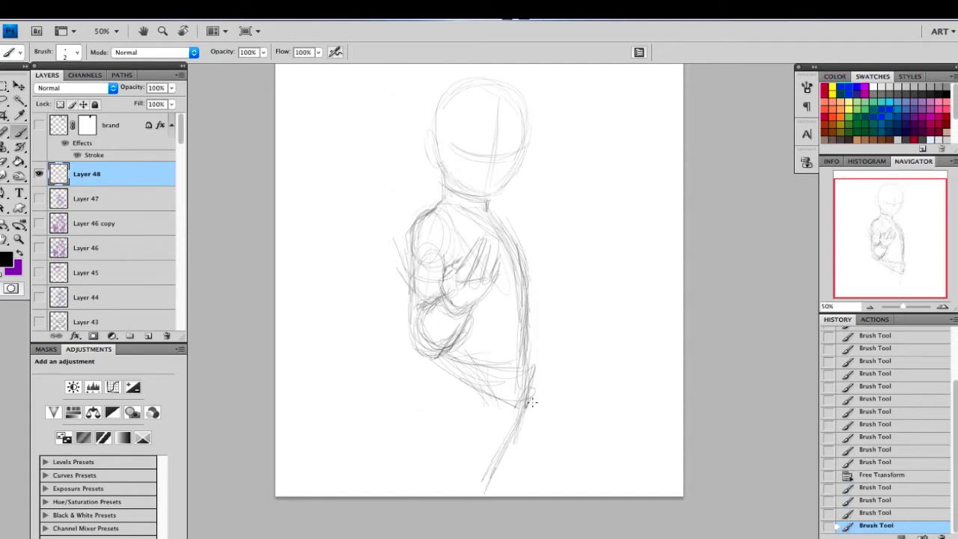
left_click_drag(517, 427, 493, 491)
left_click_drag(511, 438, 484, 495)
left_click_drag(529, 408, 512, 495)
left_click_drag(526, 416, 511, 496)
left_click_drag(514, 432, 501, 495)
left_click_drag(511, 442, 493, 495)
Step: Sketch the rear hip line and the curved construction lines of the upper thigh below the waistband
mouse_move(433, 365)
left_mouse_down()
mouse_move(426, 414)
mouse_move(436, 417)
mouse_move(419, 411)
left_mouse_up()
mouse_move(426, 367)
left_mouse_down()
mouse_move(421, 419)
mouse_move(436, 408)
mouse_move(460, 436)
left_mouse_up()
left_click_drag(469, 385, 483, 439)
mouse_move(488, 397)
left_mouse_down()
mouse_move(469, 449)
mouse_move(489, 454)
left_mouse_up()
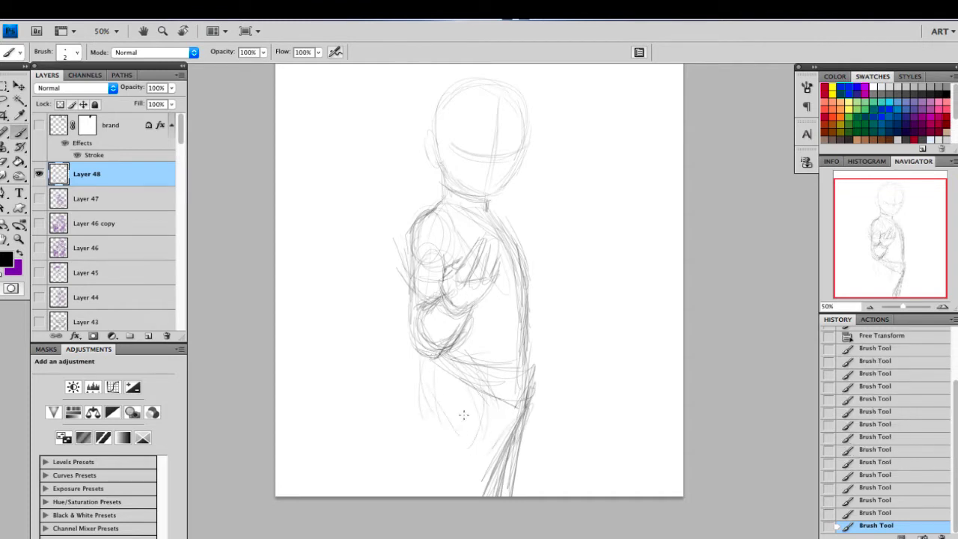
left_click_drag(466, 416, 451, 445)
Step: Draw the back contour of the leg from the elbow to the canvas's bottom edge and add an inner thigh line
mouse_move(419, 295)
left_mouse_down()
mouse_move(421, 359)
mouse_move(438, 355)
mouse_move(413, 392)
mouse_move(428, 425)
mouse_move(411, 487)
left_mouse_up()
left_click_drag(424, 438, 415, 496)
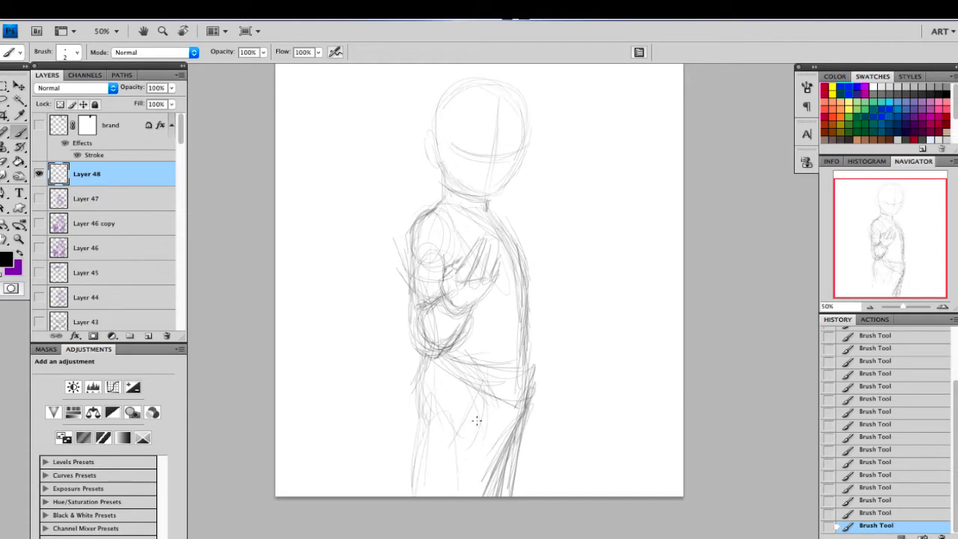
left_click_drag(490, 446, 470, 495)
left_click_drag(419, 430, 406, 496)
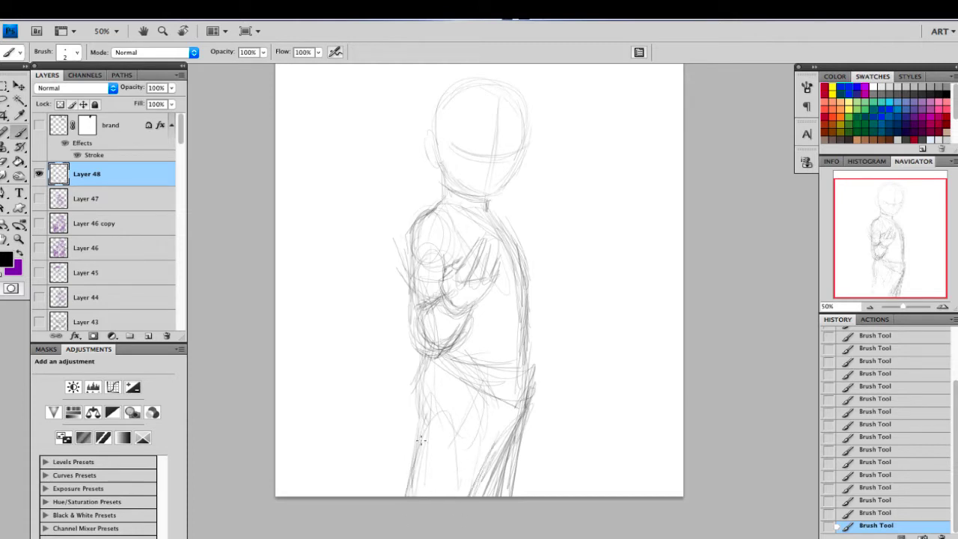
left_click_drag(428, 412, 416, 496)
Step: Darken the front edge of the thigh with dense diagonal strokes
left_click_drag(523, 429, 483, 495)
mouse_move(524, 408)
left_mouse_down()
mouse_move(482, 491)
mouse_move(510, 435)
mouse_move(502, 496)
left_mouse_up()
left_click_drag(522, 438, 504, 496)
left_click_drag(497, 451, 477, 496)
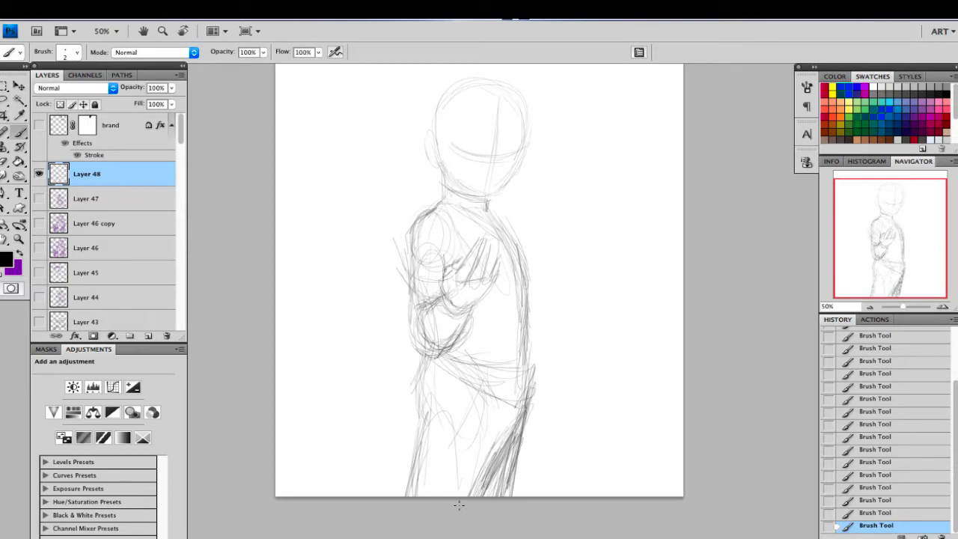
Step: Draw a curved band across the lower thigh and a small boxy shape at its rear edge
mouse_move(410, 468)
left_mouse_down()
mouse_move(494, 472)
mouse_move(483, 491)
left_mouse_up()
mouse_move(418, 466)
left_mouse_down()
mouse_move(495, 478)
mouse_move(405, 492)
left_mouse_up()
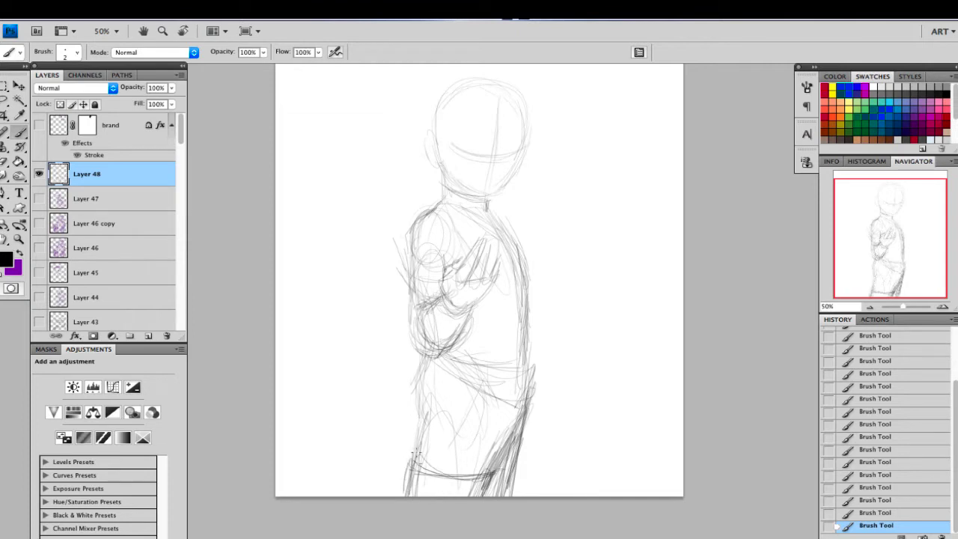
mouse_move(416, 447)
left_mouse_down()
mouse_move(433, 450)
mouse_move(429, 495)
left_mouse_up()
mouse_move(434, 454)
left_mouse_down()
mouse_move(429, 496)
mouse_move(414, 446)
mouse_move(401, 462)
mouse_move(425, 462)
mouse_move(398, 495)
left_mouse_up()
left_click_drag(408, 462, 403, 495)
left_click_drag(441, 472, 470, 474)
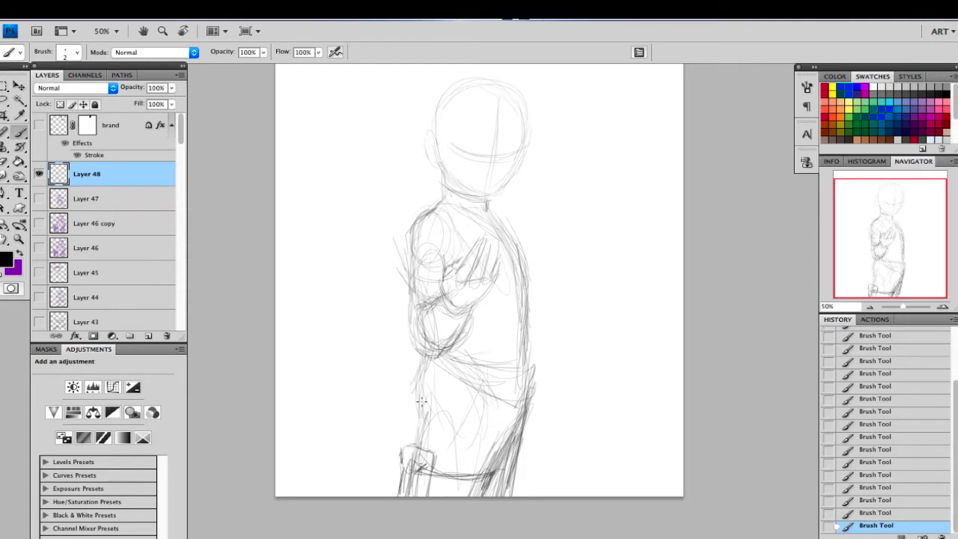
Step: Reinforce the thigh's rear contour below the hip and its front edge
left_click_drag(422, 401, 419, 443)
left_click_drag(516, 442, 500, 496)
left_click_drag(526, 430, 500, 496)
Step: Refine the raised hand's fingers, thumb and palm, and darken the forearm contour down to the elbow
left_click(942, 307)
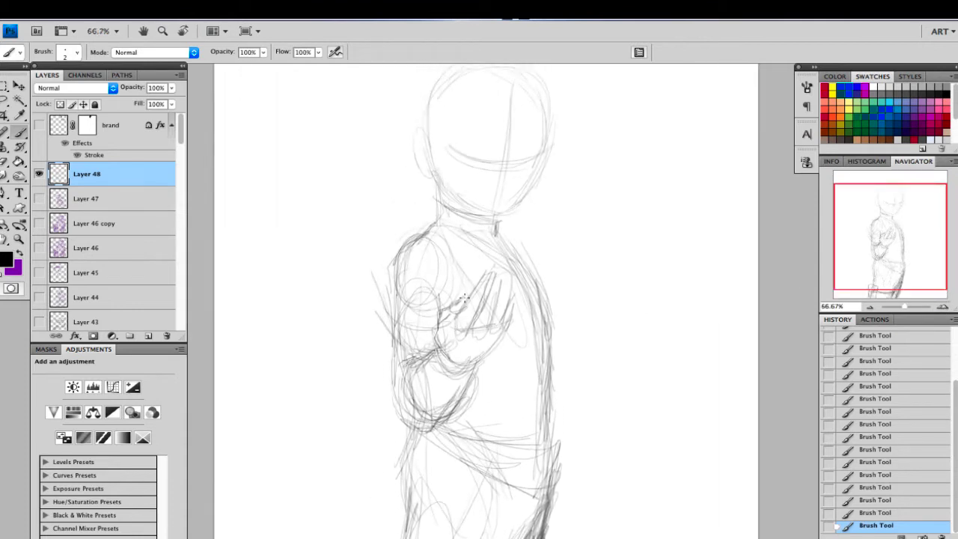
mouse_move(458, 313)
left_mouse_down()
mouse_move(474, 286)
mouse_move(504, 279)
mouse_move(507, 329)
mouse_move(460, 344)
mouse_move(462, 337)
mouse_move(479, 346)
mouse_move(493, 336)
mouse_move(467, 371)
left_mouse_up()
left_click_drag(437, 334, 452, 320)
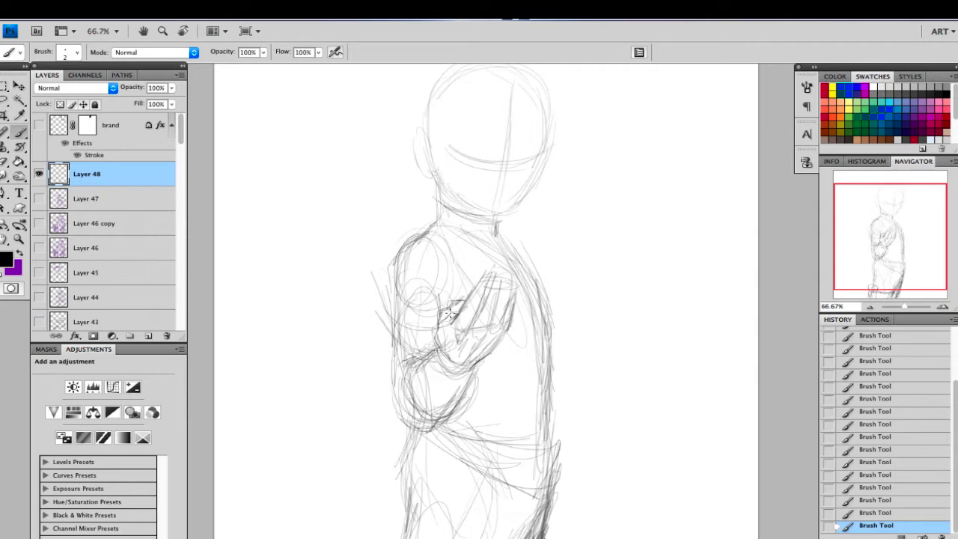
mouse_move(442, 305)
left_mouse_down()
mouse_move(416, 399)
mouse_move(451, 414)
left_mouse_up()
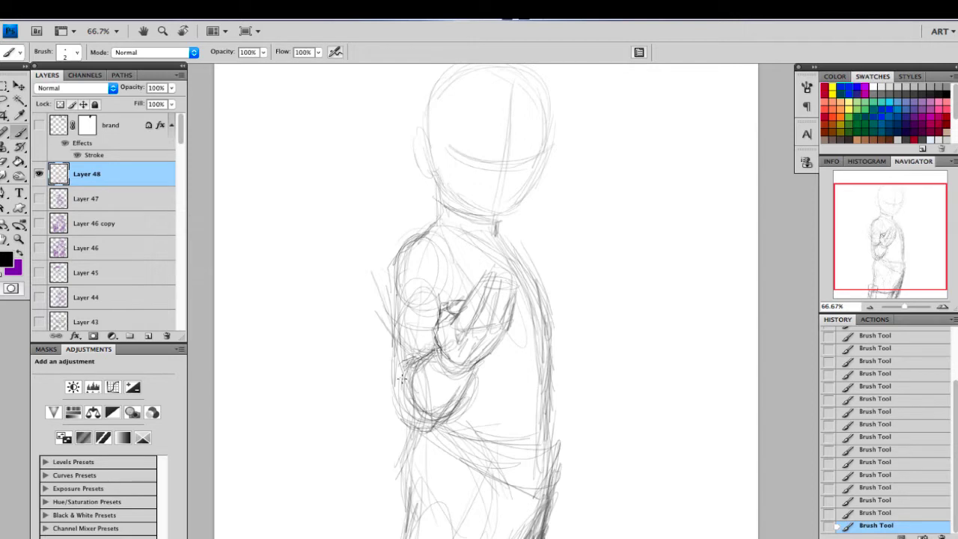
mouse_move(402, 379)
left_mouse_down()
mouse_move(398, 366)
mouse_move(442, 429)
mouse_move(454, 412)
left_mouse_up()
Step: Redraw the front torso contour more firmly and define the slanted waistband around the hips
left_click_drag(528, 272, 545, 330)
mouse_move(541, 289)
left_mouse_down()
mouse_move(549, 440)
mouse_move(483, 439)
mouse_move(561, 447)
mouse_move(569, 436)
left_mouse_up()
left_click_drag(572, 435, 562, 479)
left_click_drag(568, 463, 532, 502)
left_click_drag(536, 498, 417, 425)
Step: Define the back of the neck into the shoulder, and firm up the ear and jawline
left_click_drag(870, 280, 865, 268)
left_click_drag(464, 240, 462, 282)
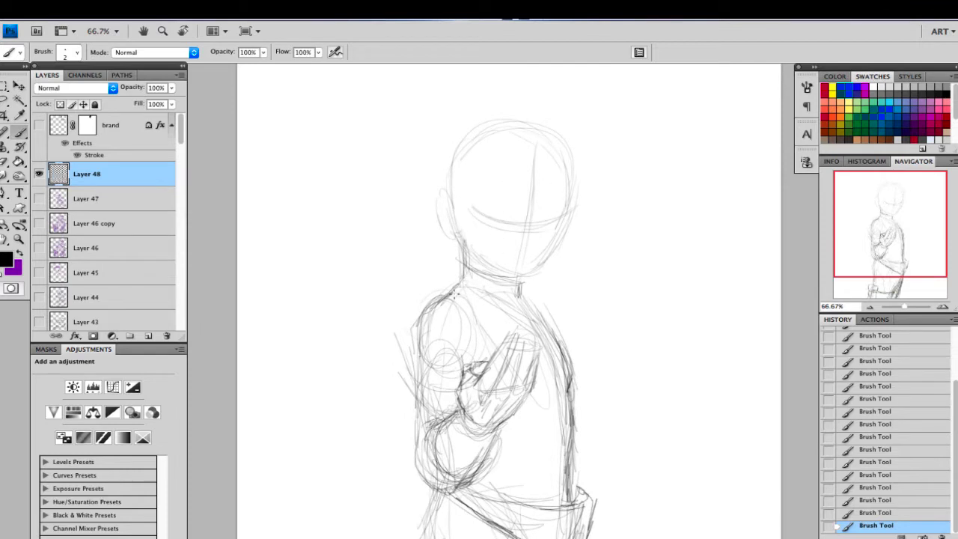
mouse_move(462, 211)
left_mouse_down()
mouse_move(440, 203)
mouse_move(468, 236)
mouse_move(470, 219)
mouse_move(489, 241)
mouse_move(480, 255)
mouse_move(473, 247)
mouse_move(480, 259)
mouse_move(505, 269)
left_mouse_up()
left_click_drag(478, 252, 518, 274)
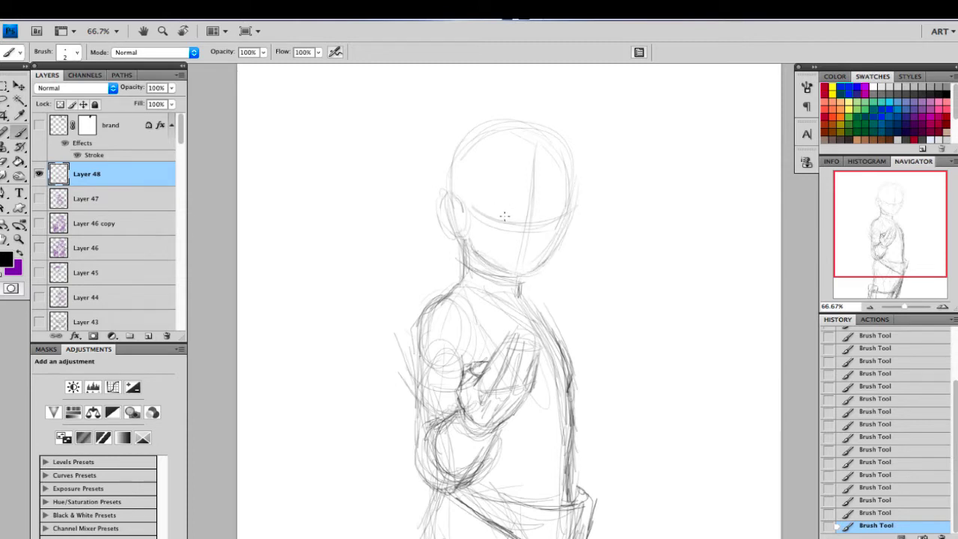
Step: Mark the eye positions along the curved eye line and reinforce the outline of the forehead and skull
mouse_move(491, 211)
left_mouse_down()
mouse_move(511, 222)
mouse_move(560, 213)
left_mouse_up()
mouse_move(575, 177)
left_mouse_down()
mouse_move(566, 227)
mouse_move(574, 202)
left_mouse_up()
mouse_move(557, 134)
left_mouse_down()
mouse_move(522, 121)
mouse_move(484, 131)
mouse_move(468, 158)
left_mouse_up()
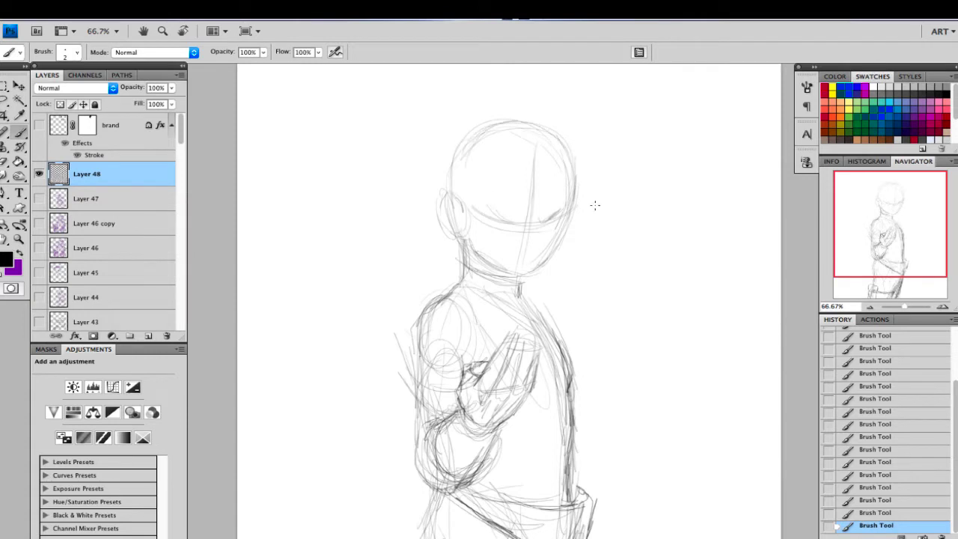
Step: Touch up the torso line at the waistband and darken the front of the thigh beneath it
left_click_drag(892, 251, 887, 273)
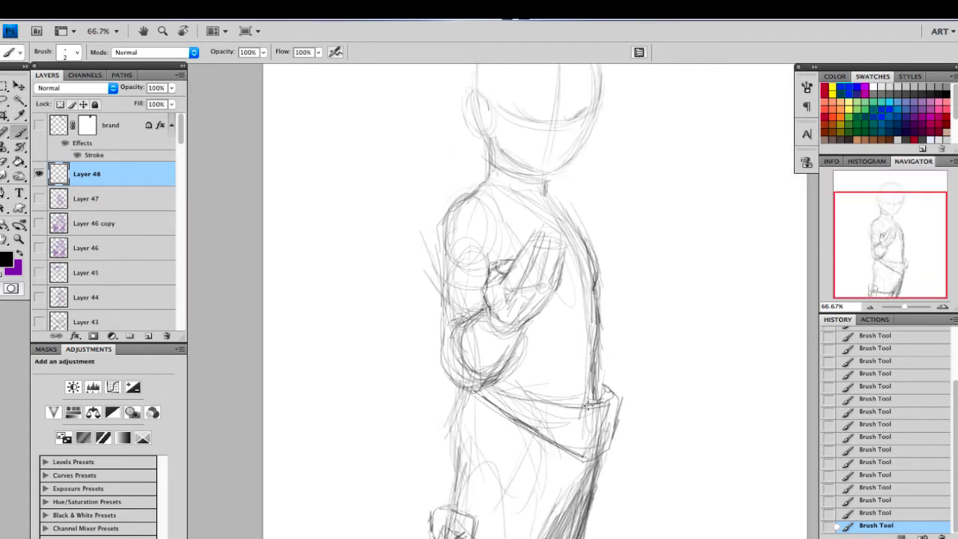
left_click_drag(588, 405, 590, 426)
left_click_drag(583, 467, 554, 524)
left_click_drag(588, 484, 560, 524)
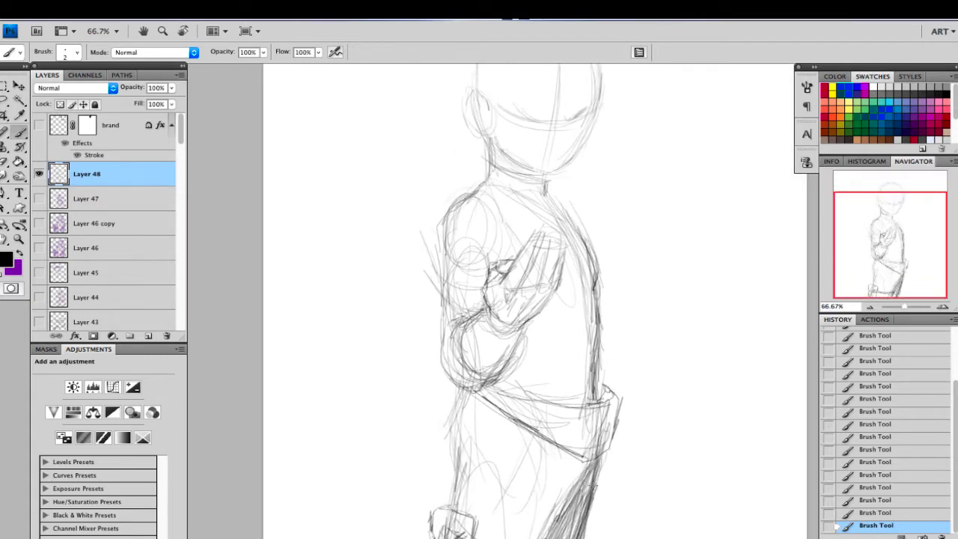
left_click_drag(599, 461, 577, 531)
Step: Sketch both eyes as rough rounded shapes on the face's eye line
left_click(942, 306)
left_click_drag(914, 251, 914, 226)
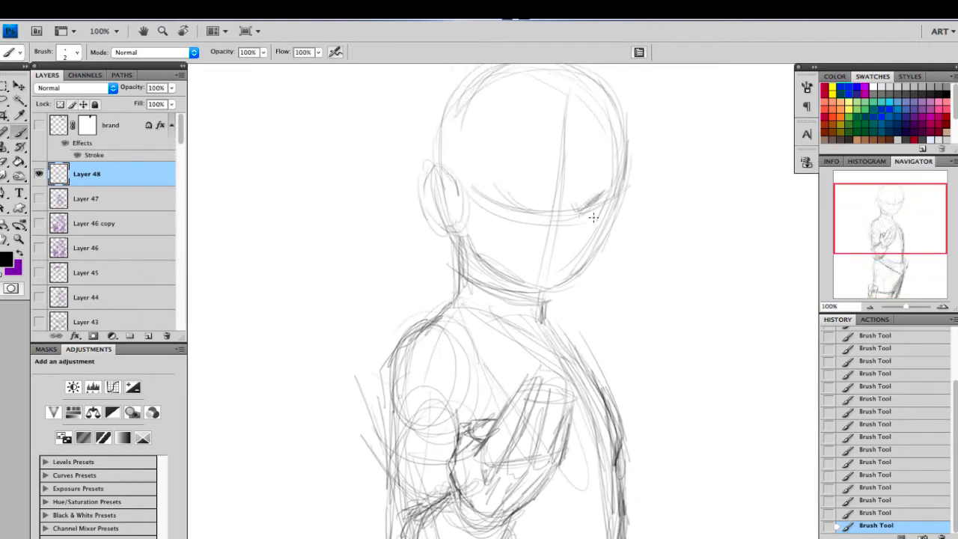
left_click_drag(593, 217, 603, 207)
mouse_move(542, 212)
left_mouse_down()
mouse_move(509, 207)
mouse_move(541, 203)
mouse_move(542, 214)
mouse_move(528, 190)
mouse_move(515, 218)
mouse_move(548, 206)
left_mouse_up()
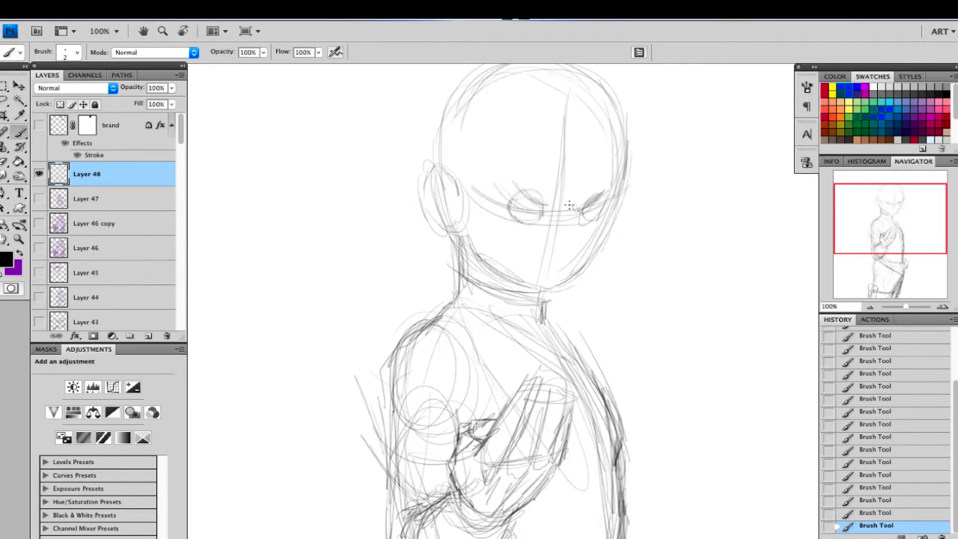
Step: Step back three brush strokes, and rework the facial centre line and the rounded shapes of both eyes
key("ctrl+alt+z")
key("ctrl+alt+z")
key("ctrl+alt+z")
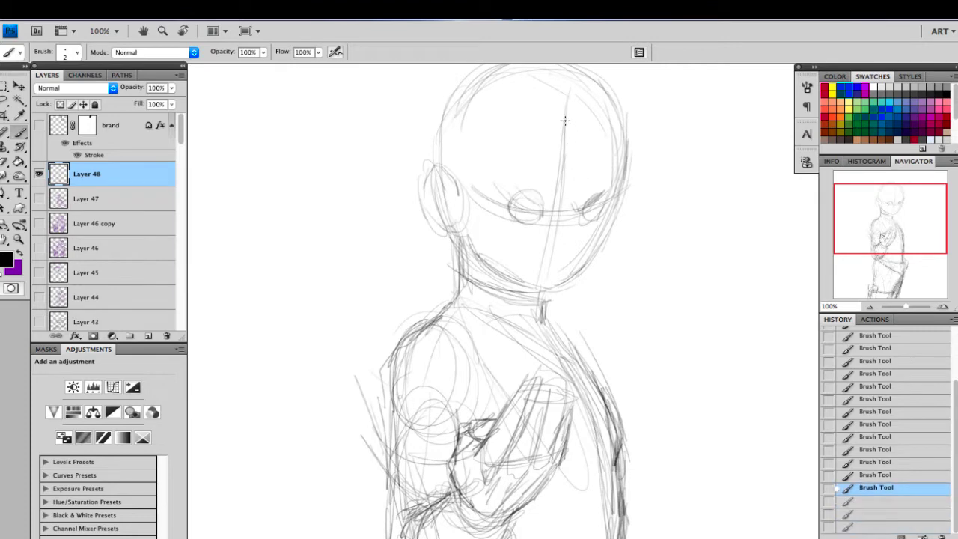
left_click_drag(565, 120, 546, 290)
left_click_drag(564, 168, 554, 210)
mouse_move(501, 188)
left_mouse_down()
mouse_move(564, 212)
mouse_move(607, 198)
mouse_move(581, 219)
left_mouse_up()
mouse_move(531, 196)
left_mouse_down()
mouse_move(540, 216)
mouse_move(511, 214)
mouse_move(560, 255)
left_mouse_up()
mouse_move(630, 140)
left_mouse_down()
mouse_move(623, 204)
mouse_move(585, 268)
mouse_move(561, 286)
left_mouse_up()
Step: Darken the underside of the jaw and the neckline, continuing the contour from the throat down over the chest
mouse_move(476, 248)
left_mouse_down()
mouse_move(485, 265)
mouse_move(539, 291)
mouse_move(567, 280)
left_mouse_up()
left_click_drag(509, 280, 528, 290)
mouse_move(512, 282)
left_mouse_down()
mouse_move(543, 302)
mouse_move(531, 296)
mouse_move(550, 294)
mouse_move(545, 288)
mouse_move(539, 322)
mouse_move(494, 281)
mouse_move(453, 269)
mouse_move(456, 303)
mouse_move(543, 336)
mouse_move(552, 324)
mouse_move(579, 346)
left_mouse_up()
mouse_move(550, 314)
left_mouse_down()
mouse_move(579, 339)
mouse_move(608, 396)
left_mouse_up()
left_click_drag(552, 313, 603, 385)
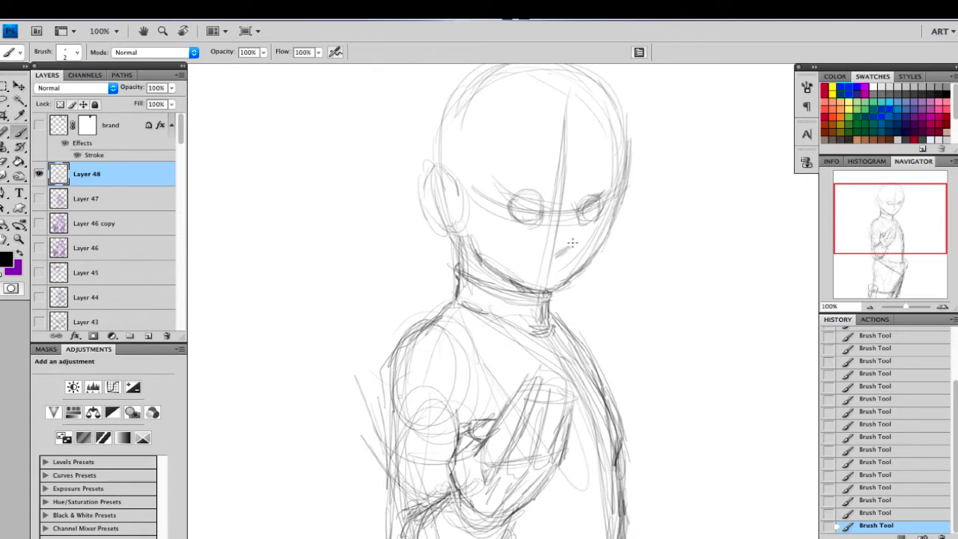
Step: Sketch the nose and mouth along the face's centre line and reinforce the jawline towards the chin
mouse_move(566, 244)
left_mouse_down()
mouse_move(590, 267)
mouse_move(599, 257)
mouse_move(568, 282)
mouse_move(518, 281)
mouse_move(550, 292)
left_mouse_up()
mouse_move(537, 203)
left_mouse_down()
mouse_move(545, 218)
mouse_move(518, 187)
mouse_move(511, 213)
mouse_move(527, 223)
mouse_move(590, 196)
mouse_move(572, 250)
mouse_move(561, 260)
mouse_move(554, 251)
left_mouse_up()
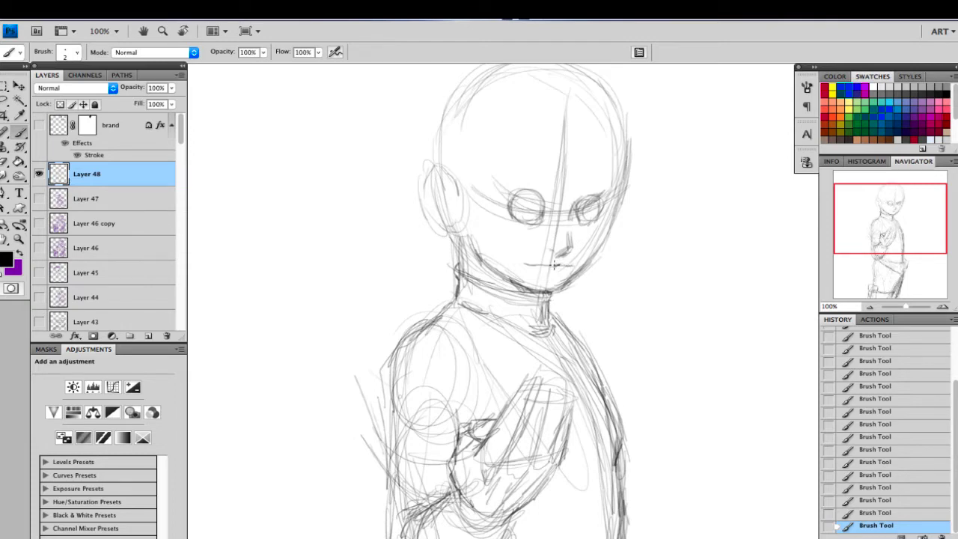
mouse_move(469, 229)
left_mouse_down()
mouse_move(477, 253)
mouse_move(524, 287)
mouse_move(515, 293)
mouse_move(549, 297)
mouse_move(579, 279)
left_mouse_up()
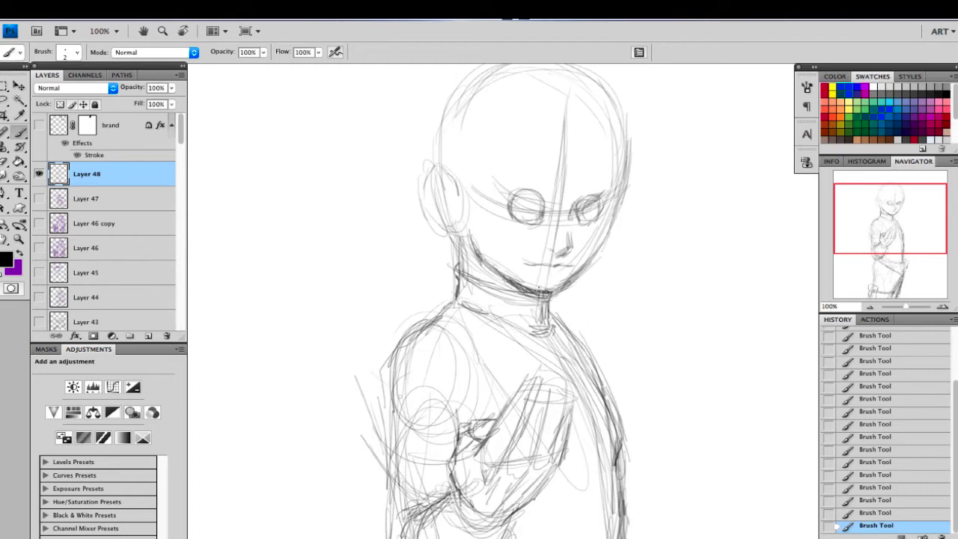
left_click_drag(495, 267, 555, 292)
Step: Erase stray construction lines along the jaw, beside the nose and inside both eyes
key("bracketleft")
left_click_drag(511, 280, 496, 266)
left_click_drag(498, 268, 533, 285)
mouse_move(550, 290)
left_mouse_down()
mouse_move(571, 278)
mouse_move(581, 266)
mouse_move(536, 287)
mouse_move(576, 270)
mouse_move(597, 238)
left_mouse_up()
mouse_move(598, 238)
left_mouse_down()
mouse_move(585, 256)
mouse_move(558, 252)
left_mouse_up()
left_click_drag(560, 250, 555, 253)
key("bracketright")
key("bracketright")
key("bracketright")
left_click_drag(531, 202, 534, 212)
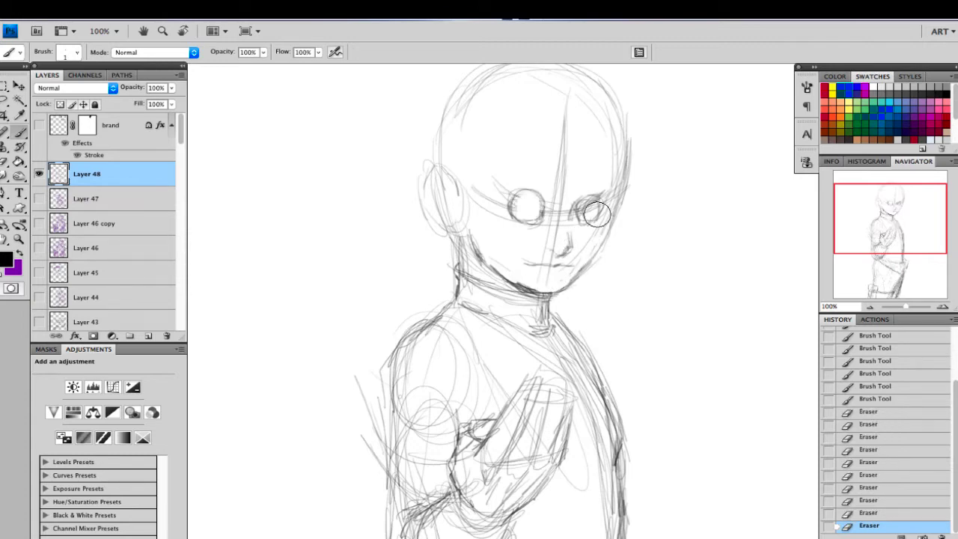
left_click_drag(597, 214, 560, 204)
Step: Draw slanted, frowning eyebrows above both eyes and firm up the near eye's outline, undoing two unwanted strokes
left_click_drag(496, 178, 518, 193)
mouse_move(510, 181)
left_mouse_down()
mouse_move(534, 200)
mouse_move(574, 198)
left_mouse_up()
mouse_move(571, 196)
left_mouse_down()
mouse_move(576, 205)
mouse_move(607, 185)
left_mouse_up()
left_click_drag(607, 184, 602, 194)
mouse_move(508, 178)
left_mouse_down()
mouse_move(555, 203)
mouse_move(509, 205)
left_mouse_up()
key("super+alt+z")
key("super+alt+z")
mouse_move(517, 199)
left_mouse_down()
mouse_move(506, 212)
mouse_move(546, 215)
mouse_move(520, 223)
left_mouse_up()
Step: Sketch curved fringe guide lines across the forehead and loose hair strokes along the far side of the head
left_click_drag(627, 113, 626, 174)
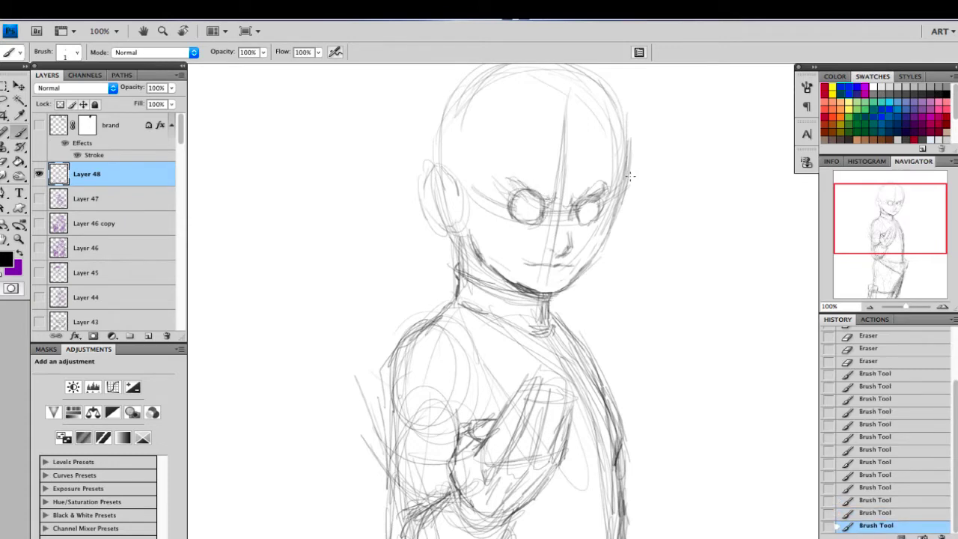
left_click_drag(508, 153, 560, 144)
left_click_drag(519, 147, 602, 152)
mouse_move(481, 172)
left_mouse_down()
mouse_move(558, 156)
mouse_move(614, 173)
left_mouse_up()
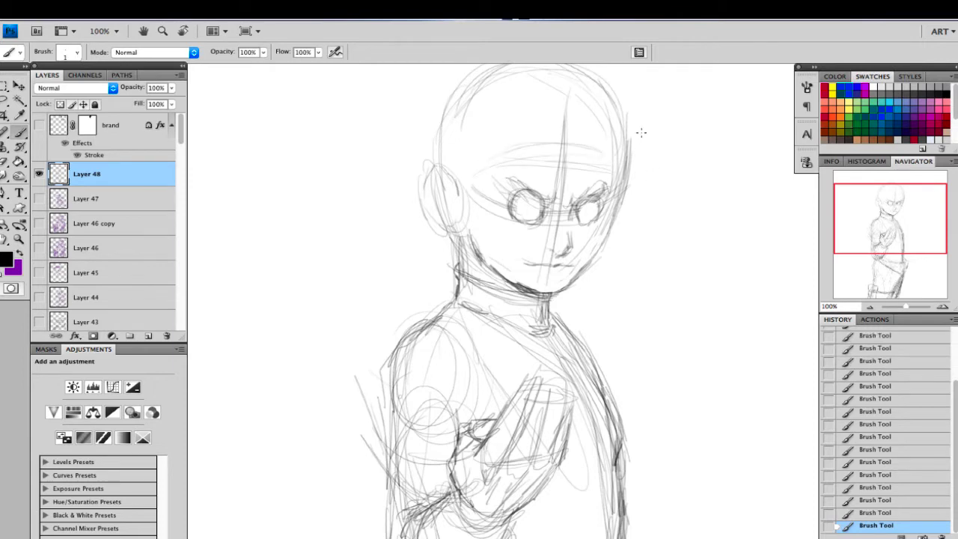
mouse_move(640, 131)
left_mouse_down()
mouse_move(634, 187)
mouse_move(637, 165)
left_mouse_up()
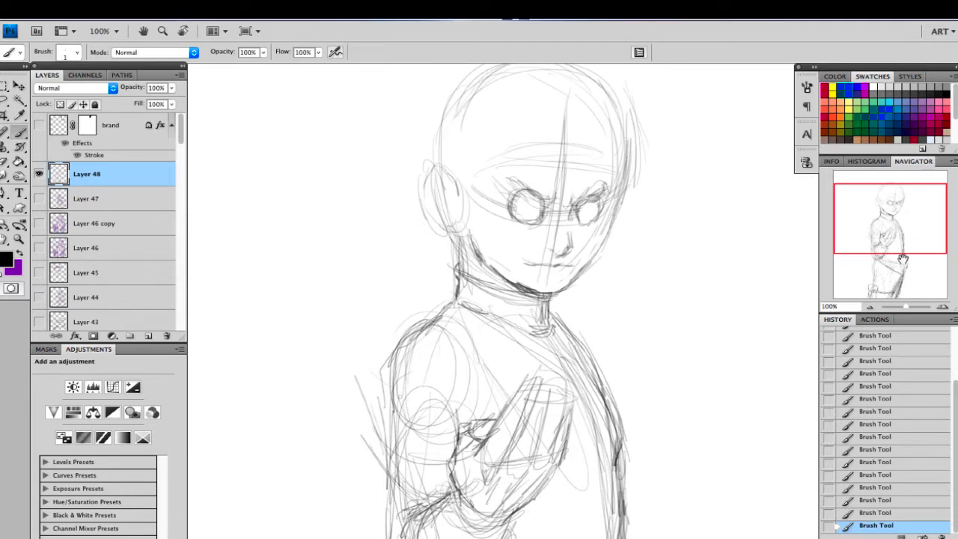
Step: Sketch the hair outline over the crown and down behind the ear to the nape
left_click_drag(858, 238, 859, 226)
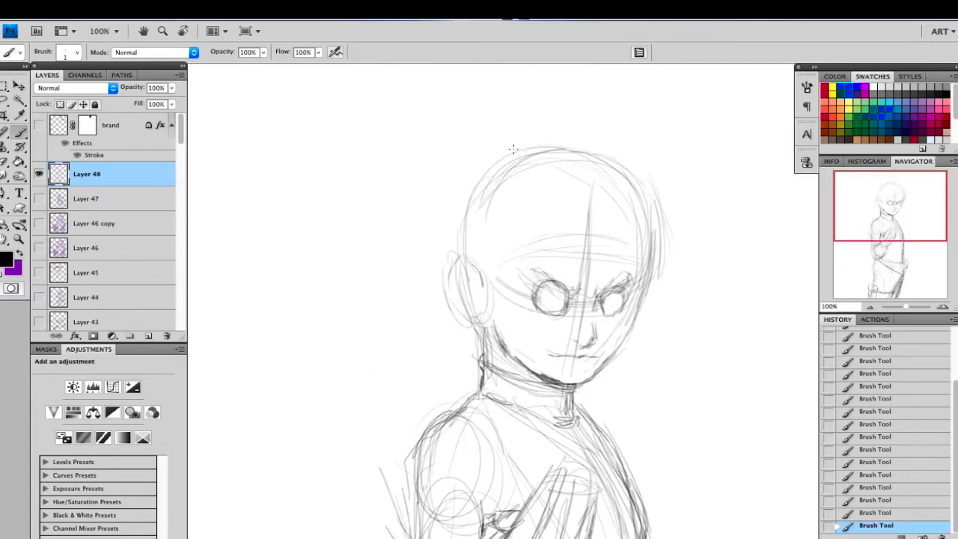
left_click_drag(504, 147, 583, 152)
mouse_move(444, 249)
left_mouse_down()
mouse_move(489, 170)
mouse_move(443, 262)
left_mouse_up()
mouse_move(454, 223)
left_mouse_down()
mouse_move(442, 283)
mouse_move(472, 329)
left_mouse_up()
left_click_drag(447, 287, 477, 331)
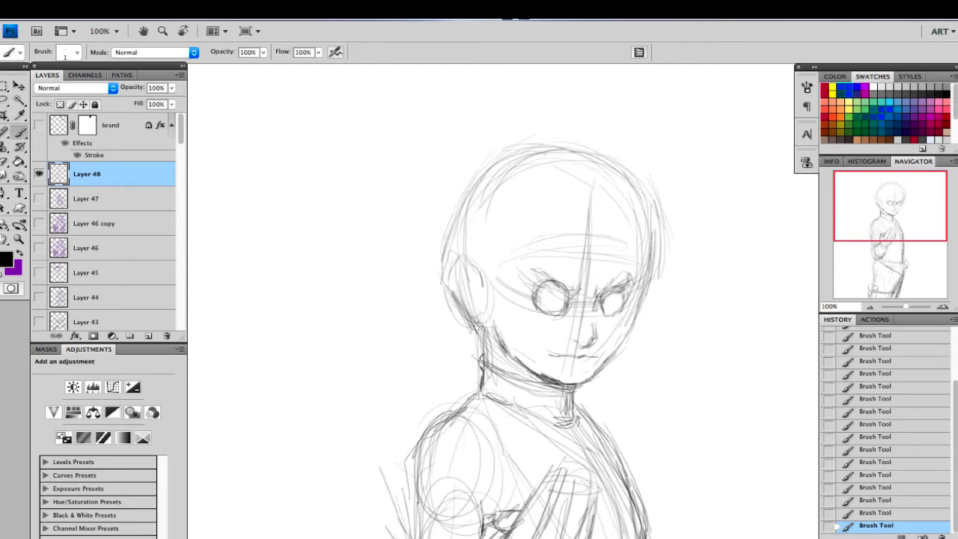
left_click_drag(445, 280, 490, 322)
Step: Sketch the sideburn in front of the ear and rough strands for the fringe and the far-side hair
left_click_drag(489, 286, 497, 331)
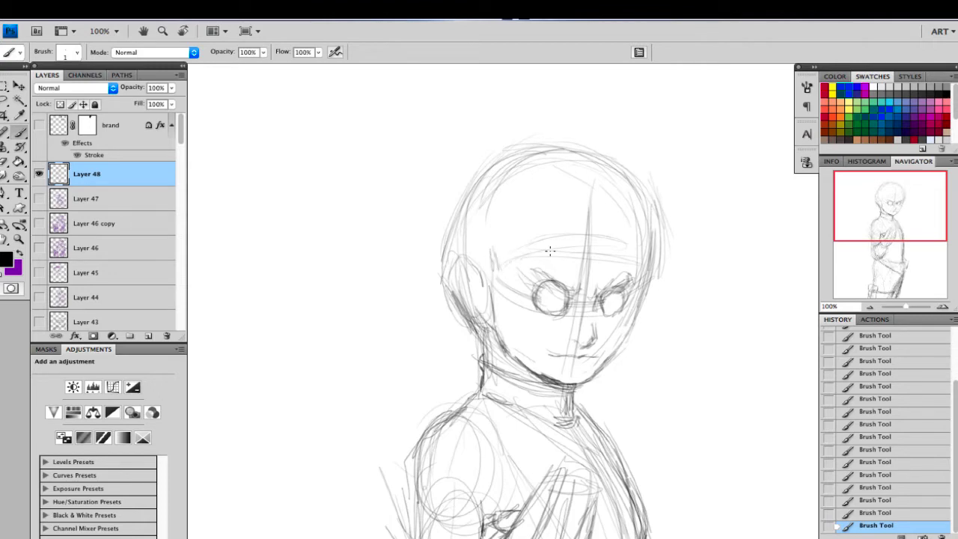
mouse_move(533, 242)
left_mouse_down()
mouse_move(537, 258)
mouse_move(517, 268)
mouse_move(514, 284)
mouse_move(542, 282)
left_mouse_up()
left_click_drag(628, 233, 631, 271)
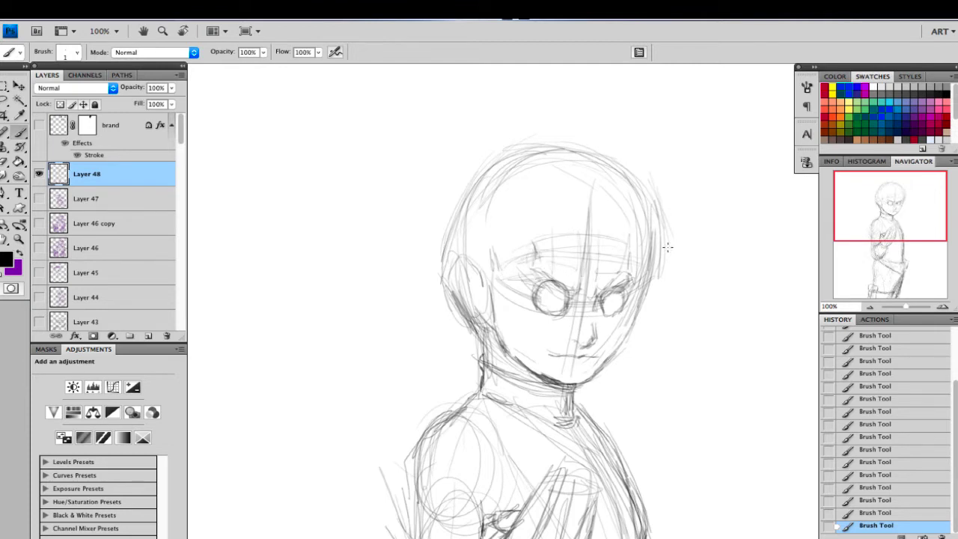
left_click_drag(659, 211, 682, 279)
Step: Darken the far cheek and jaw contour down to the chin with a size 3 brush, plus the hair edge behind the ear
left_click_drag(891, 241, 878, 260)
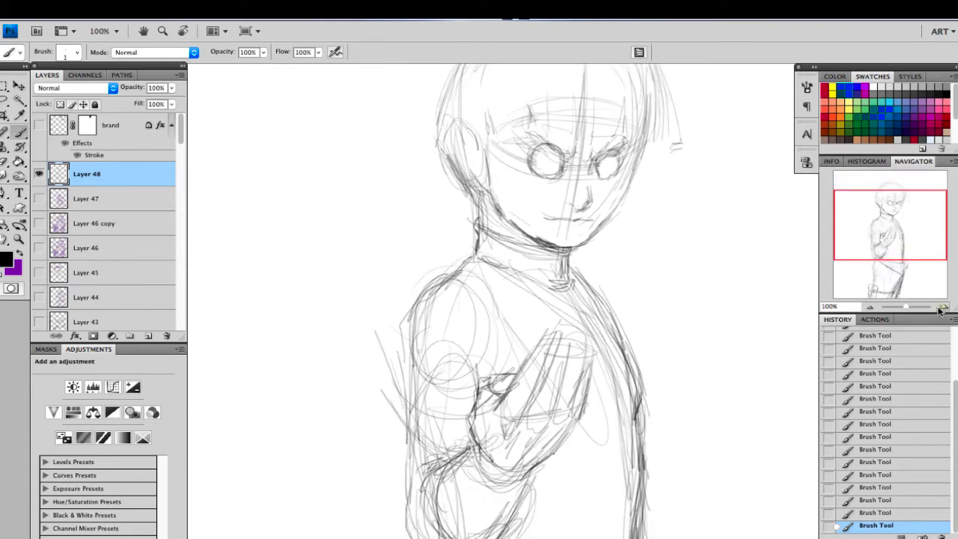
left_click(943, 308)
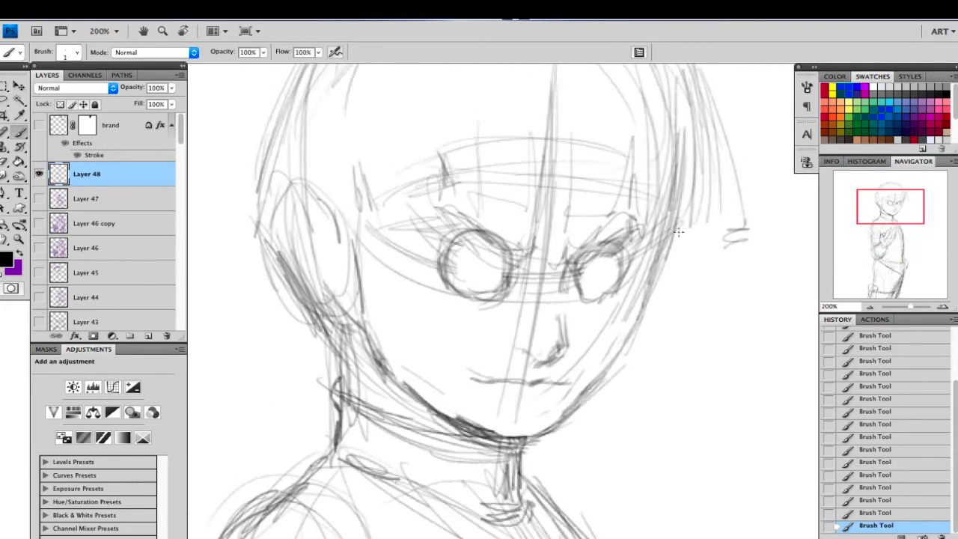
mouse_move(677, 230)
left_mouse_down()
mouse_move(643, 298)
mouse_move(647, 268)
left_mouse_up()
left_click_drag(669, 229, 638, 316)
mouse_move(654, 283)
left_mouse_down()
mouse_move(636, 337)
mouse_move(571, 415)
left_mouse_up()
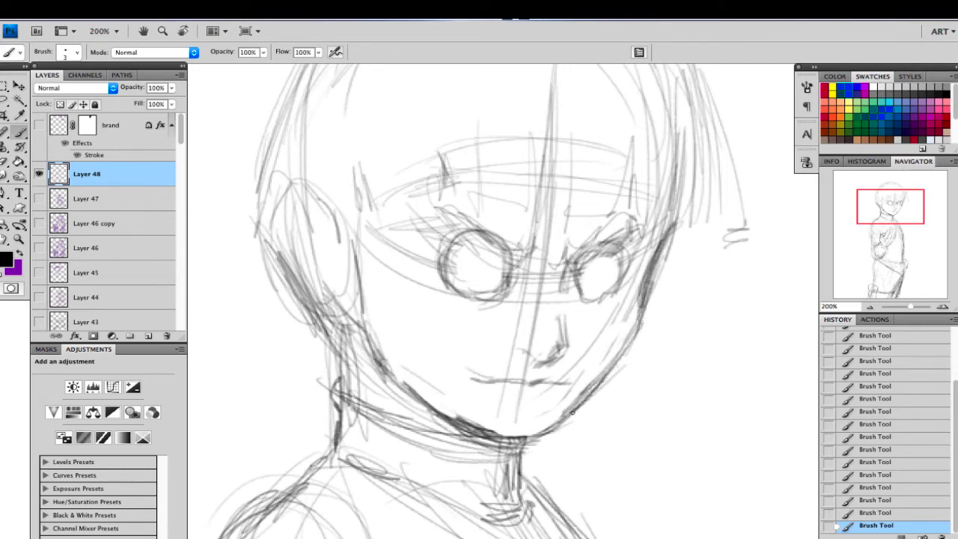
left_click_drag(619, 367, 535, 432)
mouse_move(301, 294)
left_mouse_down()
mouse_move(355, 342)
mouse_move(343, 342)
left_mouse_up()
left_click_drag(259, 231, 320, 318)
Step: Define the sideburn and the straight-cut fringe strands from the near temple to above the nose
left_click_drag(362, 285, 359, 205)
mouse_move(359, 161)
left_mouse_down()
mouse_move(368, 216)
mouse_move(463, 196)
left_mouse_up()
mouse_move(458, 145)
left_mouse_down()
mouse_move(454, 187)
mouse_move(472, 186)
left_mouse_up()
mouse_move(461, 136)
left_mouse_down()
mouse_move(465, 184)
mouse_move(483, 201)
left_mouse_up()
left_click_drag(479, 197, 542, 202)
left_click_drag(539, 138, 552, 212)
left_click_drag(558, 213, 607, 213)
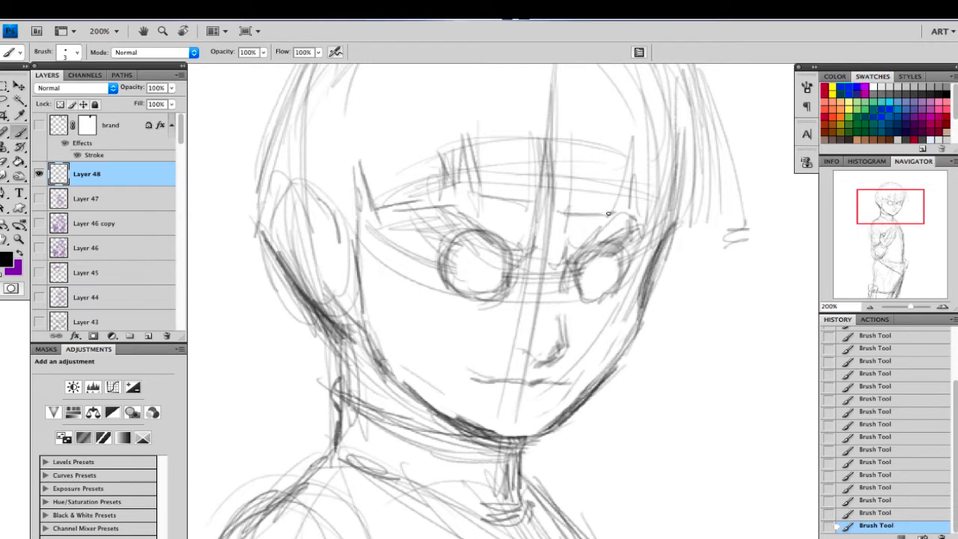
Step: Continue the straight-cut fringe strands above the far eye to the far temple
left_click_drag(599, 152, 604, 220)
left_click_drag(606, 162, 613, 209)
left_click_drag(610, 207, 636, 206)
left_click_drag(634, 138, 638, 209)
left_click_drag(646, 142, 650, 226)
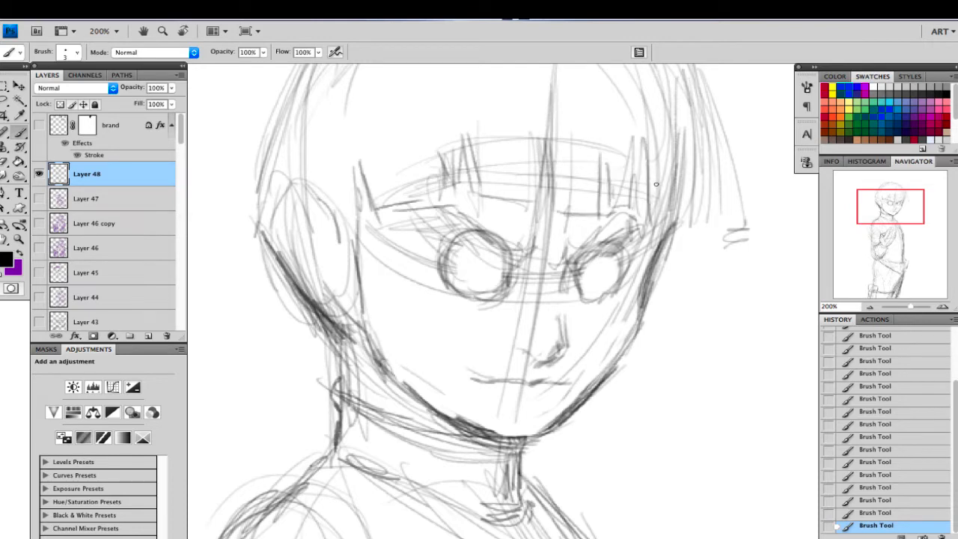
mouse_move(656, 172)
left_mouse_down()
mouse_move(659, 229)
mouse_move(675, 225)
left_mouse_up()
Step: Define the outer edge and blunt tips of the hair hanging beyond the far cheek
mouse_move(720, 93)
left_mouse_down()
mouse_move(766, 198)
mouse_move(743, 232)
left_mouse_up()
mouse_move(738, 177)
left_mouse_down()
mouse_move(744, 232)
mouse_move(712, 226)
left_mouse_up()
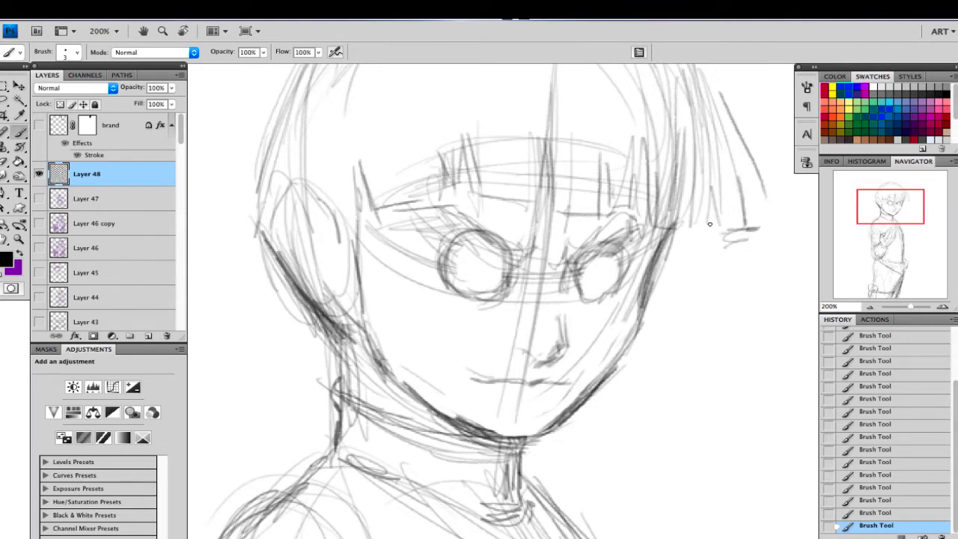
left_click_drag(711, 190, 716, 245)
mouse_move(677, 253)
left_mouse_down()
mouse_move(713, 245)
mouse_move(672, 262)
left_mouse_up()
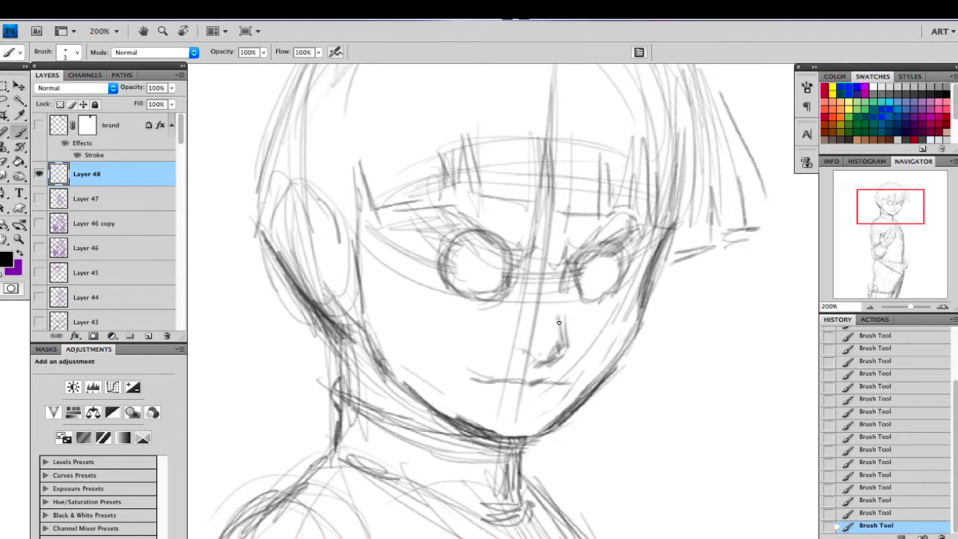
Step: Darken the nose and mouth, and strengthen the jawline from below the ear around the chin
mouse_move(559, 327)
left_mouse_down()
mouse_move(558, 357)
mouse_move(542, 359)
left_mouse_up()
mouse_move(504, 382)
left_mouse_down()
mouse_move(474, 378)
mouse_move(482, 379)
left_mouse_up()
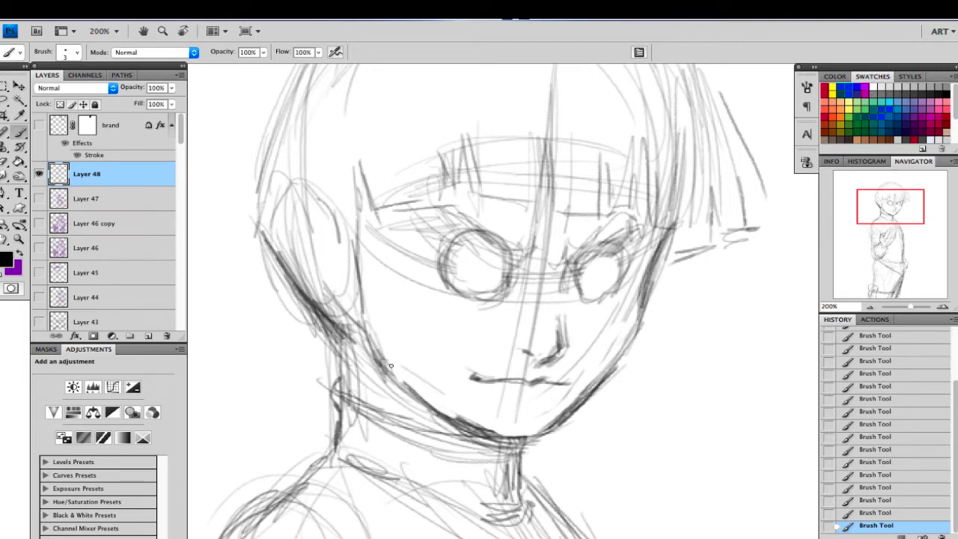
mouse_move(364, 335)
left_mouse_down()
mouse_move(385, 377)
mouse_move(483, 434)
left_mouse_up()
mouse_move(425, 406)
left_mouse_down()
mouse_move(500, 440)
mouse_move(544, 438)
mouse_move(586, 399)
left_mouse_up()
Step: Paint thick, solid frowning eyebrows over both eyes with a size 8 brush
left_click_drag(915, 205, 919, 199)
key("bracketright")
key("bracketright")
key("bracketright")
mouse_move(513, 344)
left_mouse_down()
mouse_move(520, 351)
mouse_move(514, 342)
mouse_move(582, 317)
mouse_move(539, 338)
mouse_move(423, 313)
mouse_move(438, 316)
mouse_move(401, 296)
mouse_move(436, 323)
left_mouse_up()
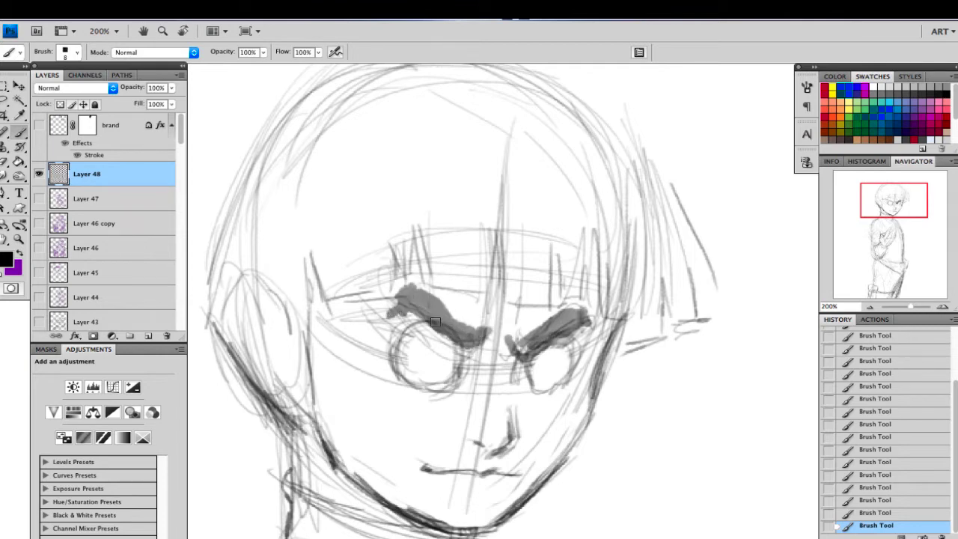
Step: Erase the sketch lines inside both eyes and the construction lines around and between them
left_click_drag(892, 209, 893, 217)
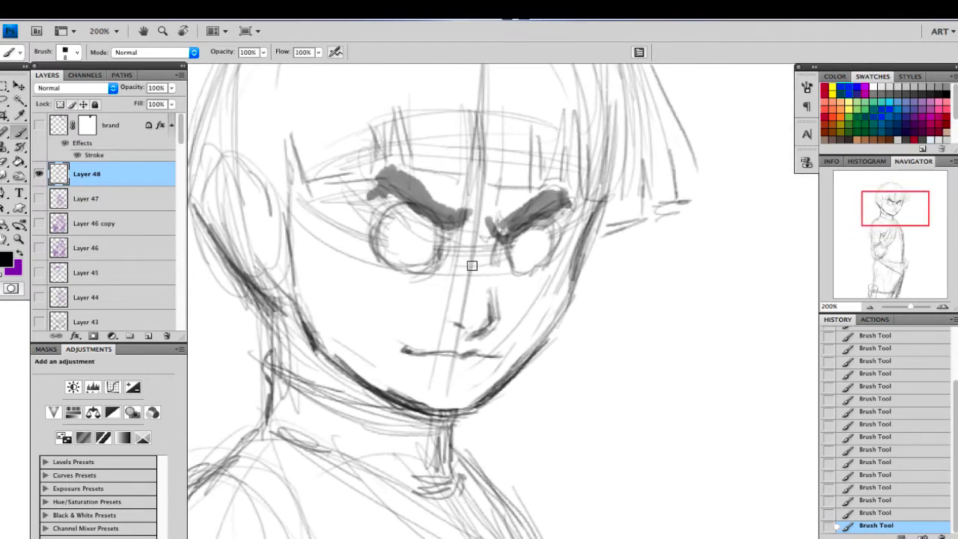
key("bracketleft")
key("bracketleft")
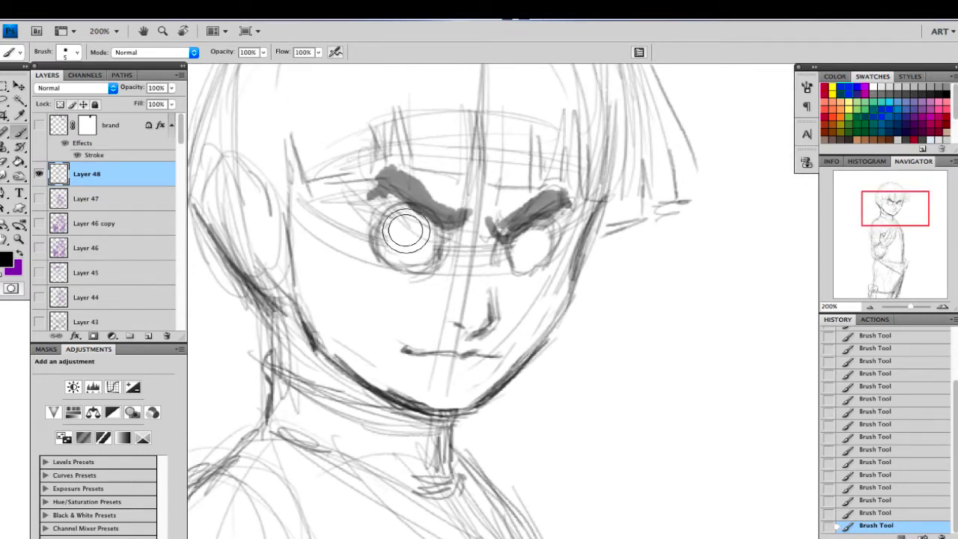
mouse_move(406, 228)
left_mouse_down()
mouse_move(426, 232)
mouse_move(389, 237)
mouse_move(430, 247)
left_mouse_up()
left_click_drag(361, 235, 372, 256)
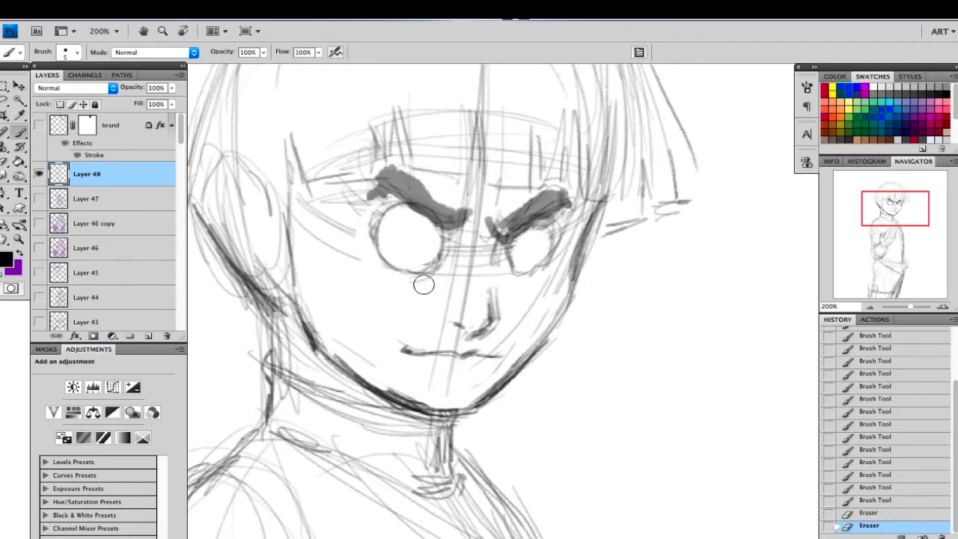
left_click_drag(423, 285, 480, 265)
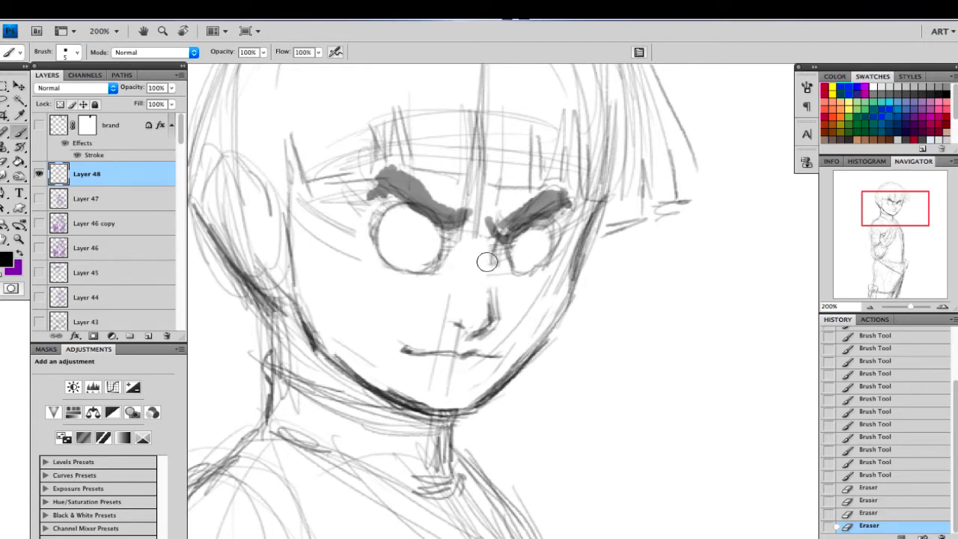
mouse_move(539, 238)
left_mouse_down()
mouse_move(516, 259)
mouse_move(540, 253)
mouse_move(560, 229)
mouse_move(572, 233)
mouse_move(554, 295)
left_mouse_up()
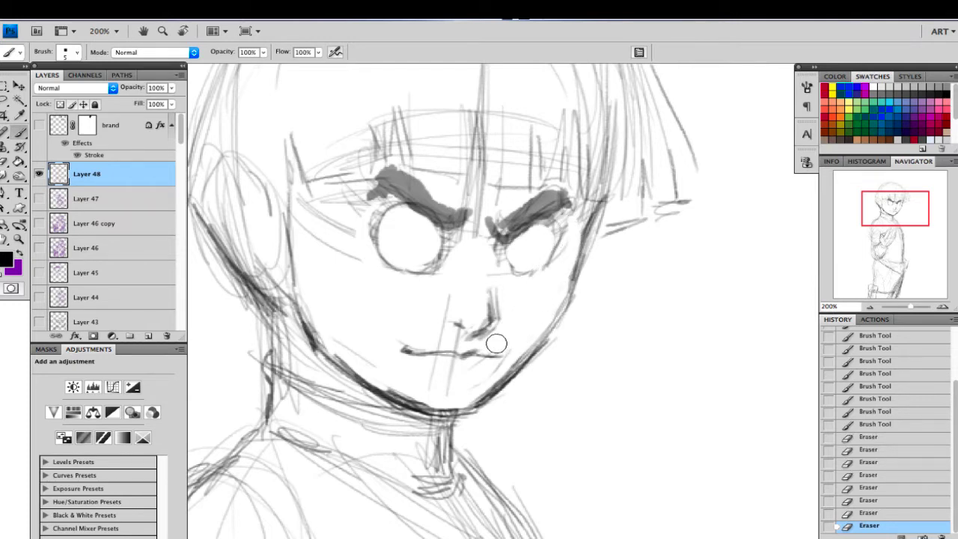
Step: Erase the centre line around the mouth and chin, and the ear and guide lines beside the near eye
mouse_move(427, 369)
left_mouse_down()
mouse_move(422, 394)
mouse_move(360, 357)
mouse_move(423, 404)
left_mouse_up()
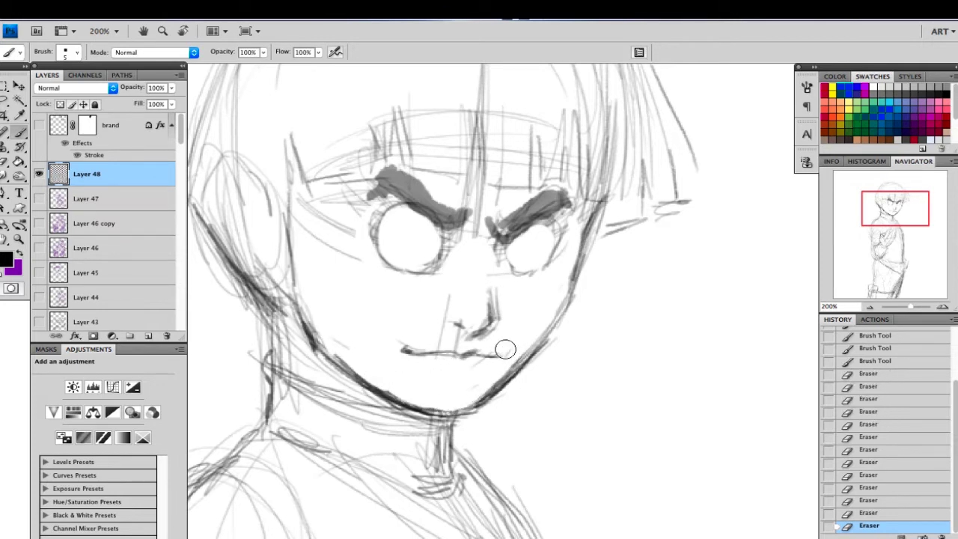
mouse_move(440, 342)
left_mouse_down()
mouse_move(446, 310)
mouse_move(478, 314)
mouse_move(458, 340)
mouse_move(437, 342)
mouse_move(441, 358)
mouse_move(464, 363)
left_mouse_up()
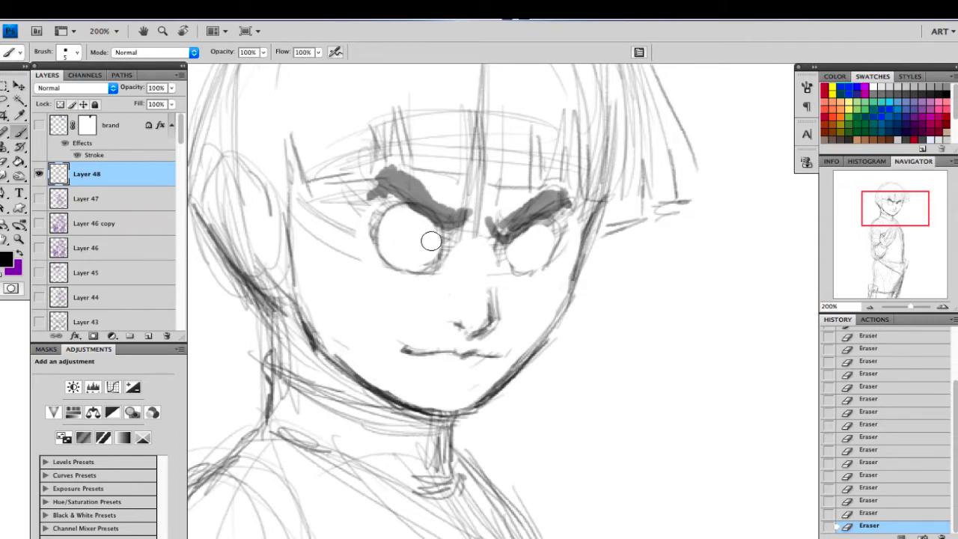
mouse_move(451, 246)
left_mouse_down()
mouse_move(419, 274)
mouse_move(429, 271)
left_mouse_up()
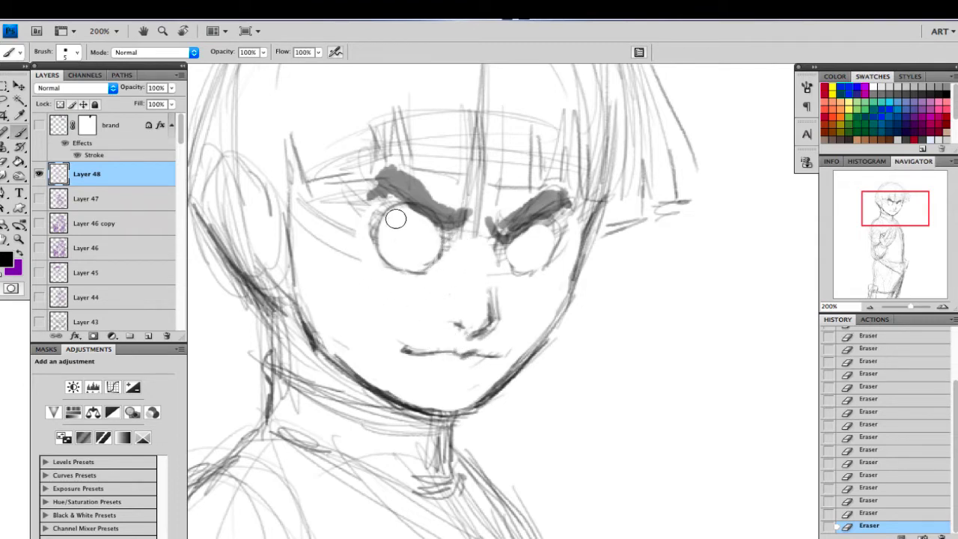
mouse_move(370, 215)
left_mouse_down()
mouse_move(342, 232)
mouse_move(331, 227)
mouse_move(336, 248)
mouse_move(304, 209)
mouse_move(275, 201)
mouse_move(286, 123)
mouse_move(269, 182)
mouse_move(237, 136)
mouse_move(218, 202)
mouse_move(239, 204)
mouse_move(258, 261)
mouse_move(338, 309)
left_mouse_up()
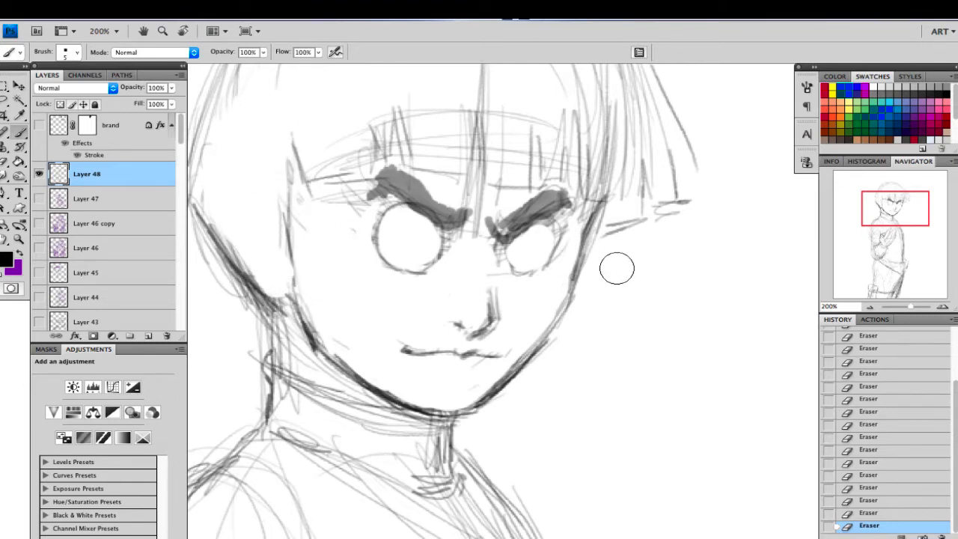
Step: Clean up the far eye's lower outline and the lines around the nose with a smaller eraser
key("bracketleft")
key("bracketleft")
left_click_drag(507, 268, 526, 274)
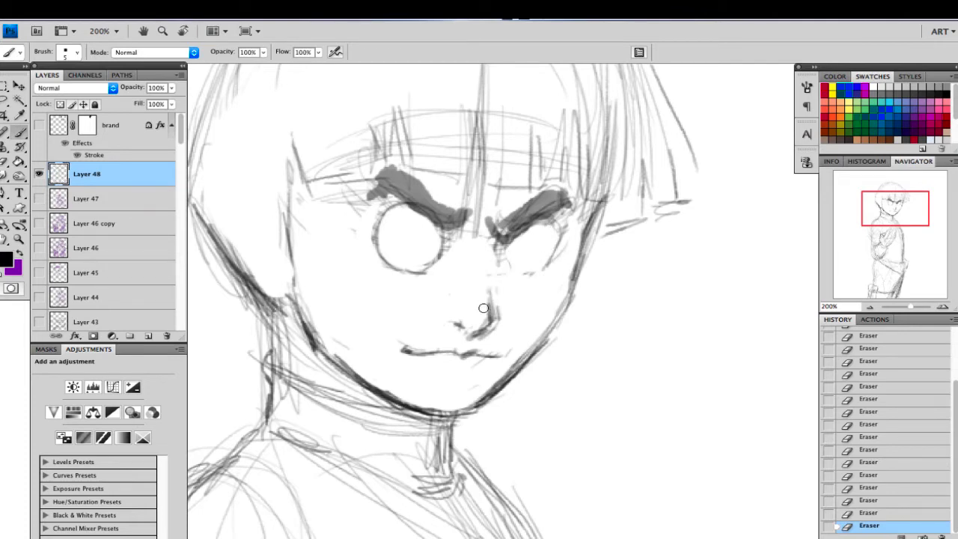
mouse_move(492, 333)
left_mouse_down()
mouse_move(466, 336)
mouse_move(460, 350)
left_mouse_up()
Step: Darken the fringe strands above the far eye and the hair tips beside the far temple with a size 2 brush
left_click_drag(894, 216, 894, 205)
mouse_move(530, 334)
left_mouse_down()
mouse_move(559, 331)
mouse_move(555, 286)
mouse_move(555, 325)
left_mouse_up()
mouse_move(559, 283)
left_mouse_down()
mouse_move(561, 326)
mouse_move(570, 329)
left_mouse_up()
left_click_drag(565, 326, 596, 326)
left_click_drag(597, 256, 599, 321)
mouse_move(594, 245)
left_mouse_down()
mouse_move(609, 345)
mouse_move(633, 344)
left_mouse_up()
left_click_drag(646, 259, 633, 384)
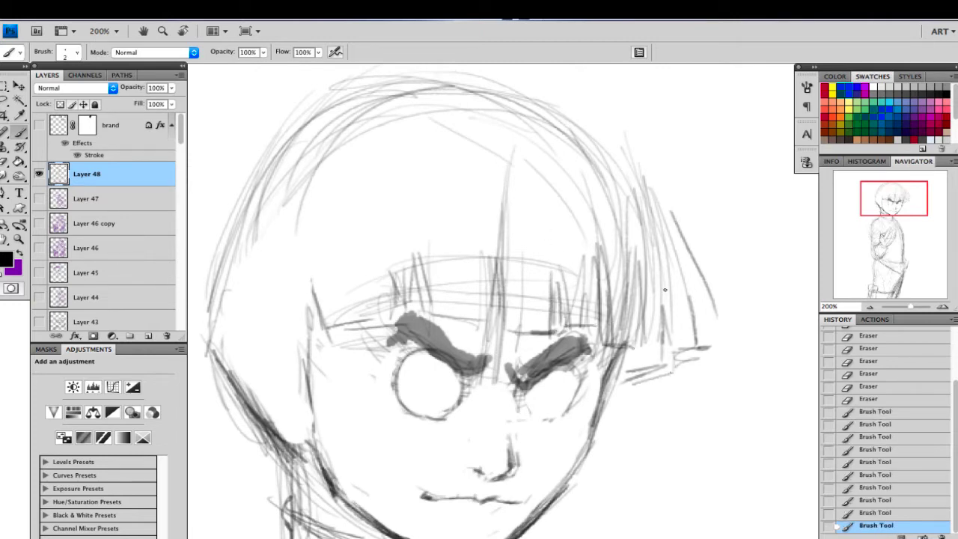
Step: Refine the outer contour of the far-side hair from its tips up to the crown
mouse_move(657, 285)
left_mouse_down()
mouse_move(672, 352)
mouse_move(711, 338)
left_mouse_up()
mouse_move(689, 271)
left_mouse_down()
mouse_move(708, 320)
mouse_move(716, 307)
left_mouse_up()
left_click_drag(660, 200, 711, 298)
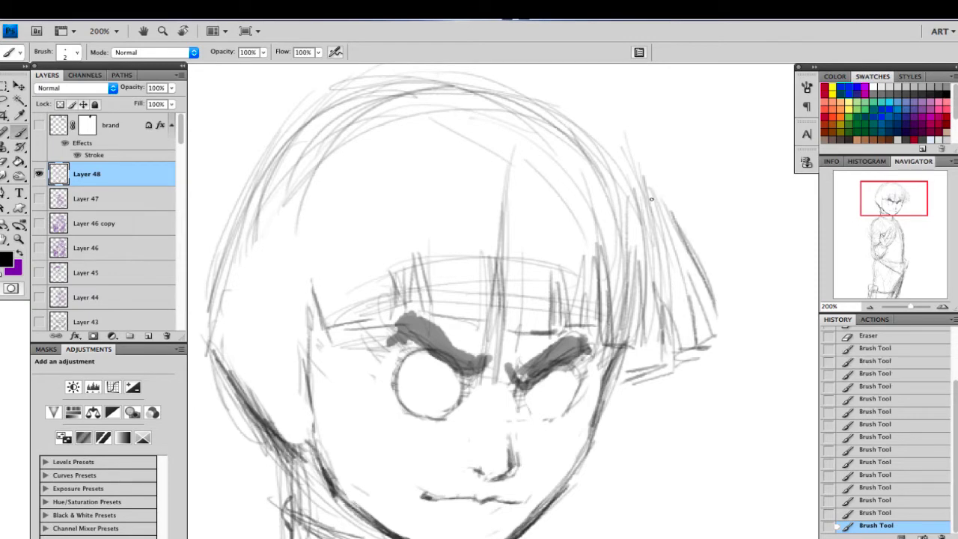
left_click_drag(612, 145, 665, 214)
mouse_move(601, 127)
left_mouse_down()
mouse_move(669, 218)
mouse_move(662, 205)
left_mouse_up()
left_click_drag(517, 91, 405, 96)
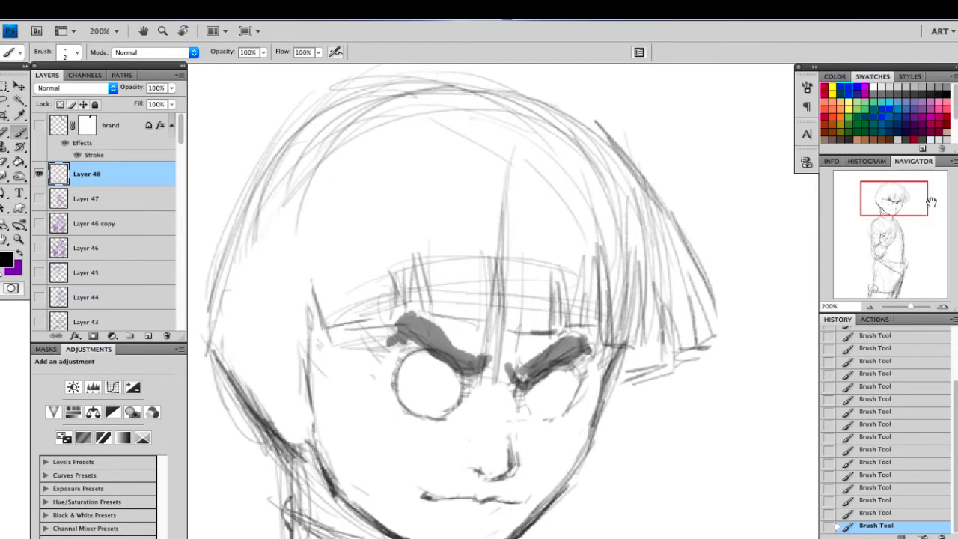
left_click_drag(923, 200, 916, 205)
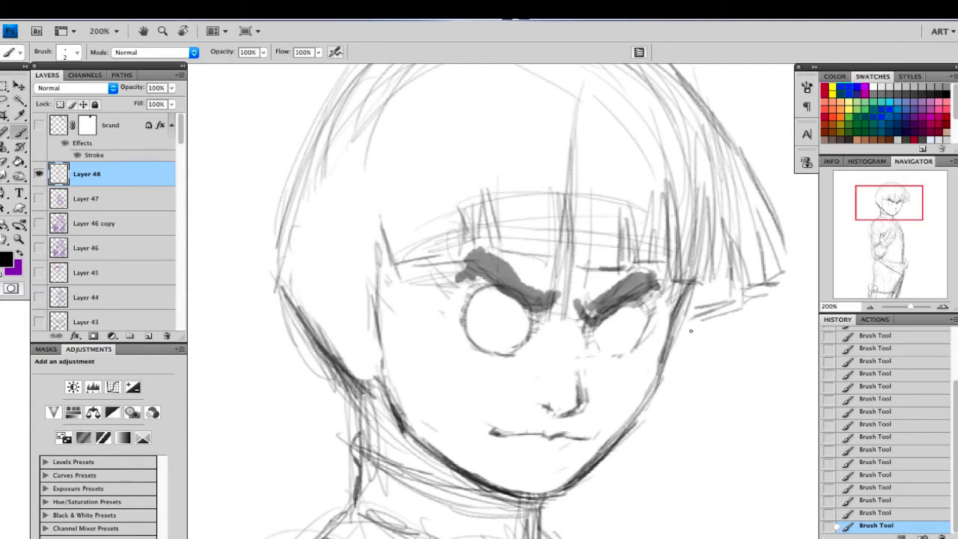
Step: Define the lower edge and cut tips of the far-side hair and add strands along its outer side
left_click_drag(675, 344, 709, 310)
left_click_drag(704, 314, 709, 301)
left_click_drag(717, 279, 713, 296)
left_click_drag(738, 229, 748, 284)
left_click_drag(739, 150, 768, 214)
left_click_drag(730, 135, 762, 242)
left_click_drag(741, 166, 765, 251)
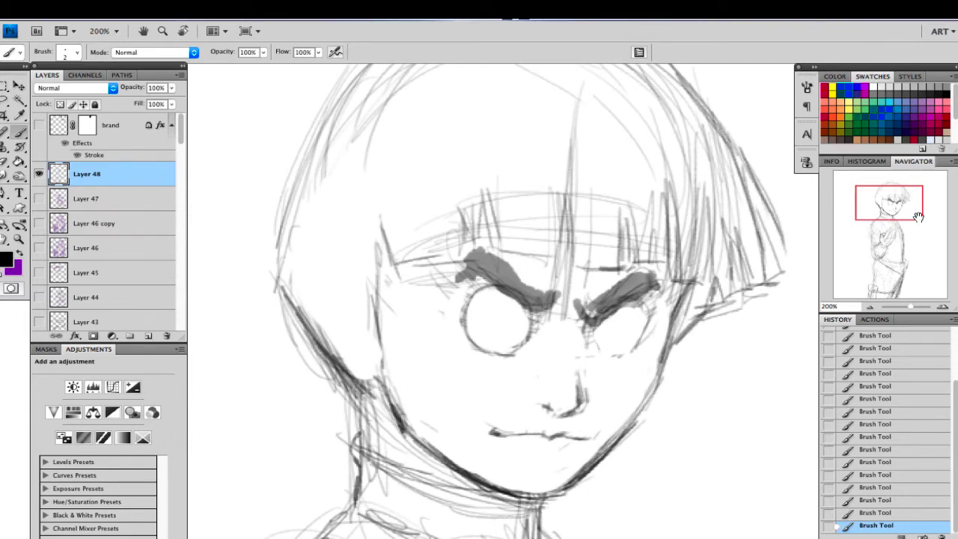
Step: Darken the outer contour of the near-side hair from the crown down to the back of the head
left_click_drag(919, 217, 909, 208)
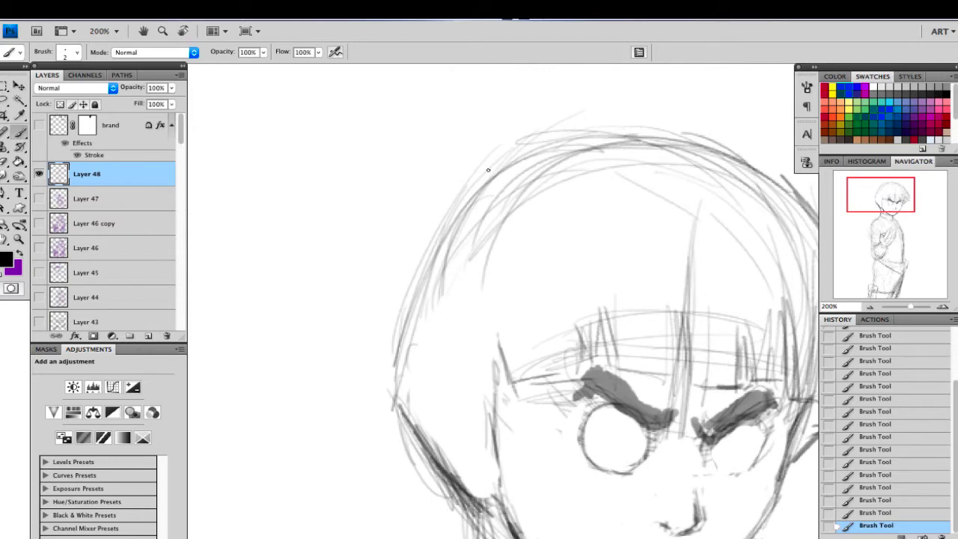
left_click_drag(626, 136, 428, 233)
left_click_drag(517, 152, 410, 325)
left_click_drag(454, 208, 396, 412)
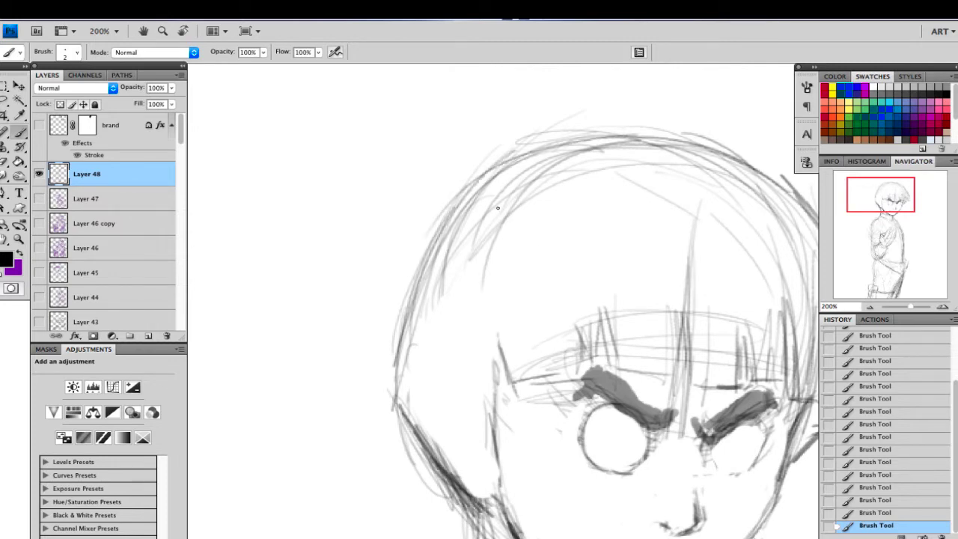
Step: Sketch a band of angular highlight blocks across the hair, from the near side to above the far eye
mouse_move(476, 218)
left_mouse_down()
mouse_move(538, 193)
mouse_move(534, 251)
mouse_move(455, 301)
mouse_move(516, 284)
left_mouse_up()
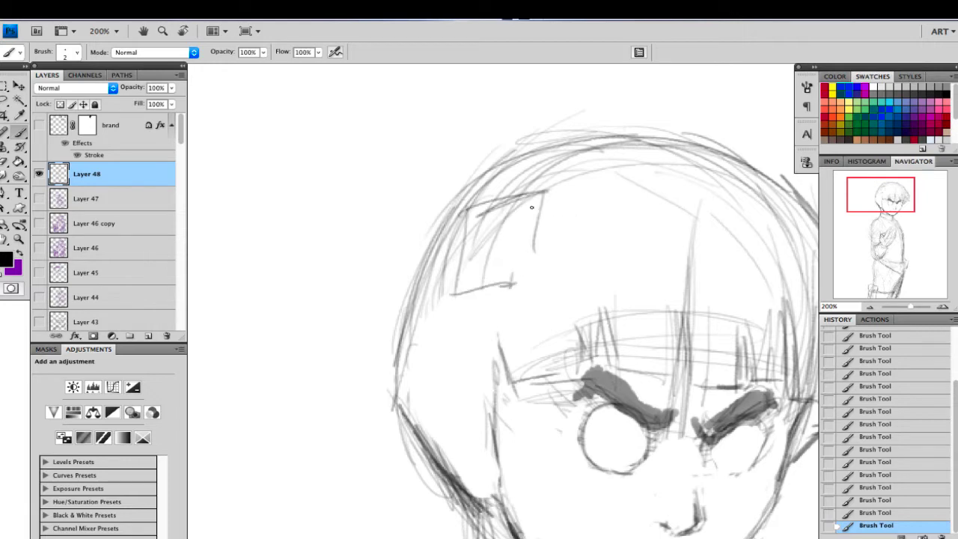
left_click_drag(532, 207, 528, 262)
mouse_move(572, 229)
left_mouse_down()
mouse_move(576, 196)
mouse_move(638, 223)
left_mouse_up()
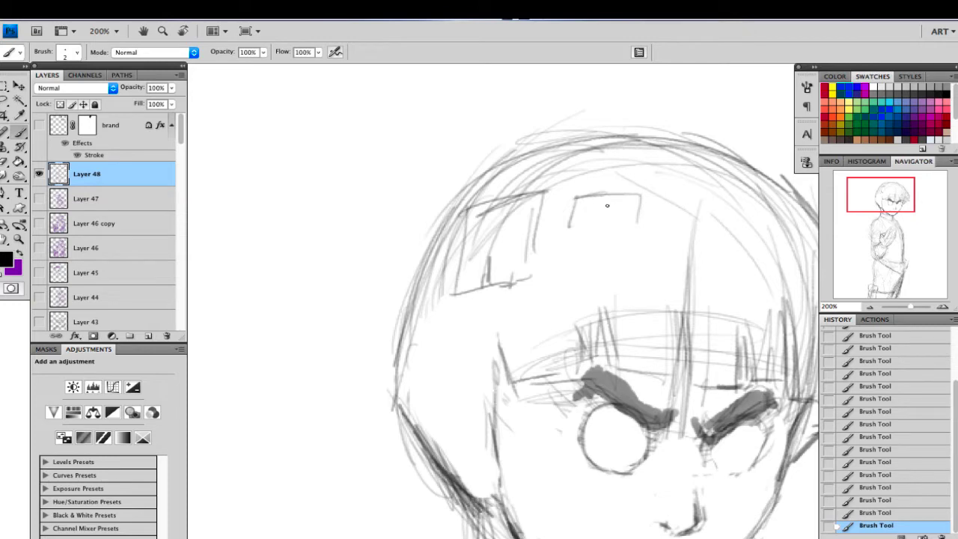
mouse_move(569, 185)
left_mouse_down()
mouse_move(538, 281)
mouse_move(589, 280)
left_mouse_up()
mouse_move(586, 277)
left_mouse_down()
mouse_move(603, 258)
mouse_move(638, 271)
left_mouse_up()
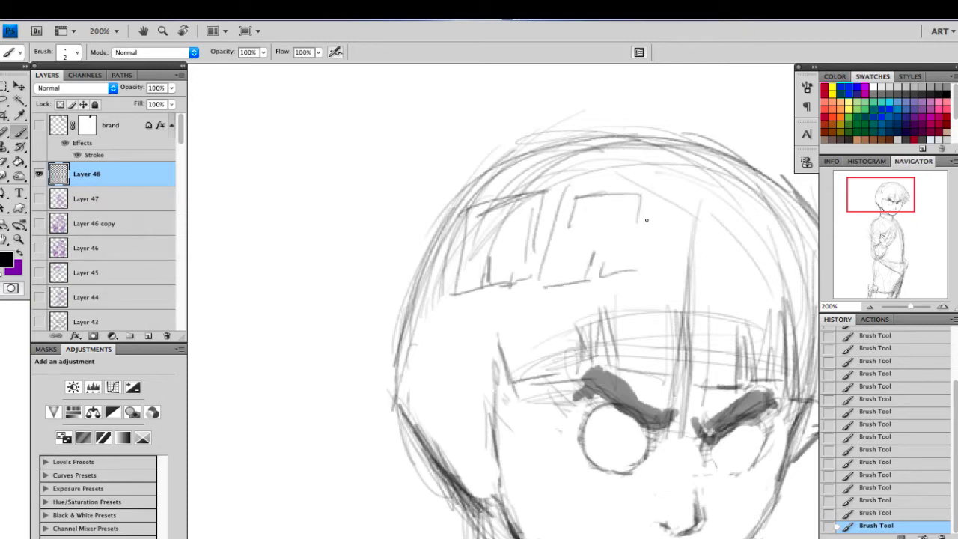
left_click_drag(645, 184, 648, 248)
mouse_move(672, 196)
left_mouse_down()
mouse_move(738, 194)
mouse_move(749, 243)
left_mouse_up()
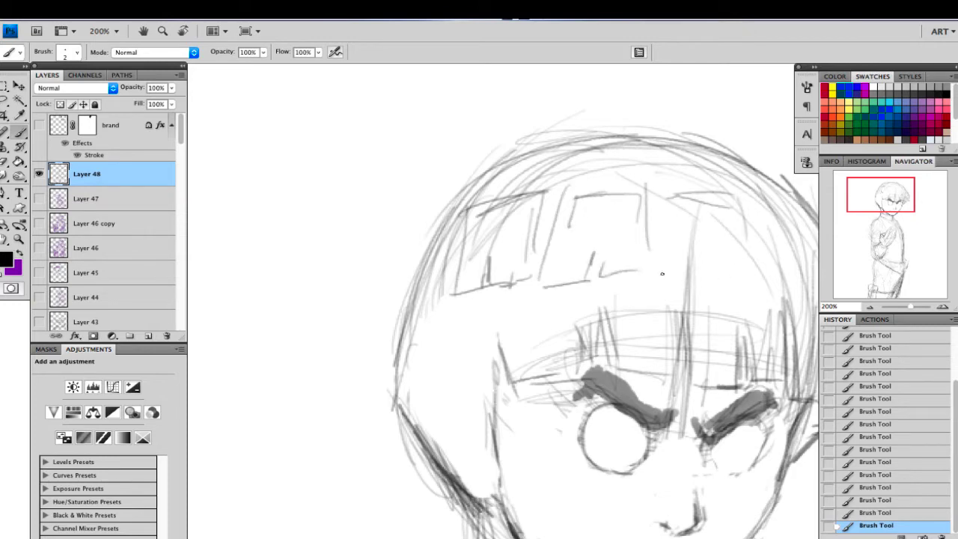
left_click_drag(665, 274, 743, 284)
mouse_move(751, 197)
left_mouse_down()
mouse_move(753, 257)
mouse_move(665, 227)
mouse_move(664, 245)
left_mouse_up()
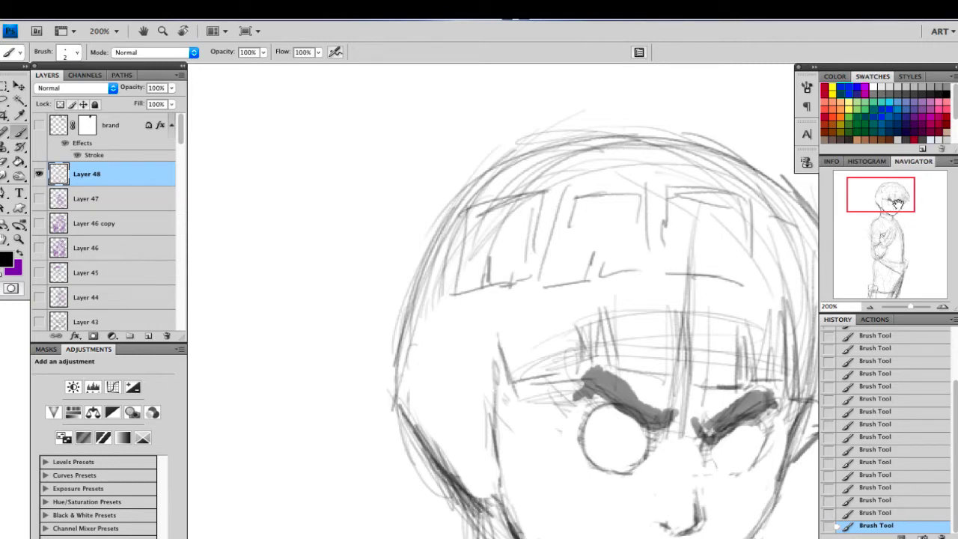
Step: Extend the angular highlight band to the far edge of the hair and connect the blocks above the nose
left_click_drag(898, 204, 913, 208)
mouse_move(629, 170)
left_mouse_down()
mouse_move(566, 174)
mouse_move(616, 163)
mouse_move(615, 182)
mouse_move(643, 185)
mouse_move(638, 218)
left_mouse_up()
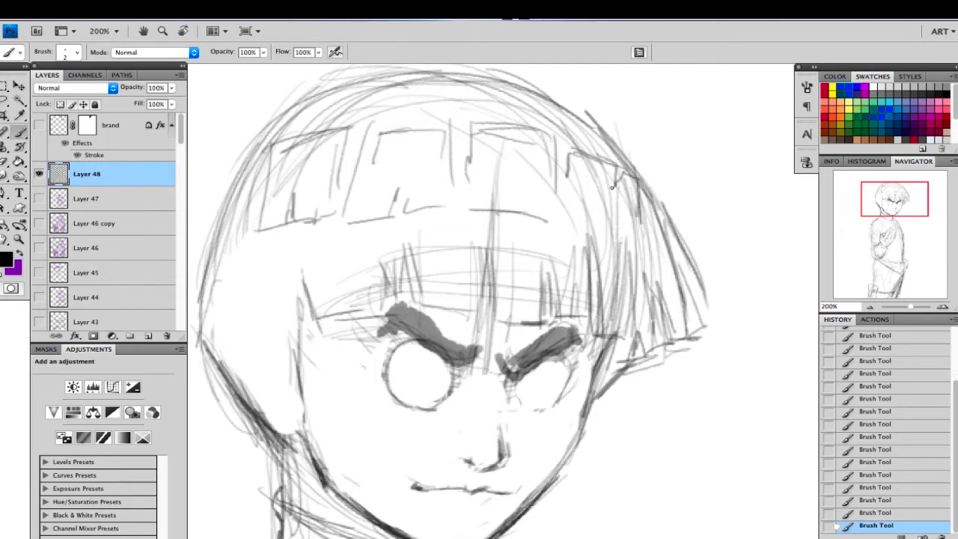
mouse_move(613, 187)
left_mouse_down()
mouse_move(621, 174)
mouse_move(564, 166)
mouse_move(550, 142)
mouse_move(514, 178)
left_mouse_up()
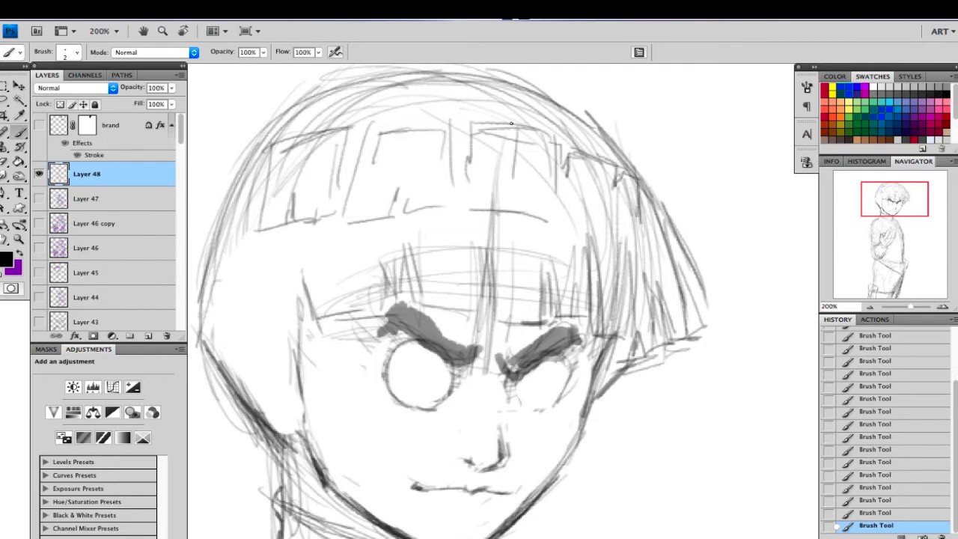
mouse_move(512, 124)
left_mouse_down()
mouse_move(529, 213)
mouse_move(565, 211)
mouse_move(641, 234)
mouse_move(637, 215)
left_mouse_up()
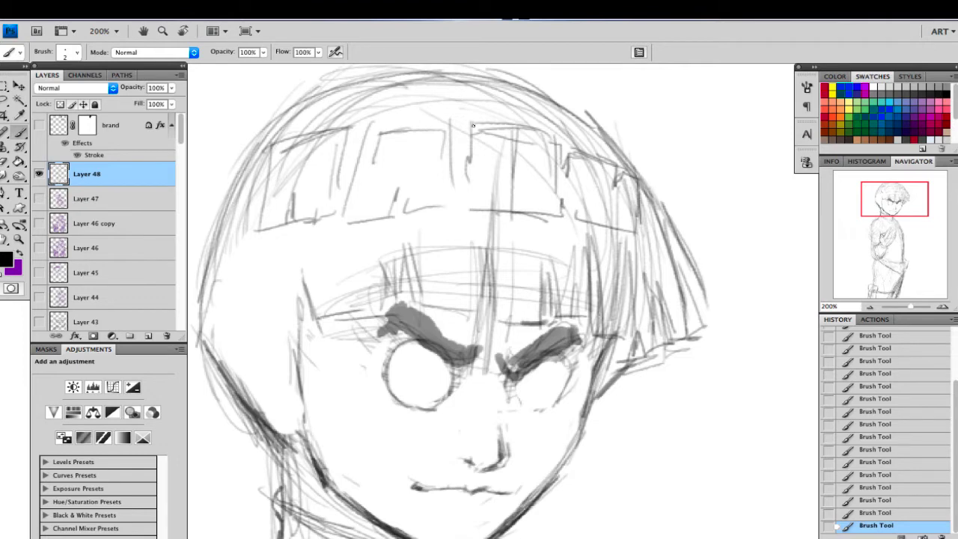
left_click_drag(473, 126, 461, 150)
mouse_move(465, 127)
left_mouse_down()
mouse_move(500, 141)
mouse_move(501, 213)
left_mouse_up()
left_click_drag(500, 171, 501, 205)
left_click_drag(492, 209, 465, 205)
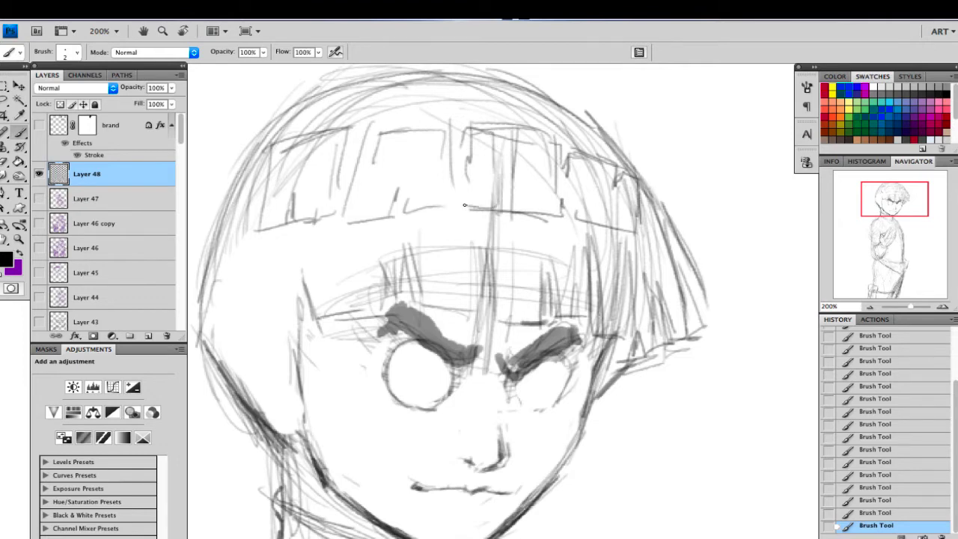
left_click_drag(468, 138, 452, 154)
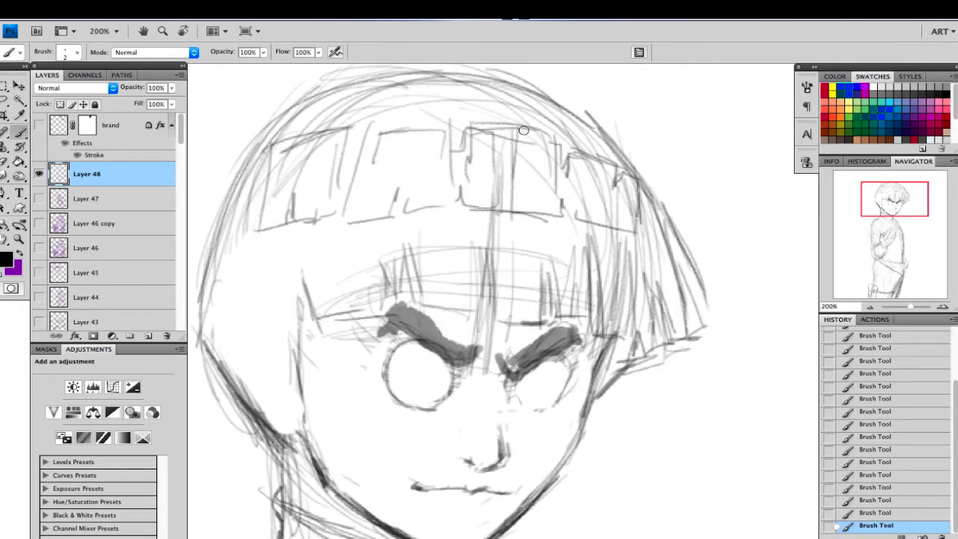
Step: Erase the centre line through the highlight band and the guide lines and excess strands in the fringe and far-side hair
left_click_drag(502, 124, 505, 130)
left_click_drag(502, 220, 502, 214)
mouse_move(490, 138)
left_mouse_down()
mouse_move(481, 184)
mouse_move(468, 148)
left_mouse_up()
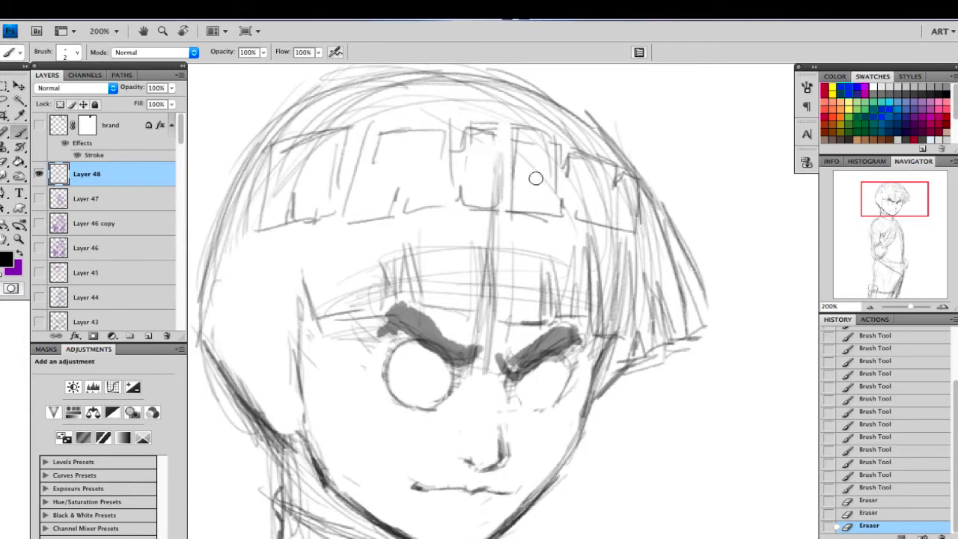
left_click_drag(511, 220, 472, 284)
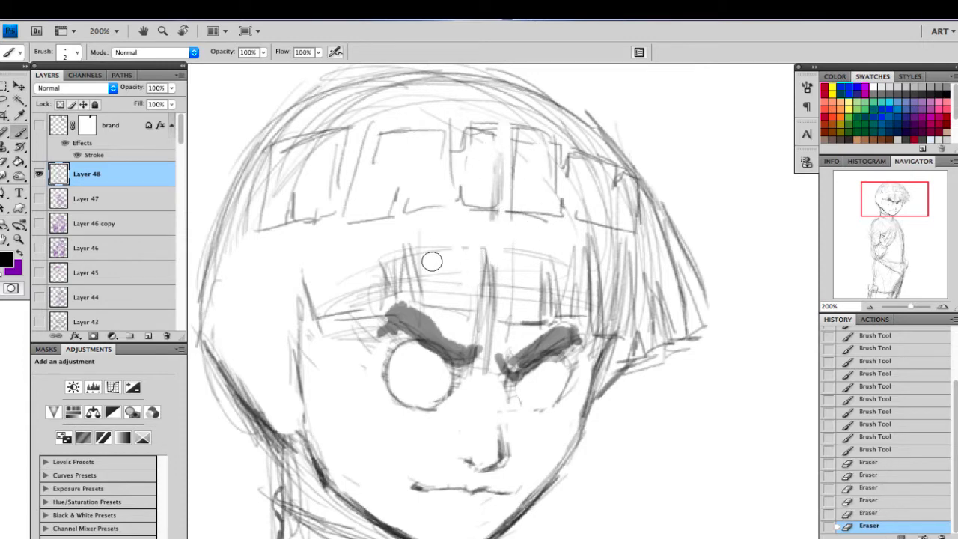
left_click_drag(432, 254, 417, 296)
mouse_move(522, 232)
left_mouse_down()
mouse_move(530, 288)
mouse_move(563, 303)
left_mouse_up()
left_click_drag(576, 258, 581, 303)
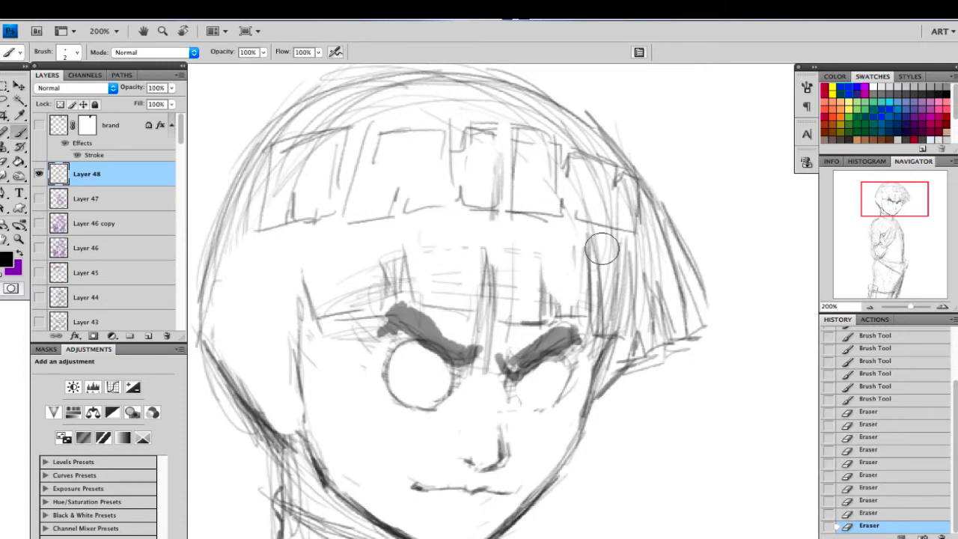
left_click_drag(602, 248, 610, 293)
mouse_move(615, 262)
left_mouse_down()
mouse_move(618, 300)
mouse_move(650, 304)
mouse_move(671, 273)
left_mouse_up()
Step: Define the collar edge and neck lines beneath the near side of the jaw with a size 1 brush
left_click_drag(890, 199, 895, 209)
left_click_drag(567, 291, 482, 370)
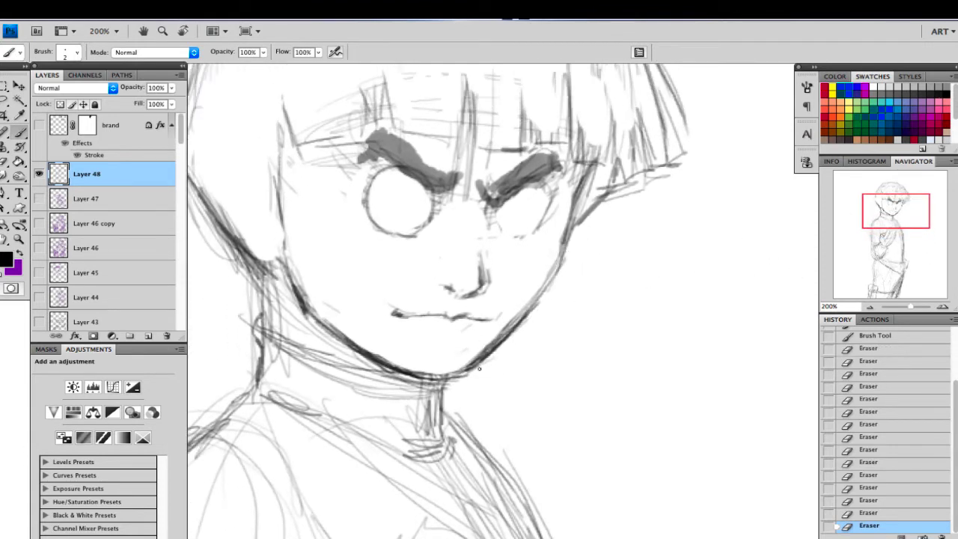
left_click(869, 307)
left_click(869, 307)
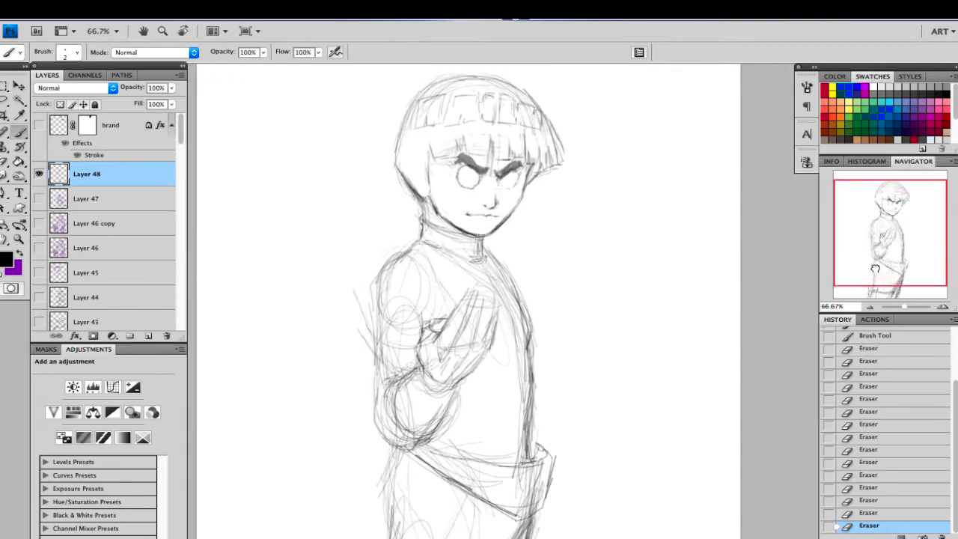
left_click_drag(449, 231, 460, 244)
left_click_drag(449, 232, 464, 248)
left_click(942, 308)
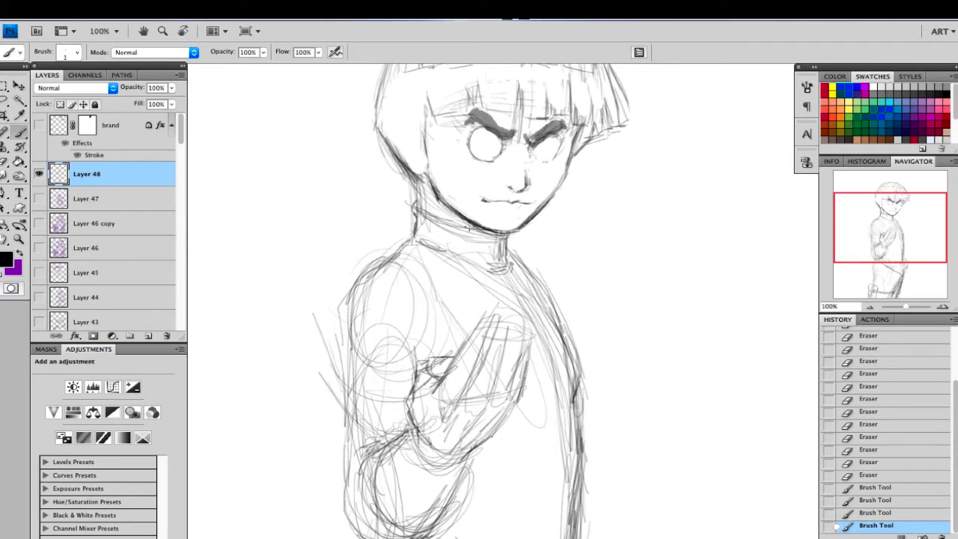
left_click_drag(448, 213, 440, 204)
left_click_drag(442, 211, 417, 194)
left_click_drag(420, 215, 412, 187)
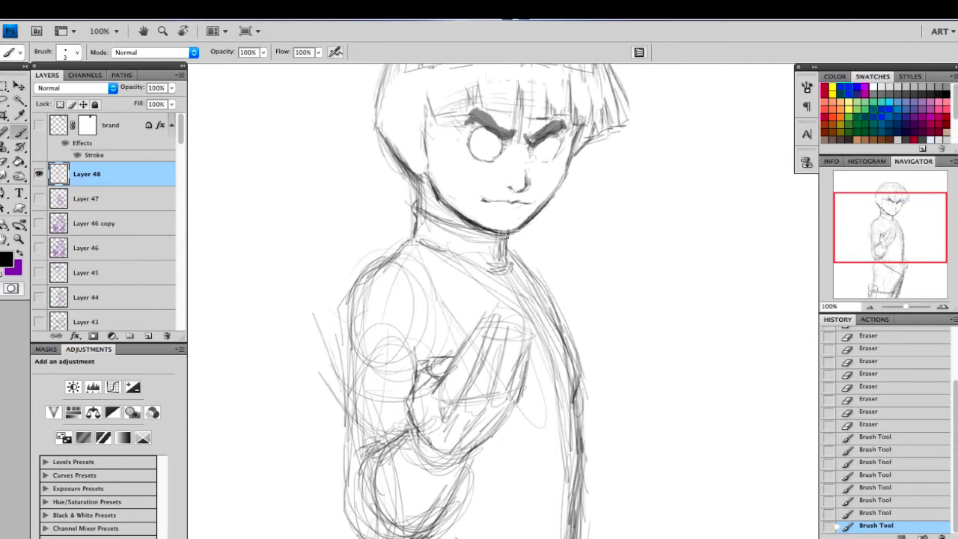
Step: Darken the line under the chin along the collar's upper edge with a size 3 brush
left_click_drag(452, 222, 494, 235)
left_click_drag(458, 228, 509, 237)
left_click_drag(457, 228, 500, 238)
left_click_drag(467, 232, 512, 238)
left_click_drag(471, 235, 513, 239)
left_click_drag(483, 238, 517, 237)
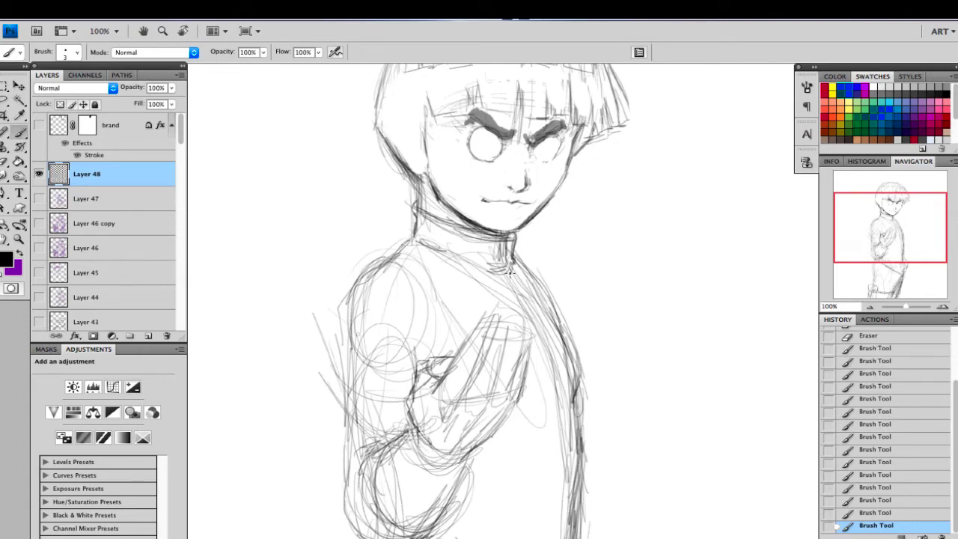
Step: Redraw the near side of the face from fringe to jaw and erase the old sideburn and stray neck lines
left_click_drag(855, 252, 855, 242)
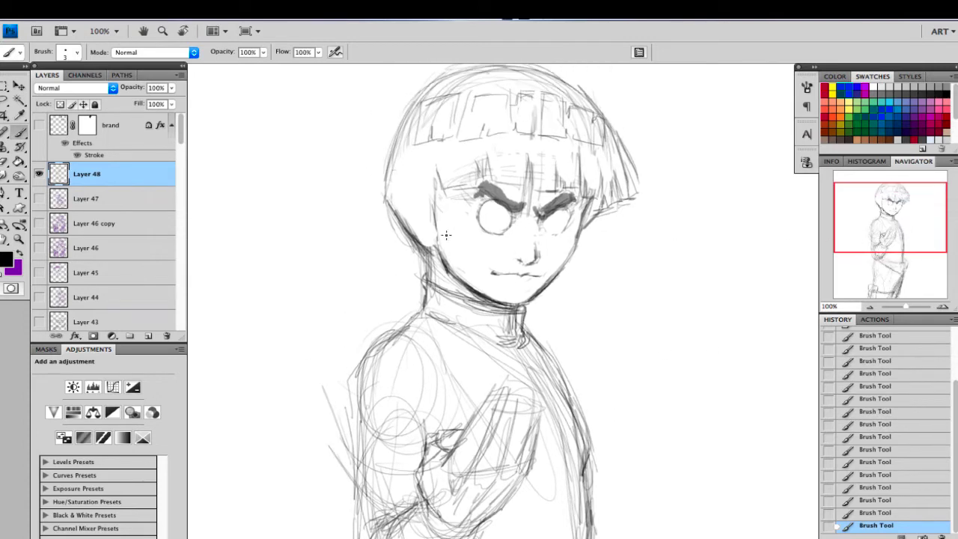
mouse_move(441, 208)
left_mouse_down()
mouse_move(444, 238)
mouse_move(448, 185)
mouse_move(430, 227)
left_mouse_up()
left_click_drag(412, 275, 443, 288)
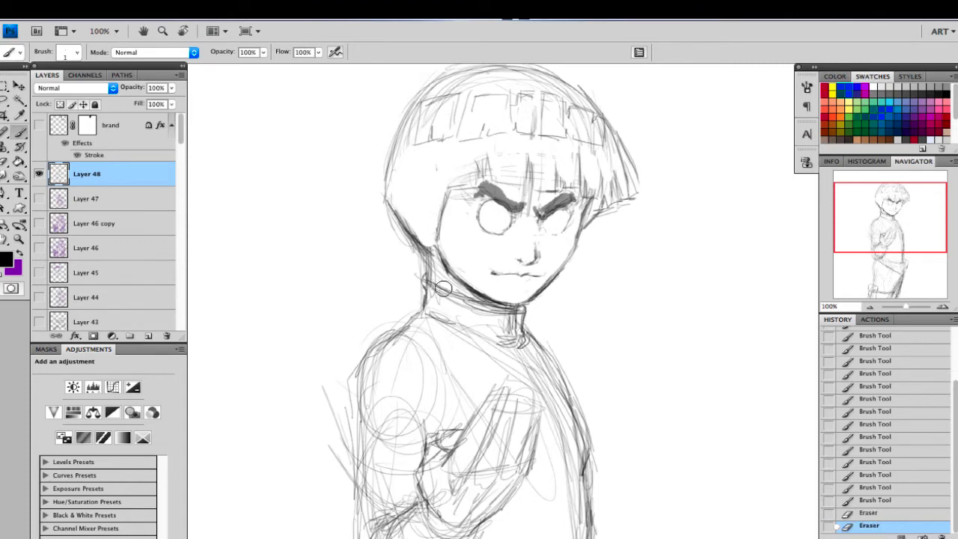
mouse_move(437, 218)
left_mouse_down()
mouse_move(427, 249)
mouse_move(440, 283)
left_mouse_up()
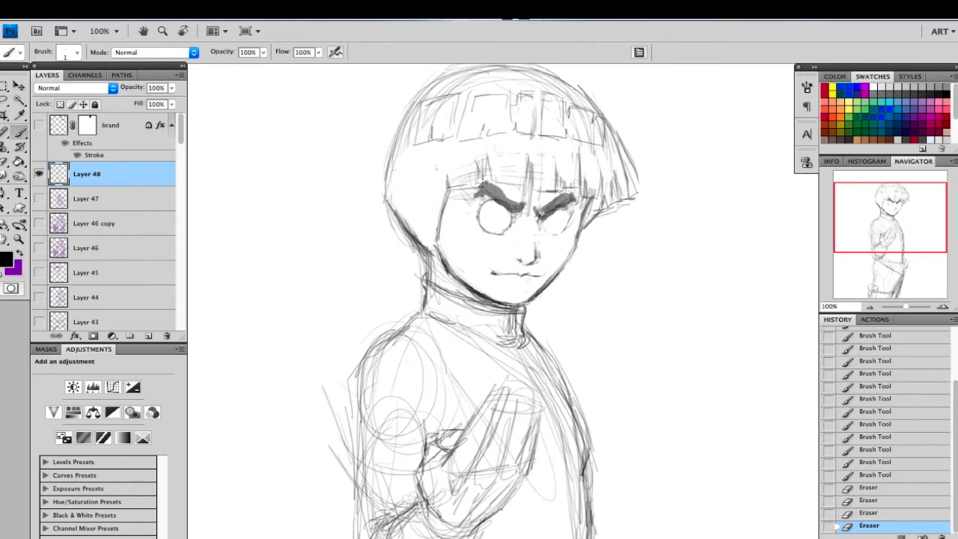
Step: Darken the fringe's lower edge above both eyebrows with a size 1 brush
left_click_drag(453, 189, 491, 182)
left_click_drag(494, 182, 536, 188)
left_click_drag(536, 188, 575, 191)
Step: Erase excess strands in the far-side hair and add short strands along the fringe and hair tips
mouse_move(579, 156)
left_mouse_down()
mouse_move(587, 191)
mouse_move(582, 149)
mouse_move(580, 165)
left_mouse_up()
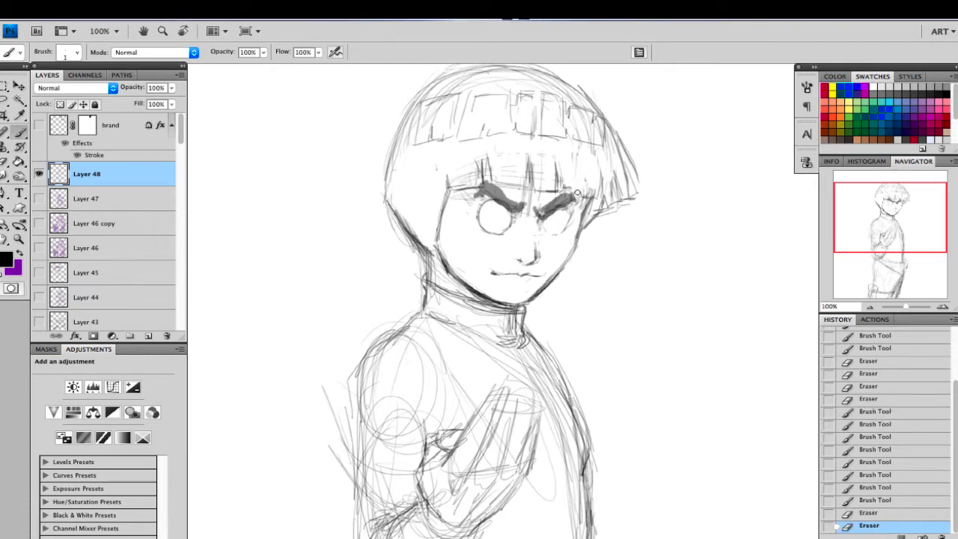
left_click_drag(601, 161, 628, 176)
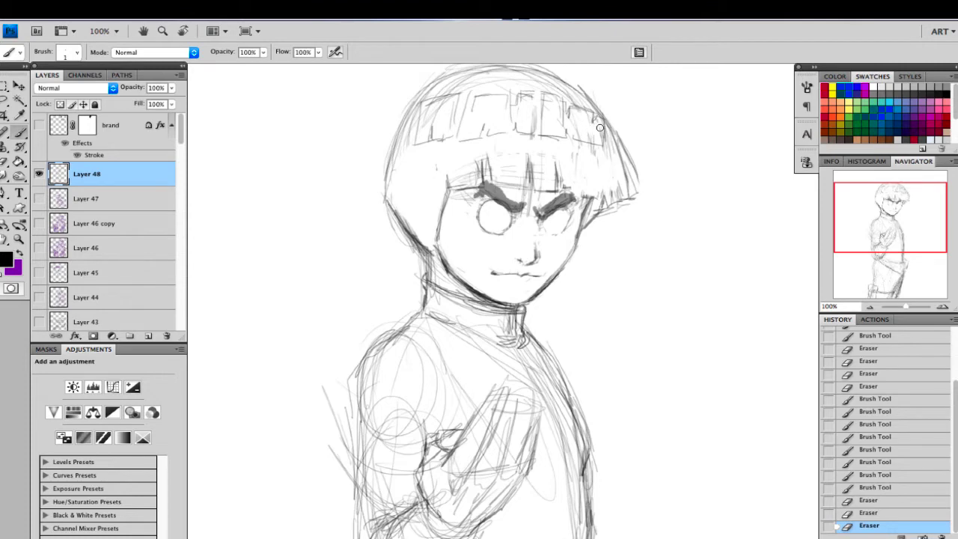
left_click_drag(543, 108, 530, 109)
mouse_move(530, 110)
left_mouse_down()
mouse_move(527, 126)
mouse_move(508, 109)
mouse_move(430, 107)
mouse_move(429, 120)
mouse_move(387, 153)
mouse_move(384, 197)
left_mouse_up()
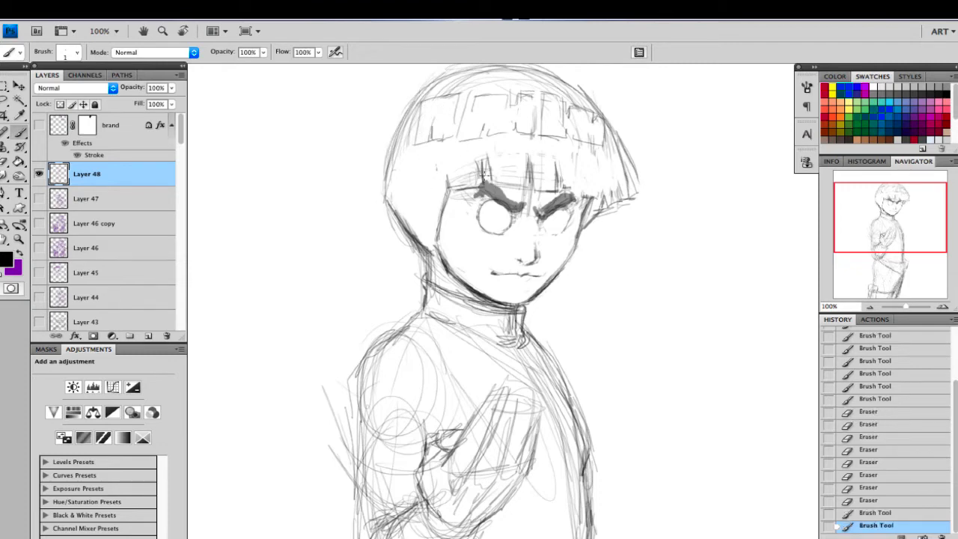
mouse_move(487, 157)
left_mouse_down()
mouse_move(495, 183)
mouse_move(584, 190)
mouse_move(583, 174)
mouse_move(586, 198)
mouse_move(631, 206)
left_mouse_up()
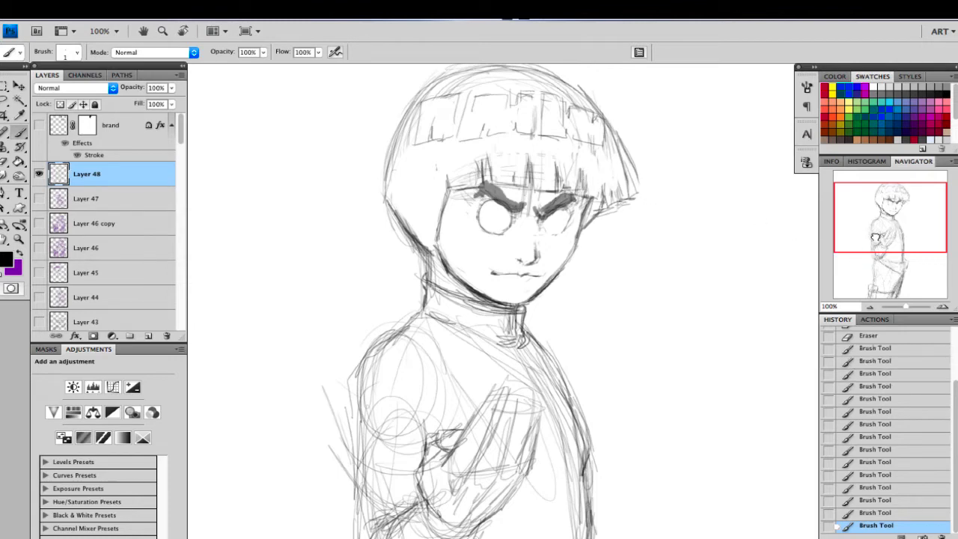
Step: Refine the raised hand's thumb and erase the stray lines inside it
left_click_drag(875, 237, 872, 256)
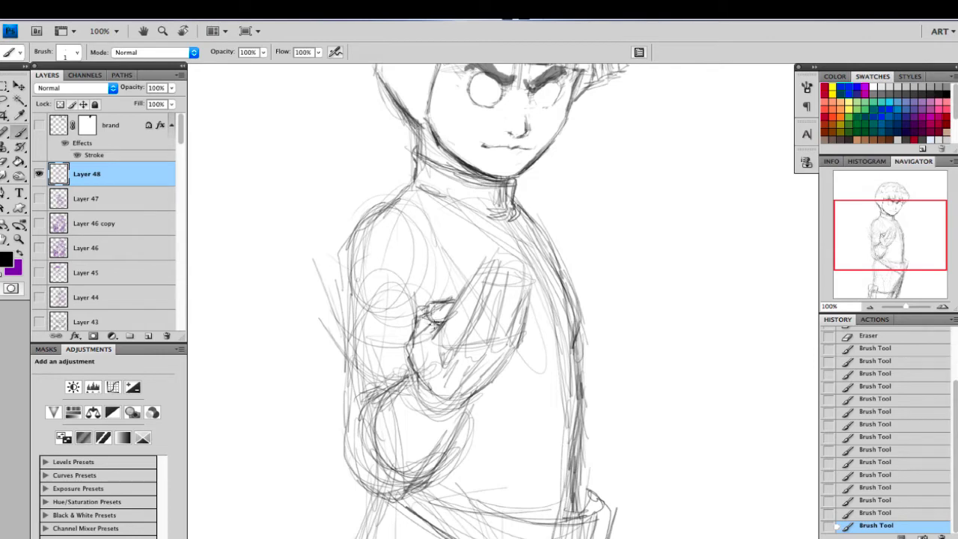
mouse_move(439, 319)
left_mouse_down()
mouse_move(428, 328)
mouse_move(437, 312)
left_mouse_up()
key("e")
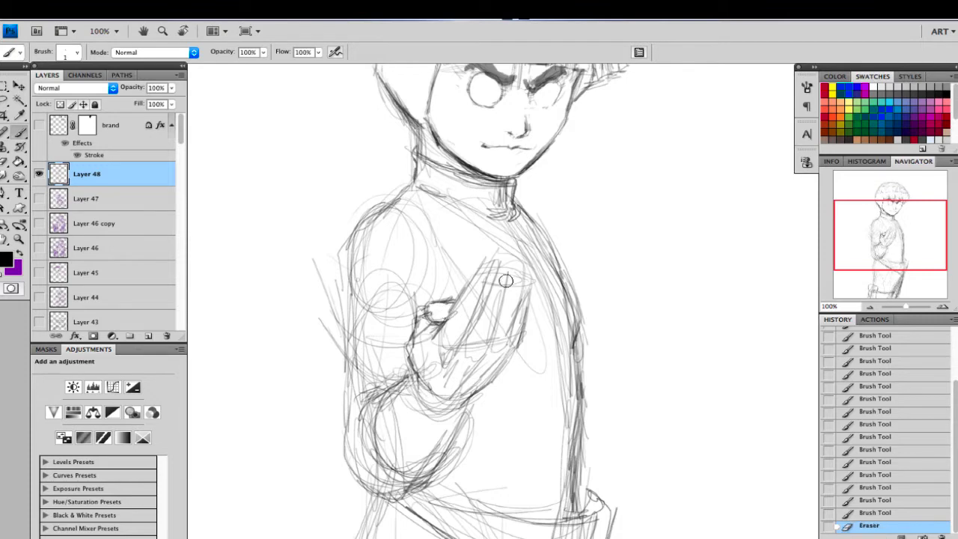
Step: Outline the raised hand's fingers, rounding their bases and fingertips and darkening the lines between them
key("b")
left_click_drag(447, 324, 444, 329)
left_click_drag(445, 325, 475, 347)
left_click_drag(489, 346, 523, 327)
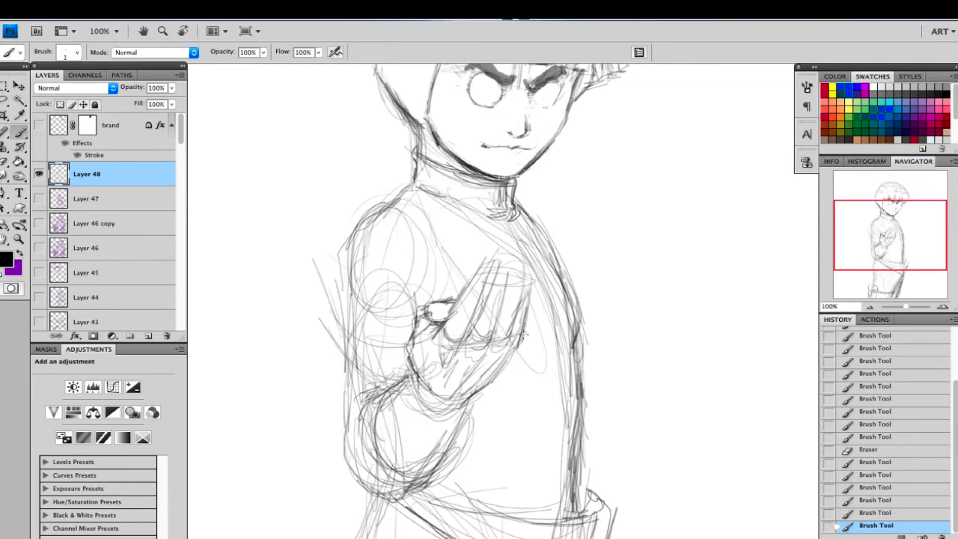
left_click_drag(500, 293, 497, 328)
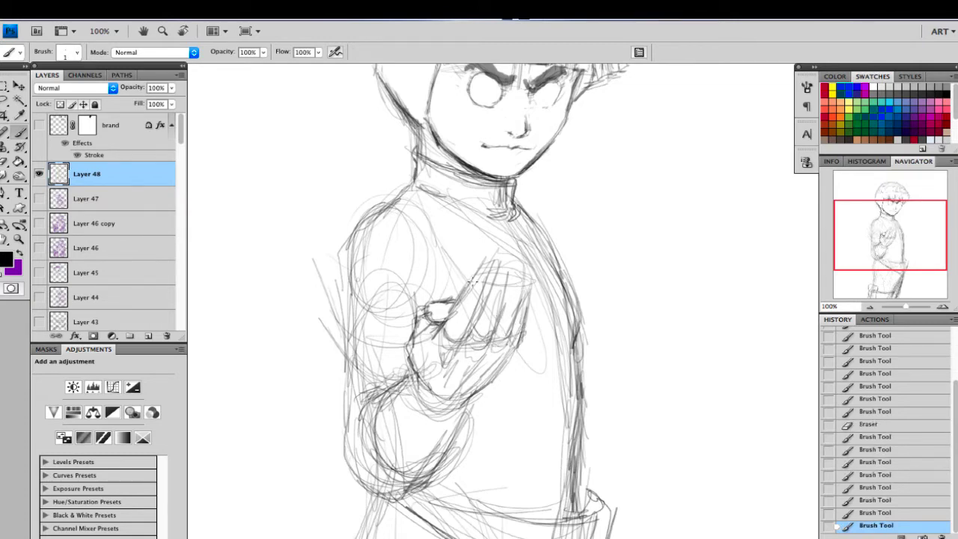
left_click_drag(472, 283, 483, 269)
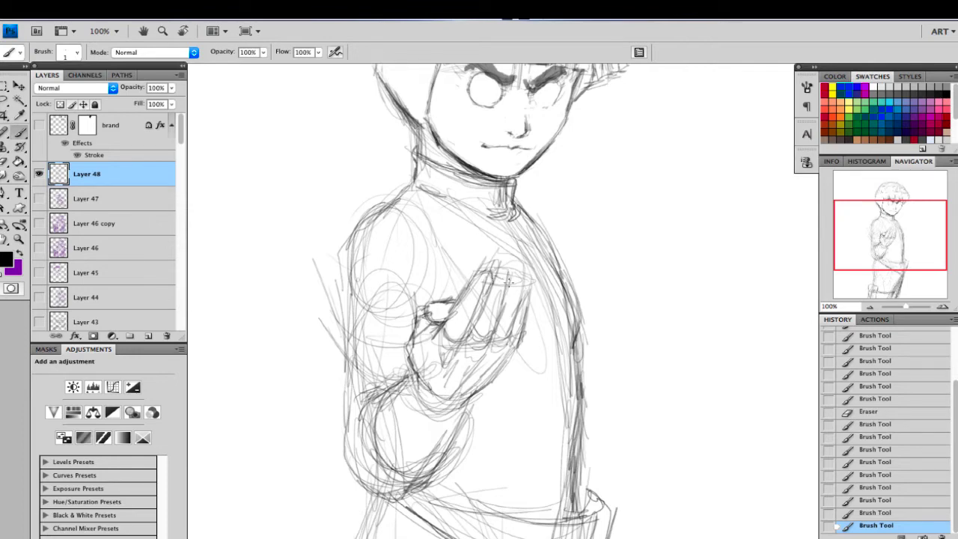
mouse_move(509, 282)
left_mouse_down()
mouse_move(498, 325)
mouse_move(509, 297)
left_mouse_up()
Step: Clean up the raised hand's palm edge and the overlapping lines around the wrist
left_click_drag(515, 352, 509, 362)
mouse_move(518, 347)
left_mouse_down()
mouse_move(497, 379)
mouse_move(457, 401)
left_mouse_up()
mouse_move(417, 381)
left_mouse_down()
mouse_move(463, 401)
mouse_move(475, 389)
mouse_move(423, 367)
mouse_move(431, 379)
mouse_move(461, 376)
mouse_move(396, 432)
mouse_move(392, 422)
mouse_move(430, 453)
left_mouse_up()
Step: Redraw the round outlines of both eyes beneath the frowning eyebrows
left_click_drag(890, 238, 891, 217)
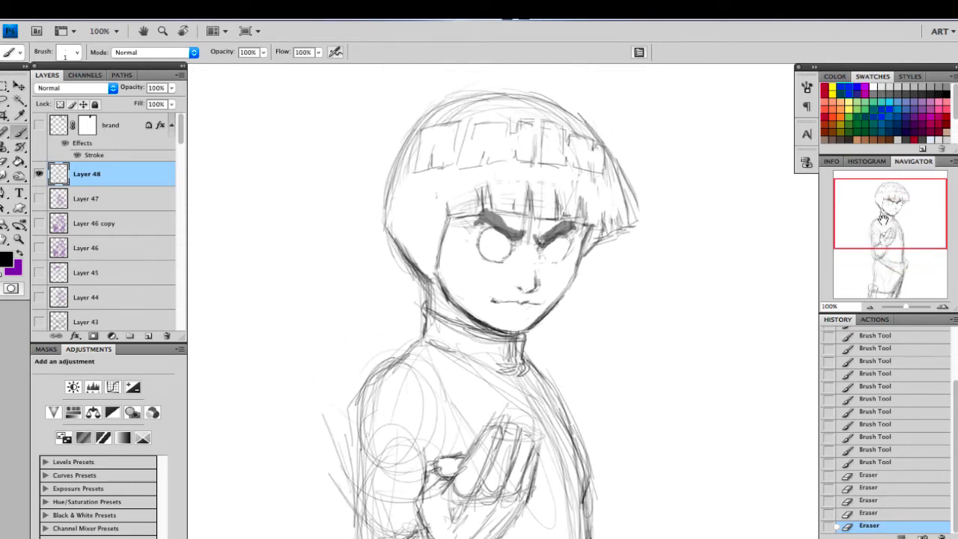
left_click_drag(486, 315, 513, 320)
left_click_drag(488, 226, 494, 235)
mouse_move(484, 230)
left_mouse_down()
mouse_move(495, 261)
mouse_move(509, 256)
left_mouse_up()
left_click_drag(497, 261, 512, 253)
left_click_drag(543, 247, 552, 260)
mouse_move(548, 258)
left_mouse_down()
mouse_move(566, 254)
mouse_move(559, 262)
left_mouse_up()
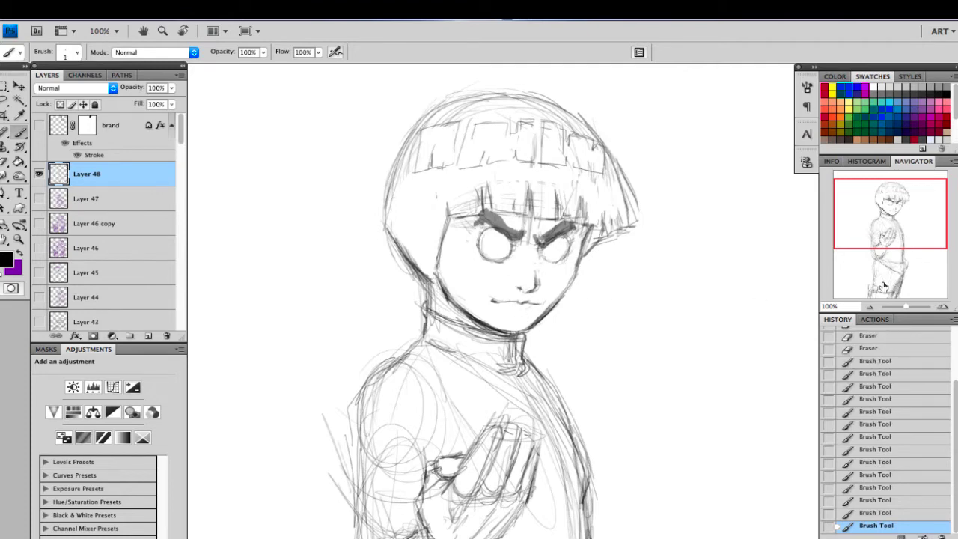
Step: Redraw the nose tip and mouth line more firmly and erase the stray marks beneath the mouth
left_click(942, 305)
left_click(942, 306)
left_click_drag(898, 245, 890, 207)
mouse_move(560, 374)
left_mouse_down()
mouse_move(551, 373)
mouse_move(576, 381)
left_mouse_up()
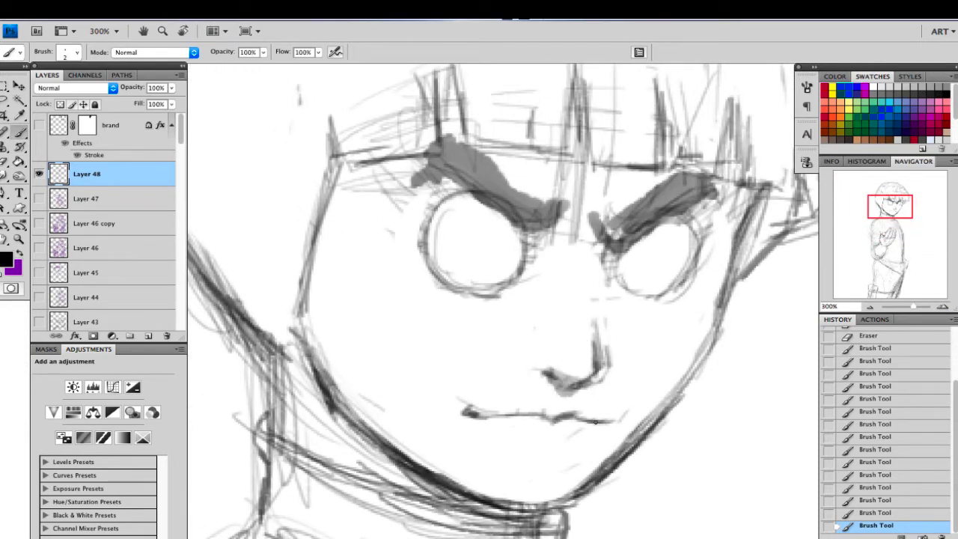
left_click_drag(595, 423, 480, 411)
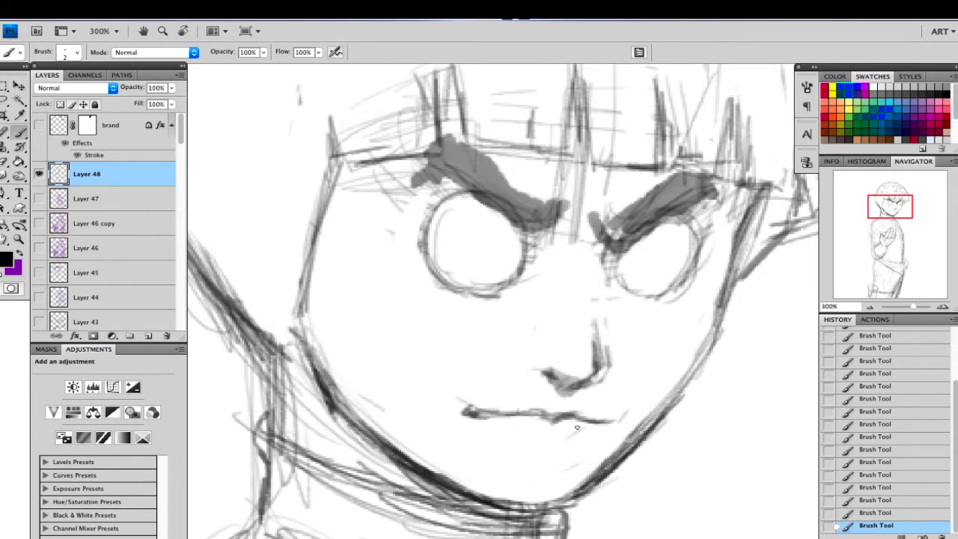
key("e")
left_click_drag(541, 427, 574, 433)
left_click_drag(577, 428, 592, 436)
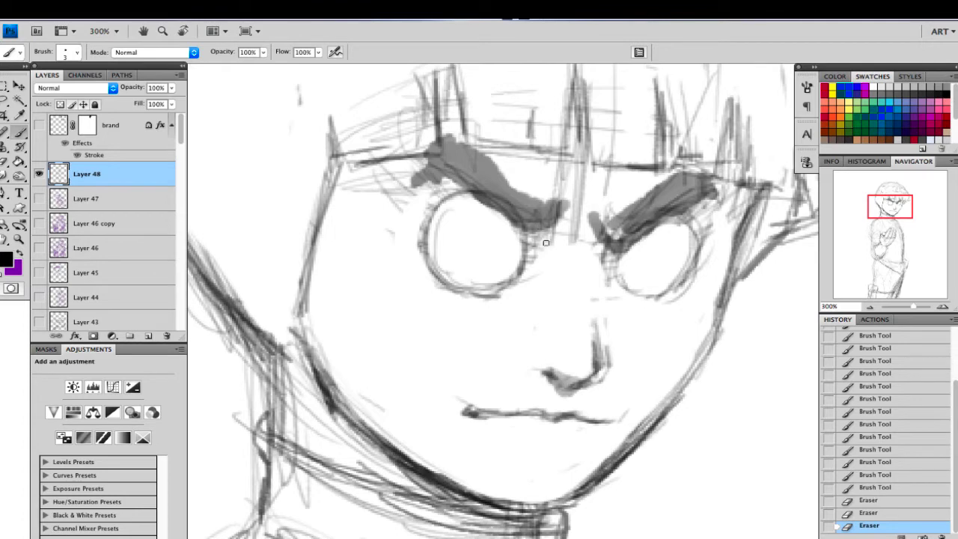
Step: Darken the round outlines of both eyes, adding small outer lashes and a short crease beside the nose bridge
key("b")
mouse_move(527, 229)
left_mouse_down()
mouse_move(517, 283)
mouse_move(492, 289)
left_mouse_up()
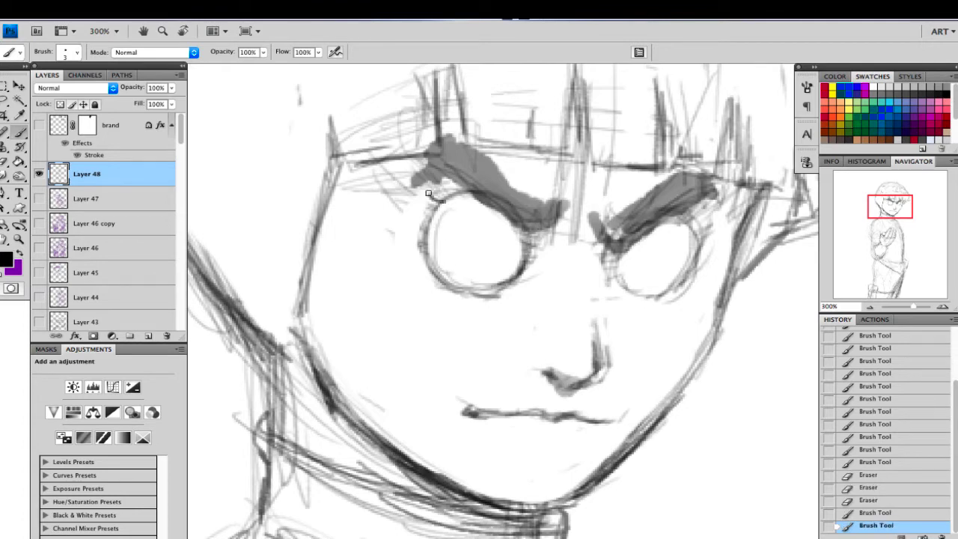
left_click_drag(419, 215, 451, 199)
mouse_move(422, 234)
left_mouse_down()
mouse_move(479, 193)
mouse_move(424, 250)
mouse_move(497, 289)
left_mouse_up()
mouse_move(627, 250)
left_mouse_down()
mouse_move(620, 277)
mouse_move(661, 292)
left_mouse_up()
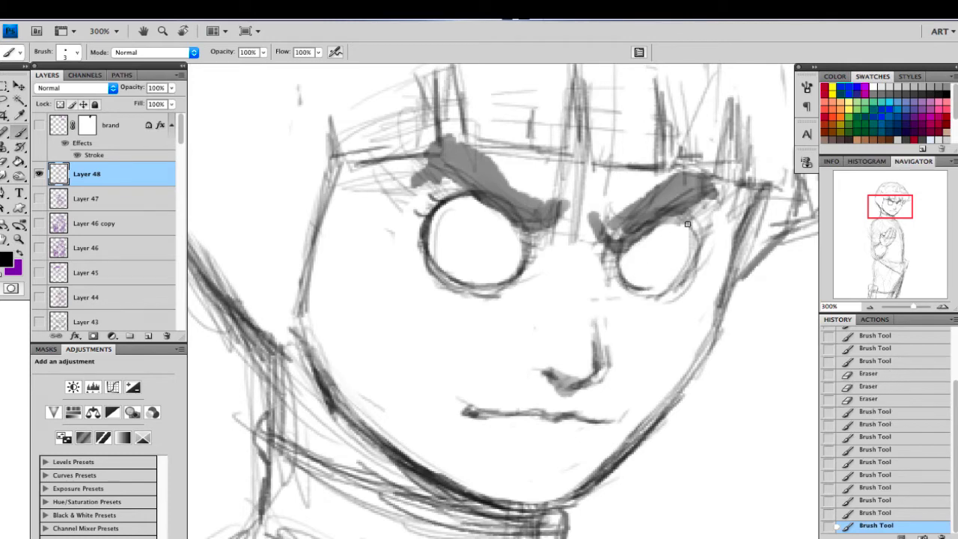
left_click_drag(688, 224, 691, 282)
left_click_drag(692, 267, 674, 285)
mouse_move(516, 291)
left_mouse_down()
mouse_move(528, 284)
mouse_move(551, 301)
left_mouse_up()
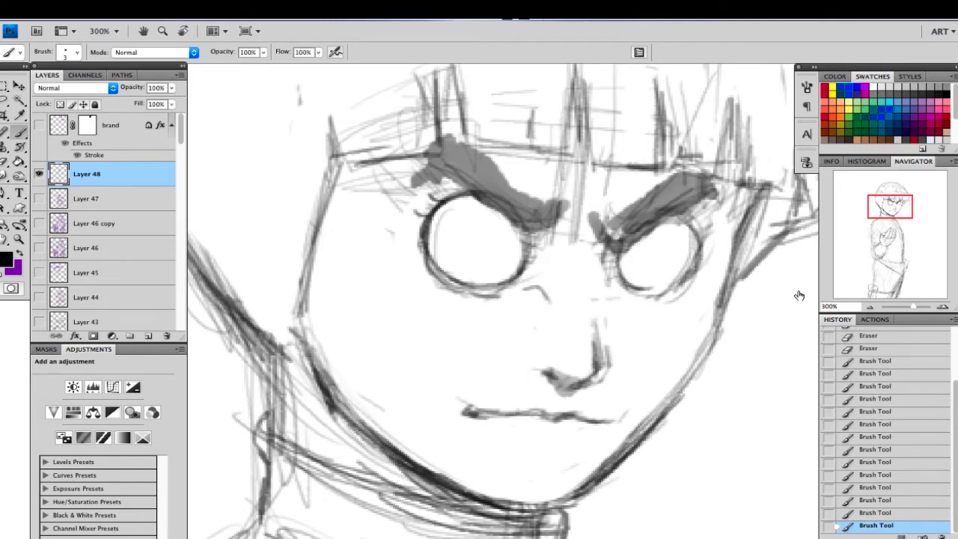
Step: Draw a round iris inside each eye with a larger brush and fill both with grey shading
left_click_drag(899, 215, 900, 208)
key("]")
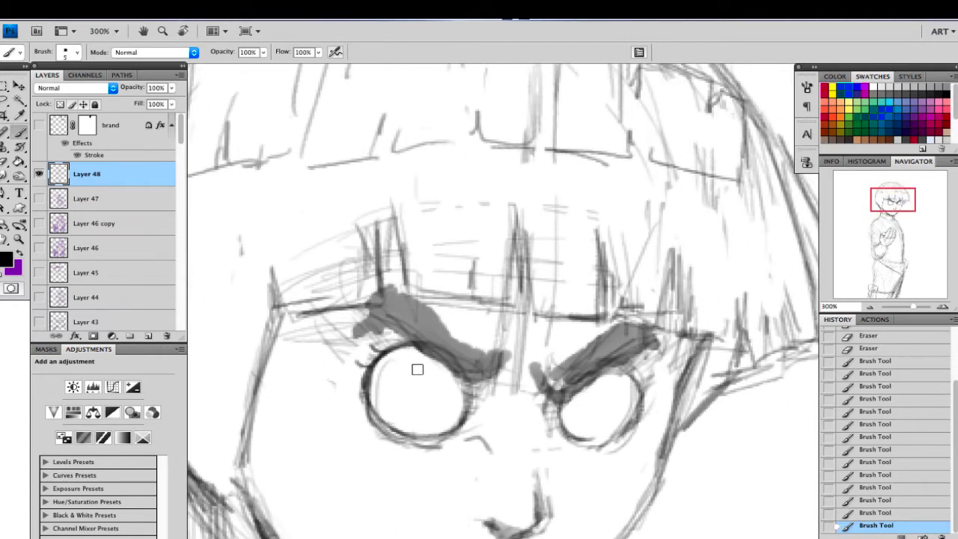
key("]")
mouse_move(413, 362)
left_mouse_down()
mouse_move(422, 403)
mouse_move(446, 394)
mouse_move(435, 406)
mouse_move(402, 383)
mouse_move(414, 360)
left_mouse_up()
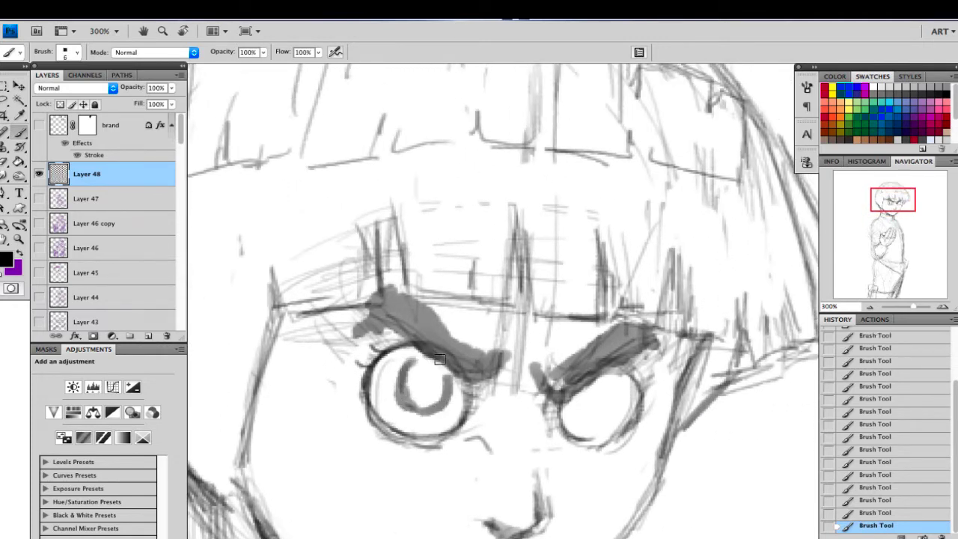
mouse_move(592, 399)
left_mouse_down()
mouse_move(616, 387)
mouse_move(596, 418)
mouse_move(583, 413)
mouse_move(619, 383)
mouse_move(592, 401)
left_mouse_up()
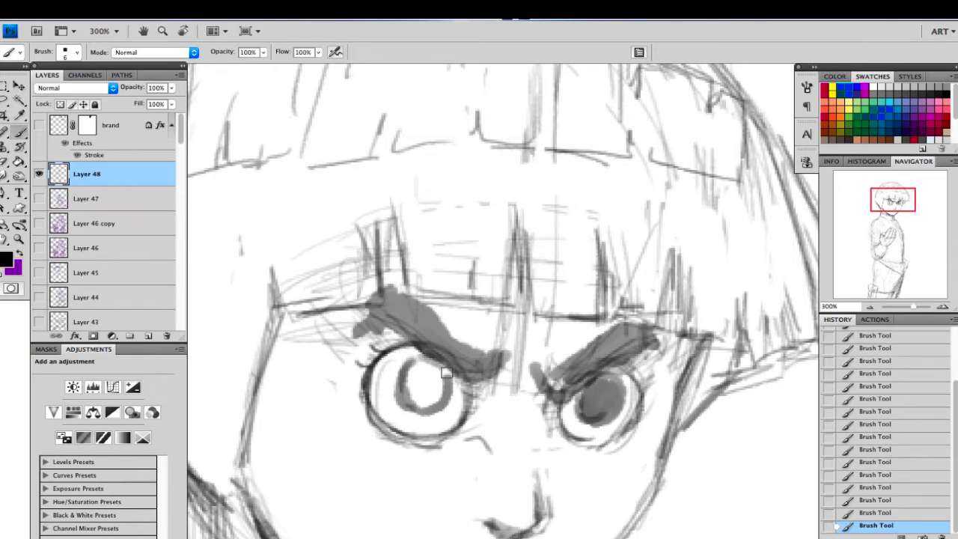
mouse_move(446, 372)
left_mouse_down()
mouse_move(429, 357)
mouse_move(410, 397)
mouse_move(438, 397)
mouse_move(431, 406)
mouse_move(439, 392)
mouse_move(417, 393)
mouse_move(407, 365)
mouse_move(438, 362)
mouse_move(423, 340)
left_mouse_up()
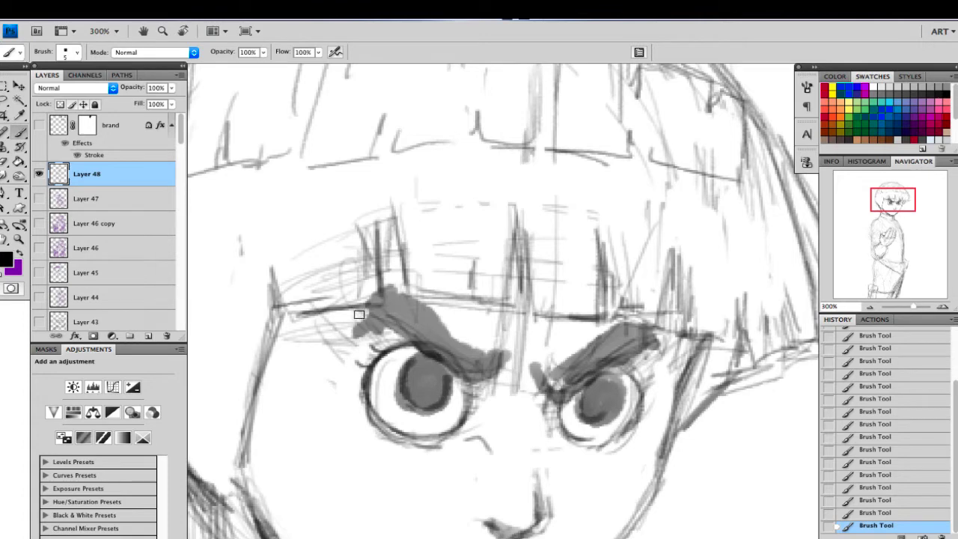
Step: Darken the edges and ends of both eyebrows, and reinforce the eye rims with short lashes
mouse_move(359, 315)
left_mouse_down()
mouse_move(397, 331)
mouse_move(483, 385)
mouse_move(511, 352)
mouse_move(486, 387)
mouse_move(504, 353)
left_mouse_up()
mouse_move(553, 384)
left_mouse_down()
mouse_move(553, 353)
mouse_move(539, 392)
mouse_move(491, 334)
mouse_move(387, 284)
mouse_move(349, 329)
left_mouse_up()
mouse_move(581, 379)
left_mouse_down()
mouse_move(629, 352)
mouse_move(581, 340)
mouse_move(657, 335)
mouse_move(633, 424)
mouse_move(611, 445)
mouse_move(626, 436)
mouse_move(619, 420)
mouse_move(628, 429)
mouse_move(640, 416)
left_mouse_up()
key("[")
left_click_drag(609, 447, 657, 407)
left_click_drag(643, 428, 652, 432)
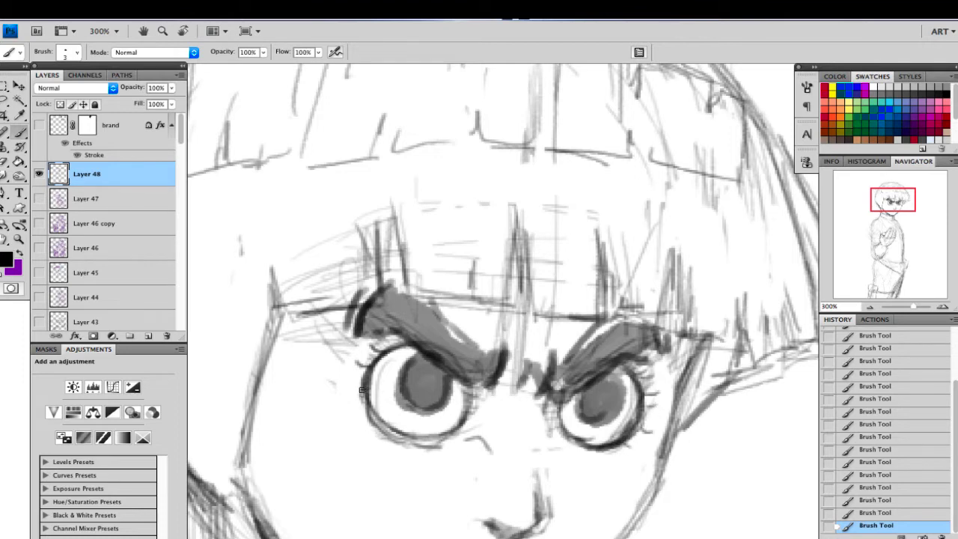
mouse_move(382, 430)
left_mouse_down()
mouse_move(443, 444)
mouse_move(405, 433)
mouse_move(459, 432)
left_mouse_up()
Step: Strengthen the jawline from the far cheek down to the chin
left_click_drag(905, 204, 901, 217)
mouse_move(753, 117)
left_mouse_down()
mouse_move(718, 255)
mouse_move(649, 331)
left_mouse_up()
left_click_drag(693, 291, 590, 396)
mouse_move(628, 359)
left_mouse_down()
mouse_move(582, 395)
mouse_move(523, 397)
left_mouse_up()
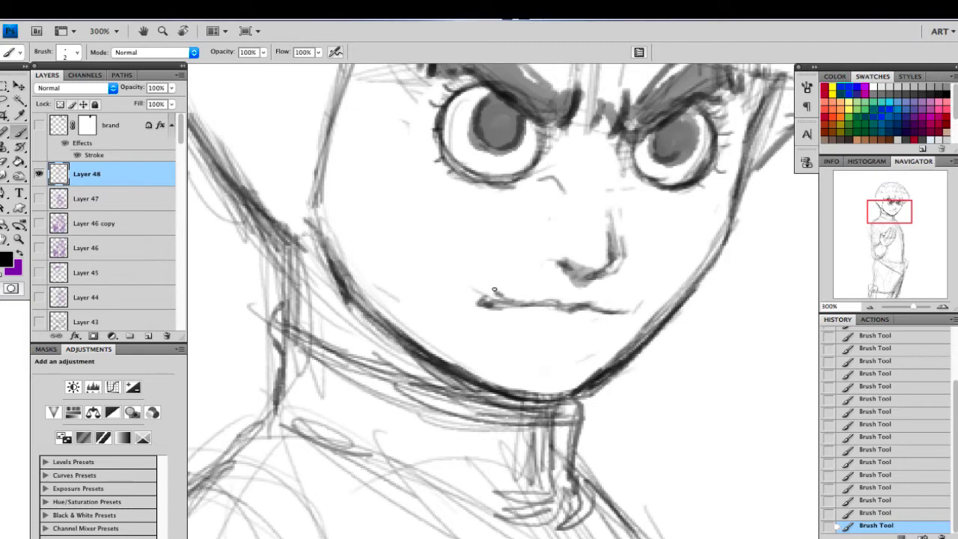
Step: Redraw the mouth as a thinner curve with a raised corner, erasing the old line and stray marks around the nose
mouse_move(488, 294)
left_mouse_down()
mouse_move(630, 307)
mouse_move(608, 312)
mouse_move(621, 311)
left_mouse_up()
mouse_move(562, 315)
left_mouse_down()
mouse_move(585, 311)
mouse_move(477, 291)
left_mouse_up()
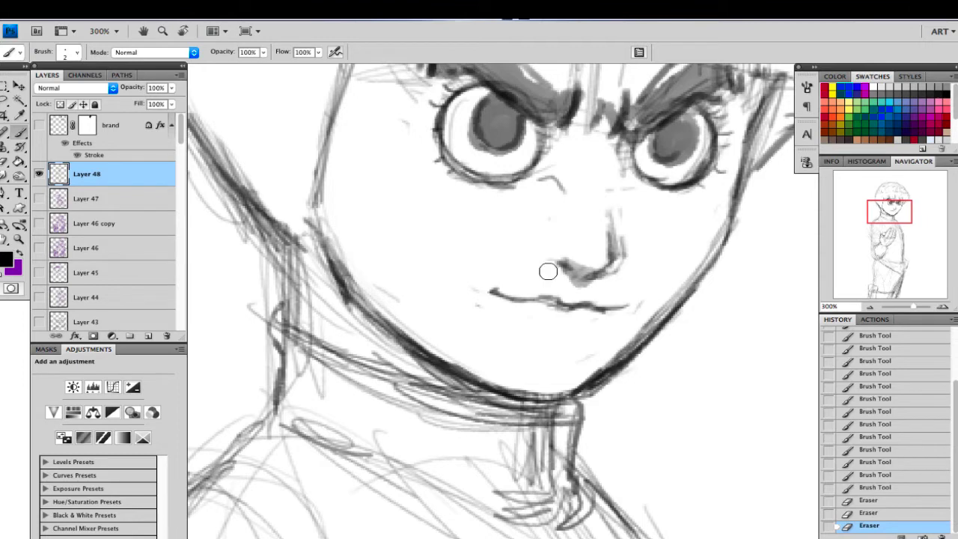
mouse_move(548, 271)
left_mouse_down()
mouse_move(559, 257)
mouse_move(620, 252)
mouse_move(601, 233)
left_mouse_up()
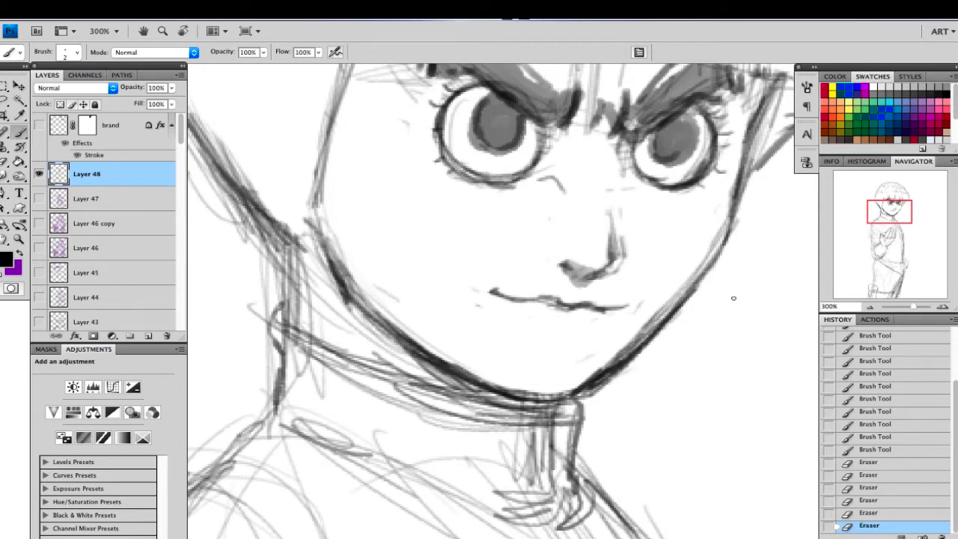
Step: Add thin curved lines around the irises of both eyes
left_click_drag(904, 213, 904, 208)
mouse_move(493, 233)
left_mouse_down()
mouse_move(475, 268)
mouse_move(512, 291)
mouse_move(542, 255)
mouse_move(497, 236)
mouse_move(482, 254)
mouse_move(491, 280)
left_mouse_up()
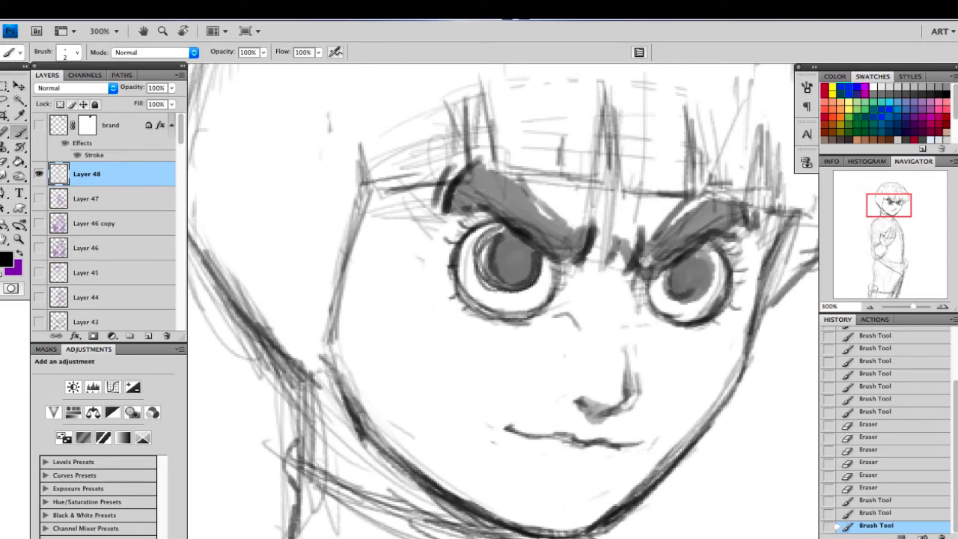
mouse_move(663, 271)
left_mouse_down()
mouse_move(658, 292)
mouse_move(694, 298)
left_mouse_up()
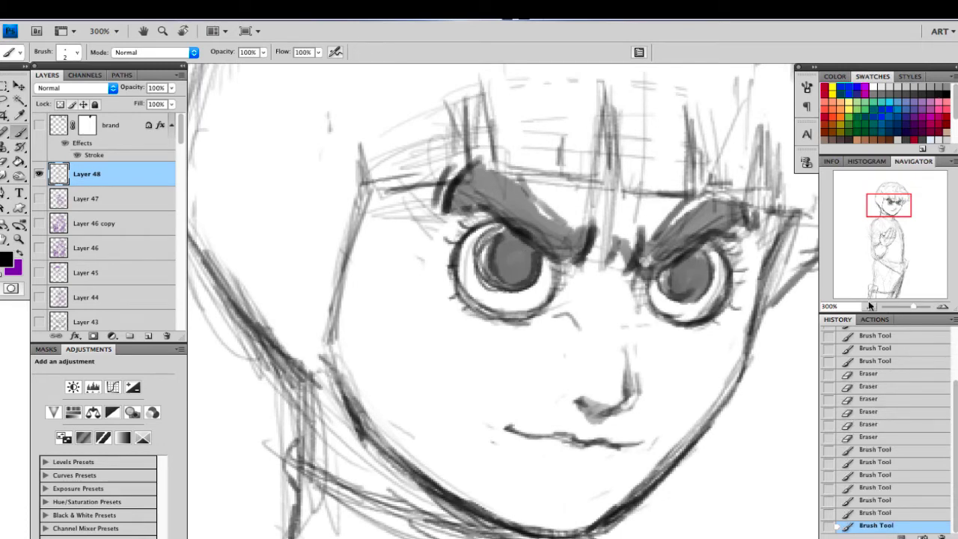
Step: Darken the lower back edge of the hair and add short strokes where it meets the neck
left_click(870, 307)
left_click(870, 306)
left_click_drag(885, 261, 887, 223)
mouse_move(429, 191)
left_mouse_down()
mouse_move(464, 217)
mouse_move(417, 146)
mouse_move(473, 244)
left_mouse_up()
left_click_drag(430, 211, 449, 223)
left_click_drag(439, 217, 447, 236)
left_click_drag(444, 216, 449, 238)
left_click_drag(446, 220, 451, 240)
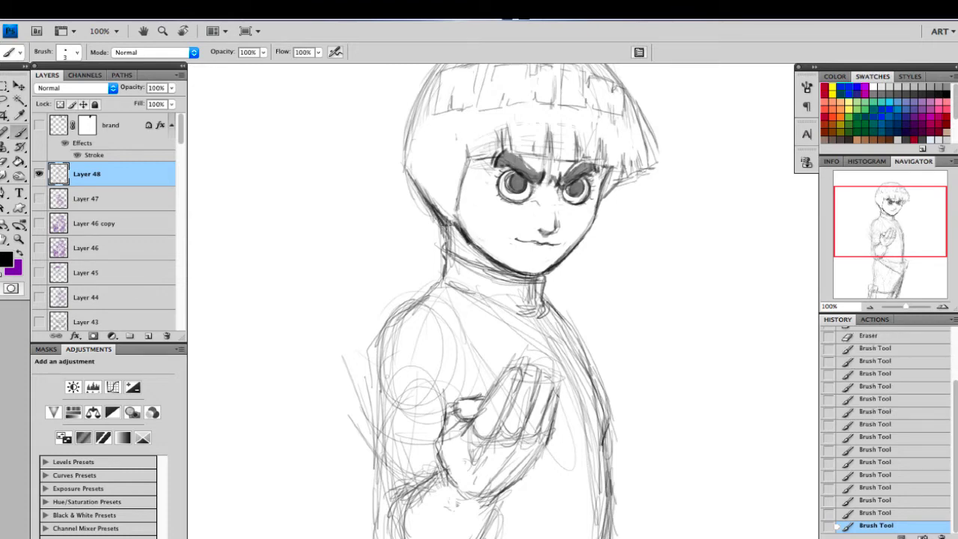
Step: Reinforce the near side edge of the face and try out an ear outline beside it
left_click_drag(460, 201, 456, 218)
left_click_drag(461, 184, 456, 222)
mouse_move(470, 155)
left_mouse_down()
mouse_move(463, 181)
mouse_move(437, 176)
mouse_move(458, 149)
left_mouse_up()
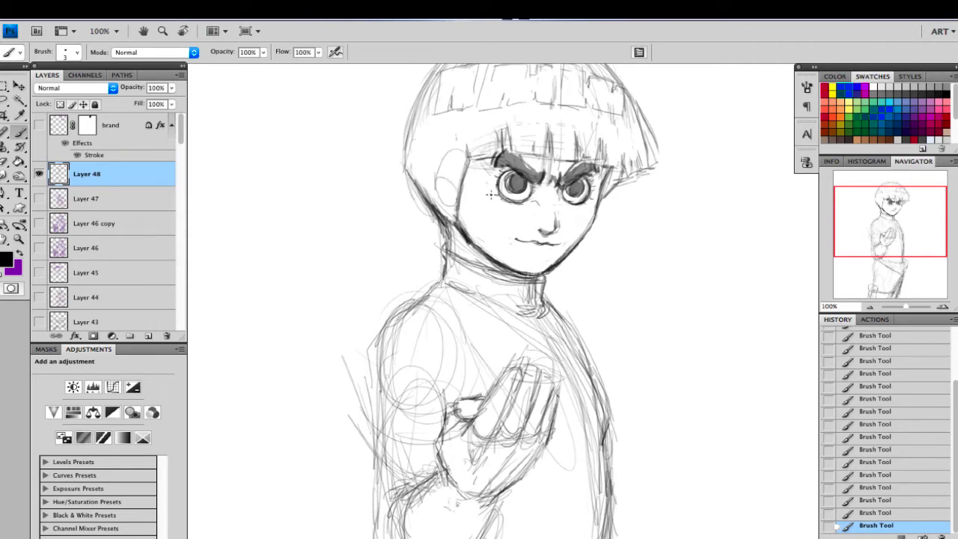
key("ctrl+z")
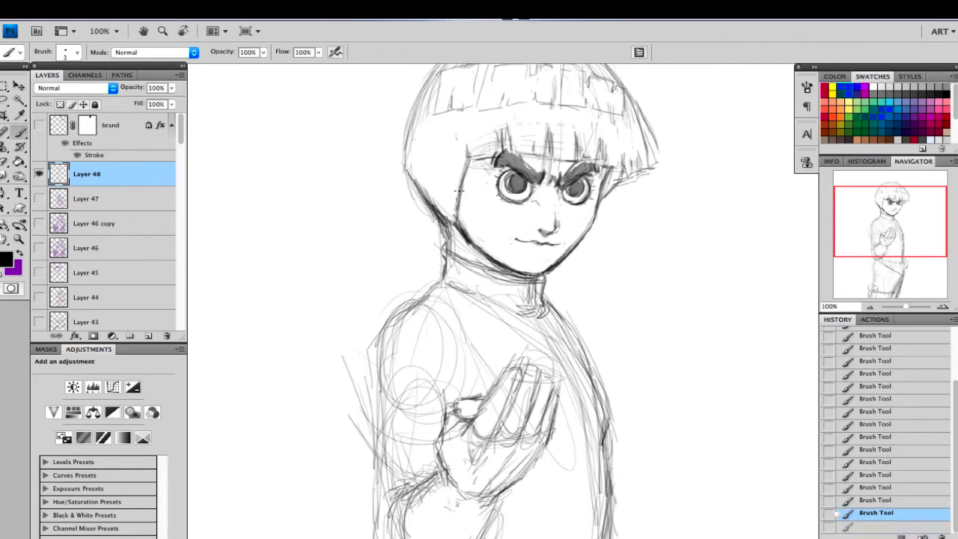
left_click_drag(482, 169, 487, 173)
Step: Darken the torso's far edge from the collar downward and add a fold line beside the raised hand
left_click_drag(904, 227, 902, 214)
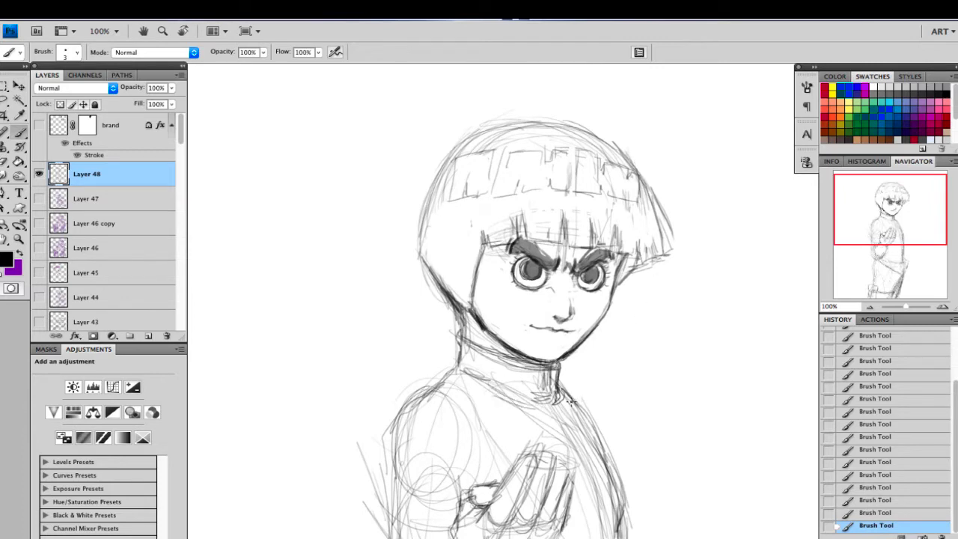
mouse_move(575, 401)
left_mouse_down()
mouse_move(614, 475)
mouse_move(621, 525)
left_mouse_up()
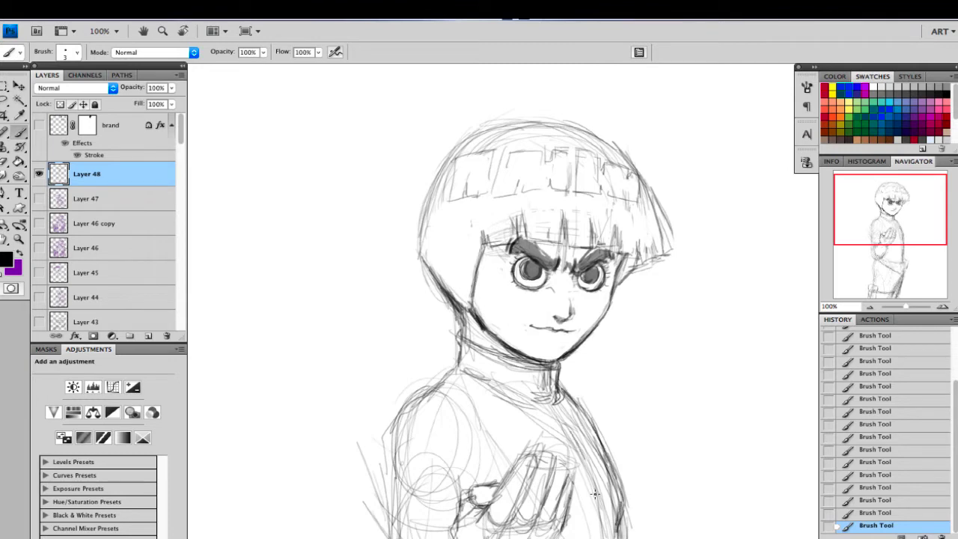
left_click_drag(587, 460, 602, 513)
Step: Outline the near shoulder, sleeve and upper arm down to the bent elbow
mouse_move(438, 378)
left_mouse_down()
mouse_move(407, 402)
mouse_move(389, 480)
left_mouse_up()
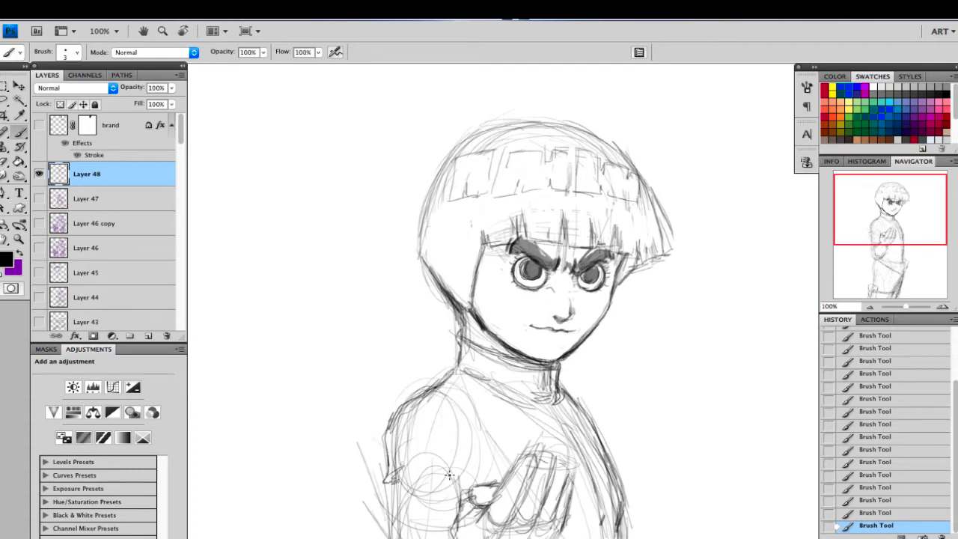
left_click_drag(423, 412, 446, 420)
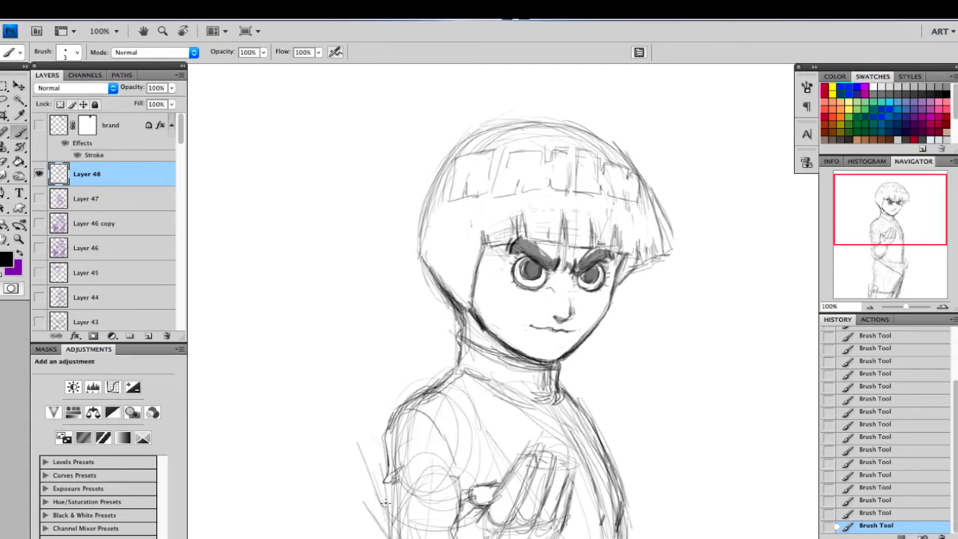
left_click_drag(908, 247, 908, 270)
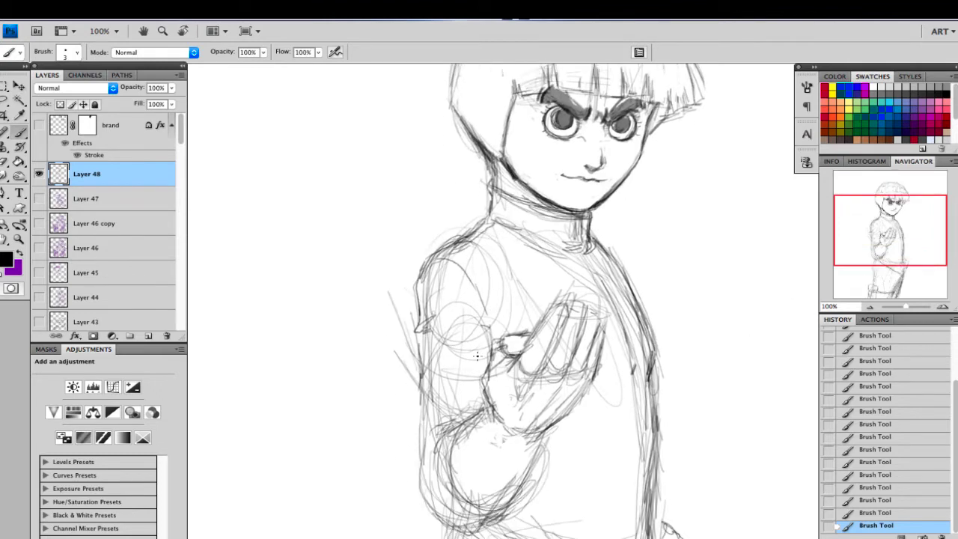
left_click_drag(415, 360, 418, 417)
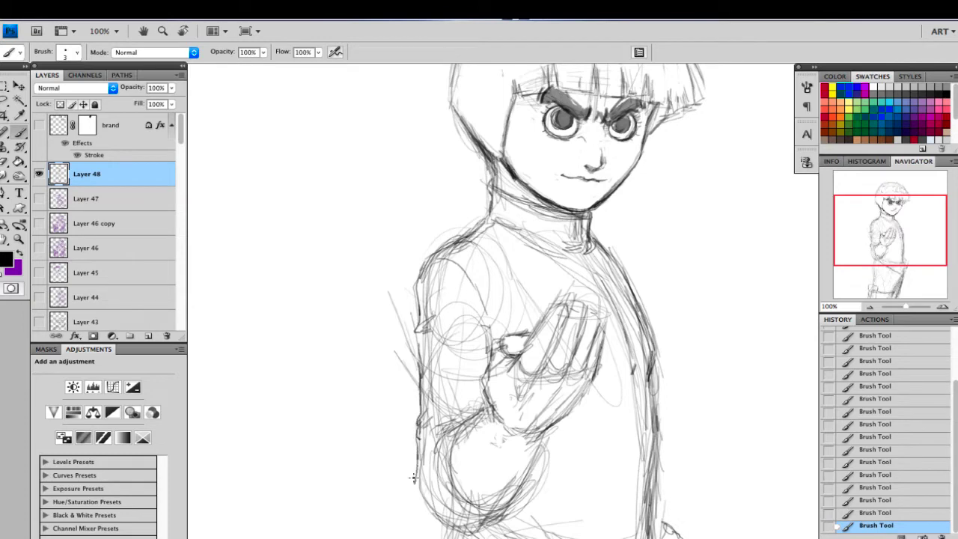
left_click_drag(428, 443, 461, 526)
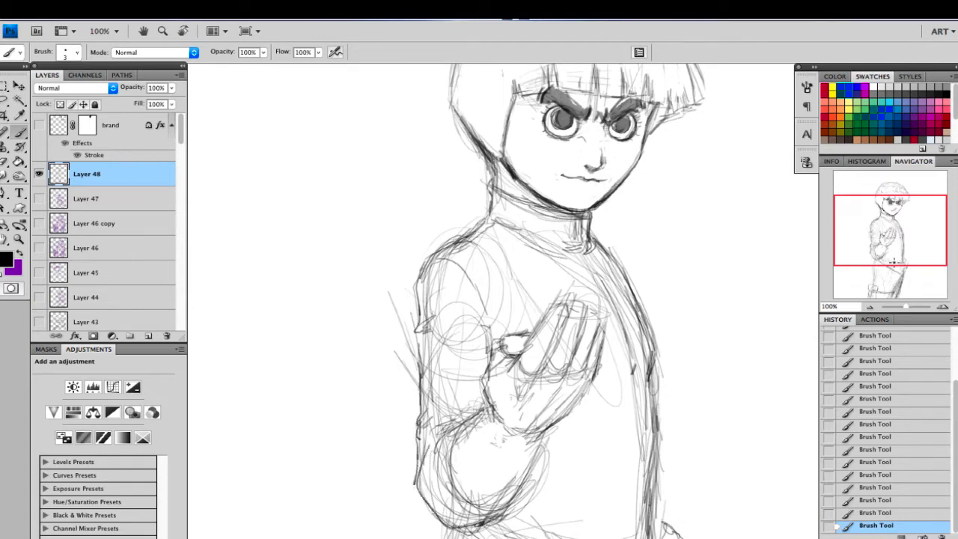
Step: Shade the hair below the highlight band with diagonal hatching, from the back edge across the fringe
left_click_drag(906, 235, 908, 216)
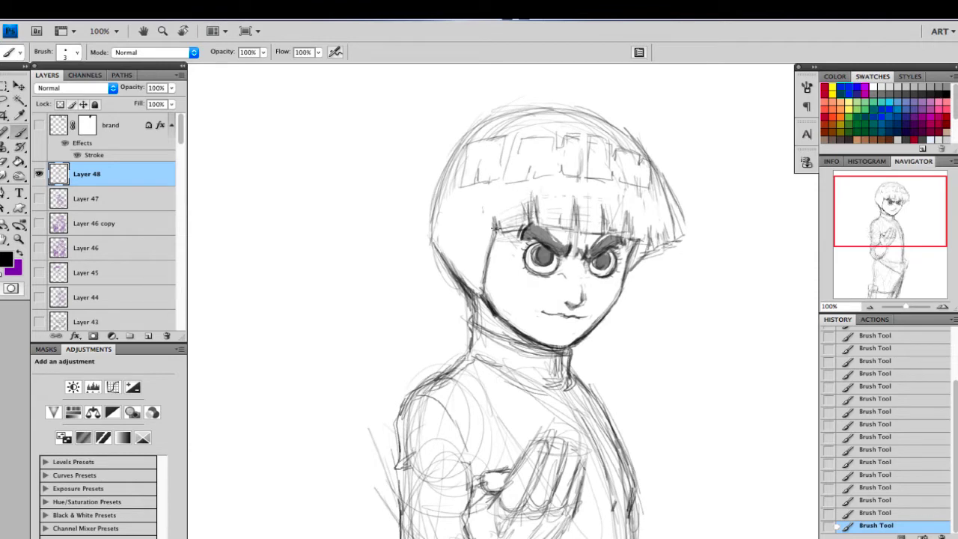
left_click_drag(470, 138, 437, 218)
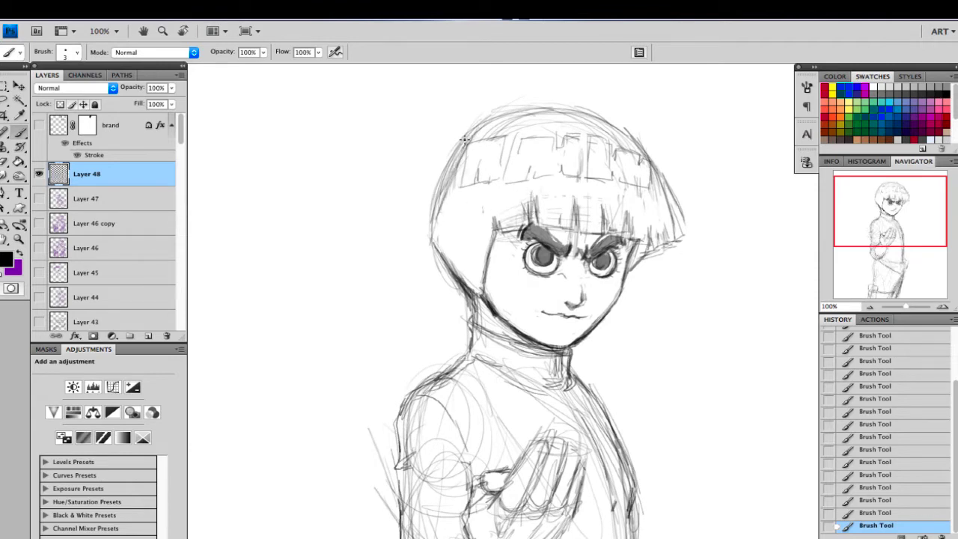
mouse_move(454, 172)
left_mouse_down()
mouse_move(432, 235)
mouse_move(471, 184)
mouse_move(491, 217)
mouse_move(508, 188)
mouse_move(545, 184)
mouse_move(566, 210)
mouse_move(550, 224)
left_mouse_up()
left_click_drag(598, 175, 595, 220)
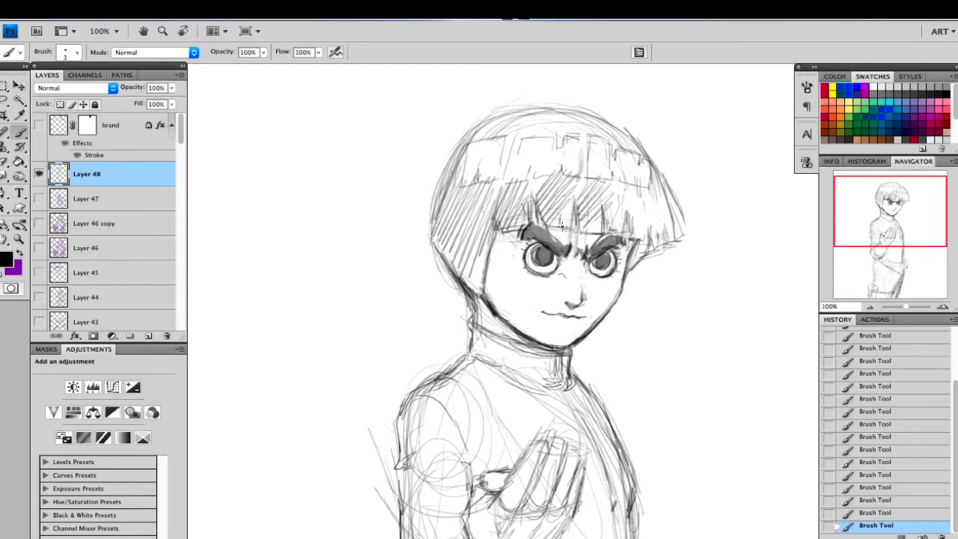
Step: Darken the fringe's lower edge and the pointed gaps between its strands, adding strand lines at the far-side hair tips
mouse_move(566, 215)
left_mouse_down()
mouse_move(571, 201)
mouse_move(581, 204)
mouse_move(591, 225)
mouse_move(609, 196)
mouse_move(619, 225)
mouse_move(637, 239)
left_mouse_up()
mouse_move(574, 212)
left_mouse_down()
mouse_move(585, 233)
mouse_move(563, 194)
mouse_move(549, 234)
left_mouse_up()
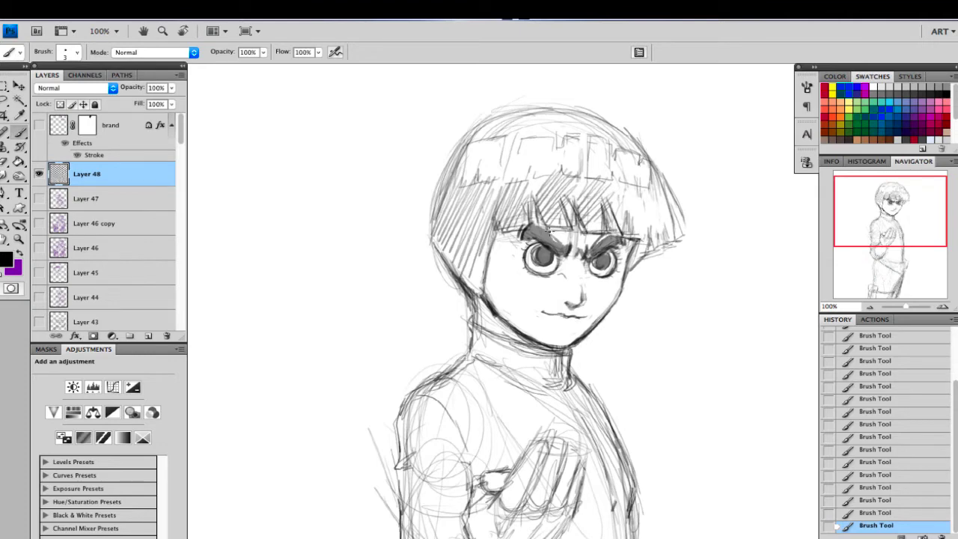
left_click_drag(533, 197, 542, 227)
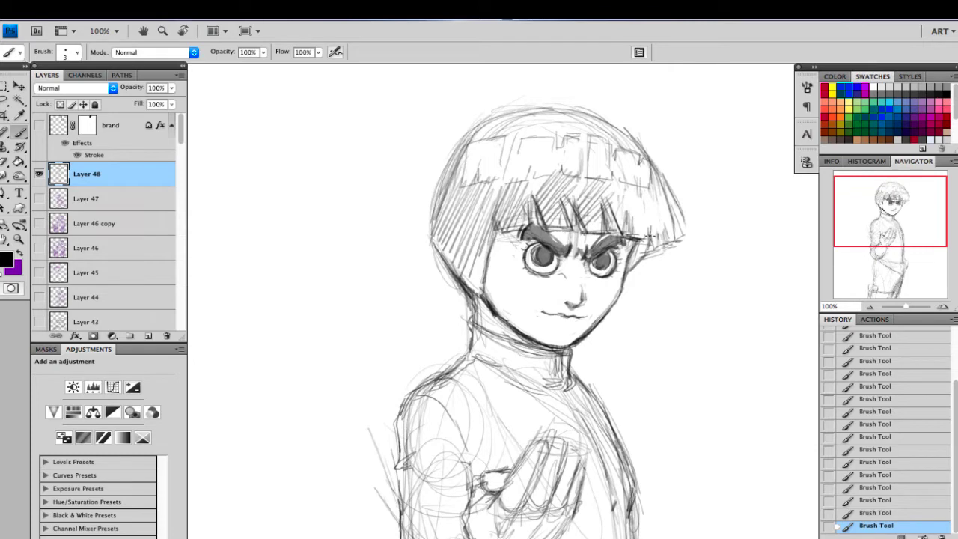
left_click_drag(645, 223, 637, 210)
mouse_move(667, 243)
left_mouse_down()
mouse_move(663, 229)
mouse_move(648, 259)
left_mouse_up()
key("alt+super+z")
key("alt+super+z")
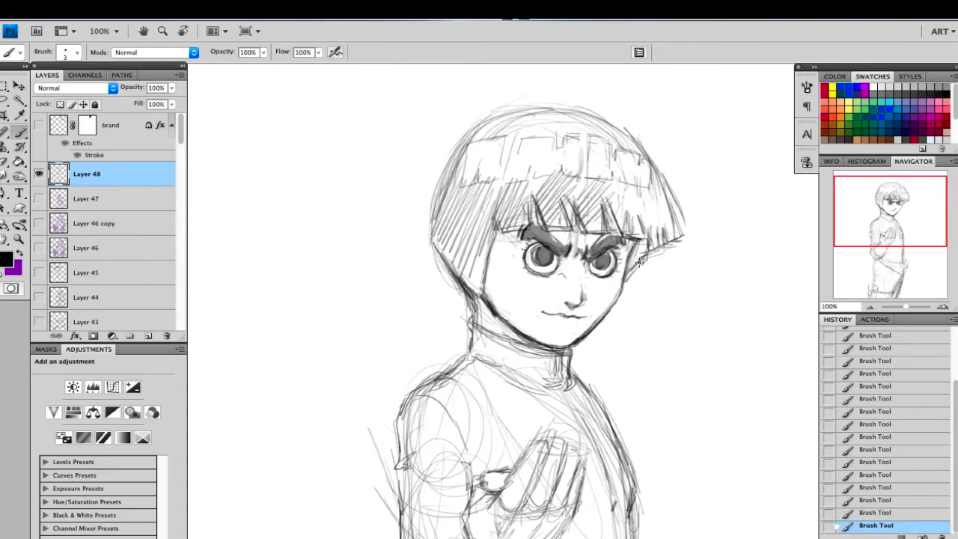
Step: Hatch the far side of the hair below the highlight band down to its tips
mouse_move(591, 182)
left_mouse_down()
mouse_move(574, 200)
mouse_move(585, 209)
left_mouse_up()
left_click_drag(607, 195, 589, 227)
left_click_drag(628, 184, 603, 201)
left_click_drag(644, 186, 615, 212)
left_click_drag(648, 195, 621, 226)
mouse_move(649, 209)
left_mouse_down()
mouse_move(626, 231)
mouse_move(641, 220)
left_mouse_up()
left_click_drag(661, 204, 642, 229)
left_click_drag(669, 214, 650, 241)
left_click_drag(671, 228, 634, 262)
Step: Hatch the crown of the hair above the highlight band with diagonal strokes from one side to the other
left_click_drag(510, 123, 497, 126)
left_click_drag(518, 111, 475, 136)
left_click_drag(509, 116, 474, 139)
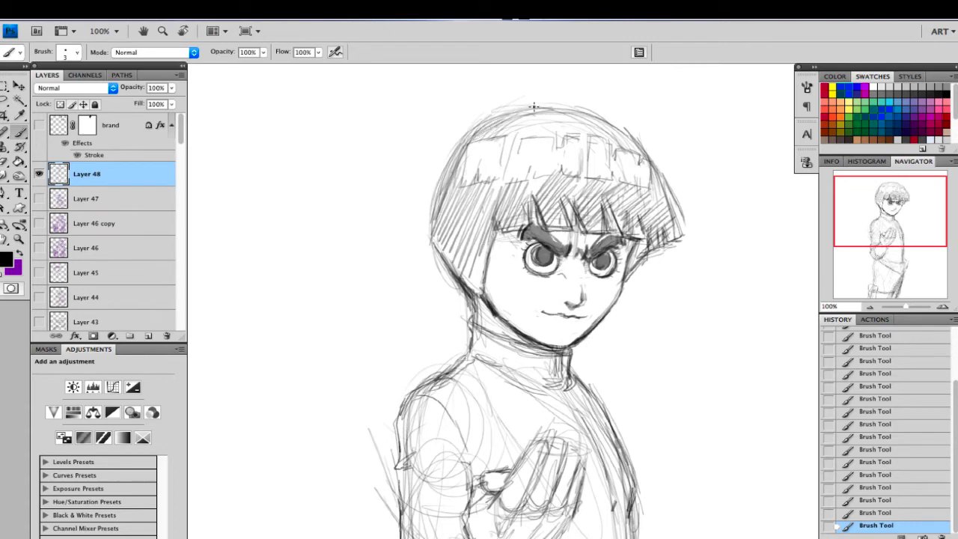
left_click_drag(535, 107, 485, 138)
mouse_move(548, 110)
left_mouse_down()
mouse_move(498, 134)
mouse_move(505, 138)
left_mouse_up()
mouse_move(548, 117)
left_mouse_down()
mouse_move(516, 139)
mouse_move(603, 149)
left_mouse_up()
left_click_drag(638, 140, 614, 155)
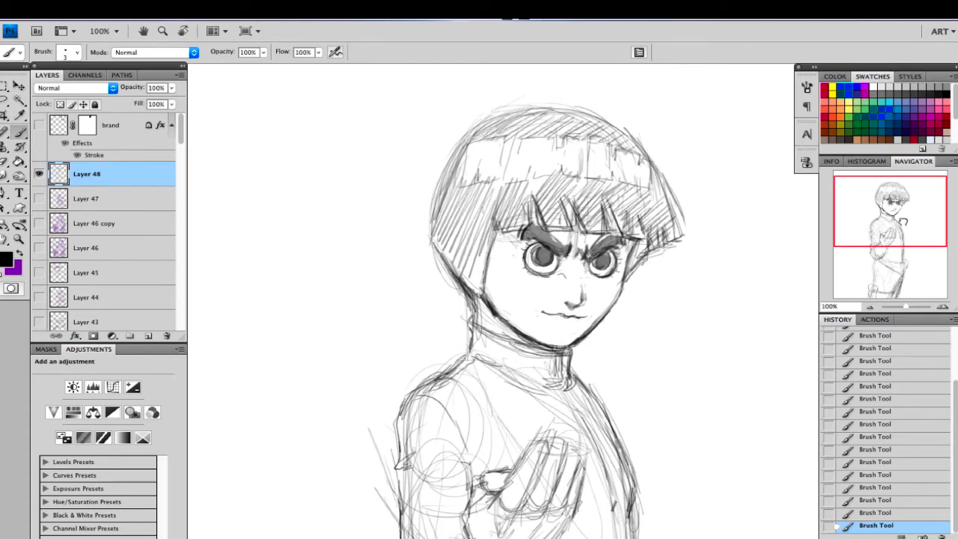
left_click_drag(895, 224, 901, 238)
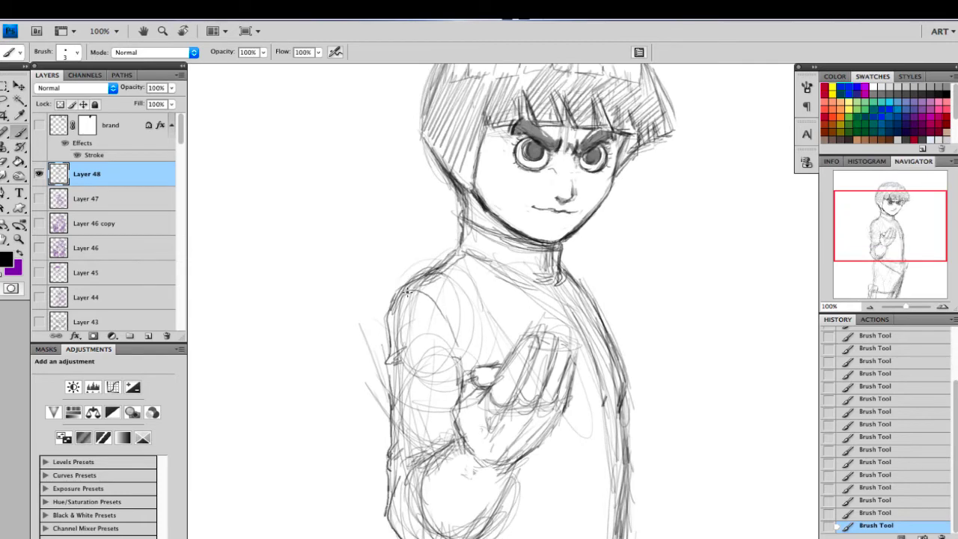
Step: Darken the near shoulder and upper-arm outline and the far shoulder line running down the arm
left_click_drag(404, 284, 385, 346)
left_click_drag(587, 291, 617, 399)
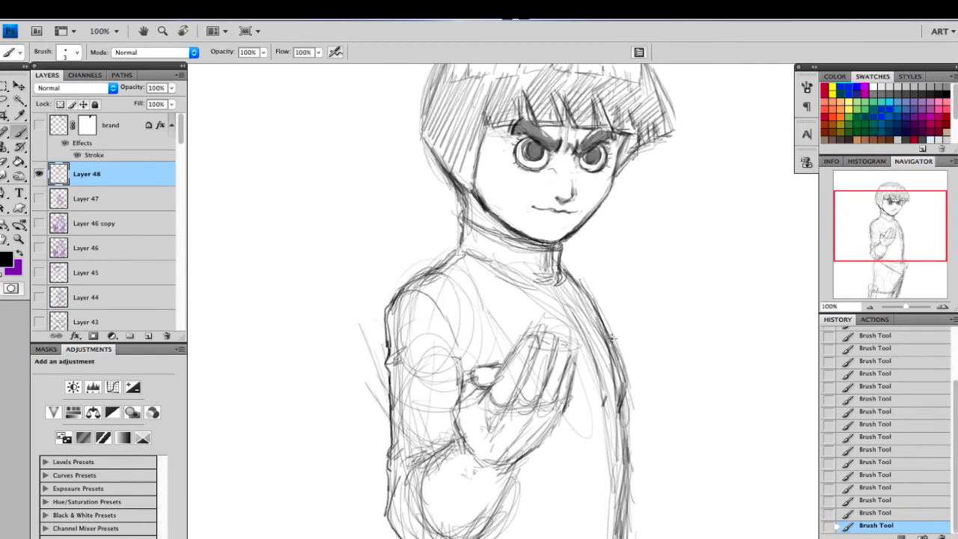
left_click_drag(614, 349, 622, 391)
left_click_drag(618, 354, 624, 405)
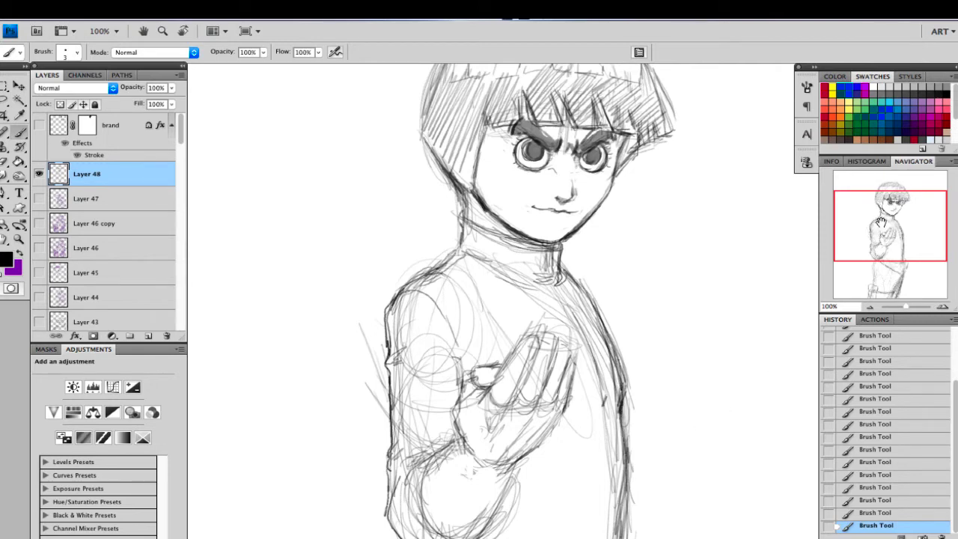
Step: Erase the construction lines around the fingertips and inside the sleeve, torso, belt and collar
mouse_move(881, 225)
left_mouse_down()
mouse_move(883, 255)
mouse_move(885, 243)
left_mouse_up()
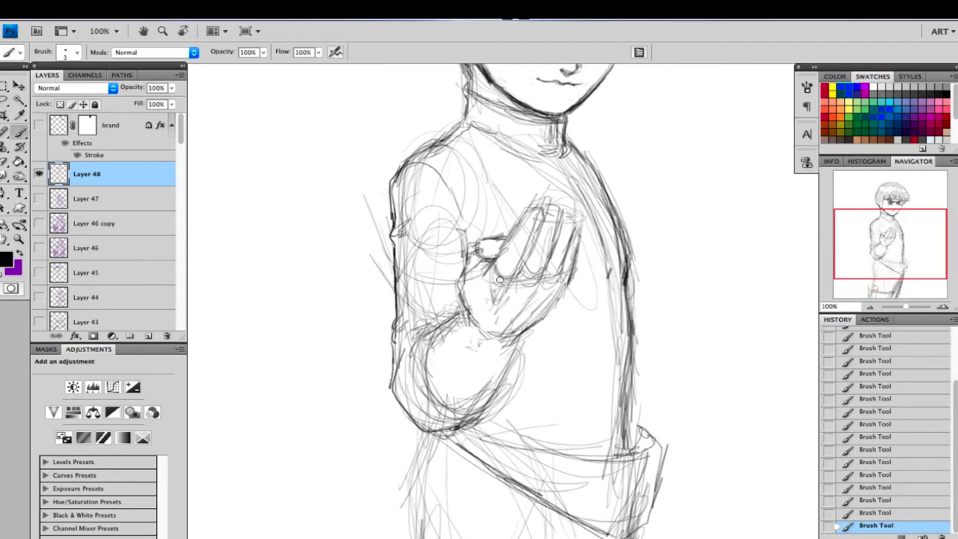
left_click_drag(546, 193, 567, 200)
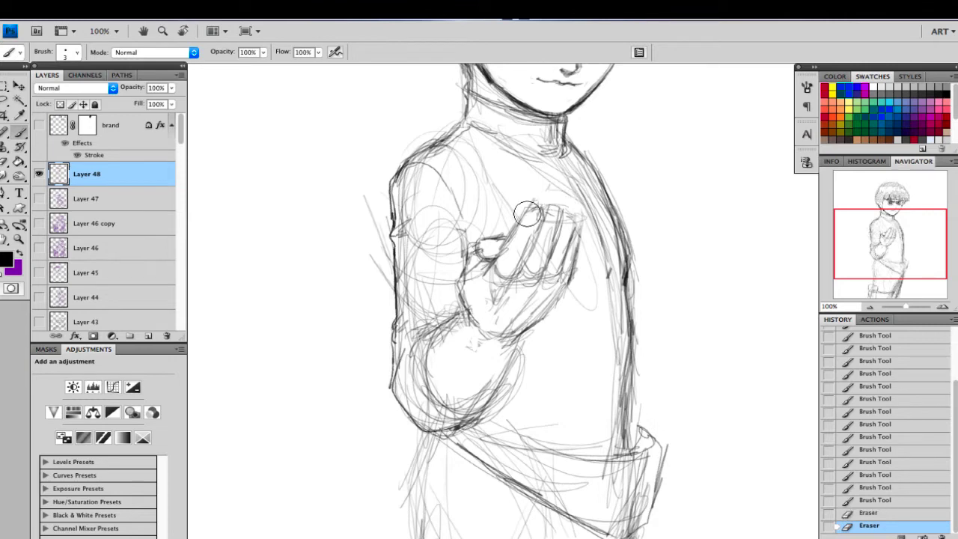
mouse_move(427, 246)
left_mouse_down()
mouse_move(430, 235)
mouse_move(429, 260)
mouse_move(417, 197)
mouse_move(471, 149)
mouse_move(425, 149)
mouse_move(464, 142)
mouse_move(432, 159)
mouse_move(412, 203)
mouse_move(410, 344)
mouse_move(422, 342)
mouse_move(419, 397)
mouse_move(452, 393)
mouse_move(449, 370)
mouse_move(443, 422)
left_mouse_up()
mouse_move(556, 421)
left_mouse_down()
mouse_move(535, 462)
mouse_move(508, 452)
mouse_move(621, 479)
mouse_move(625, 502)
mouse_move(633, 486)
mouse_move(597, 411)
mouse_move(620, 340)
mouse_move(621, 361)
left_mouse_up()
mouse_move(625, 347)
left_mouse_down()
mouse_move(619, 448)
mouse_move(590, 451)
mouse_move(532, 432)
left_mouse_up()
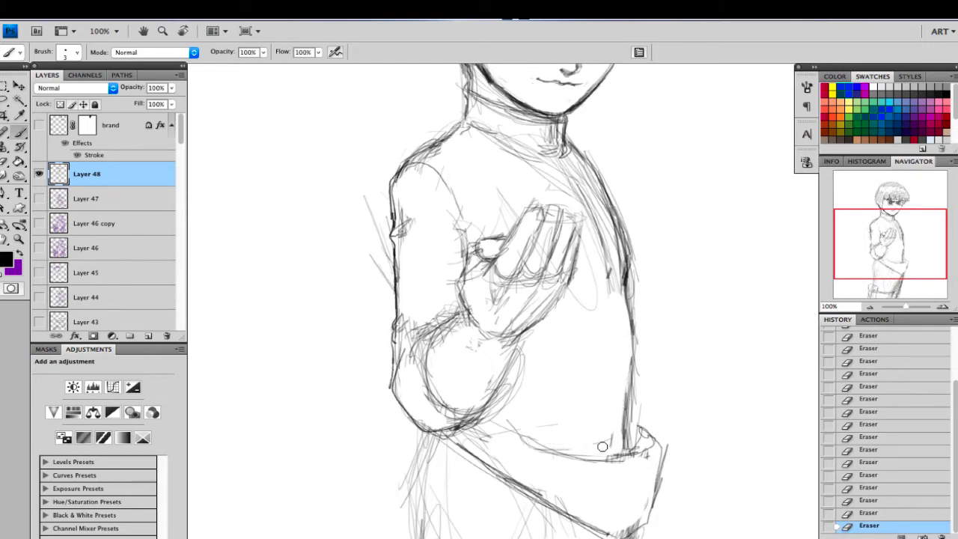
mouse_move(590, 178)
left_mouse_down()
mouse_move(620, 256)
mouse_move(579, 161)
mouse_move(551, 172)
mouse_move(527, 160)
mouse_move(552, 176)
left_mouse_up()
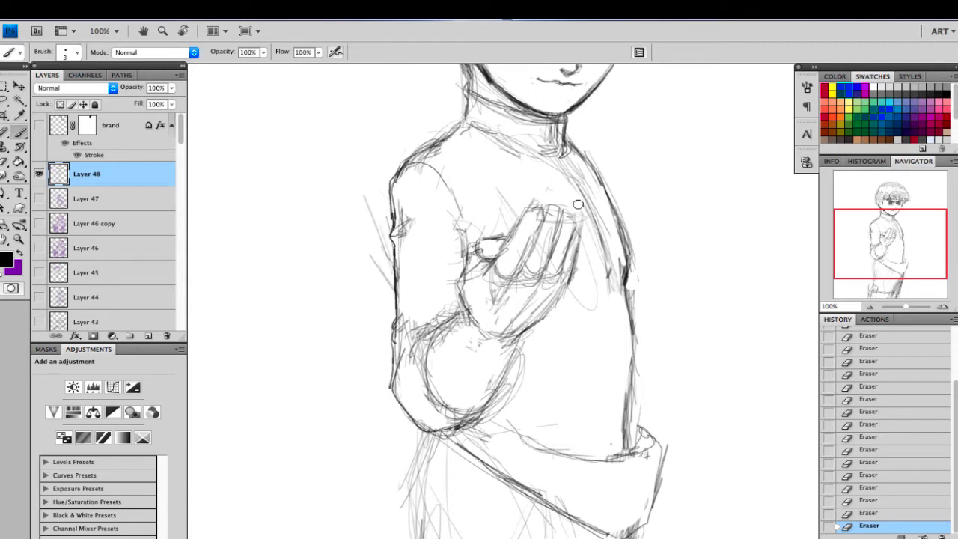
mouse_move(485, 103)
left_mouse_down()
mouse_move(555, 126)
mouse_move(532, 140)
mouse_move(552, 129)
mouse_move(541, 147)
mouse_move(555, 129)
mouse_move(545, 144)
mouse_move(502, 124)
mouse_move(546, 156)
left_mouse_up()
Step: Erase the construction lines inside the upper leg and the loose strokes beside the raised forearm
left_click_drag(927, 244, 928, 263)
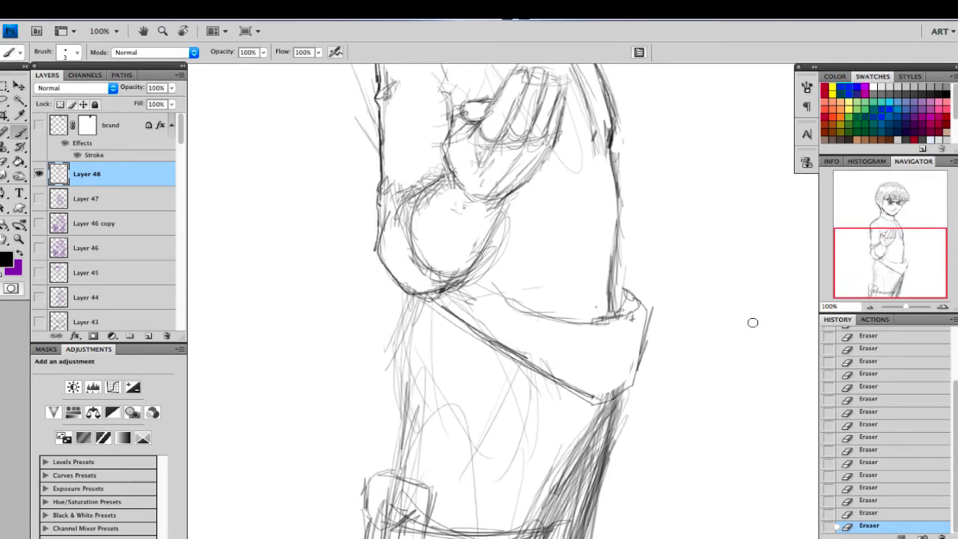
mouse_move(485, 401)
left_mouse_down()
mouse_move(499, 375)
mouse_move(510, 372)
mouse_move(512, 477)
mouse_move(493, 474)
mouse_move(513, 504)
mouse_move(552, 442)
mouse_move(529, 491)
mouse_move(513, 456)
left_mouse_up()
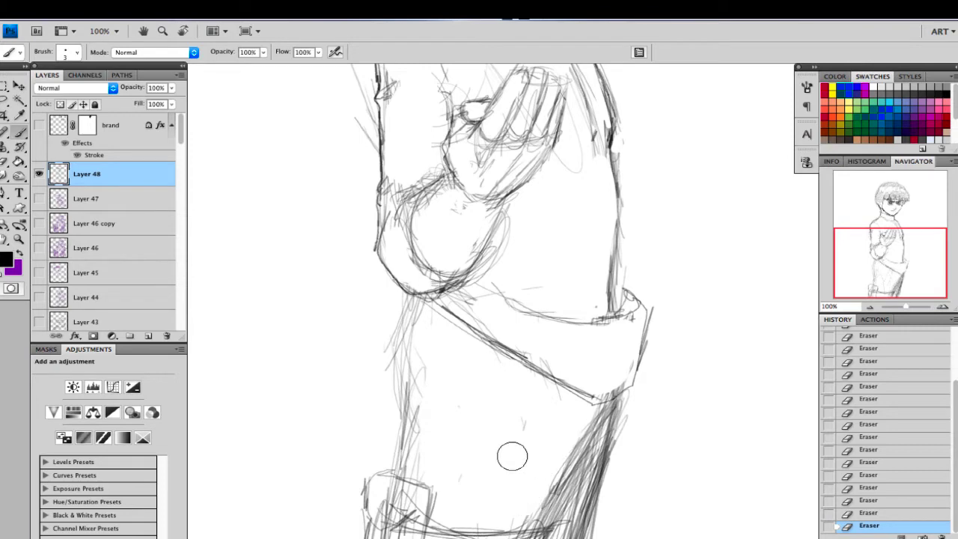
mouse_move(478, 307)
left_mouse_down()
mouse_move(575, 367)
mouse_move(524, 343)
left_mouse_up()
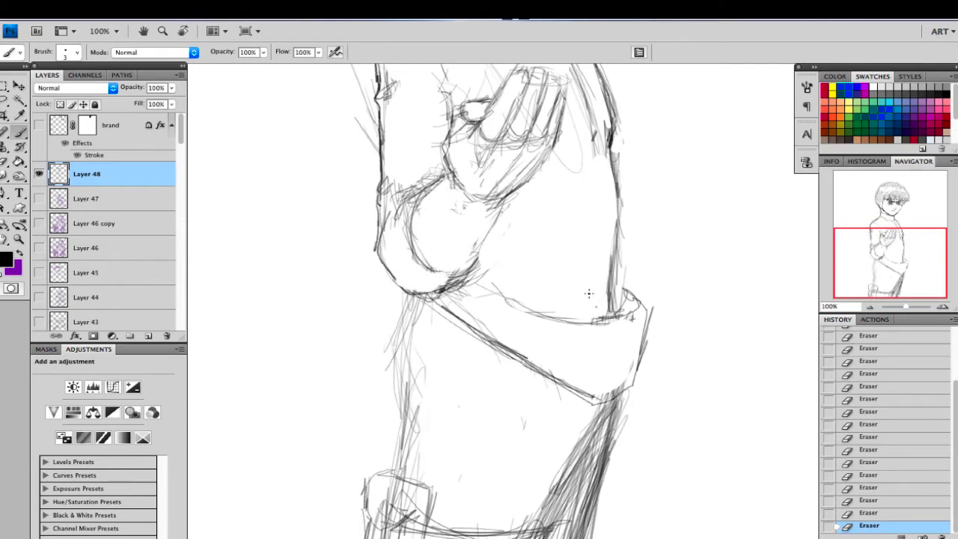
Step: Redraw the raised forearm's outer edge and cuff corner, and add curved lines across the finger bases and palm
mouse_move(473, 283)
left_mouse_down()
mouse_move(481, 262)
mouse_move(458, 286)
mouse_move(452, 271)
mouse_move(480, 262)
left_mouse_up()
left_click_drag(506, 198, 475, 253)
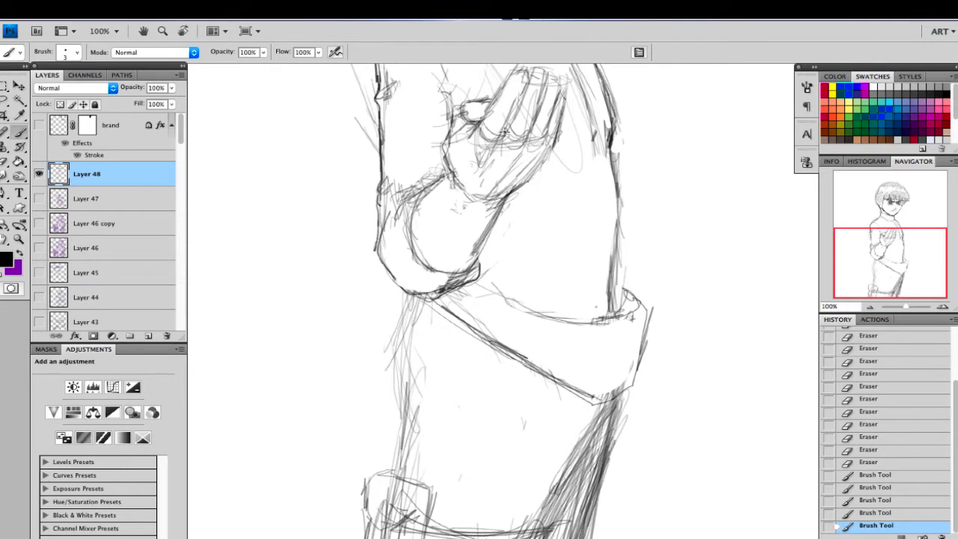
left_click_drag(483, 129, 497, 138)
mouse_move(478, 131)
left_mouse_down()
mouse_move(510, 134)
mouse_move(517, 146)
mouse_move(505, 141)
mouse_move(495, 158)
mouse_move(509, 152)
mouse_move(475, 147)
mouse_move(528, 159)
left_mouse_up()
mouse_move(520, 147)
left_mouse_down()
mouse_move(559, 161)
mouse_move(441, 160)
mouse_move(536, 169)
left_mouse_up()
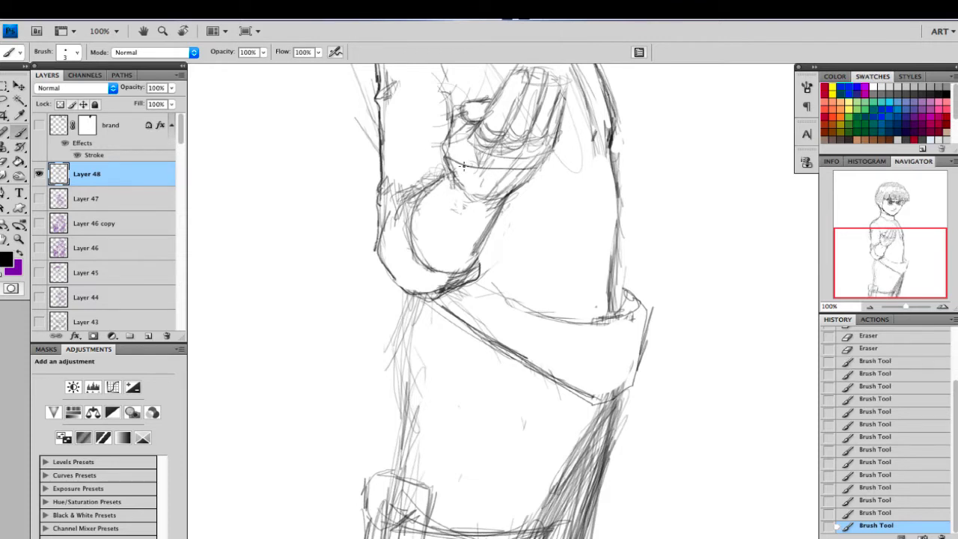
Step: Wrap the wrist and forearm in curved bandage lines, and darken the sleeve folds at the elbow and the line beside the thumb
mouse_move(460, 168)
left_mouse_down()
mouse_move(530, 182)
mouse_move(516, 191)
mouse_move(511, 176)
mouse_move(534, 176)
mouse_move(474, 184)
mouse_move(514, 190)
mouse_move(489, 196)
mouse_move(452, 182)
mouse_move(513, 191)
mouse_move(436, 175)
mouse_move(479, 212)
mouse_move(508, 202)
mouse_move(487, 214)
mouse_move(429, 180)
mouse_move(449, 215)
mouse_move(499, 217)
mouse_move(467, 226)
left_mouse_up()
mouse_move(416, 201)
left_mouse_down()
mouse_move(440, 229)
mouse_move(503, 221)
mouse_move(486, 244)
mouse_move(441, 250)
mouse_move(408, 217)
mouse_move(477, 261)
mouse_move(418, 259)
mouse_move(475, 258)
mouse_move(500, 216)
mouse_move(477, 259)
left_mouse_up()
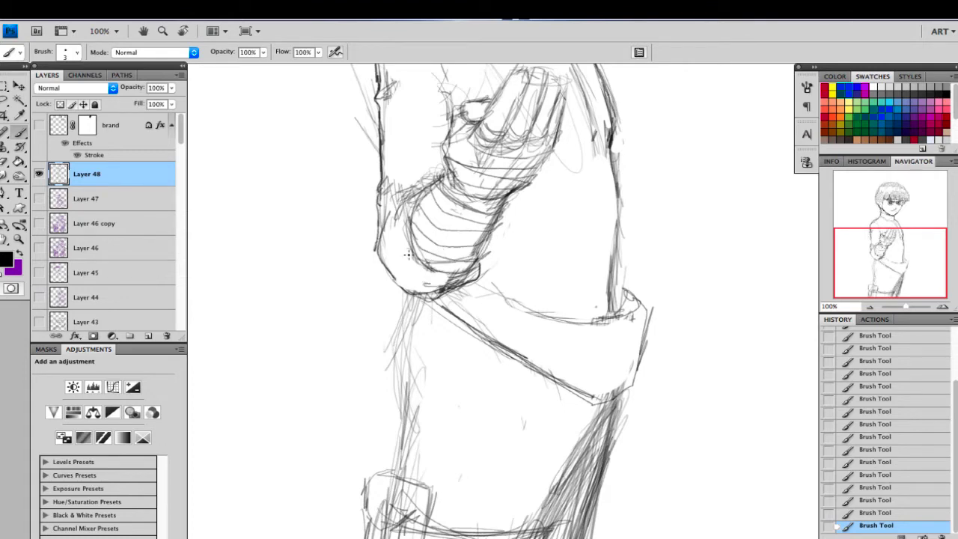
mouse_move(417, 182)
left_mouse_down()
mouse_move(434, 185)
mouse_move(408, 180)
mouse_move(442, 170)
left_mouse_up()
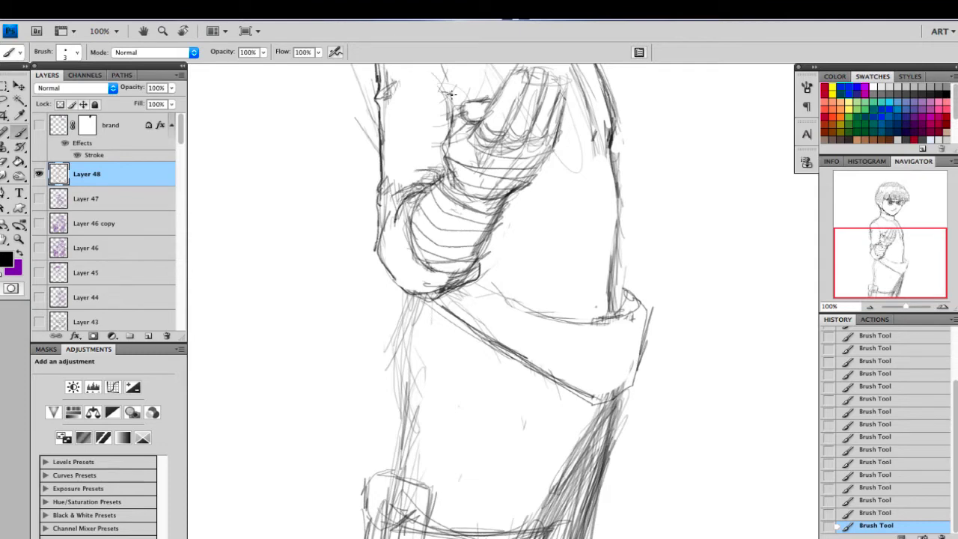
mouse_move(450, 93)
left_mouse_down()
mouse_move(453, 126)
mouse_move(454, 116)
left_mouse_up()
Step: Define the belt's upper edge and draw a metal plate on it with a leaf-swirl emblem and rivets at its end
left_click_drag(881, 258, 870, 279)
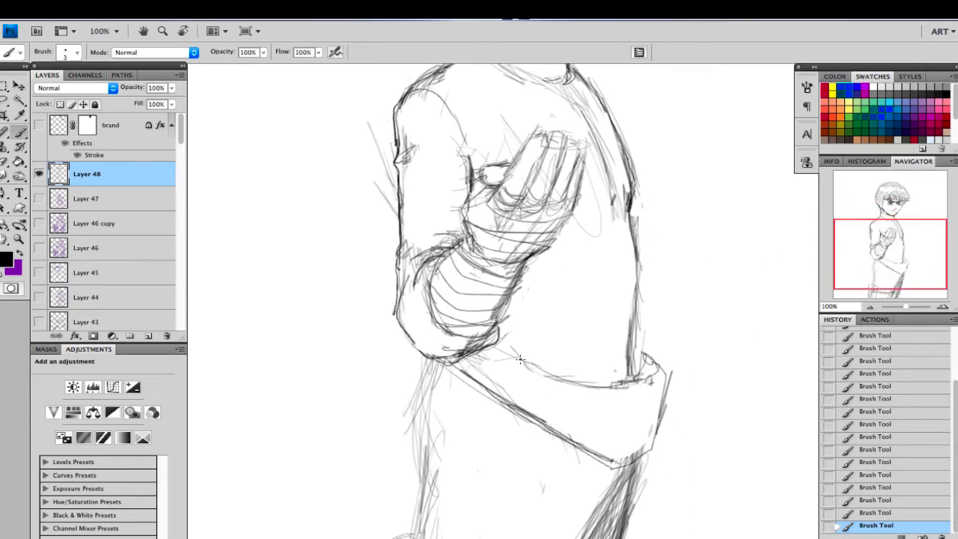
mouse_move(520, 359)
left_mouse_down()
mouse_move(545, 371)
mouse_move(503, 349)
mouse_move(625, 389)
mouse_move(646, 377)
left_mouse_up()
mouse_move(571, 416)
left_mouse_down()
mouse_move(566, 397)
mouse_move(582, 425)
mouse_move(674, 383)
mouse_move(666, 423)
left_mouse_up()
mouse_move(588, 439)
left_mouse_down()
mouse_move(641, 420)
mouse_move(630, 423)
mouse_move(634, 405)
mouse_move(653, 403)
mouse_move(634, 425)
left_mouse_up()
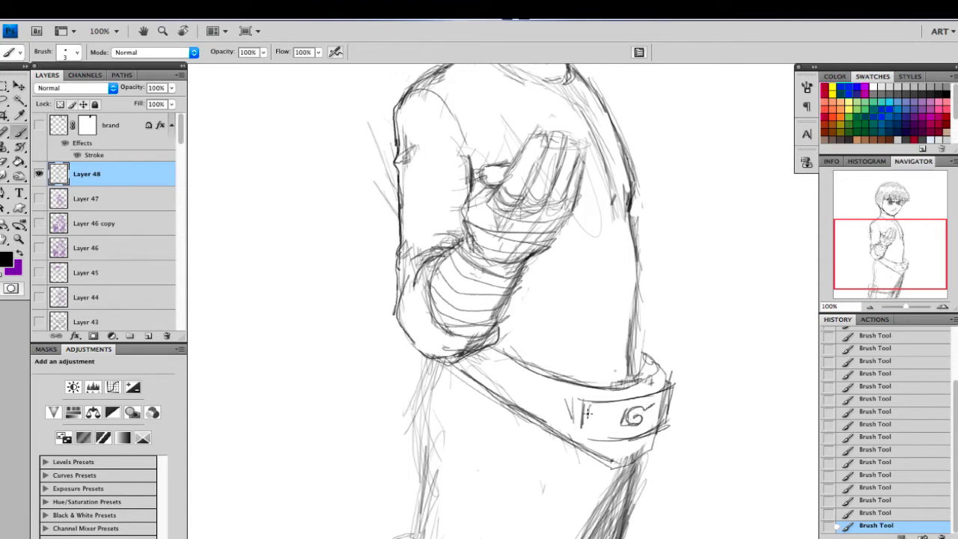
mouse_move(587, 429)
left_mouse_down()
mouse_move(586, 401)
mouse_move(595, 432)
mouse_move(674, 397)
mouse_move(589, 400)
mouse_move(666, 385)
mouse_move(651, 388)
mouse_move(663, 366)
mouse_move(643, 348)
mouse_move(640, 375)
mouse_move(647, 359)
mouse_move(636, 347)
mouse_move(631, 377)
left_mouse_up()
key("ctrl+z")
mouse_move(636, 343)
left_mouse_down()
mouse_move(637, 375)
mouse_move(643, 359)
left_mouse_up()
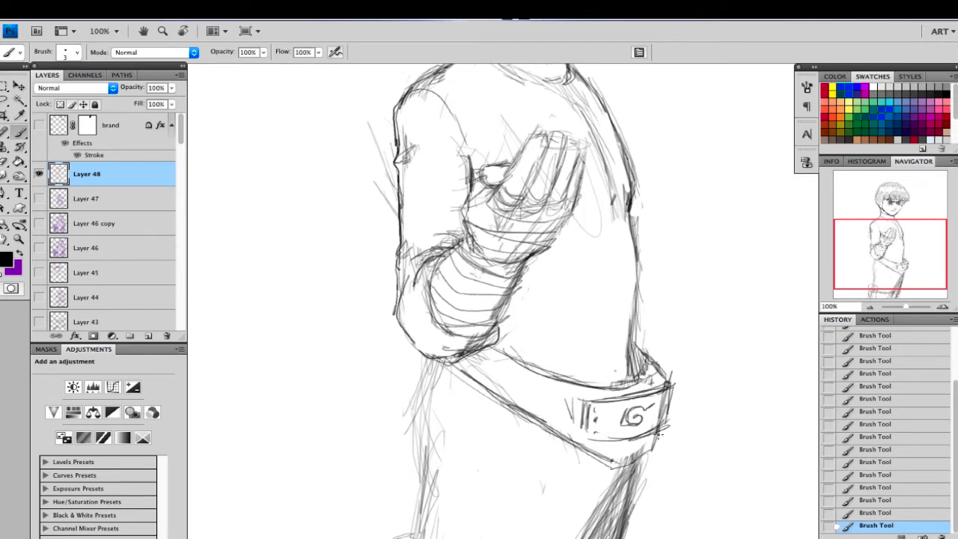
Step: Darken the belt's lower edge and draw two pointed cloth tails with fold lines behind the elbow
mouse_move(658, 434)
left_mouse_down()
mouse_move(630, 462)
mouse_move(591, 452)
mouse_move(614, 457)
mouse_move(584, 451)
left_mouse_up()
mouse_move(452, 367)
left_mouse_down()
mouse_move(493, 385)
mouse_move(465, 385)
mouse_move(439, 369)
mouse_move(490, 394)
mouse_move(526, 380)
left_mouse_up()
left_click_drag(517, 348, 472, 359)
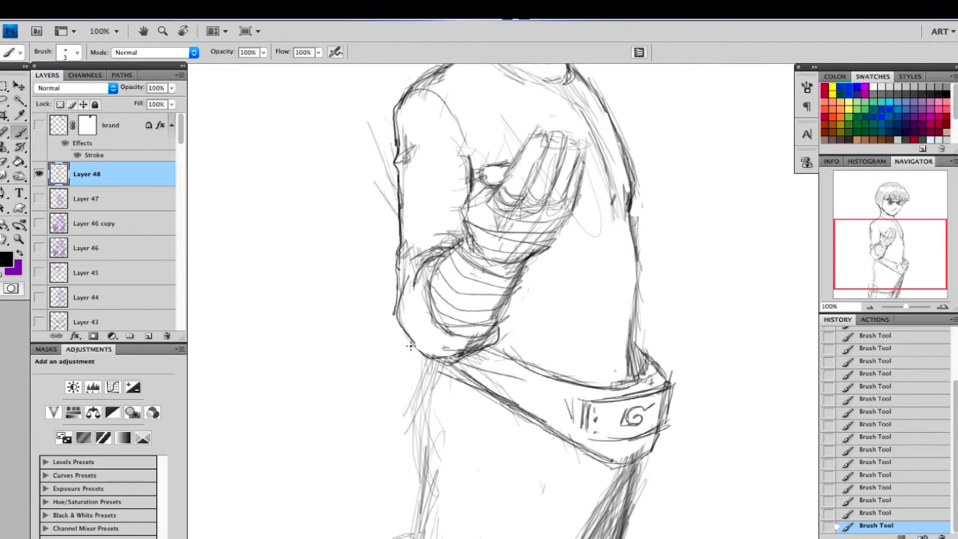
mouse_move(408, 343)
left_mouse_down()
mouse_move(339, 331)
mouse_move(383, 370)
mouse_move(424, 359)
mouse_move(369, 384)
mouse_move(349, 443)
mouse_move(397, 423)
mouse_move(426, 392)
mouse_move(432, 358)
mouse_move(408, 364)
mouse_move(367, 410)
left_mouse_up()
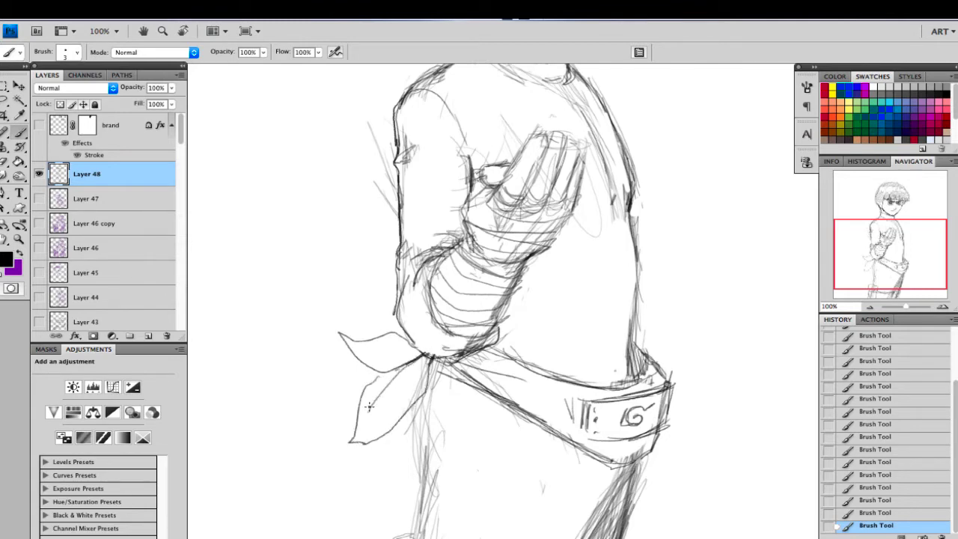
left_click_drag(411, 367, 375, 410)
mouse_move(423, 346)
left_mouse_down()
mouse_move(372, 344)
mouse_move(355, 357)
left_mouse_up()
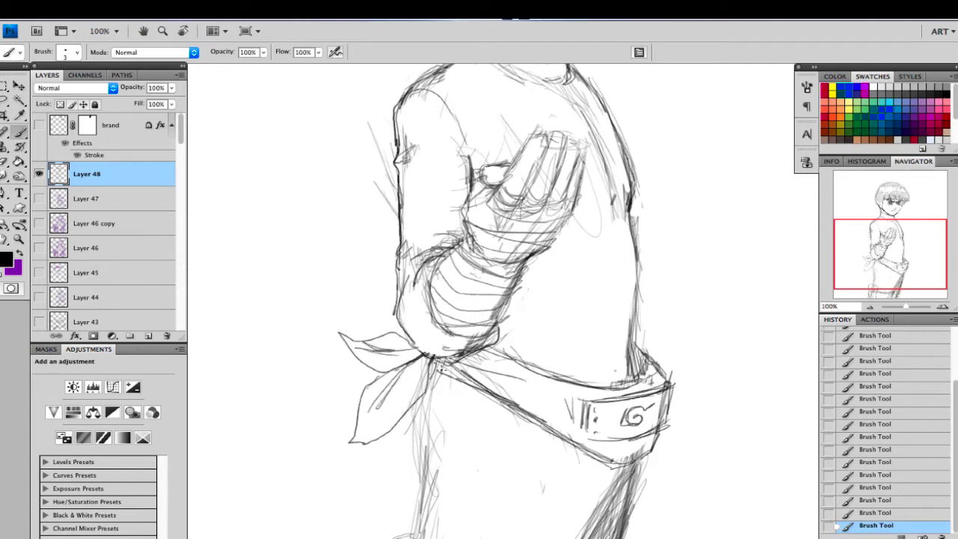
Step: Draw the belt's knot and darken the outlines of the upper leg on both sides below the belt
mouse_move(440, 370)
left_mouse_down()
mouse_move(416, 351)
mouse_move(433, 358)
mouse_move(435, 386)
mouse_move(435, 377)
mouse_move(432, 370)
mouse_move(421, 487)
left_mouse_up()
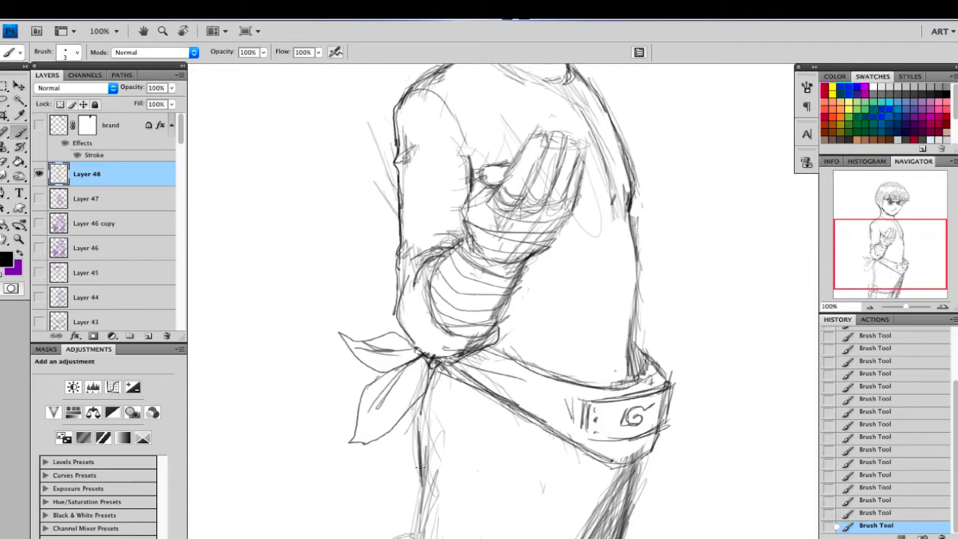
left_click_drag(422, 449, 421, 505)
mouse_move(625, 481)
left_mouse_down()
mouse_move(597, 518)
mouse_move(603, 505)
left_mouse_up()
left_click_drag(634, 470, 629, 515)
mouse_move(634, 473)
left_mouse_down()
mouse_move(626, 525)
mouse_move(630, 505)
left_mouse_up()
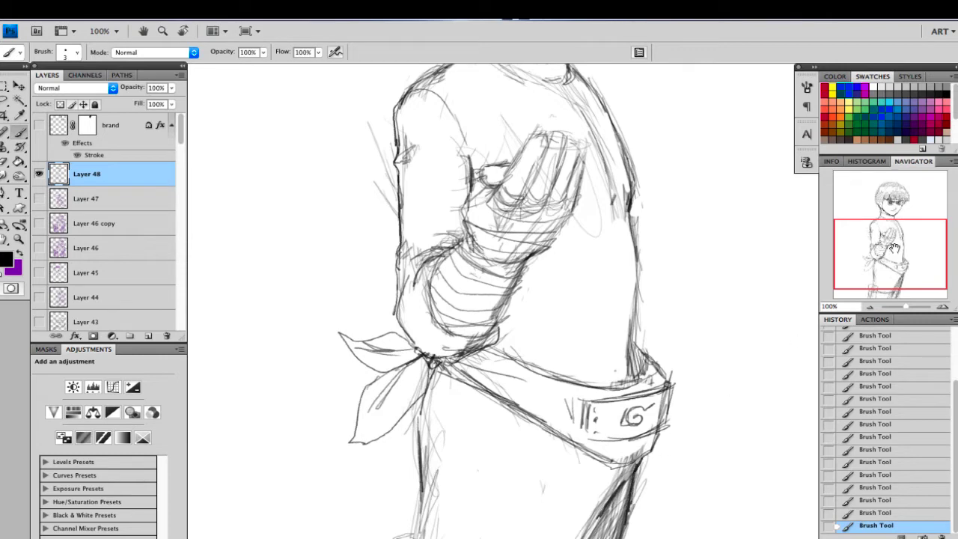
Step: Darken the near shoulder and neck line, and strengthen the hair's lower edges on both sides of the face
left_click_drag(896, 248, 896, 224)
scroll(520, 303, "up", 5)
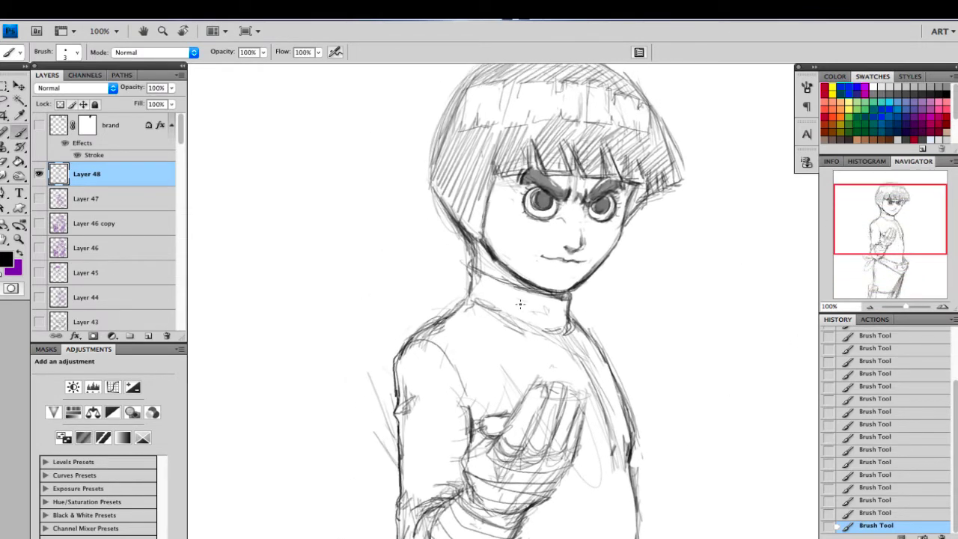
mouse_move(402, 345)
left_mouse_down()
mouse_move(462, 298)
mouse_move(467, 280)
mouse_move(503, 277)
mouse_move(477, 268)
left_mouse_up()
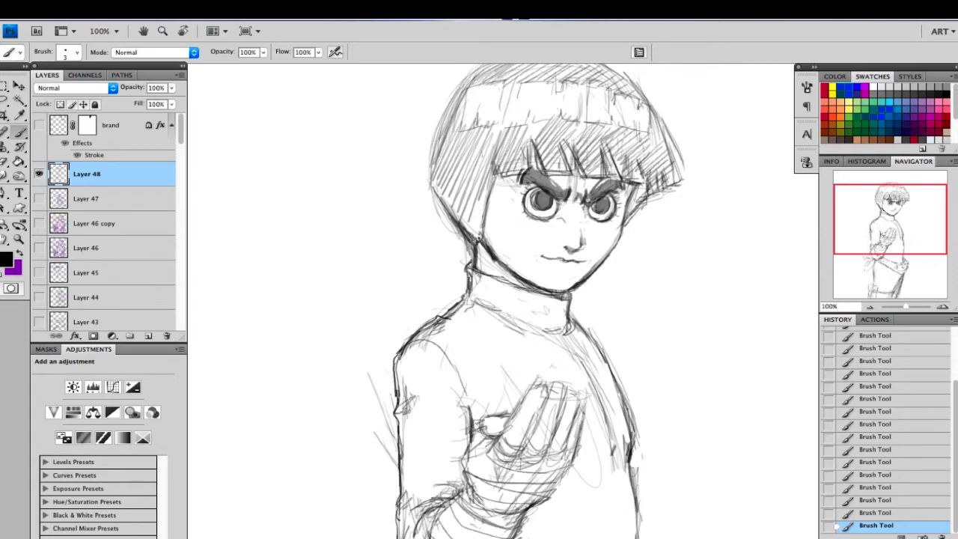
left_click_drag(459, 230, 474, 249)
left_click_drag(443, 209, 463, 237)
mouse_move(630, 218)
left_mouse_down()
mouse_move(642, 202)
mouse_move(632, 206)
left_mouse_up()
left_click_drag(671, 158, 650, 179)
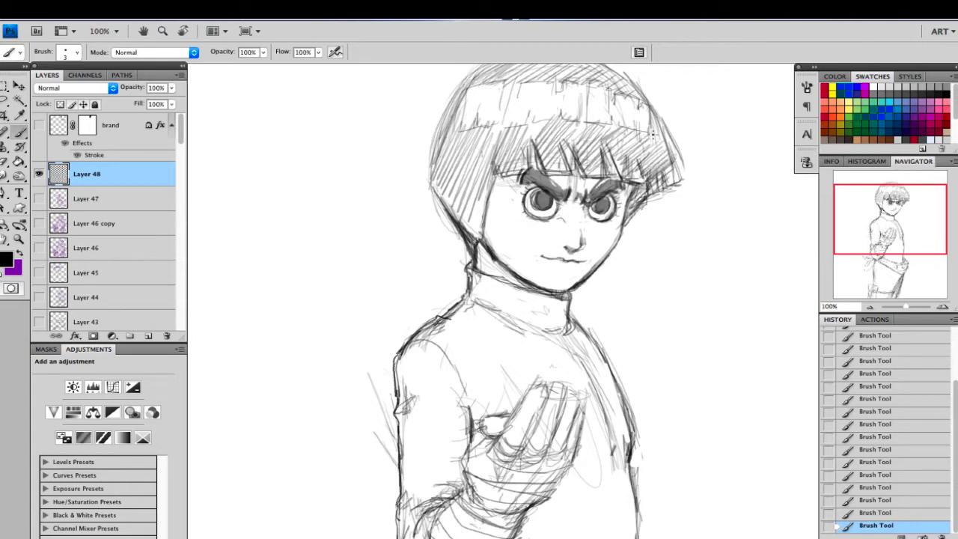
Step: Add a denser layer of diagonal hatching to the hair below the highlight band and touch up the brow area
mouse_move(652, 133)
left_mouse_down()
mouse_move(620, 154)
mouse_move(590, 157)
left_mouse_up()
mouse_move(571, 125)
left_mouse_down()
mouse_move(490, 151)
mouse_move(506, 168)
left_mouse_up()
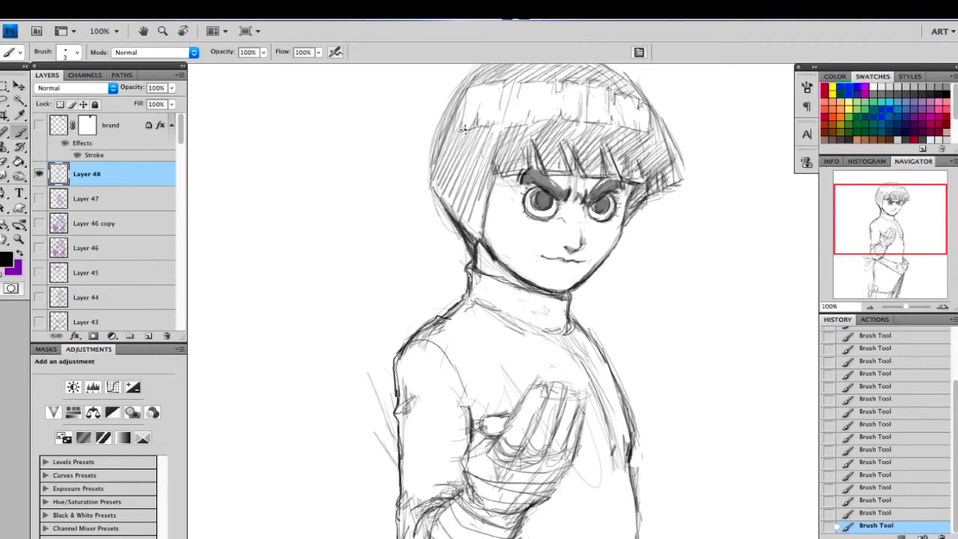
left_click_drag(469, 114, 433, 164)
mouse_move(474, 131)
left_mouse_down()
mouse_move(437, 187)
mouse_move(457, 203)
left_mouse_up()
left_click_drag(500, 153, 462, 220)
left_click_drag(494, 184, 471, 234)
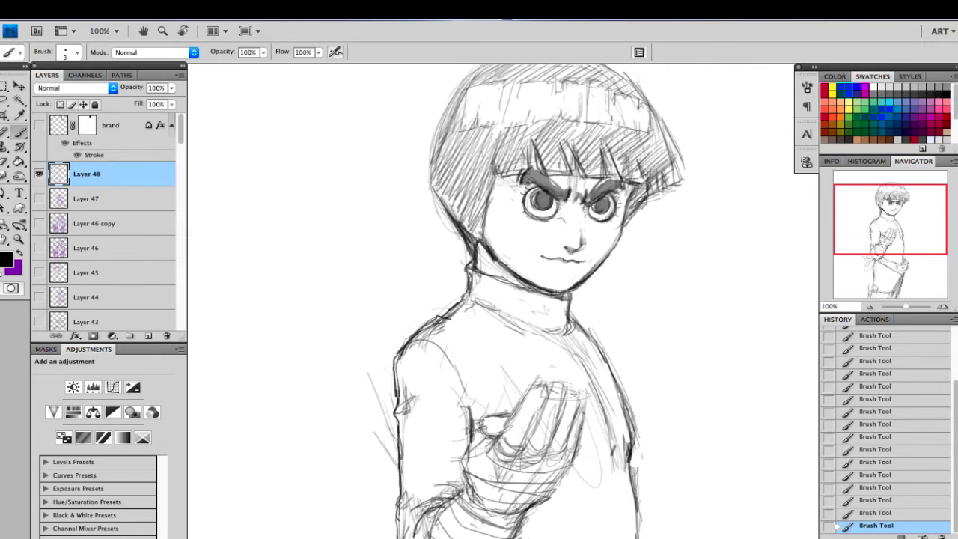
left_click_drag(550, 177, 575, 198)
Step: Darken the collar and far shoulder outline, and hatch a diagonal shadow on the collar beneath the chin
left_click_drag(883, 244, 890, 255)
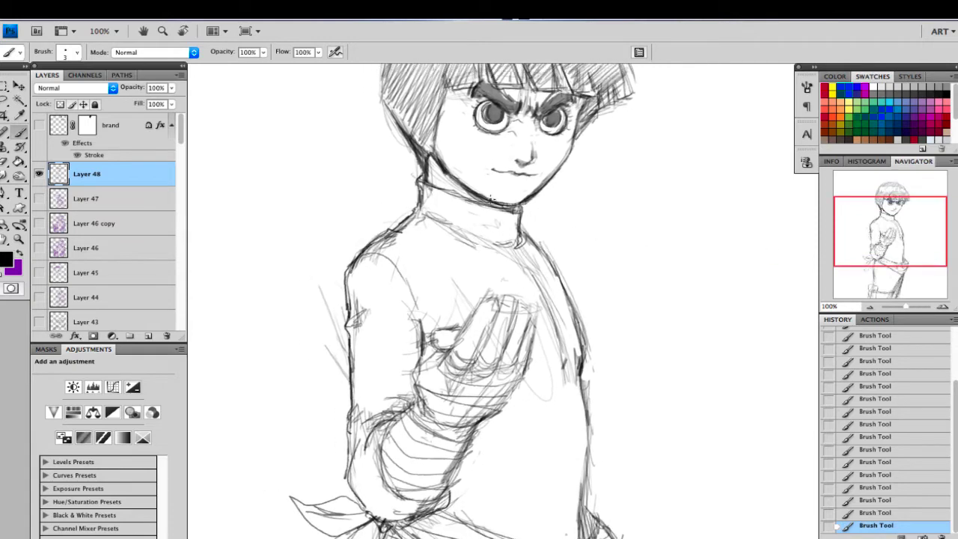
mouse_move(490, 198)
left_mouse_down()
mouse_move(523, 204)
mouse_move(534, 195)
mouse_move(526, 236)
mouse_move(556, 277)
left_mouse_up()
left_click_drag(526, 233, 569, 304)
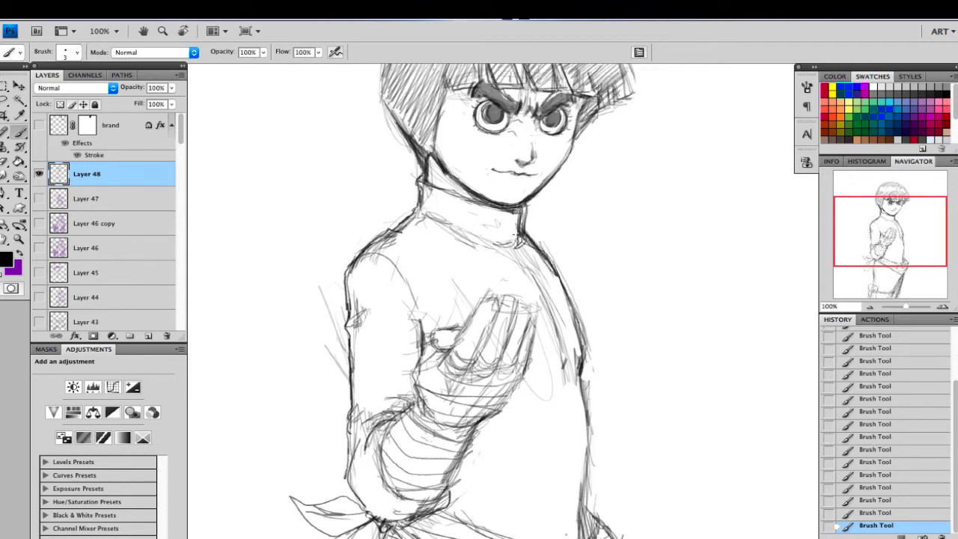
left_click_drag(477, 205, 513, 251)
left_click_drag(486, 208, 513, 248)
left_click_drag(490, 208, 518, 243)
left_click_drag(505, 215, 522, 239)
Step: Darken the far arm's inner line and the torso's far-side outline down to the belt
left_click_drag(570, 360, 559, 337)
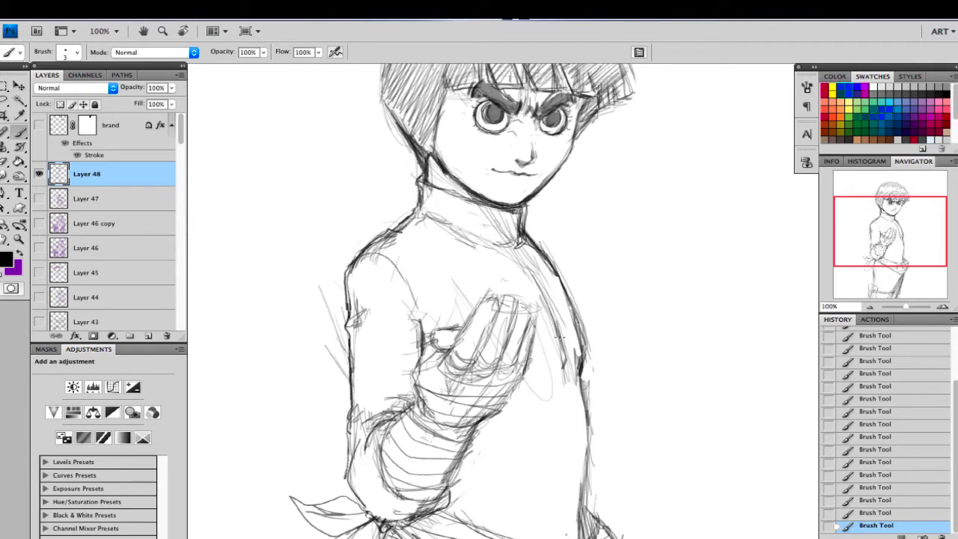
mouse_move(561, 370)
left_mouse_down()
mouse_move(569, 355)
mouse_move(569, 388)
left_mouse_up()
left_click_drag(584, 381, 571, 519)
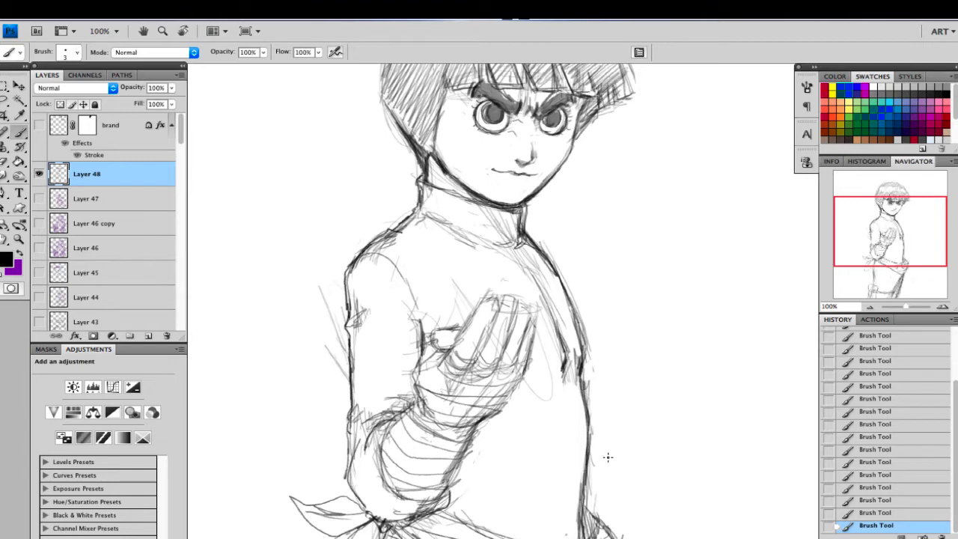
left_click_drag(593, 454, 586, 524)
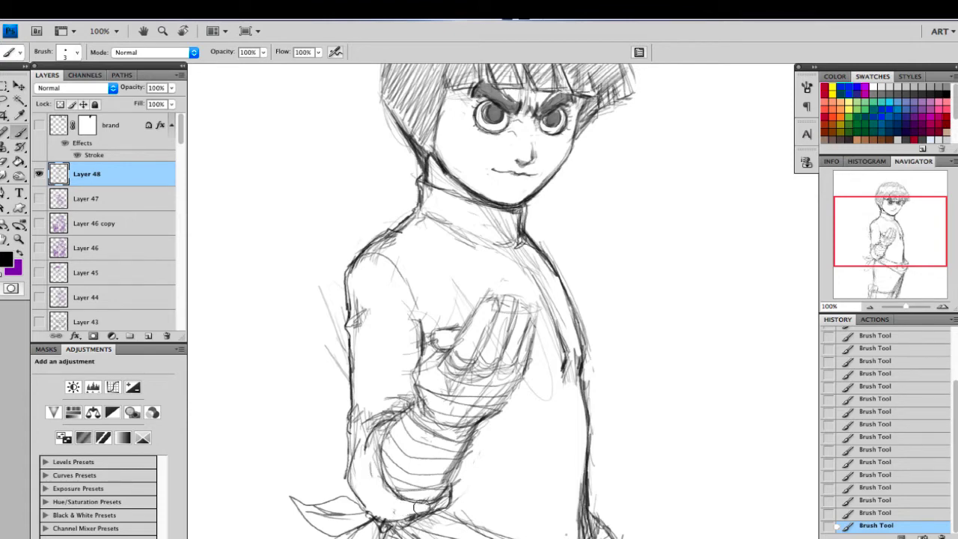
Step: Erase the stray marks inside the sleeve cuff at the elbow and beside the jaw
key("e")
left_click(498, 437)
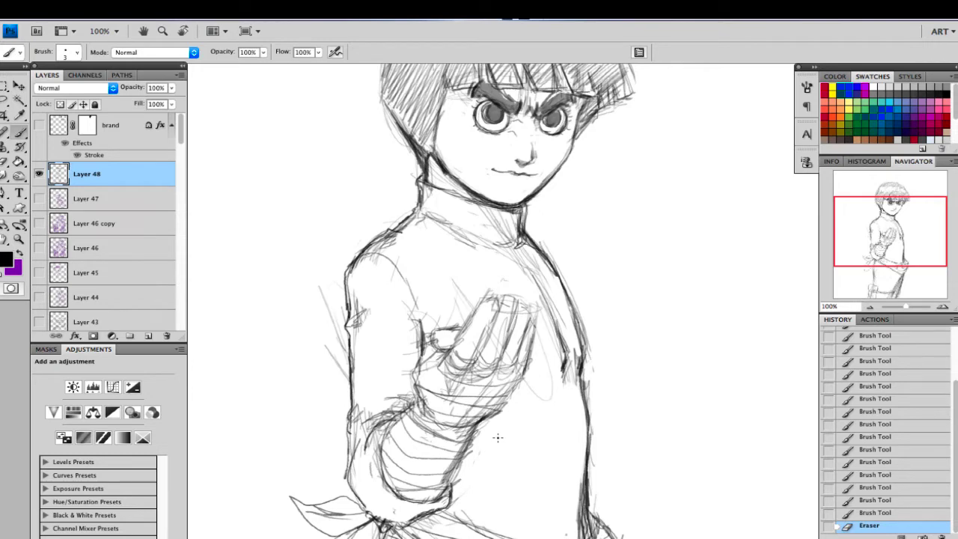
left_click_drag(913, 244, 904, 227)
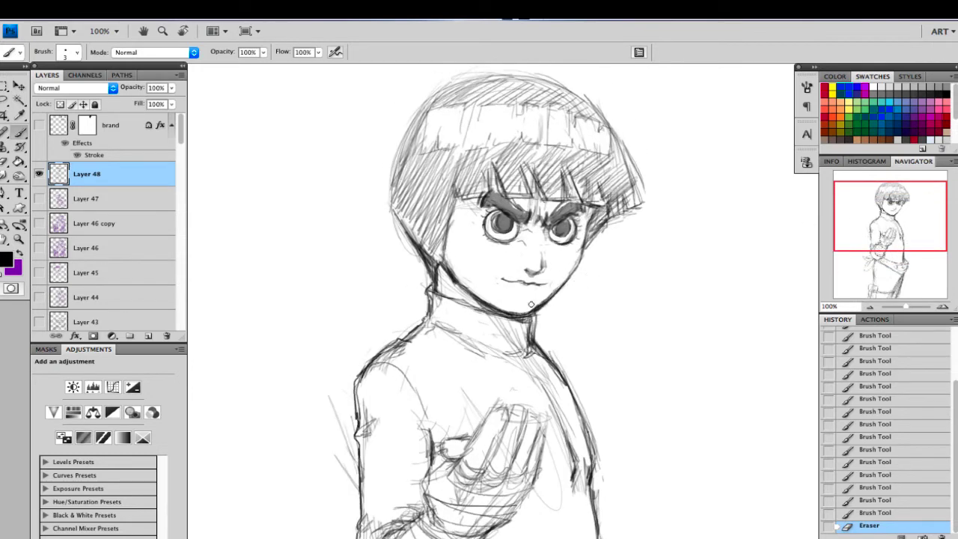
left_click(565, 307)
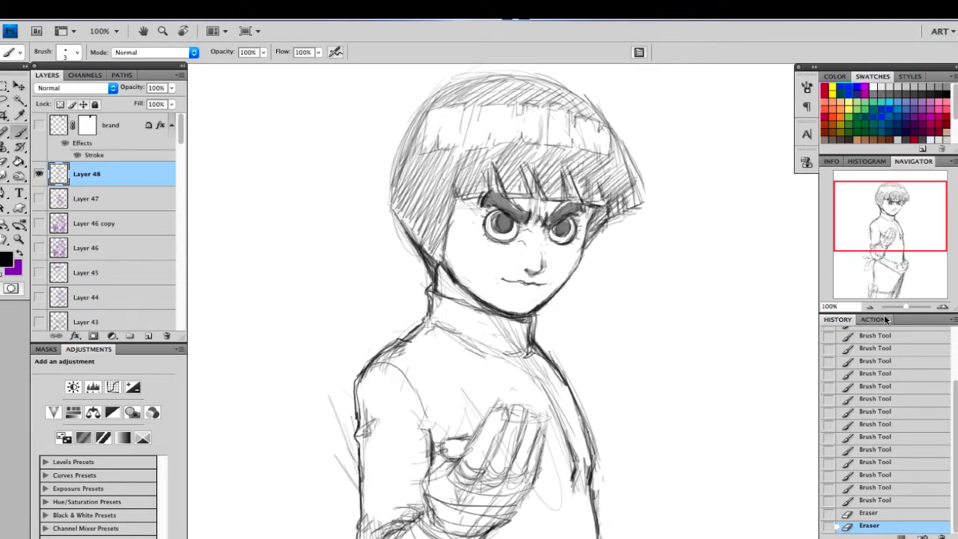
left_click(869, 307)
left_click(870, 307)
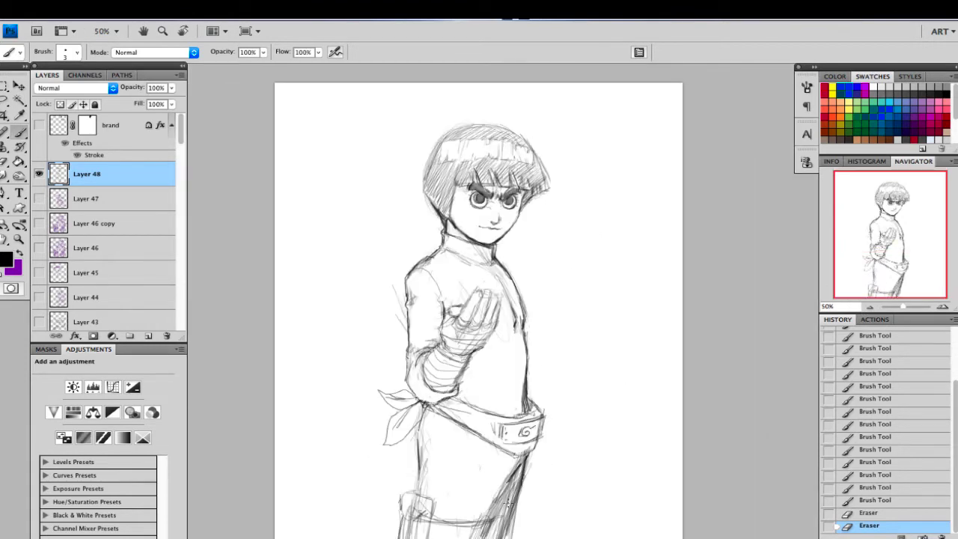
Step: Hatch the shaded side of the thigh pouch, draw its clasp, and darken the pouch outline
mouse_move(423, 491)
left_mouse_down()
mouse_move(439, 499)
mouse_move(431, 536)
left_mouse_up()
left_click_drag(435, 499, 425, 537)
left_click_drag(431, 500, 424, 536)
left_click_drag(429, 504, 425, 533)
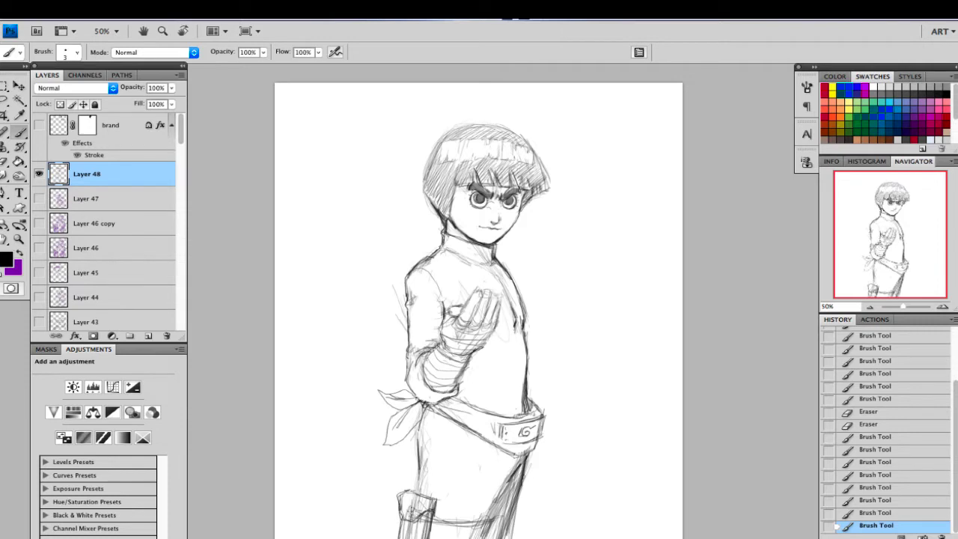
left_click_drag(410, 509, 411, 515)
left_click_drag(412, 510, 412, 513)
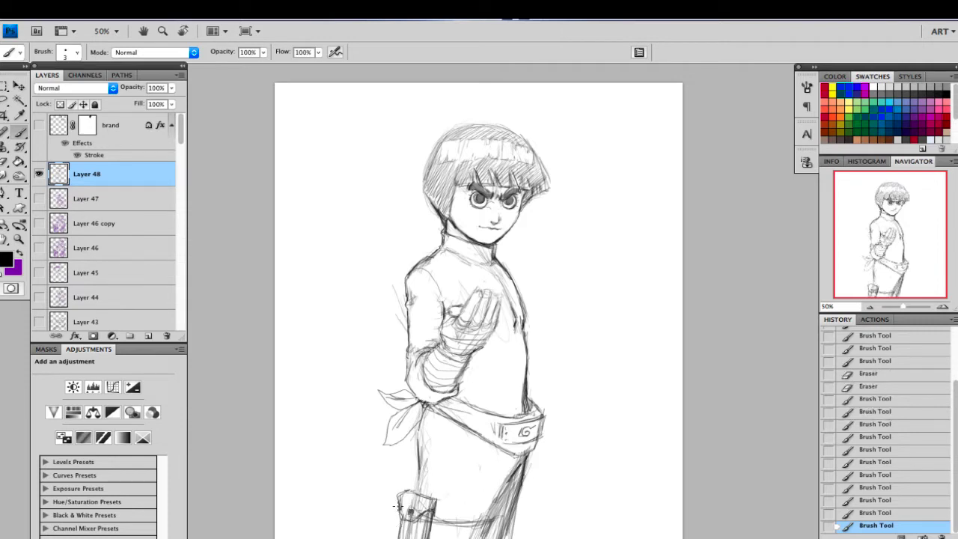
mouse_move(397, 514)
left_mouse_down()
mouse_move(399, 536)
mouse_move(438, 501)
left_mouse_up()
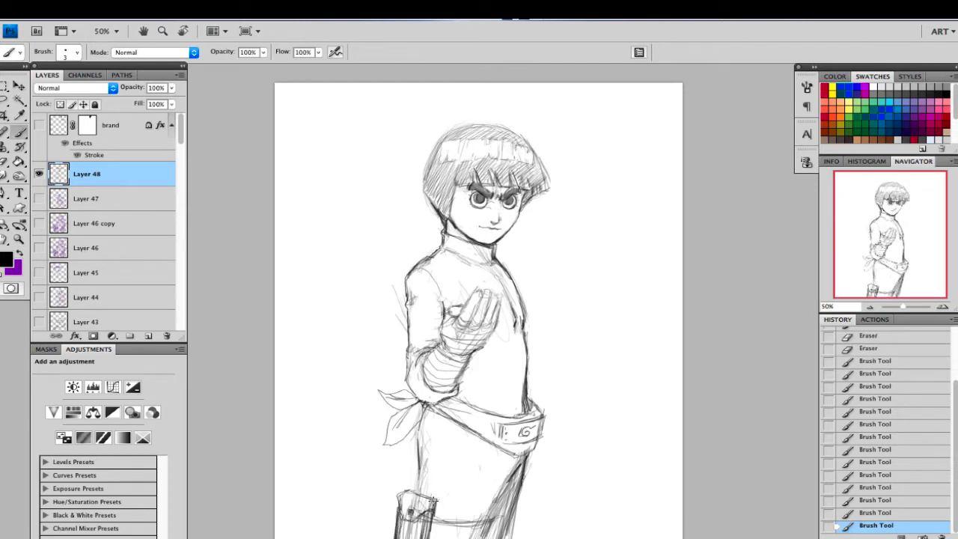
Step: Darken the pouch's front edge and draw the wrap bands around the thigh beside it
mouse_move(433, 500)
left_mouse_down()
mouse_move(427, 533)
mouse_move(402, 530)
mouse_move(413, 508)
mouse_move(479, 521)
mouse_move(494, 514)
mouse_move(486, 538)
mouse_move(491, 517)
left_mouse_up()
left_click_drag(433, 532, 491, 534)
left_click_drag(432, 529, 470, 534)
left_click_drag(452, 533, 492, 535)
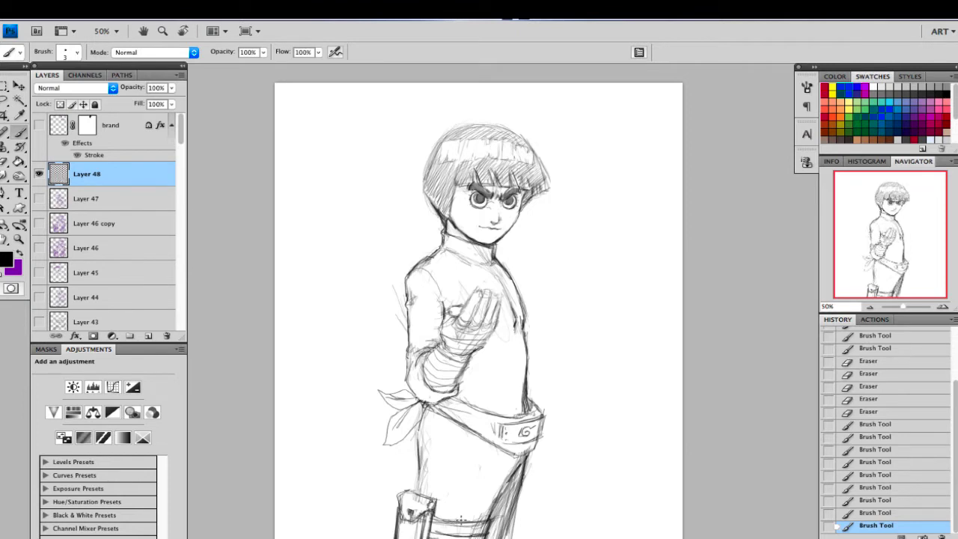
Step: Erase stray marks around the thigh wrap and pouch flap, and strengthen the thigh's back outline
mouse_move(441, 532)
left_mouse_down()
mouse_move(485, 527)
mouse_move(471, 523)
left_mouse_up()
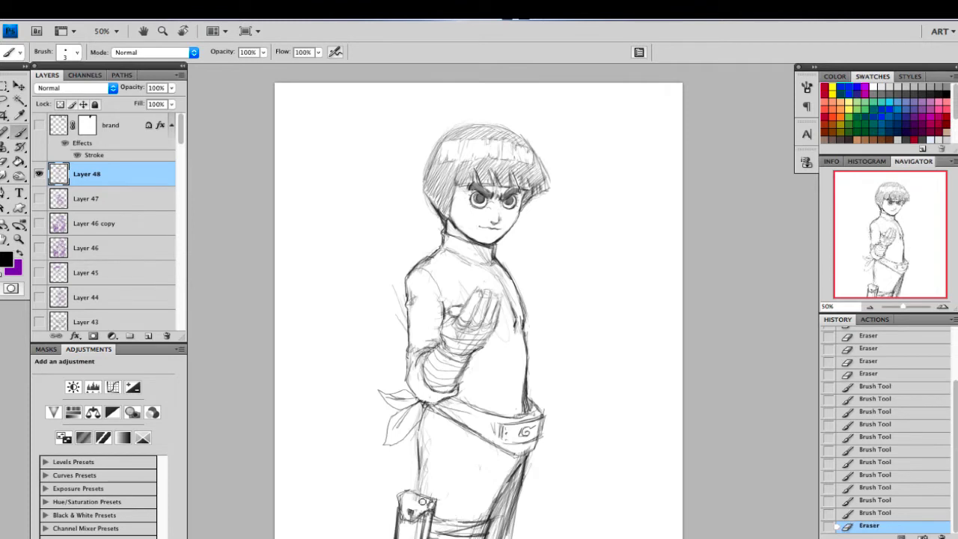
mouse_move(423, 501)
left_mouse_down()
mouse_move(431, 492)
mouse_move(423, 486)
mouse_move(411, 496)
left_mouse_up()
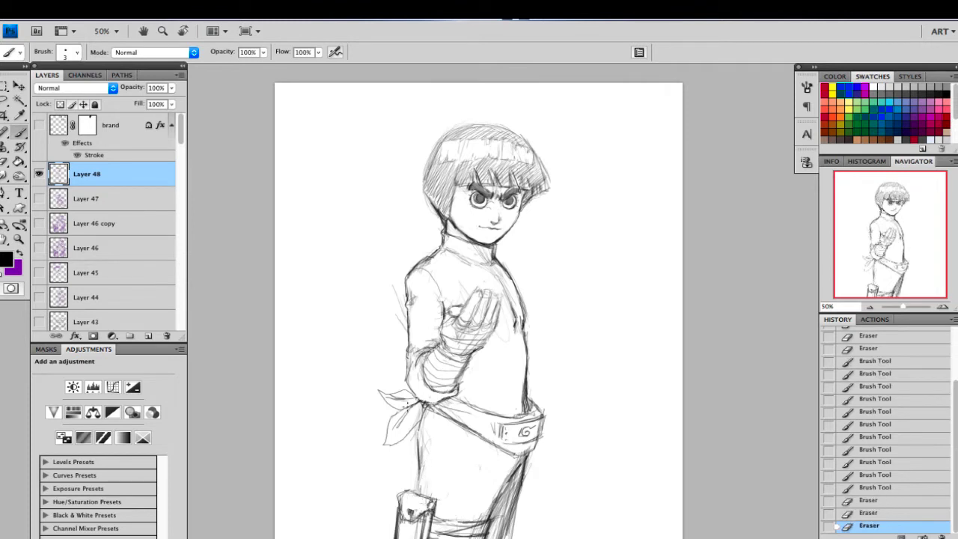
mouse_move(422, 411)
left_mouse_down()
mouse_move(416, 501)
mouse_move(399, 495)
mouse_move(427, 502)
left_mouse_up()
Step: Shade the thigh pouch in grey tone with a larger square brush
key("]")
key("]")
key("]")
key("]")
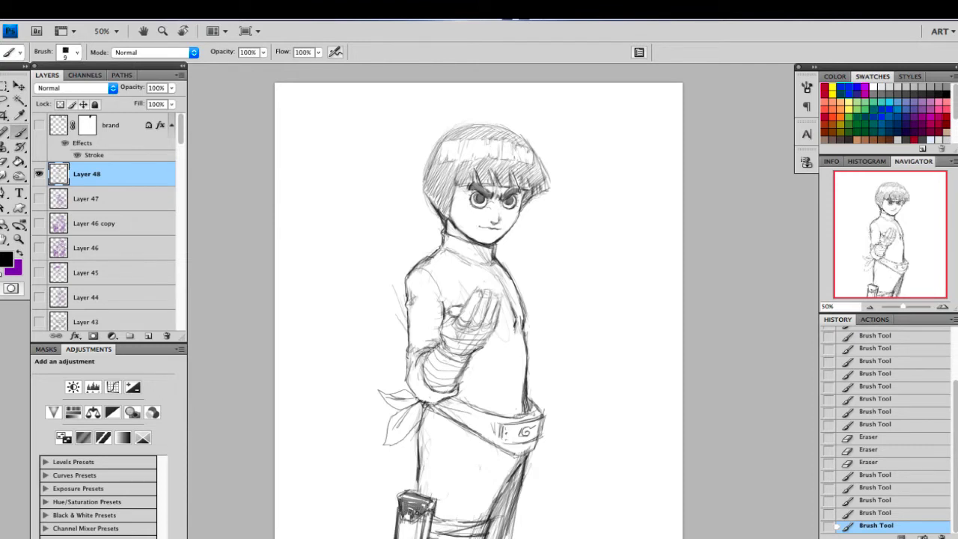
left_click_drag(412, 514, 424, 512)
mouse_move(423, 513)
left_mouse_down()
mouse_move(433, 503)
mouse_move(417, 535)
mouse_move(399, 536)
mouse_move(428, 515)
mouse_move(431, 527)
mouse_move(462, 536)
left_mouse_up()
key("bracketright")
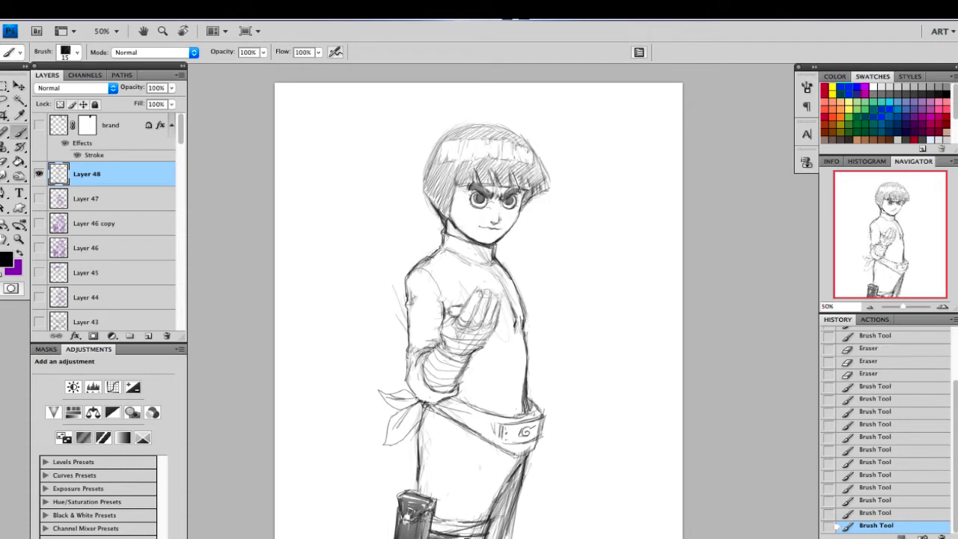
Step: Darken the shadow strip along the far thigh below the belt plate with a finer brush
left_click_drag(509, 491, 501, 515)
key("bracketleft")
key("bracketleft")
key("bracketleft")
key("bracketleft")
key("bracketleft")
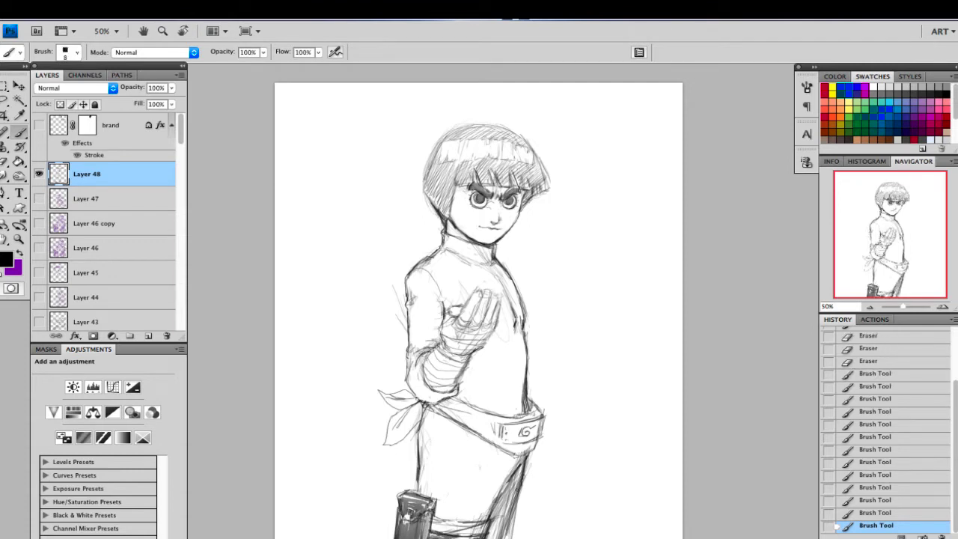
left_click_drag(530, 454, 508, 535)
left_click_drag(527, 456, 505, 538)
left_click_drag(521, 478, 502, 538)
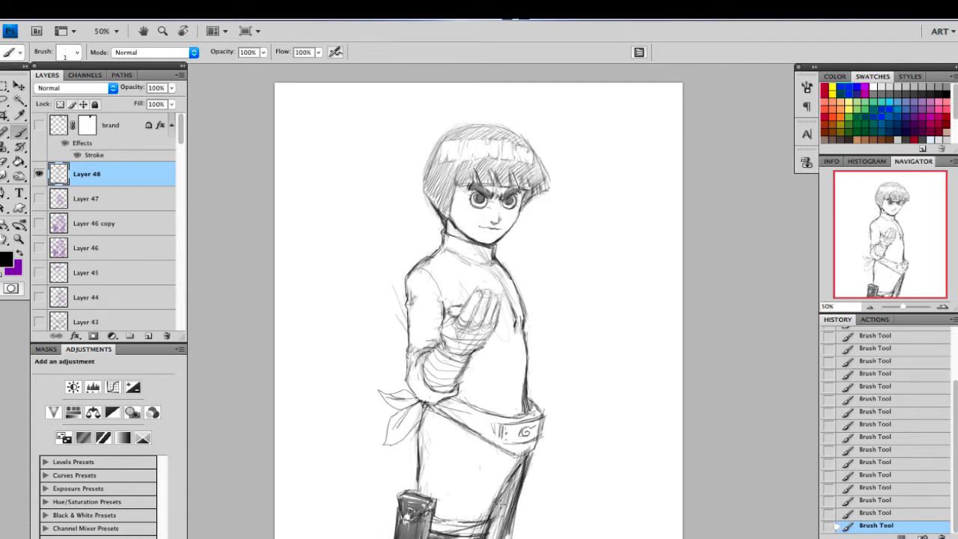
left_click_drag(504, 499, 497, 513)
left_click_drag(519, 475, 494, 537)
Step: Fill the cloth belt around the plate with grey tone using a much larger brush, undoing the last stroke
key("bracketright")
key("bracketright")
key("bracketright")
key("bracketright")
key("bracketright")
key("bracketright")
key("bracketright")
key("bracketright")
key("bracketright")
key("bracketright")
mouse_move(443, 406)
left_mouse_down()
mouse_move(475, 428)
mouse_move(464, 416)
mouse_move(534, 436)
mouse_move(501, 423)
mouse_move(538, 411)
mouse_move(490, 426)
left_mouse_up()
key("bracketleft")
key("bracketleft")
key("bracketleft")
key("ctrl+z")
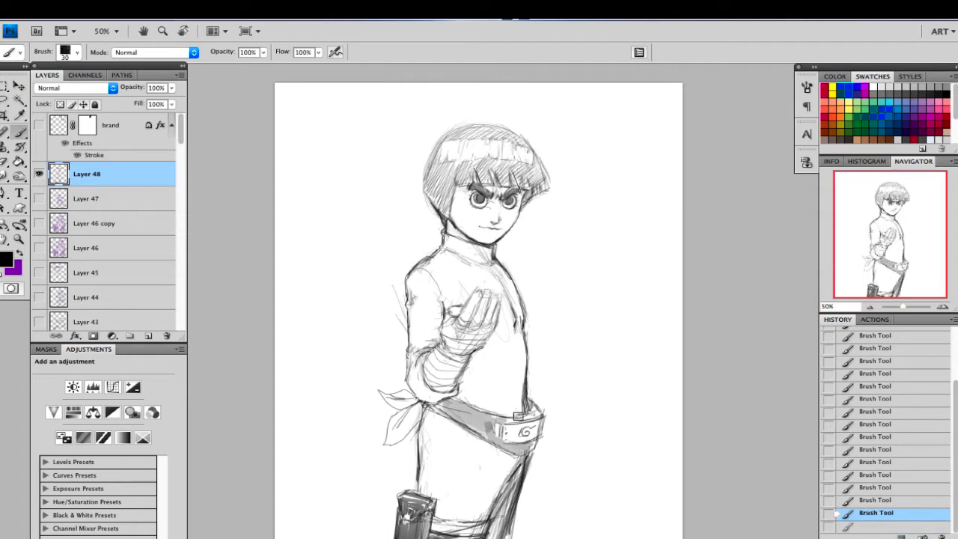
Step: Shade the rest of the belt and both tails of its knot in the same grey tone
mouse_move(519, 416)
left_mouse_down()
mouse_move(439, 405)
mouse_move(458, 417)
mouse_move(408, 396)
mouse_move(417, 410)
mouse_move(392, 428)
mouse_move(397, 417)
mouse_move(385, 453)
left_mouse_up()
key("bracketleft")
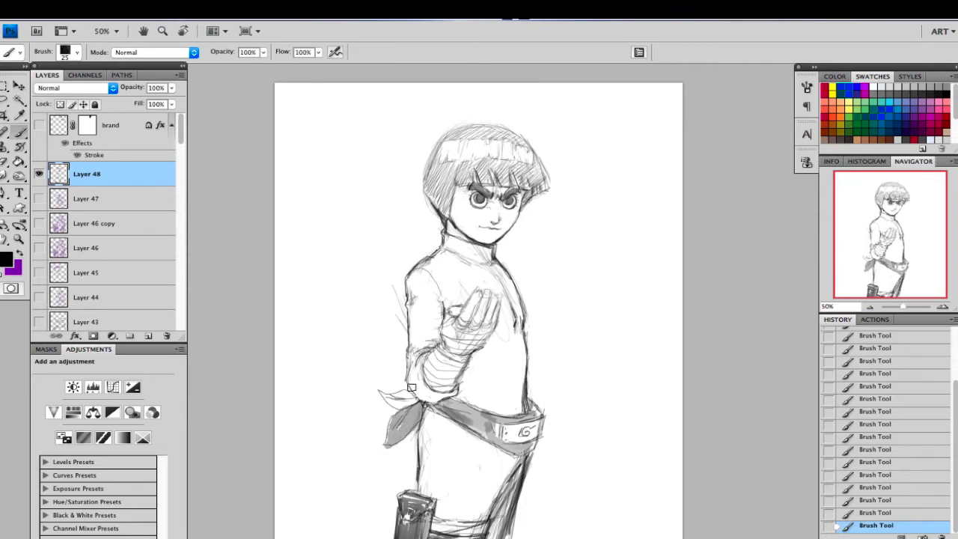
mouse_move(398, 405)
left_mouse_down()
mouse_move(410, 397)
mouse_move(391, 395)
mouse_move(409, 394)
left_mouse_up()
Step: Darken the belt's lower edge and the far thigh's shadow with a small brush
key("bracketleft")
key("bracketleft")
key("bracketleft")
key("bracketleft")
key("bracketleft")
key("bracketleft")
key("bracketleft")
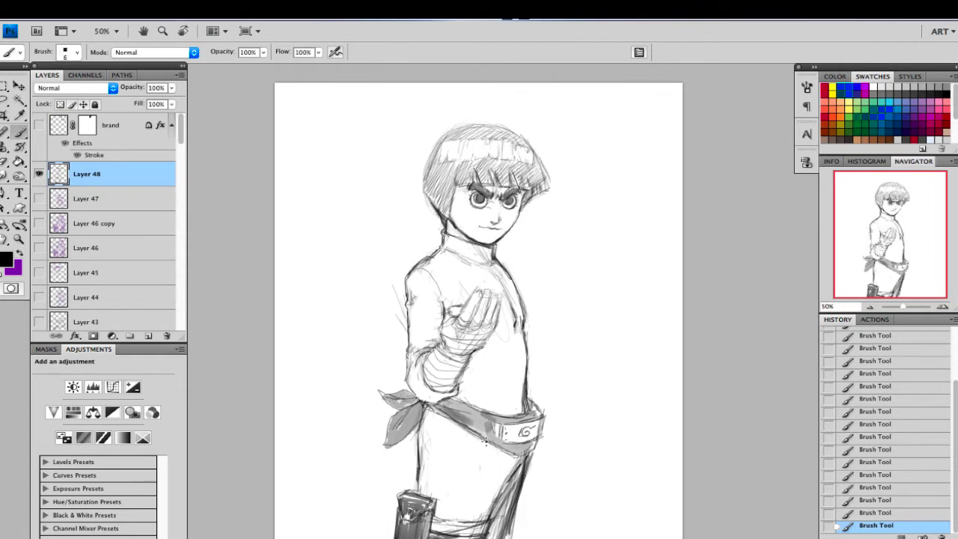
mouse_move(488, 444)
left_mouse_down()
mouse_move(532, 449)
mouse_move(517, 511)
left_mouse_up()
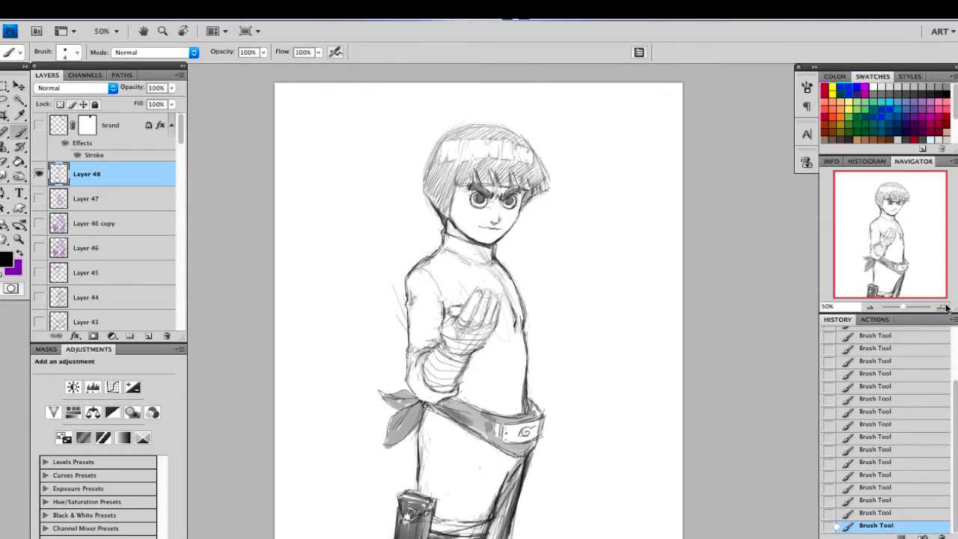
Step: Darken the outlines of the raised hand's fingers and thumb with a fine brush at 100% zoom
key("ctrl+plus")
key("ctrl+plus")
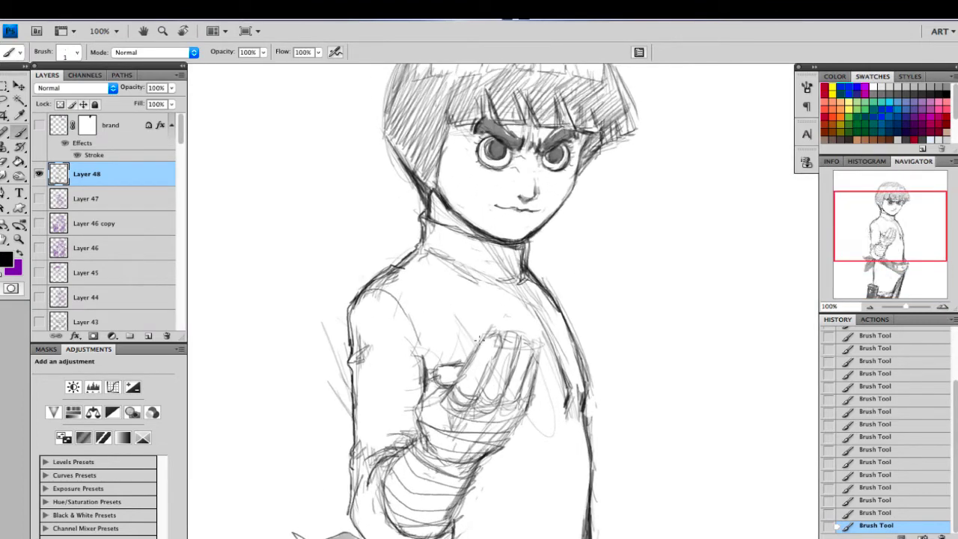
mouse_move(483, 340)
left_mouse_down()
mouse_move(423, 393)
mouse_move(427, 438)
mouse_move(440, 444)
mouse_move(444, 479)
mouse_move(460, 483)
mouse_move(447, 527)
left_mouse_up()
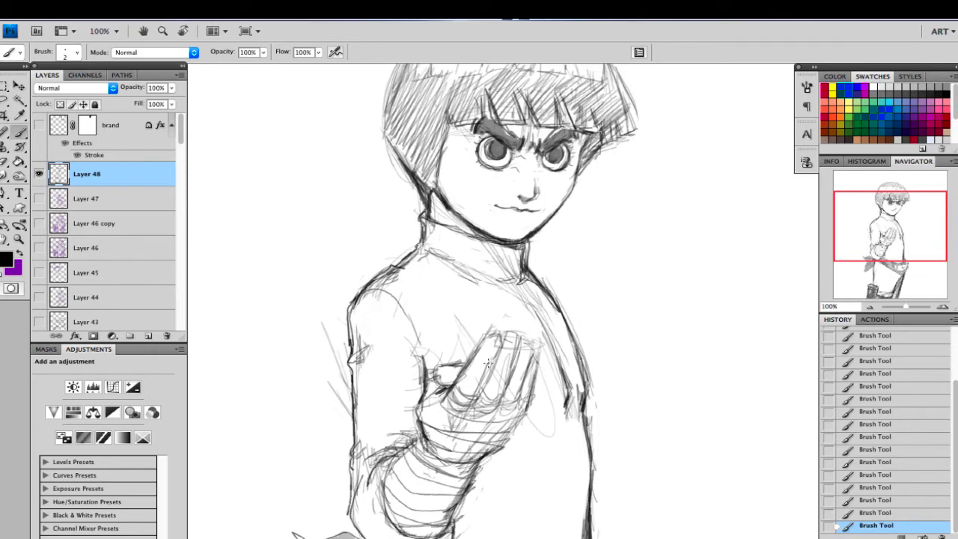
Step: Erase the stray construction lines between the fingers and around the fingertips
key("e")
mouse_move(512, 346)
left_mouse_down()
mouse_move(500, 384)
mouse_move(530, 382)
left_mouse_up()
left_click_drag(536, 367, 535, 384)
left_click_drag(513, 330, 496, 343)
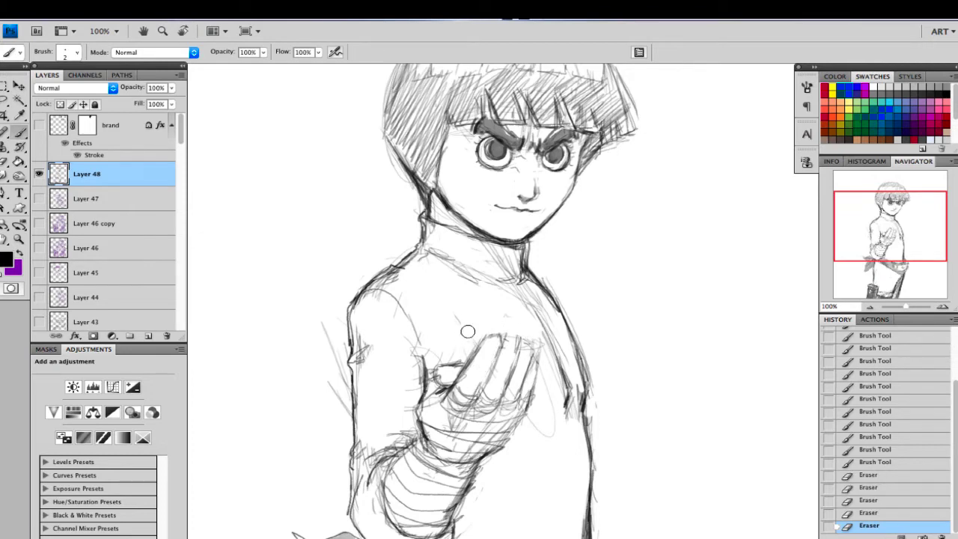
Step: Clean up the area beside the thumb, redraw the sleeve and chest creases there, and reinforce the wrist bandage
left_click_drag(426, 345, 422, 352)
mouse_move(417, 337)
left_mouse_down()
mouse_move(416, 376)
mouse_move(438, 327)
mouse_move(446, 360)
left_mouse_up()
mouse_move(424, 369)
left_mouse_down()
mouse_move(427, 348)
mouse_move(428, 365)
left_mouse_up()
mouse_move(428, 366)
left_mouse_down()
mouse_move(407, 342)
mouse_move(394, 347)
mouse_move(411, 349)
mouse_move(428, 370)
left_mouse_up()
left_click_drag(421, 431, 480, 450)
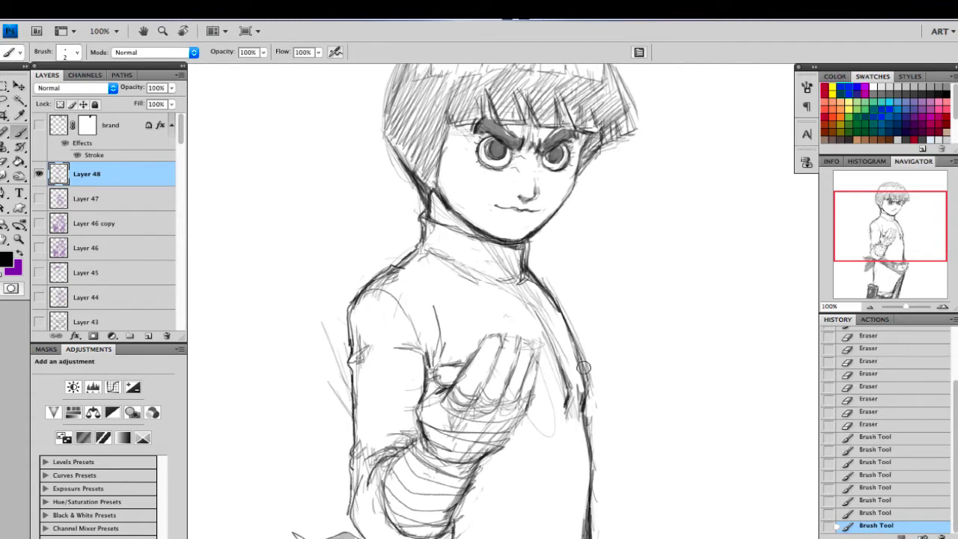
Step: Erase the loose sketch lines along the far arm's inner edge, on the chest and in the collar
left_click_drag(561, 360, 552, 334)
mouse_move(557, 346)
left_mouse_down()
mouse_move(545, 312)
mouse_move(564, 348)
mouse_move(573, 409)
left_mouse_up()
left_click_drag(573, 408, 573, 391)
mouse_move(544, 312)
left_mouse_down()
mouse_move(515, 293)
mouse_move(526, 299)
left_mouse_up()
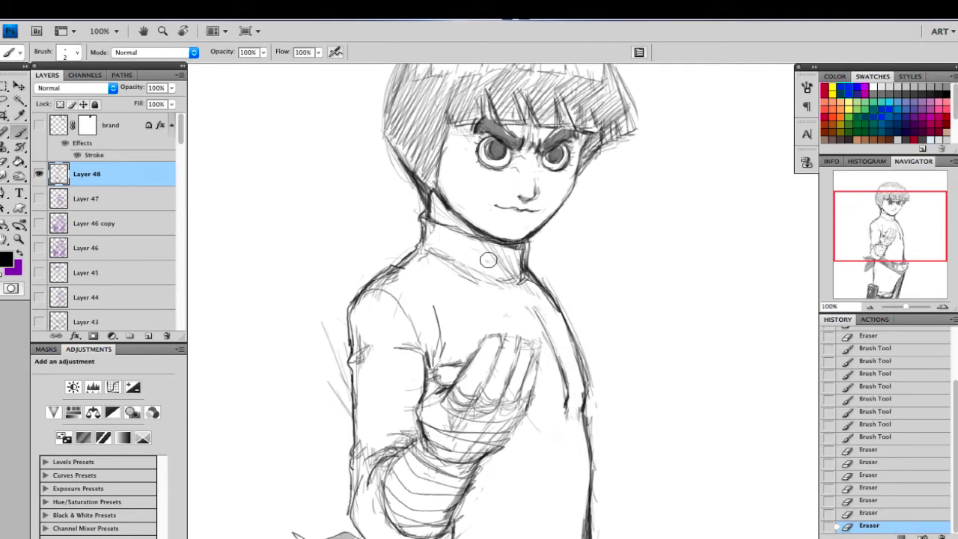
left_click_drag(429, 227, 432, 230)
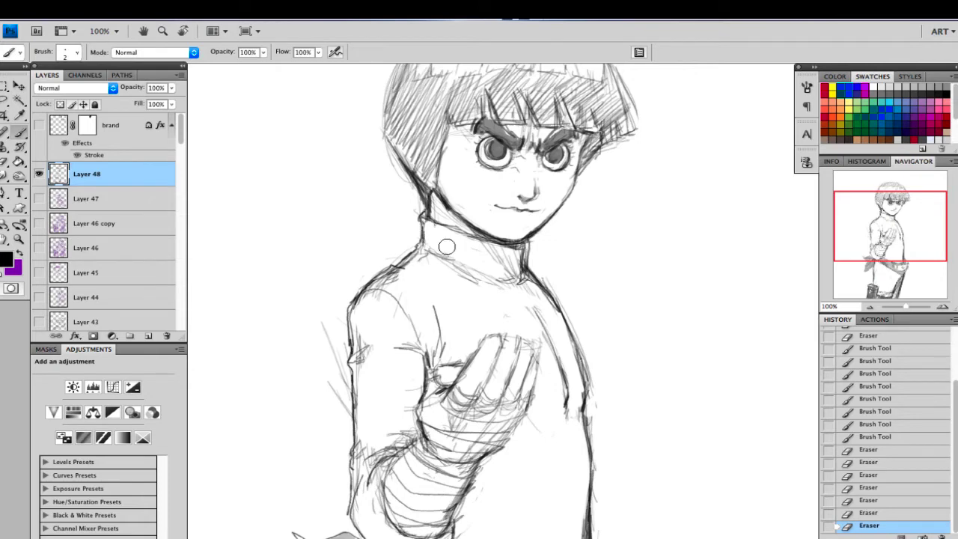
Step: Darken the lines separating the fingers, add fingernails, and define the thumb's contour
mouse_move(456, 387)
left_mouse_down()
mouse_move(477, 395)
mouse_move(477, 349)
mouse_move(500, 339)
mouse_move(480, 394)
left_mouse_up()
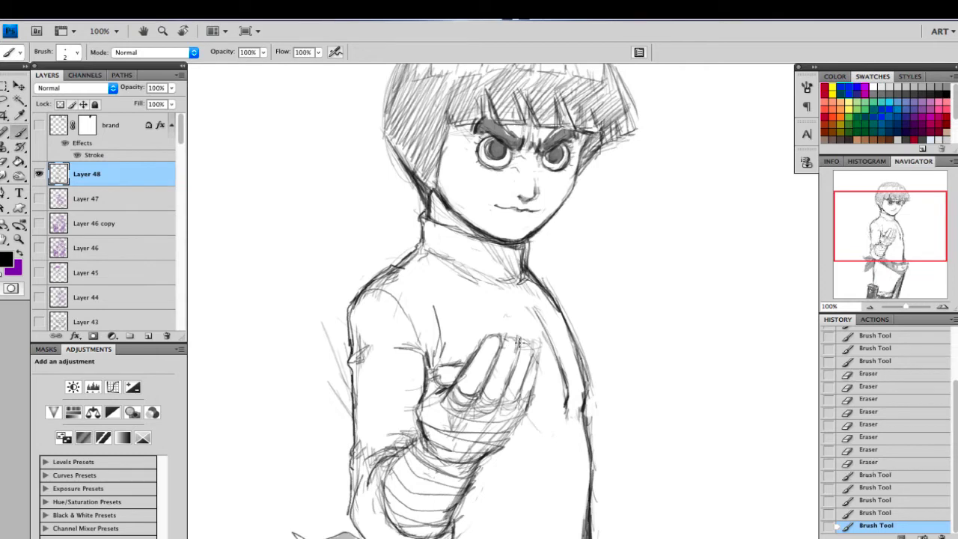
left_click_drag(518, 341, 497, 401)
left_click_drag(513, 369, 495, 406)
mouse_move(536, 352)
left_mouse_down()
mouse_move(517, 401)
mouse_move(531, 399)
left_mouse_up()
mouse_move(496, 364)
left_mouse_down()
mouse_move(487, 350)
mouse_move(485, 359)
mouse_move(493, 347)
mouse_move(511, 351)
left_mouse_up()
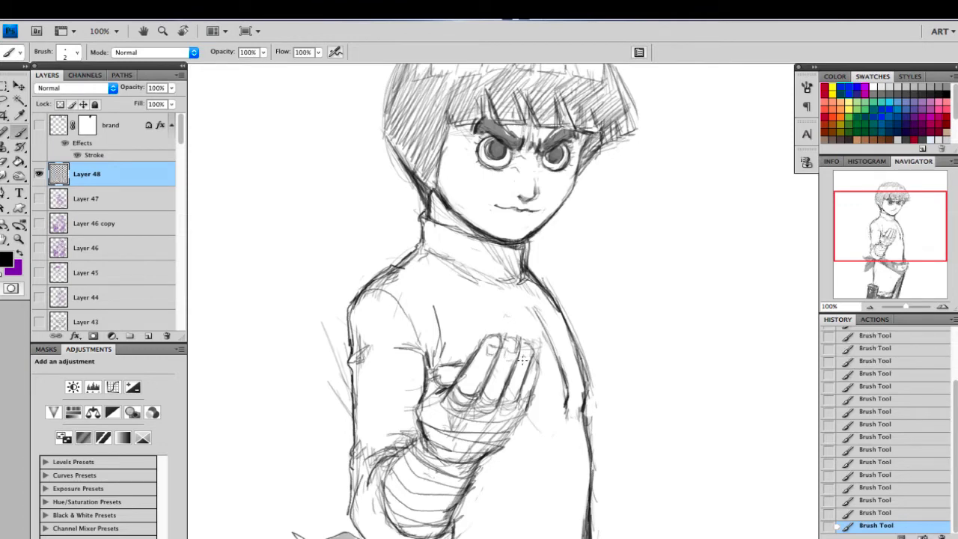
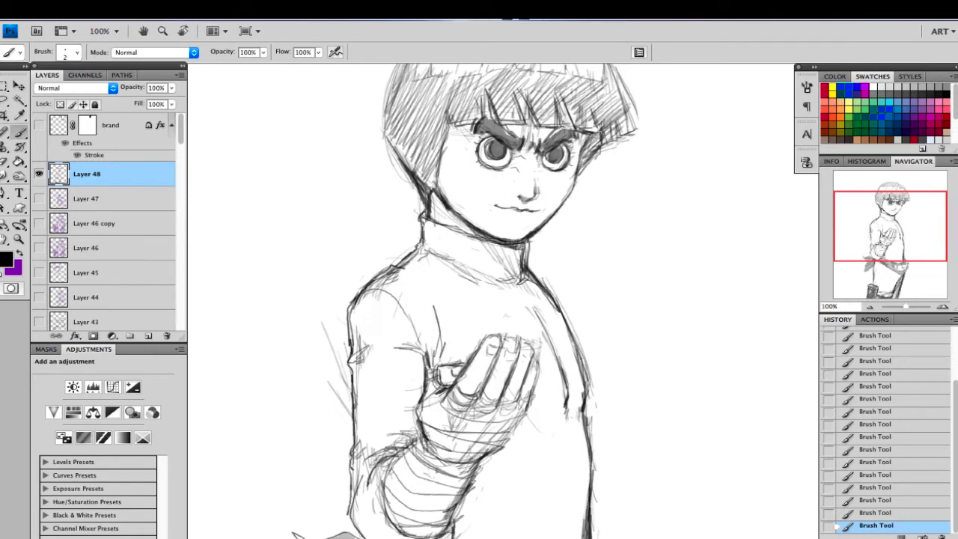
left_click_drag(435, 370, 443, 388)
mouse_move(436, 382)
left_mouse_down()
mouse_move(429, 391)
mouse_move(432, 383)
left_mouse_up()
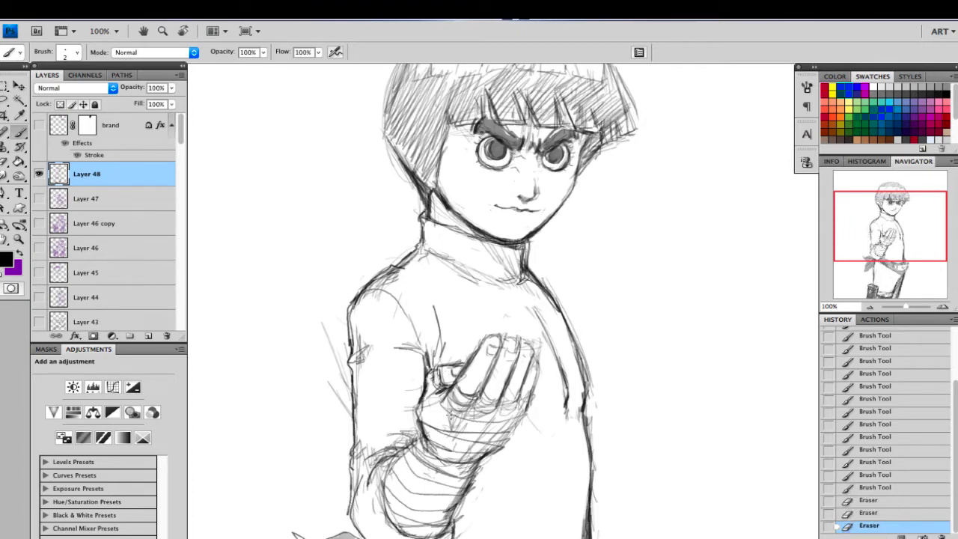
Step: Redraw the bandage wraps across the palm and wrist and darken the forearm's inner edge
mouse_move(436, 388)
left_mouse_down()
mouse_move(426, 411)
mouse_move(451, 432)
mouse_move(439, 391)
mouse_move(472, 431)
mouse_move(524, 410)
mouse_move(514, 425)
left_mouse_up()
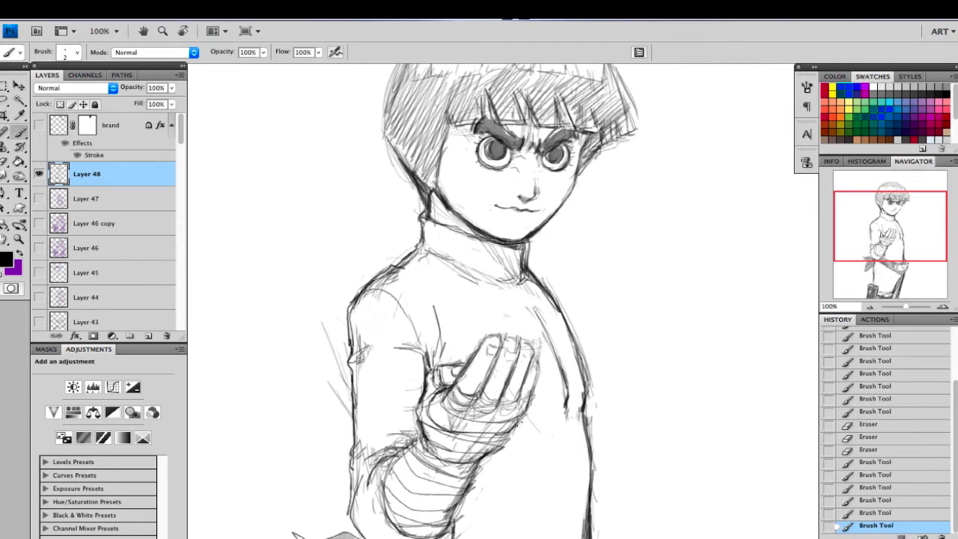
left_click_drag(508, 421, 512, 433)
left_click_drag(445, 388, 429, 397)
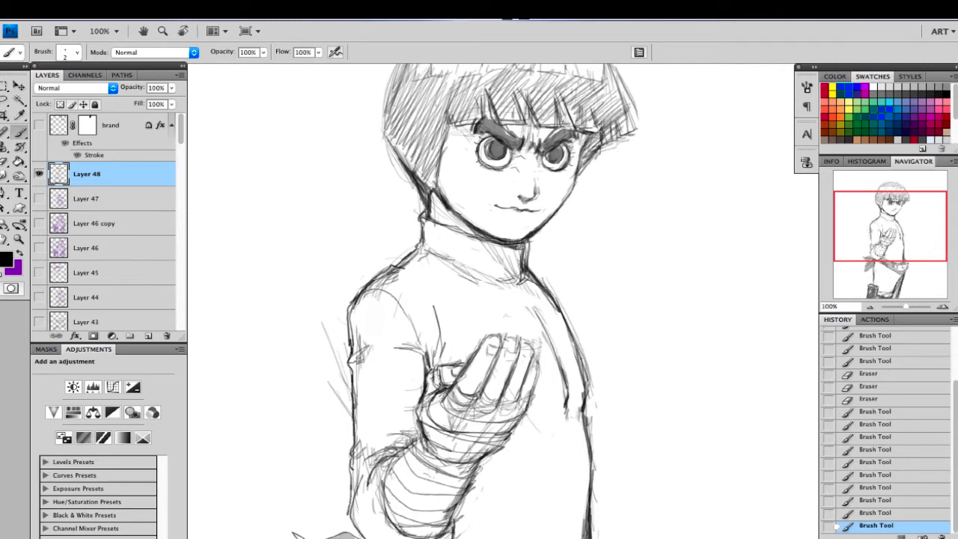
mouse_move(431, 453)
left_mouse_down()
mouse_move(457, 439)
mouse_move(506, 448)
left_mouse_up()
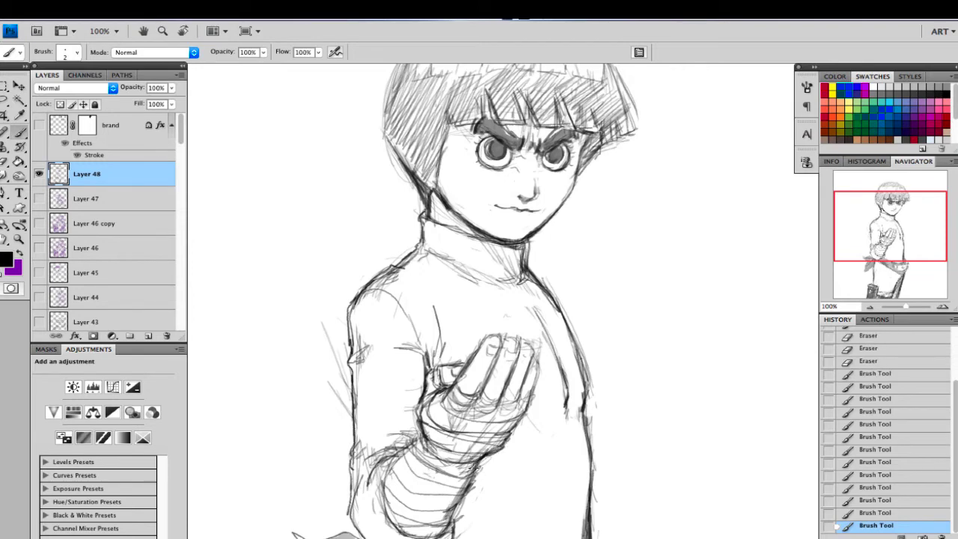
left_click_drag(474, 468, 477, 461)
left_click_drag(477, 461, 468, 473)
left_click_drag(435, 307, 426, 288)
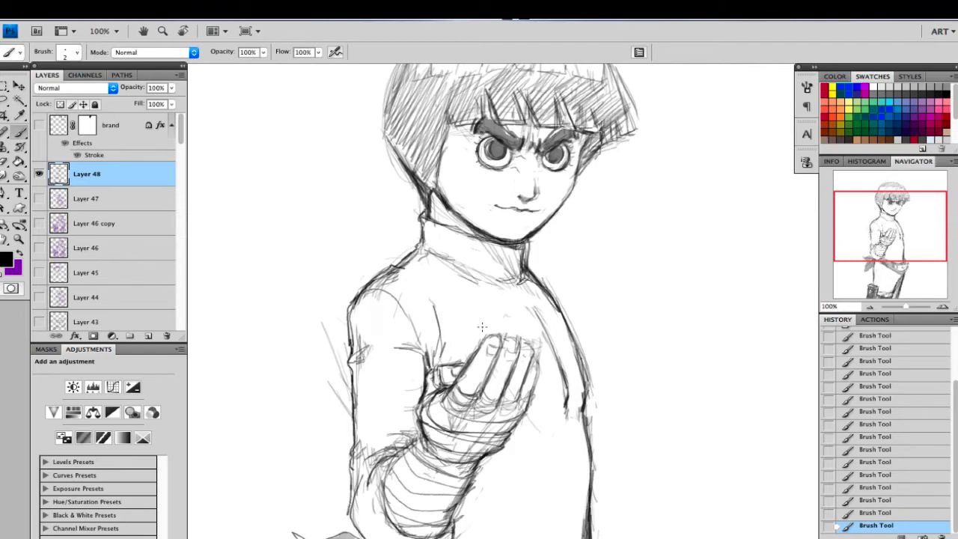
Step: Erase the rough overlapping lines along the near shoulder, sleeve and elbow, and at the far arm's inner line
mouse_move(416, 256)
left_mouse_down()
mouse_move(361, 296)
mouse_move(356, 316)
mouse_move(367, 350)
mouse_move(367, 457)
mouse_move(387, 454)
mouse_move(378, 458)
mouse_move(369, 441)
mouse_move(363, 449)
mouse_move(364, 506)
mouse_move(372, 482)
mouse_move(383, 526)
left_mouse_up()
left_click_drag(459, 523, 464, 531)
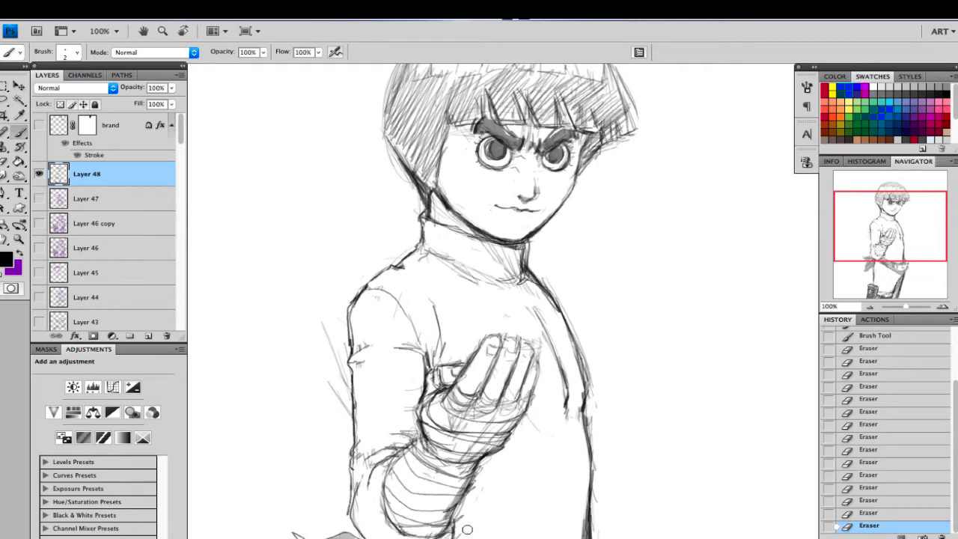
left_click_drag(567, 412, 565, 428)
Step: Touch up the hair's outline at the far-side tips and along the crown
left_click_drag(883, 248, 874, 230)
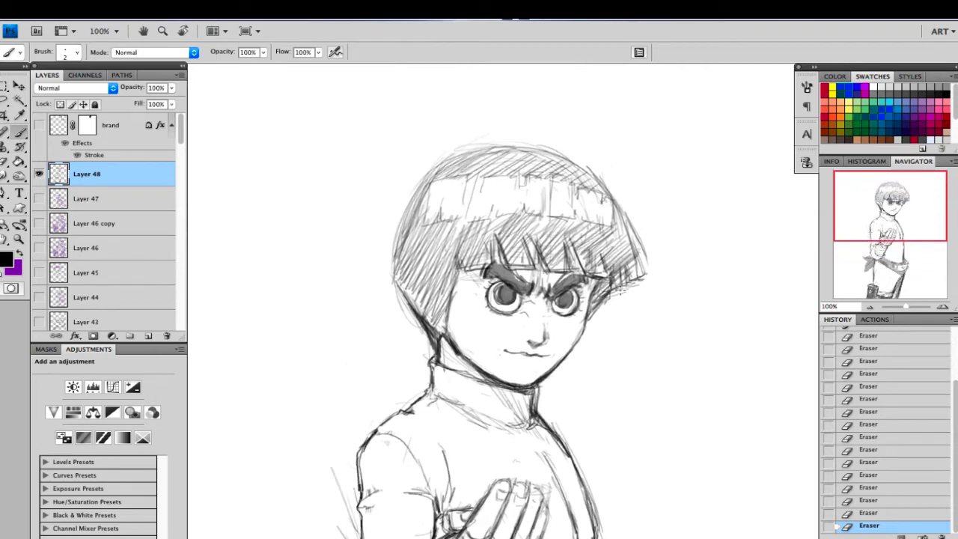
left_click_drag(622, 290, 611, 295)
mouse_move(620, 214)
left_mouse_down()
mouse_move(646, 265)
mouse_move(598, 177)
left_mouse_up()
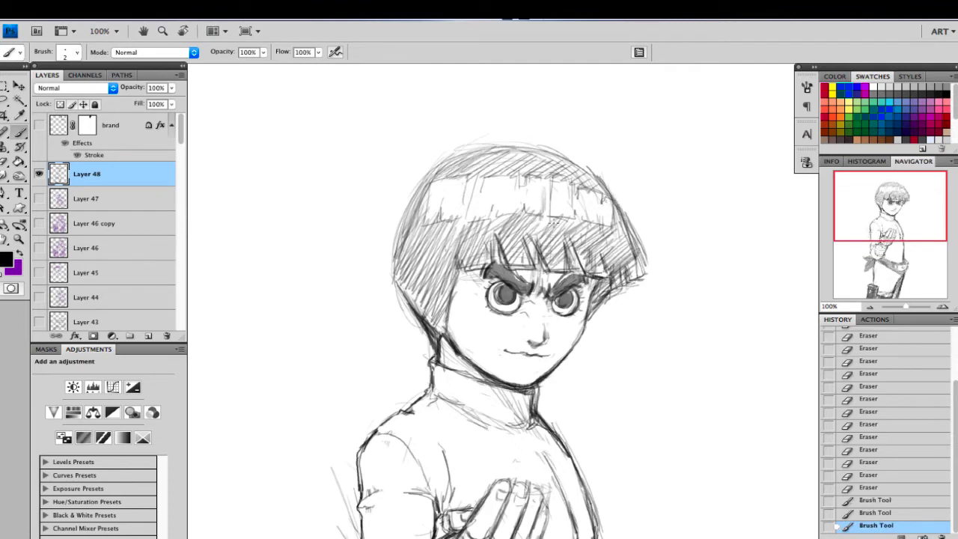
Step: Draw strand lines and light hatching across the hair's highlight band to break it into sections
left_click_drag(588, 220, 610, 217)
mouse_move(584, 185)
left_mouse_down()
mouse_move(603, 207)
mouse_move(608, 198)
mouse_move(601, 203)
left_mouse_up()
left_click_drag(612, 198, 611, 228)
left_click_drag(579, 186, 577, 198)
left_click_drag(551, 178, 545, 211)
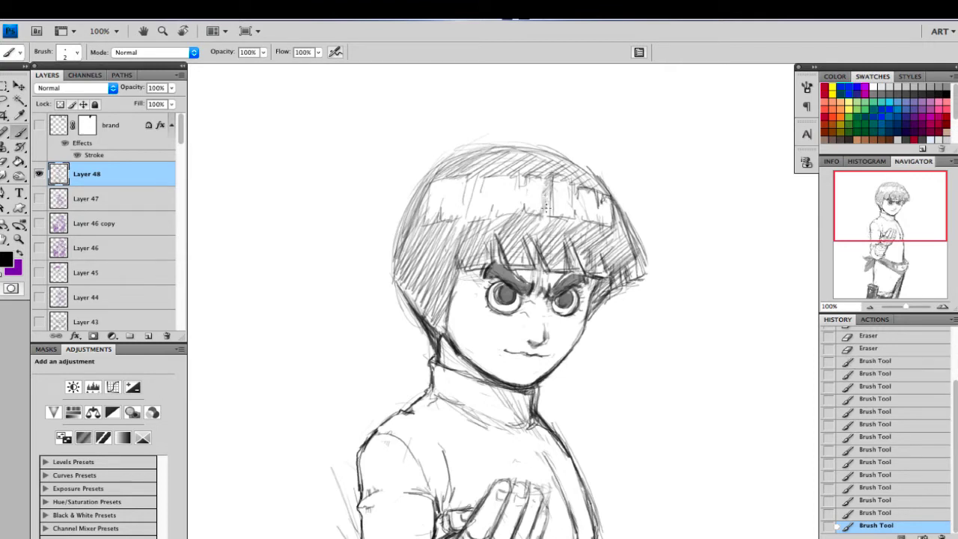
mouse_move(527, 177)
left_mouse_down()
mouse_move(524, 205)
mouse_move(490, 218)
left_mouse_up()
left_click_drag(471, 177, 467, 214)
left_click_drag(466, 180, 460, 223)
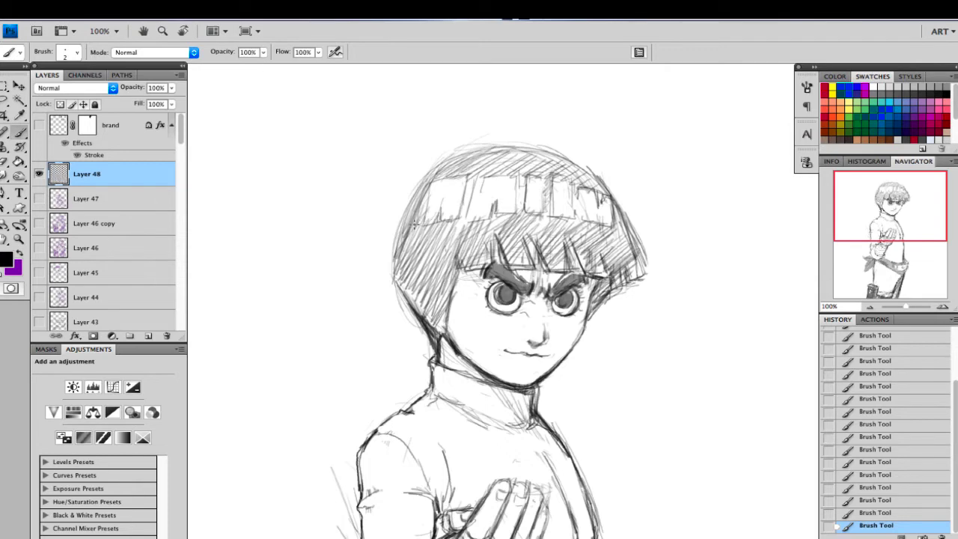
Step: Erase the stray construction lines outside the near upper arm
left_click_drag(892, 208, 881, 268)
left_click(871, 308)
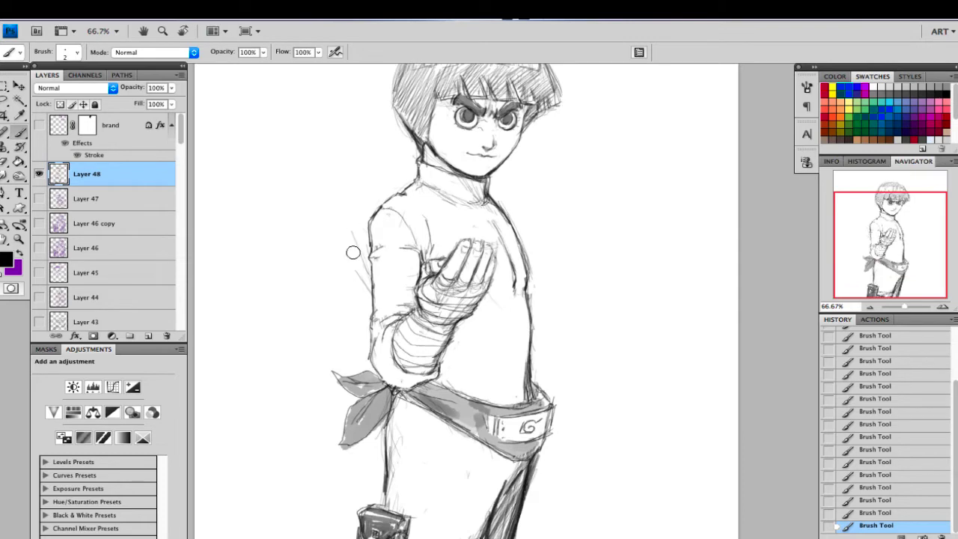
left_click_drag(353, 253, 358, 271)
Step: Try flat grey shading at 100% brush opacity over the near sleeve, collar, torso and trouser edges
left_click_drag(909, 227, 922, 204)
mouse_move(458, 271)
left_mouse_down()
mouse_move(494, 282)
mouse_move(430, 255)
mouse_move(490, 286)
mouse_move(439, 288)
mouse_move(432, 274)
mouse_move(397, 298)
mouse_move(392, 405)
mouse_move(403, 319)
mouse_move(410, 400)
mouse_move(414, 391)
mouse_move(417, 321)
mouse_move(399, 303)
mouse_move(386, 331)
mouse_move(387, 424)
mouse_move(401, 405)
mouse_move(393, 457)
mouse_move(396, 433)
mouse_move(402, 453)
mouse_move(426, 458)
mouse_move(415, 467)
mouse_move(435, 461)
mouse_move(397, 465)
left_mouse_up()
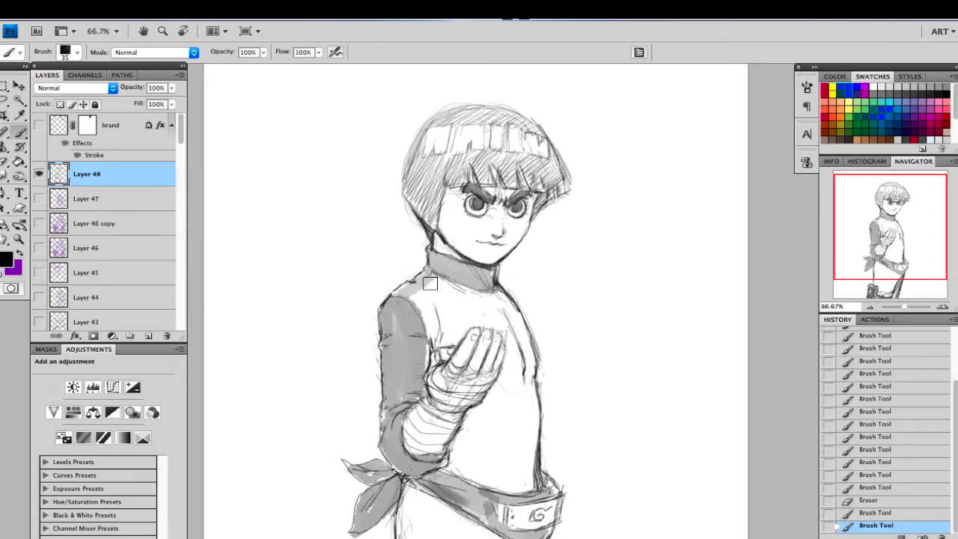
key("bracketright")
left_click(870, 307)
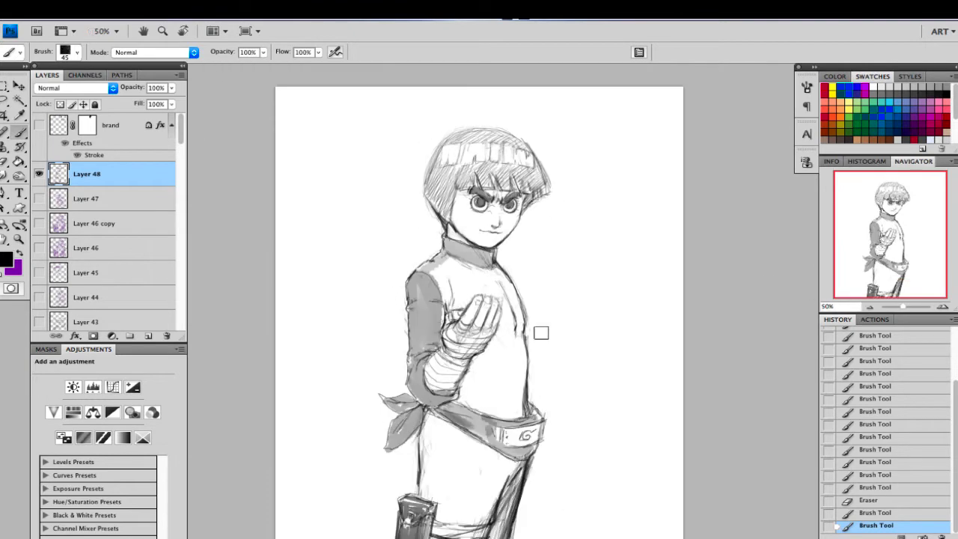
key("bracketright")
key("bracketright")
key("bracketright")
mouse_move(443, 278)
left_mouse_down()
mouse_move(451, 303)
mouse_move(443, 269)
mouse_move(468, 298)
mouse_move(466, 267)
mouse_move(504, 302)
mouse_move(503, 286)
mouse_move(519, 346)
mouse_move(509, 317)
mouse_move(496, 363)
mouse_move(504, 338)
mouse_move(472, 380)
mouse_move(477, 369)
mouse_move(471, 389)
mouse_move(493, 403)
mouse_move(475, 399)
mouse_move(504, 411)
mouse_move(510, 342)
mouse_move(489, 399)
mouse_move(513, 344)
mouse_move(515, 402)
mouse_move(483, 396)
mouse_move(479, 366)
mouse_move(470, 389)
mouse_move(493, 406)
mouse_move(465, 394)
mouse_move(417, 399)
mouse_move(456, 441)
mouse_move(454, 425)
mouse_move(439, 441)
mouse_move(429, 421)
mouse_move(428, 476)
mouse_move(438, 427)
mouse_move(481, 453)
mouse_move(441, 425)
mouse_move(510, 467)
mouse_move(492, 502)
mouse_move(490, 468)
left_mouse_up()
key("bracketleft")
key("bracketleft")
key("bracketright")
key("bracketright")
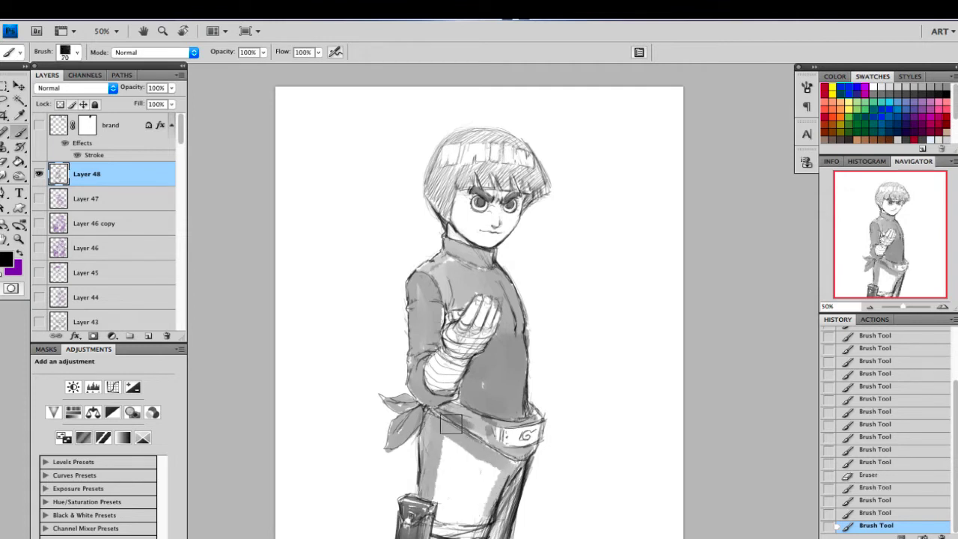
Step: Undo the full-opacity grey shading on the outfit
key("super+z")
key("ctrl+alt+z")
key("ctrl+alt+z")
key("ctrl+alt+z")
key("ctrl+alt+z")
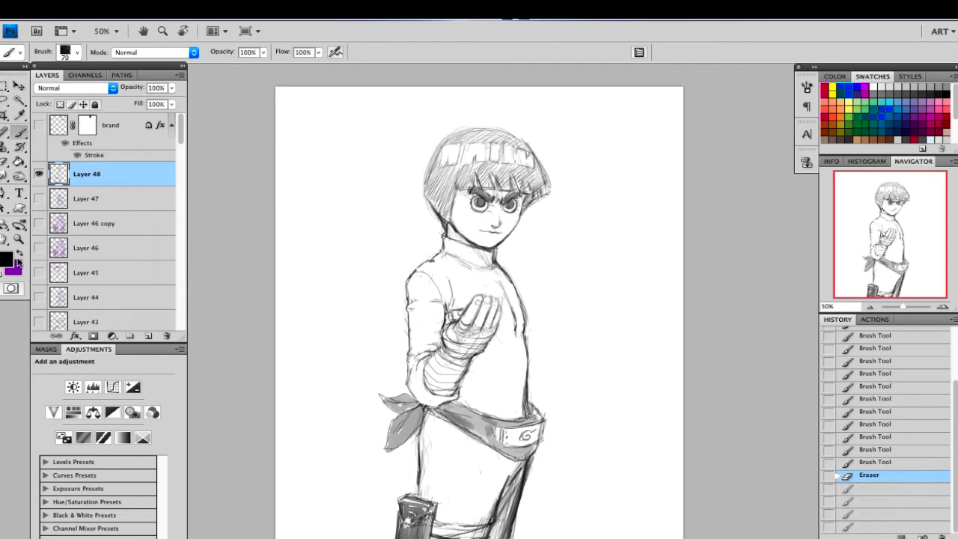
Step: Set the brush opacity to 51% and shade the collar, torso, near sleeve and trousers in light grey
left_click(263, 52)
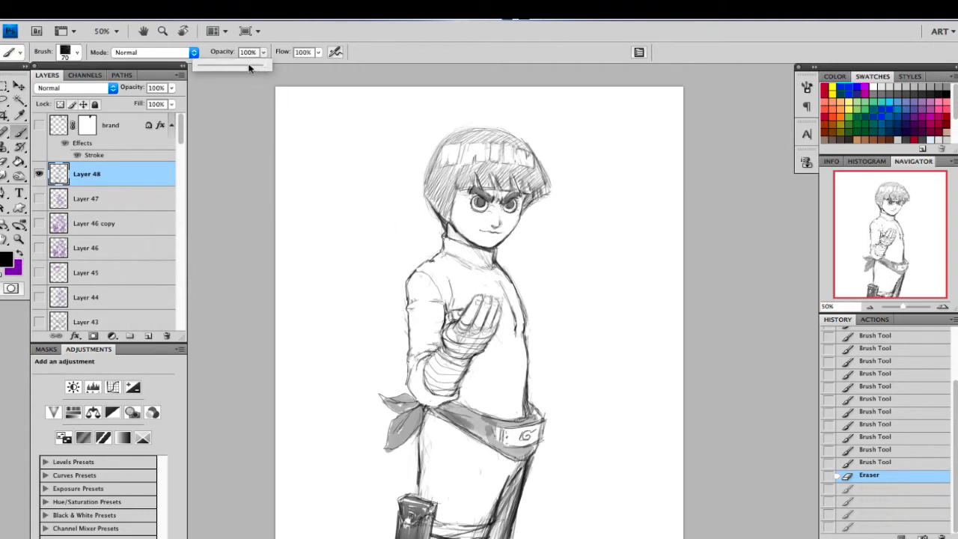
left_click(231, 66)
key("[")
key("[")
mouse_move(479, 258)
left_mouse_down()
mouse_move(458, 246)
mouse_move(509, 282)
mouse_move(455, 258)
mouse_move(431, 273)
mouse_move(419, 320)
mouse_move(423, 358)
mouse_move(433, 300)
mouse_move(457, 294)
mouse_move(447, 268)
mouse_move(444, 302)
mouse_move(461, 277)
mouse_move(468, 295)
mouse_move(472, 276)
mouse_move(505, 300)
mouse_move(509, 357)
mouse_move(505, 323)
mouse_move(471, 386)
mouse_move(489, 411)
mouse_move(503, 354)
mouse_move(515, 400)
mouse_move(485, 399)
mouse_move(503, 410)
mouse_move(469, 396)
left_mouse_up()
key("]")
key("]")
key("]")
key("bracketleft")
key("bracketleft")
mouse_move(420, 358)
left_mouse_down()
mouse_move(424, 396)
mouse_move(418, 386)
mouse_move(496, 414)
mouse_move(443, 446)
mouse_move(428, 417)
mouse_move(432, 493)
mouse_move(455, 521)
mouse_move(444, 457)
mouse_move(446, 506)
mouse_move(461, 518)
mouse_move(453, 425)
mouse_move(445, 434)
mouse_move(473, 457)
mouse_move(509, 468)
mouse_move(486, 515)
mouse_move(476, 459)
mouse_move(494, 510)
mouse_move(514, 478)
mouse_move(472, 460)
mouse_move(480, 500)
left_mouse_up()
Step: Layer darker grey with a size 20 brush along the outfit's chest and sleeve folds, beside the forearm and below the belt
key("[")
key("[")
key("[")
key("[")
key("[")
key("[")
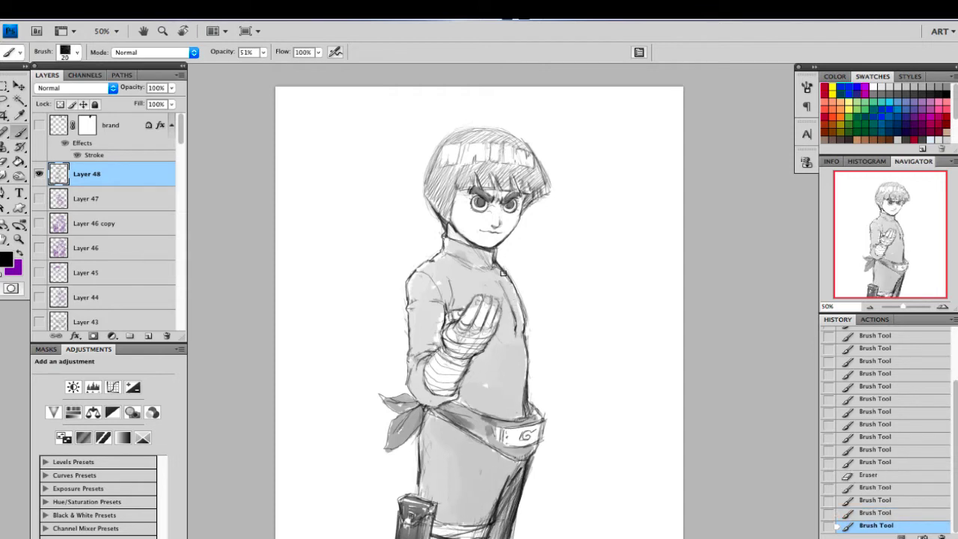
mouse_move(503, 274)
left_mouse_down()
mouse_move(517, 335)
mouse_move(500, 363)
left_mouse_up()
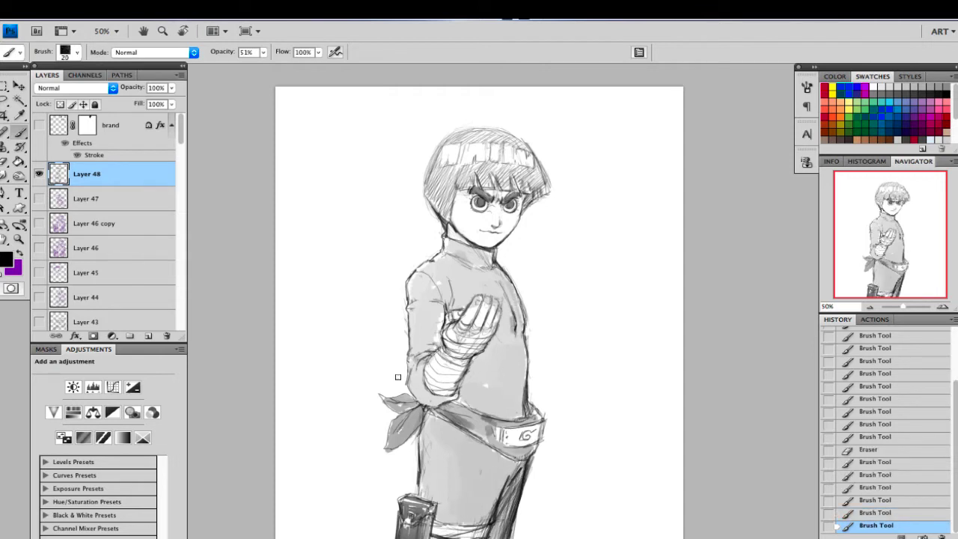
mouse_move(440, 295)
left_mouse_down()
mouse_move(437, 317)
mouse_move(437, 362)
mouse_move(423, 347)
mouse_move(415, 414)
mouse_move(469, 404)
mouse_move(454, 401)
mouse_move(480, 355)
mouse_move(454, 422)
mouse_move(458, 401)
mouse_move(430, 435)
mouse_move(425, 423)
mouse_move(439, 420)
mouse_move(427, 486)
left_mouse_up()
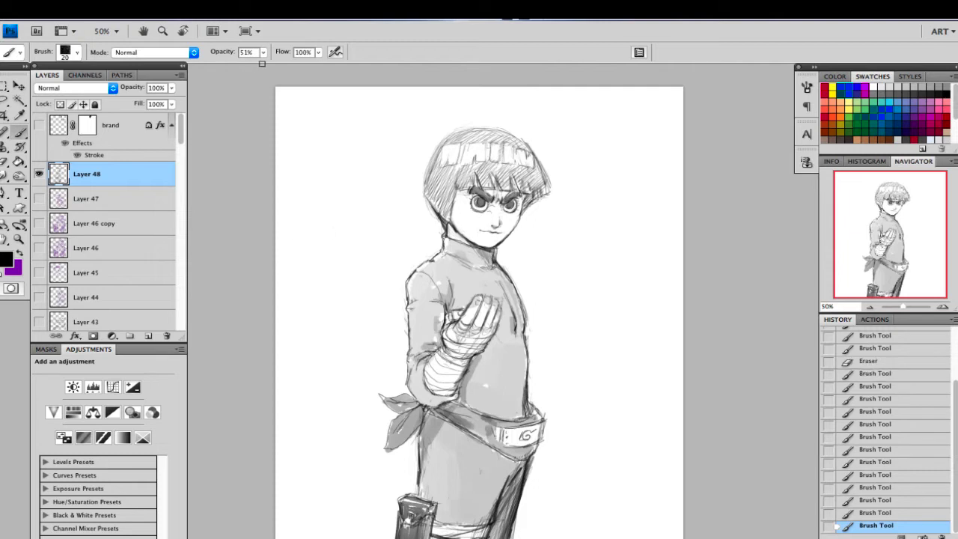
Step: Restore the brush opacity to 100% and erase the grey spill from the fingertips, fingers and forearm bandages
left_click_drag(264, 53, 422, 143)
key("bracketleft")
key("bracketleft")
left_click(941, 307)
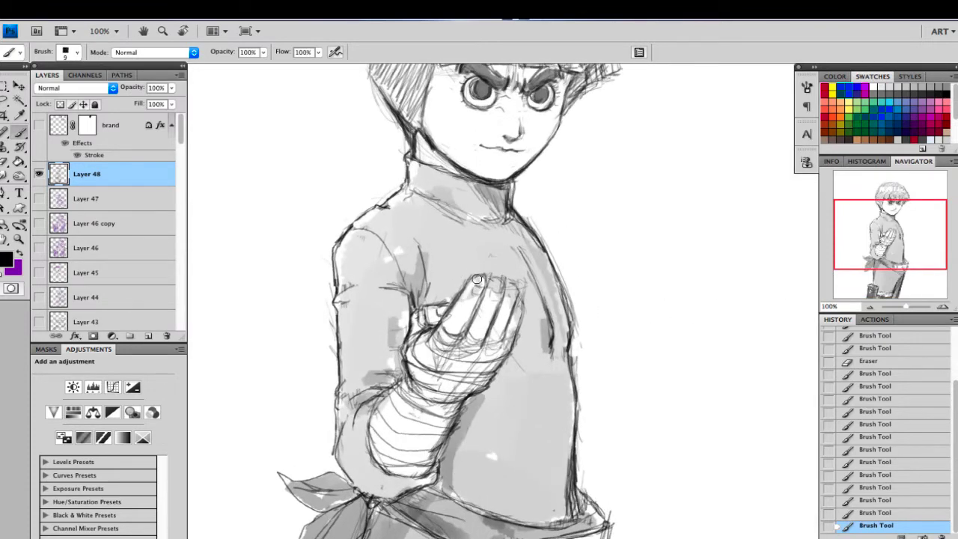
left_click_drag(477, 289, 485, 286)
left_click_drag(487, 286, 513, 290)
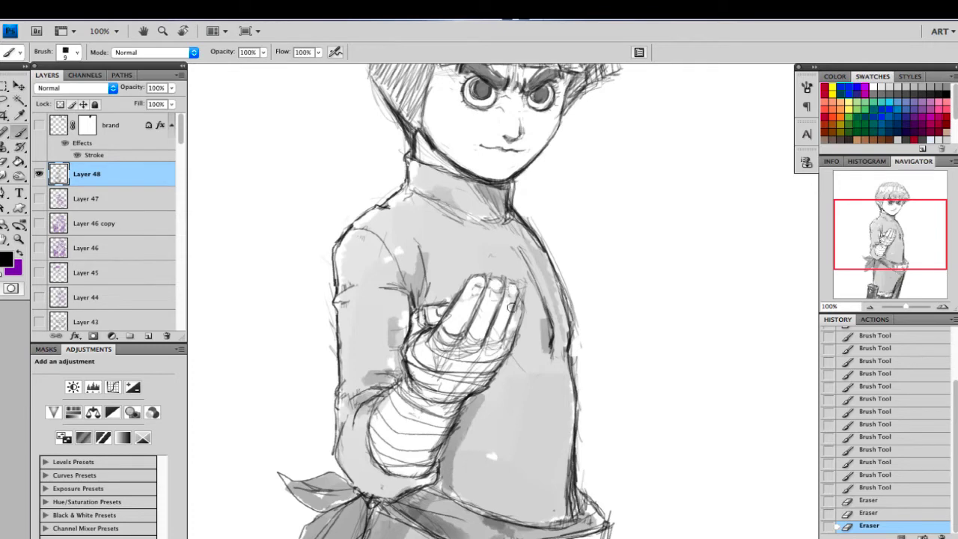
left_click(508, 330)
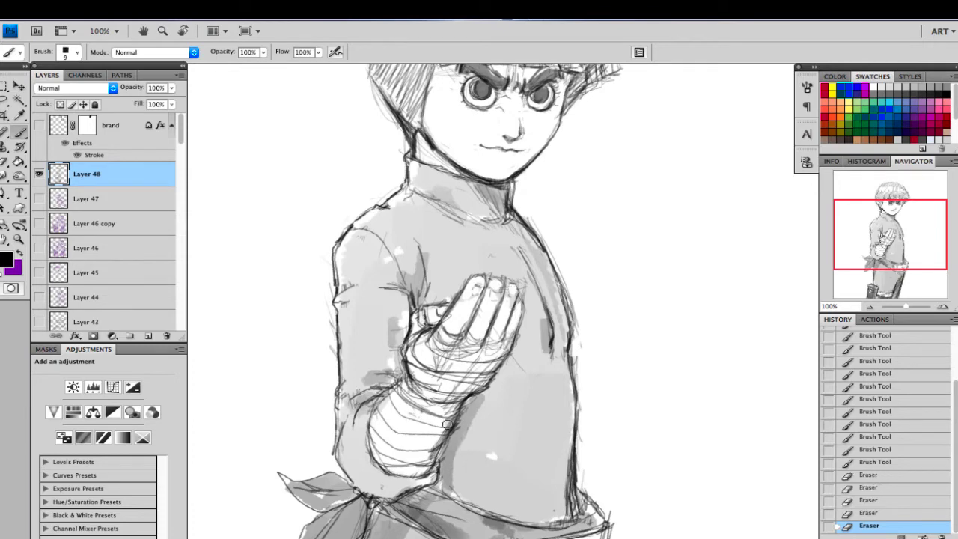
left_click(415, 469)
left_click(419, 409)
Step: Darken the inner ends of both eyebrows and add frown lines between them with a size 4 brush
left_click_drag(898, 255, 895, 235)
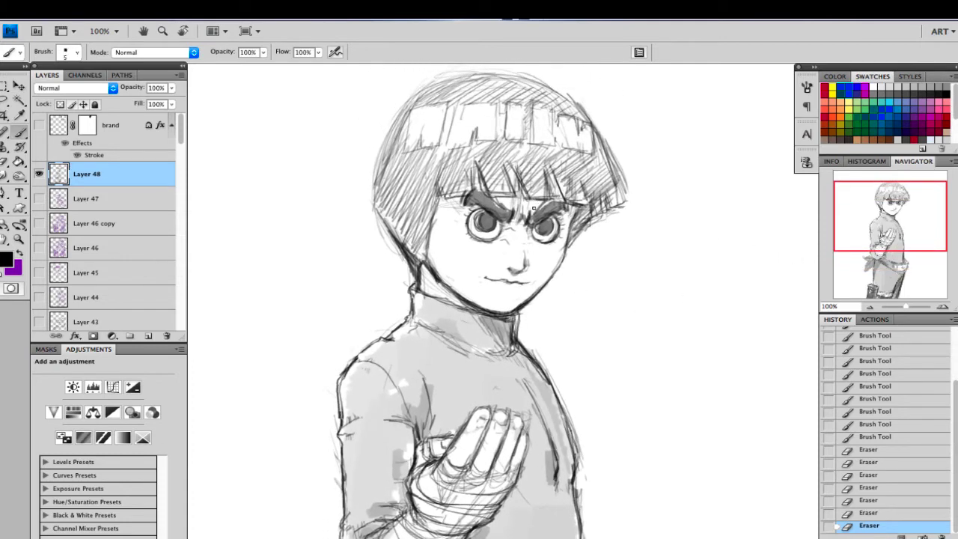
key("[")
left_click_drag(534, 209, 530, 216)
left_click_drag(535, 209, 511, 219)
left_click_drag(493, 202, 477, 193)
left_click(503, 220)
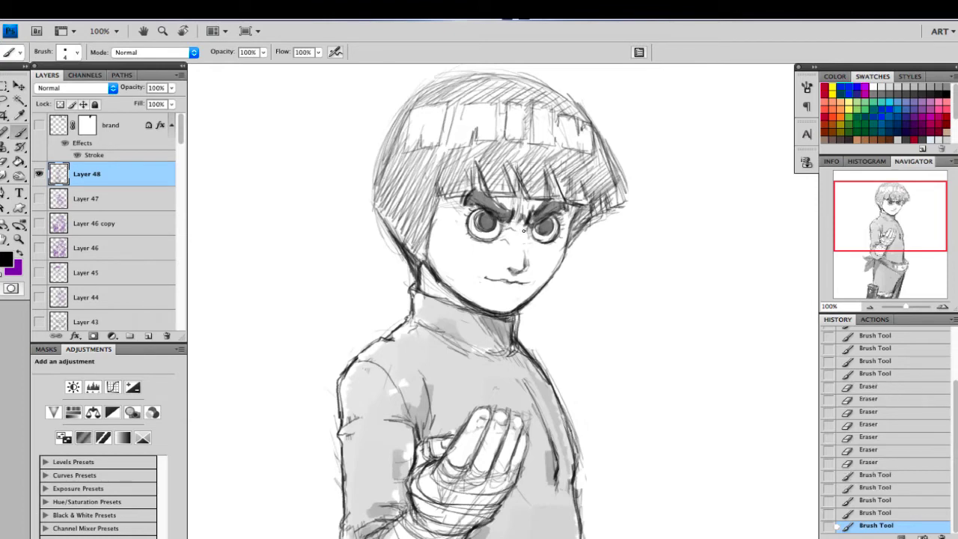
left_click(503, 221)
Step: Try painting darker pupils inside both eyes, and undo the last strokes
left_click(481, 215)
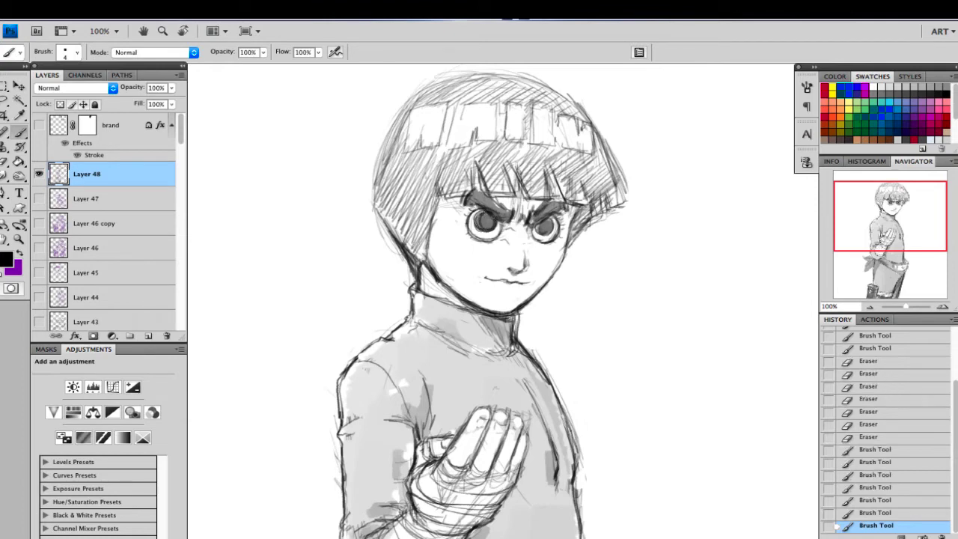
left_click_drag(483, 223, 546, 229)
key("super+z")
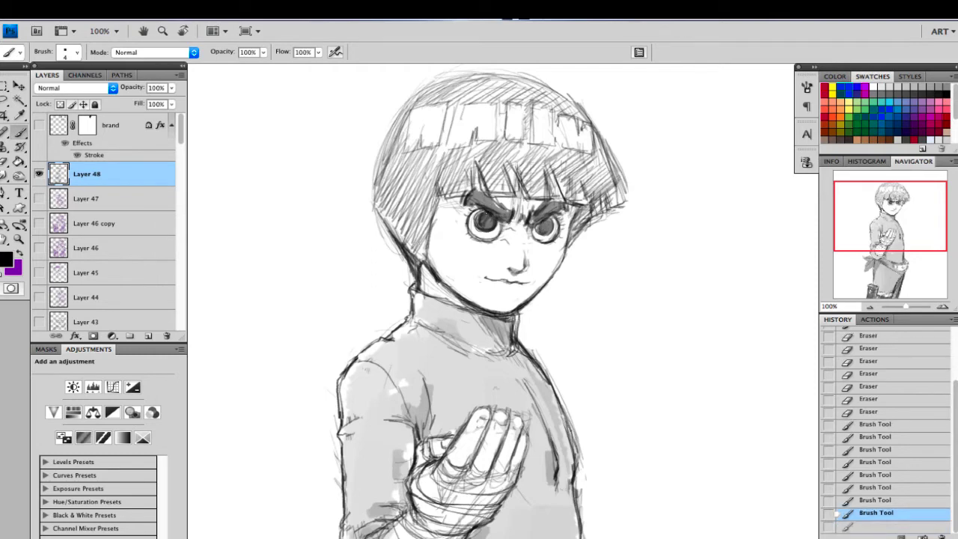
key("ctrl+alt+z")
Step: Sample the iris grey and repaint the irises of both eyes with it
key("x")
left_click(484, 223, "alt")
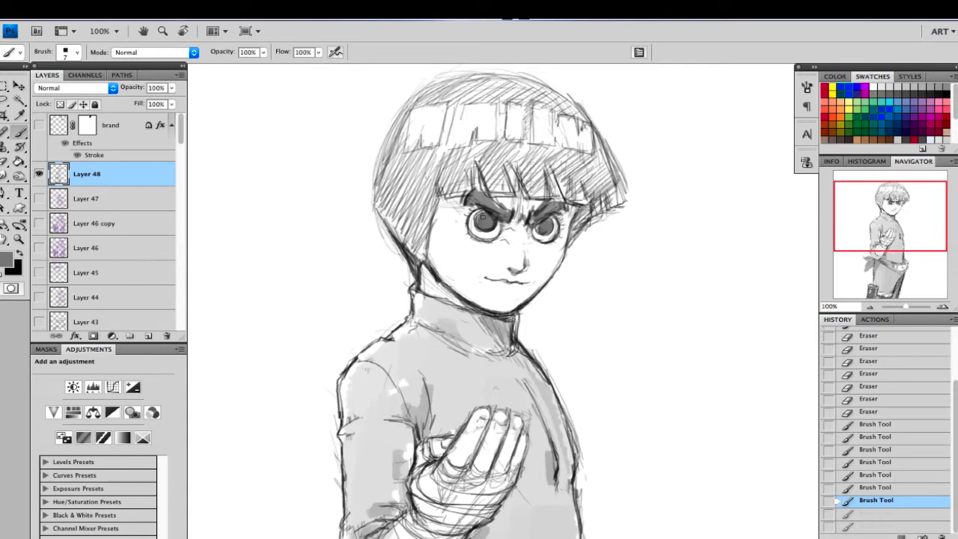
left_click(548, 227)
left_click(545, 228)
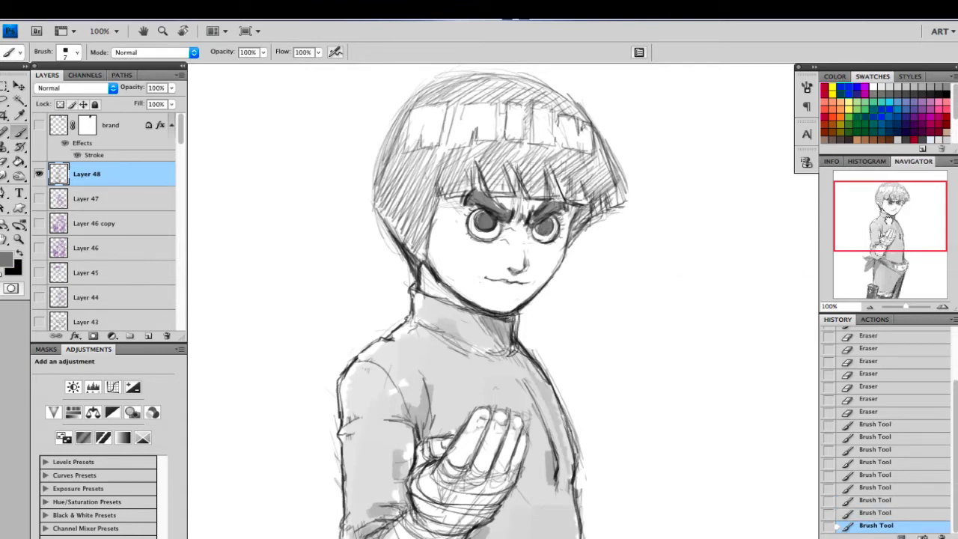
Step: Clean up and redraw in black the hair's inner edge beside the near cheek
scroll(555, 328, "right", 1)
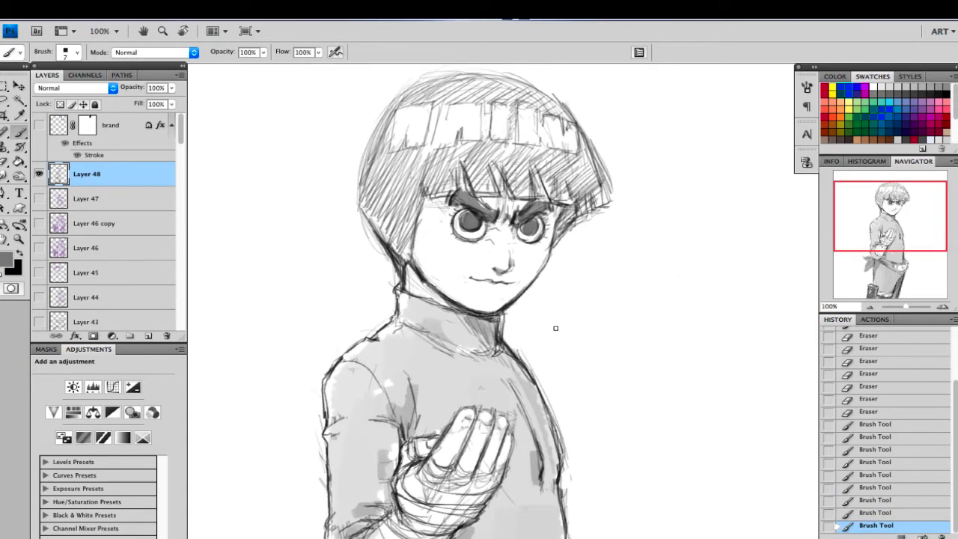
left_click(495, 284)
left_click_drag(410, 249, 412, 241)
mouse_move(413, 238)
left_mouse_down()
mouse_move(418, 224)
mouse_move(412, 233)
left_mouse_up()
key("x")
left_click_drag(419, 199, 405, 259)
left_click_drag(413, 236, 406, 261)
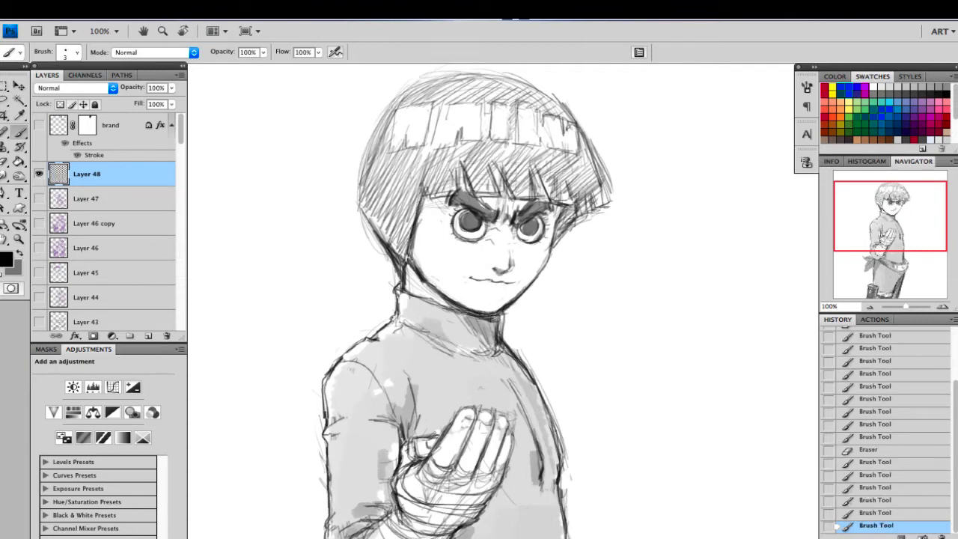
Step: Darken the outline and hatching of the near-side hair, extending the hatching to the start of the fringe
left_click_drag(375, 232, 389, 250)
left_click_drag(365, 211, 399, 271)
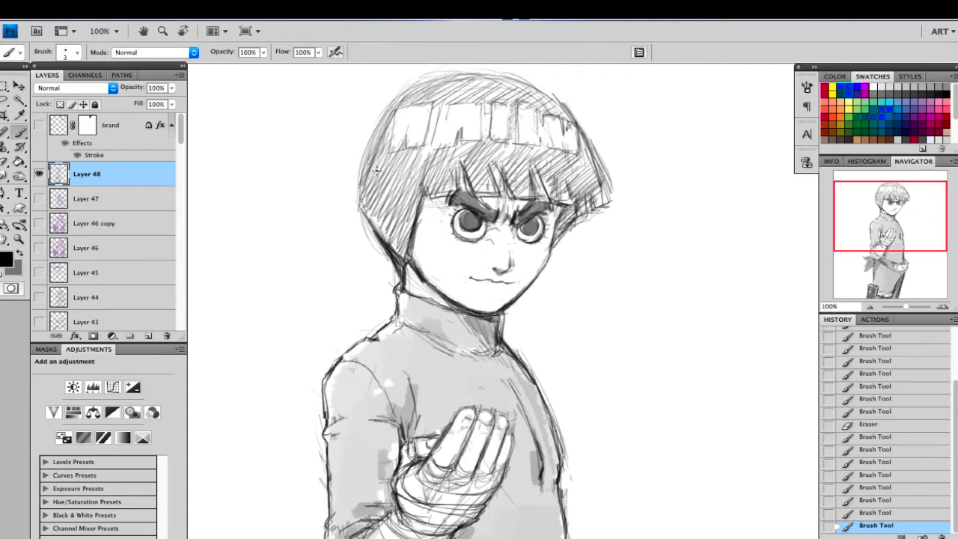
left_click_drag(378, 170, 372, 202)
mouse_move(389, 146)
left_mouse_down()
mouse_move(375, 210)
mouse_move(411, 148)
mouse_move(388, 224)
mouse_move(404, 259)
left_mouse_up()
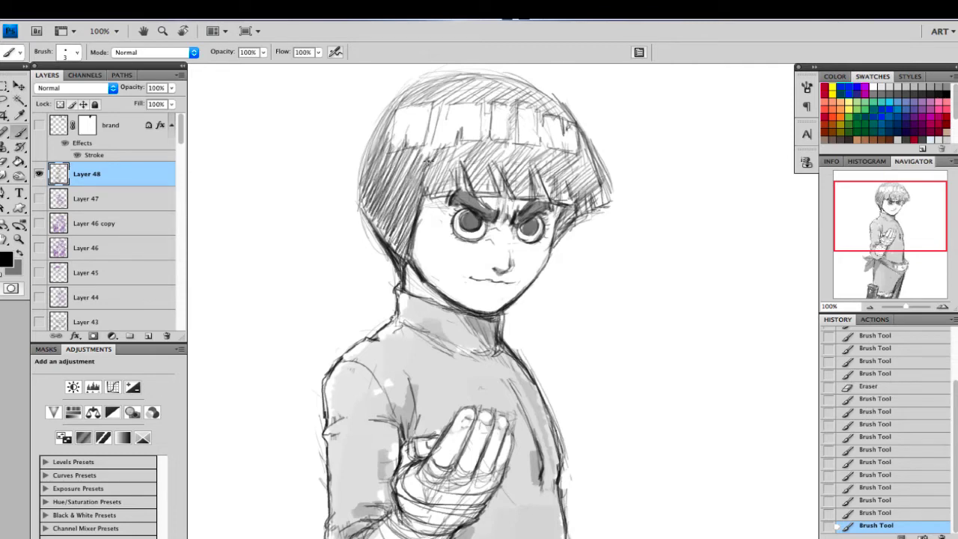
mouse_move(428, 161)
left_mouse_down()
mouse_move(460, 169)
mouse_move(451, 187)
left_mouse_up()
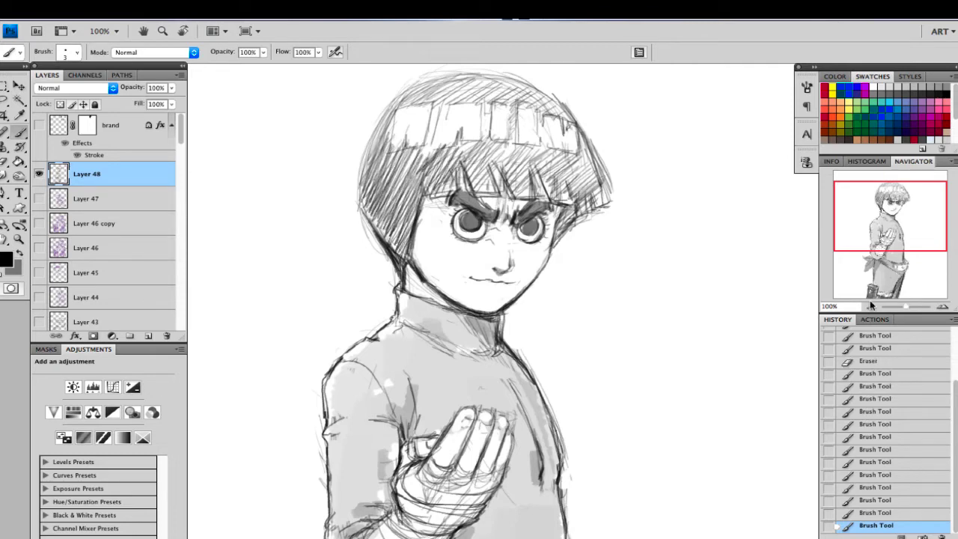
Step: Darken the far leg's shading and draw a horizontal line behind the hips on both sides as the floor's back edge
left_click(871, 306)
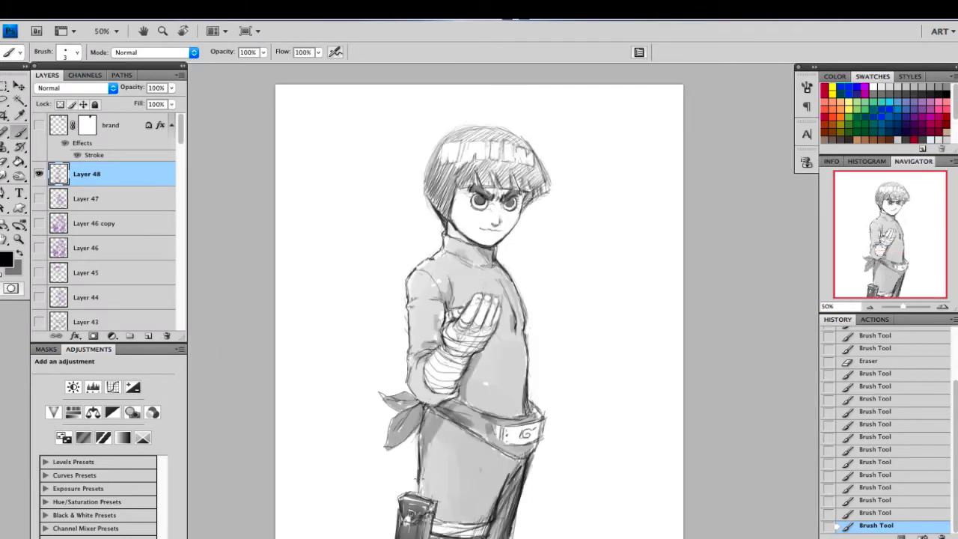
left_click_drag(527, 471, 514, 497)
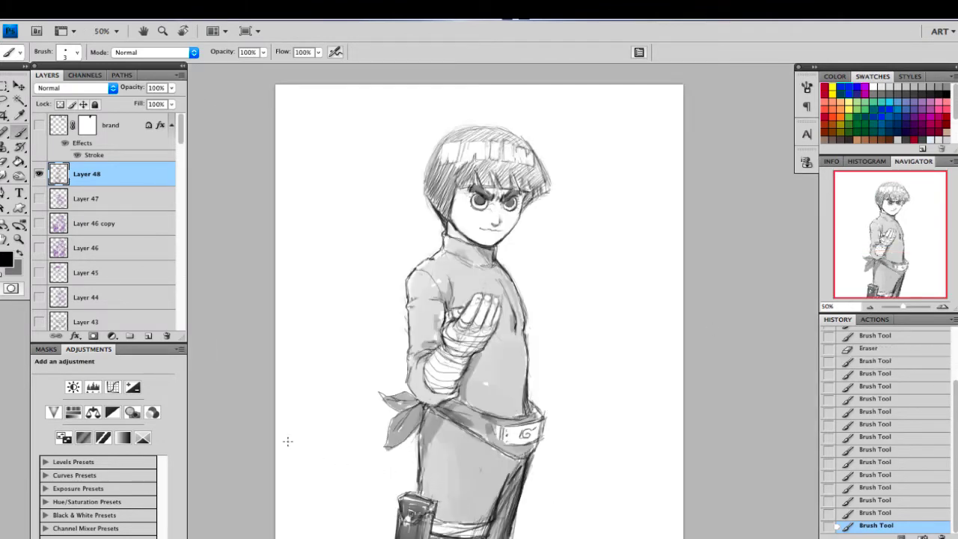
left_click_drag(289, 441, 371, 442)
left_click_drag(564, 444, 688, 446)
key("super+z")
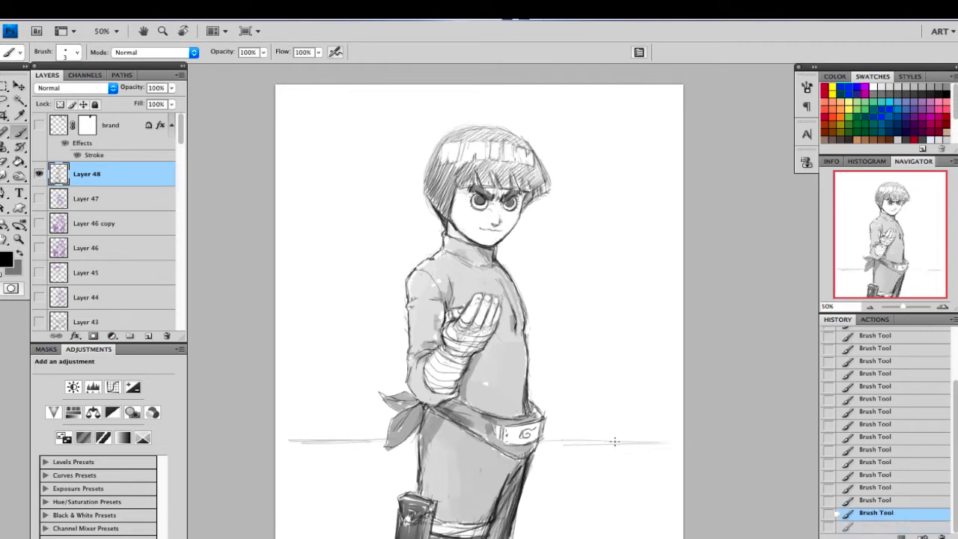
left_click_drag(556, 439, 682, 442)
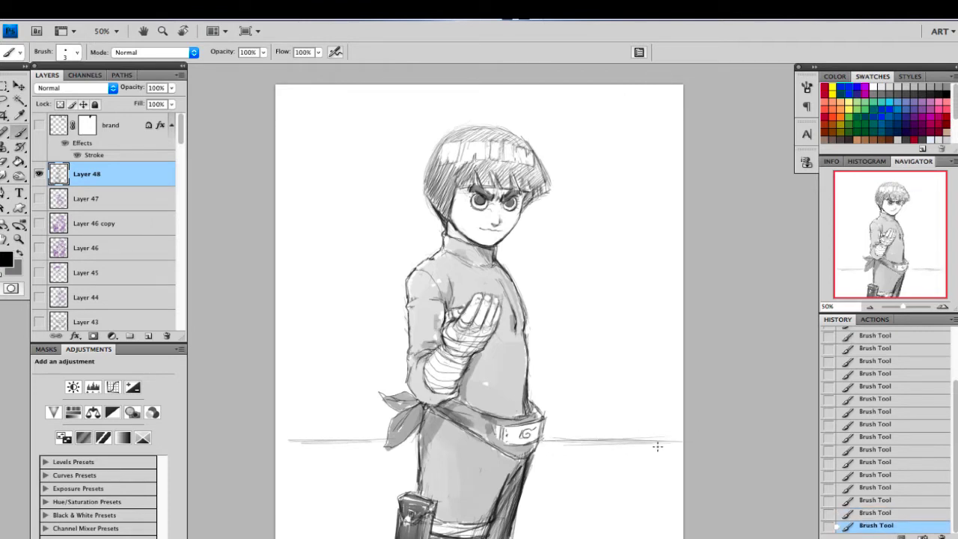
Step: Draw diagonal floor perspective lines on both sides of the figure, spreading from the floor's back edge toward the viewer
left_click_drag(285, 478, 364, 447)
left_click_drag(588, 458, 670, 518)
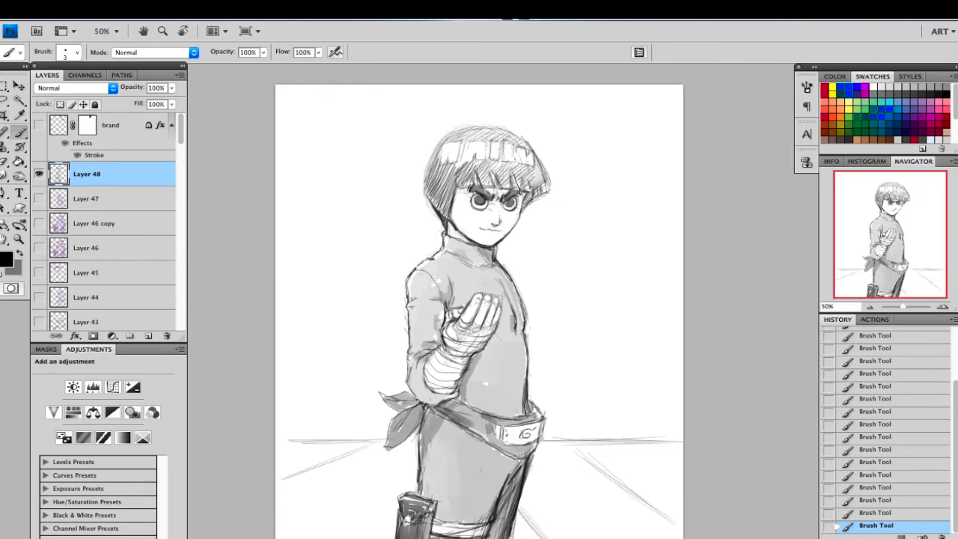
key("alt+super+z")
key("alt+super+z")
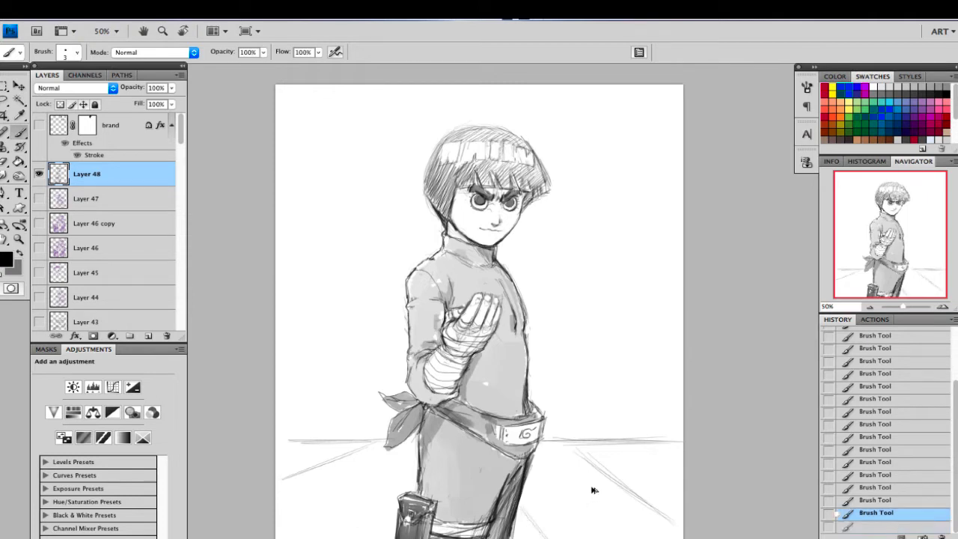
left_click_drag(567, 442, 683, 533)
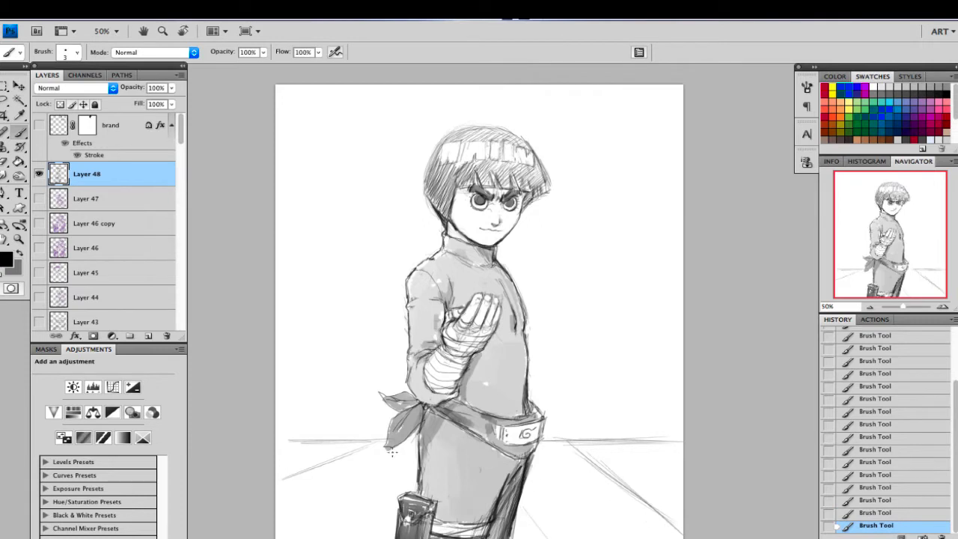
key("alt+super+z")
key("alt+super+z")
left_click_drag(572, 445, 676, 523)
left_click_drag(372, 444, 248, 507)
left_click_drag(337, 457, 276, 492)
left_click_drag(373, 442, 295, 478)
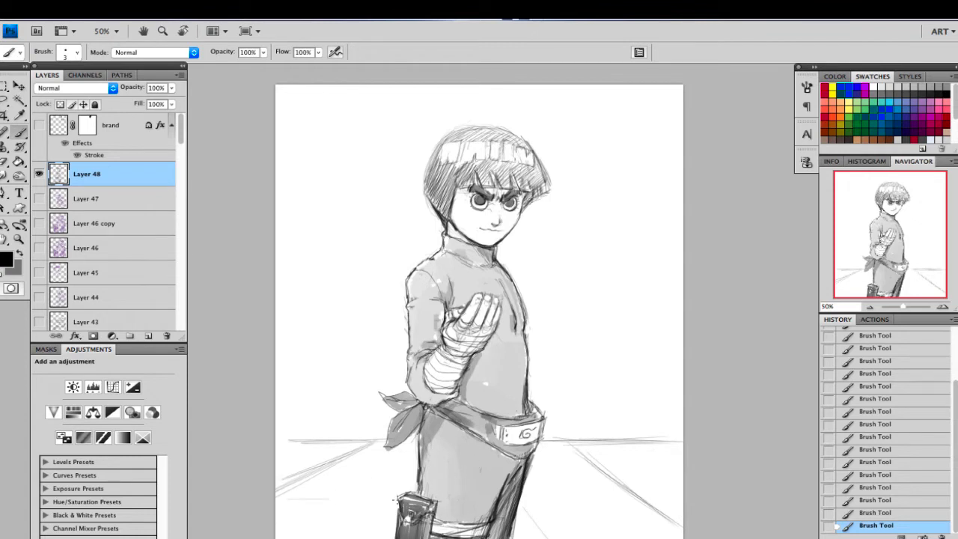
Step: Draw a second horizontal floor line at pouch height across both sides of the figure
mouse_move(286, 499)
left_mouse_down()
mouse_move(386, 498)
mouse_move(372, 498)
left_mouse_up()
left_click_drag(523, 499, 606, 505)
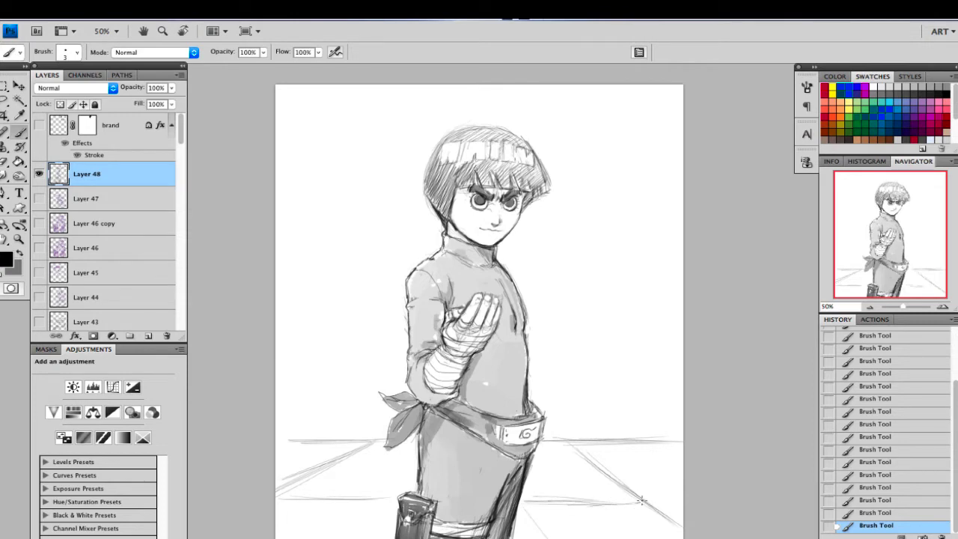
left_click_drag(653, 501, 685, 499)
Step: Sketch light vertical wall lines and small hatch marks behind the figure on both sides
left_click_drag(581, 349, 579, 406)
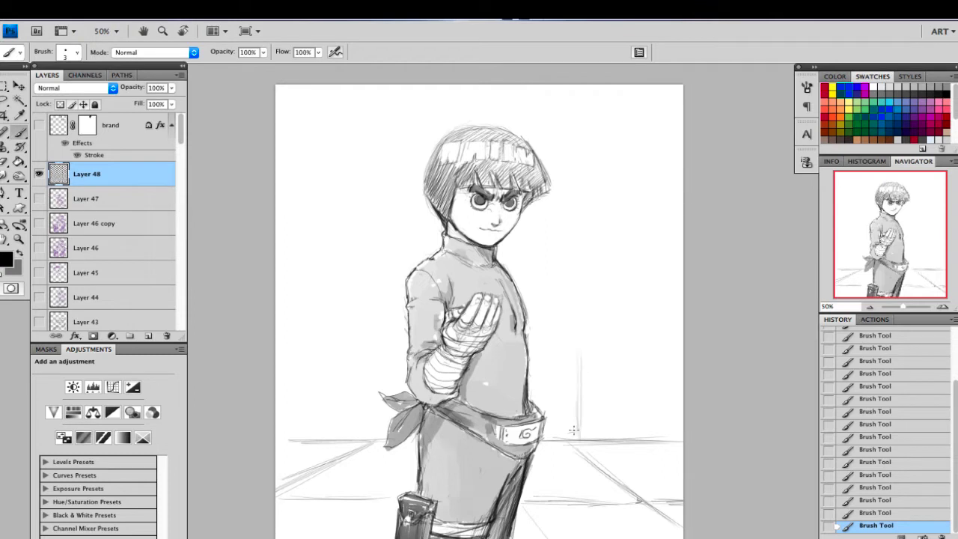
mouse_move(647, 420)
left_mouse_down()
mouse_move(652, 444)
mouse_move(653, 254)
mouse_move(658, 422)
left_mouse_up()
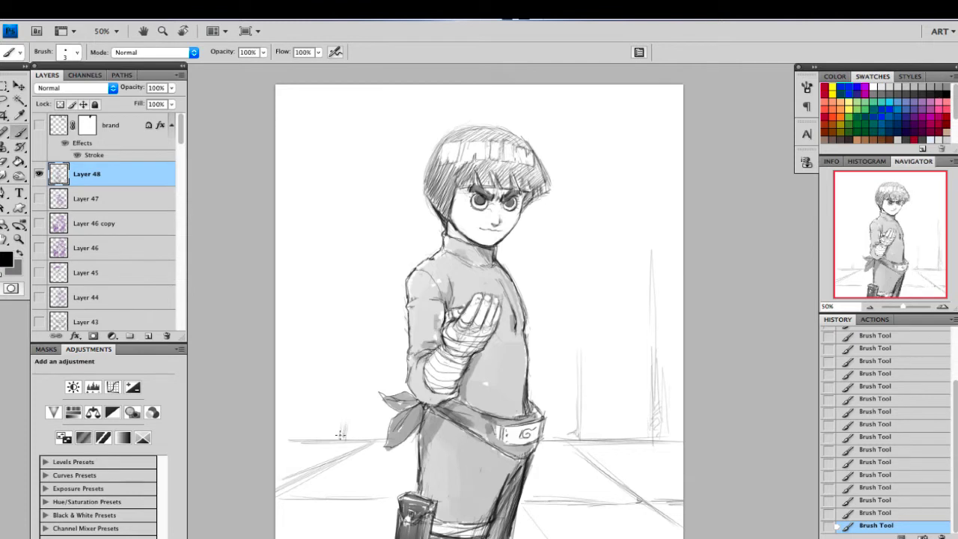
left_click_drag(340, 434, 353, 383)
left_click_drag(324, 196, 327, 223)
Step: Try light strokes on the wall on the figure's near-arm side, and undo them
left_click_drag(301, 255, 330, 303)
key("ctrl+alt+z")
key("ctrl+alt+z")
key("ctrl+alt+z")
key("ctrl+alt+z")
key("ctrl+alt+z")
key("ctrl+alt+z")
key("ctrl+alt+z")
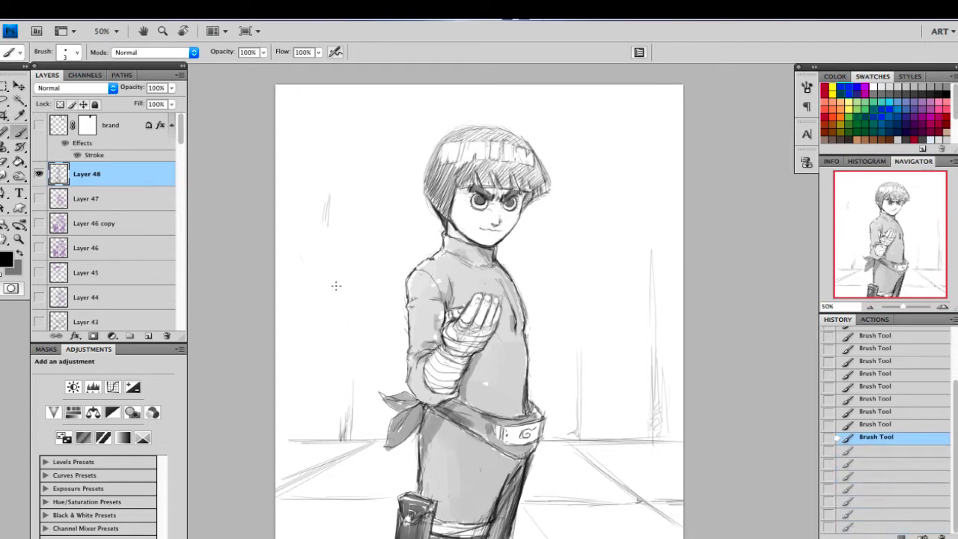
Step: Draw a horizontal wall line at shoulder height behind the figure on both sides
mouse_move(358, 282)
left_mouse_down()
mouse_move(284, 282)
mouse_move(378, 283)
left_mouse_up()
left_click_drag(317, 280, 395, 279)
mouse_move(547, 289)
left_mouse_down()
mouse_move(660, 287)
mouse_move(554, 289)
mouse_move(616, 292)
left_mouse_up()
left_click_drag(517, 283, 692, 282)
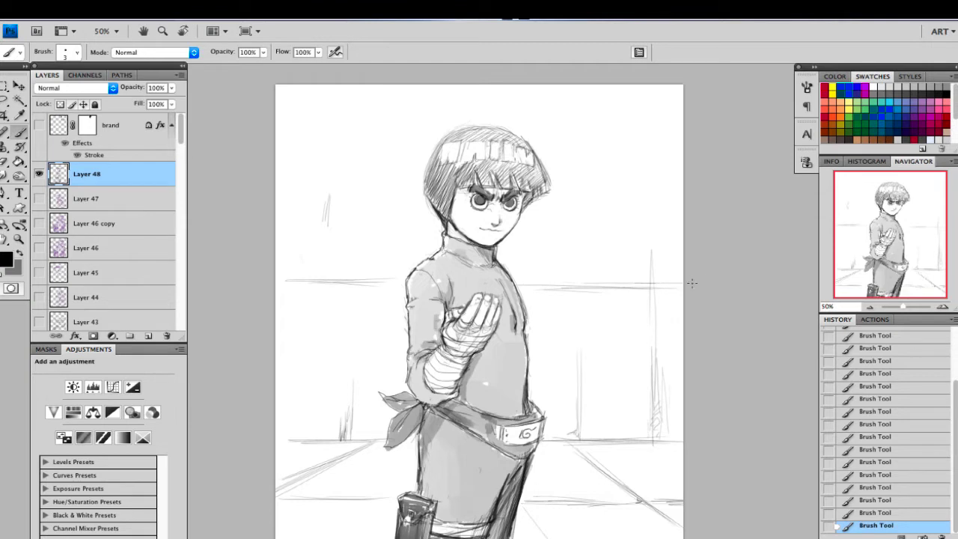
Step: Add short hatch marks above the shoulder-height wall line and diagonal crack strokes on the wall on both sides
left_click_drag(569, 285, 578, 271)
left_click_drag(664, 278, 668, 256)
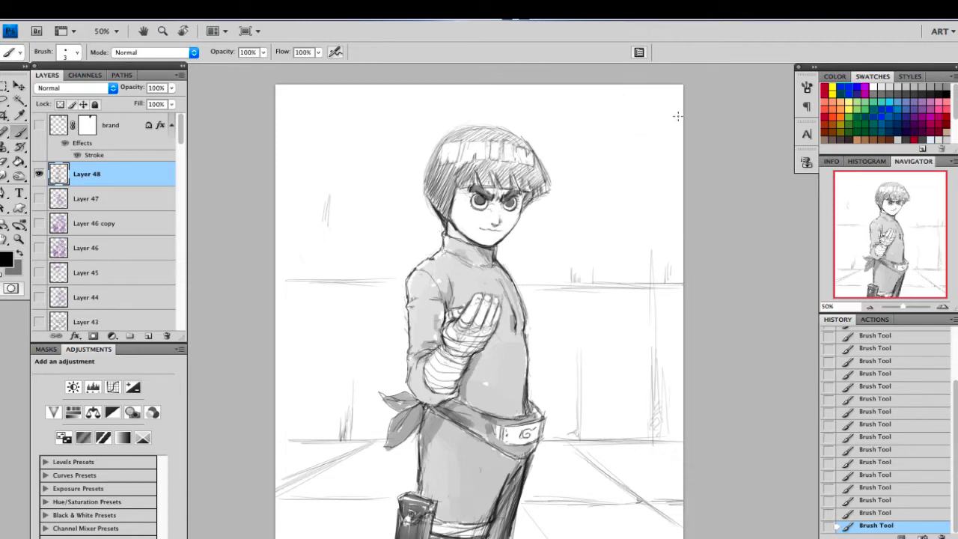
left_click_drag(677, 116, 635, 144)
mouse_move(683, 104)
left_mouse_down()
mouse_move(646, 141)
mouse_move(615, 156)
left_mouse_up()
left_click_drag(304, 272, 323, 243)
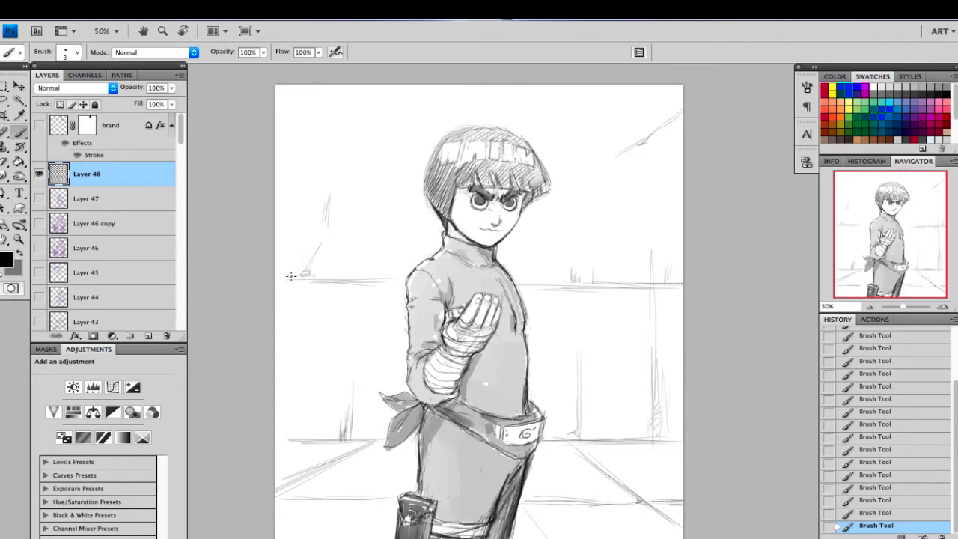
left_click_drag(291, 276, 363, 281)
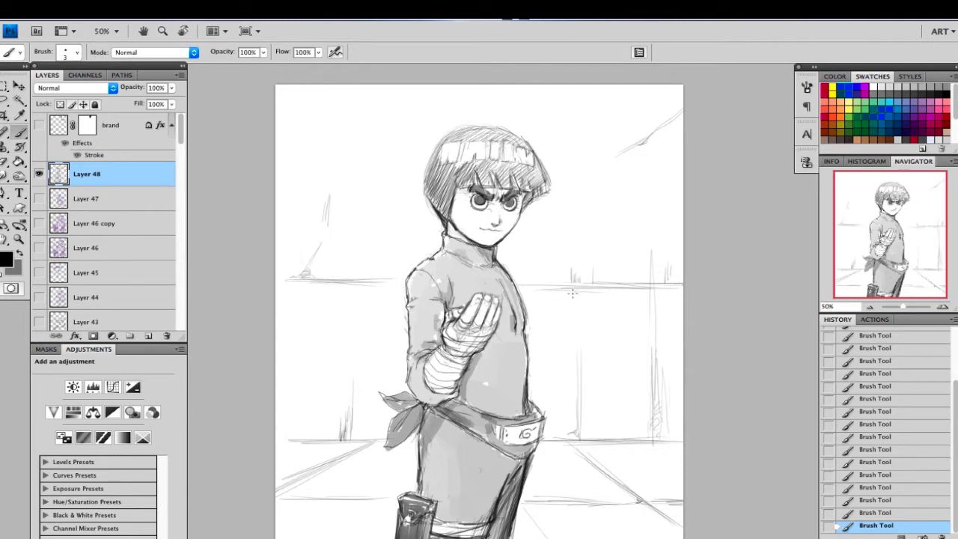
Step: Scatter small vertical scratches and specks over the wall on both sides of the figure
left_click_drag(378, 247, 382, 275)
mouse_move(314, 297)
left_mouse_down()
mouse_move(313, 285)
mouse_move(318, 298)
left_mouse_up()
left_click_drag(323, 288, 323, 298)
mouse_move(318, 110)
left_mouse_down()
mouse_move(316, 134)
mouse_move(309, 125)
left_mouse_up()
left_click_drag(306, 157, 303, 222)
left_click(293, 193)
left_click(352, 191)
left_click(357, 204)
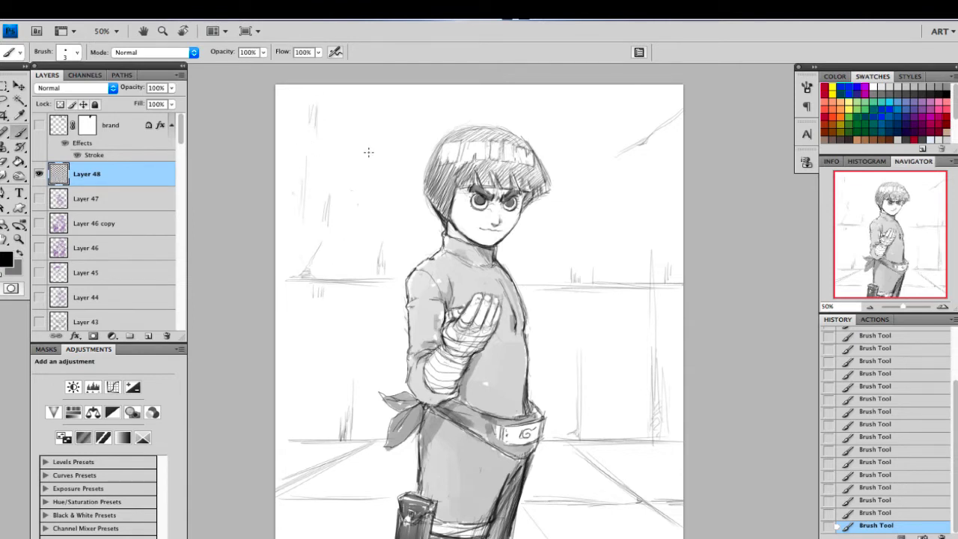
left_click_drag(639, 206, 637, 212)
left_click_drag(615, 205, 616, 212)
left_click(608, 219)
left_click(614, 199)
Step: Try a horizontal wall line above the figure's head across the canvas, and undo it
left_click_drag(542, 104, 699, 103)
mouse_move(593, 102)
left_mouse_down()
mouse_move(682, 107)
mouse_move(672, 109)
left_mouse_up()
left_click_drag(543, 104, 683, 106)
left_click_drag(317, 106, 549, 111)
left_click_drag(468, 101, 606, 106)
key("ctrl+alt+z")
key("ctrl+alt+z")
key("ctrl+alt+z")
key("ctrl+alt+z")
key("ctrl+alt+z")
key("ctrl+alt+z")
key("ctrl+alt+z")
key("ctrl+alt+z")
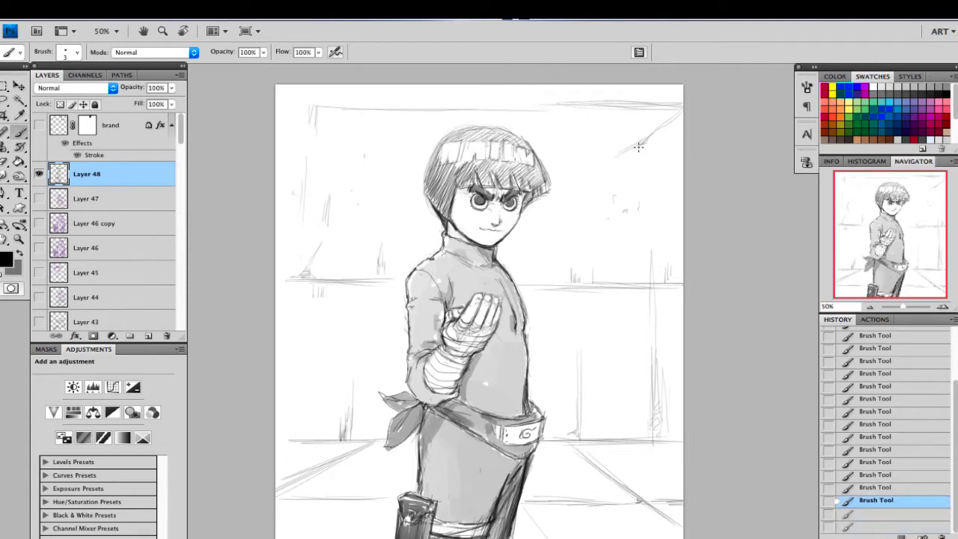
key("ctrl+alt+z")
key("ctrl+alt+z")
key("ctrl+alt+z")
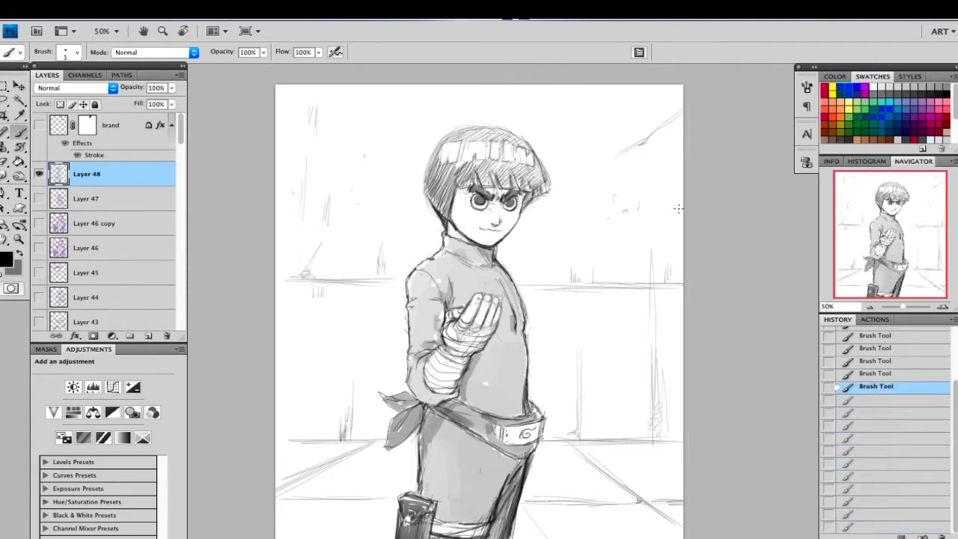
Step: Reinforce the line where the wall meets the floor with short dark strokes on both sides of the figure
mouse_move(295, 439)
left_mouse_down()
mouse_move(275, 439)
mouse_move(306, 437)
left_mouse_up()
left_click_drag(342, 439, 359, 438)
left_click_drag(365, 433, 390, 439)
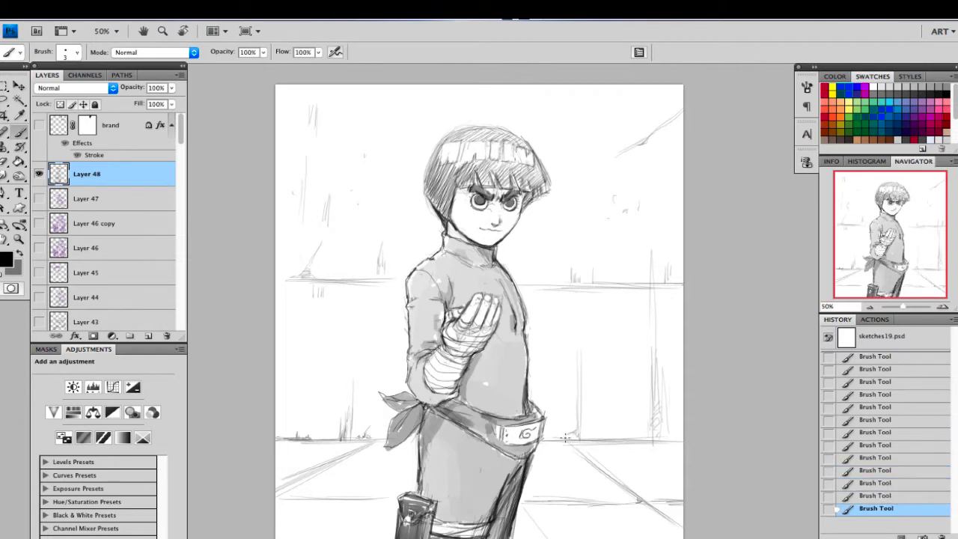
left_click_drag(574, 432, 570, 438)
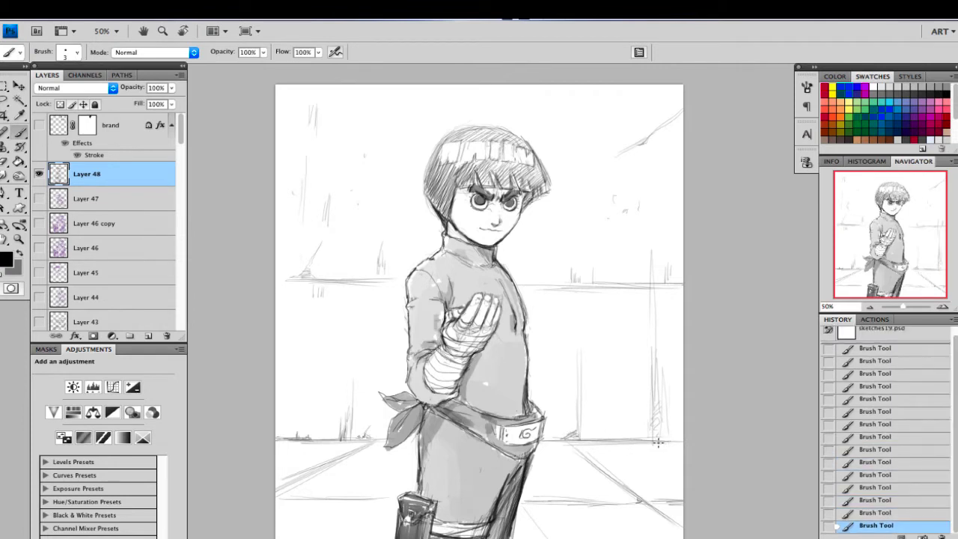
left_click_drag(655, 442, 666, 441)
Step: Sketch cracks and rough edges along the floor tile lines on both sides of the figure
mouse_move(649, 502)
left_mouse_down()
mouse_move(641, 497)
mouse_move(676, 521)
left_mouse_up()
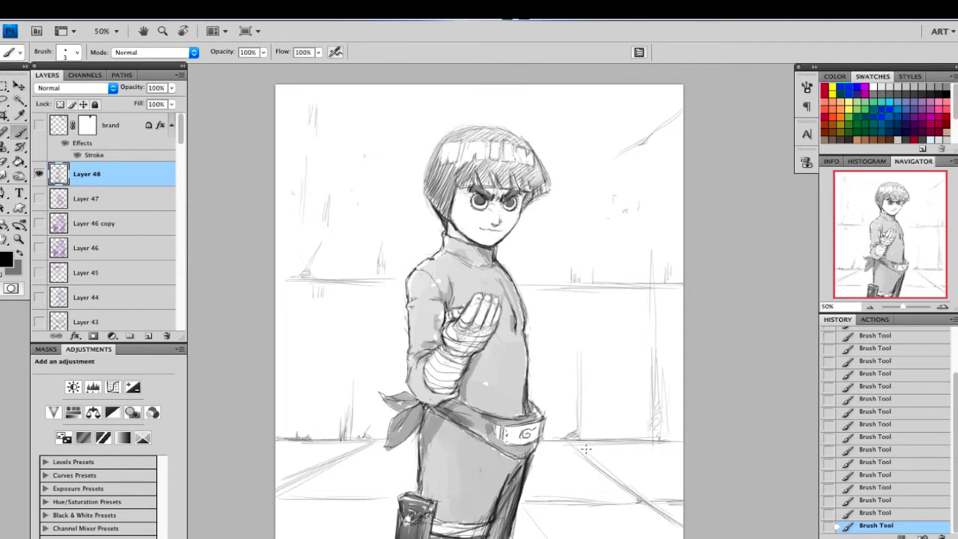
left_click_drag(568, 447, 578, 442)
mouse_move(667, 444)
left_mouse_down()
mouse_move(605, 462)
mouse_move(665, 446)
left_mouse_up()
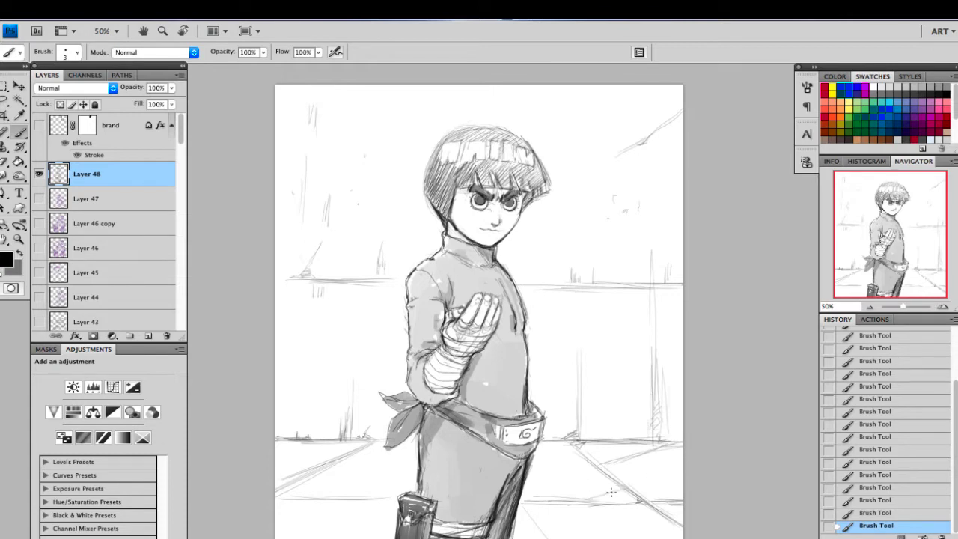
mouse_move(613, 495)
left_mouse_down()
mouse_move(591, 508)
mouse_move(607, 510)
left_mouse_up()
mouse_move(662, 516)
left_mouse_down()
mouse_move(672, 522)
mouse_move(652, 524)
left_mouse_up()
left_click_drag(286, 486, 359, 450)
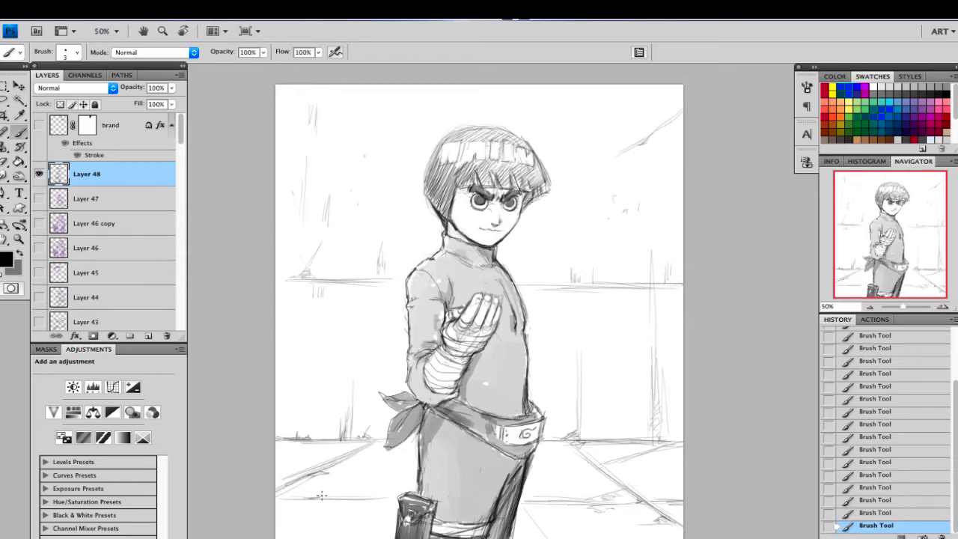
left_click_drag(325, 498, 315, 503)
Step: Darken the outlines of the near hip, elbow and torso, and deepen the shading on the far leg
left_click_drag(429, 411, 419, 493)
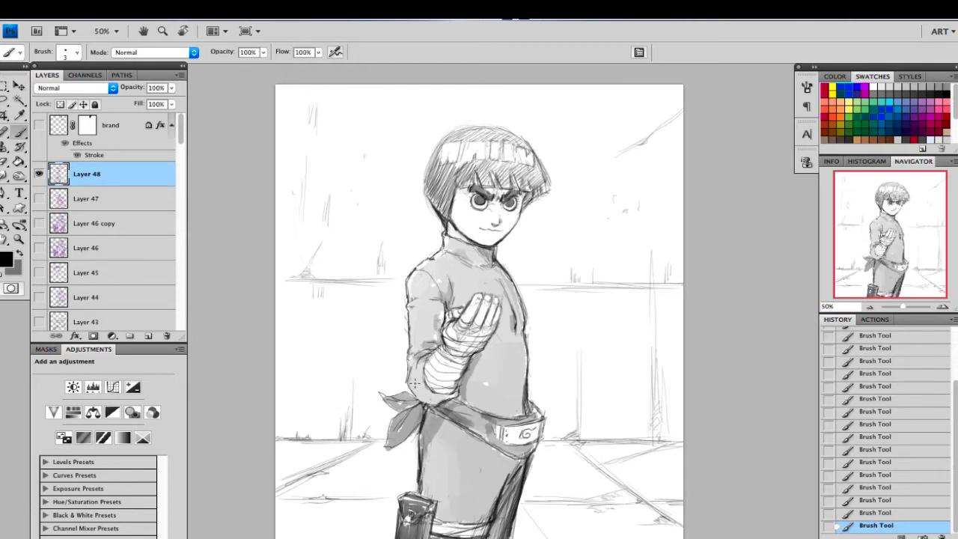
mouse_move(406, 386)
left_mouse_down()
mouse_move(417, 401)
mouse_move(412, 394)
left_mouse_up()
left_click_drag(402, 378, 402, 386)
left_click_drag(527, 331, 528, 353)
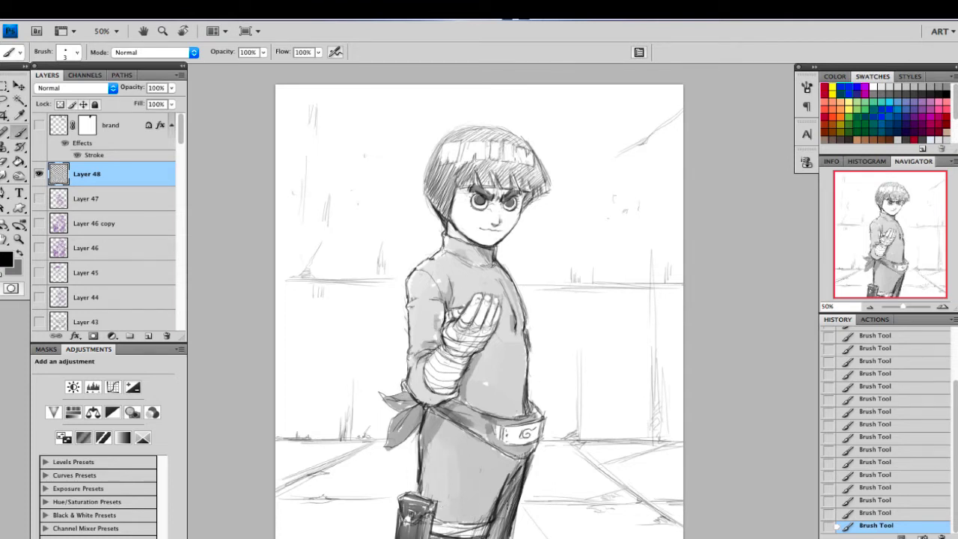
left_click_drag(516, 480, 492, 537)
left_click_drag(515, 484, 495, 536)
left_click_drag(510, 505, 499, 536)
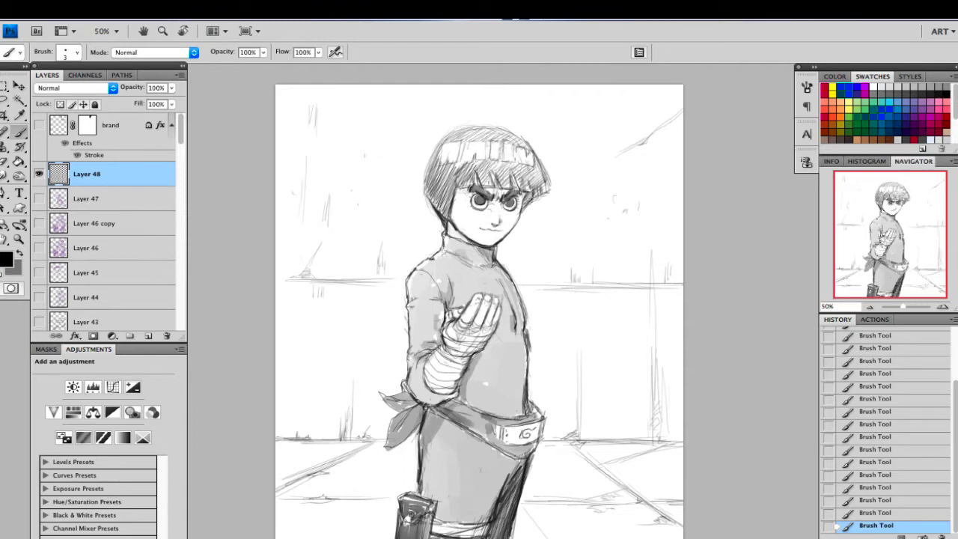
Step: Erase stray sketch lines around the nose, mouth corner, and jaw and neck beside the near cheek
left_click(942, 307)
left_click_drag(905, 243, 905, 214)
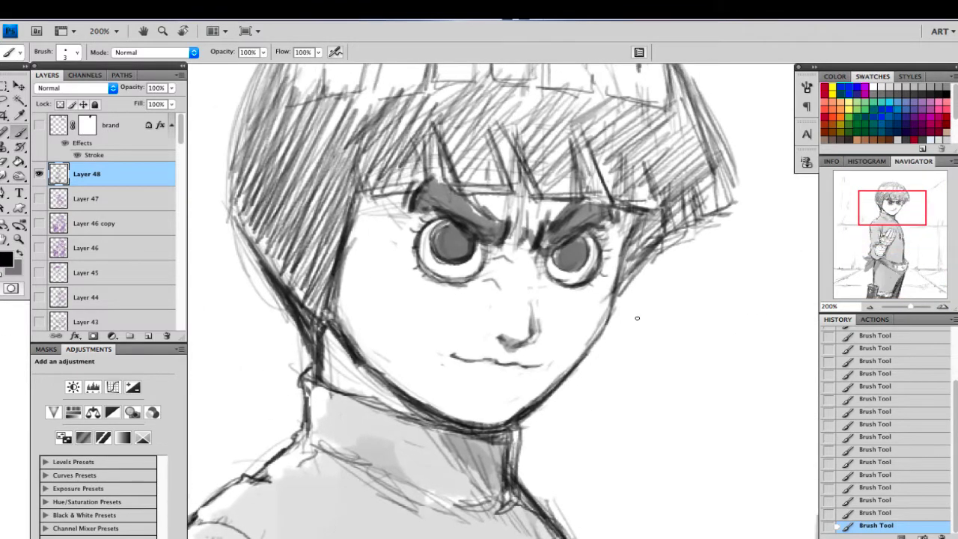
mouse_move(533, 308)
left_mouse_down()
mouse_move(532, 345)
mouse_move(534, 320)
mouse_move(525, 341)
left_mouse_up()
mouse_move(533, 302)
left_mouse_down()
mouse_move(535, 343)
mouse_move(504, 326)
mouse_move(500, 349)
mouse_move(528, 352)
mouse_move(556, 362)
left_mouse_up()
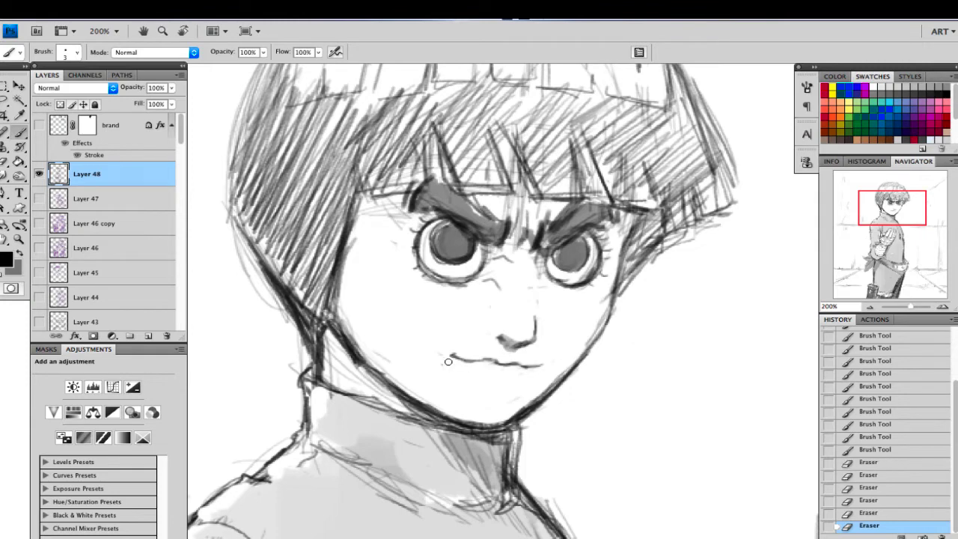
left_click_drag(449, 361, 444, 360)
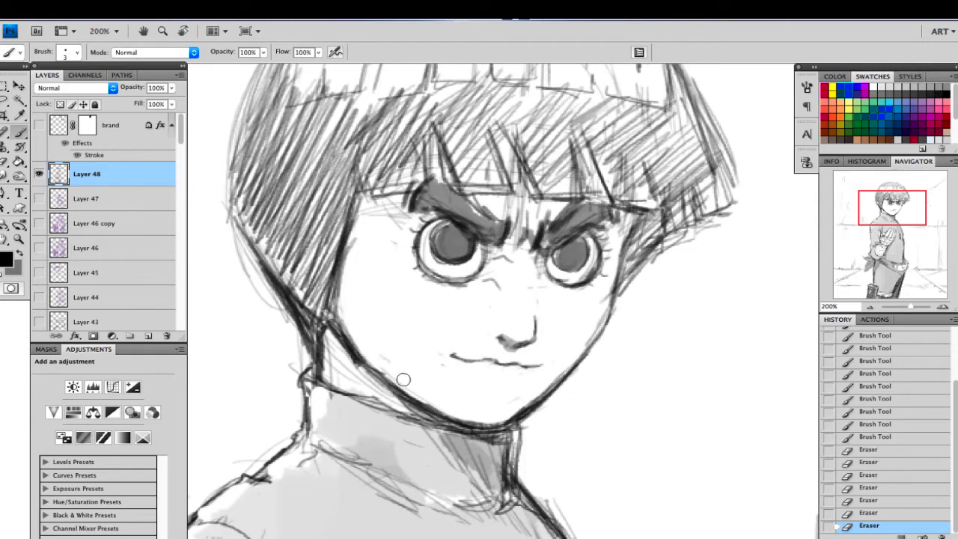
mouse_move(385, 371)
left_mouse_down()
mouse_move(432, 400)
mouse_move(391, 363)
mouse_move(400, 373)
left_mouse_up()
left_click_drag(397, 372, 415, 387)
left_click_drag(349, 356, 377, 380)
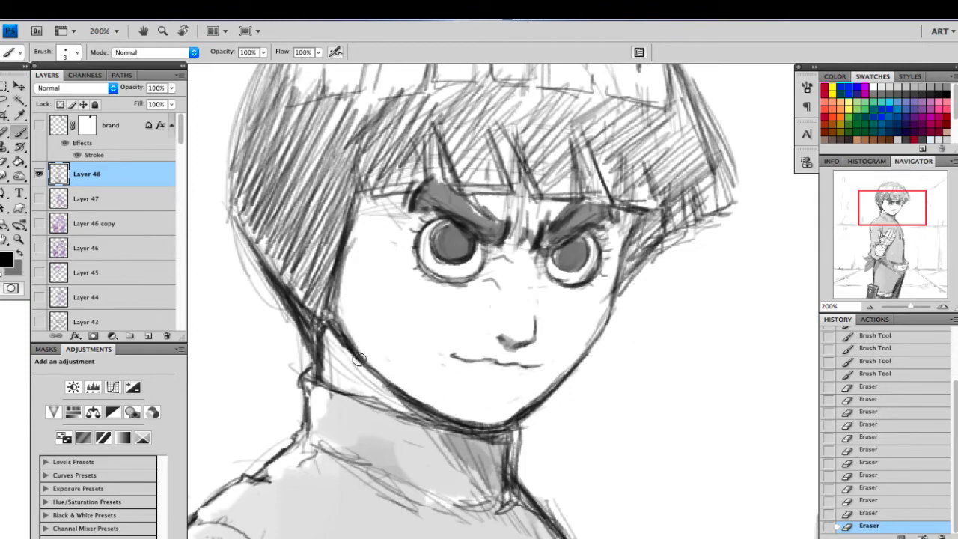
left_click_drag(425, 399, 379, 371)
mouse_move(374, 373)
left_mouse_down()
mouse_move(337, 354)
mouse_move(342, 385)
mouse_move(353, 363)
mouse_move(373, 393)
mouse_move(327, 375)
mouse_move(329, 357)
mouse_move(355, 383)
mouse_move(304, 372)
mouse_move(302, 387)
mouse_move(349, 417)
left_mouse_up()
Step: Reduce the brush size to 2 and redraw the turtleneck collar's edges and fold lines
key("bracketleft")
key("bracketleft")
key("bracketleft")
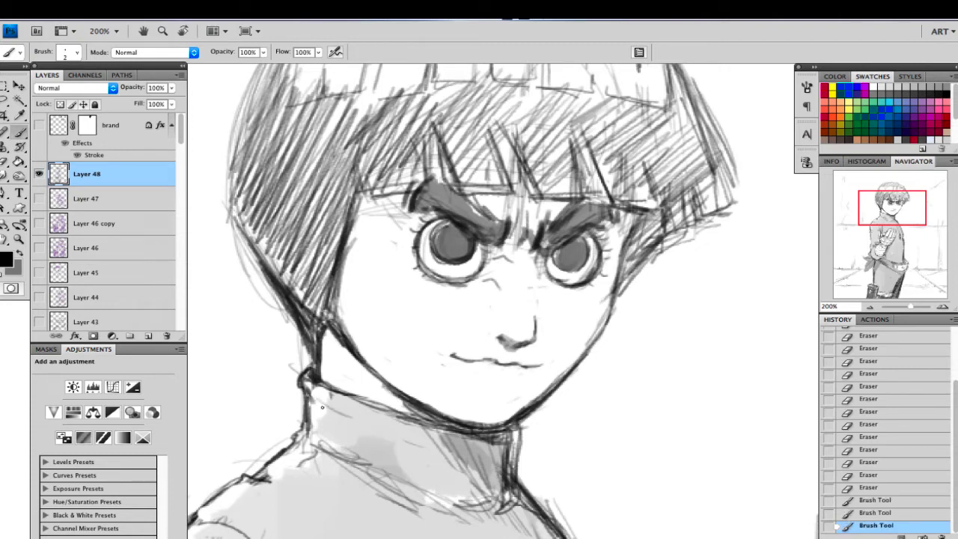
left_click_drag(302, 444, 351, 470)
left_click_drag(325, 455, 370, 477)
left_click_drag(433, 509, 486, 514)
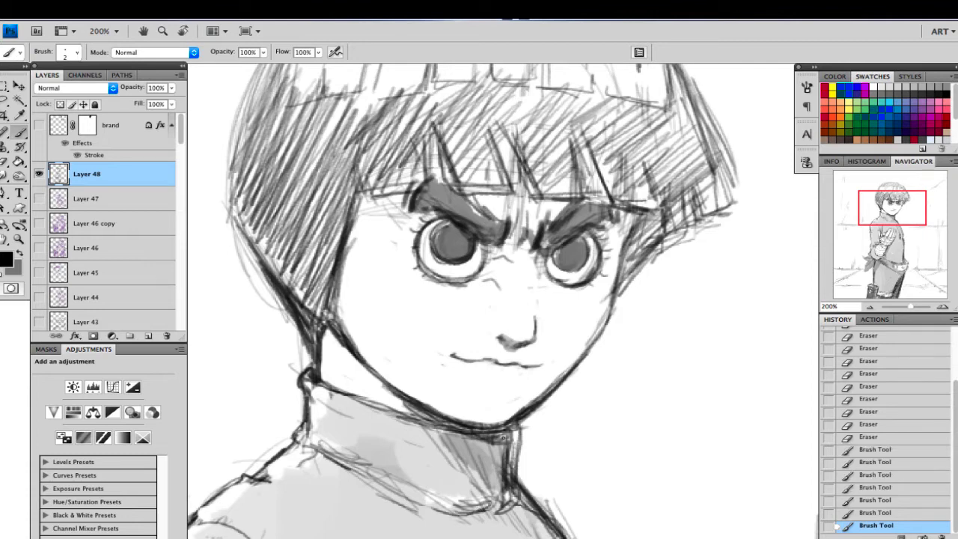
mouse_move(491, 438)
left_mouse_down()
mouse_move(518, 432)
mouse_move(522, 448)
mouse_move(512, 519)
mouse_move(486, 531)
mouse_move(403, 500)
mouse_move(364, 515)
mouse_move(394, 515)
left_mouse_up()
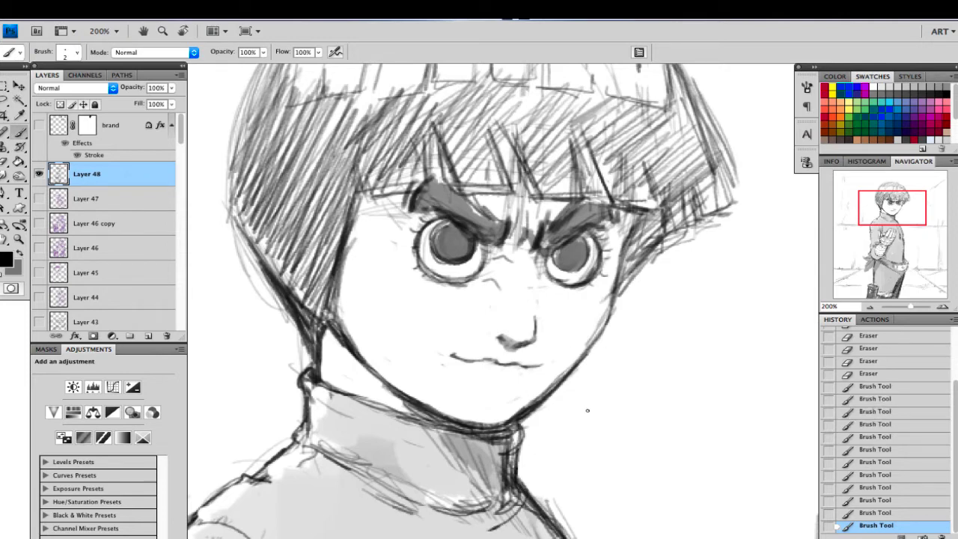
Step: Darken the far cheek's contour and sharpen the hair tips on the far side of the face
left_click_drag(893, 219, 896, 212)
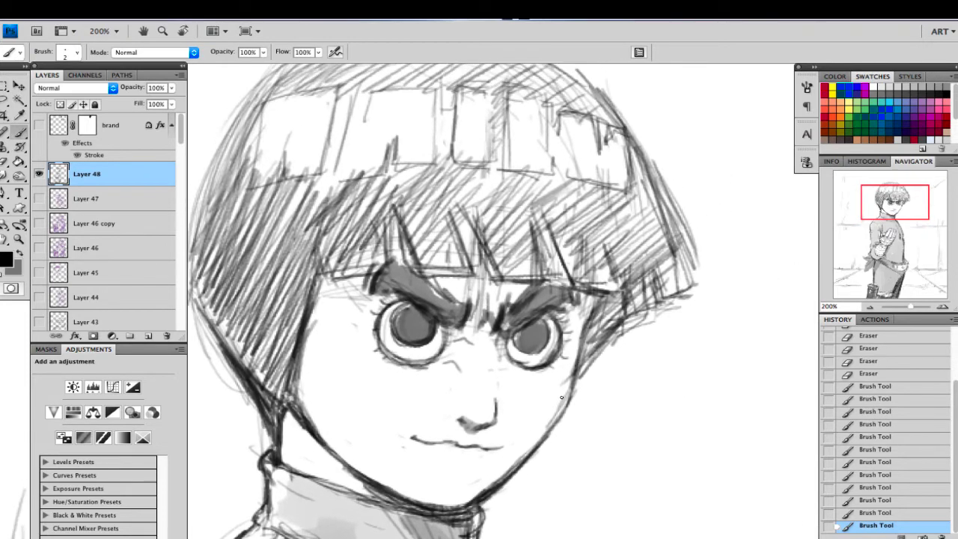
left_click_drag(574, 384, 561, 410)
left_click_drag(571, 391, 548, 432)
left_click_drag(575, 383, 609, 340)
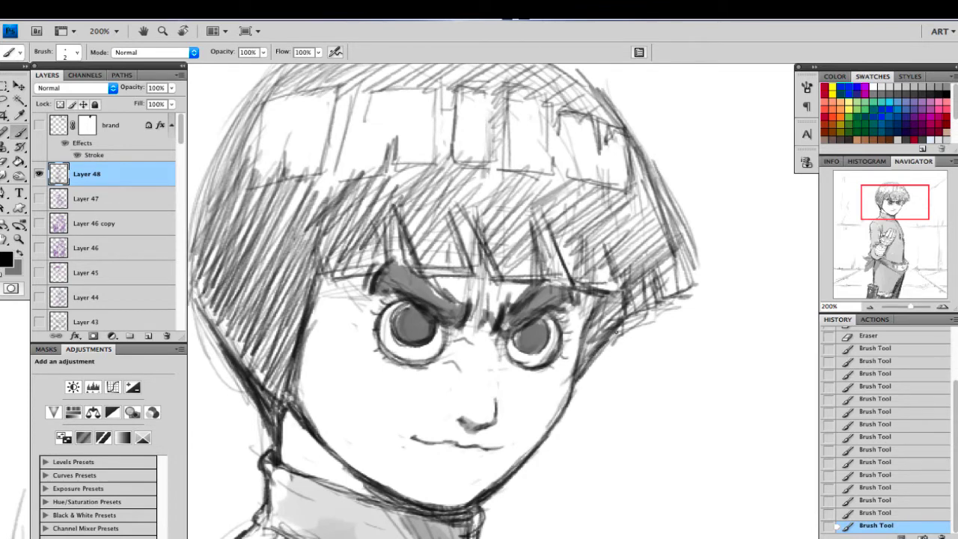
left_click_drag(634, 285, 637, 315)
mouse_move(657, 280)
left_mouse_down()
mouse_move(650, 304)
mouse_move(651, 292)
left_mouse_up()
mouse_move(669, 271)
left_mouse_down()
mouse_move(653, 297)
mouse_move(673, 296)
left_mouse_up()
mouse_move(698, 256)
left_mouse_down()
mouse_move(684, 280)
mouse_move(680, 272)
mouse_move(672, 317)
mouse_move(627, 327)
mouse_move(631, 320)
mouse_move(611, 344)
left_mouse_up()
Step: Erase stray lines beneath the far-side hair tips and along the far cheek and jaw
key("e")
left_click_drag(625, 333, 548, 419)
left_click_drag(543, 425, 515, 460)
mouse_move(515, 462)
left_mouse_down()
mouse_move(480, 485)
mouse_move(501, 478)
mouse_move(490, 453)
left_mouse_up()
mouse_move(488, 453)
left_mouse_down()
mouse_move(502, 450)
mouse_move(488, 452)
left_mouse_up()
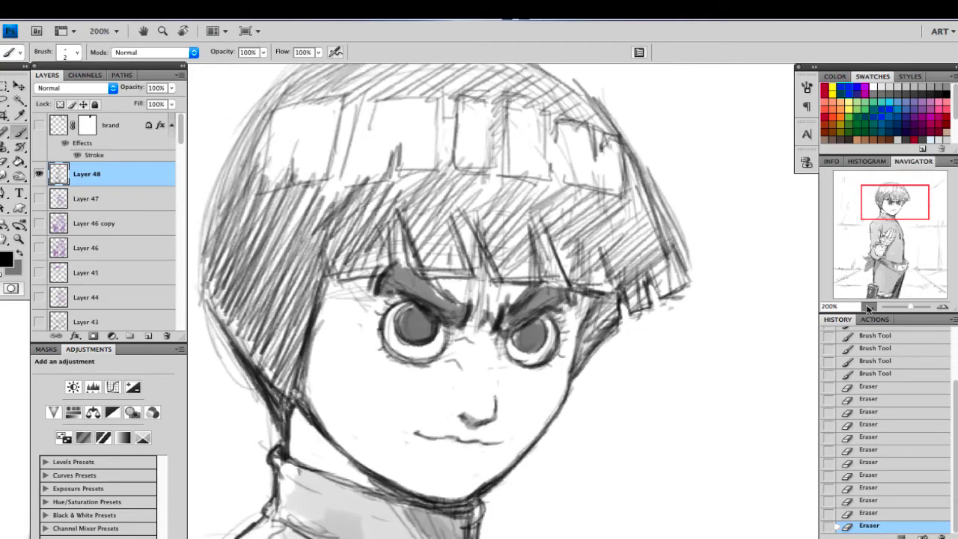
Step: Flip the canvas horizontally to check the whole figure
left_click(869, 307)
left_click(870, 308)
left_click_drag(870, 286, 874, 264)
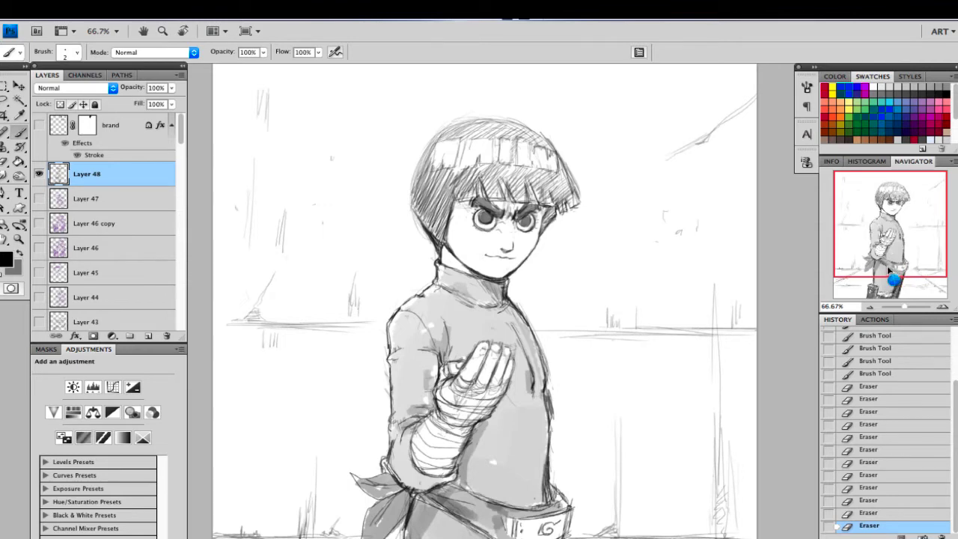
key("F2")
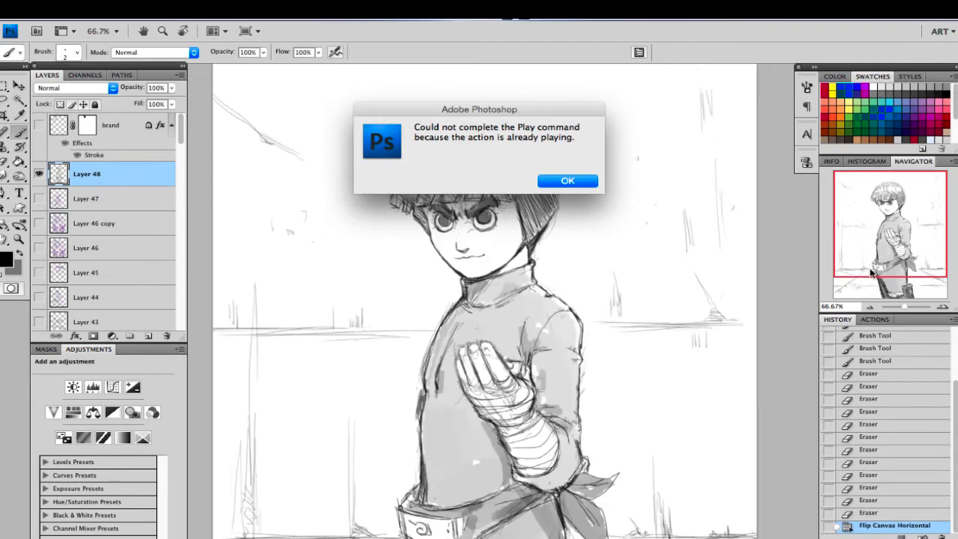
left_click(574, 187)
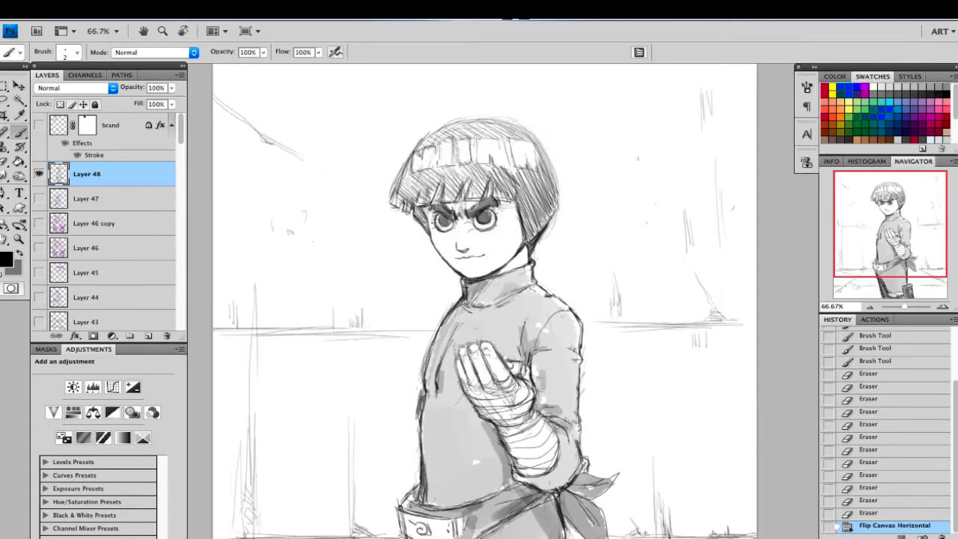
Step: Touch up the far eye and redraw the nose's bridge and tip with thin strokes
mouse_move(433, 217)
left_mouse_down()
mouse_move(441, 231)
mouse_move(455, 220)
left_mouse_up()
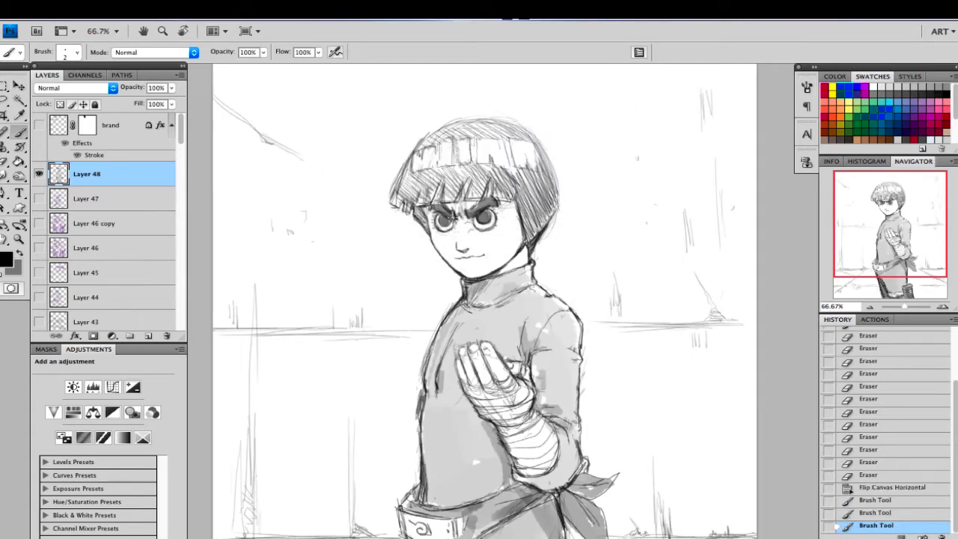
left_click(941, 306)
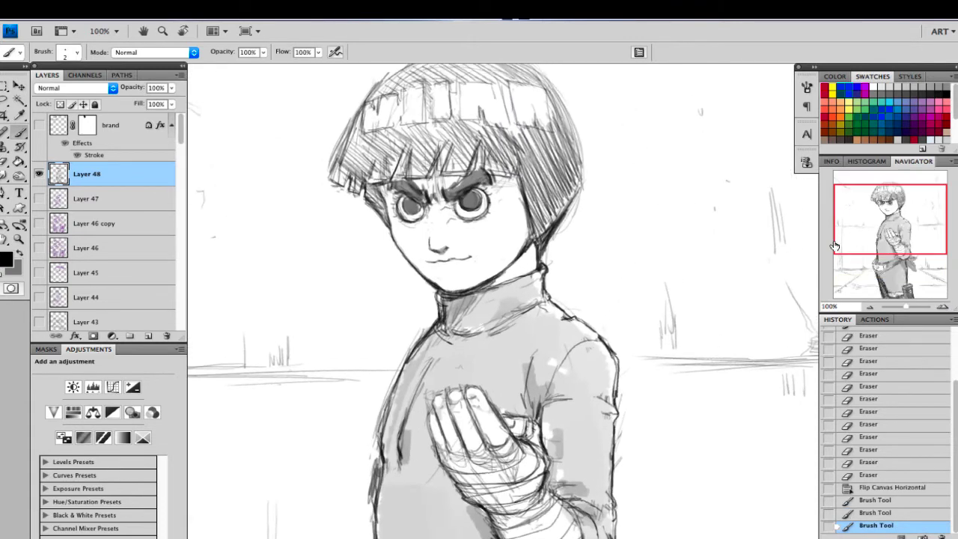
left_click_drag(431, 220, 430, 225)
left_click_drag(430, 226, 428, 244)
left_click_drag(429, 240, 435, 252)
left_click_drag(431, 250, 436, 254)
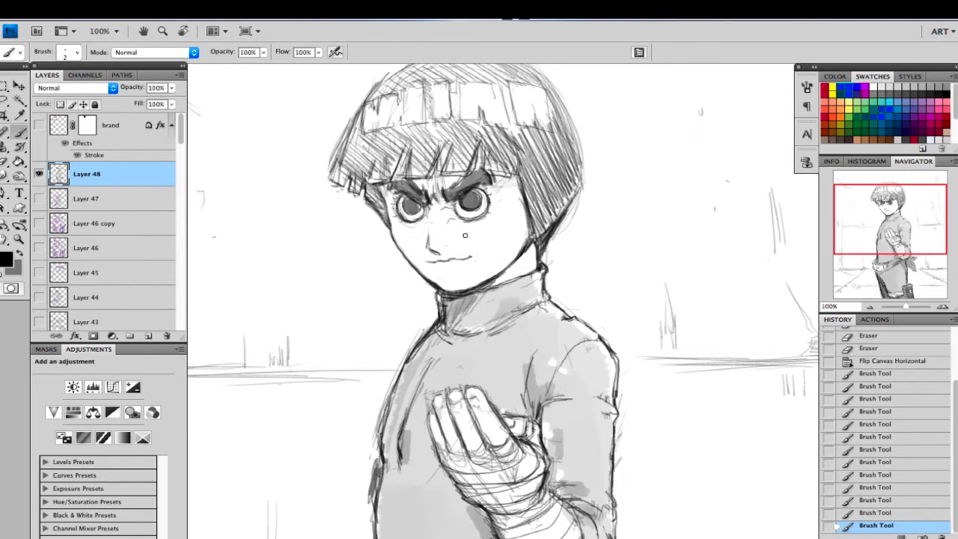
Step: Erase stray marks on the near cheek and add small crease strokes between the eyes
left_click_drag(465, 235, 481, 239)
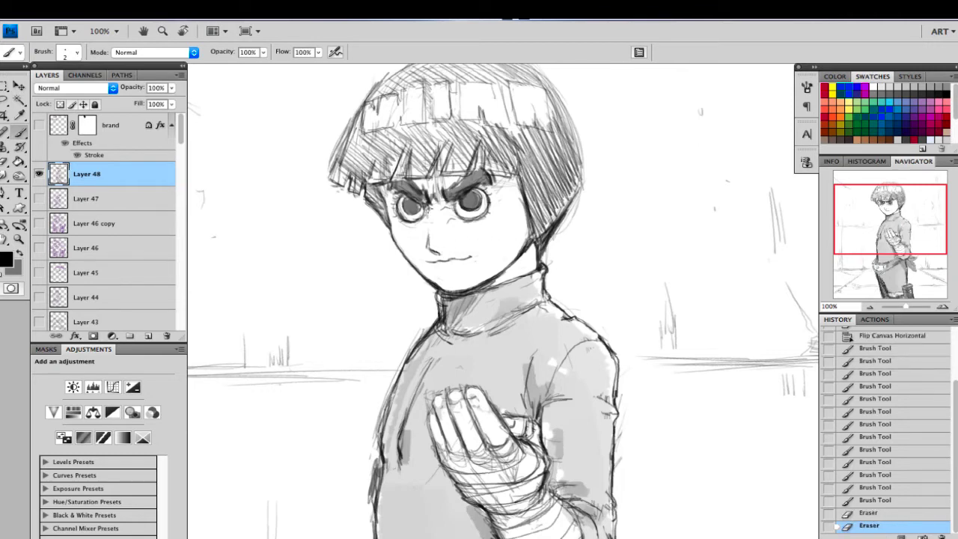
left_click_drag(426, 211, 429, 205)
left_click_drag(425, 207, 430, 202)
left_click_drag(426, 209, 426, 214)
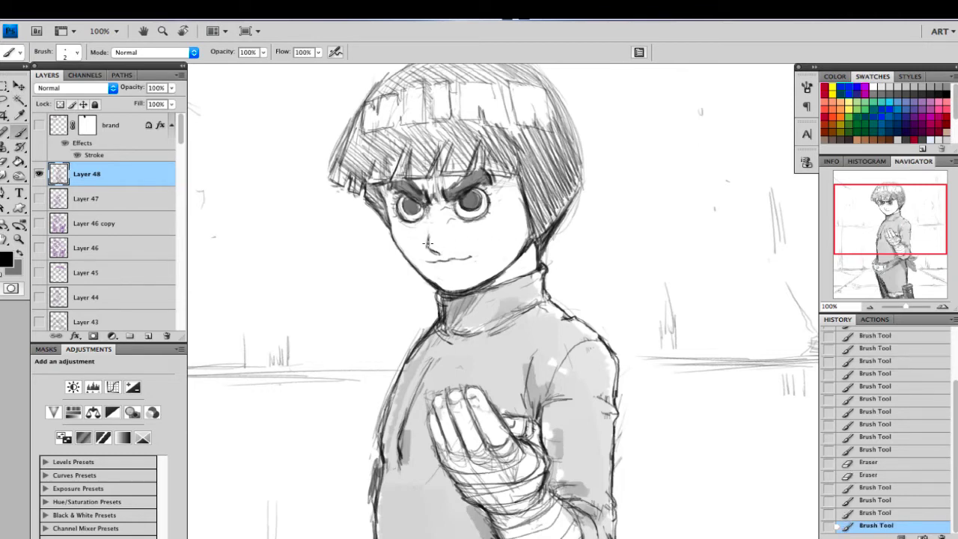
Step: Add a nostril stroke under the nose and redraw the mouth line out to its far corner
left_click(442, 250)
left_click_drag(441, 248, 445, 250)
left_click_drag(441, 249, 474, 255)
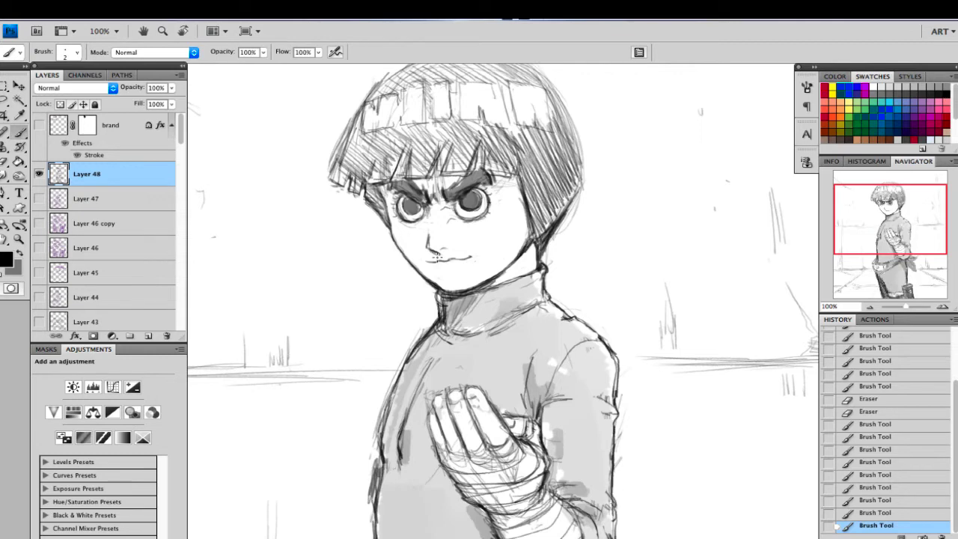
left_click_drag(434, 260, 466, 259)
left_click_drag(441, 260, 453, 260)
left_click_drag(433, 262, 431, 262)
left_click_drag(430, 261, 426, 261)
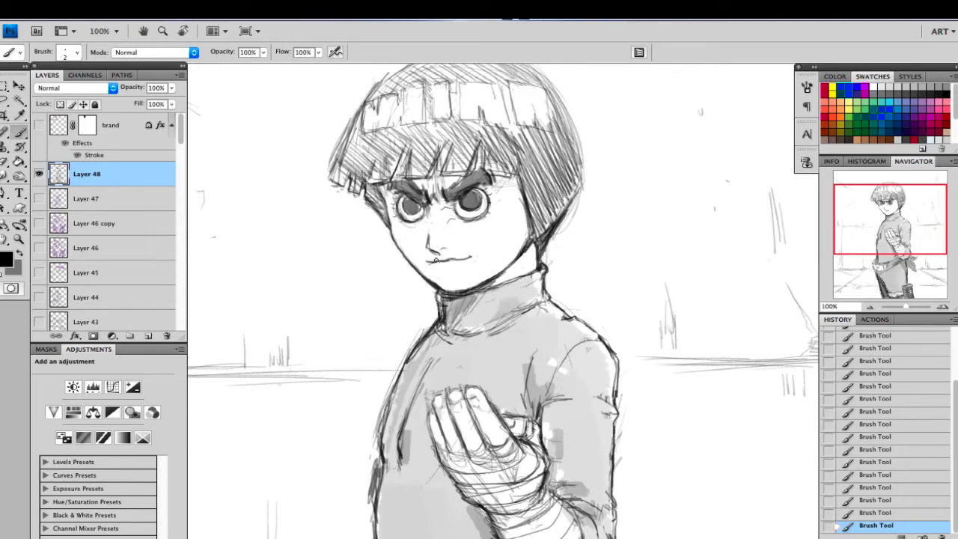
Step: Erase the excess strokes around the middle of the mouth line below the nose
key("e")
left_click_drag(436, 259, 442, 261)
mouse_move(445, 260)
left_mouse_down()
mouse_move(429, 264)
mouse_move(438, 259)
left_mouse_up()
left_click_drag(439, 258, 445, 258)
left_click_drag(441, 257, 436, 257)
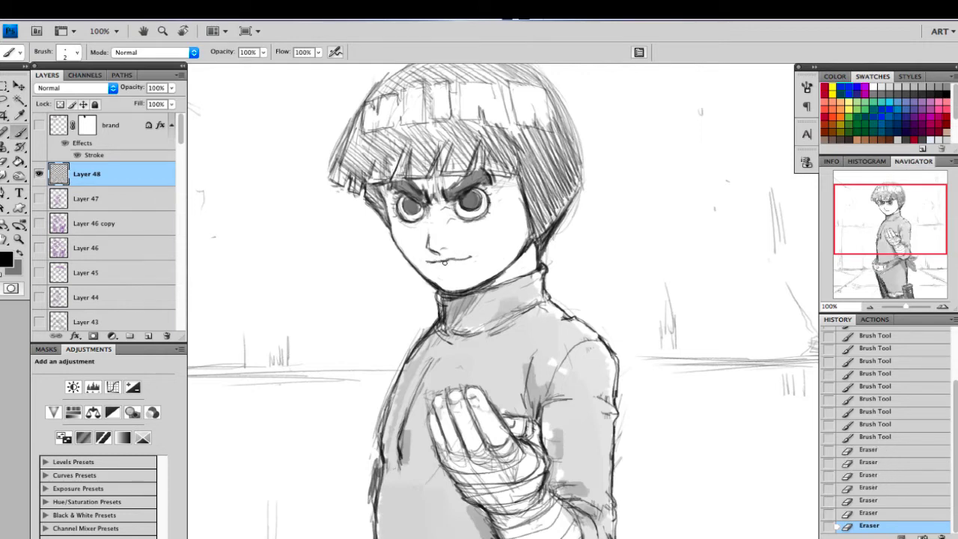
Step: Redraw the mouth line from corner to corner with thin strokes and erase the excess along its lower edge
left_click(943, 307)
left_click(944, 307)
left_click_drag(892, 219, 889, 208)
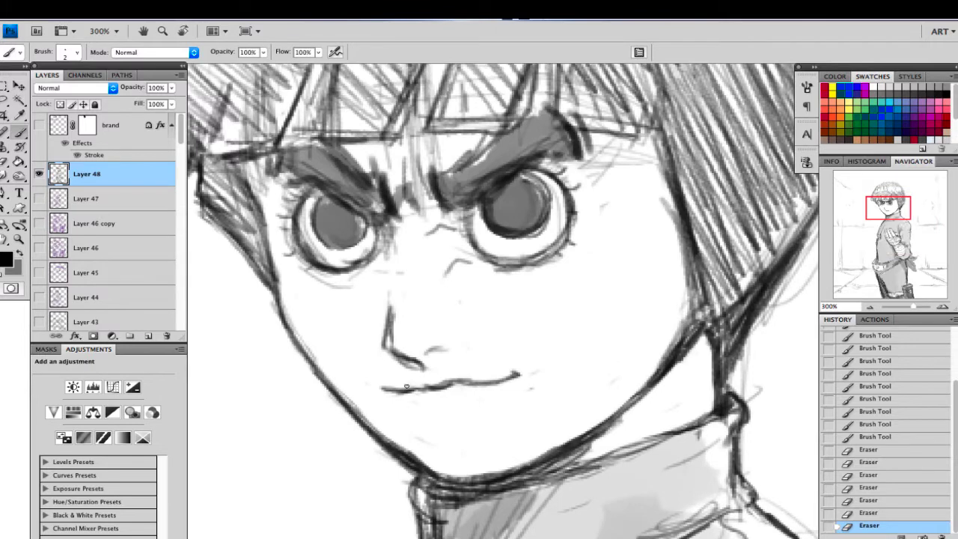
mouse_move(410, 386)
left_mouse_down()
mouse_move(432, 392)
mouse_move(380, 387)
left_mouse_up()
left_click_drag(443, 381, 517, 380)
left_click_drag(465, 388, 392, 395)
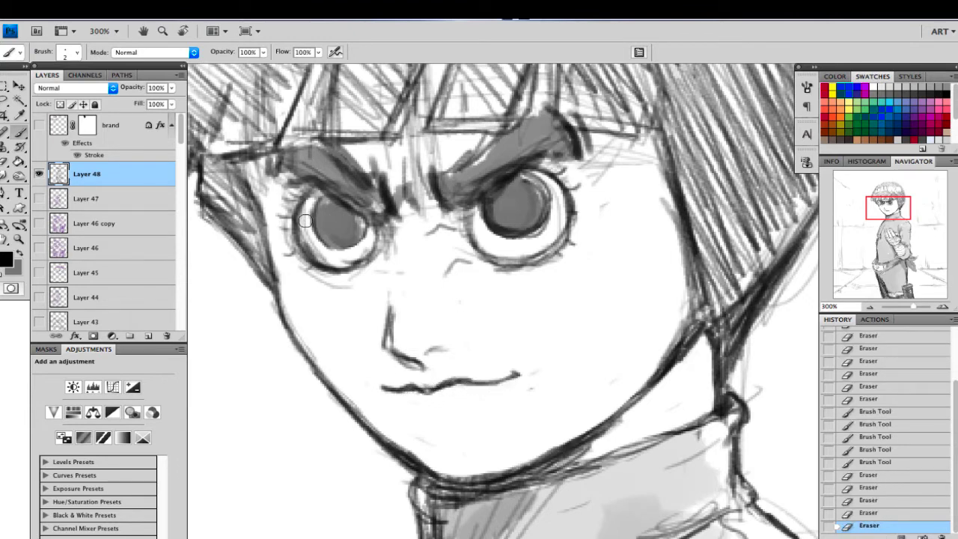
Step: Clean up the whites of the eyes, then add crease strokes between the eyebrows and redraw the far eye's inner rim
mouse_move(361, 246)
left_mouse_down()
mouse_move(558, 231)
mouse_move(508, 251)
mouse_move(482, 210)
mouse_move(364, 237)
mouse_move(334, 279)
mouse_move(355, 283)
mouse_move(344, 284)
mouse_move(418, 258)
left_mouse_up()
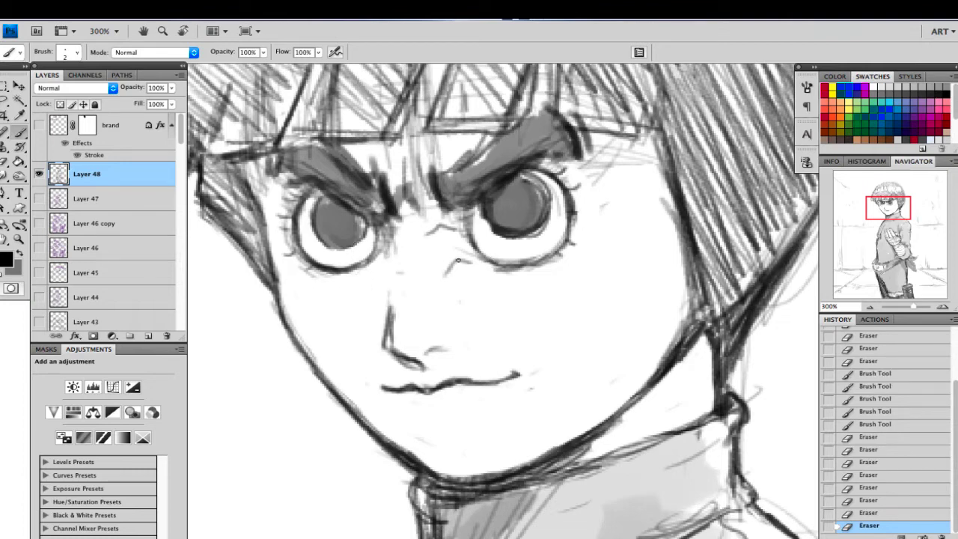
mouse_move(409, 212)
left_mouse_down()
mouse_move(421, 184)
mouse_move(432, 213)
mouse_move(402, 215)
mouse_move(416, 217)
mouse_move(402, 203)
mouse_move(408, 179)
mouse_move(410, 220)
left_mouse_up()
mouse_move(405, 225)
left_mouse_down()
mouse_move(391, 263)
mouse_move(392, 240)
mouse_move(373, 263)
left_mouse_up()
left_click_drag(382, 241, 361, 270)
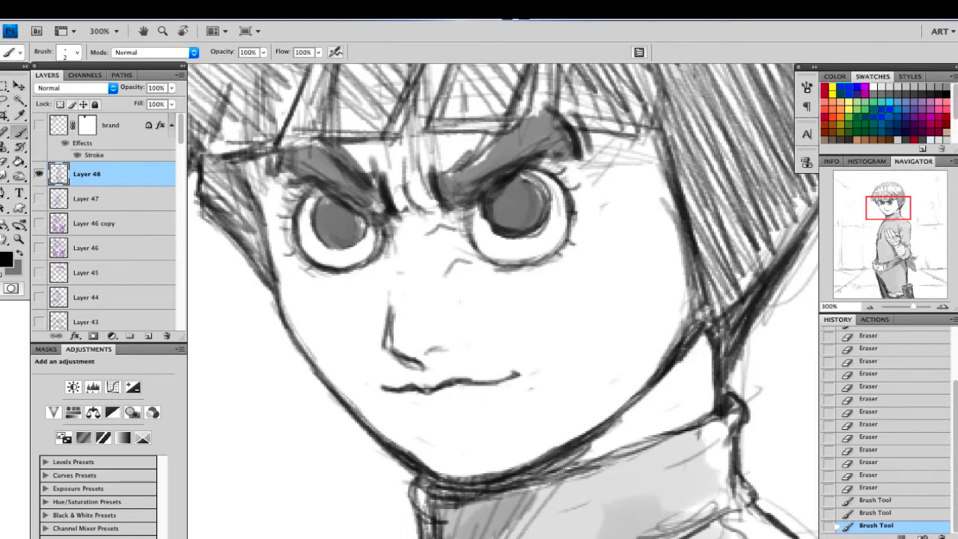
Step: Darken the lower rims of both irises and touch up the near iris with gray
mouse_move(319, 196)
left_mouse_down()
mouse_move(315, 224)
mouse_move(336, 246)
mouse_move(357, 240)
mouse_move(362, 224)
mouse_move(348, 247)
left_mouse_up()
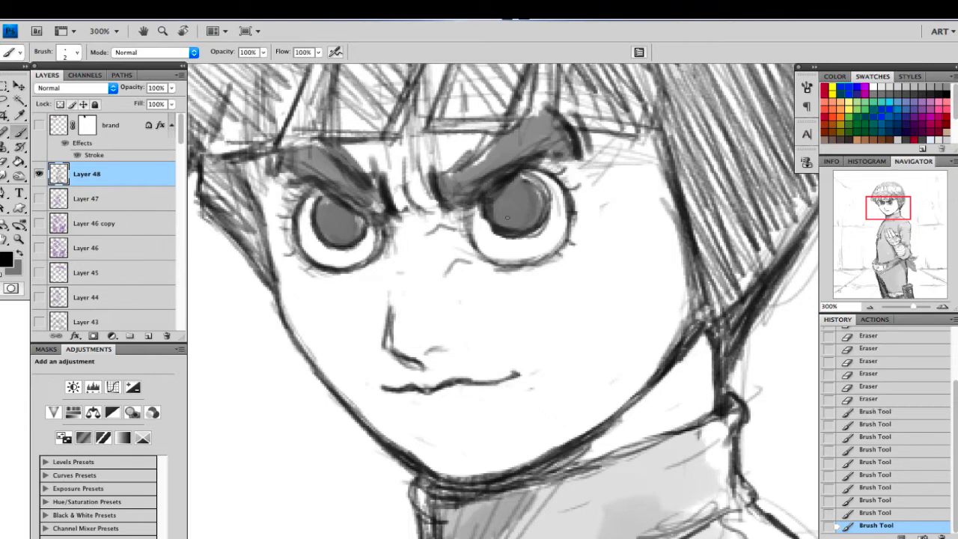
left_click_drag(517, 234, 533, 234)
mouse_move(482, 208)
left_mouse_down()
mouse_move(494, 229)
mouse_move(528, 231)
left_mouse_up()
key("x")
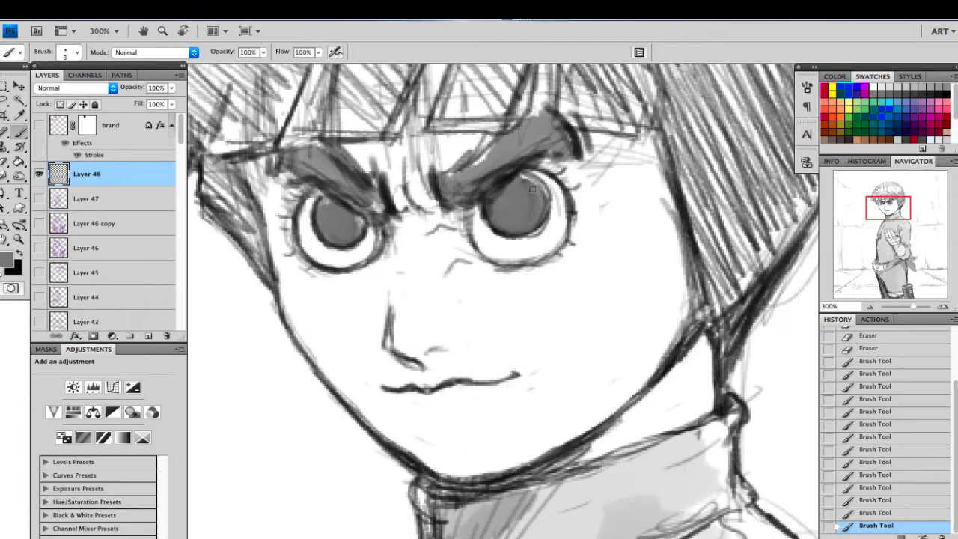
left_click(551, 287)
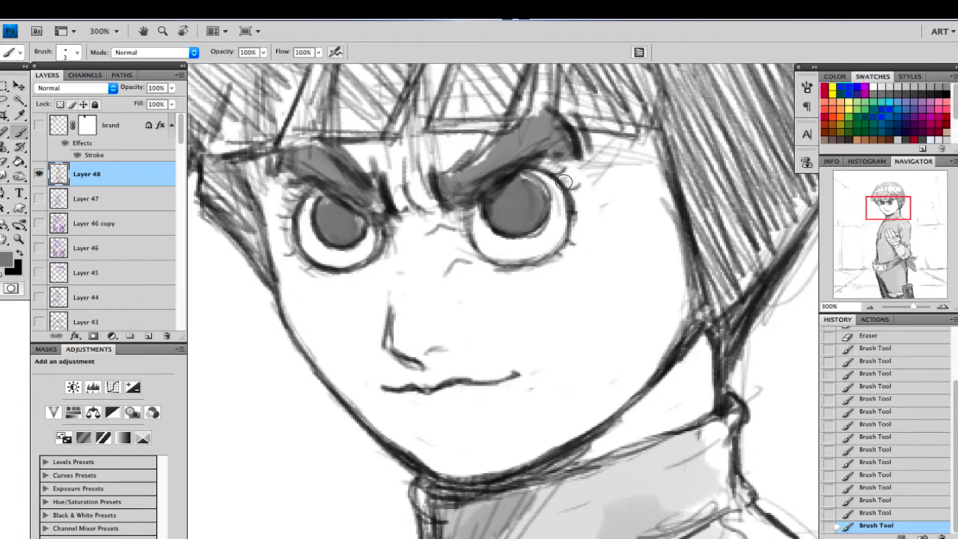
Step: Erase stray marks from the near eye's white, beside the nose and along the far cheek and jaw outline
left_click_drag(554, 208, 530, 240)
mouse_move(524, 242)
left_mouse_down()
mouse_move(516, 247)
mouse_move(548, 246)
mouse_move(559, 232)
mouse_move(531, 269)
mouse_move(564, 260)
left_mouse_up()
mouse_move(373, 281)
left_mouse_down()
mouse_move(390, 260)
mouse_move(402, 269)
mouse_move(370, 332)
left_mouse_up()
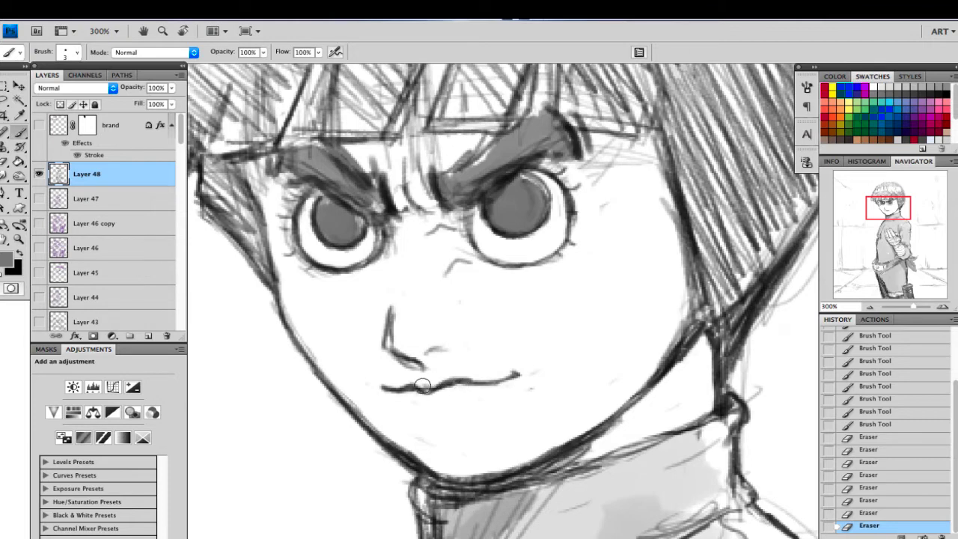
left_click_drag(425, 406, 419, 403)
left_click_drag(355, 390, 362, 408)
mouse_move(334, 383)
left_mouse_down()
mouse_move(395, 443)
mouse_move(428, 459)
mouse_move(469, 466)
mouse_move(496, 456)
mouse_move(440, 464)
left_mouse_up()
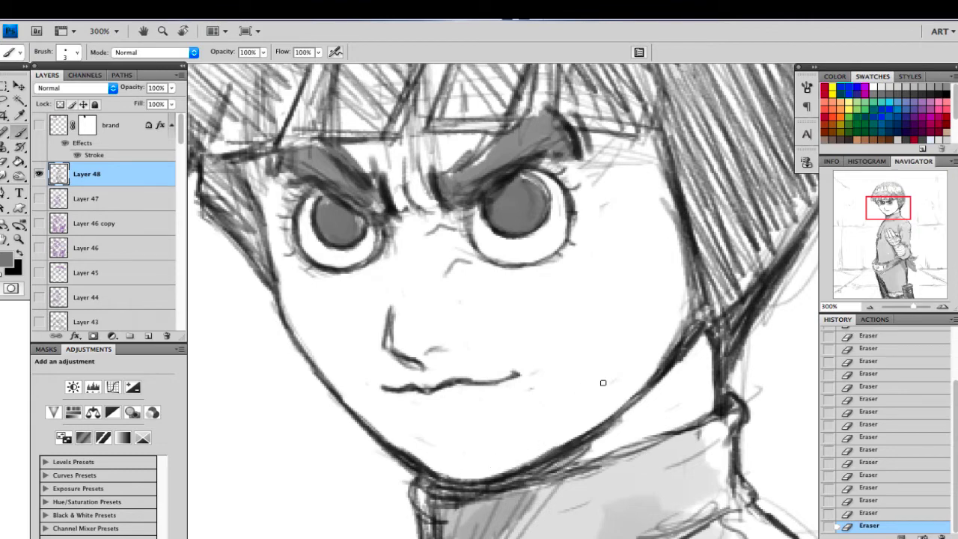
Step: Redraw the far shoulder's outline from the collar base down the side of the chest with dark strokes
left_click(869, 307)
left_click(870, 307)
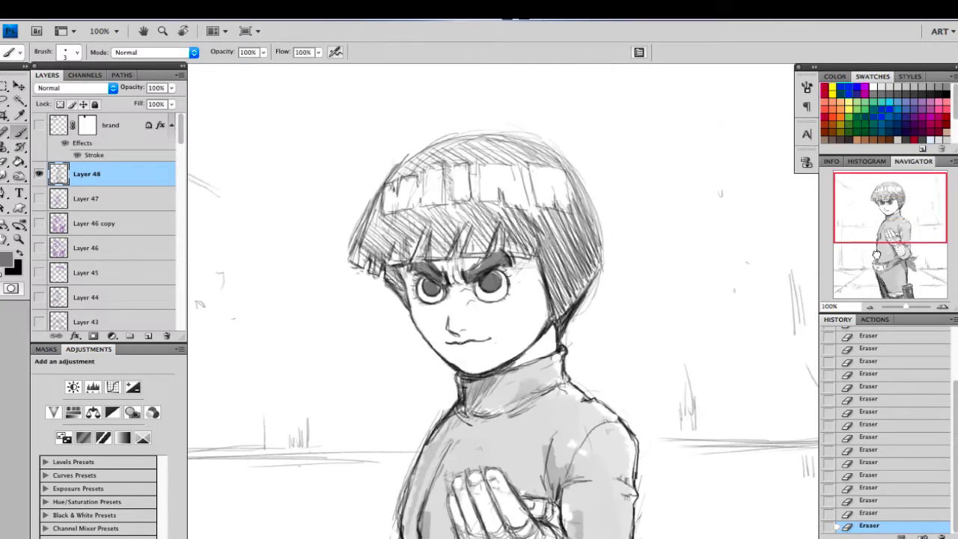
left_click_drag(886, 261, 887, 213)
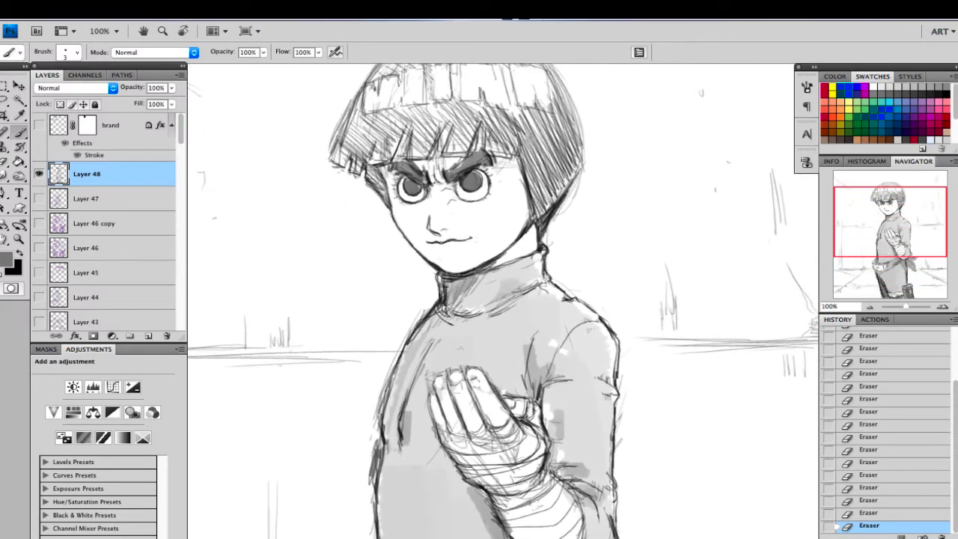
left_click_drag(438, 275, 441, 287)
left_click(432, 310)
left_click(437, 307)
mouse_move(460, 315)
left_mouse_down()
mouse_move(483, 312)
mouse_move(434, 314)
mouse_move(450, 323)
mouse_move(412, 344)
left_mouse_up()
key("x")
mouse_move(442, 312)
left_mouse_down()
mouse_move(433, 332)
mouse_move(400, 364)
left_mouse_up()
mouse_move(440, 313)
left_mouse_down()
mouse_move(403, 360)
mouse_move(388, 400)
left_mouse_up()
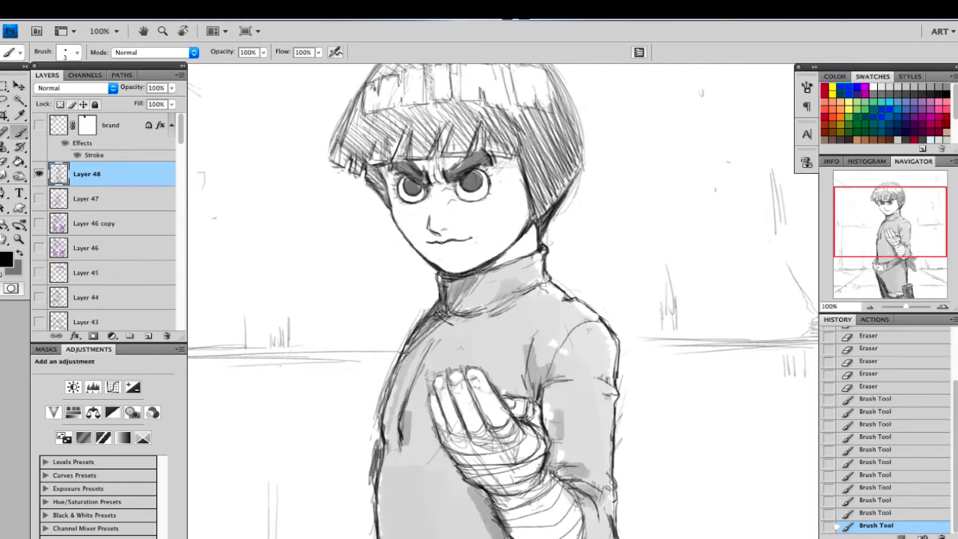
mouse_move(404, 350)
left_mouse_down()
mouse_move(381, 424)
mouse_move(380, 527)
mouse_move(376, 454)
mouse_move(445, 487)
left_mouse_up()
Step: Thicken the outline of the near shoulder and upper sleeve, and strengthen the outer contour of the hair
left_click_drag(898, 217, 900, 209)
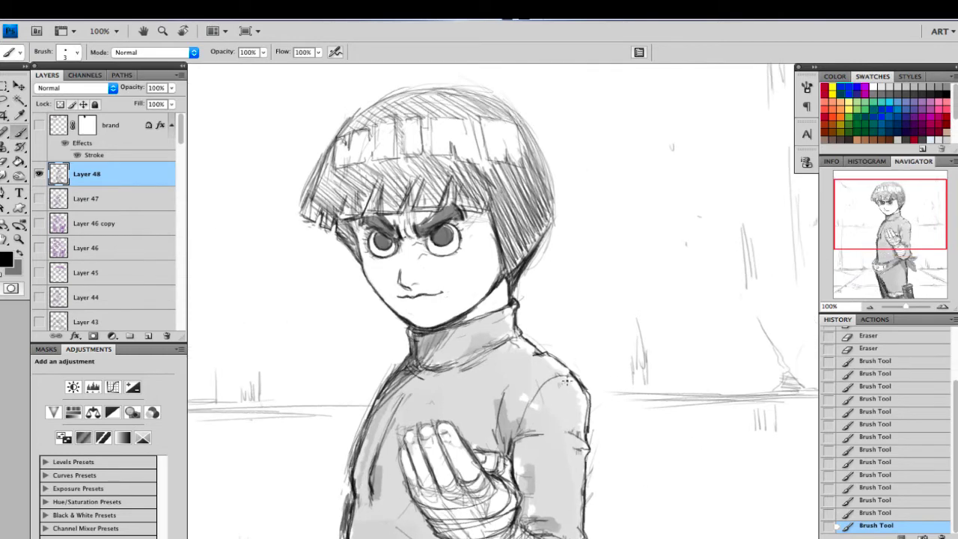
left_click_drag(581, 378, 590, 400)
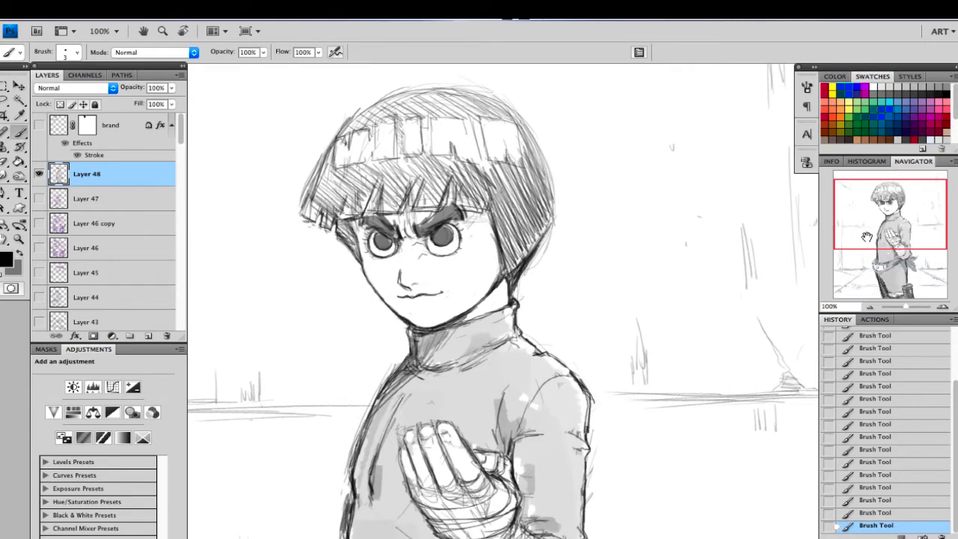
left_click_drag(867, 237, 869, 253)
mouse_move(566, 274)
left_mouse_down()
mouse_move(576, 297)
mouse_move(569, 464)
mouse_move(572, 388)
left_mouse_up()
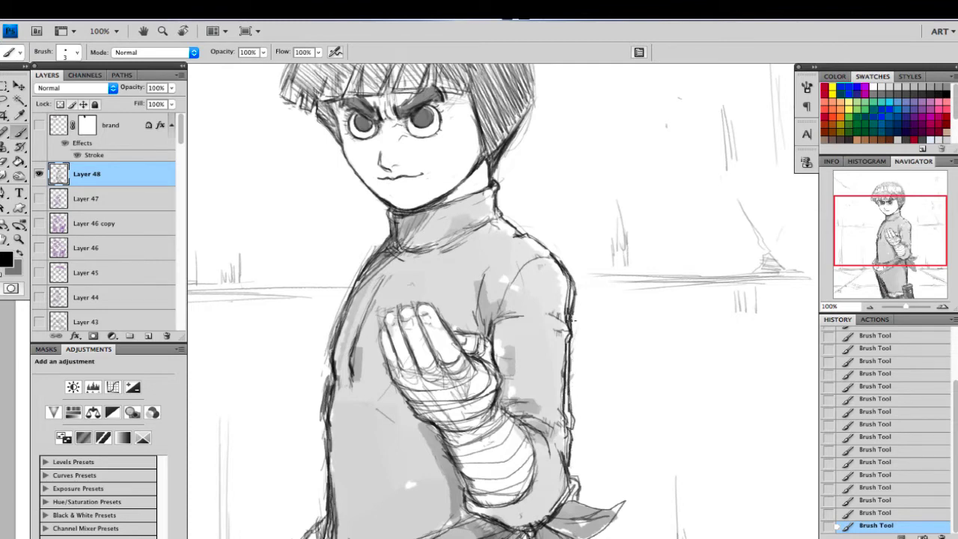
left_click_drag(572, 320, 567, 276)
left_click_drag(886, 225, 883, 211)
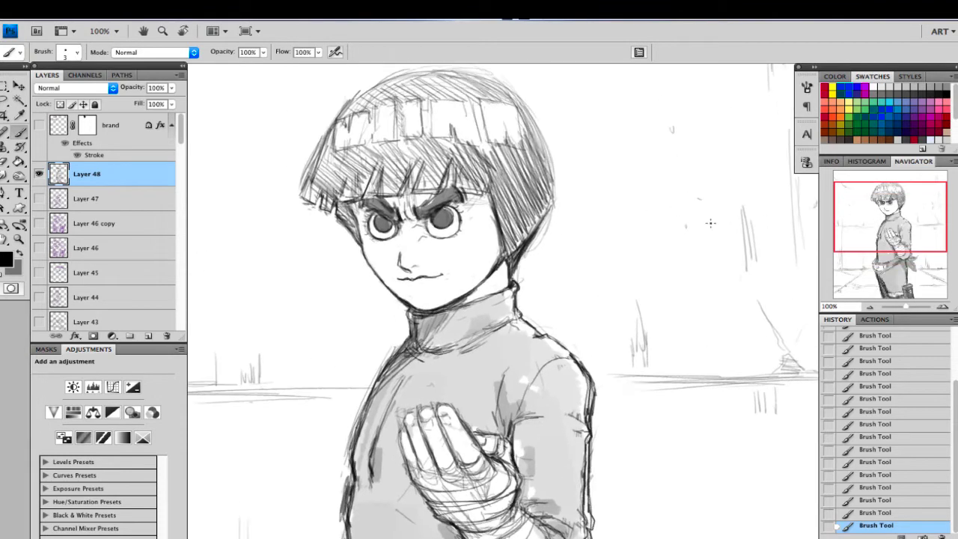
mouse_move(338, 123)
left_mouse_down()
mouse_move(386, 83)
mouse_move(484, 76)
mouse_move(532, 122)
mouse_move(549, 159)
mouse_move(552, 191)
mouse_move(522, 276)
left_mouse_up()
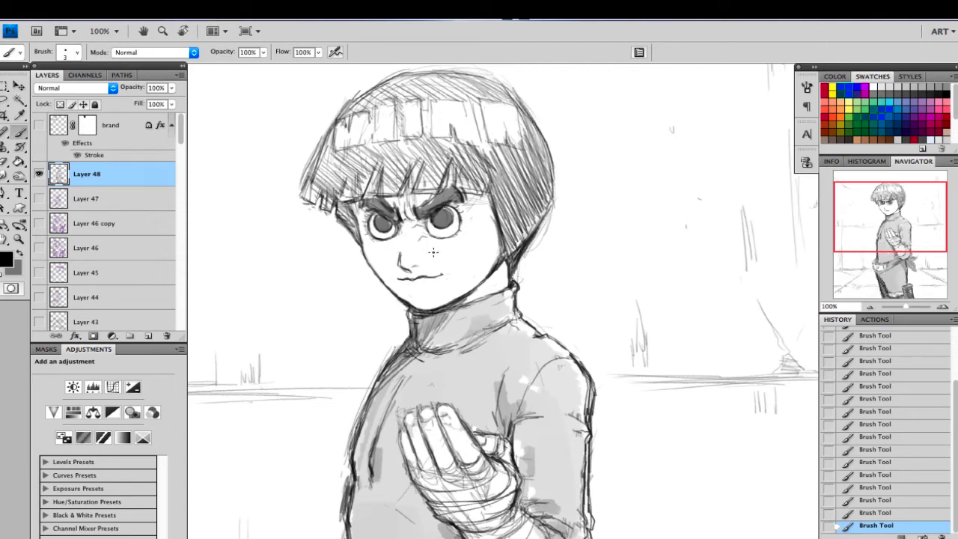
Step: Flip the canvas horizontally and rework the small crease strokes at the nose bridge beside the far eye
key("super+shift+h")
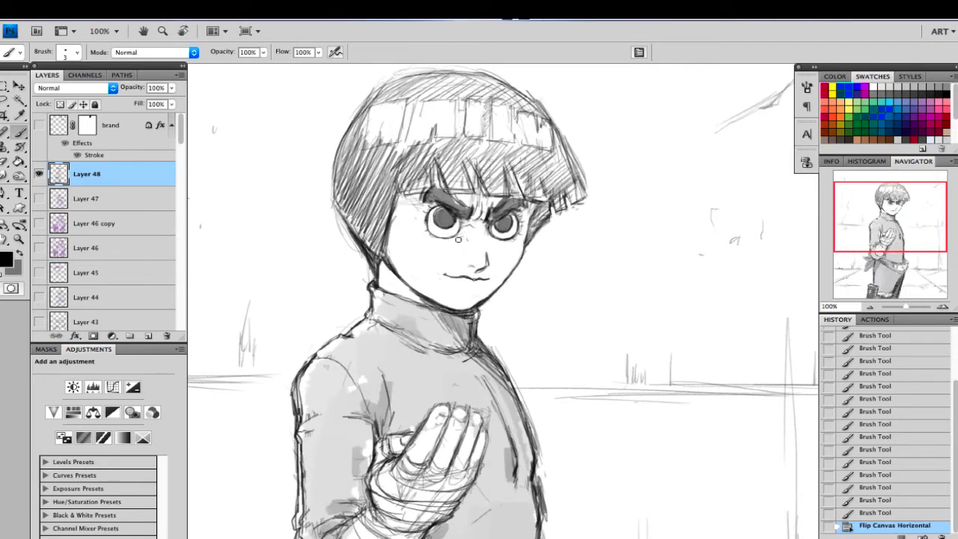
left_click(596, 289)
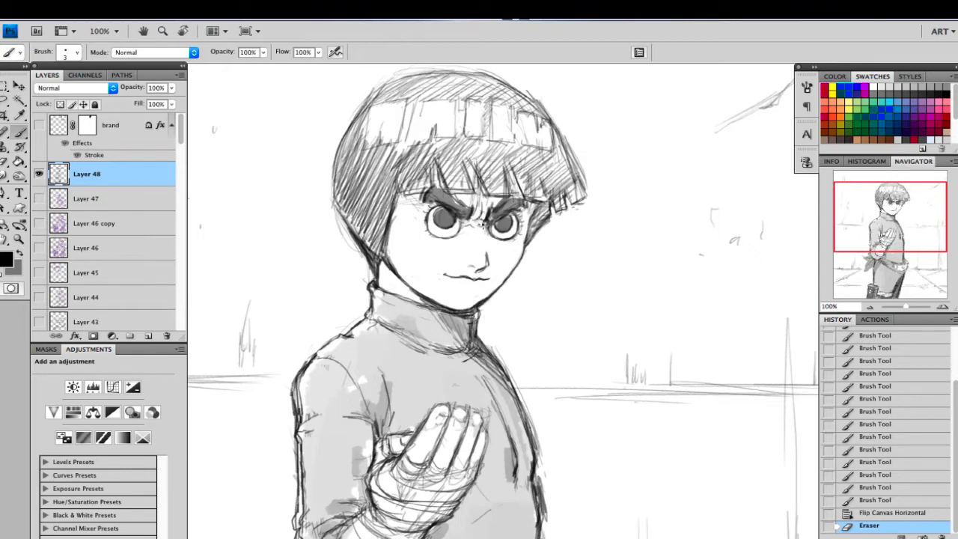
left_click_drag(483, 224, 486, 230)
mouse_move(483, 227)
left_mouse_down()
mouse_move(486, 234)
mouse_move(429, 227)
mouse_move(442, 238)
mouse_move(472, 235)
left_mouse_up()
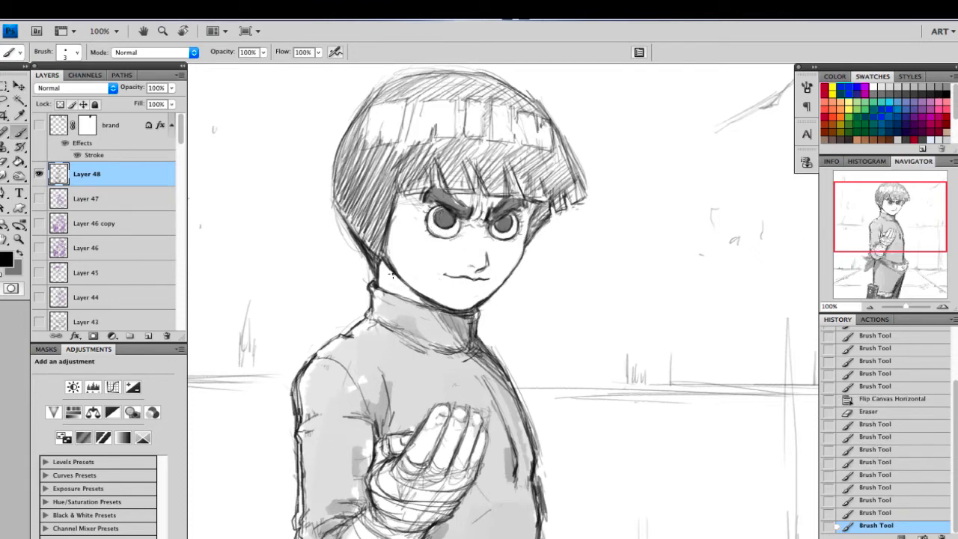
Step: Darken the near jaw line from below the ear to the chin
left_click_drag(393, 275, 421, 299)
left_click_drag(406, 289, 446, 309)
left_click_drag(434, 304, 462, 311)
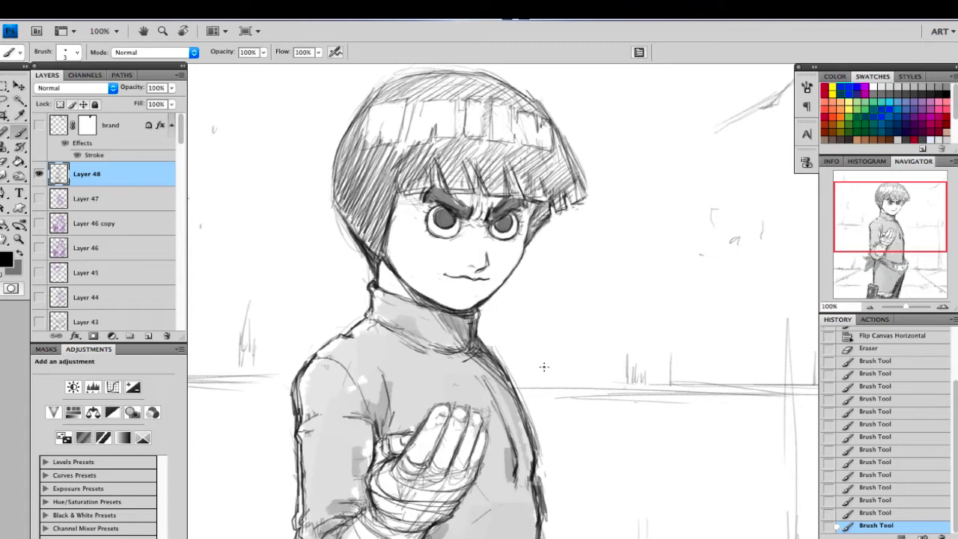
Step: Strengthen the near shoulder line beside the collar and darken the shading on the far leg below the belt
left_click(870, 307)
left_click(871, 308)
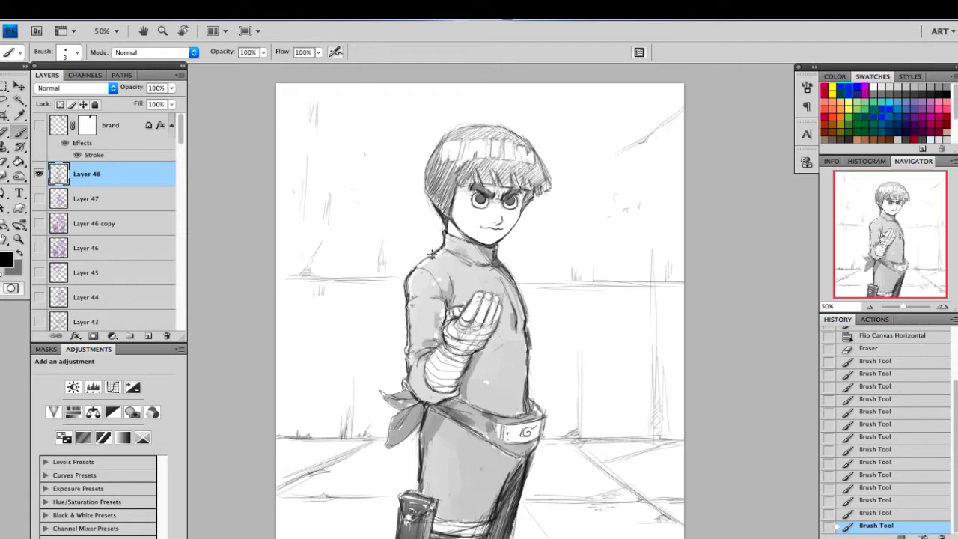
left_click_drag(431, 254, 419, 259)
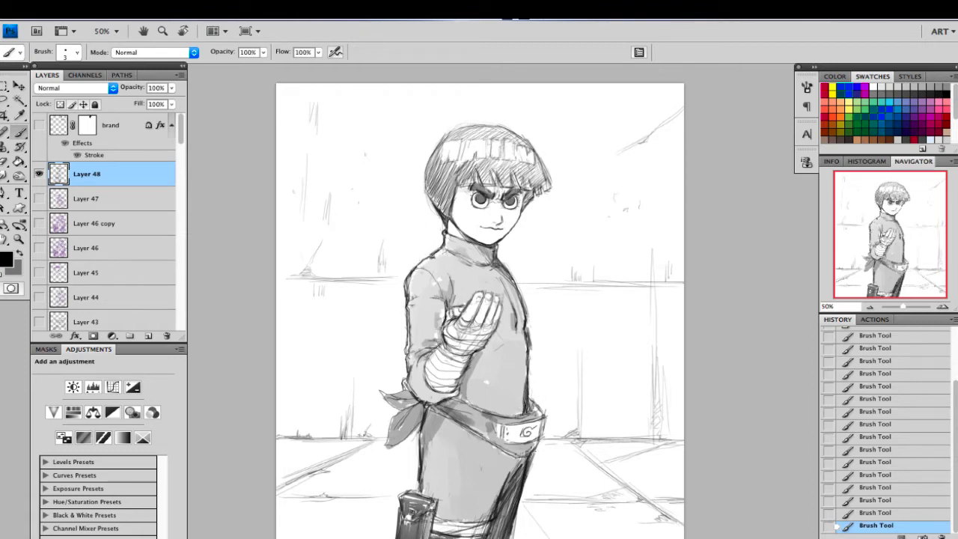
left_click_drag(539, 439, 512, 488)
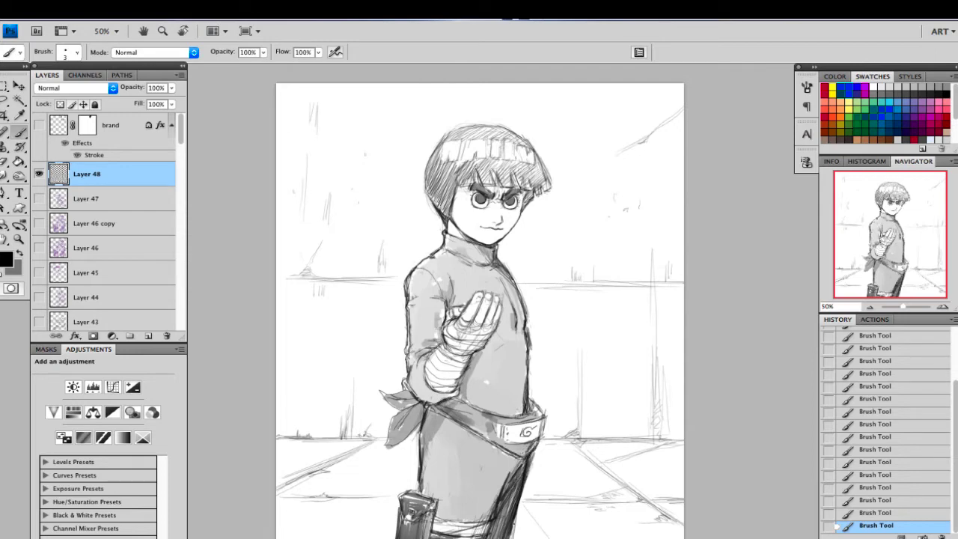
Step: Shade the thigh pouch and darken its lower outer edge
mouse_move(441, 520)
left_mouse_down()
mouse_move(483, 522)
mouse_move(423, 538)
mouse_move(405, 523)
left_mouse_up()
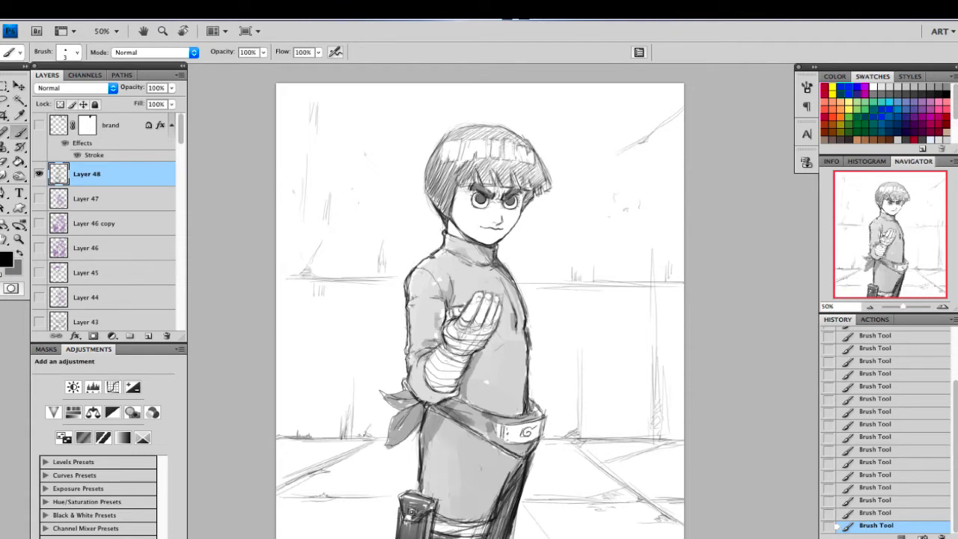
left_click(571, 495)
left_click_drag(402, 524, 397, 537)
left_click_drag(400, 526, 396, 538)
Step: Darken the lower tail of the sash knot and the outer edge of the far thigh
left_click_drag(400, 443, 412, 431)
left_click_drag(533, 459, 527, 480)
left_click_drag(532, 462, 524, 486)
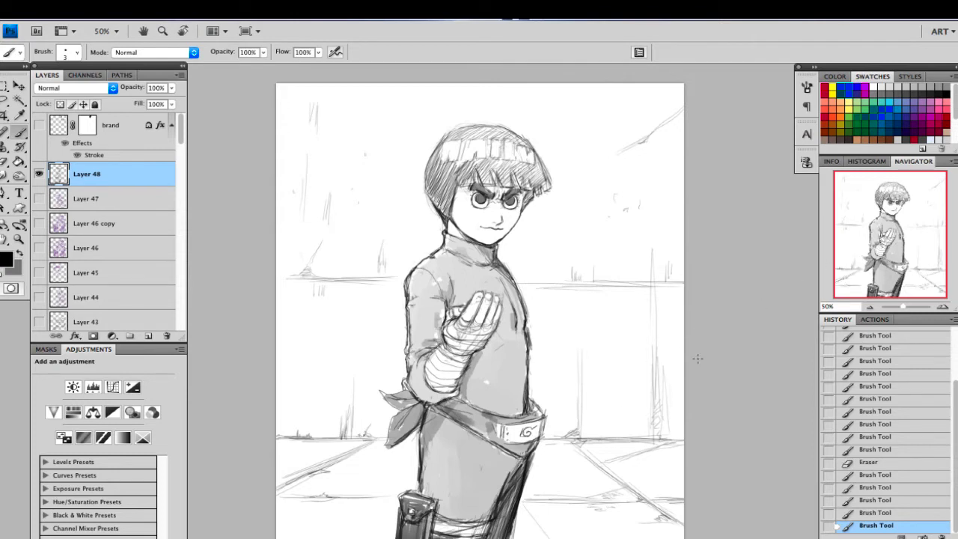
Step: Darken the wall's horizontal seam, hatching small chips beneath it and at the wall's base on both sides of the figure
mouse_move(573, 282)
left_mouse_down()
mouse_move(522, 284)
mouse_move(572, 284)
left_mouse_up()
left_click_drag(541, 284, 645, 279)
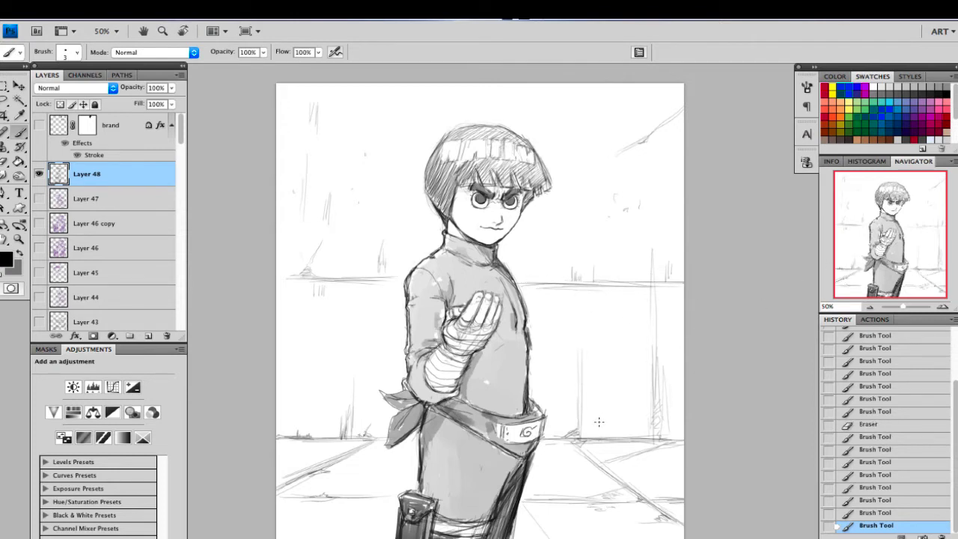
left_click_drag(583, 429, 576, 436)
left_click_drag(581, 428, 574, 435)
left_click_drag(581, 430, 575, 436)
mouse_move(612, 286)
left_mouse_down()
mouse_move(582, 298)
mouse_move(576, 332)
left_mouse_up()
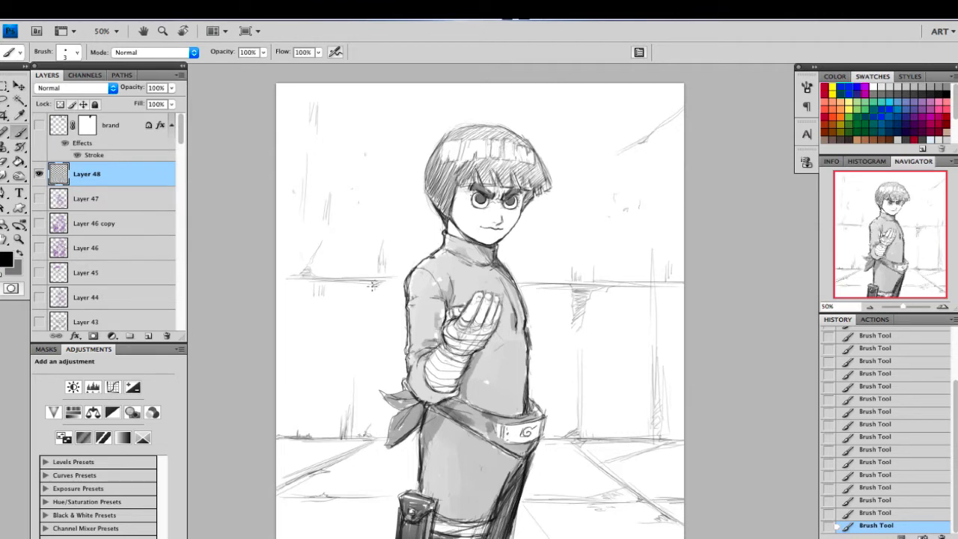
left_click_drag(371, 295, 376, 287)
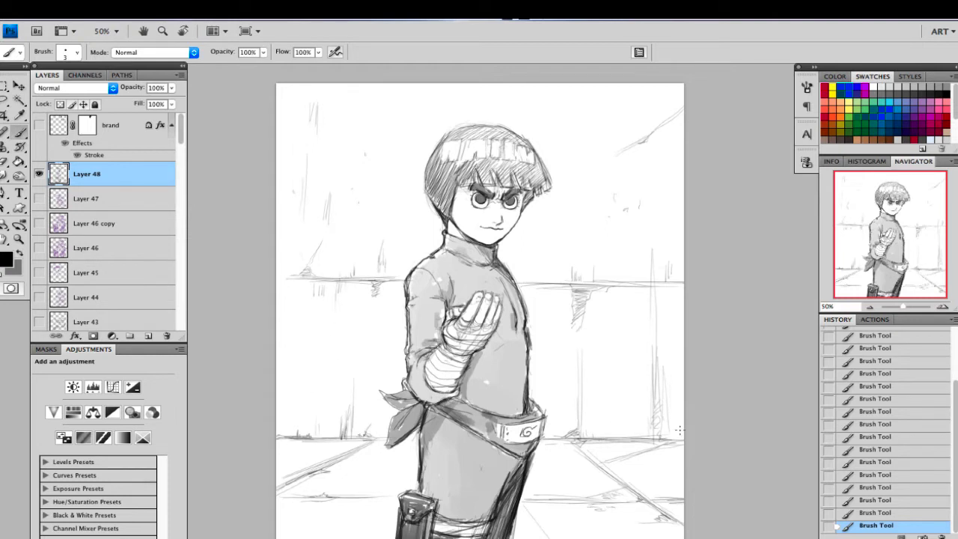
Step: Shade the foot of the wall's vertical joint and darken the diagonal floor joint on the opposite side of the figure
left_click_drag(656, 416, 661, 439)
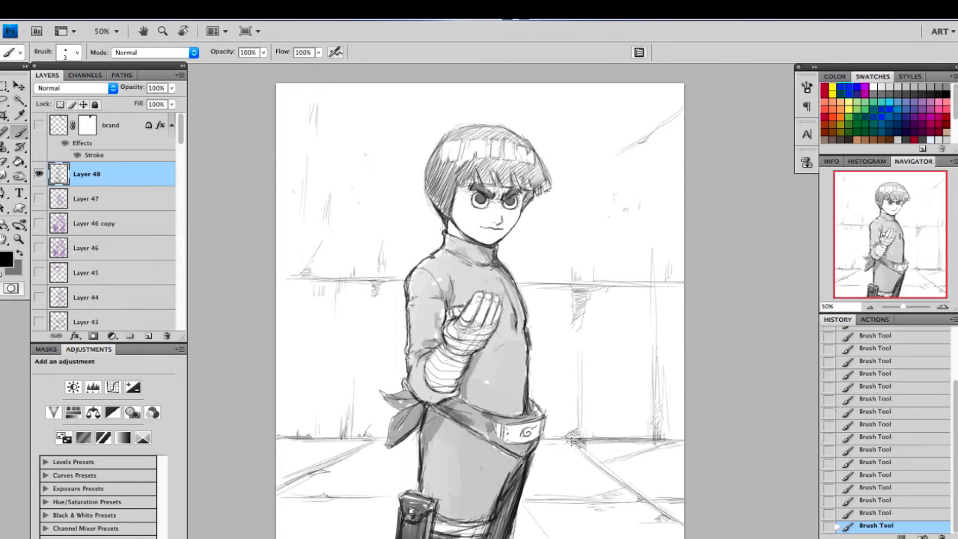
left_click_drag(314, 472, 362, 446)
mouse_move(281, 489)
left_mouse_down()
mouse_move(381, 437)
mouse_move(353, 454)
left_mouse_up()
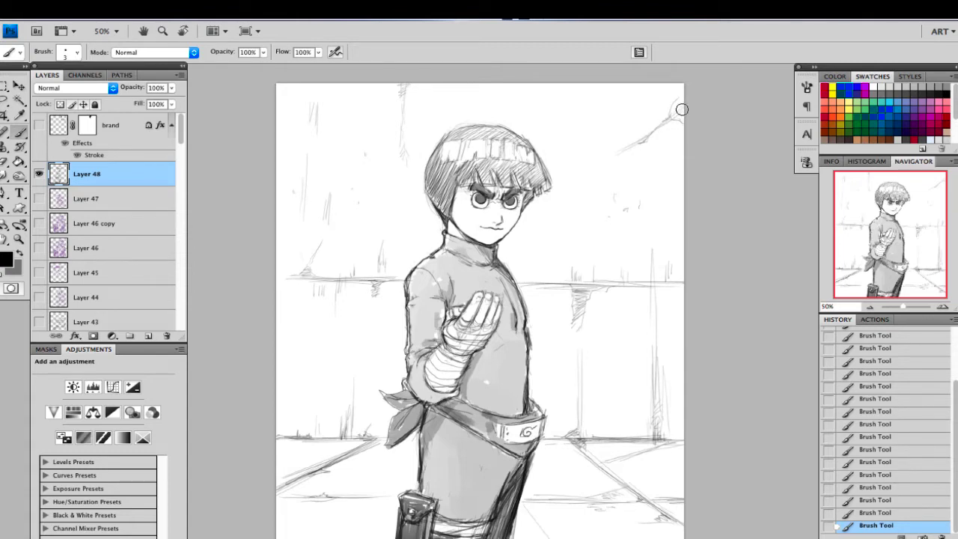
Step: Partly erase the diagonal crack in the wall's upper corner and redraw its branches with thin strokes
mouse_move(678, 120)
left_mouse_down()
mouse_move(644, 139)
mouse_move(661, 118)
mouse_move(636, 145)
left_mouse_up()
left_click_drag(661, 119, 592, 169)
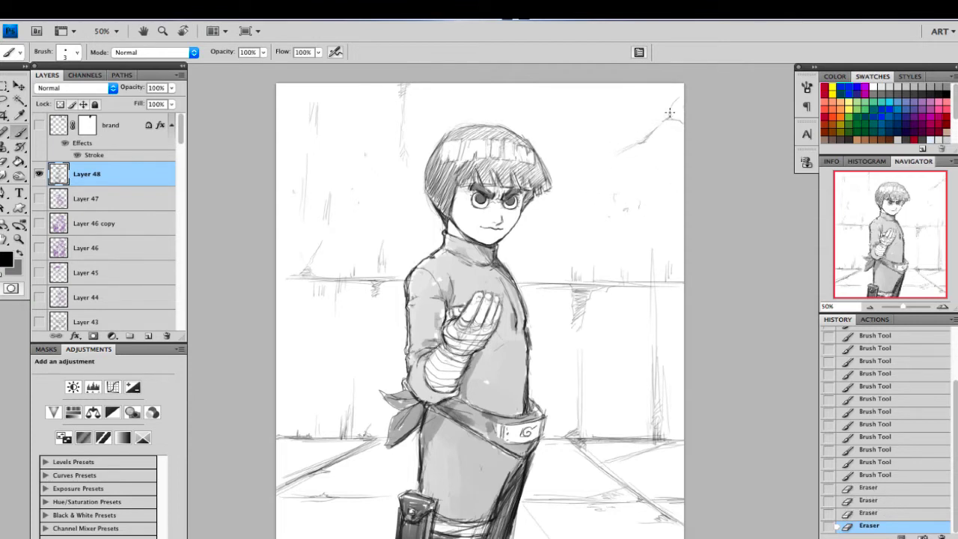
left_click_drag(678, 92, 677, 93)
mouse_move(669, 110)
left_mouse_down()
mouse_move(676, 92)
mouse_move(672, 99)
left_mouse_up()
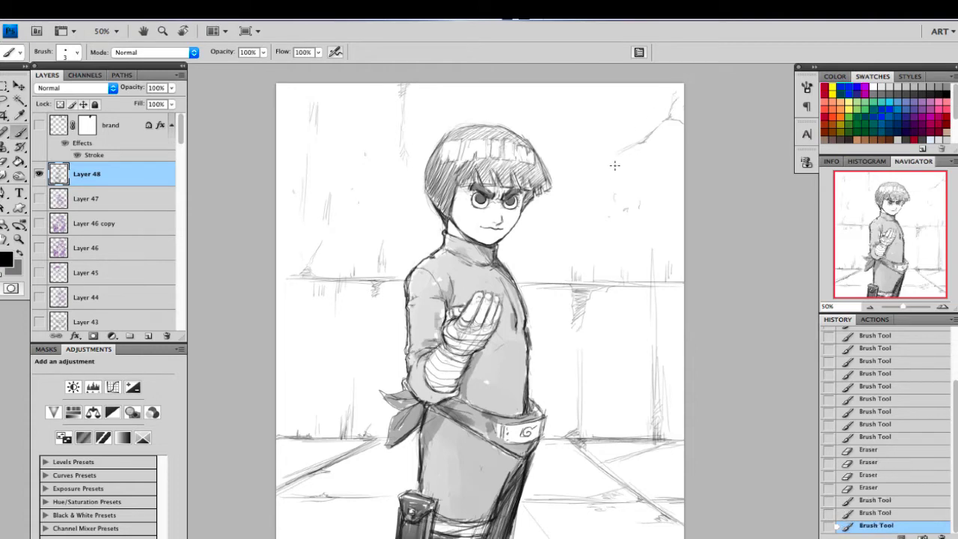
left_click_drag(597, 166, 594, 168)
Step: Draw a vertical joint and short streaks down from the wall's upper edge between the head and the crack
mouse_move(601, 85)
left_mouse_down()
mouse_move(602, 138)
mouse_move(604, 120)
left_mouse_up()
left_click_drag(608, 85, 606, 117)
left_click_drag(579, 84, 578, 165)
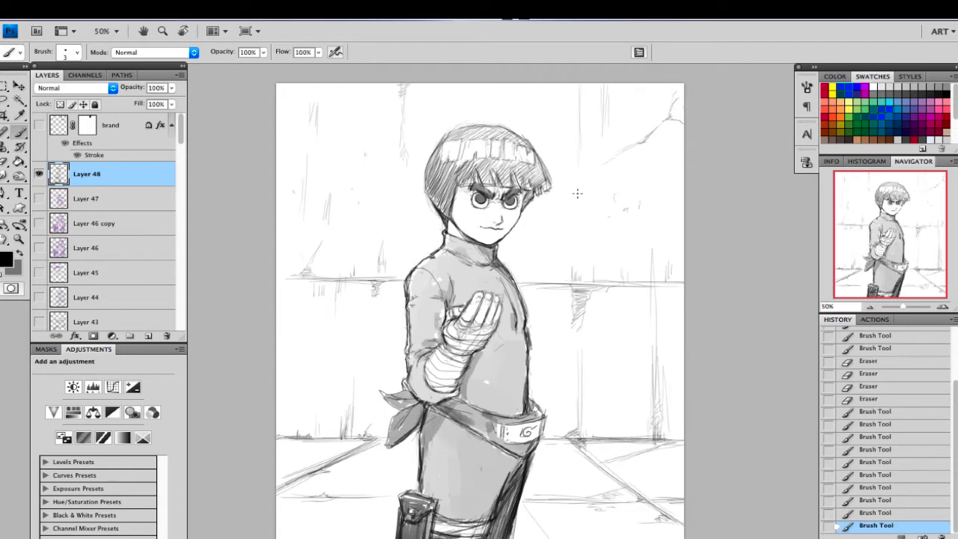
left_click_drag(579, 84, 580, 177)
left_click_drag(583, 165, 596, 165)
mouse_move(599, 166)
left_mouse_down()
mouse_move(604, 182)
mouse_move(577, 181)
mouse_move(579, 203)
left_mouse_up()
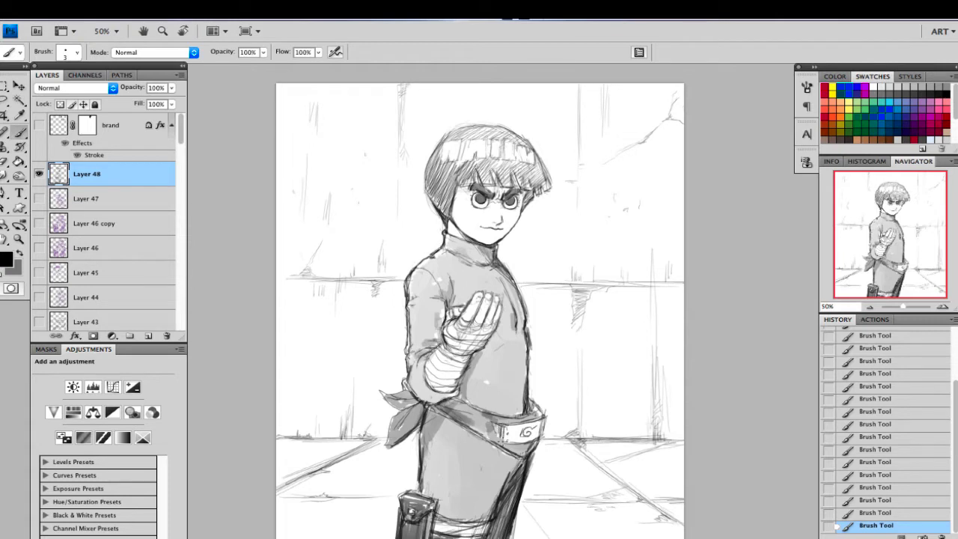
Step: Add short shading strokes to the metal plate of the headband tied around the waist and touch up the belt's edge above it
mouse_move(503, 442)
left_mouse_down()
mouse_move(529, 446)
mouse_move(545, 426)
mouse_move(507, 441)
left_mouse_up()
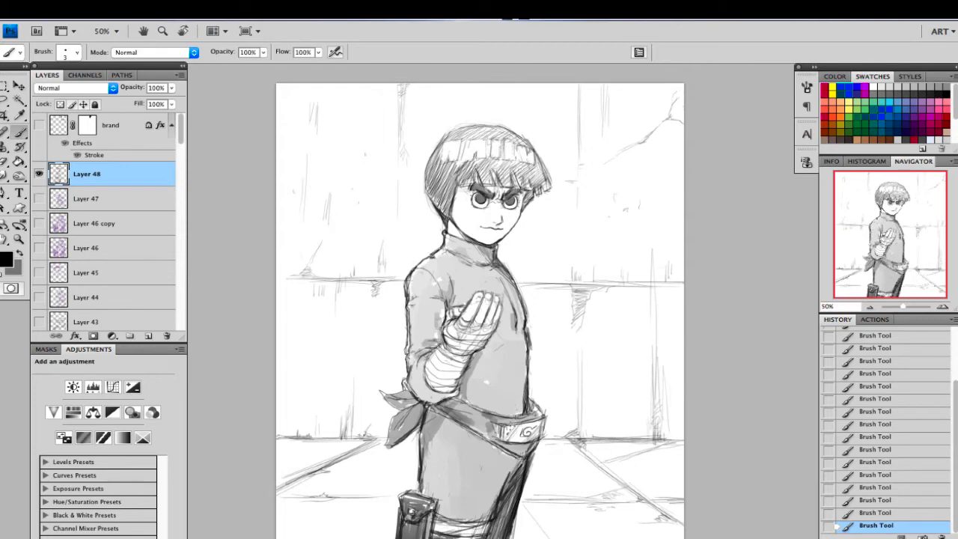
left_click_drag(534, 413, 535, 403)
Step: Inspect the sketch up close, check its proportions with the canvas flipped horizontally, and flip it back
left_click(943, 308)
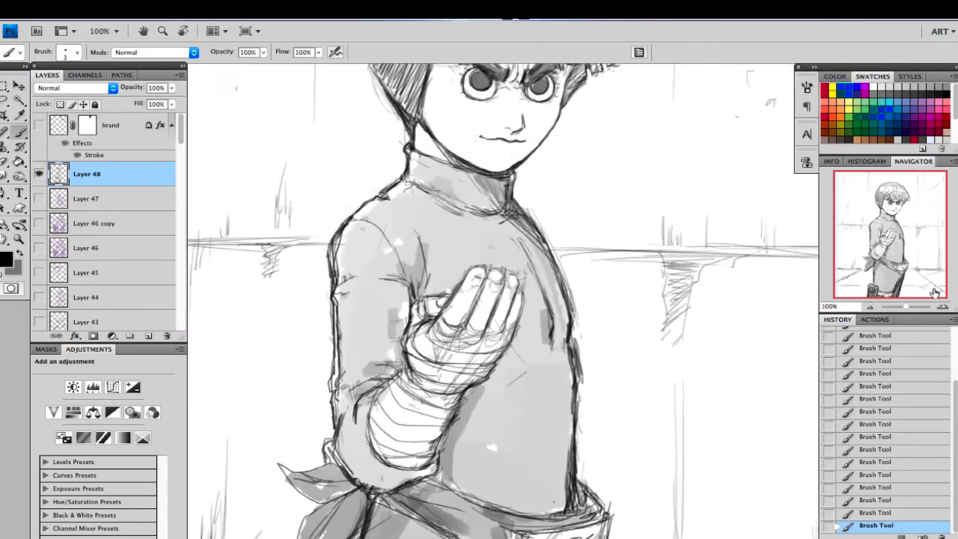
left_click(943, 307)
left_click(870, 308)
left_click(869, 308)
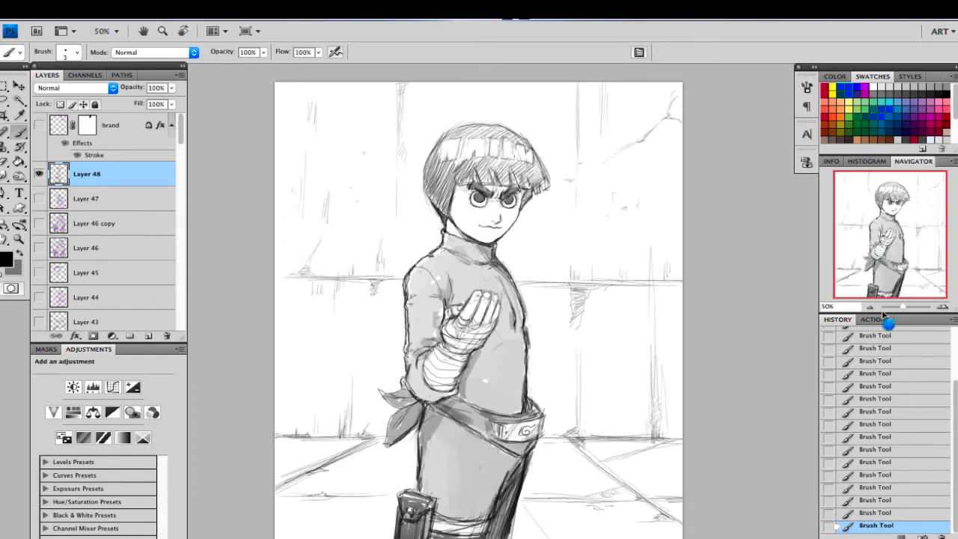
key("ctrl+shift+h")
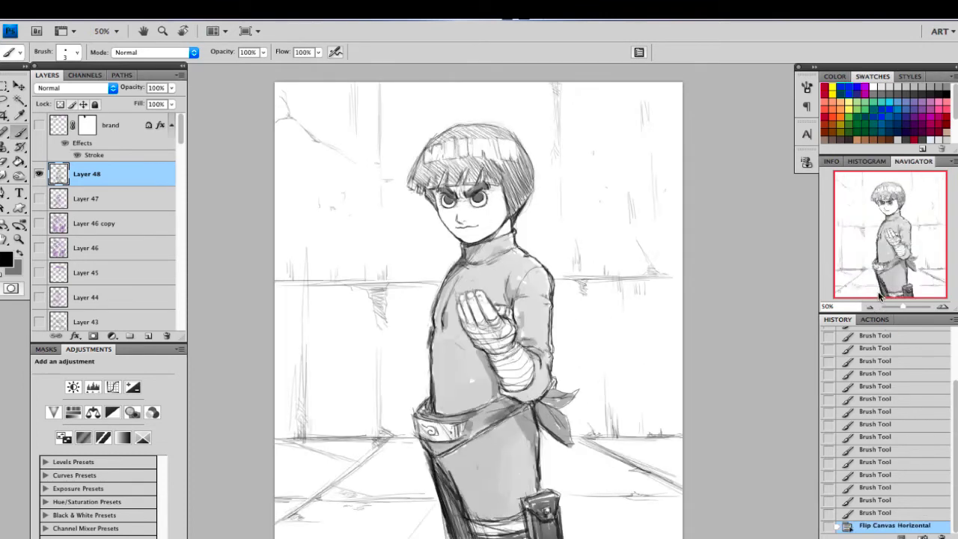
key("ctrl+shift+h")
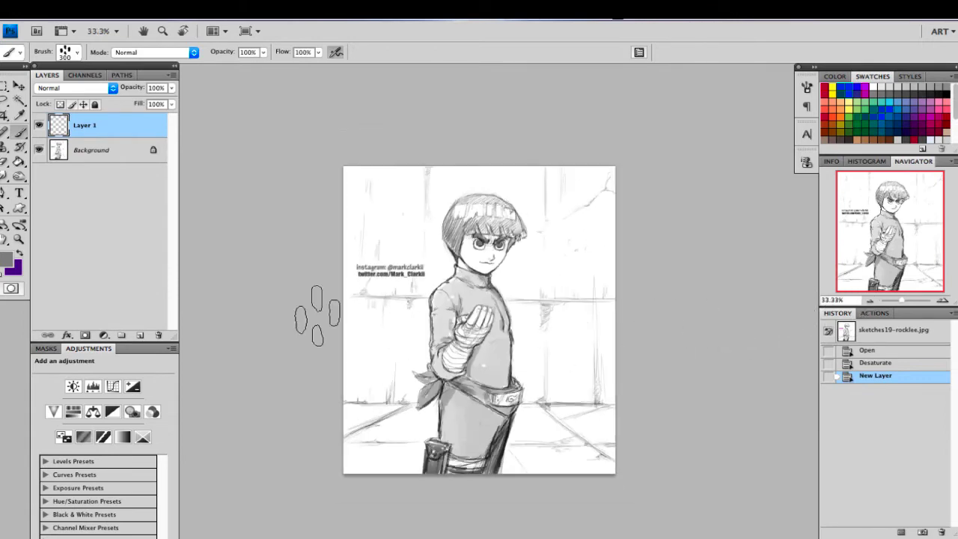
Step: Set the blending mode of Layer 1 in sketches19-rocklee.jpg to Multiply and open the brush presets
left_click(74, 88)
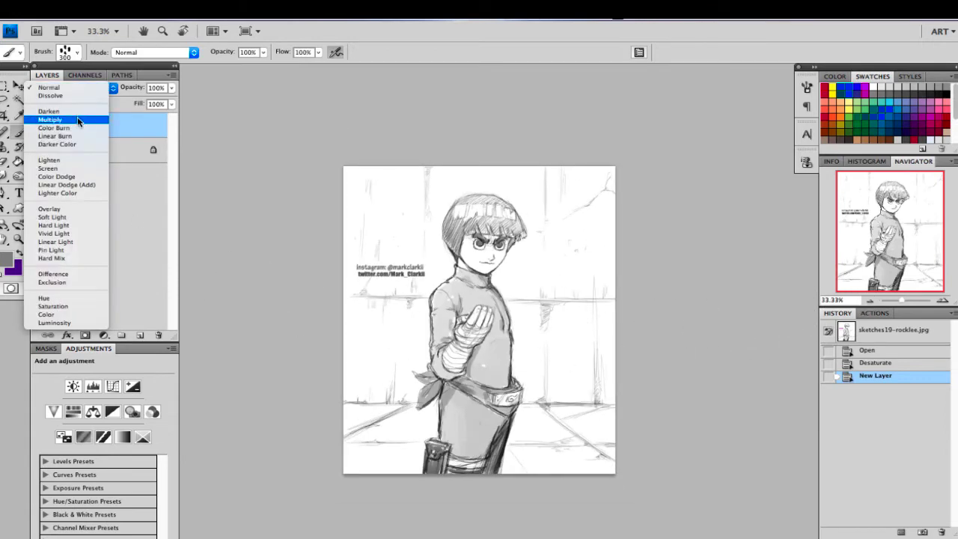
left_click(75, 118)
left_click(72, 60)
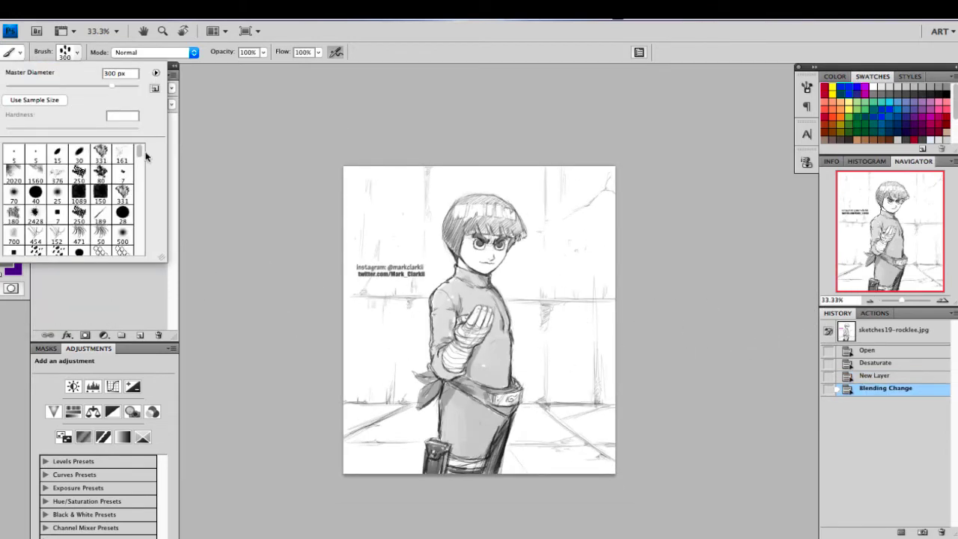
Step: Choose the dark square textured brush preset at 100 px
left_click_drag(140, 152, 139, 189)
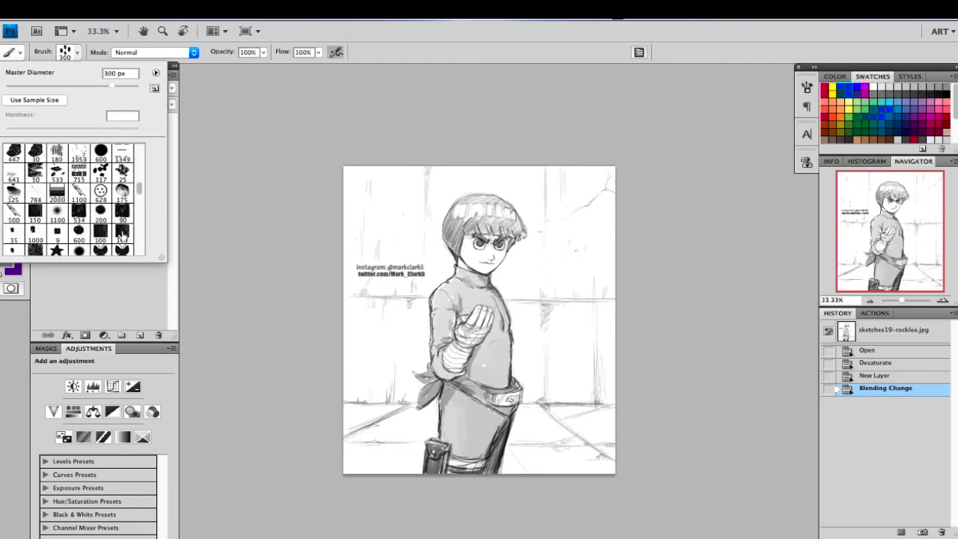
left_click(121, 235)
key("Return")
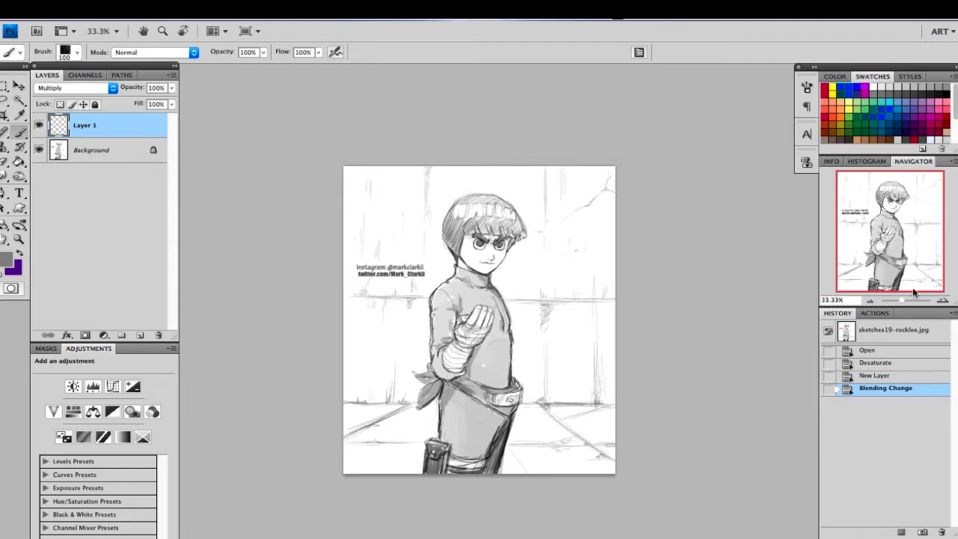
left_click(941, 300)
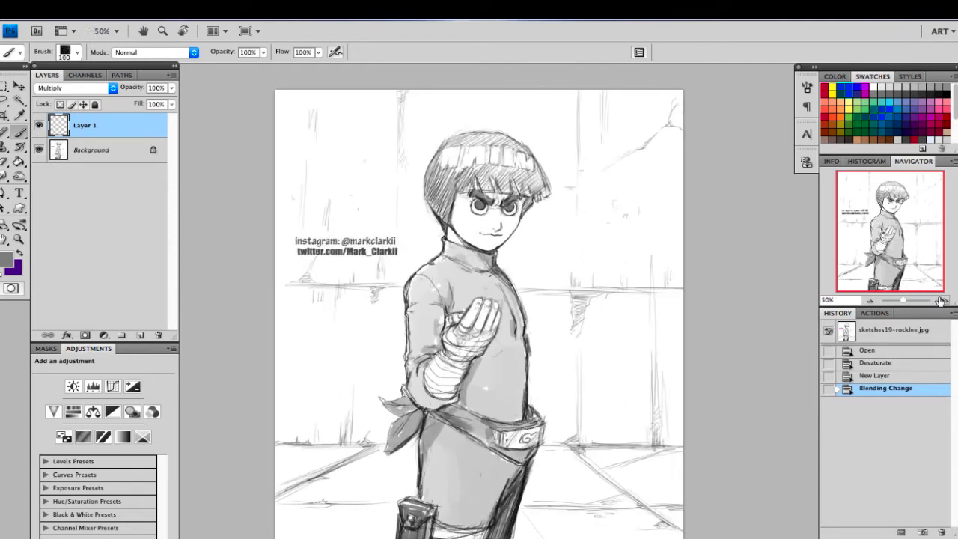
left_click(870, 300)
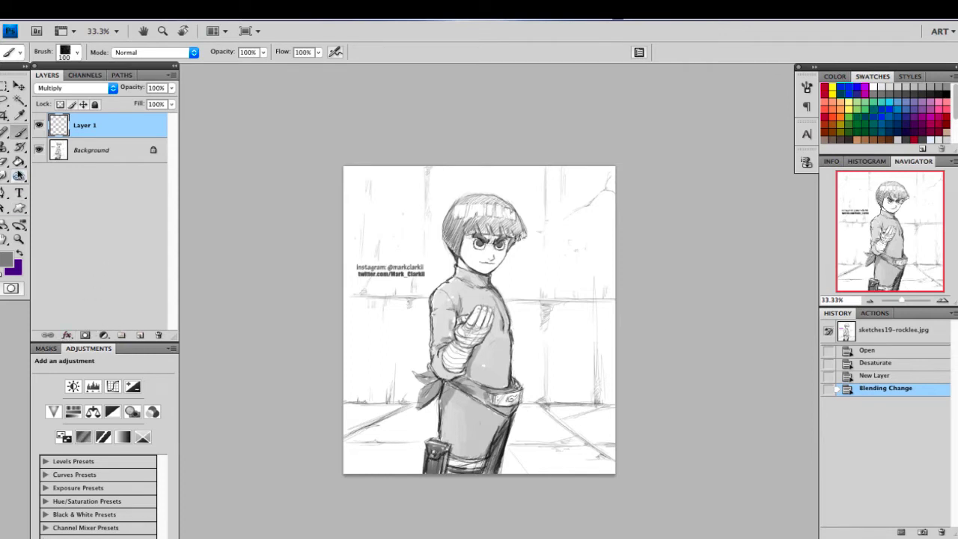
Step: Mix a dark muted green with hue 114 as the foreground color and fill Layer 1 with it using the Paint Bucket
left_click(19, 161)
left_click(7, 260)
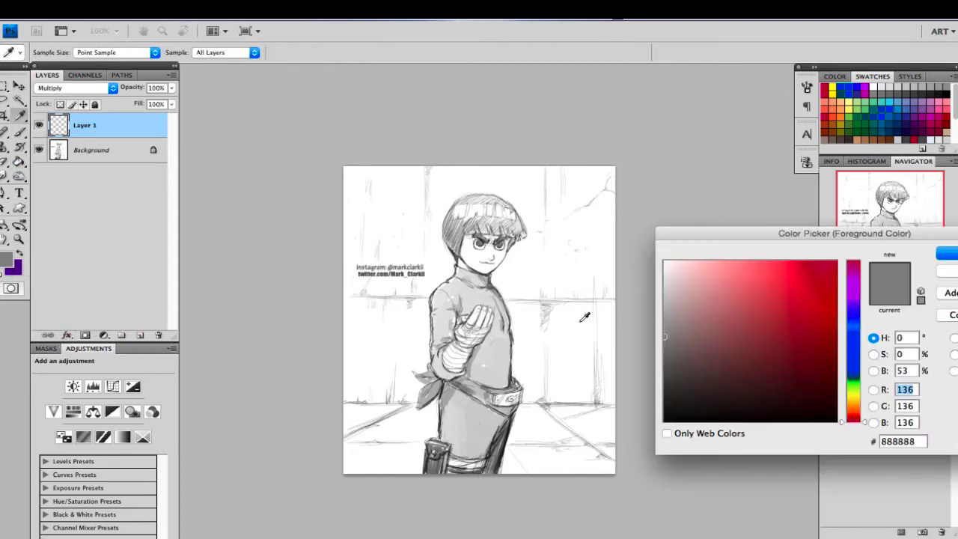
left_click_drag(853, 376, 853, 380)
left_click_drag(689, 311, 685, 345)
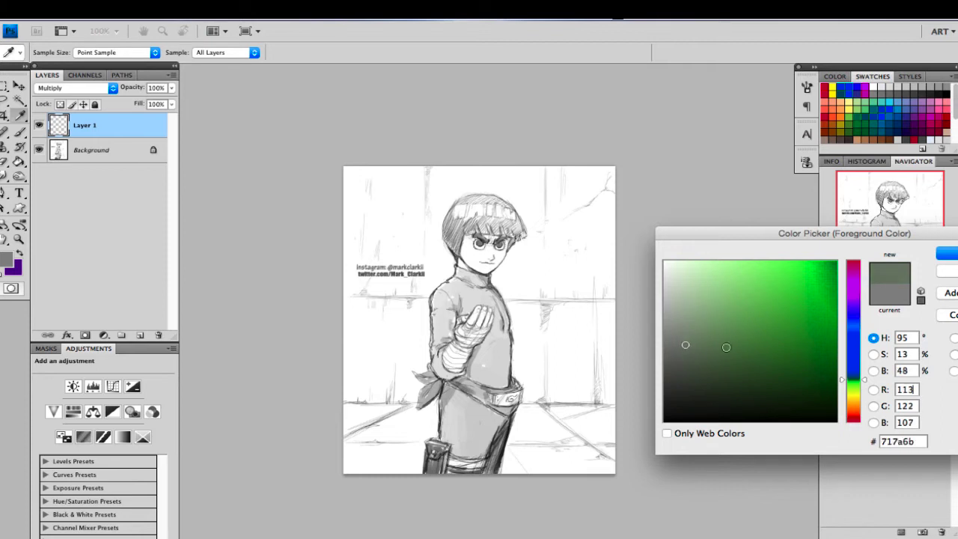
left_click_drag(866, 380, 866, 371)
left_click_drag(683, 347, 687, 354)
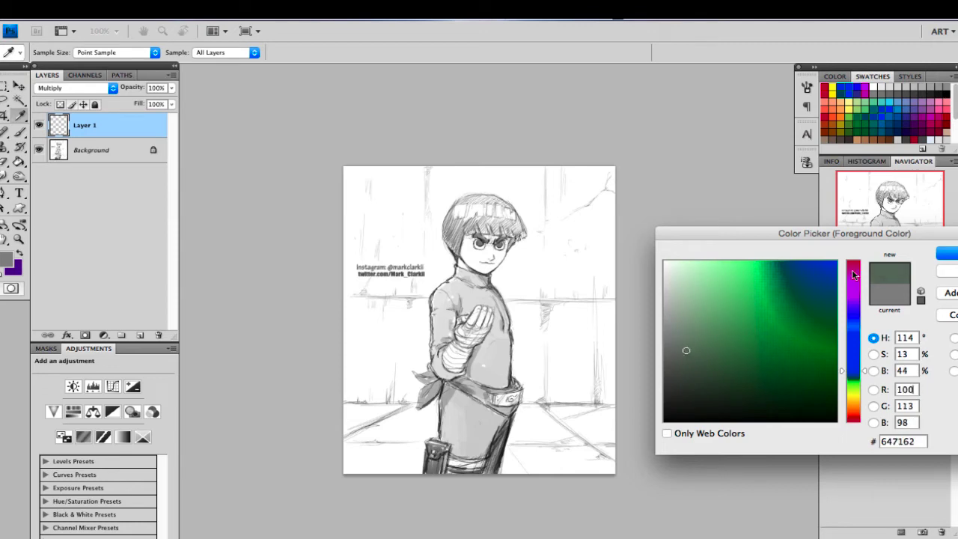
left_click(946, 253)
key("g")
left_click(523, 280)
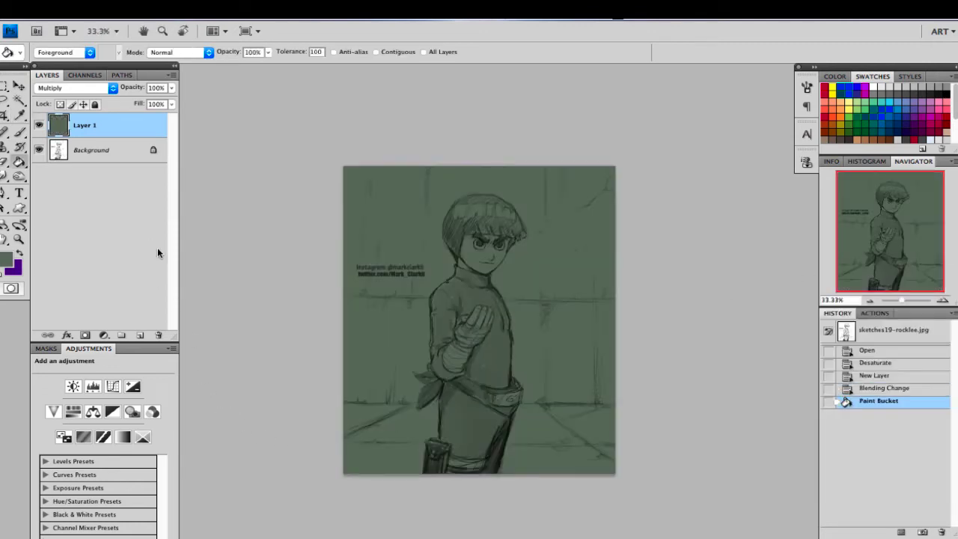
Step: Try two progressively lighter muted greens as the fill of Layer 1
left_click(6, 261)
left_click_drag(680, 341, 680, 322)
left_click(947, 254)
left_click(556, 322)
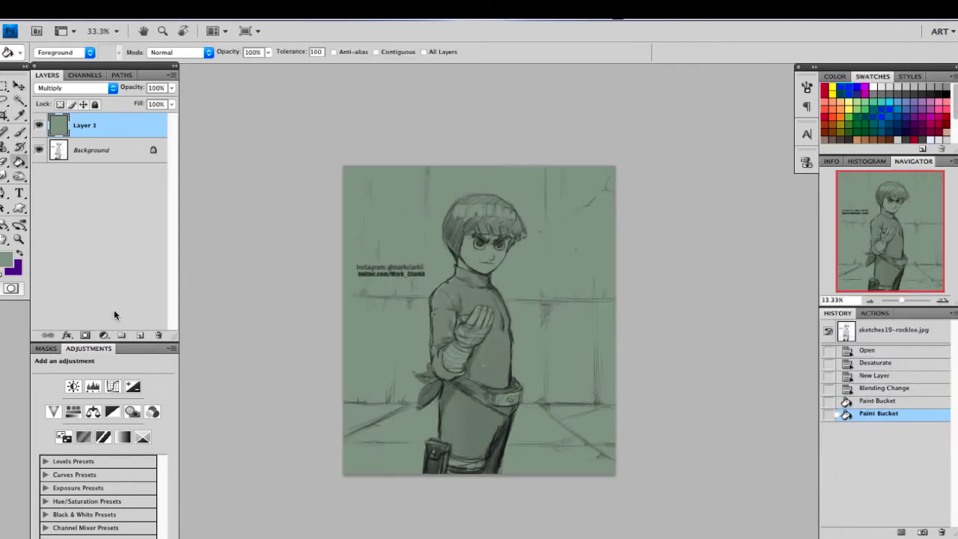
left_click(6, 256)
left_click_drag(679, 307, 684, 291)
left_click(947, 253)
left_click(562, 321)
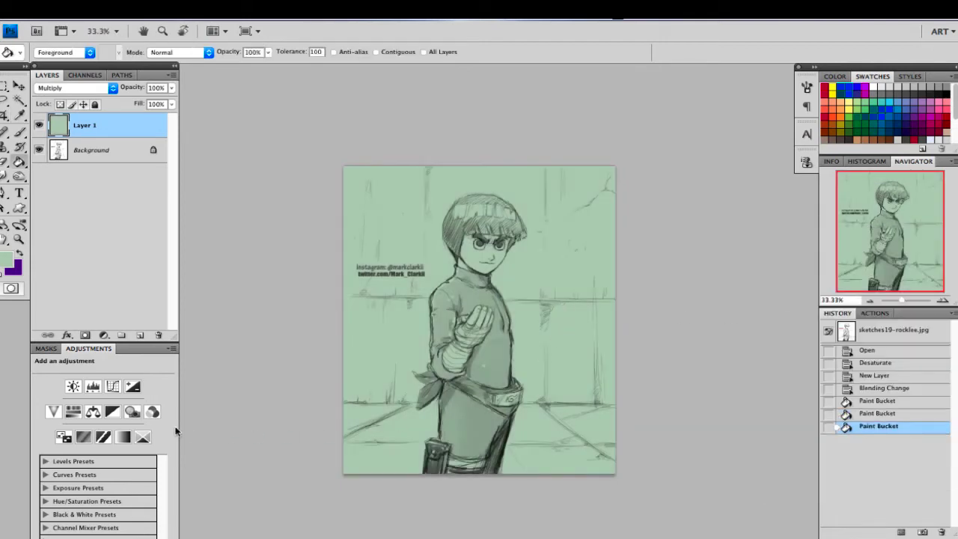
Step: Set the foreground color to the pale green c1d3bf and refill Layer 1 with it
left_click(7, 259)
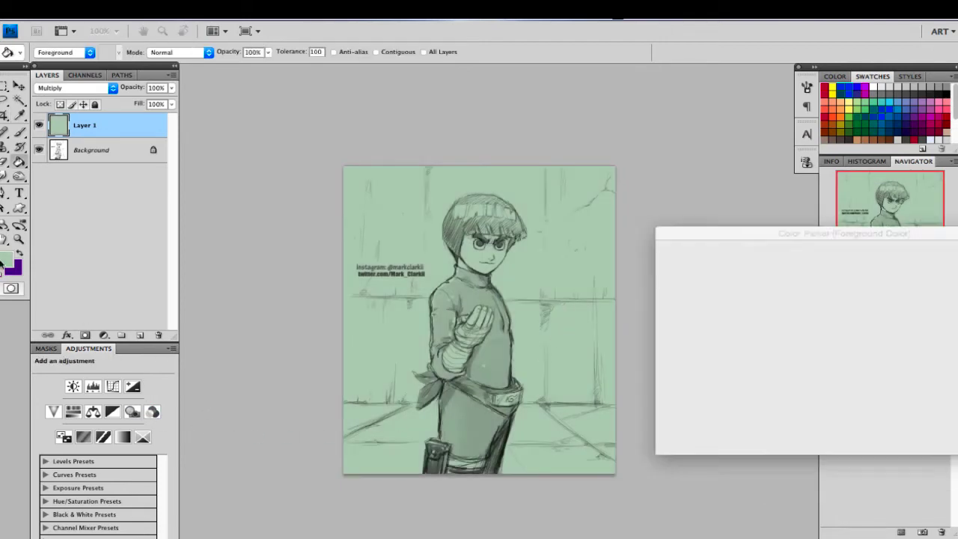
left_click(679, 288)
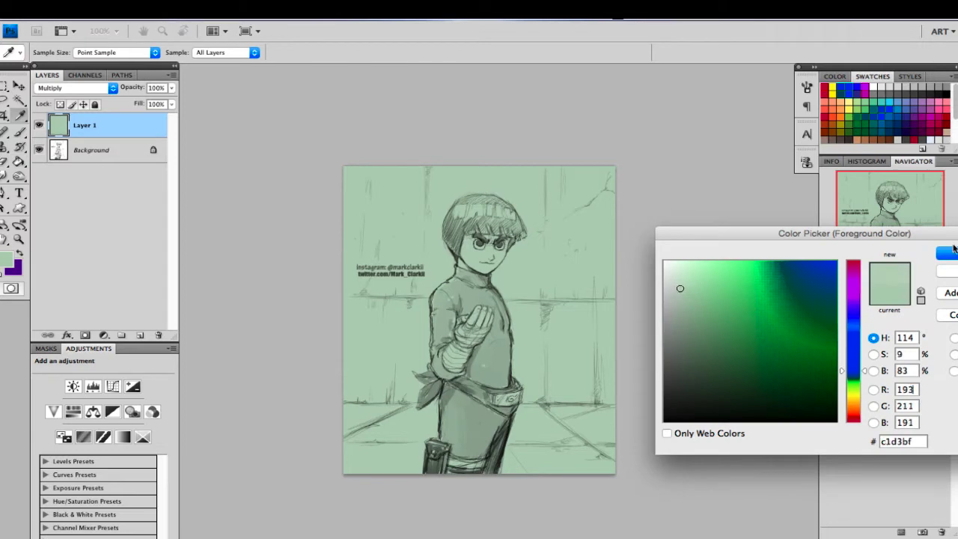
left_click(948, 253)
left_click(510, 275)
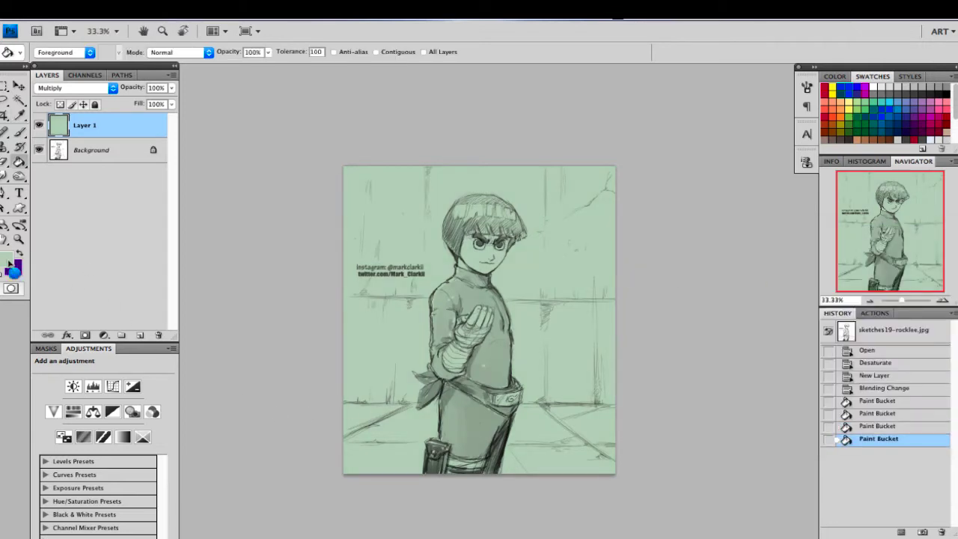
Step: Change the foreground color to a more saturated yellow-green with a hue of about 78
left_click(9, 261)
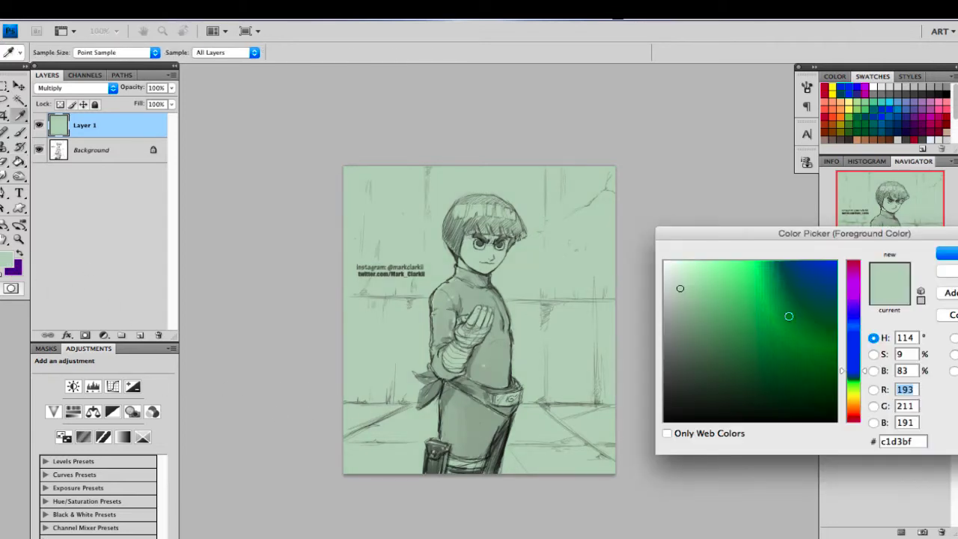
left_click_drag(864, 377, 865, 388)
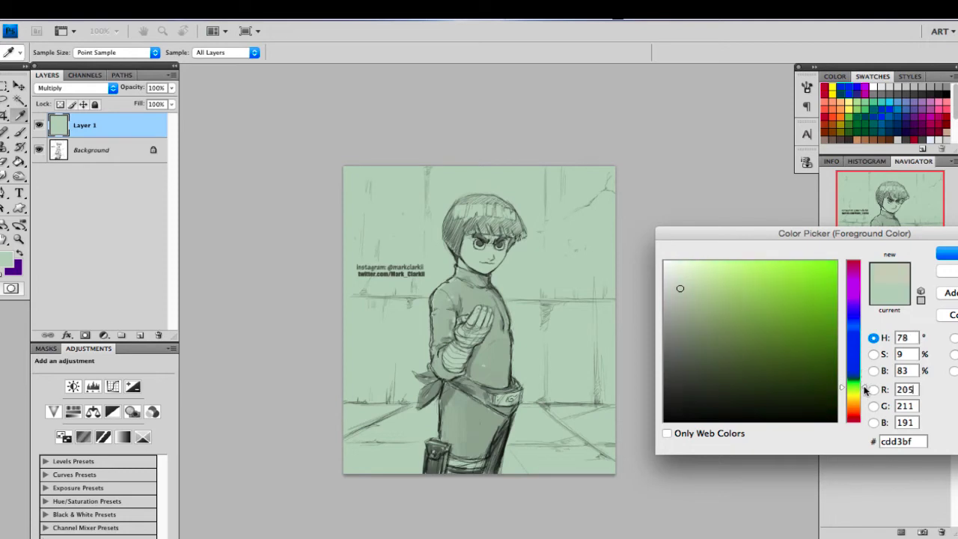
left_click_drag(711, 303, 726, 293)
left_click(946, 254)
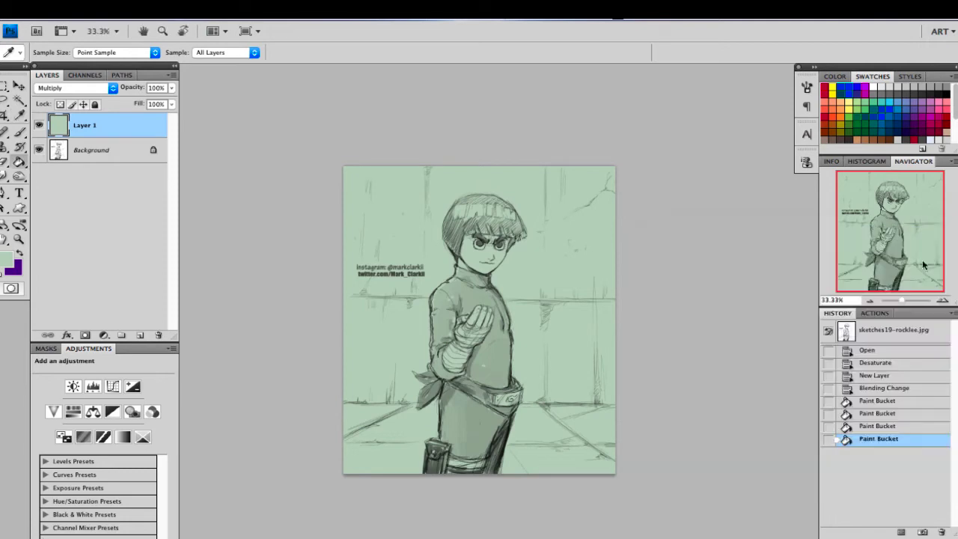
Step: Paint the whole ground area below the wall yellow-green on Layer 1 with a 300 px brush
left_click(19, 133)
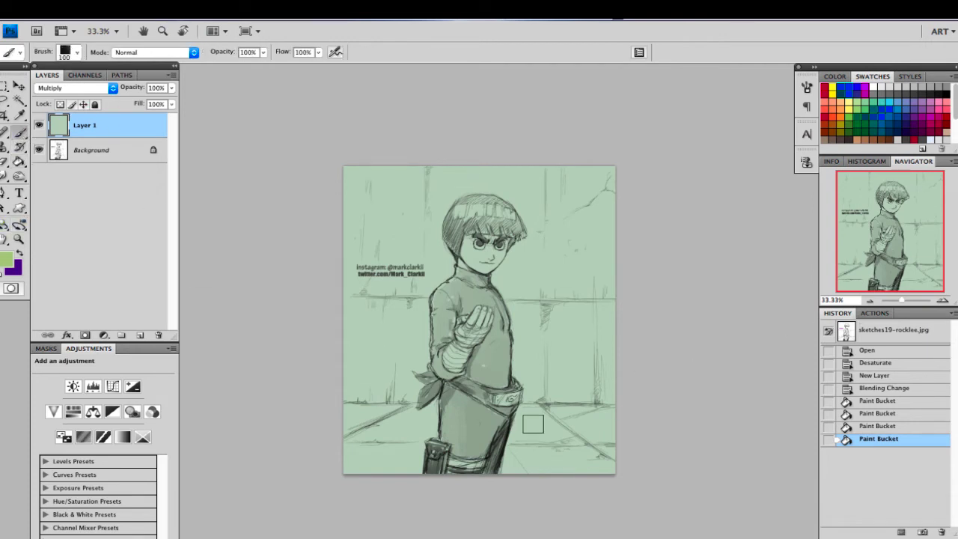
key("bracketright")
key("bracketright")
key("bracketright")
key("bracketright")
key("bracketright")
key("bracketright")
left_click_drag(367, 441, 369, 430)
mouse_move(382, 466)
left_mouse_down()
mouse_move(427, 458)
mouse_move(420, 423)
left_mouse_up()
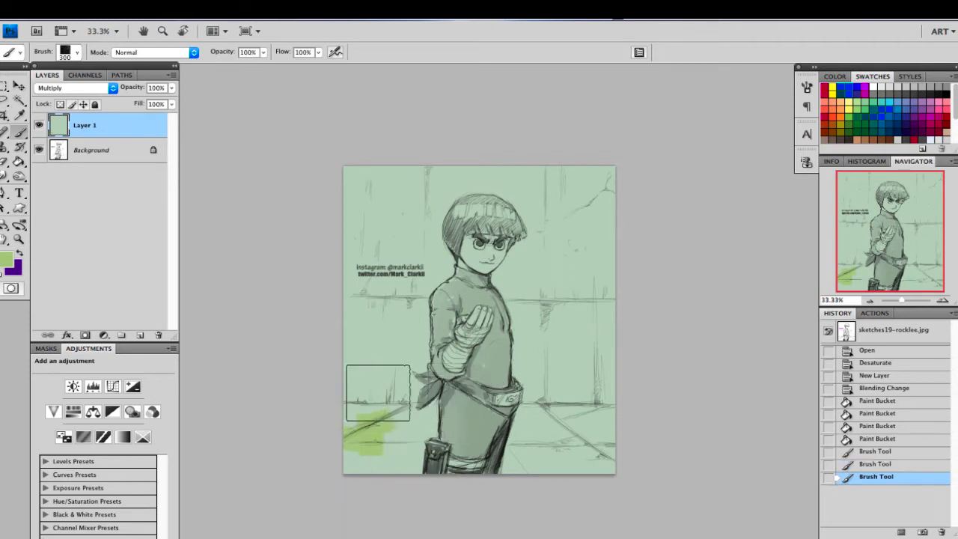
mouse_move(378, 394)
left_mouse_down()
mouse_move(405, 424)
mouse_move(398, 455)
mouse_move(434, 443)
mouse_move(371, 422)
mouse_move(350, 437)
mouse_move(381, 448)
left_mouse_up()
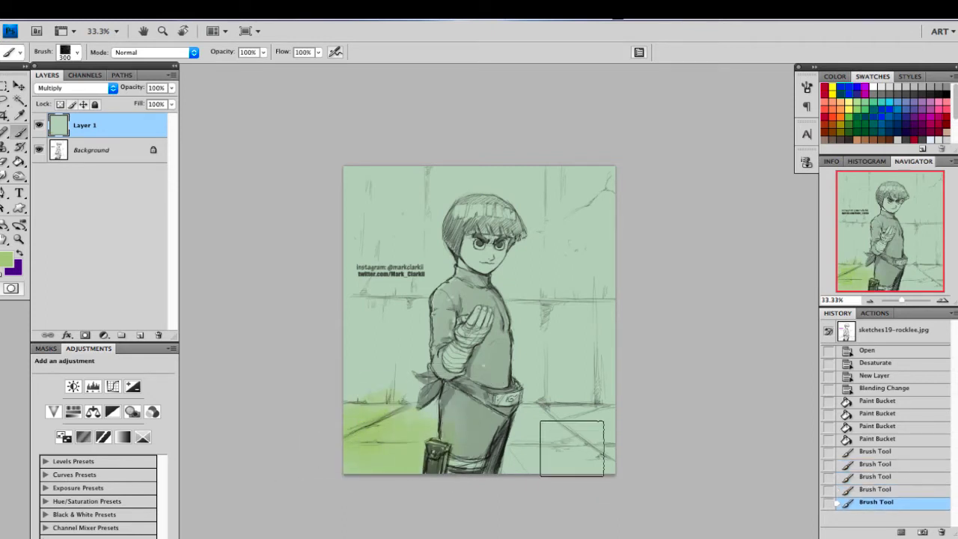
mouse_move(572, 449)
left_mouse_down()
mouse_move(543, 428)
mouse_move(572, 429)
left_mouse_up()
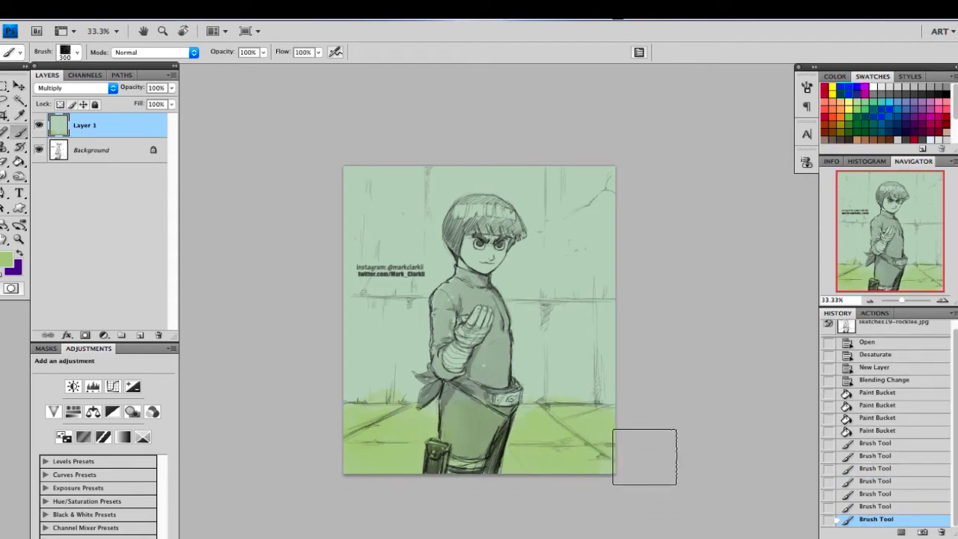
left_click_drag(434, 440, 468, 443)
left_click_drag(605, 456, 425, 441)
mouse_move(425, 441)
left_mouse_down()
mouse_move(500, 429)
mouse_move(344, 442)
mouse_move(362, 452)
mouse_move(656, 432)
mouse_move(322, 447)
left_mouse_up()
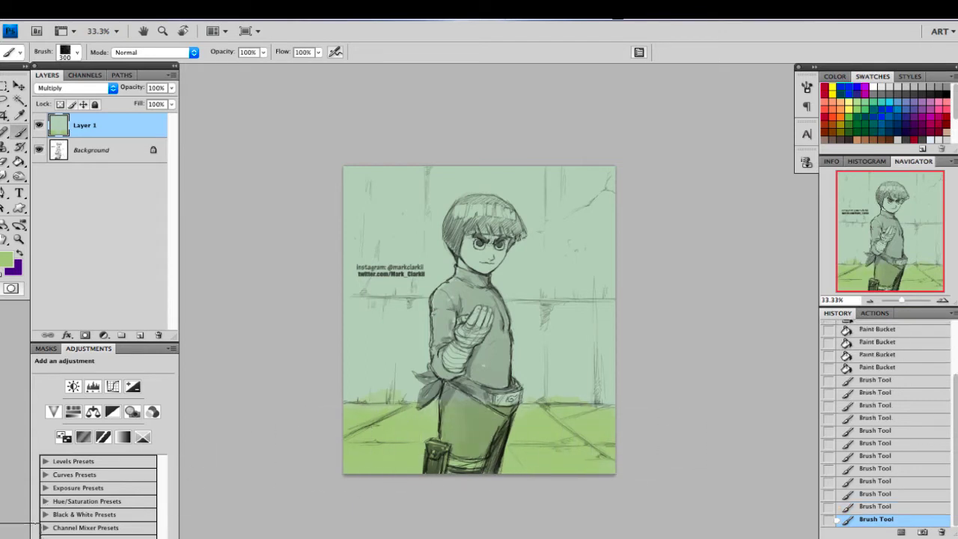
Step: Swap the colors, change the purple to light grey and paint over the wall with a brush enlarged to 700 px
key("x")
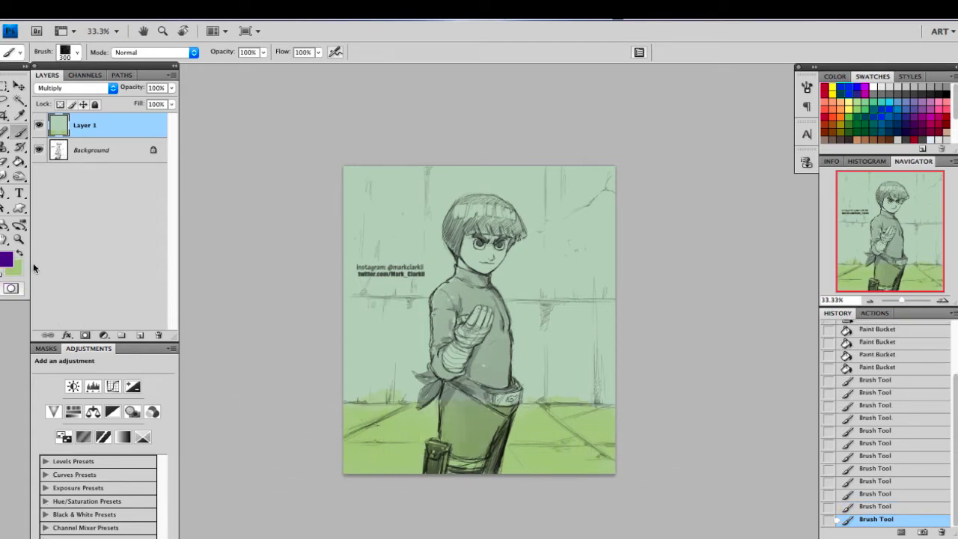
left_click(11, 260)
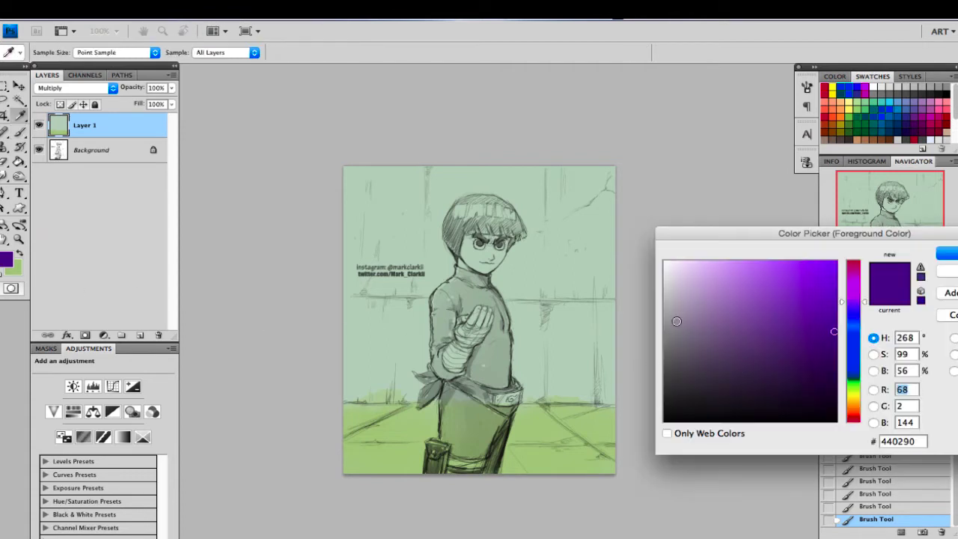
left_click_drag(676, 321, 665, 304)
key("Return")
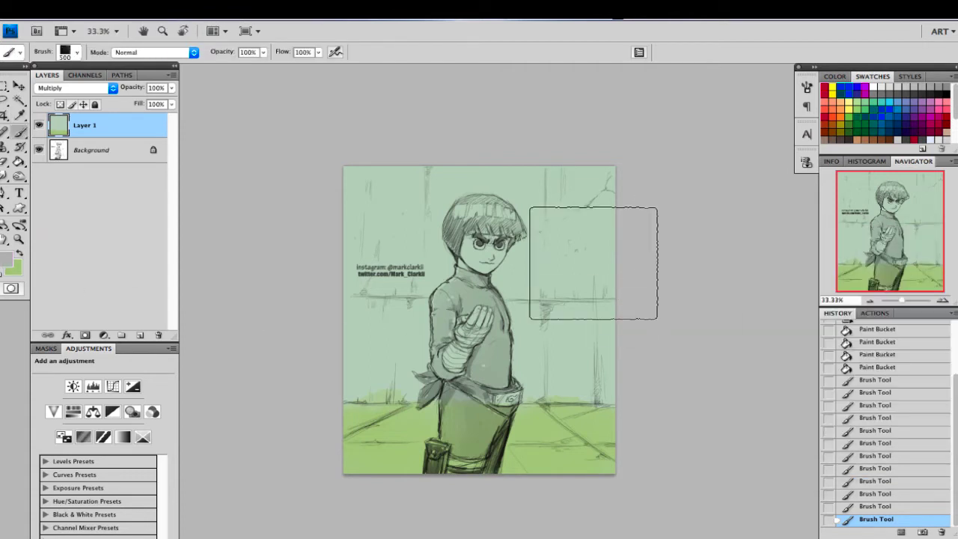
mouse_move(402, 221)
left_mouse_down()
mouse_move(385, 334)
mouse_move(579, 344)
mouse_move(439, 180)
left_mouse_up()
Step: Reduce the brush to 300 px, darken the grey foreground color and paint a shadow band along the top of the wall
key("x")
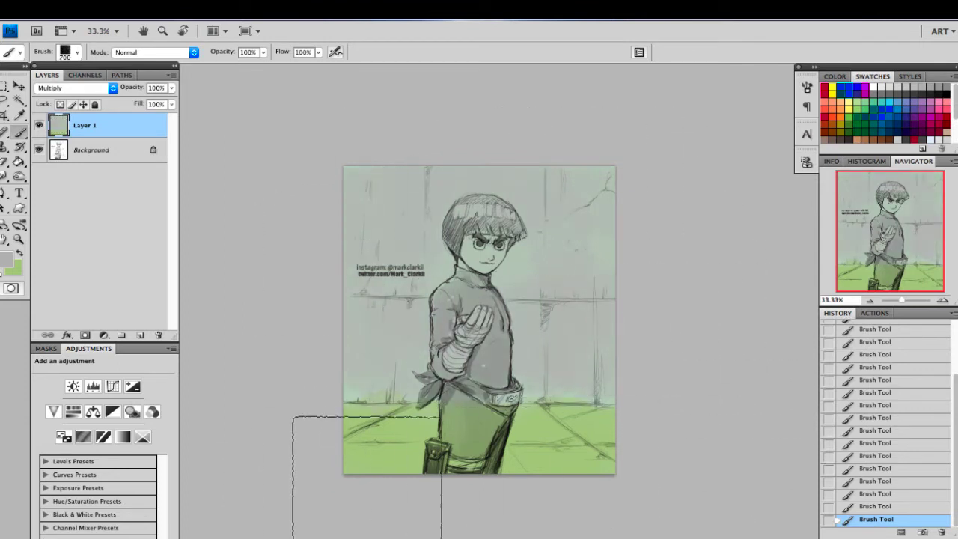
key("bracketleft")
key("bracketleft")
key("bracketleft")
key("bracketleft")
key("bracketleft")
key("bracketleft")
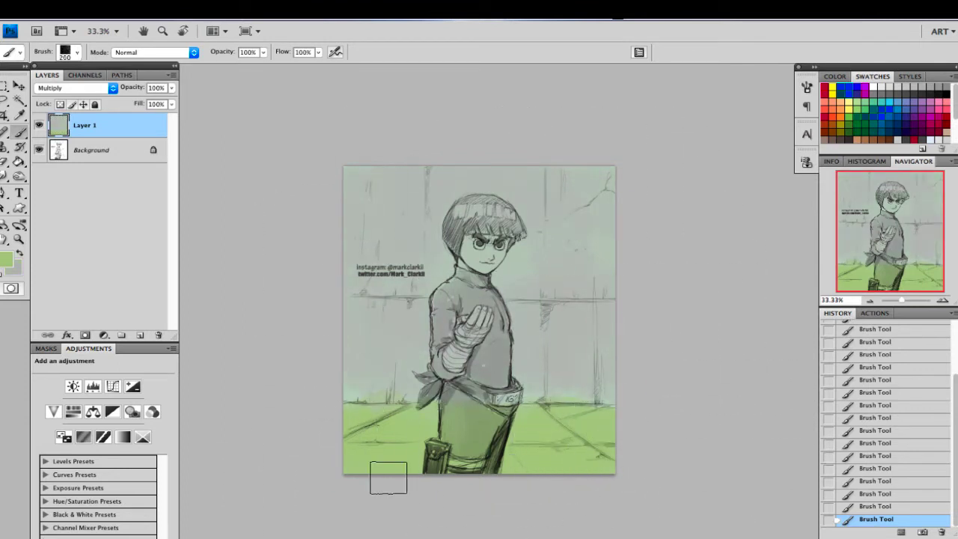
key("bracketleft")
key("bracketright")
key("bracketright")
key("bracketright")
left_click(8, 262)
left_click_drag(683, 328, 665, 341)
left_click(948, 255)
mouse_move(327, 221)
left_mouse_down()
mouse_move(556, 167)
mouse_move(284, 200)
mouse_move(389, 176)
left_mouse_up()
Step: Sample neighboring greys from the wall and blend the dark upper band into the lighter area around the head
left_click(402, 206, "alt")
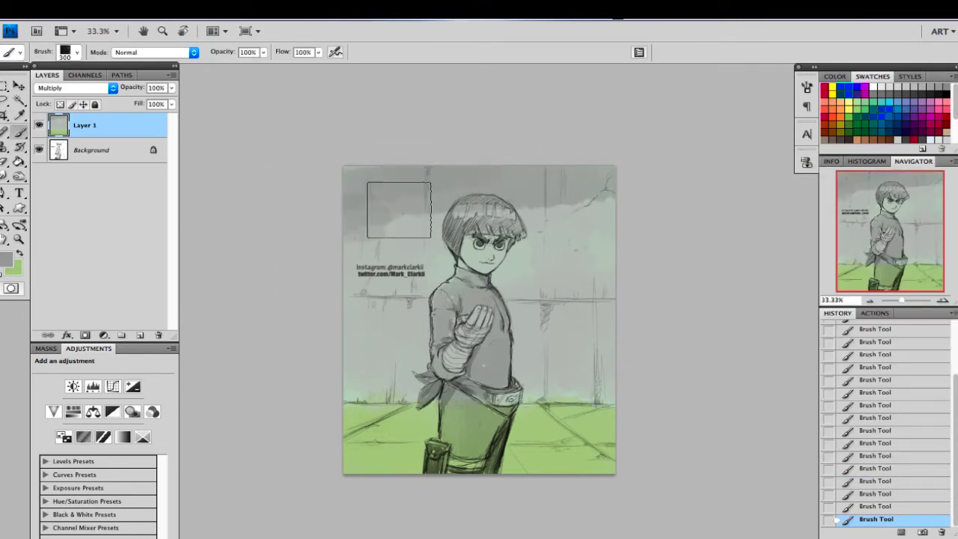
left_click_drag(398, 211, 308, 183)
left_click(371, 232, "alt")
mouse_move(381, 244)
left_mouse_down()
mouse_move(593, 208)
mouse_move(260, 262)
left_mouse_up()
left_click(393, 193, "alt")
mouse_move(455, 174)
left_mouse_down()
mouse_move(644, 173)
mouse_move(455, 171)
left_mouse_up()
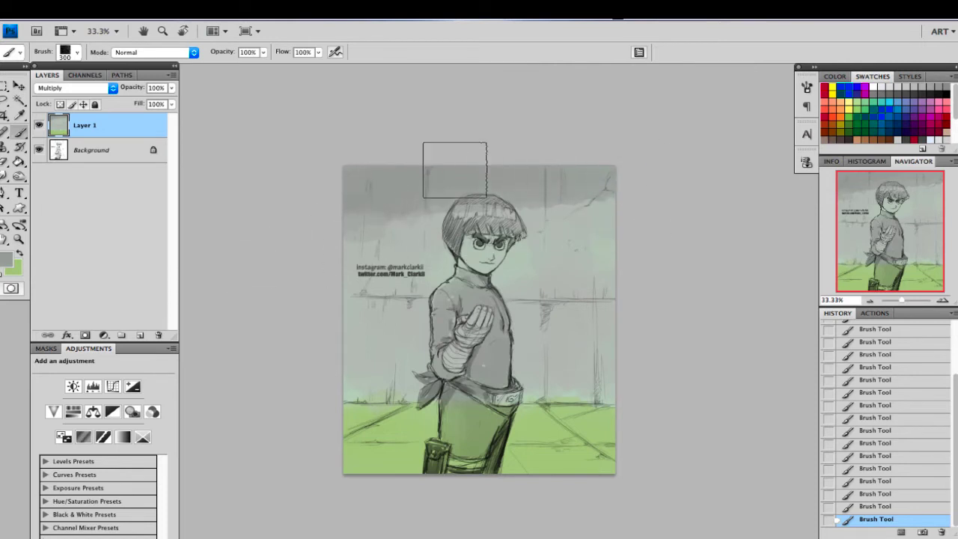
left_click(596, 228, "alt")
left_click(320, 254, "alt")
left_click(412, 229, "alt")
mouse_move(417, 233)
left_mouse_down()
mouse_move(425, 230)
mouse_move(402, 229)
left_mouse_up()
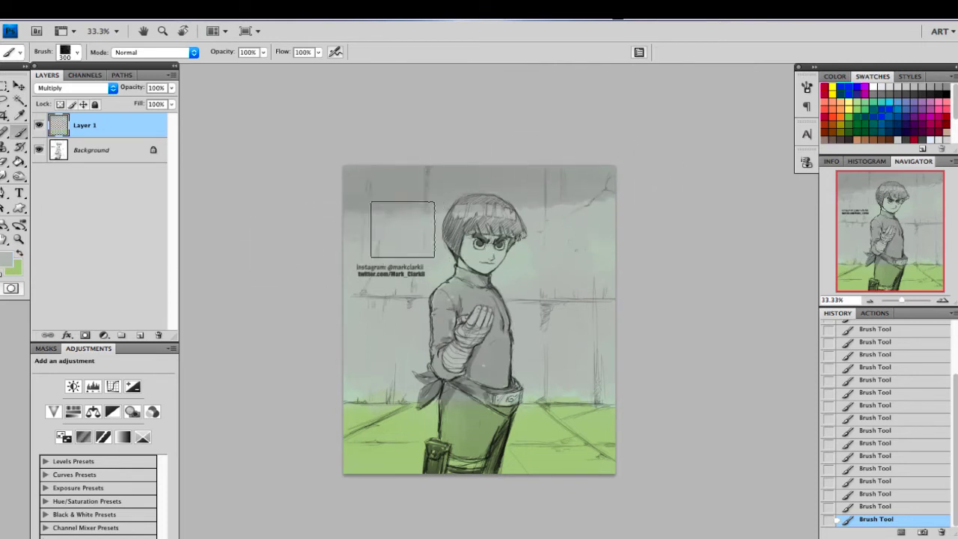
Step: Undo a trial of blue along the top of the wall and repaint the upper corner with a sampled grey
left_click(215, 262, "alt")
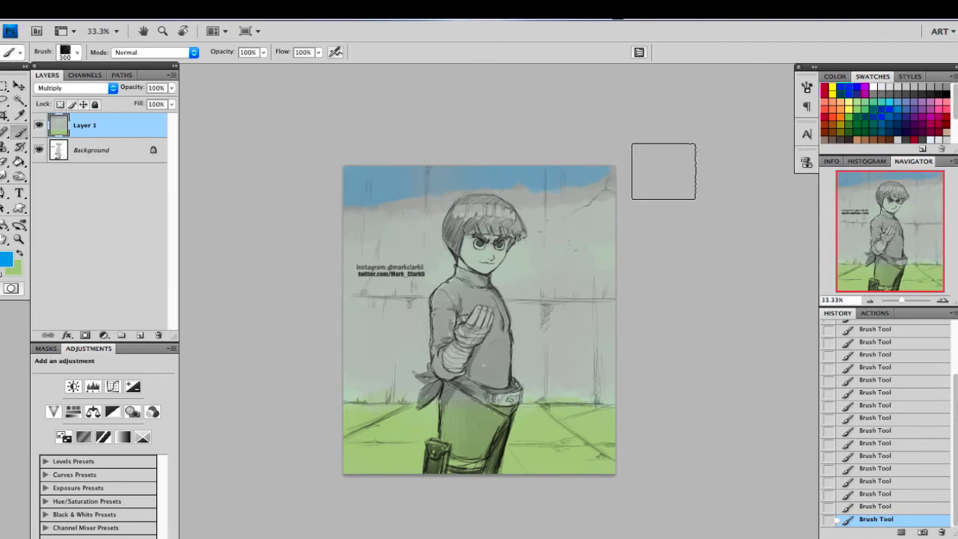
key("super+z")
left_click(516, 185, "alt")
left_click_drag(379, 186, 349, 201)
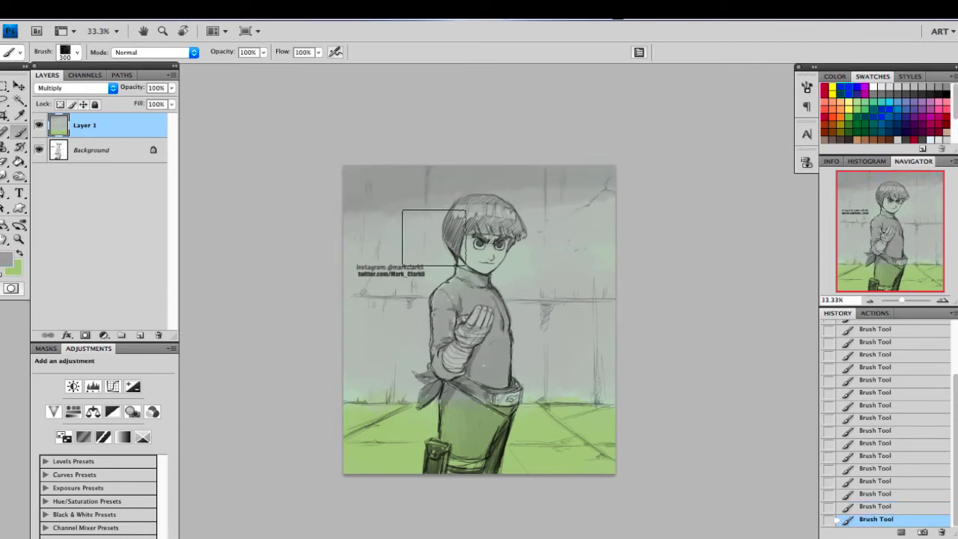
Step: Reduce the brush size to 40 px
key("bracketleft")
key("bracketleft")
key("bracketleft")
key("bracketleft")
key("bracketleft")
key("bracketleft")
key("bracketleft")
key("bracketleft")
key("bracketleft")
key("bracketleft")
key("bracketleft")
key("bracketleft")
key("bracketleft")
key("bracketleft")
key("bracketleft")
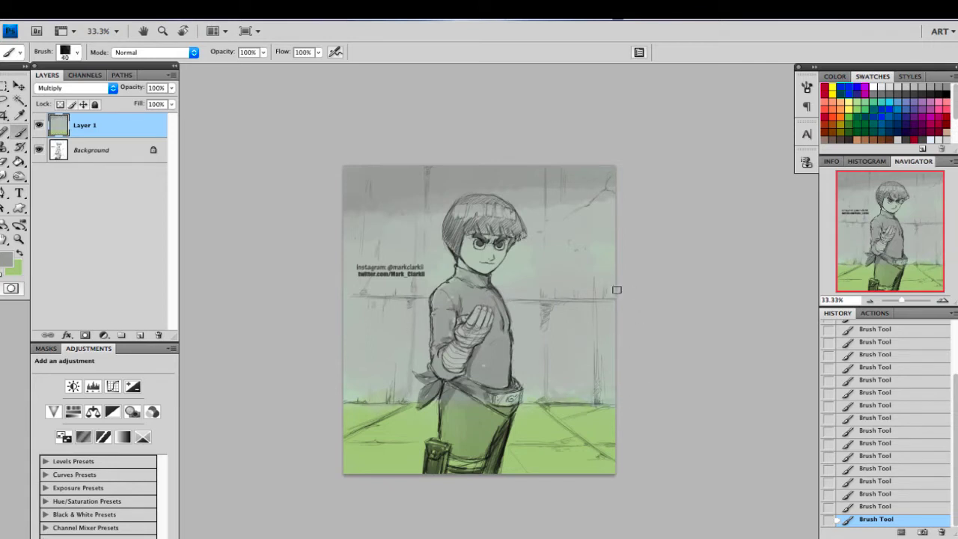
Step: Enlarge the brush to 150 px and try grey strokes on the Background layer above the character's head
key("bracketright")
key("bracketright")
key("bracketright")
key("alt+bracketleft")
key("bracketright")
key("bracketright")
key("bracketright")
key("bracketright")
key("bracketright")
key("bracketright")
key("bracketright")
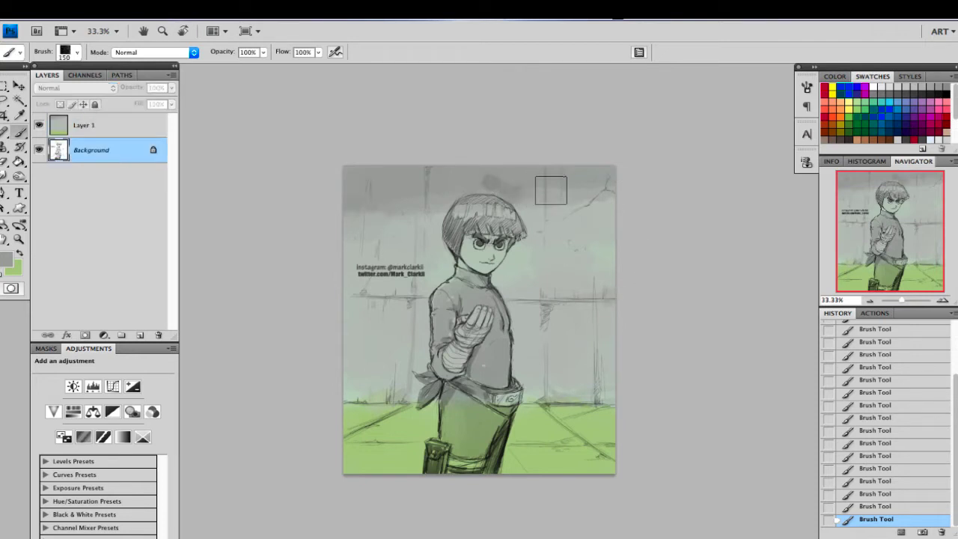
Step: Undo the strokes made on the Background layer and sample the wall's grey with Layer 1 active again
key("ctrl+z")
key("alt+bracketright")
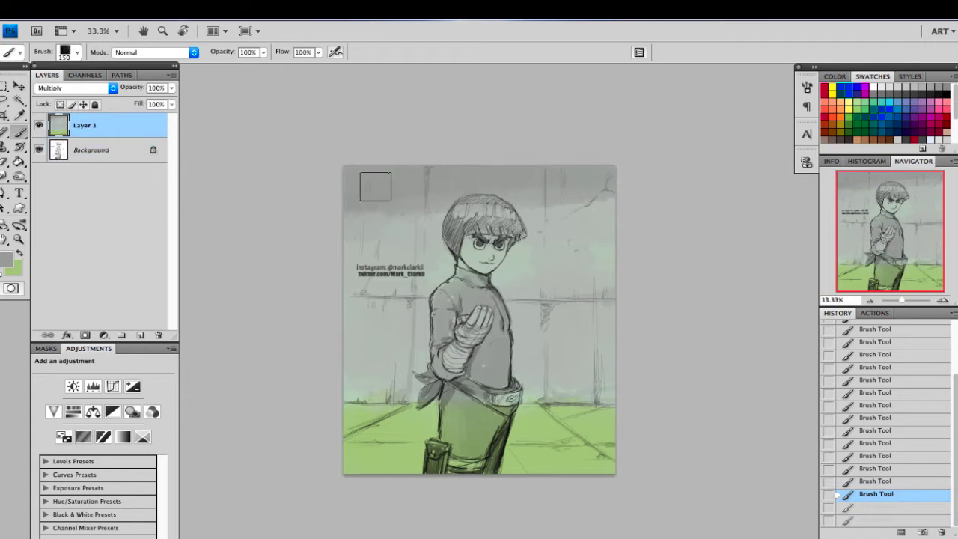
key("ctrl+z")
left_click(437, 196, "alt")
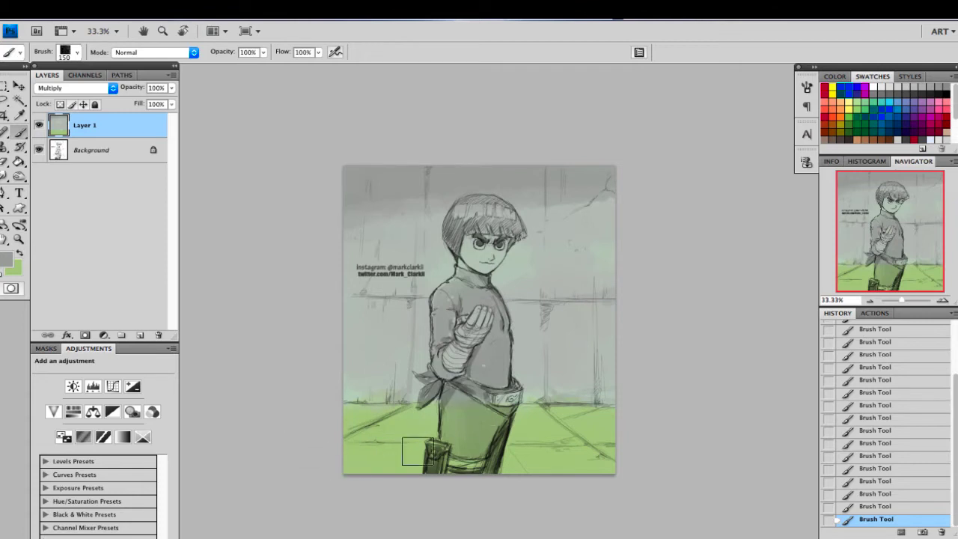
Step: Set the foreground to dark grey-green 3c413c, shade the ground beside the character's leg with a 125 px brush, and sample the shaded green
left_click(7, 260)
left_click(676, 380)
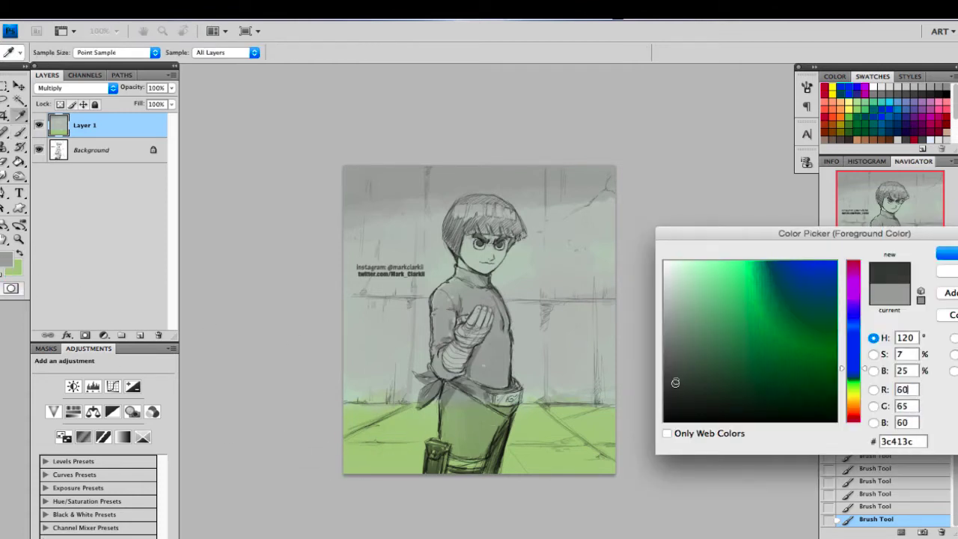
left_click(945, 257)
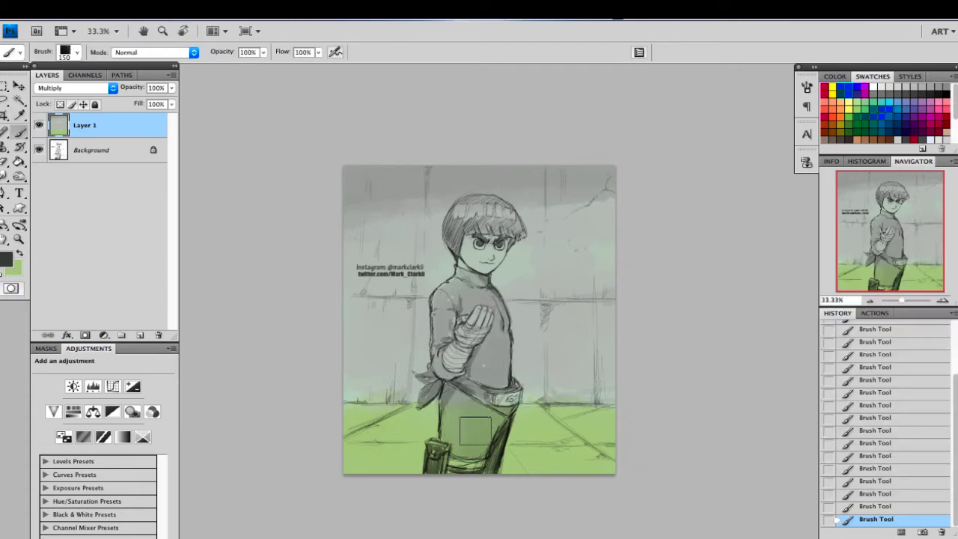
left_click_drag(397, 425, 250, 488)
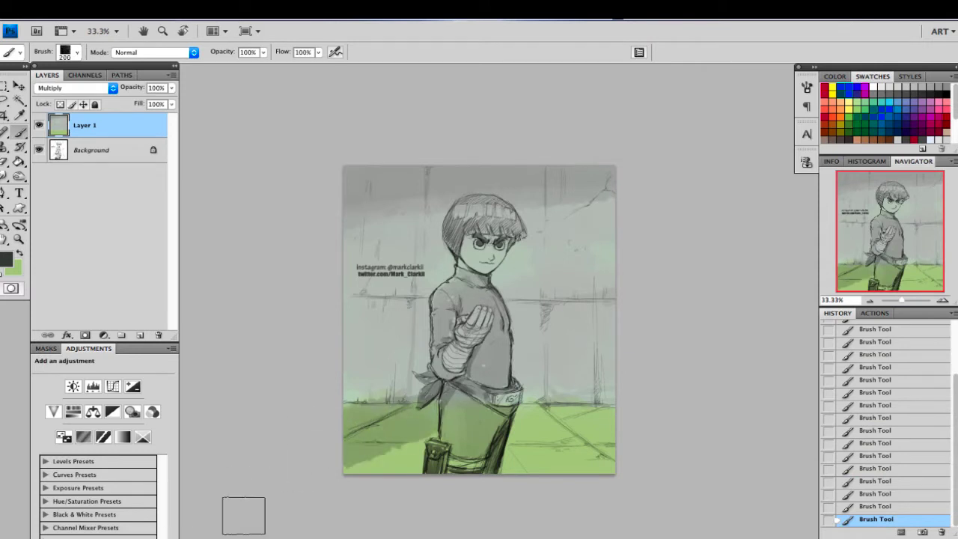
key("super+z")
key("bracketleft")
key("bracketleft")
key("bracketleft")
mouse_move(416, 410)
left_mouse_down()
mouse_move(298, 453)
mouse_move(306, 412)
mouse_move(417, 398)
mouse_move(321, 466)
mouse_move(402, 464)
left_mouse_up()
left_click(394, 415, "alt")
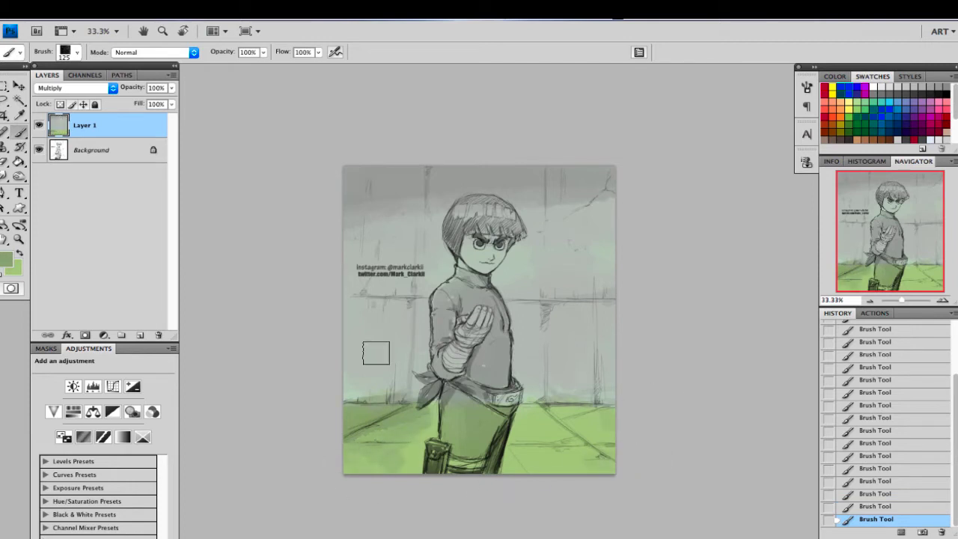
Step: Enlarge the brush to 500 px and choose a very pale grey as the foreground colour
key("bracketright")
key("bracketright")
key("bracketright")
key("bracketright")
key("bracketright")
key("bracketright")
key("bracketright")
left_click(9, 259)
left_click(681, 278)
left_click(946, 253)
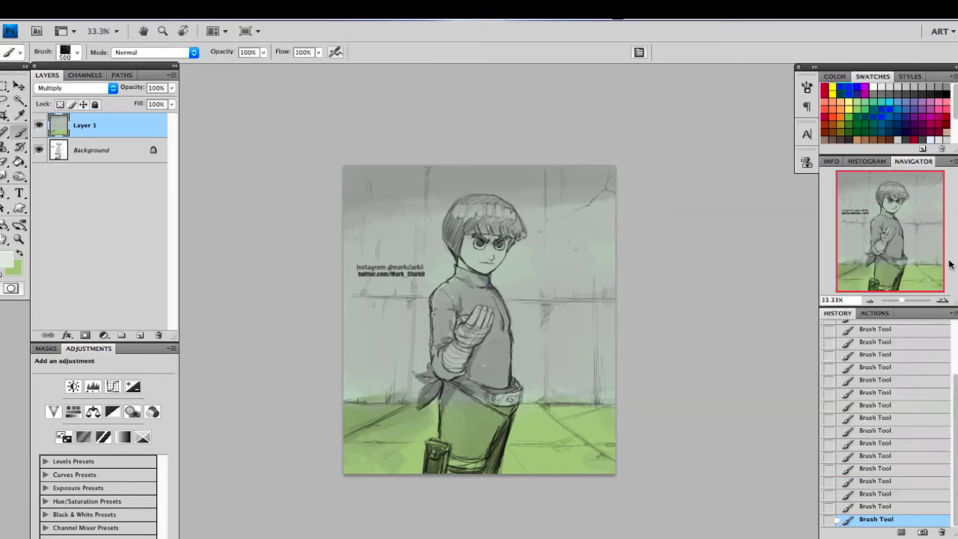
Step: Dab pale light spots across the wall on both sides of the character, reducing the brush to 200 px
key("bracketleft")
left_click(592, 231)
key("bracketleft")
left_click(595, 307)
key("bracketleft")
left_click(553, 349)
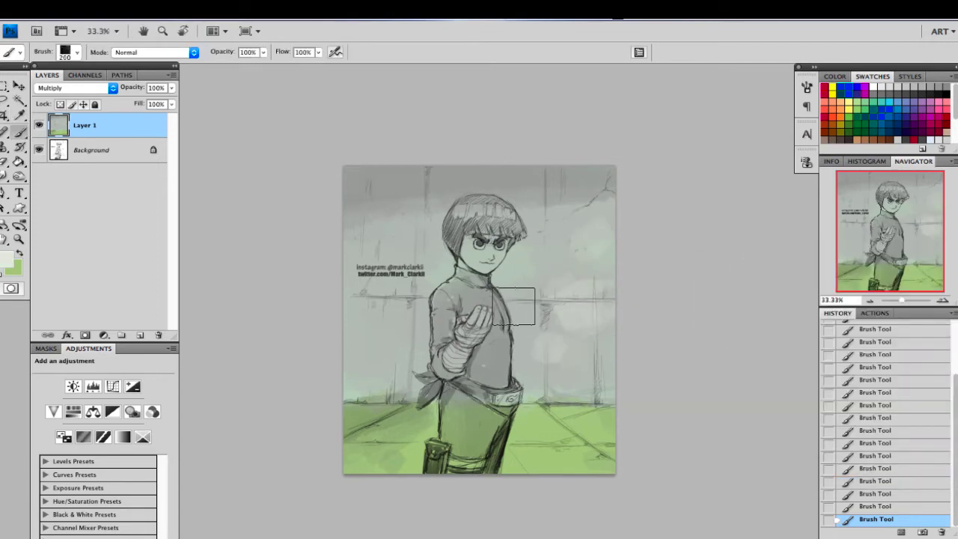
left_click(535, 256)
left_click(395, 241)
left_click(362, 311)
left_click(366, 356)
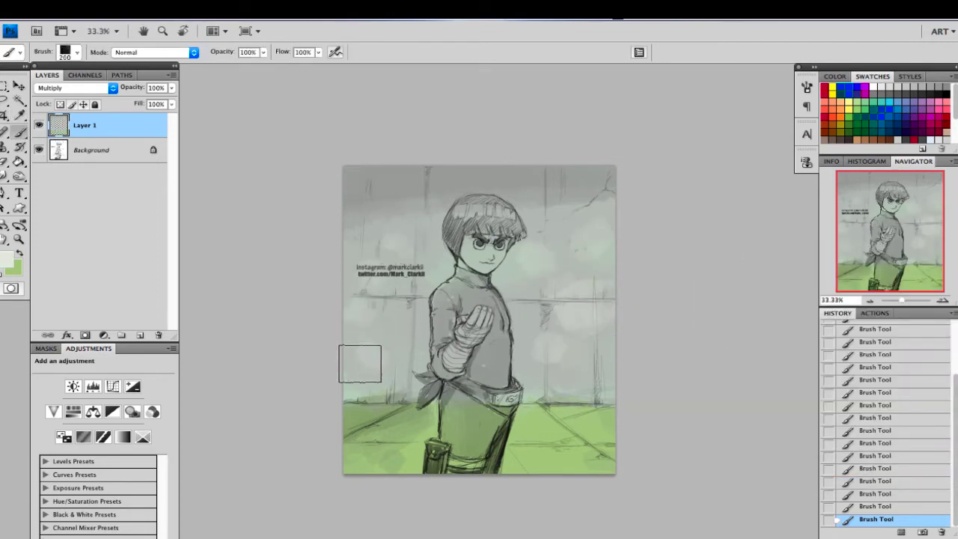
key("bracketright")
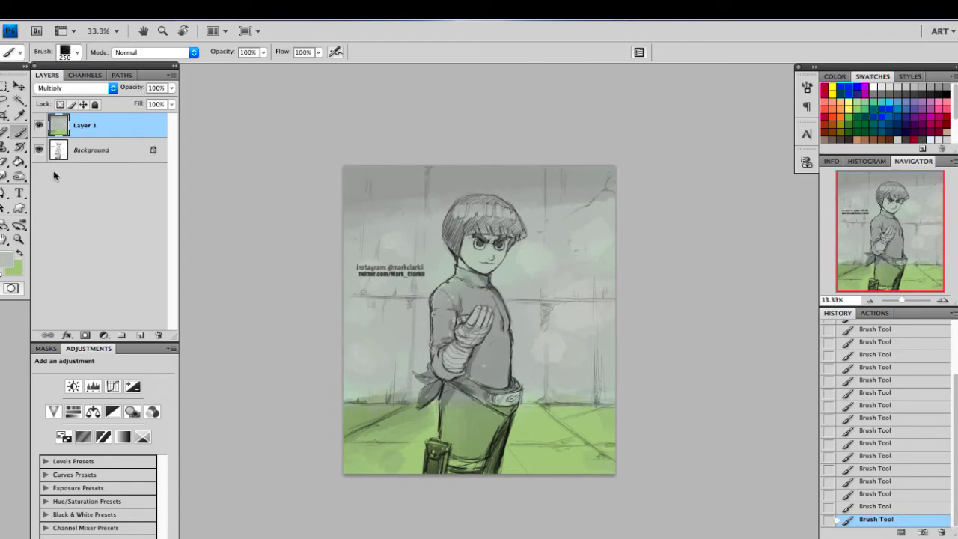
left_click(7, 260)
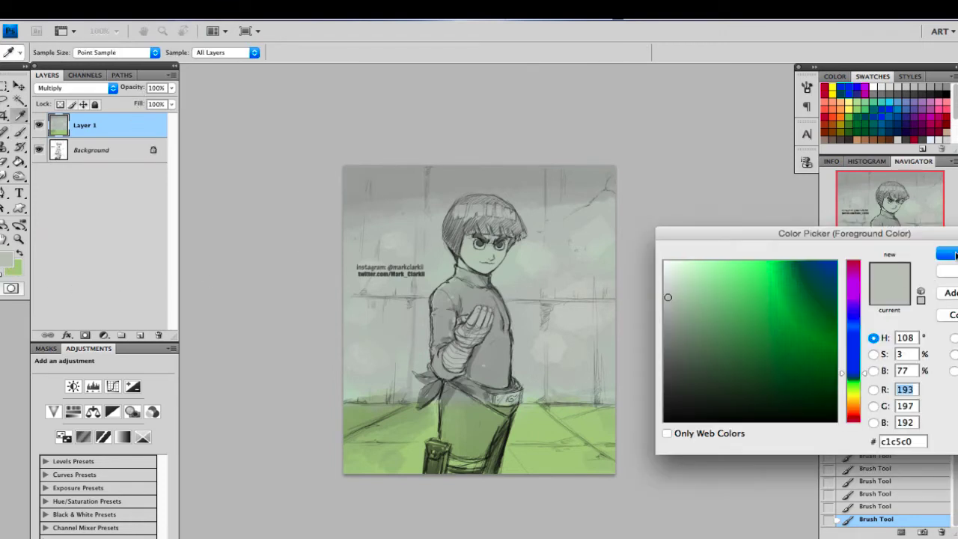
left_click(947, 255)
left_click(72, 53)
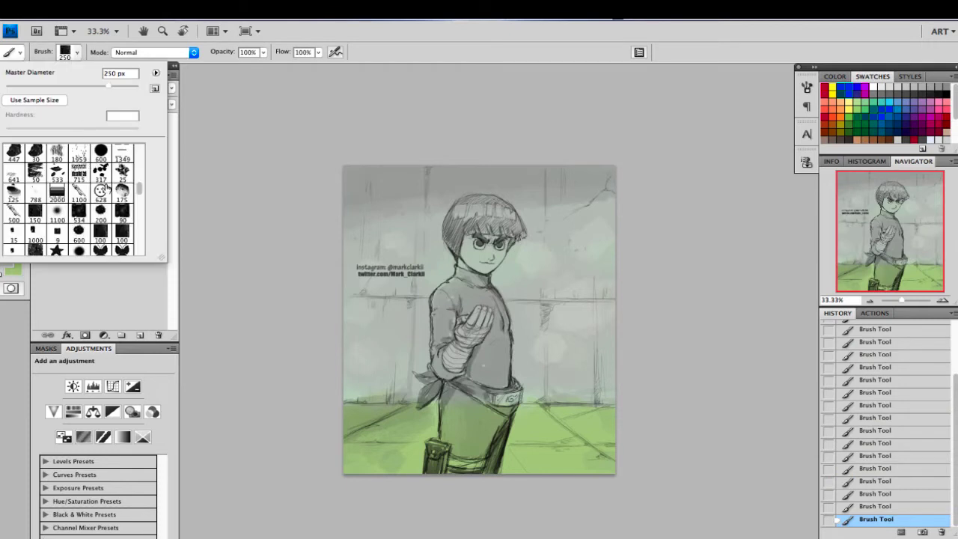
left_click_drag(140, 188, 139, 182)
left_click(918, 250)
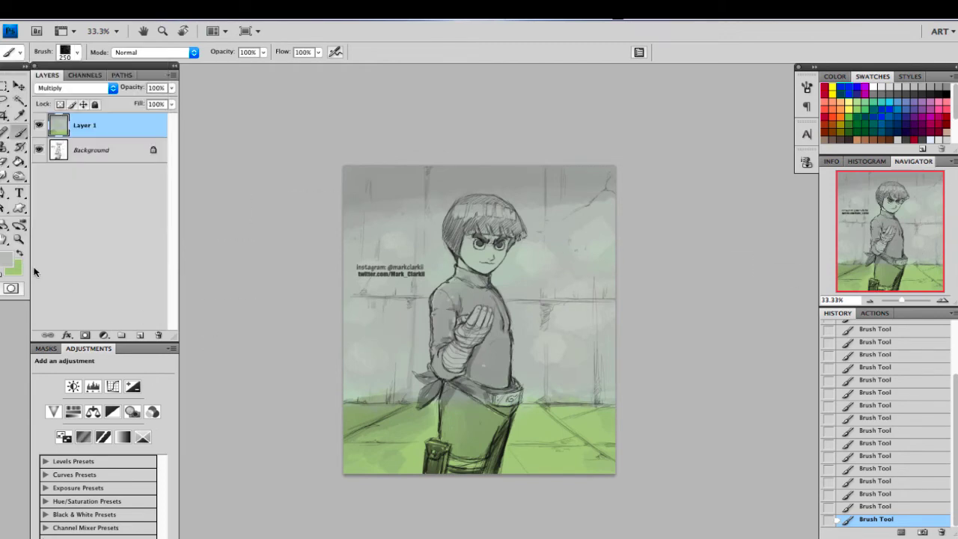
Step: Set the foreground colour to a light orange skin tone, f3c793
left_click(7, 260)
left_click_drag(857, 378, 857, 407)
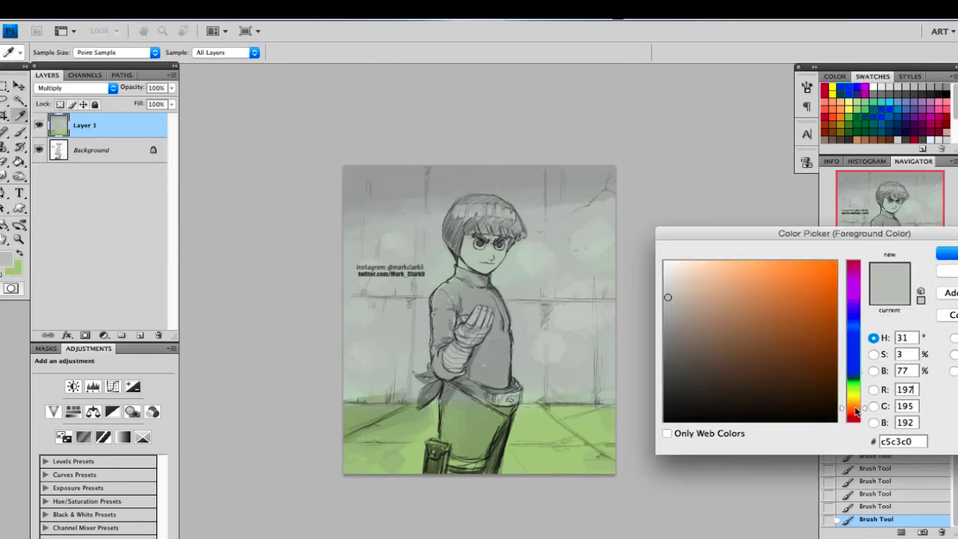
left_click_drag(700, 263, 717, 261)
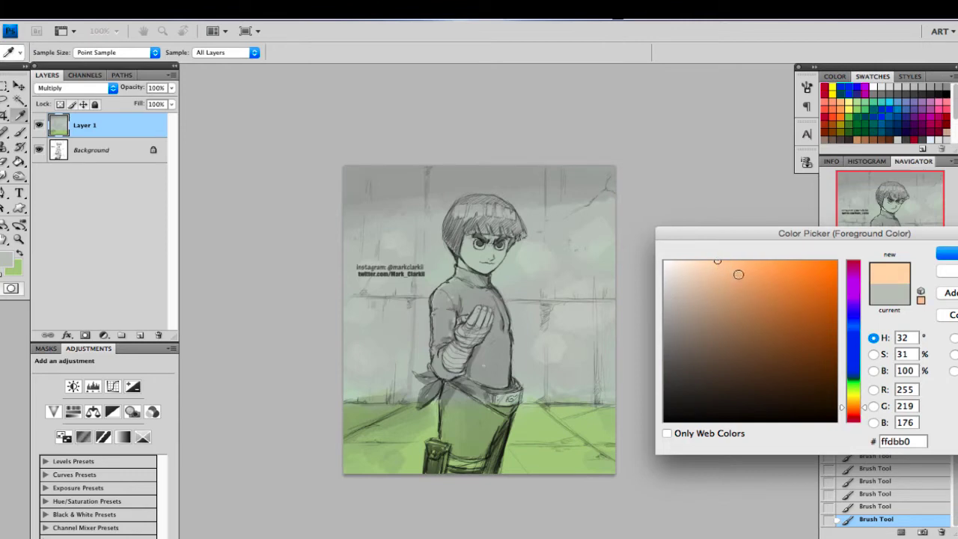
left_click_drag(853, 406, 854, 404)
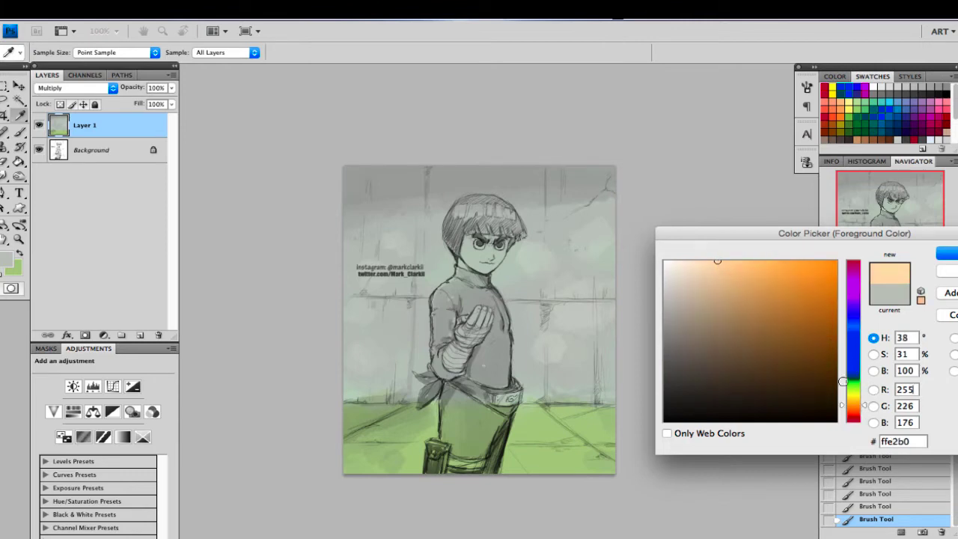
mouse_move(724, 263)
left_mouse_down()
mouse_move(731, 258)
mouse_move(732, 268)
left_mouse_up()
left_click(863, 410)
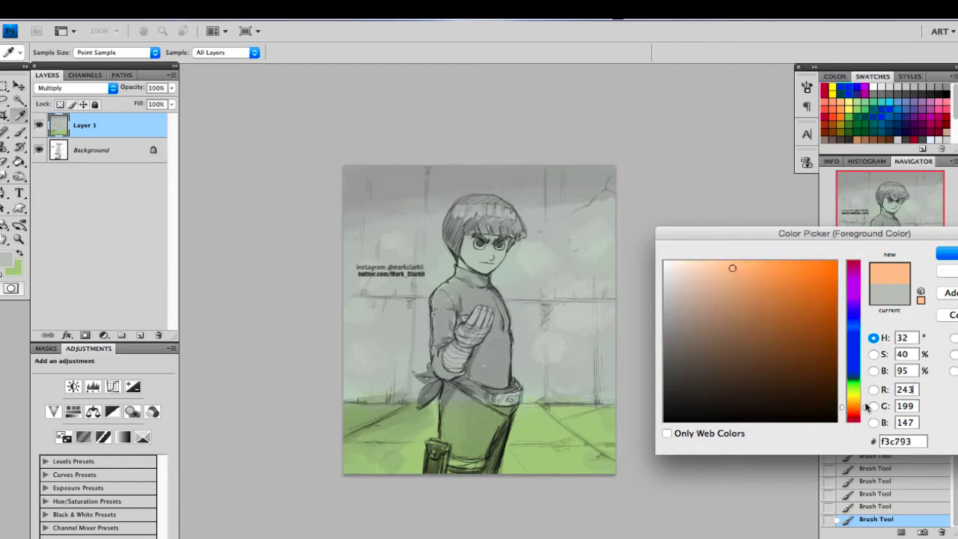
left_click(947, 253)
Step: Paint the skin tone over the character's face and raised hand with a much smaller brush
key("b")
key("bracketleft")
key("bracketleft")
key("bracketleft")
mouse_move(477, 256)
left_mouse_down()
mouse_move(486, 240)
mouse_move(476, 268)
mouse_move(470, 262)
mouse_move(488, 262)
left_mouse_up()
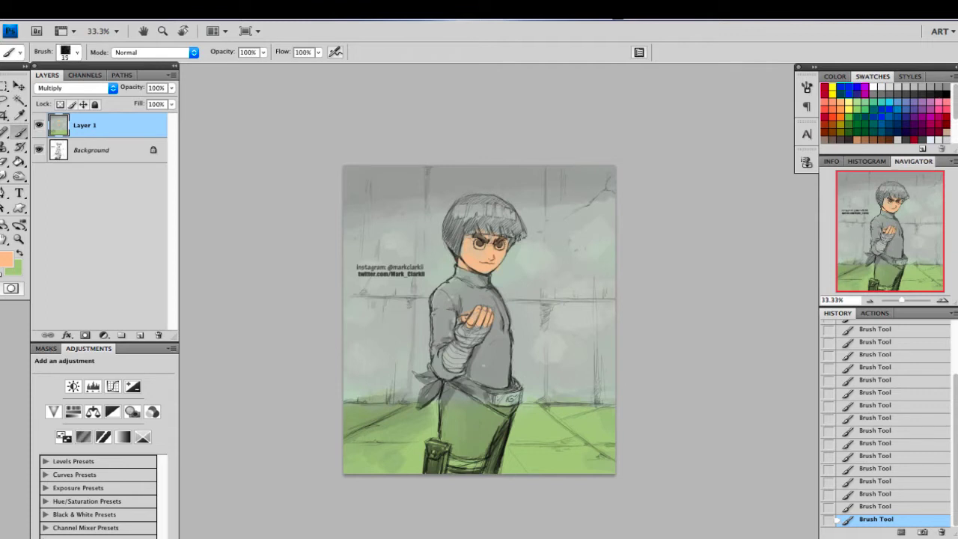
key("bracketleft")
key("bracketleft")
key("bracketleft")
key("bracketleft")
key("bracketright")
key("bracketright")
Step: Set the foreground colour to a muted green, 5d8954, for the character's suit
left_click(6, 261)
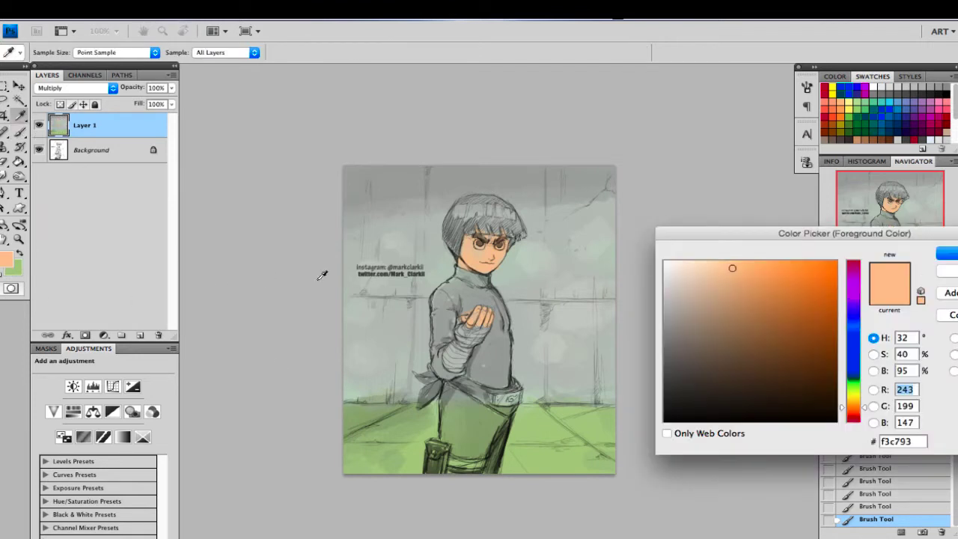
left_click(859, 365)
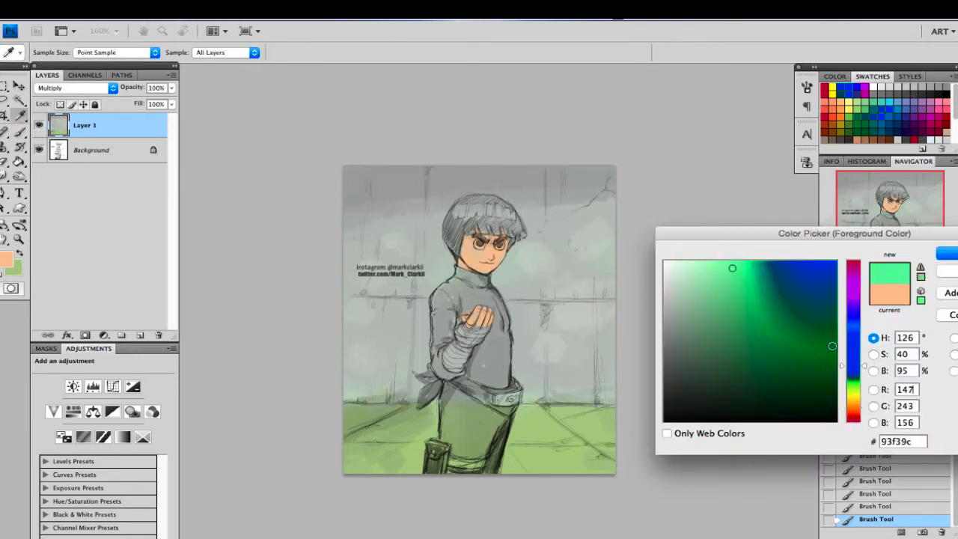
mouse_move(782, 289)
left_mouse_down()
mouse_move(794, 317)
mouse_move(743, 329)
left_mouse_up()
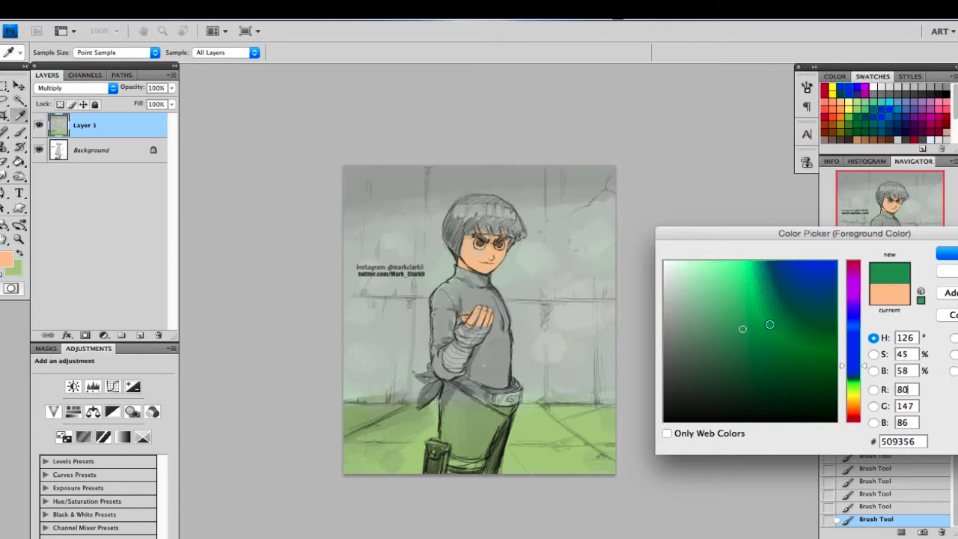
left_click_drag(860, 366, 859, 373)
left_click(738, 337)
left_click_drag(738, 337, 730, 337)
left_click(947, 253)
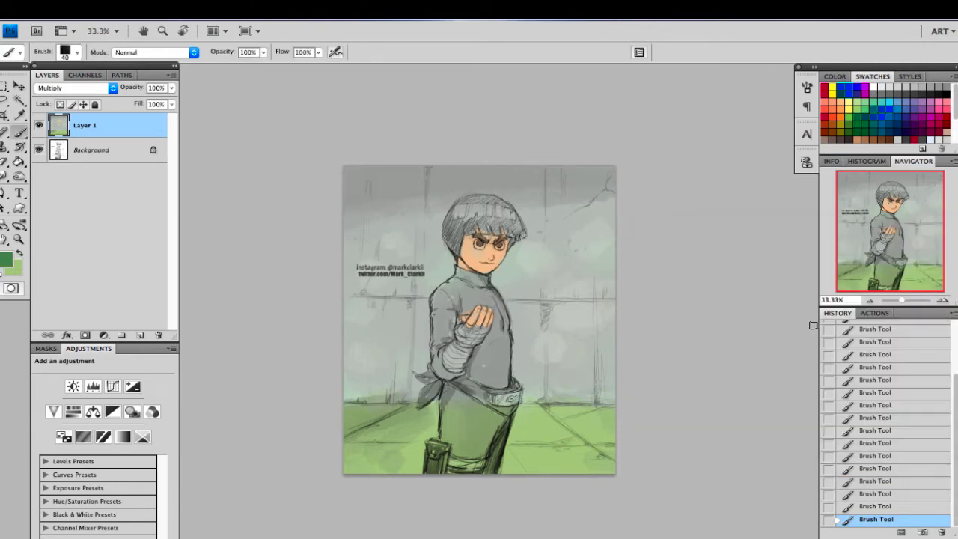
Step: Enlarge the brush to 90 px and fill the character's torso, sleeve and legs with the muted green
key("bracketright")
key("bracketright")
key("bracketright")
key("bracketright")
mouse_move(447, 328)
left_mouse_down()
mouse_move(460, 274)
mouse_move(477, 278)
mouse_move(465, 302)
mouse_move(479, 301)
mouse_move(442, 294)
mouse_move(435, 336)
mouse_move(465, 374)
mouse_move(494, 363)
mouse_move(482, 351)
mouse_move(495, 316)
mouse_move(497, 375)
mouse_move(478, 374)
mouse_move(489, 352)
mouse_move(474, 421)
mouse_move(457, 431)
mouse_move(451, 399)
mouse_move(488, 422)
mouse_move(446, 403)
mouse_move(467, 460)
mouse_move(479, 411)
mouse_move(491, 414)
mouse_move(480, 478)
mouse_move(468, 440)
mouse_move(495, 425)
left_mouse_up()
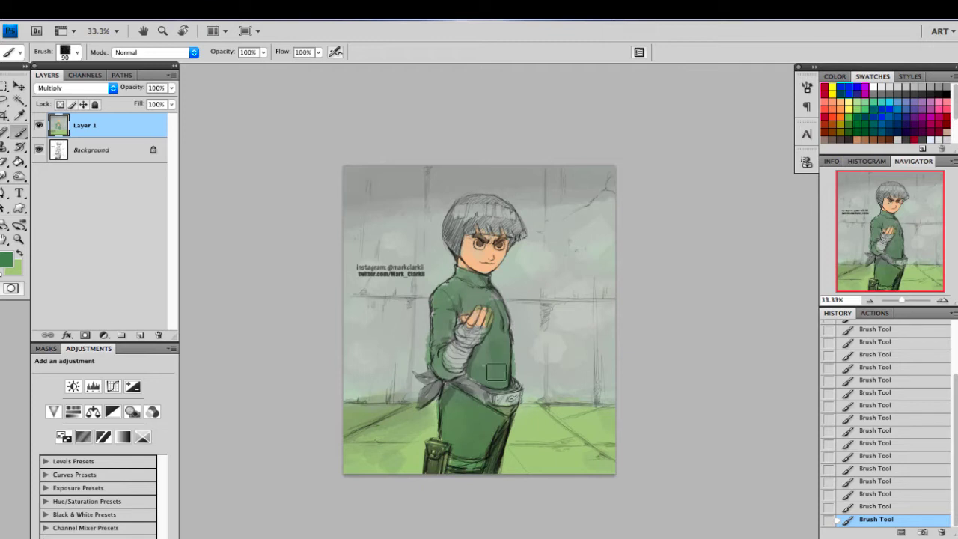
left_click_drag(496, 372, 502, 342)
Step: Choose a brighter green and paint it over the suit's torso, sleeve and front leg with a smaller brush
left_click(12, 264)
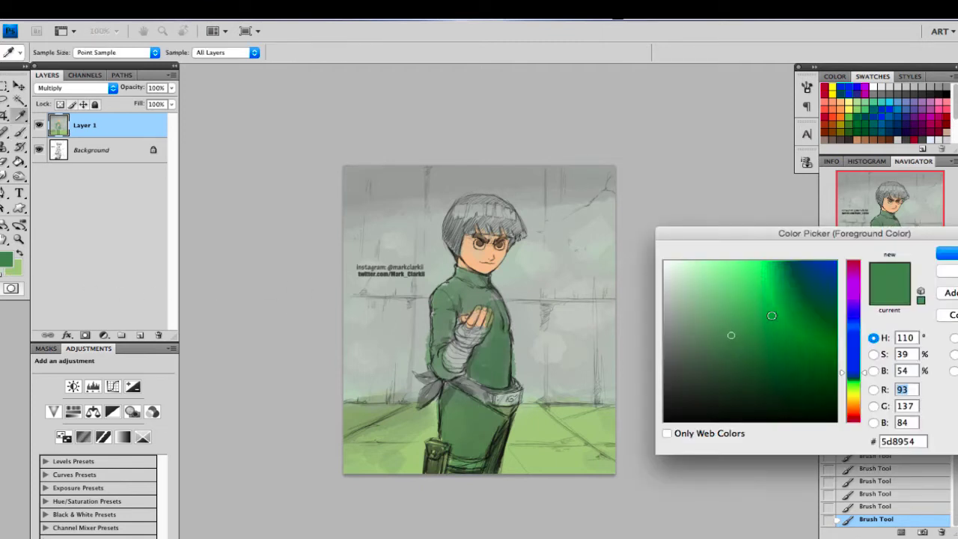
left_click_drag(742, 310, 739, 302)
key("Return")
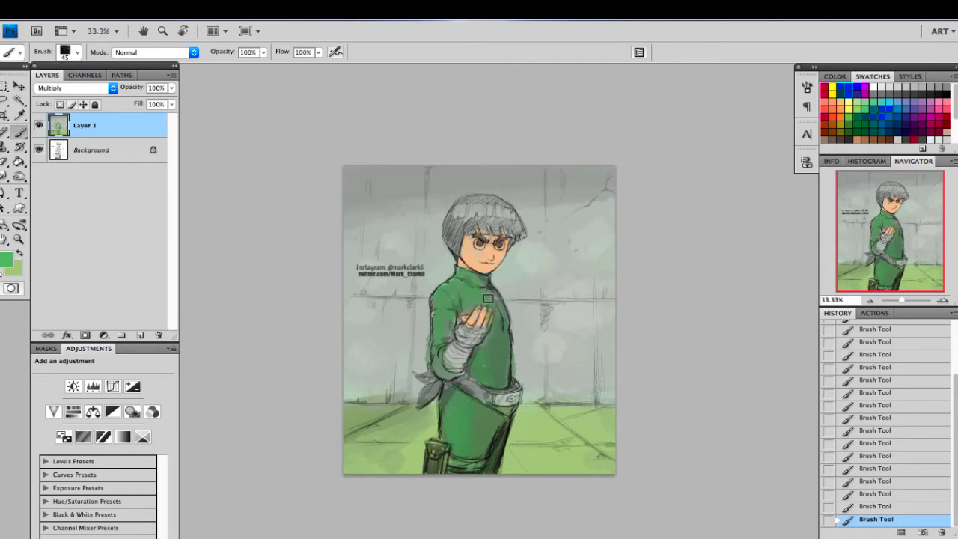
left_click_drag(432, 361, 439, 358)
Step: Swap the foreground and background colours, choose a very dark green, and shade the back leg and the area below the belt
key("x")
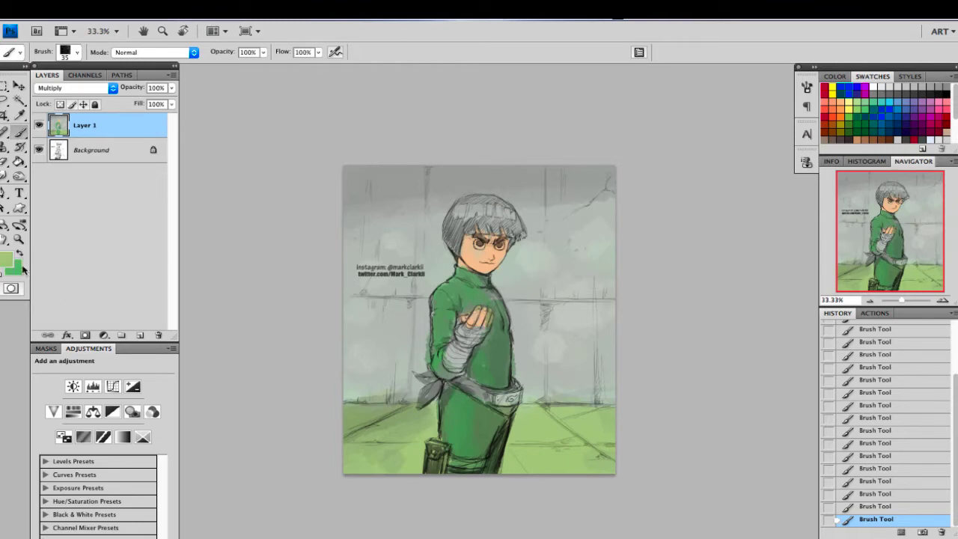
left_click(11, 264)
left_click(725, 364)
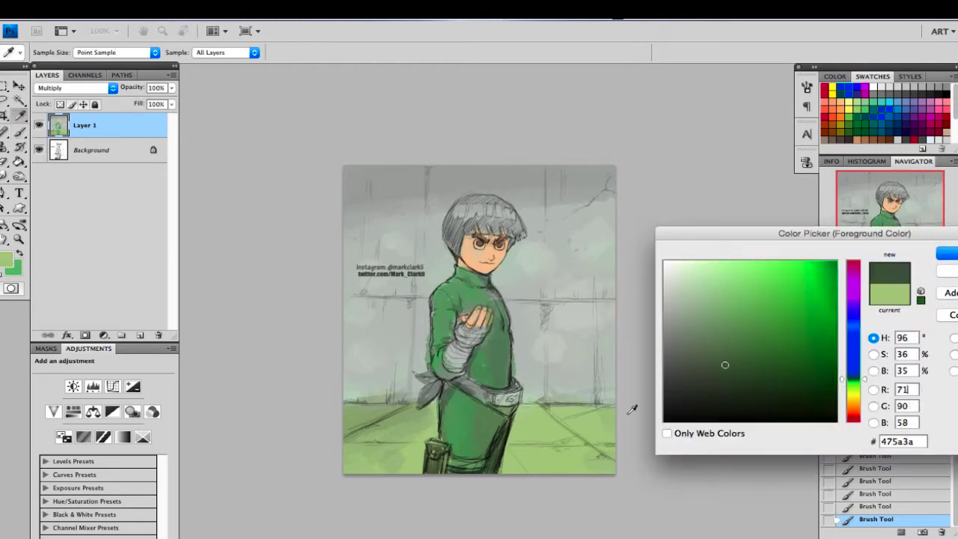
left_click(727, 378)
key("Return")
mouse_move(484, 446)
left_mouse_down()
mouse_move(497, 459)
mouse_move(503, 439)
left_mouse_up()
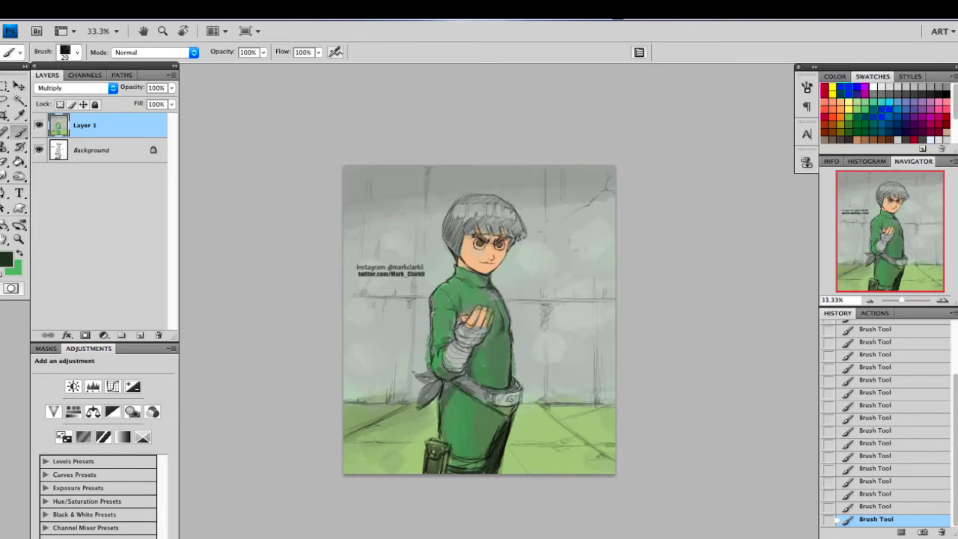
left_click_drag(470, 399, 505, 417)
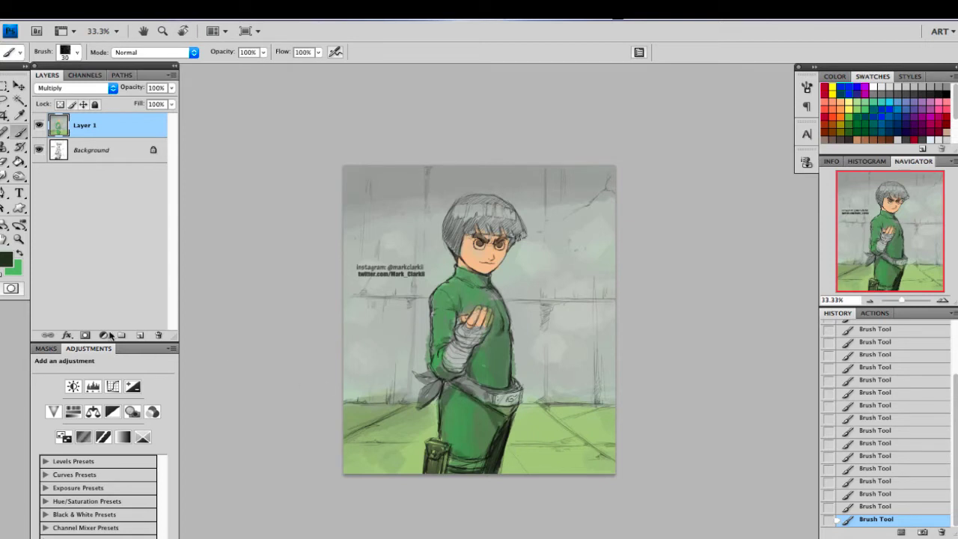
Step: Set the foreground colour to dark red 763535
left_click(8, 258)
left_click(854, 266)
left_click(771, 344)
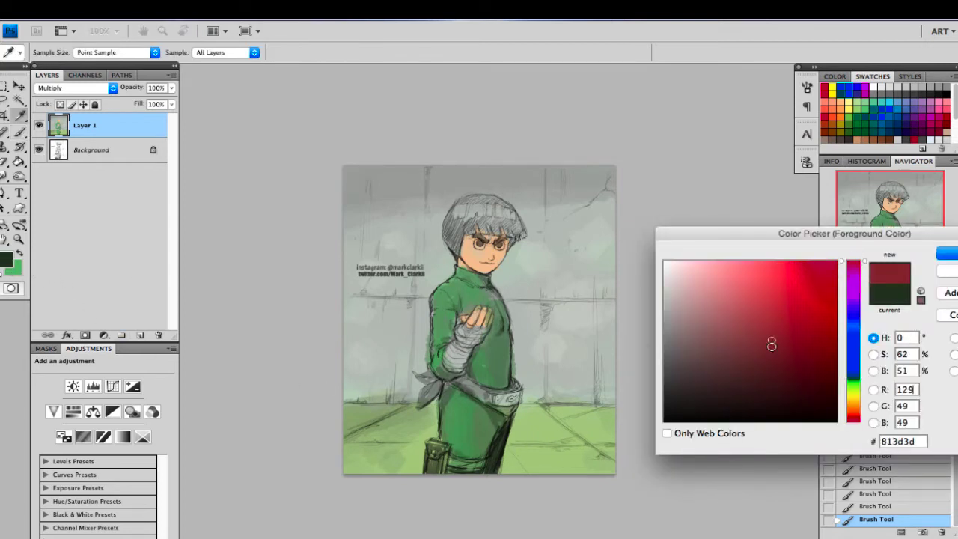
mouse_move(772, 344)
left_mouse_down()
mouse_move(771, 358)
mouse_move(747, 363)
mouse_move(775, 322)
mouse_move(776, 337)
mouse_move(760, 347)
left_mouse_up()
left_click(949, 254)
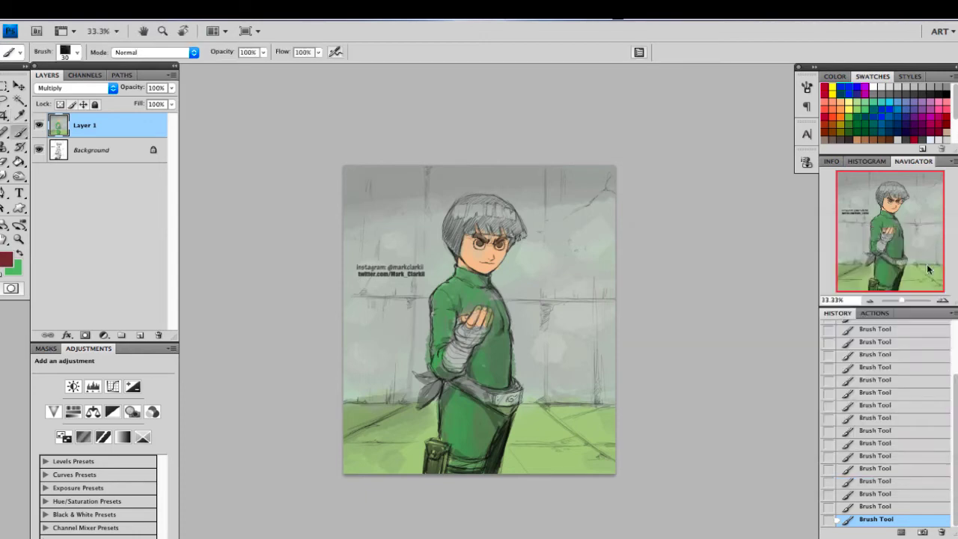
Step: Paint the belt and its side knot dark red, reducing the brush to 25 px for the knot
mouse_move(464, 382)
left_mouse_down()
mouse_move(485, 396)
mouse_move(471, 382)
left_mouse_up()
left_click_drag(510, 413, 509, 403)
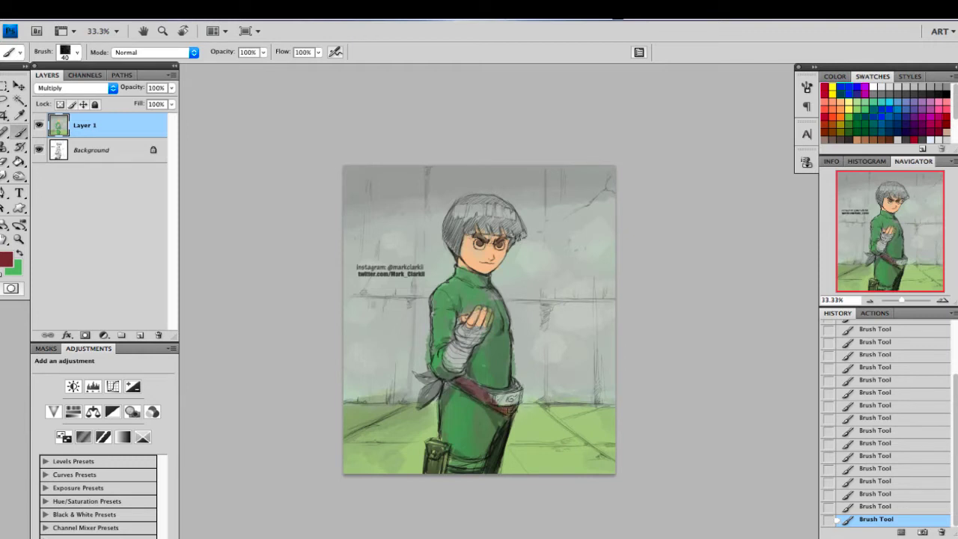
key("bracketleft")
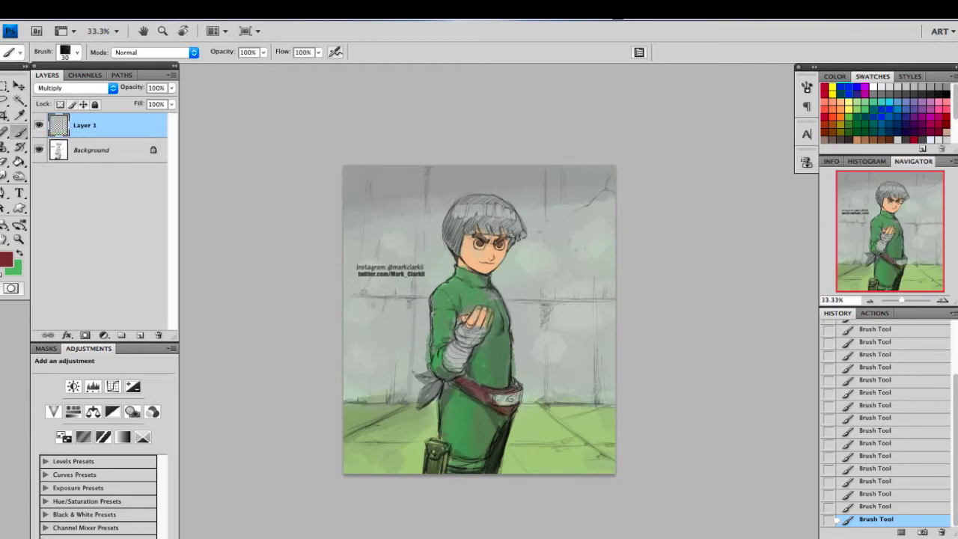
key("bracketleft")
mouse_move(437, 384)
left_mouse_down()
mouse_move(432, 397)
mouse_move(428, 387)
left_mouse_up()
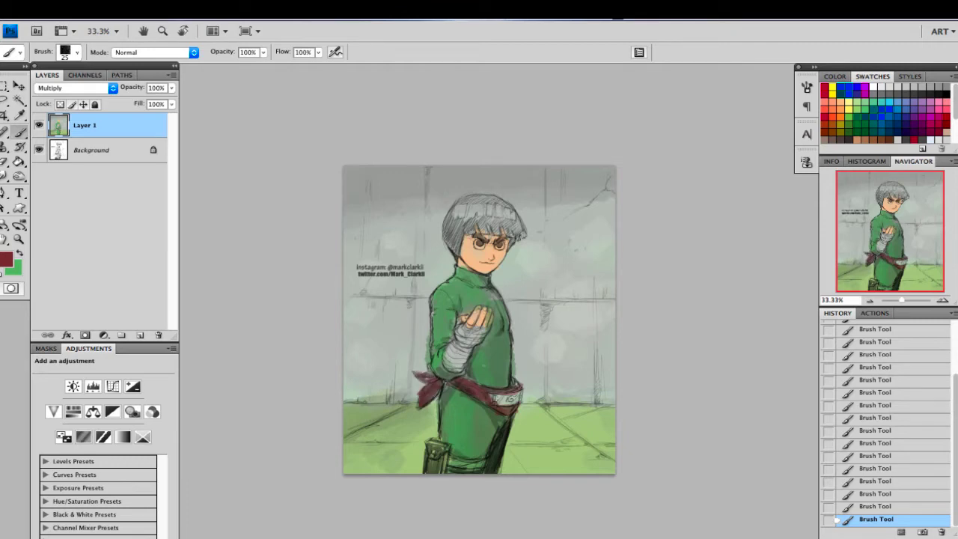
Step: Set the foreground to brighter red c75b5b and paint lighter areas on the belt with a 40 px brush
left_click(7, 259)
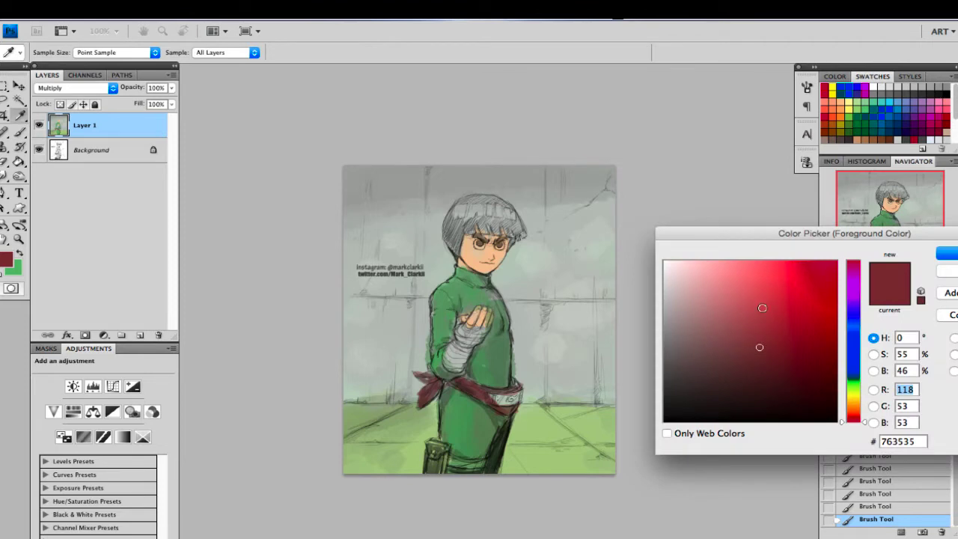
left_click(760, 296)
left_click(945, 254)
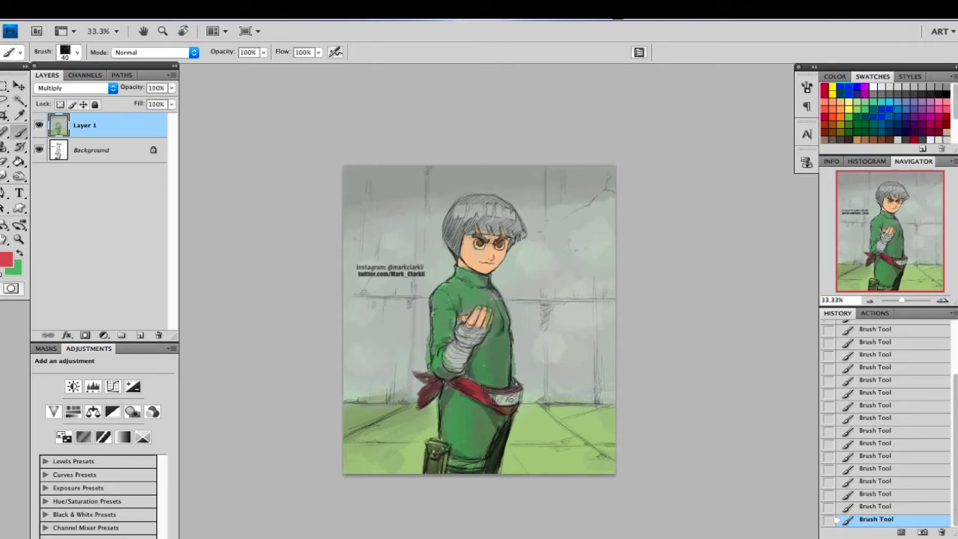
left_click(9, 260)
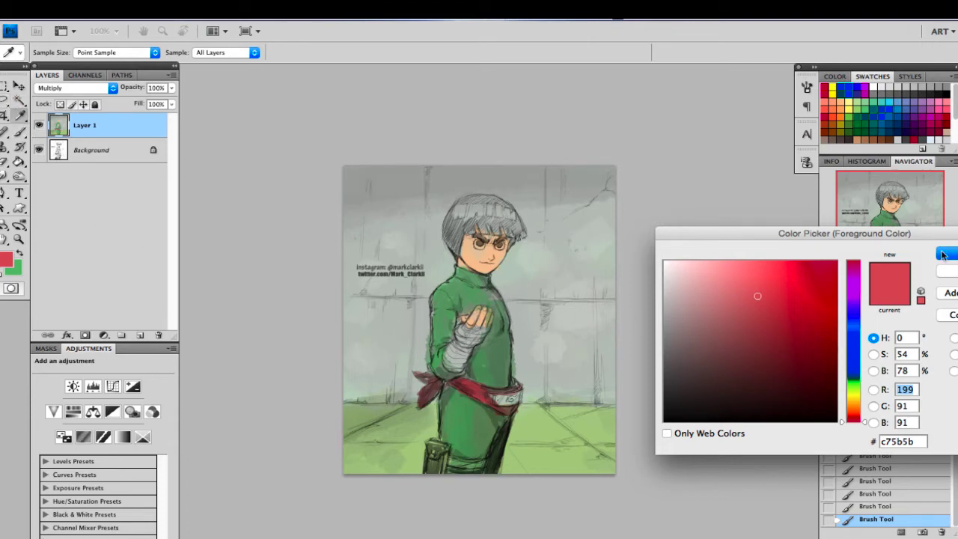
Step: Select the character's hair with a freehand Lasso outline that follows the jagged fringe
left_click(945, 255)
left_click(942, 300)
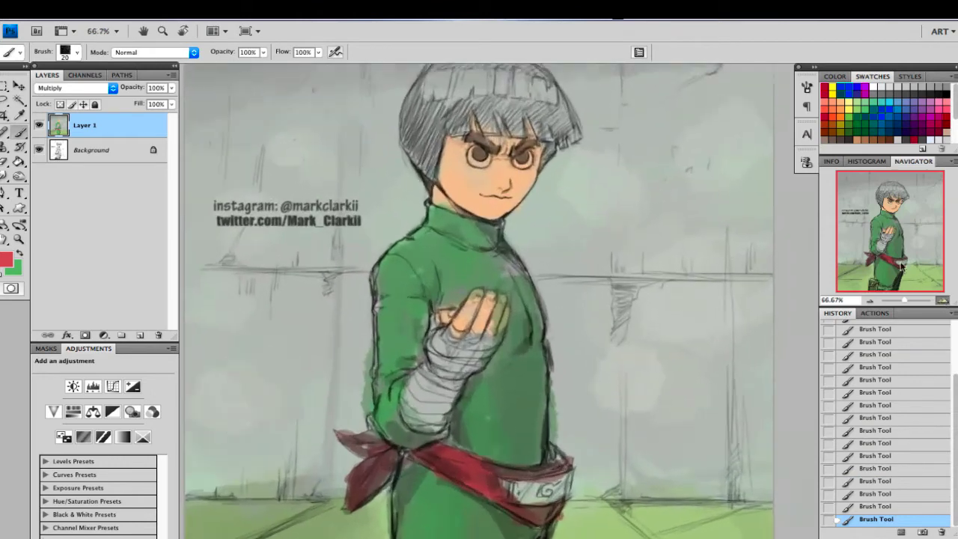
left_click(942, 300)
key("bracketleft")
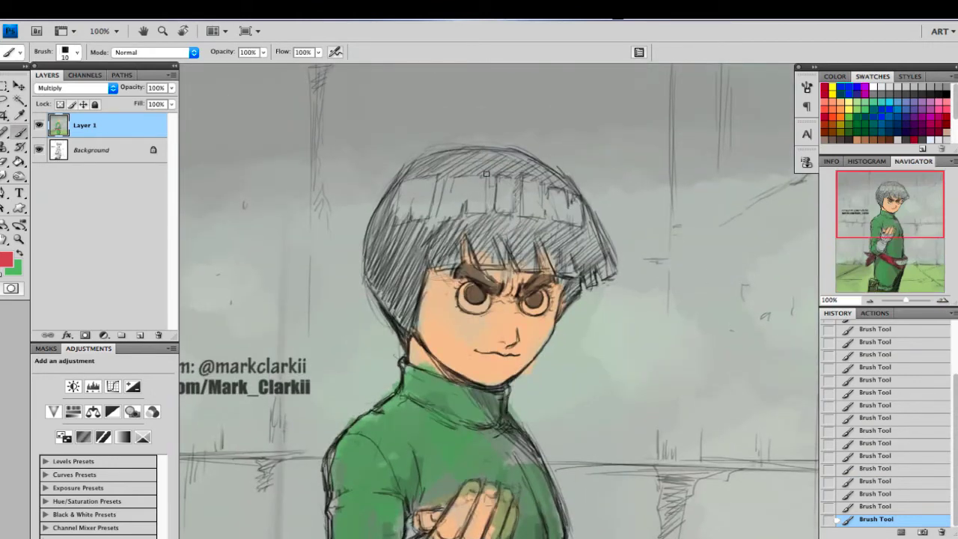
key("l")
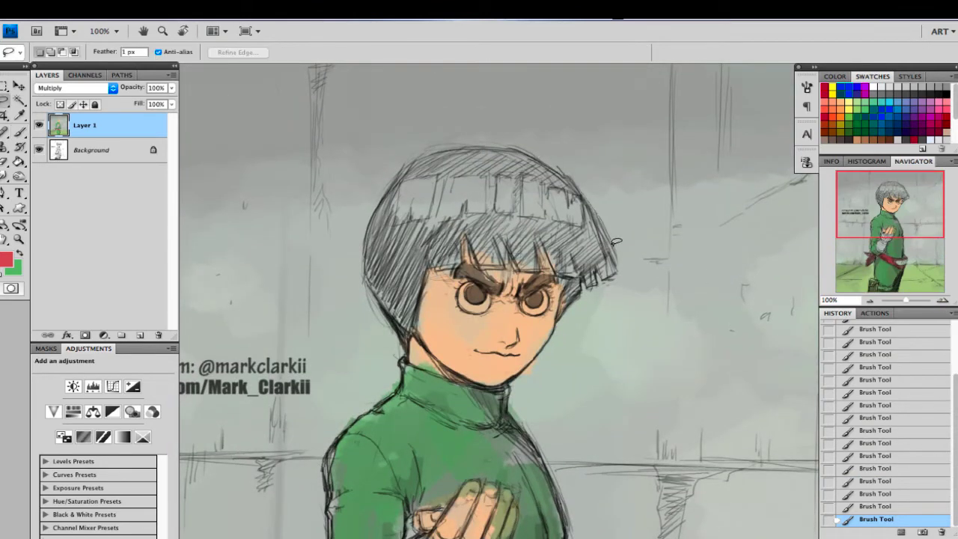
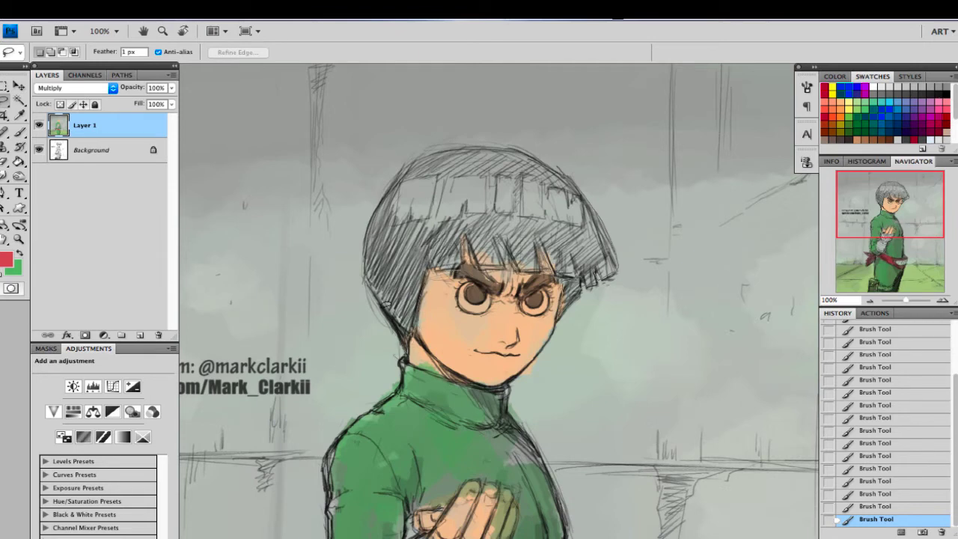
mouse_move(437, 153)
left_mouse_down()
mouse_move(524, 147)
mouse_move(571, 171)
mouse_move(614, 255)
left_mouse_up()
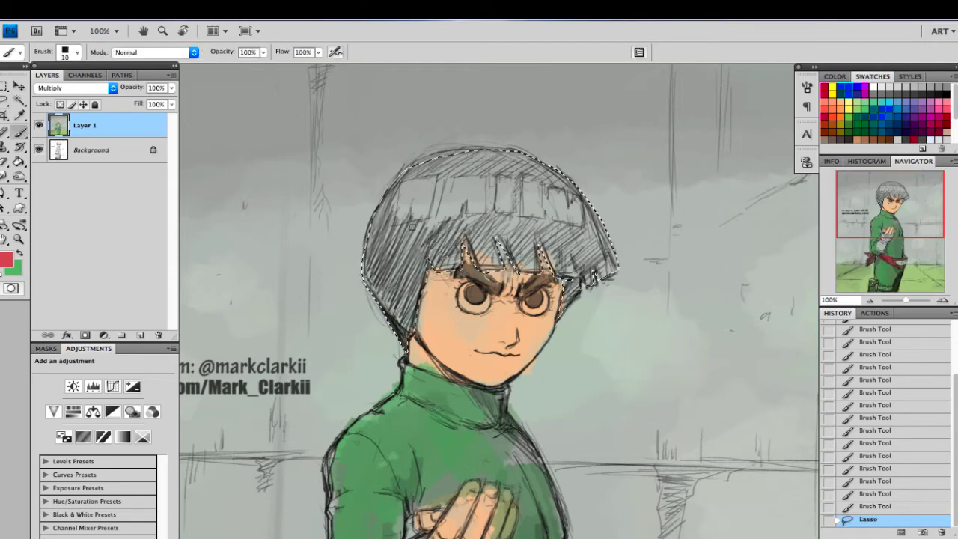
Step: Choose a near-black foreground colour, fill the hair selection with the Paint Bucket, and deselect
left_click(7, 259)
left_click_drag(731, 316, 665, 399)
key("g")
left_click(436, 259)
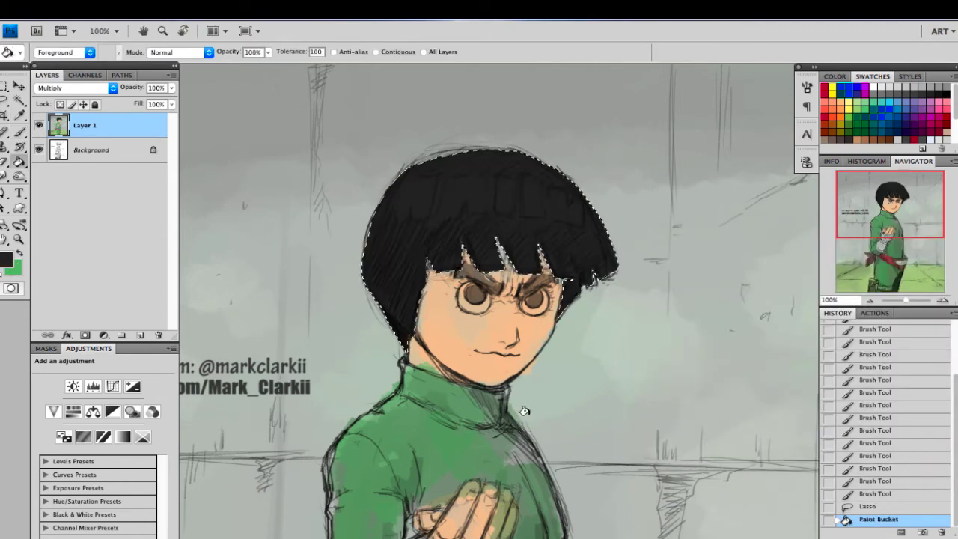
key("ctrl+d")
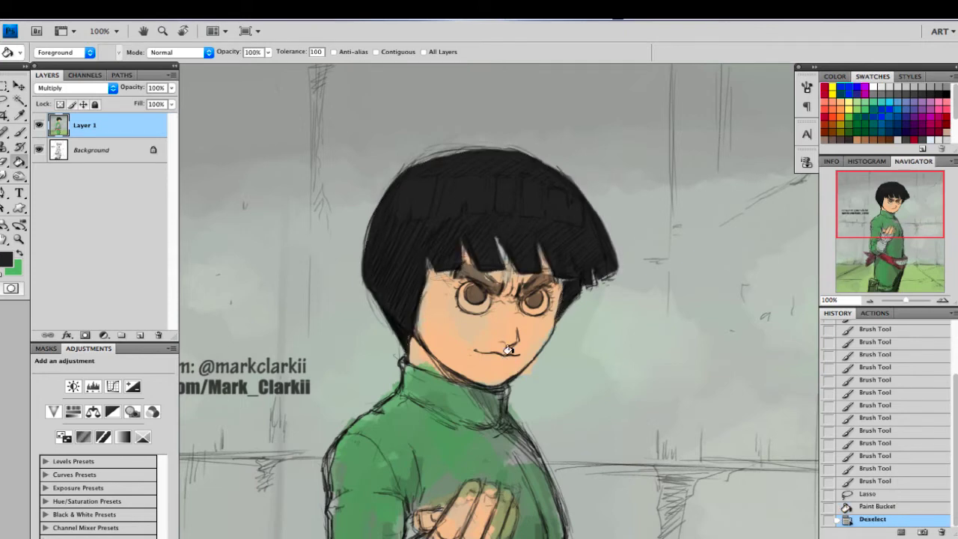
Step: Set the foreground to light grey and paint blocky highlights across the hair with a 20 px brush
key("b")
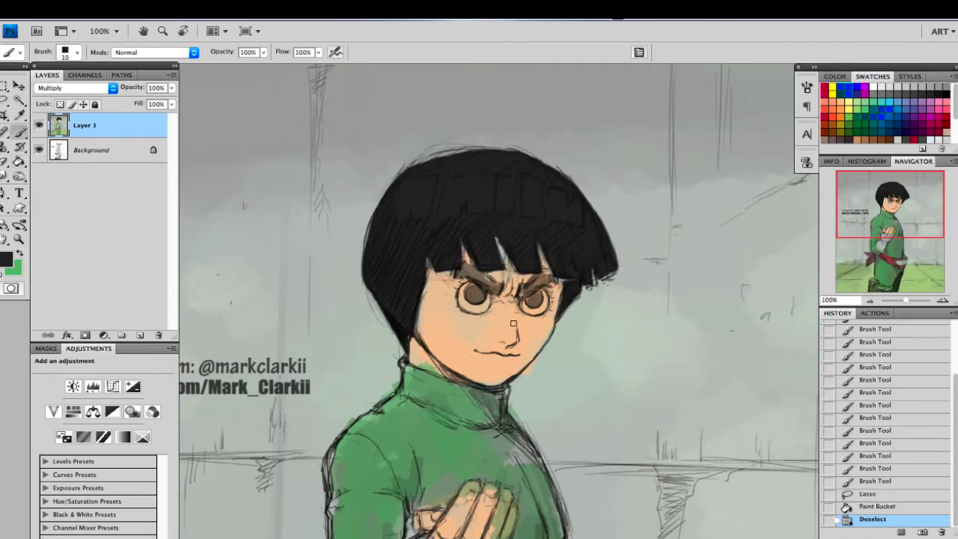
left_click(3, 260)
left_click_drag(675, 332, 664, 296)
left_click(957, 256)
left_click(951, 253)
mouse_move(425, 183)
left_mouse_down()
mouse_move(427, 211)
mouse_move(423, 187)
mouse_move(417, 202)
mouse_move(410, 180)
mouse_move(402, 222)
mouse_move(446, 219)
mouse_move(463, 205)
mouse_move(504, 216)
left_mouse_up()
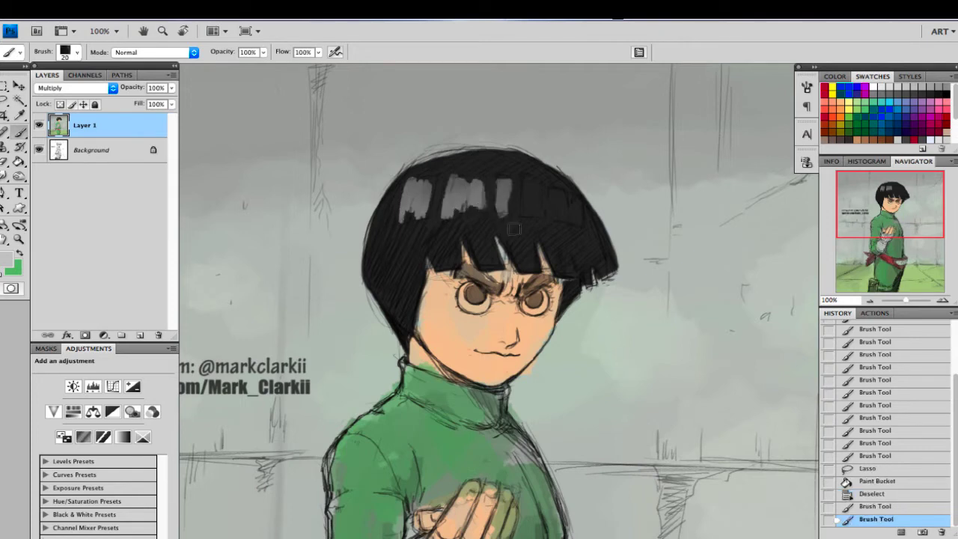
mouse_move(527, 182)
left_mouse_down()
mouse_move(538, 218)
mouse_move(563, 211)
mouse_move(581, 228)
left_mouse_up()
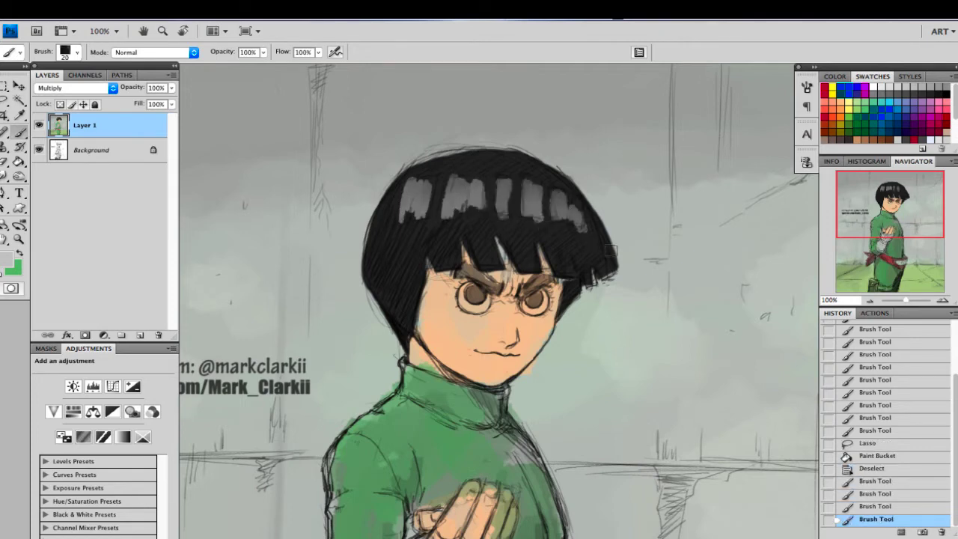
Step: Reduce the brush and paint both eyes with the light grey
mouse_move(910, 206)
left_mouse_down()
mouse_move(910, 239)
mouse_move(906, 215)
left_mouse_up()
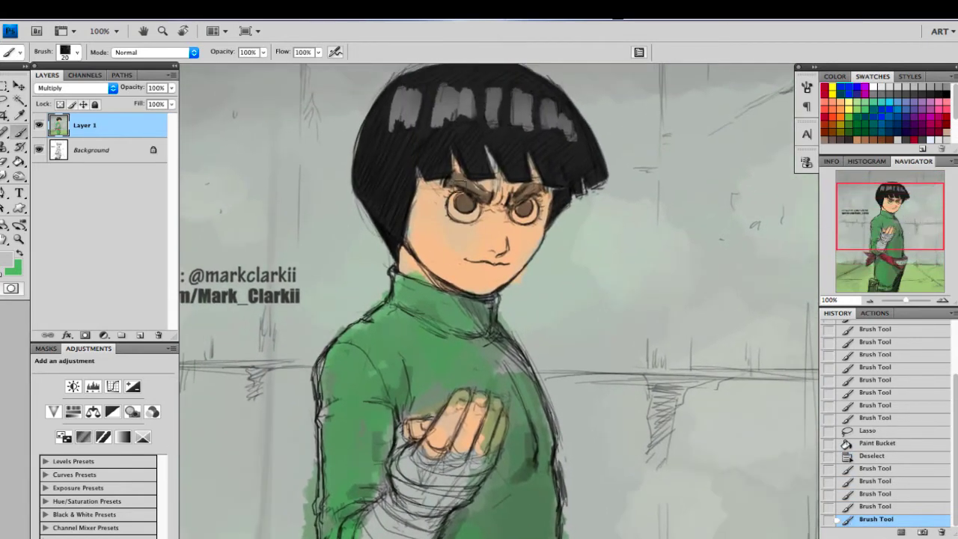
key("bracketleft")
key("bracketleft")
left_click(465, 218)
left_click_drag(527, 220, 522, 201)
Step: Sample the skin tone from the face and touch up the brow, neck and jaw with a 10 px brush
left_click(567, 155, "alt")
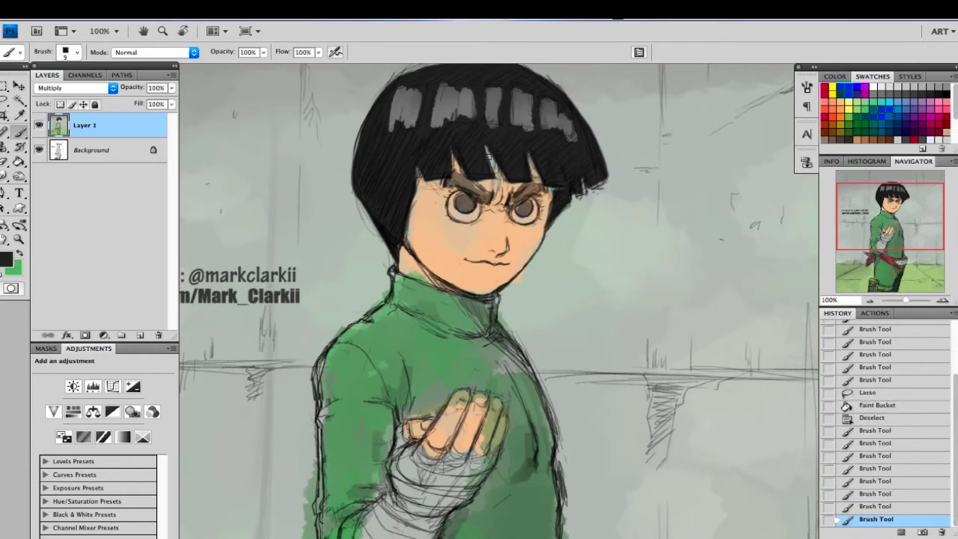
key("bracketright")
left_click(491, 191, "alt")
left_click(485, 185)
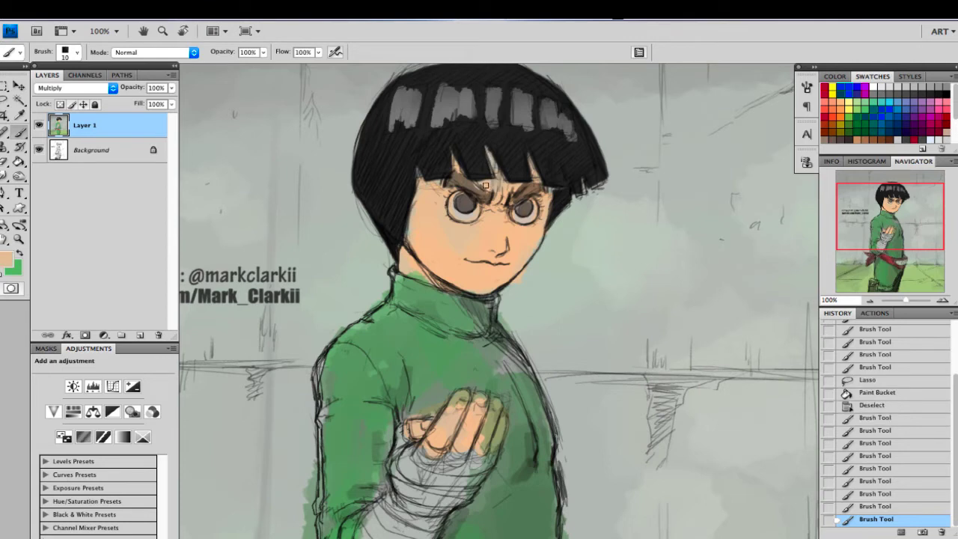
left_click(420, 287)
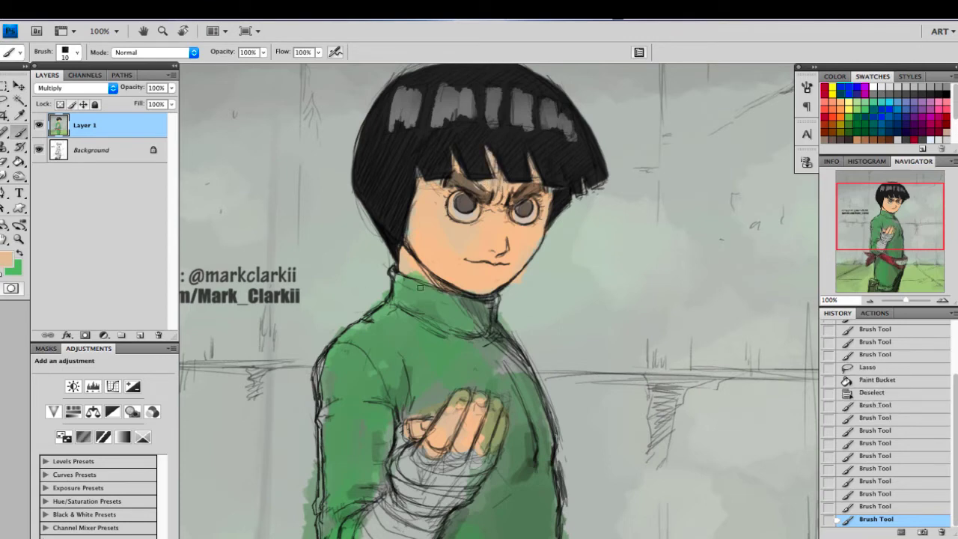
left_click(412, 268)
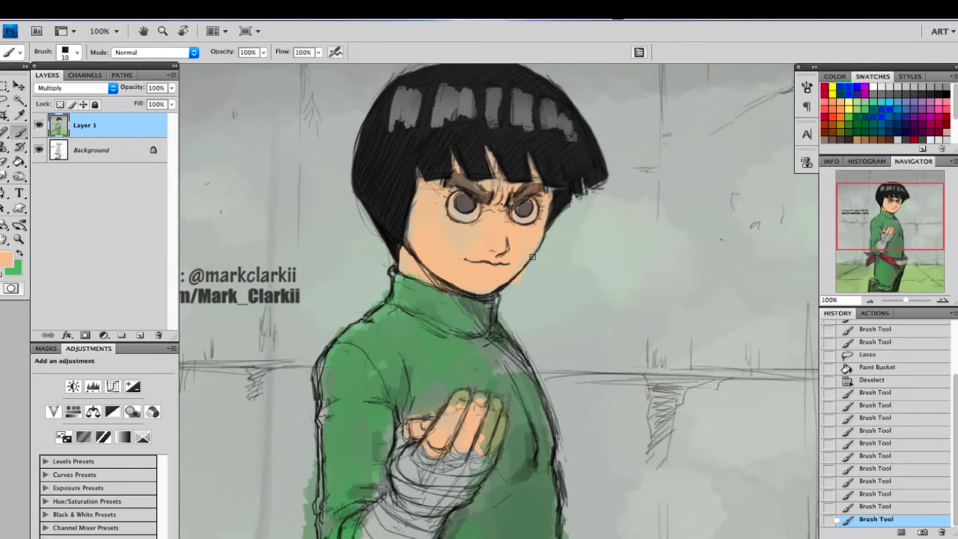
left_click(394, 307)
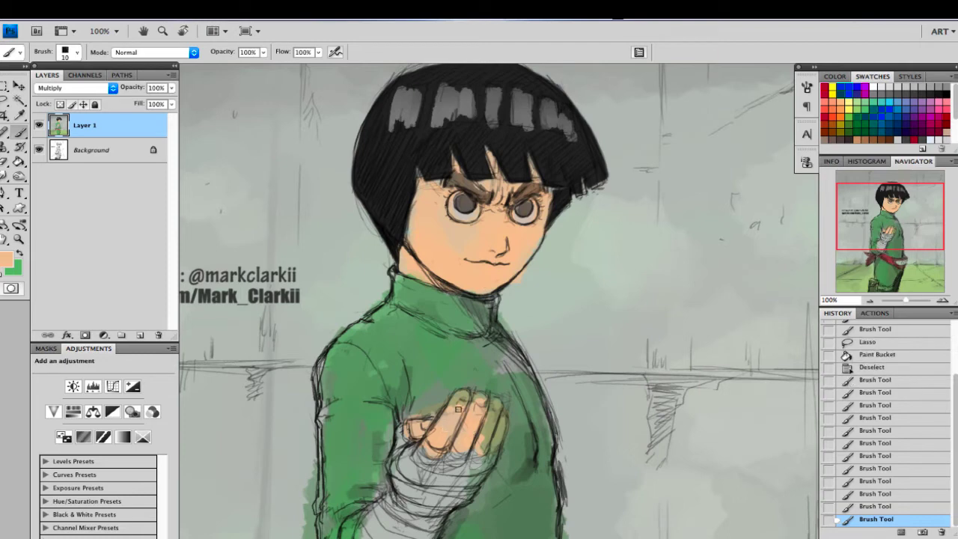
Step: Paint the raised hand's fingers with the sampled skin tone
mouse_move(460, 410)
left_mouse_down()
mouse_move(444, 425)
mouse_move(467, 432)
mouse_move(466, 451)
left_mouse_up()
mouse_move(489, 410)
left_mouse_down()
mouse_move(504, 419)
mouse_move(494, 434)
left_mouse_up()
left_click(429, 425)
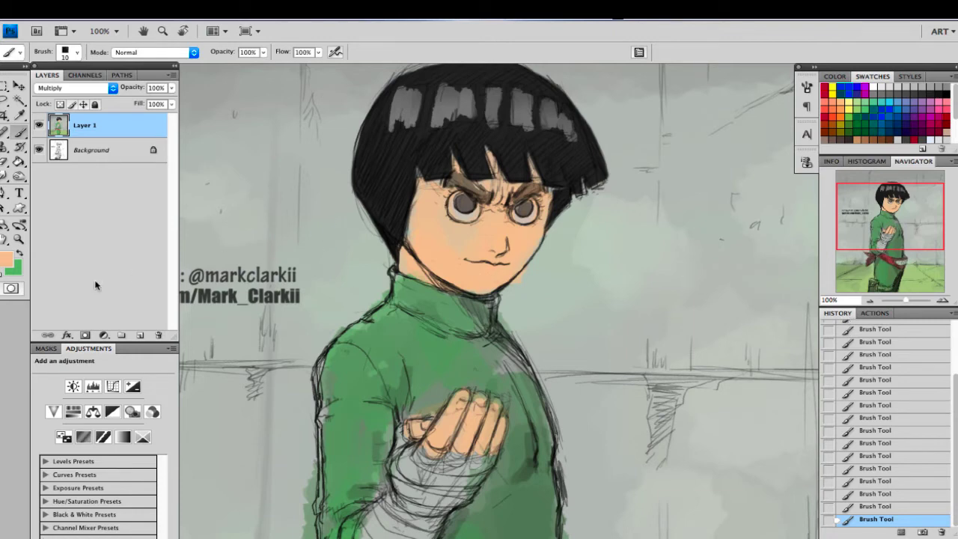
Step: Swap the colours, set the foreground to pale green-grey dbe6d9, and paint the forearm bandages with 15 px and 35 px brushes
key("x")
left_click(6, 260)
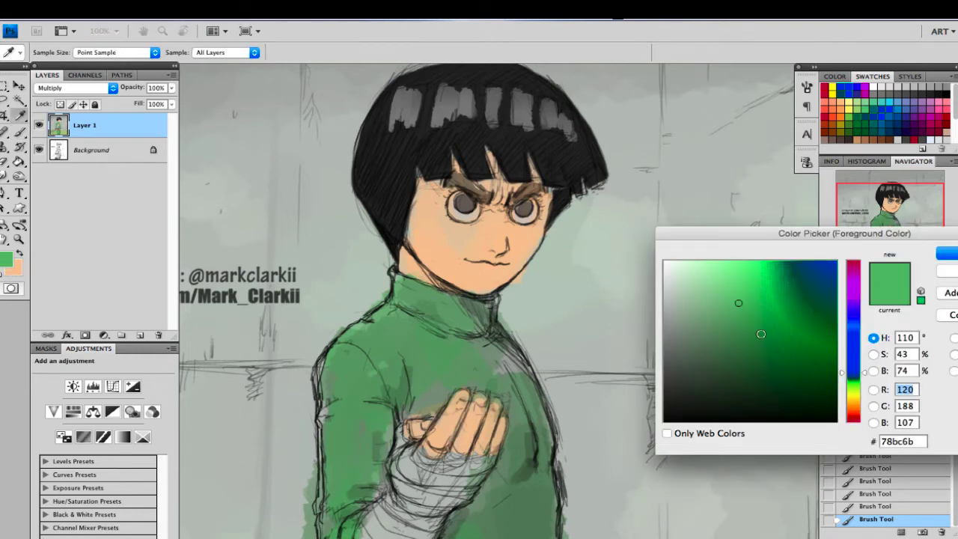
left_click_drag(681, 279, 673, 276)
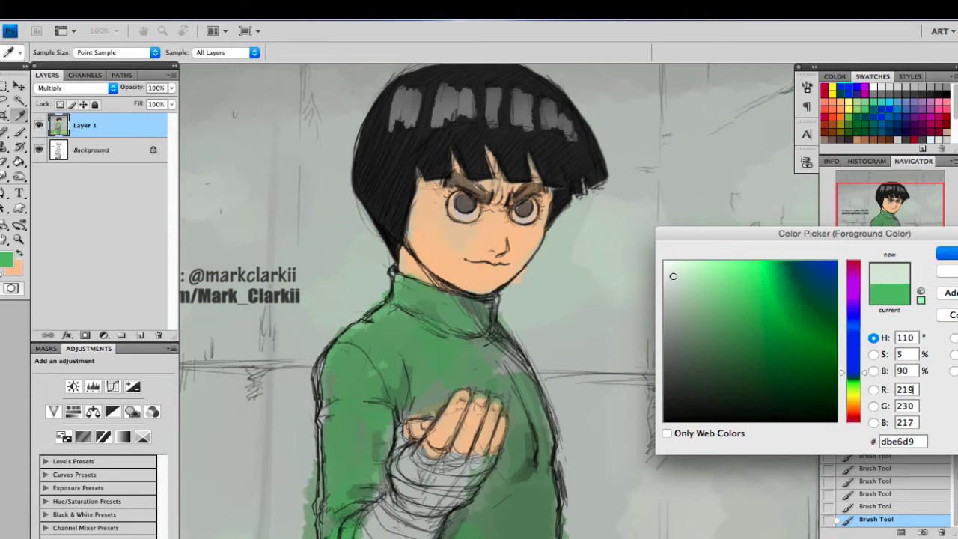
key("Return")
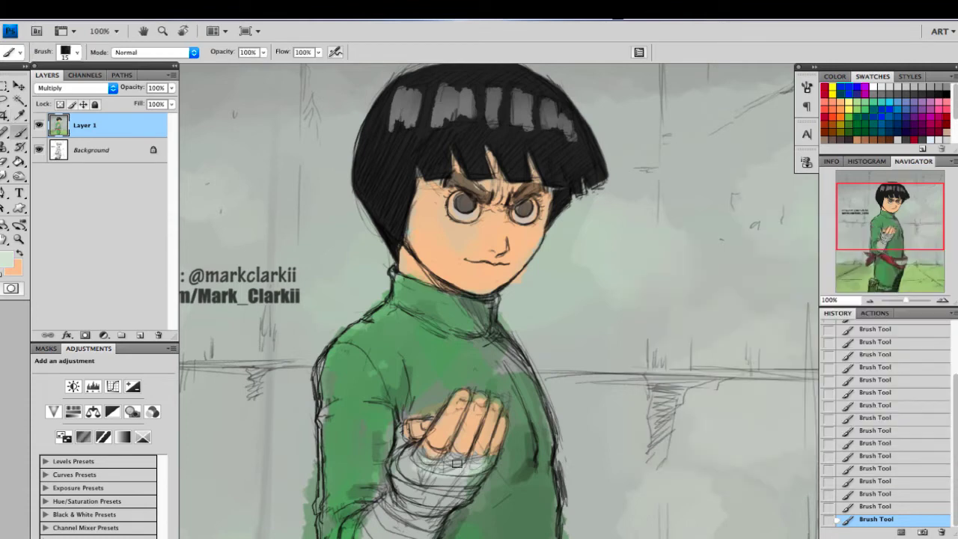
mouse_move(457, 463)
left_mouse_down()
mouse_move(420, 451)
mouse_move(418, 503)
mouse_move(448, 490)
mouse_move(419, 492)
mouse_move(473, 473)
mouse_move(404, 528)
left_mouse_up()
key("ctrl+minus")
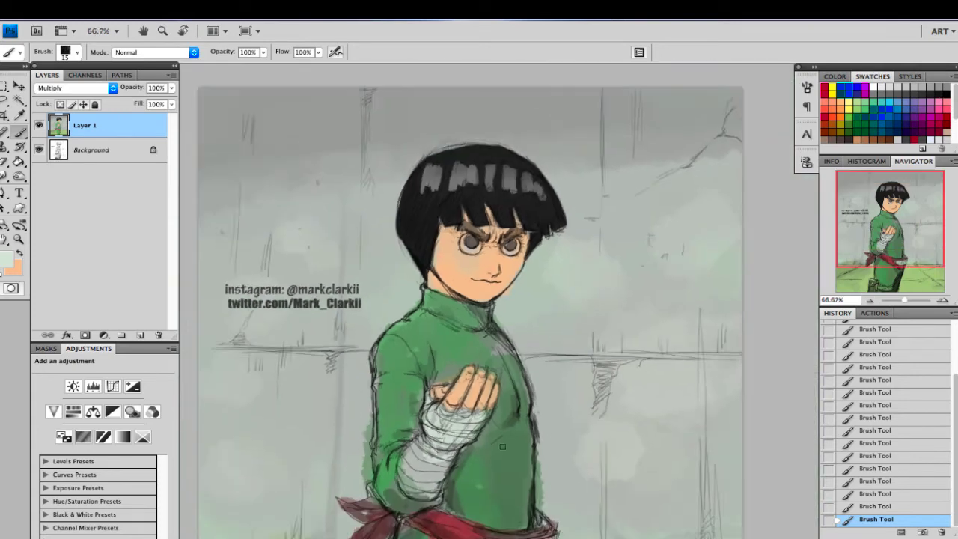
key("bracketright")
key("bracketright")
mouse_move(423, 463)
left_mouse_down()
mouse_move(431, 447)
mouse_move(428, 479)
mouse_move(413, 485)
mouse_move(441, 470)
left_mouse_up()
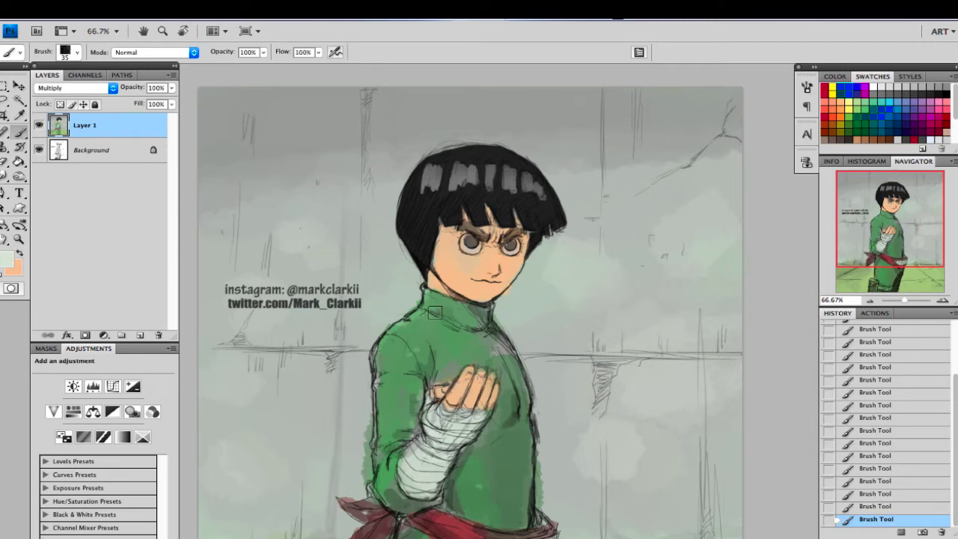
Step: Choose a very dark green foreground and shade the collar under the chin with a 25 px brush
left_click(8, 259)
left_click(514, 312)
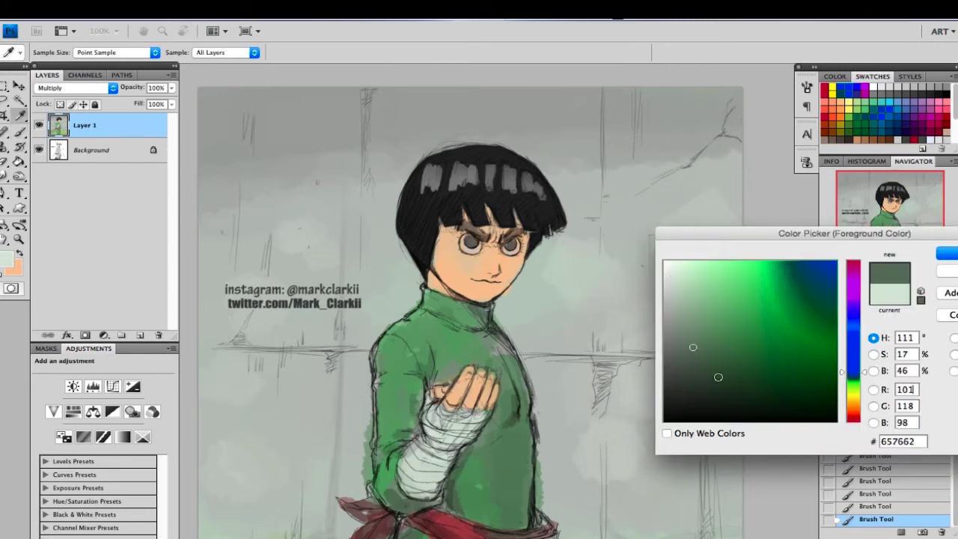
left_click_drag(718, 378, 708, 387)
left_click(947, 253)
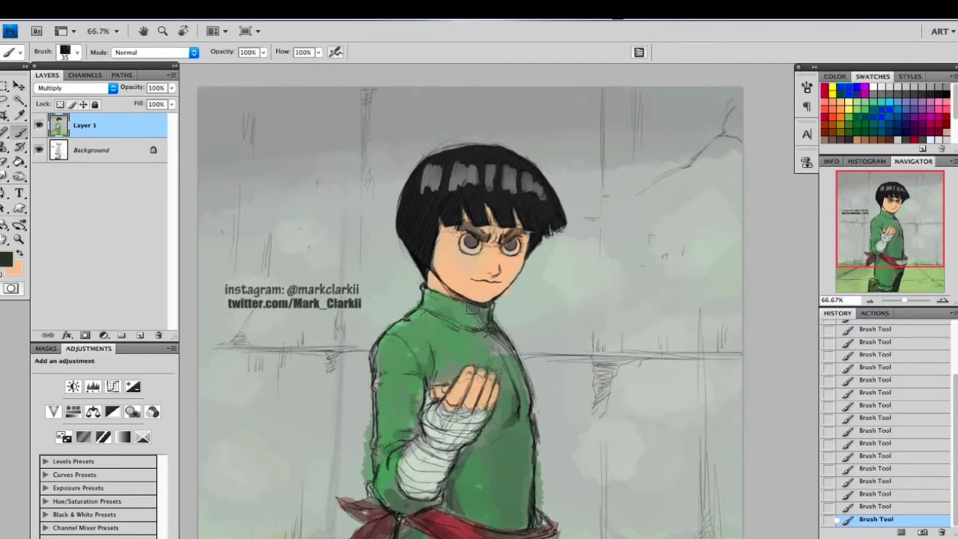
key("bracketleft")
key("bracketleft")
left_click_drag(479, 308, 492, 327)
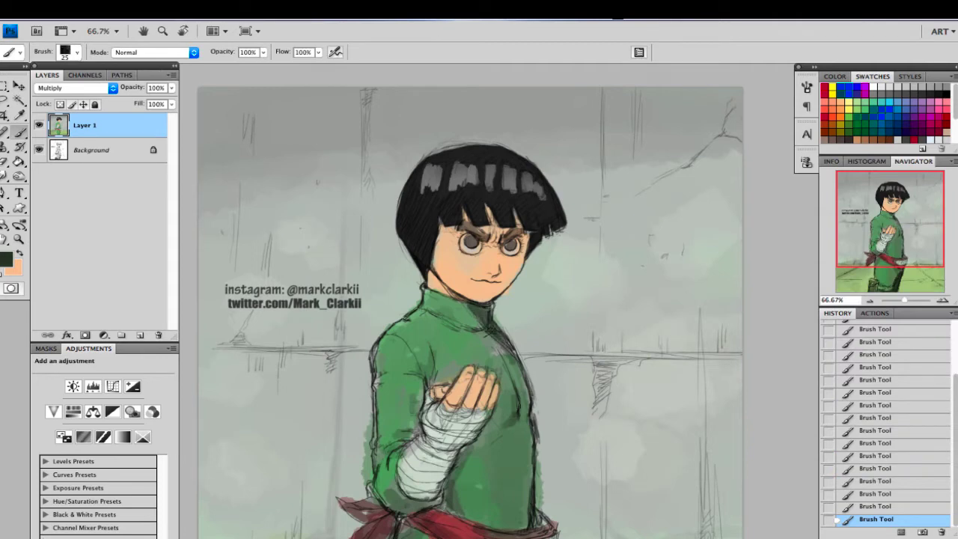
Step: Shade the sleeve folds with a 10 px brush and the suit around the belt knot with a 25 px brush
key("bracketleft")
key("bracketleft")
mouse_move(417, 377)
left_mouse_down()
mouse_move(421, 408)
mouse_move(402, 433)
left_mouse_up()
left_click_drag(422, 383, 417, 365)
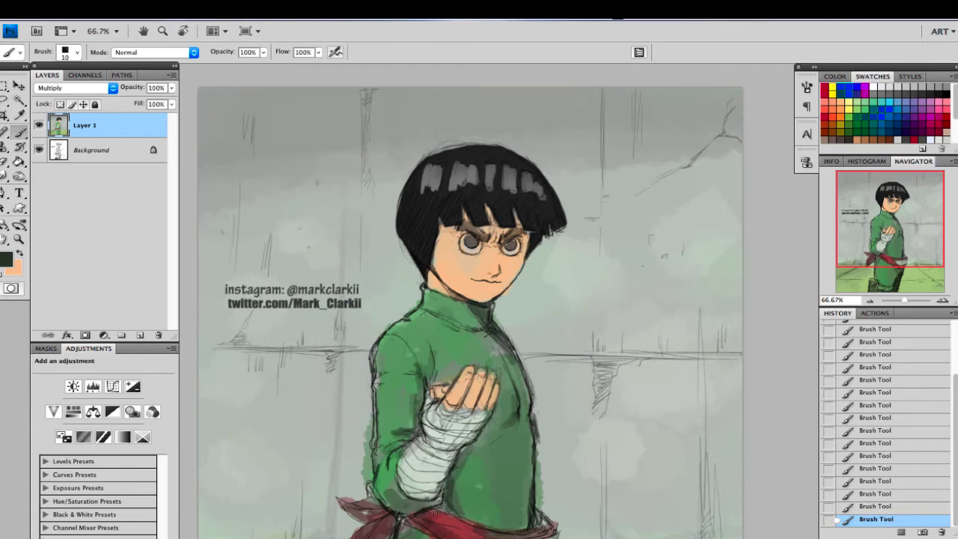
key("bracketright")
key("bracketright")
key("bracketright")
mouse_move(440, 511)
left_mouse_down()
mouse_move(403, 529)
mouse_move(442, 525)
left_mouse_up()
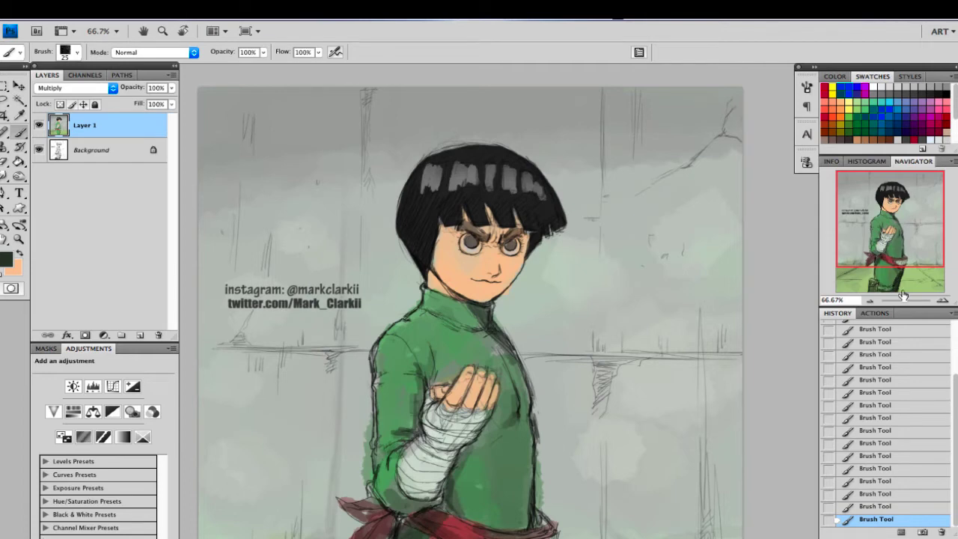
Step: Shade the outer edge of the torso above the belt with the dark green
left_click(872, 299)
key("bracketleft")
key("bracketleft")
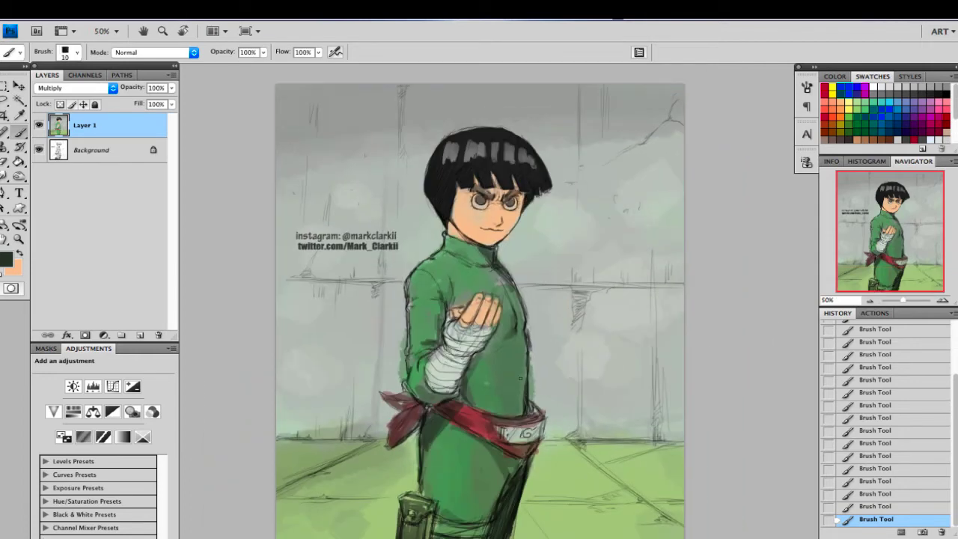
key("bracketright")
key("bracketright")
left_click_drag(527, 371, 524, 327)
Step: Swap the foreground and background colours and set the foreground to salmon red de8476
left_click(21, 256)
left_click(6, 259)
left_click(759, 292)
left_click(857, 262)
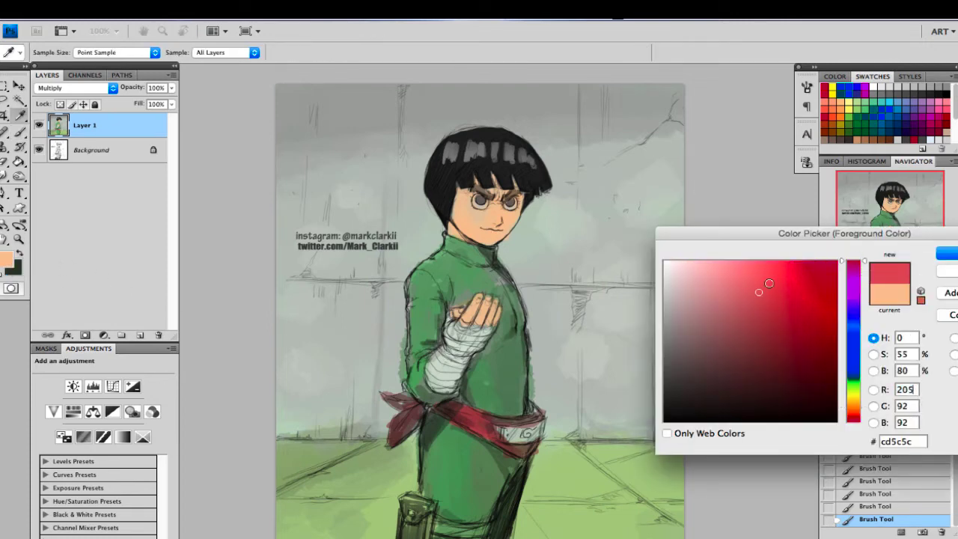
mouse_move(751, 288)
left_mouse_down()
mouse_move(729, 299)
mouse_move(745, 281)
left_mouse_up()
mouse_move(863, 262)
left_mouse_down()
mouse_move(864, 272)
mouse_move(863, 256)
left_mouse_up()
left_click_drag(855, 415, 855, 419)
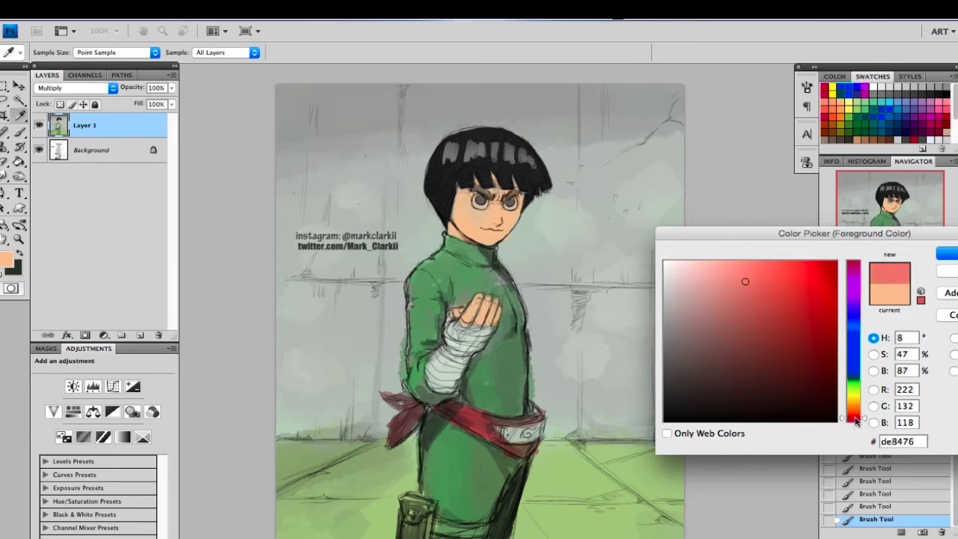
left_click(947, 253)
Step: Paint reddish accents on the nose, forehead and cheek with 15 px and 10 px brushes, undoing one stroke
key("bracketleft")
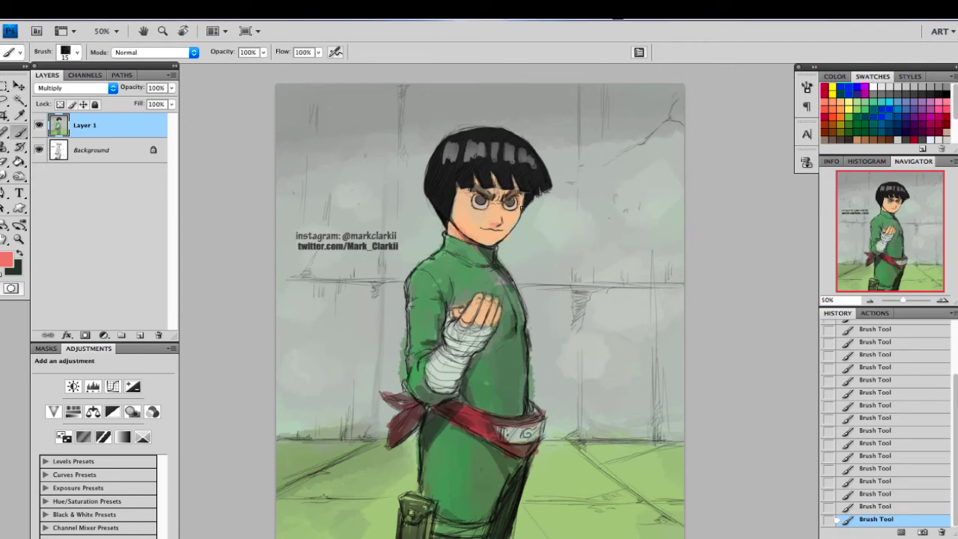
left_click(942, 300)
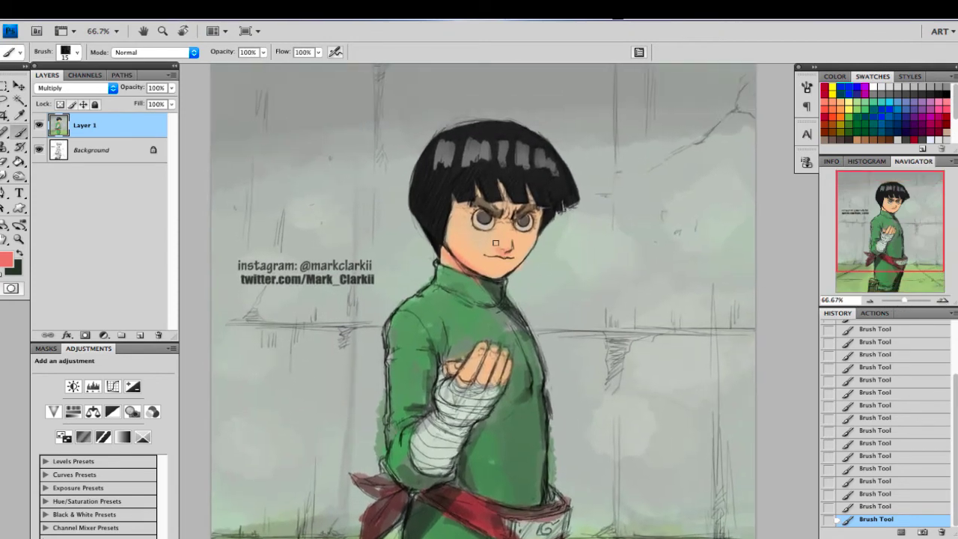
key("bracketleft")
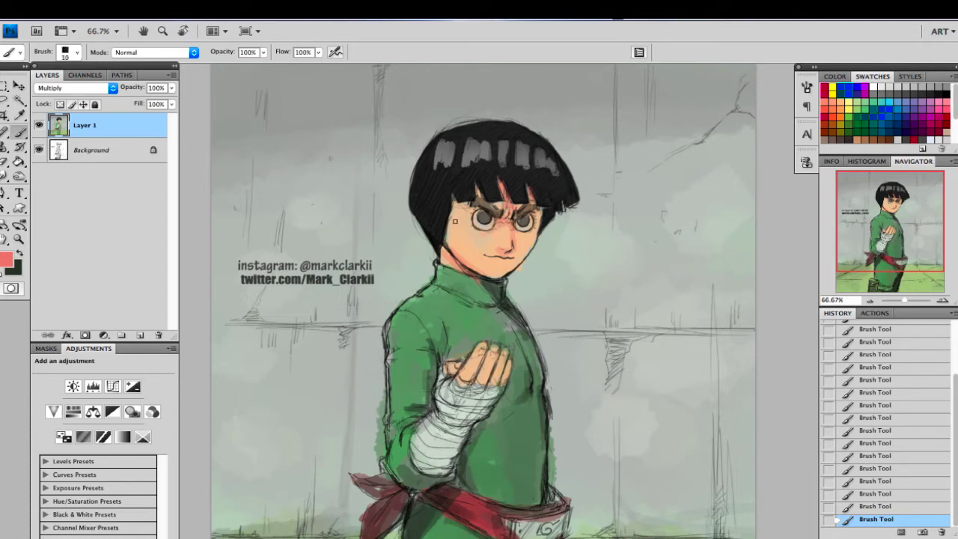
key("bracketright")
key("super+z")
left_click_drag(450, 249, 479, 256)
Step: Set the foreground to near-white f4ebe9, paint a highlight down the side of the face, and resample the skin tone
left_click(6, 261)
left_click_drag(691, 275, 671, 267)
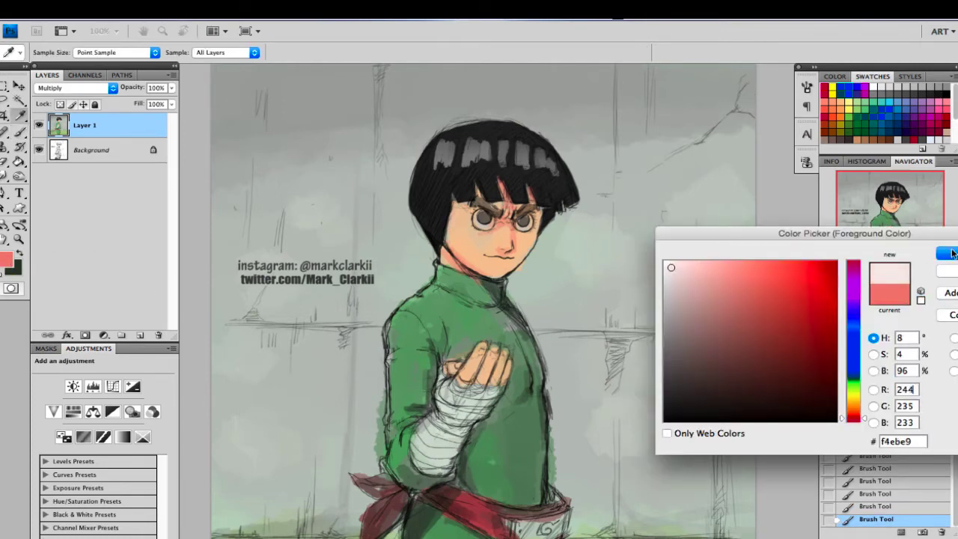
key("Return")
mouse_move(457, 233)
left_mouse_down()
mouse_move(453, 218)
mouse_move(466, 261)
mouse_move(447, 254)
mouse_move(460, 269)
left_mouse_up()
left_click(473, 243, "alt")
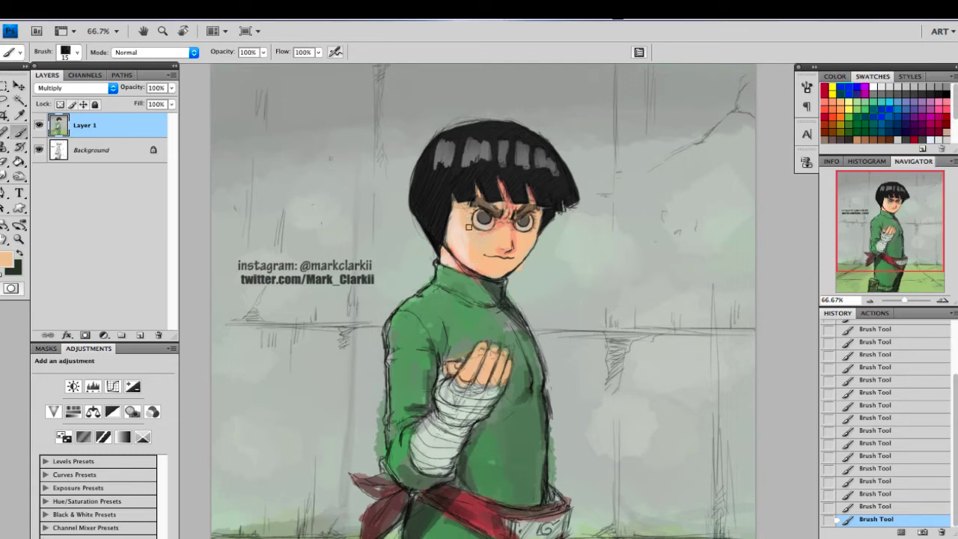
Step: Blend skin tone around the nose and mouth, then resample the skin colour beside the mouth
mouse_move(519, 247)
left_mouse_down()
mouse_move(508, 255)
mouse_move(506, 245)
left_mouse_up()
key("bracketright")
key("bracketright")
left_click(513, 244, "alt")
Step: Refine the face details with a 4 px brush and darken the eyebrows with black sampled from the hair
key("bracketleft")
key("bracketleft")
key("bracketleft")
left_click(474, 266, "alt")
key("bracketleft")
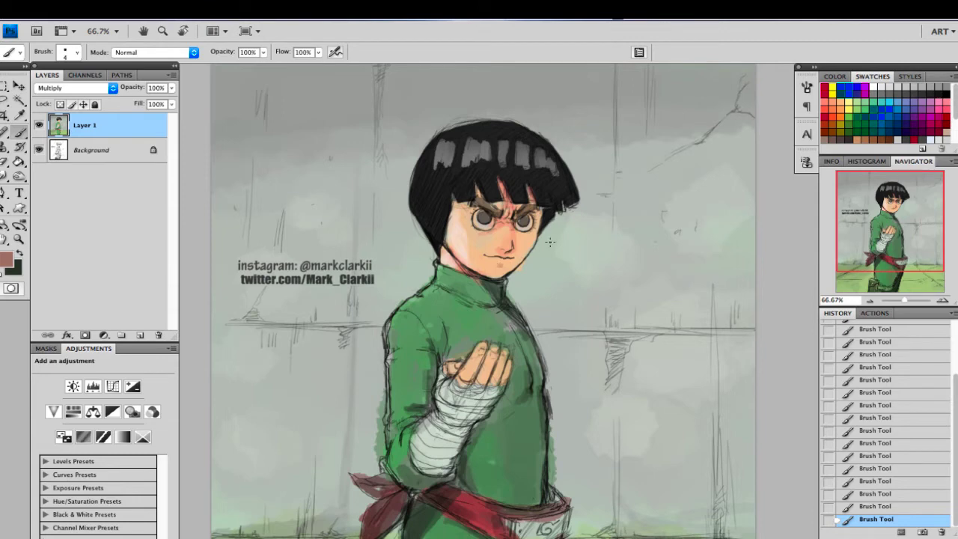
left_click_drag(904, 218, 899, 215)
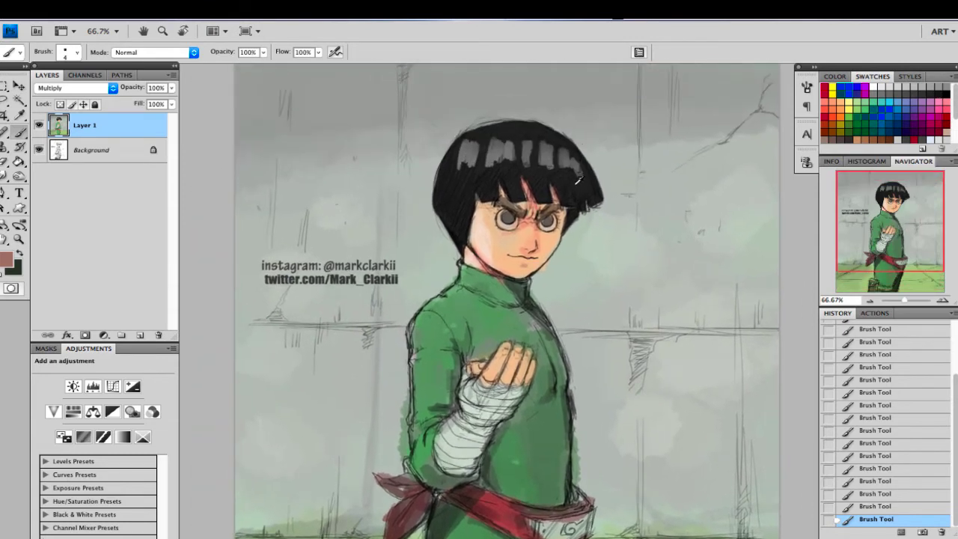
left_click(578, 180, "alt")
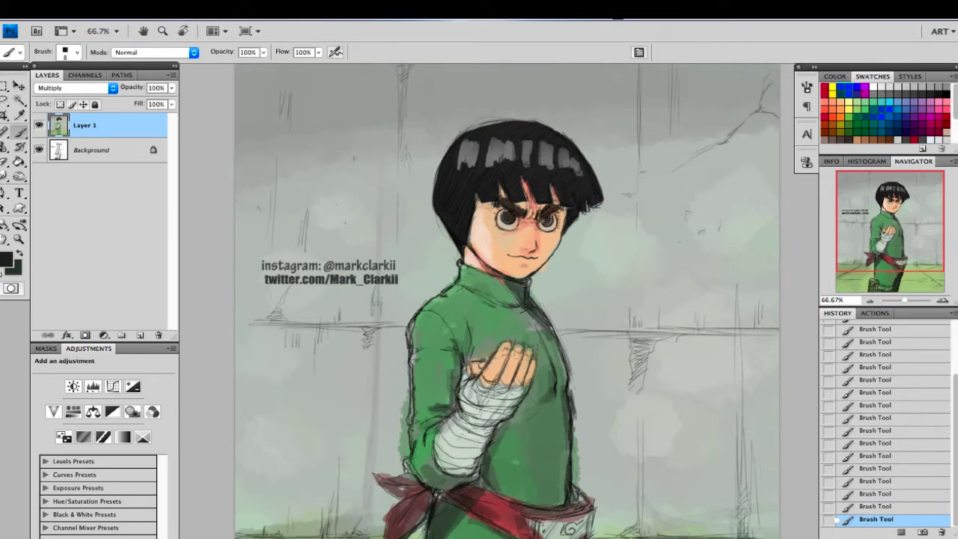
Step: Paint the upper edge of the belt above the headband plate with sampled red at 10 px
mouse_move(887, 228)
left_mouse_down()
mouse_move(888, 240)
mouse_move(890, 226)
mouse_move(894, 234)
left_mouse_up()
left_click(483, 401, "alt")
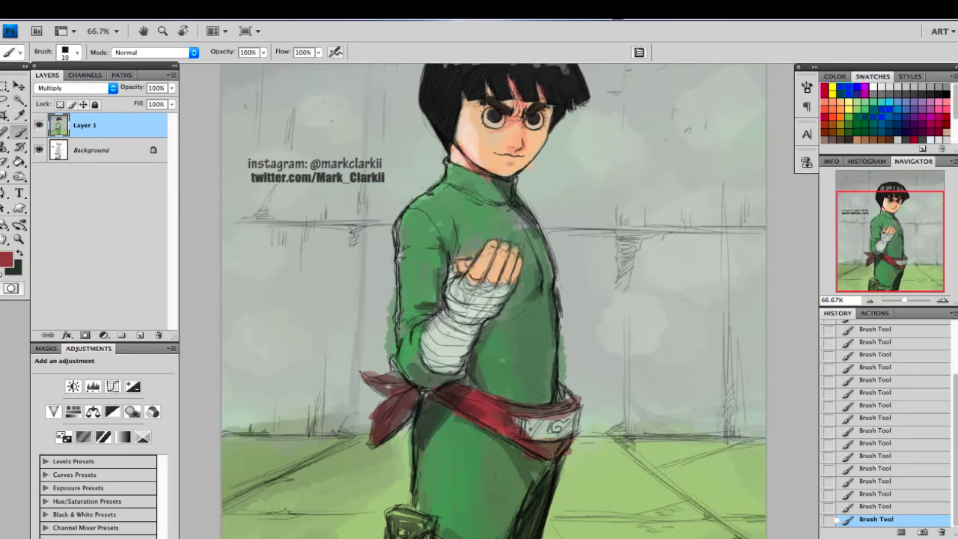
mouse_move(507, 406)
left_mouse_down()
mouse_move(547, 414)
mouse_move(569, 403)
left_mouse_up()
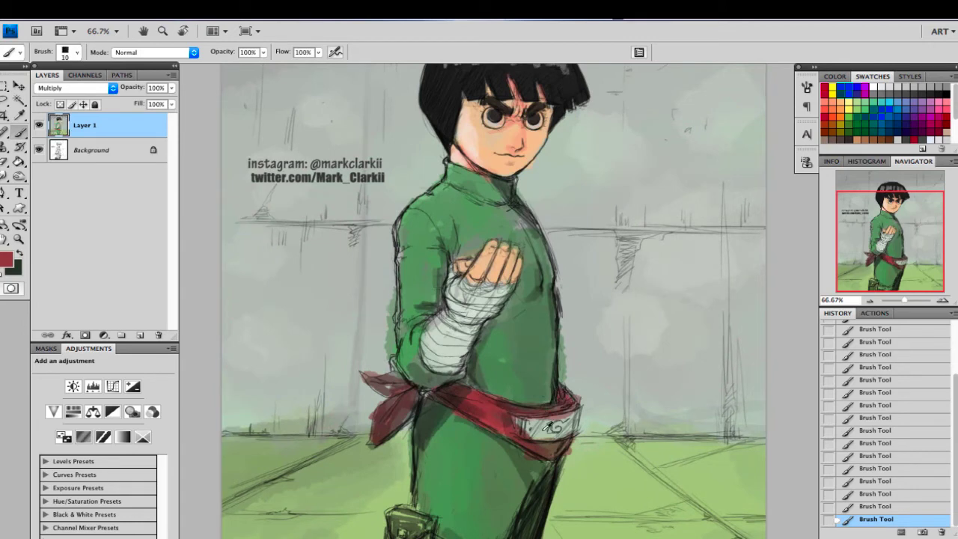
Step: Touch up the headband plate with its sampled grey at 30 px and paint the belt below it with sampled red
left_click(545, 430, "alt")
key("bracketright")
key("bracketright")
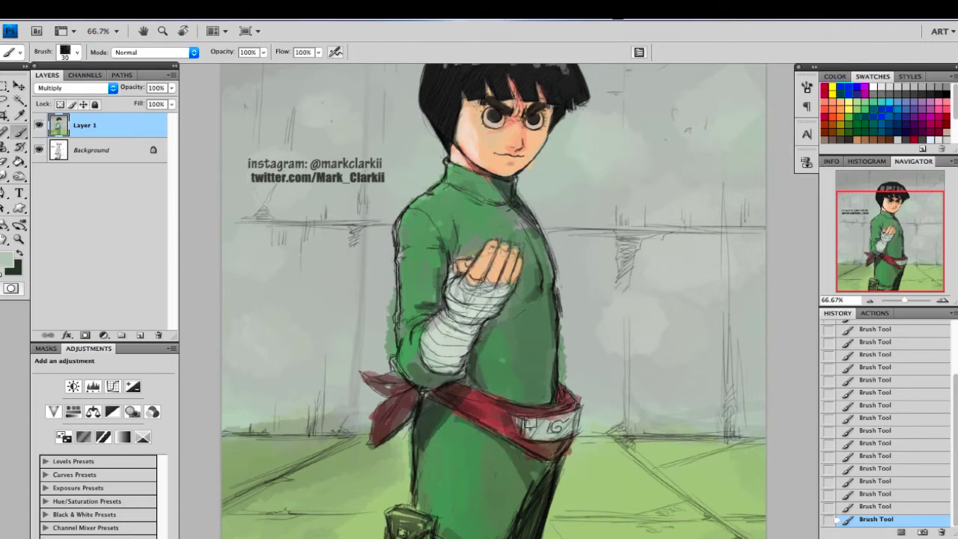
left_click(515, 415, "alt")
left_click_drag(536, 441, 556, 450)
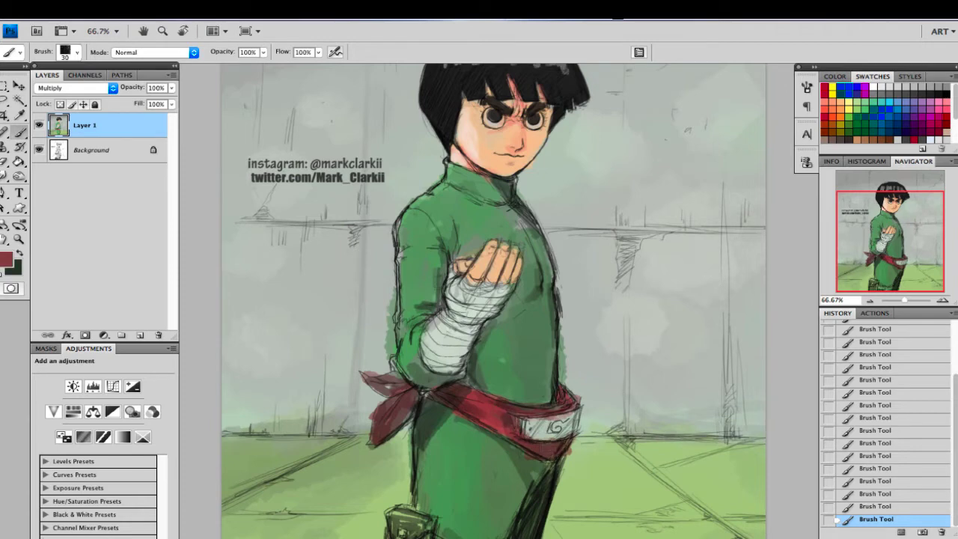
Step: Repaint the sash's knot and loose tails with sampled reds, reducing the brush to 15 px and undoing the dark shading stroke
left_click(408, 405, "alt")
mouse_move(408, 404)
left_mouse_down()
mouse_move(394, 432)
mouse_move(406, 398)
mouse_move(381, 432)
mouse_move(412, 394)
mouse_move(373, 389)
mouse_move(396, 374)
left_mouse_up()
key("bracketleft")
key("bracketleft")
key("bracketleft")
left_click(403, 406, "alt")
key("ctrl+z")
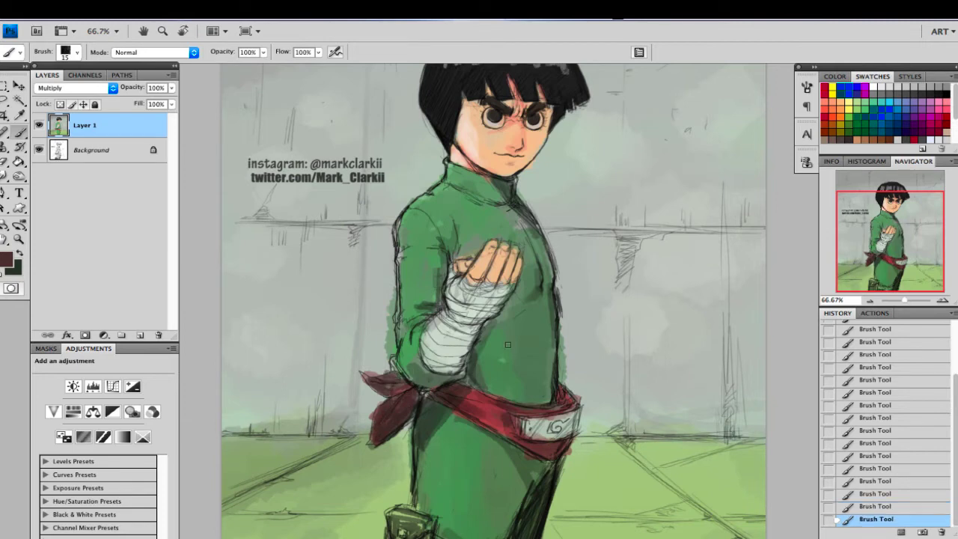
key("ctrl+z")
left_click(494, 409, "alt")
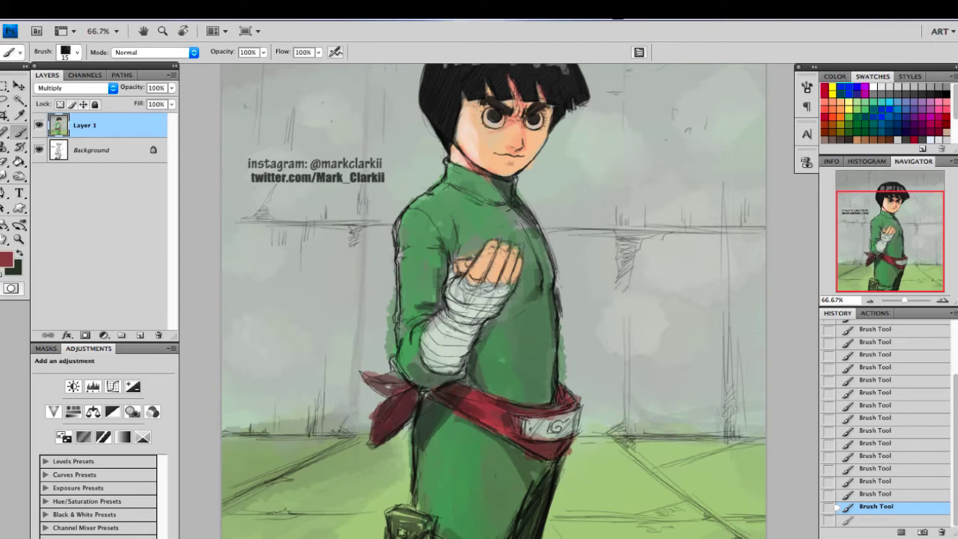
left_click_drag(405, 393, 374, 382)
Step: Shade the cracks in the wall on both sides of the character with sampled grey at 30 px
left_click_drag(904, 237, 895, 216)
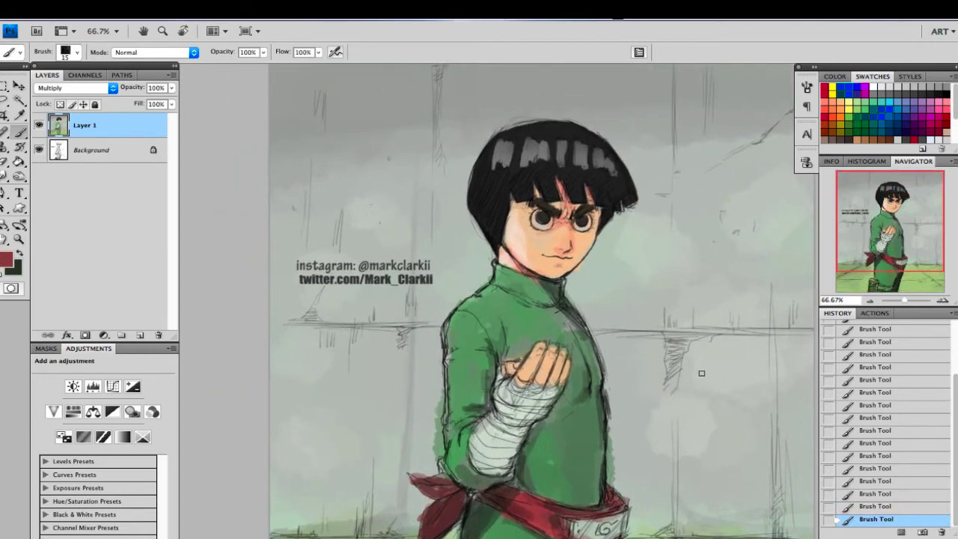
left_click(602, 182, "alt")
key("bracketright")
key("bracketright")
mouse_move(675, 345)
left_mouse_down()
mouse_move(665, 390)
mouse_move(681, 335)
mouse_move(674, 365)
left_mouse_up()
left_click(678, 347, "alt")
left_click_drag(398, 334, 403, 340)
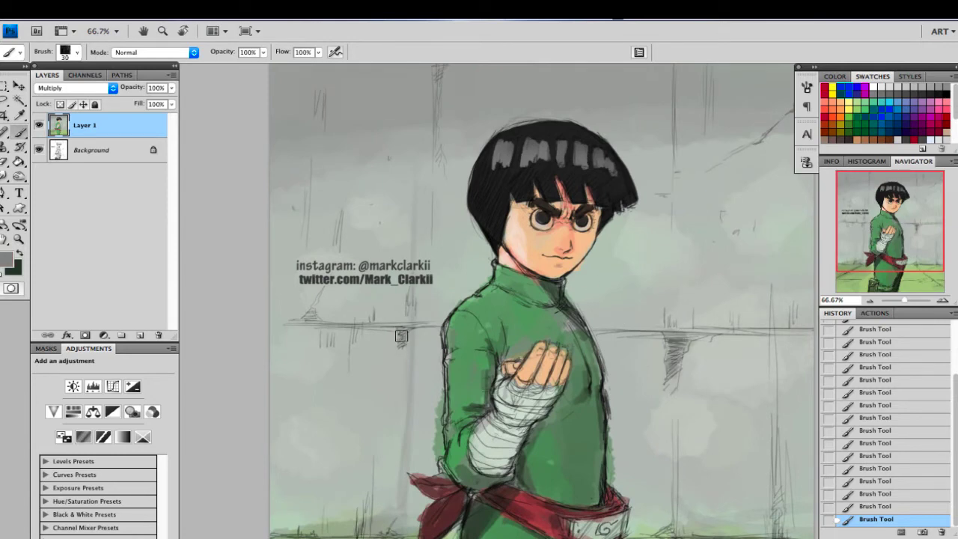
Step: Shade the chest and far side of the torso with dark tones sampled near the collar
left_click(870, 300)
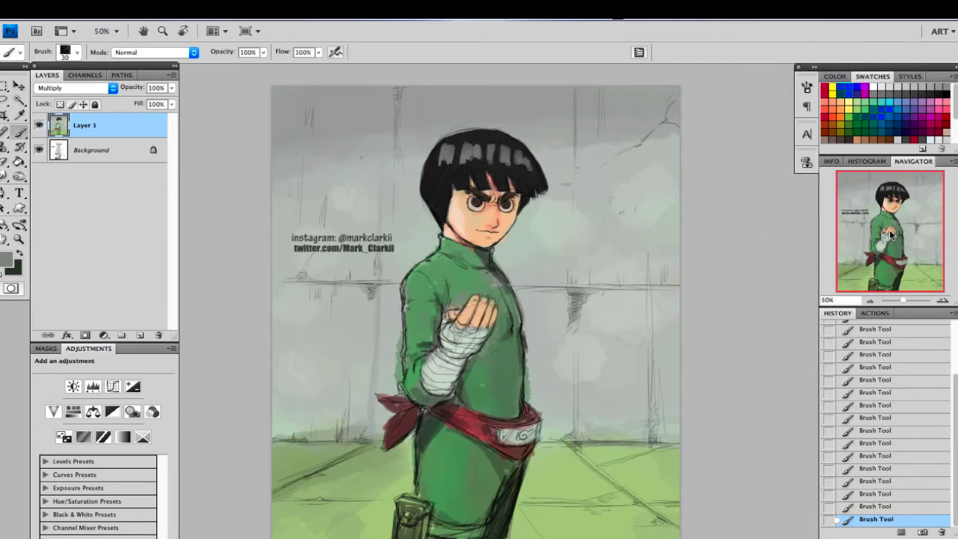
left_click(497, 277, "alt")
key("bracketright")
mouse_move(491, 286)
left_mouse_down()
mouse_move(528, 350)
mouse_move(520, 344)
mouse_move(521, 397)
left_mouse_up()
left_click(497, 262, "alt")
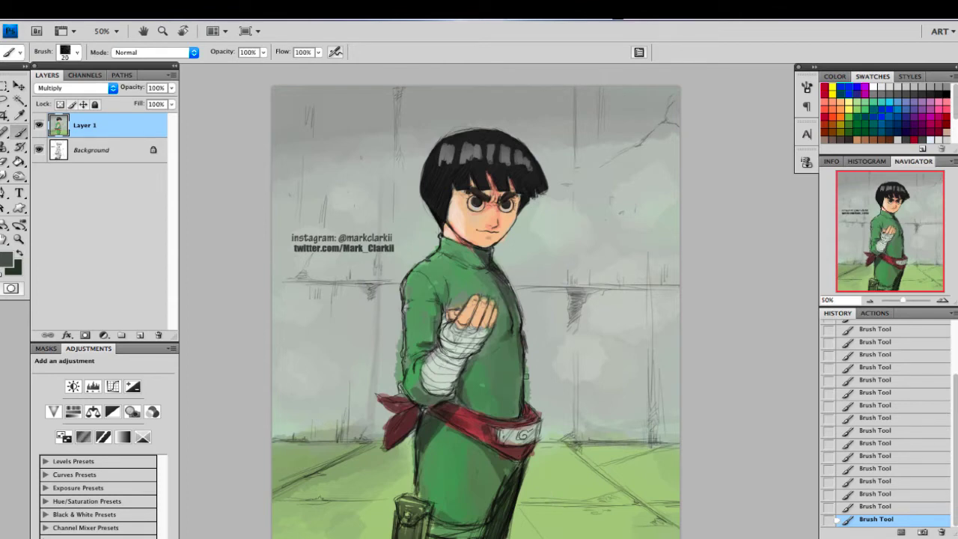
Step: Shade the suit with sampled greens at 40 px and paint the leg bandages with the arm bandage's pale tone at 35 px
left_click(499, 390, "alt")
key("bracketright")
key("bracketright")
key("bracketright")
key("bracketright")
key("bracketright")
left_click(434, 436, "alt")
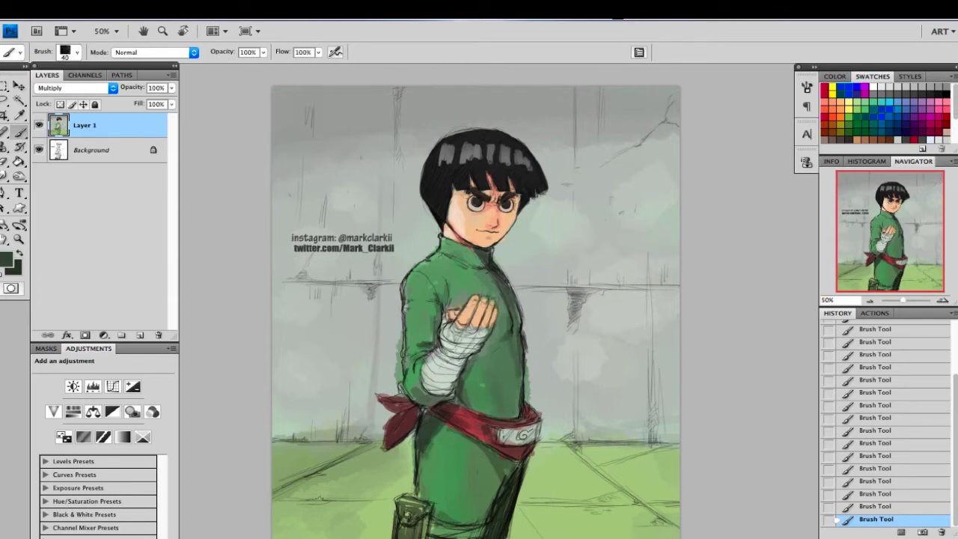
left_click(462, 349, "alt")
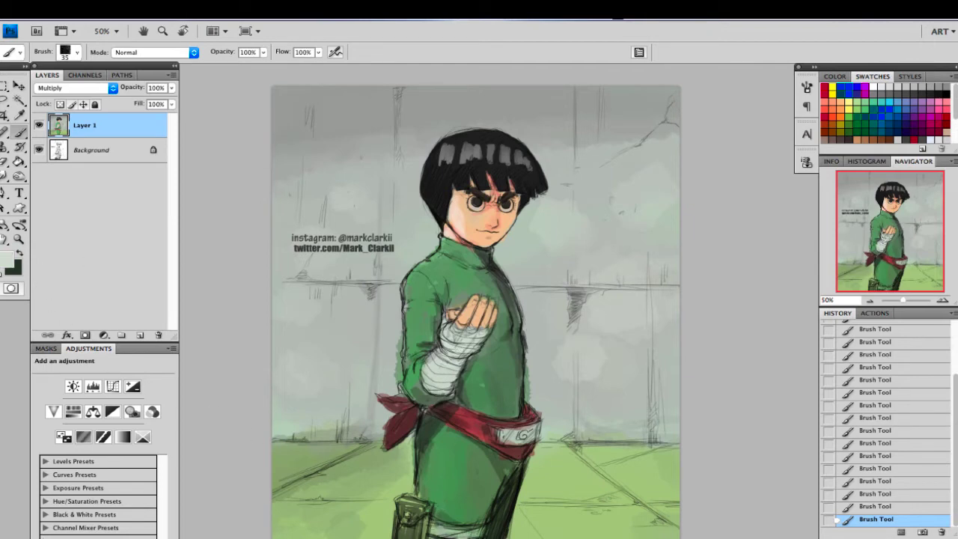
Step: Set the foreground to a dark navy blue and paint the leg pouch with it, reducing the brush to 15 px
left_click(9, 261)
left_click(499, 381)
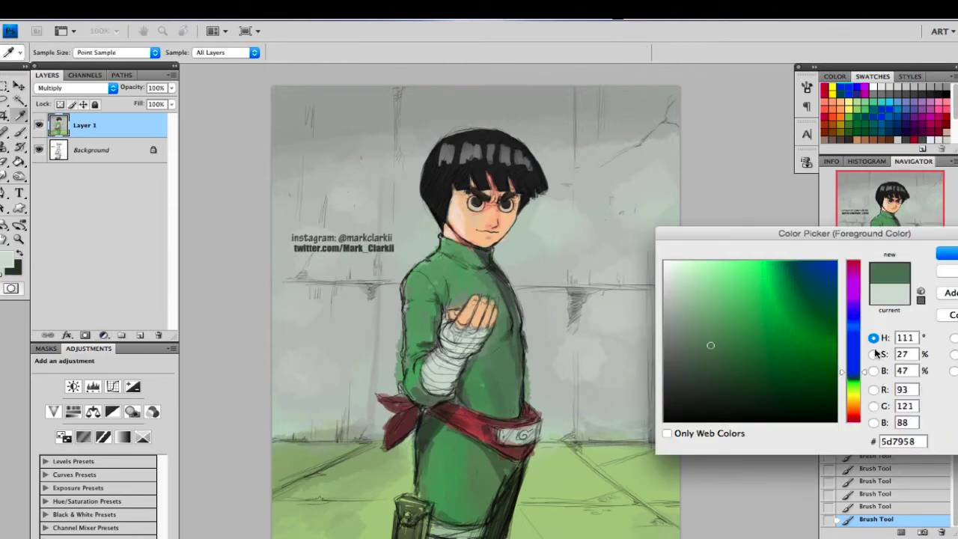
left_click_drag(864, 370, 863, 319)
mouse_move(716, 359)
left_mouse_down()
mouse_move(704, 381)
mouse_move(737, 372)
left_mouse_up()
key("Return")
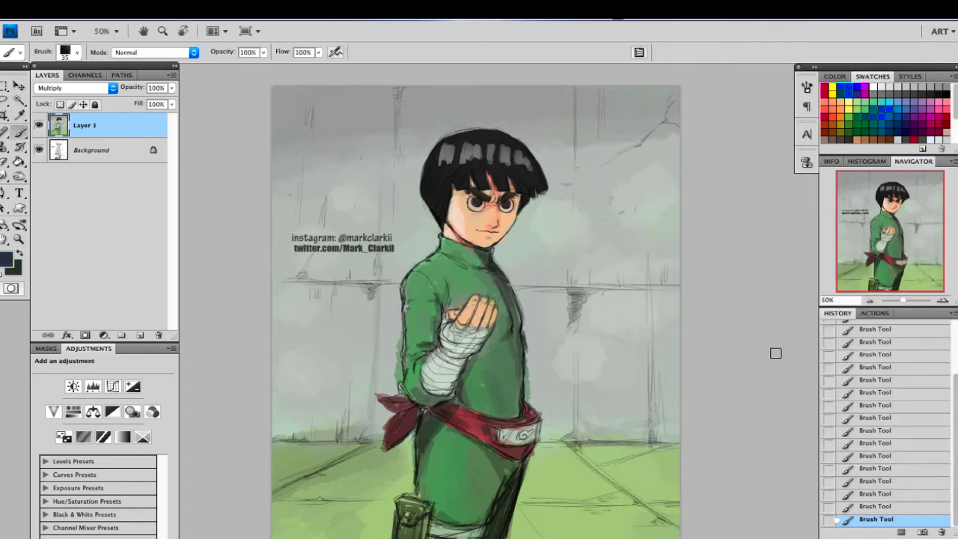
key("[")
key("[")
mouse_move(414, 507)
left_mouse_down()
mouse_move(405, 516)
mouse_move(419, 535)
left_mouse_up()
key("[")
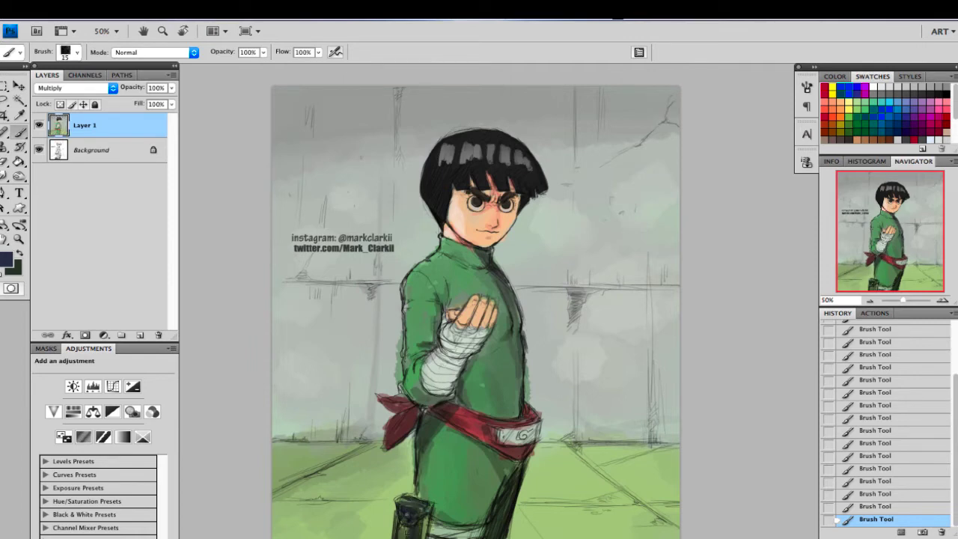
mouse_move(423, 536)
left_mouse_down()
mouse_move(424, 505)
mouse_move(397, 497)
left_mouse_up()
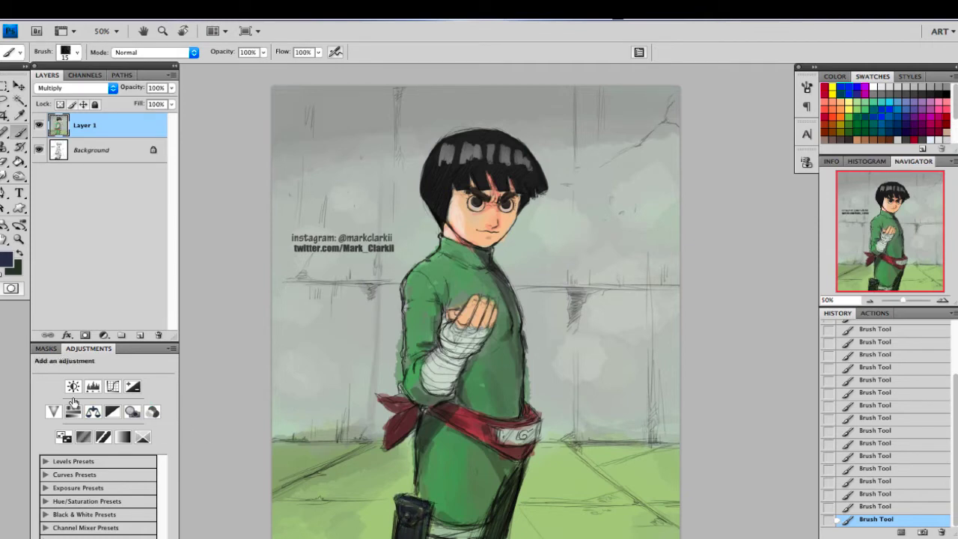
Step: Set the foreground to bright blue 43a8e9 and paint over the leg pouch at 35 px
left_click(7, 260)
mouse_move(754, 306)
left_mouse_down()
mouse_move(752, 286)
mouse_move(788, 275)
left_mouse_up()
left_click_drag(867, 321, 866, 336)
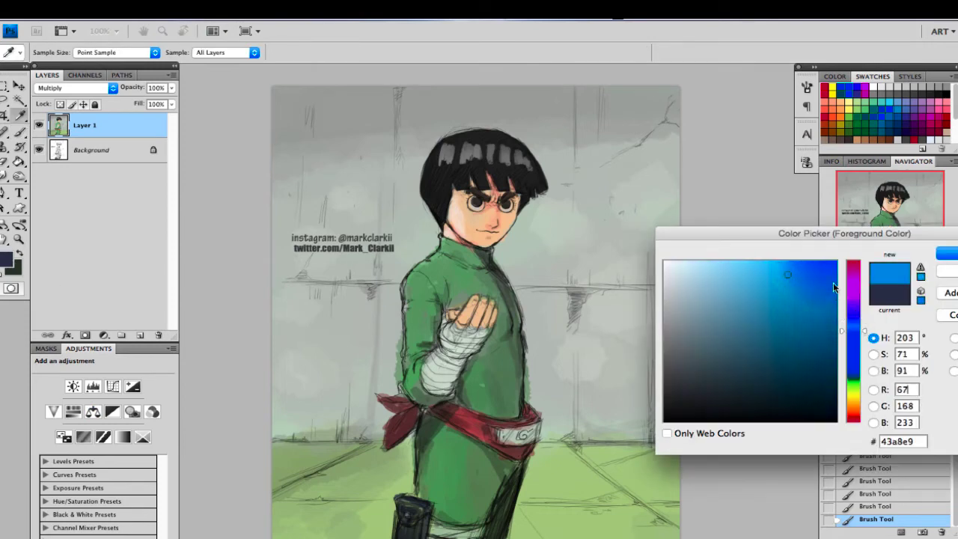
left_click(948, 253)
mouse_move(410, 500)
left_mouse_down()
mouse_move(425, 513)
mouse_move(414, 513)
mouse_move(424, 528)
left_mouse_up()
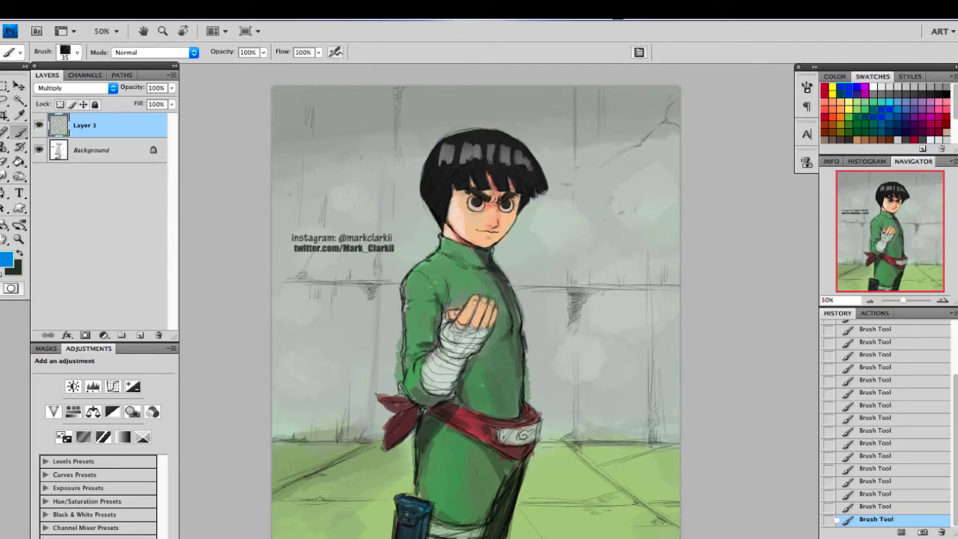
Step: Define the leg pouch's darker details with its sampled dark blue at 10 px
key("bracketleft")
key("bracketleft")
key("bracketleft")
left_click(413, 524, "alt")
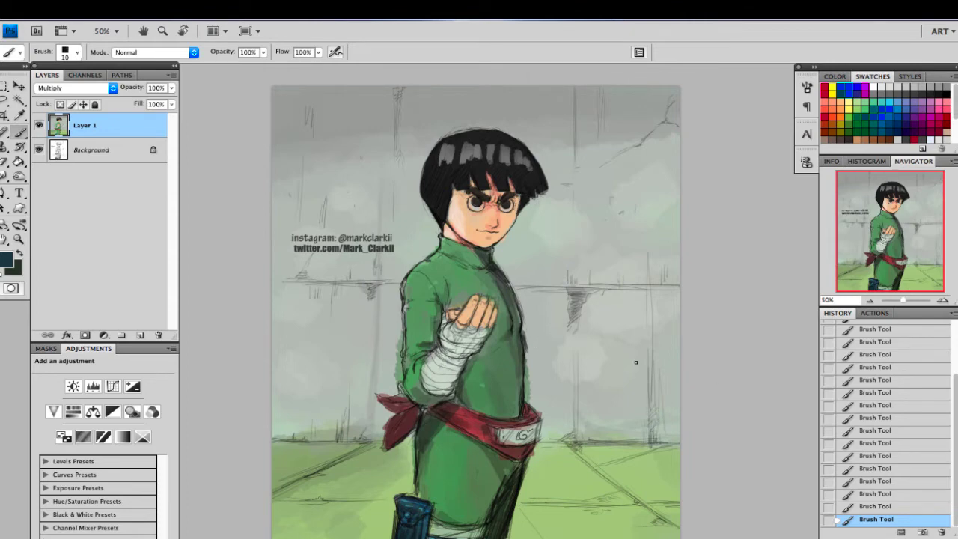
Step: Set the foreground to reddish brown c77e61 and shade the fingers of the raised hand with a 9 px brush
left_click(6, 259)
left_click(494, 226)
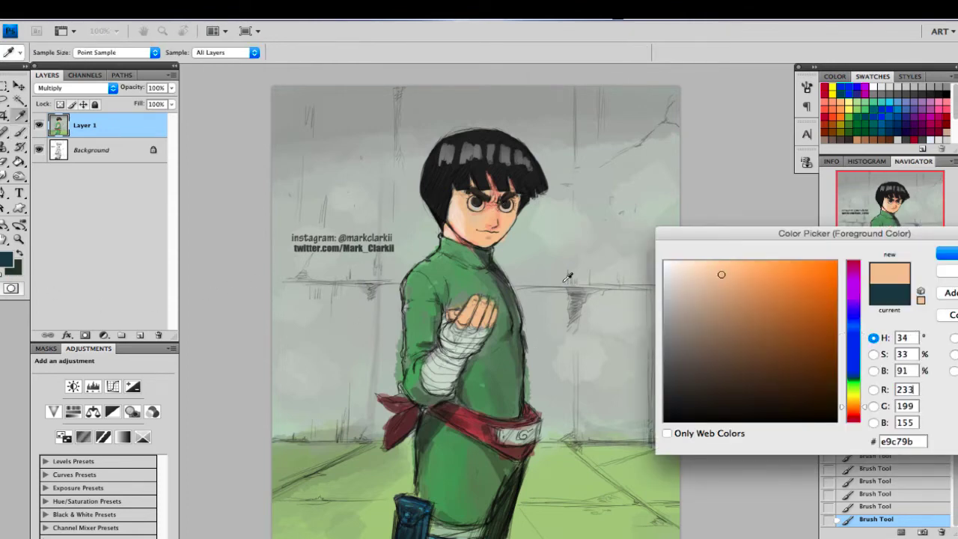
left_click(761, 285)
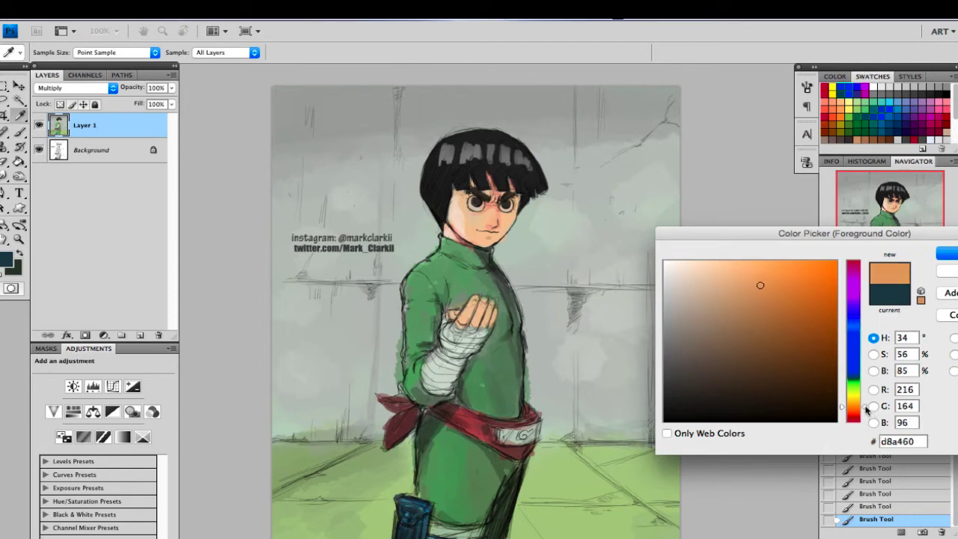
left_click_drag(867, 408, 864, 414)
left_click_drag(762, 301, 762, 293)
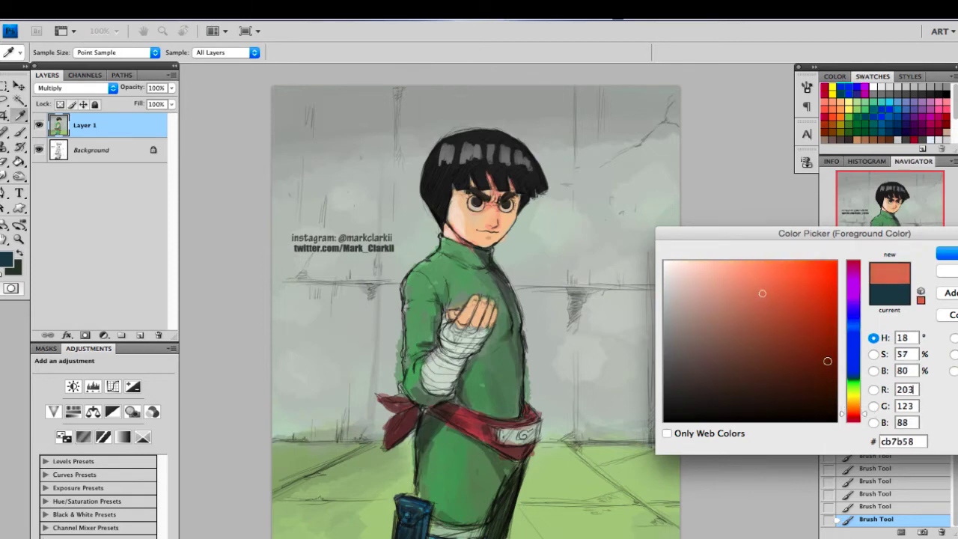
left_click_drag(864, 414, 865, 413)
left_click_drag(765, 288, 766, 280)
left_click_drag(870, 406, 869, 407)
left_click_drag(767, 278, 752, 295)
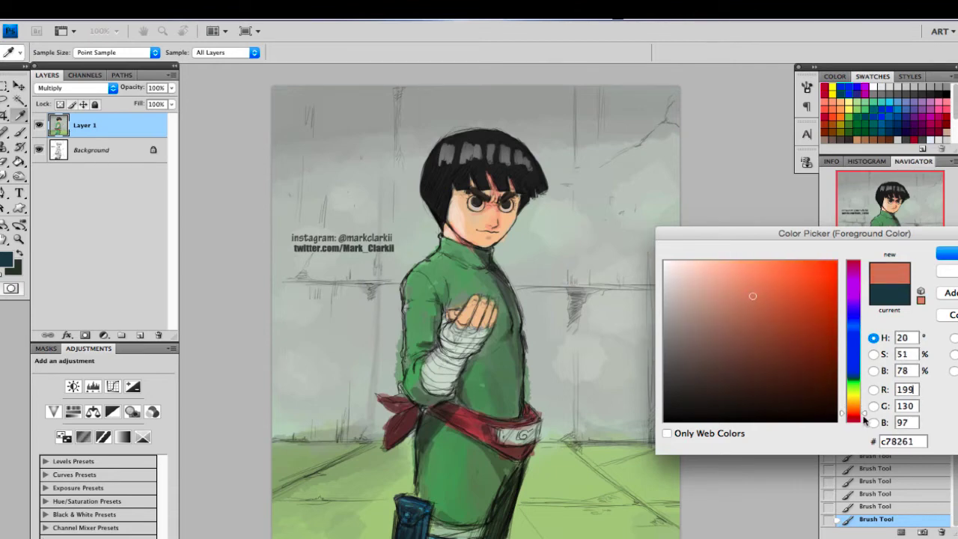
left_click_drag(866, 417, 866, 419)
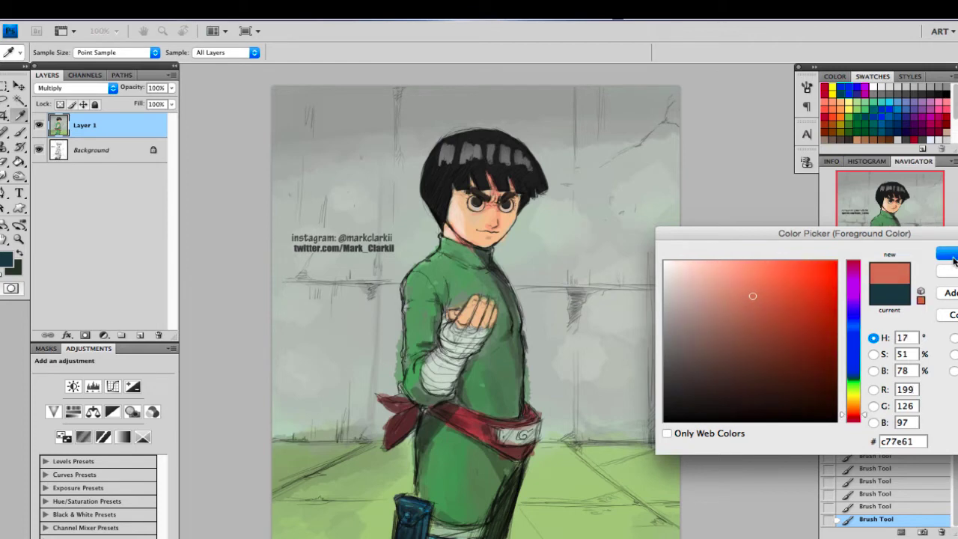
left_click(952, 257)
key("bracketleft")
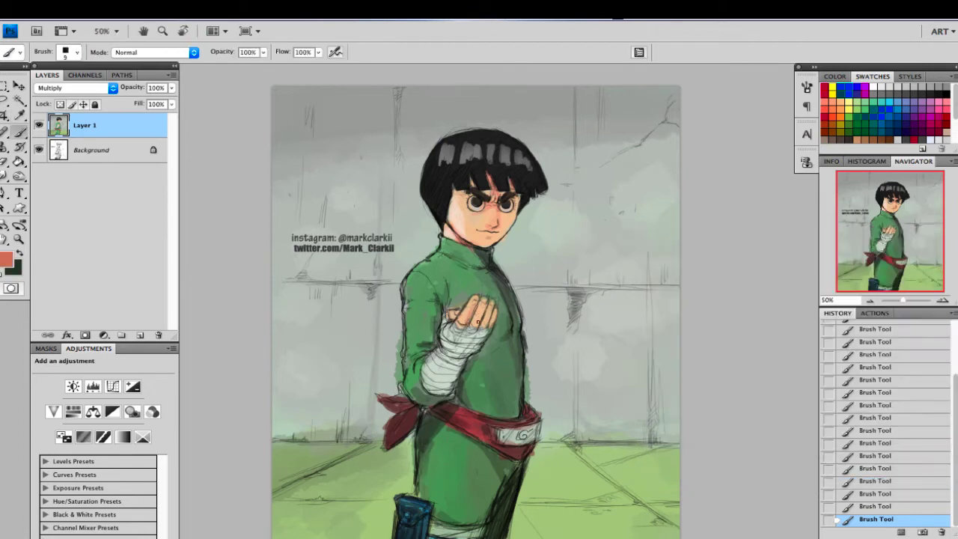
mouse_move(483, 307)
left_mouse_down()
mouse_move(477, 323)
mouse_move(490, 327)
left_mouse_up()
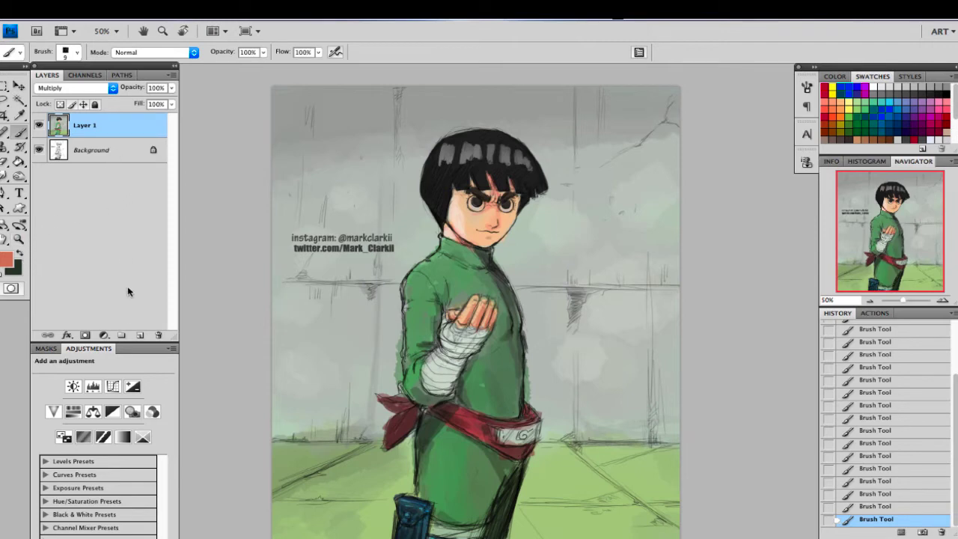
Step: Add a new layer above the colour layer and shade the front edge of the thigh below the belt with sampled dark green
left_click(140, 336)
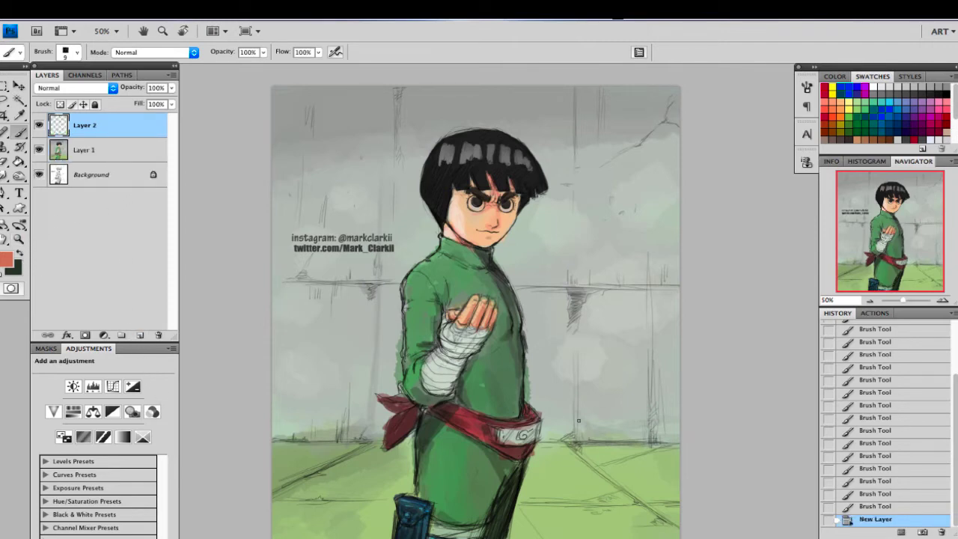
left_click(434, 436, "alt")
key("bracketleft")
key("bracketright")
key("bracketright")
key("bracketright")
key("bracketright")
left_click_drag(421, 455, 418, 479)
left_click_drag(423, 435, 418, 468)
mouse_move(425, 431)
left_mouse_down()
mouse_move(420, 486)
mouse_move(428, 474)
left_mouse_up()
Step: Blend the front and middle of the thigh with sampled lighter and darker greens using a larger brush
left_click(438, 460, "alt")
key("bracketright")
key("bracketright")
mouse_move(436, 449)
left_mouse_down()
mouse_move(432, 470)
mouse_move(442, 480)
left_mouse_up()
mouse_move(471, 453)
left_mouse_down()
mouse_move(470, 509)
mouse_move(467, 451)
mouse_move(459, 490)
mouse_move(493, 453)
mouse_move(491, 497)
left_mouse_up()
left_click(494, 456, "alt")
left_click_drag(496, 469, 483, 491)
left_click(479, 448, "alt")
left_click_drag(485, 458, 465, 515)
Step: Smooth the shading across the middle of the thigh with broad strokes of resampled greens
left_click(870, 302)
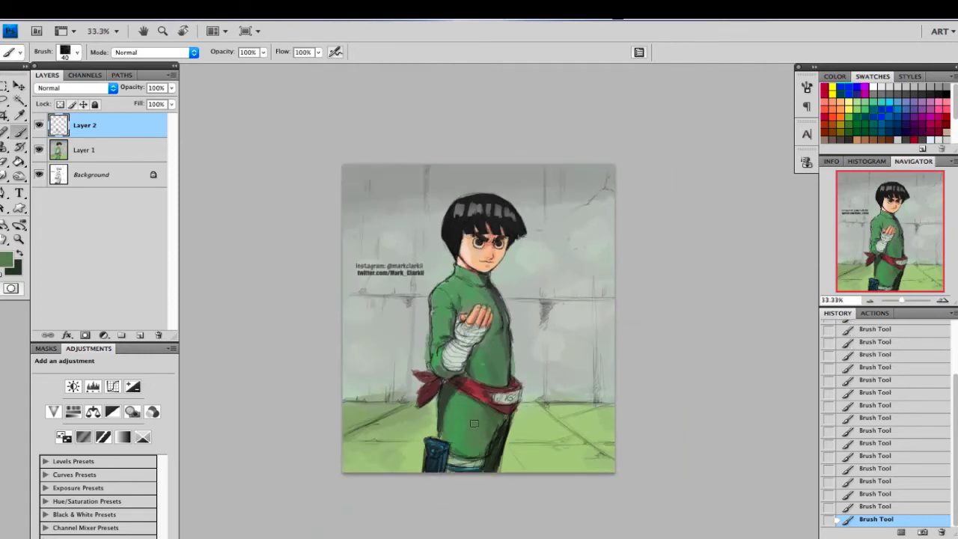
key("bracketright")
mouse_move(472, 432)
left_mouse_down()
mouse_move(470, 413)
mouse_move(470, 454)
left_mouse_up()
left_click(494, 417, "alt")
left_click(494, 416, "alt")
left_click_drag(465, 444, 465, 466)
left_click(478, 422, "alt")
mouse_move(478, 422)
left_mouse_down()
mouse_move(483, 436)
mouse_move(471, 430)
mouse_move(464, 442)
left_mouse_up()
Step: Refine the thigh's edge below the belt with sampled dark green, using a 6 px brush
left_click(446, 414, "alt")
key("bracketleft")
key("bracketleft")
key("bracketleft")
key("bracketleft")
key("bracketleft")
key("bracketleft")
key("bracketleft")
key("bracketleft")
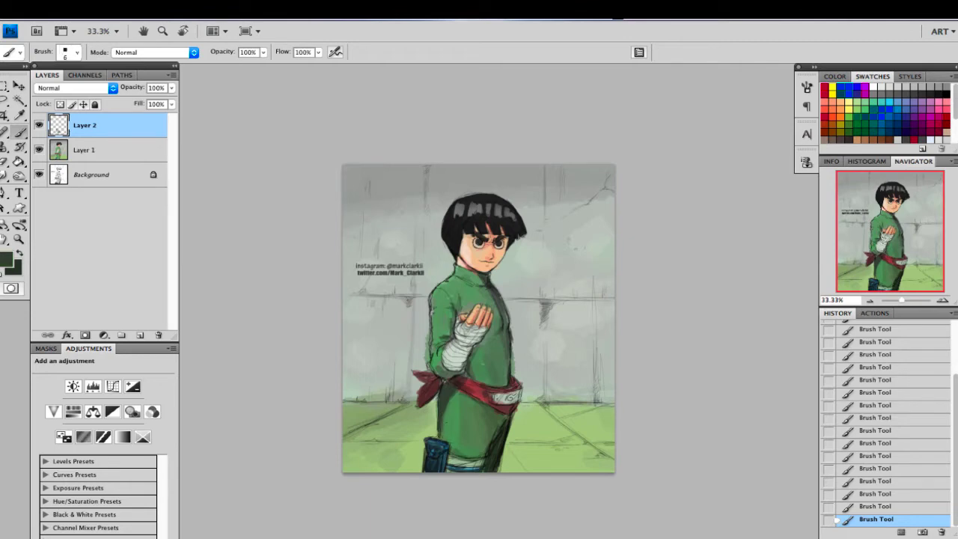
Step: Shade the back of the thigh above the leg bandages with sampled greens at 20 px
left_click(501, 438, "alt")
key("bracketright")
key("bracketright")
key("bracketright")
key("bracketright")
key("bracketright")
left_click(489, 432, "alt")
left_click_drag(491, 442, 486, 451)
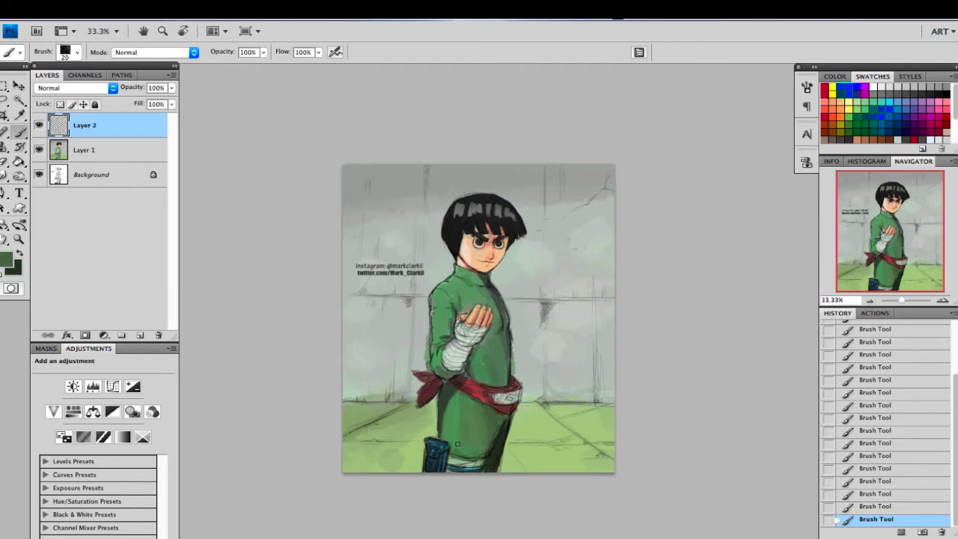
Step: Touch up the upper edge of the leg bandages with sampled pale green at 8 px
left_click(465, 455, "alt")
key("bracketleft")
key("bracketleft")
key("bracketleft")
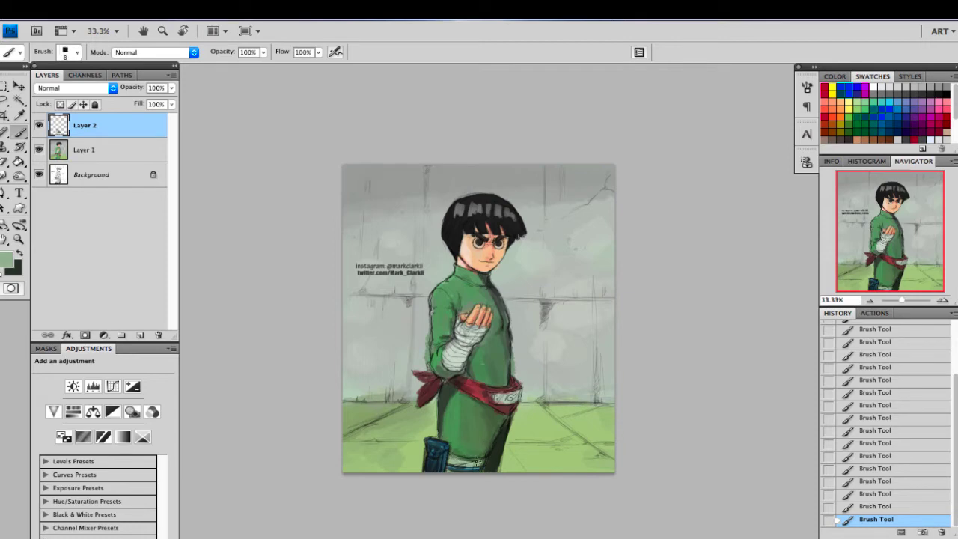
Step: Repaint the blue pouch beside the leg bandages with sampled dark blues, using a 35 px brush and a smaller one
key("bracketright")
key("bracketright")
key("bracketright")
key("bracketright")
key("bracketright")
key("bracketright")
key("bracketright")
left_click(462, 462, "alt")
left_click(449, 453, "alt")
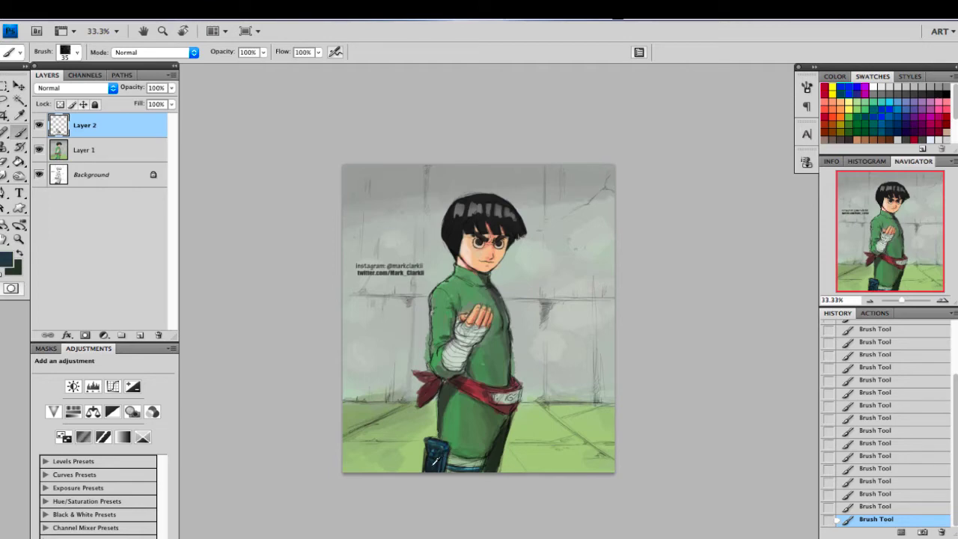
key("bracketleft")
key("bracketleft")
left_click(433, 466, "alt")
Step: Touch up the thigh from its dark back edge to below the belt with sampled greens
left_click(501, 449, "alt")
key("bracketleft")
key("bracketleft")
key("bracketleft")
left_click(455, 398, "alt")
key("bracketright")
key("bracketright")
key("bracketright")
key("bracketright")
key("bracketright")
key("bracketright")
key("bracketright")
Step: Smooth the shading across the lower torso with broad strokes of sampled greens at 70 px
left_click(504, 337, "alt")
left_click(501, 345, "alt")
key("bracketright")
key("bracketright")
key("bracketright")
key("bracketright")
key("bracketright")
left_click(488, 384, "alt")
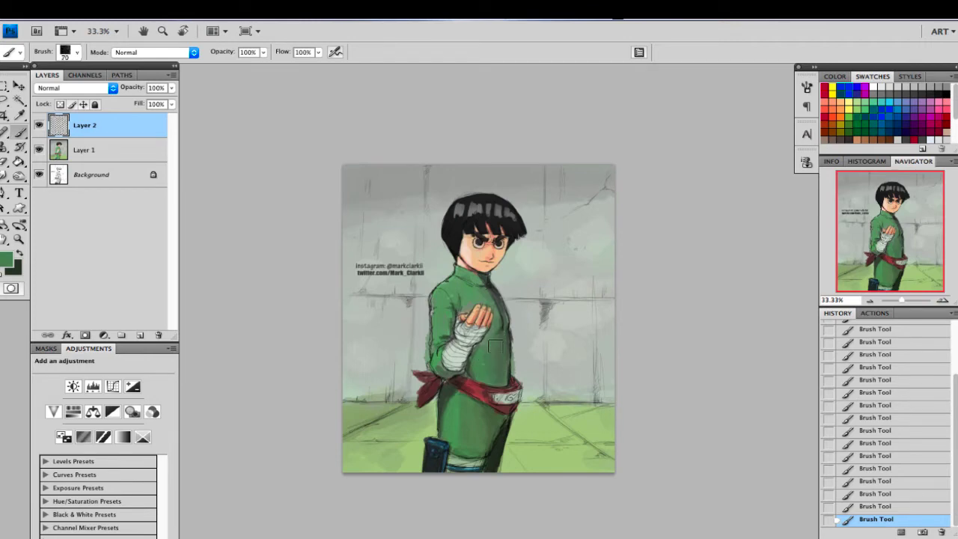
Step: Clean up the torso's outer edge above the belt with sampled wall grey at 15 px
left_click(515, 333, "alt")
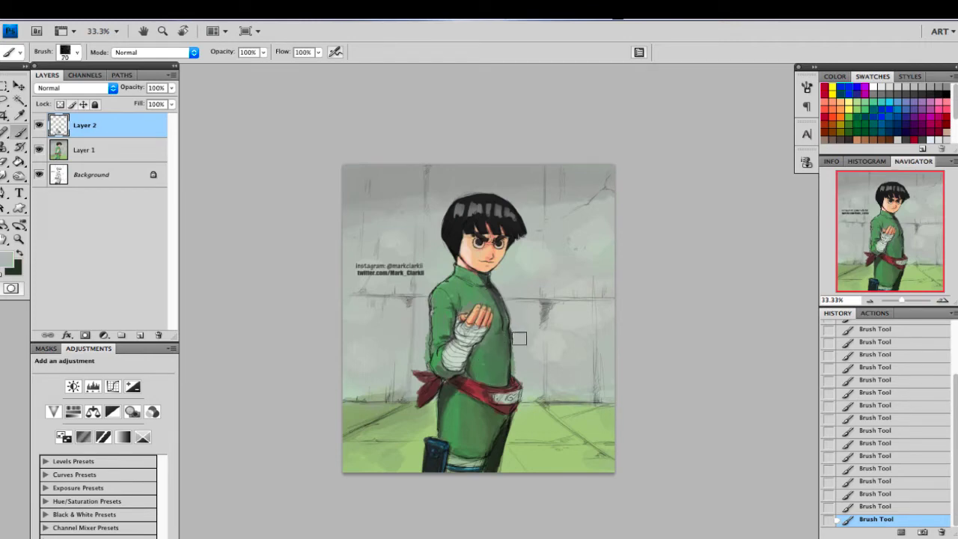
key("bracketleft")
key("bracketleft")
key("bracketleft")
key("bracketleft")
key("bracketleft")
key("bracketleft")
key("bracketleft")
mouse_move(511, 334)
left_mouse_down()
mouse_move(513, 357)
mouse_move(515, 349)
left_mouse_up()
Step: Refine the red belt around the headband plate with sampled reds and neighbouring tones, using a small brush
left_click(477, 395, "alt")
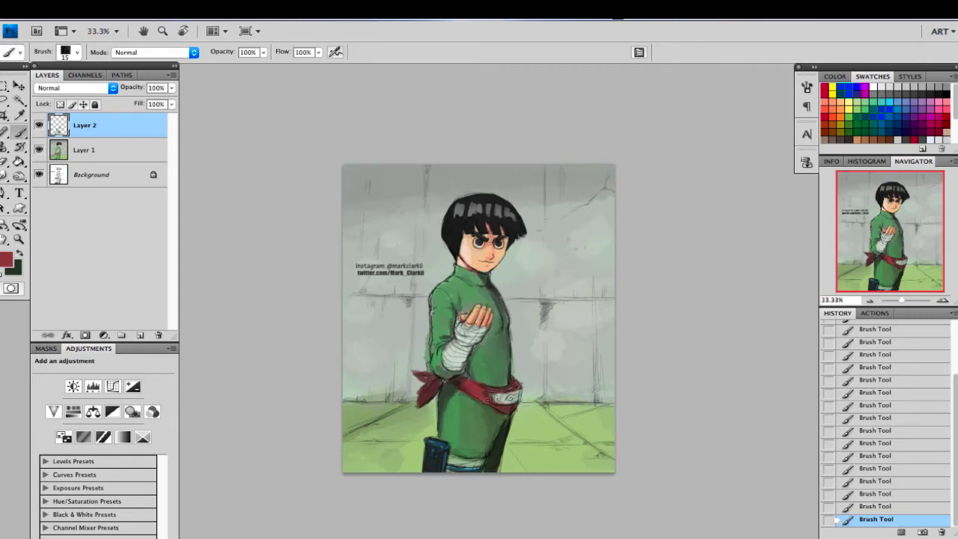
key("bracketleft")
key("bracketleft")
key("bracketleft")
left_click(509, 402, "alt")
left_click(490, 384, "alt")
left_click(500, 391, "alt")
left_click(461, 378, "alt")
Step: Darken the belt's knot and its outlines with sampled dark tones at 9 px and 6 px
key("bracketright")
key("bracketright")
key("bracketright")
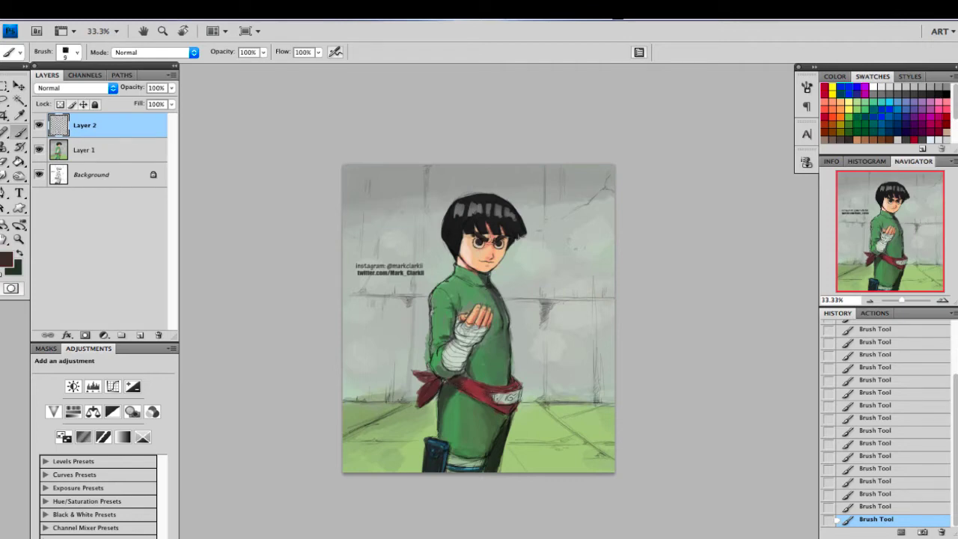
left_click(438, 382, "alt")
left_click(516, 223, "alt")
key("bracketleft")
key("bracketleft")
key("bracketleft")
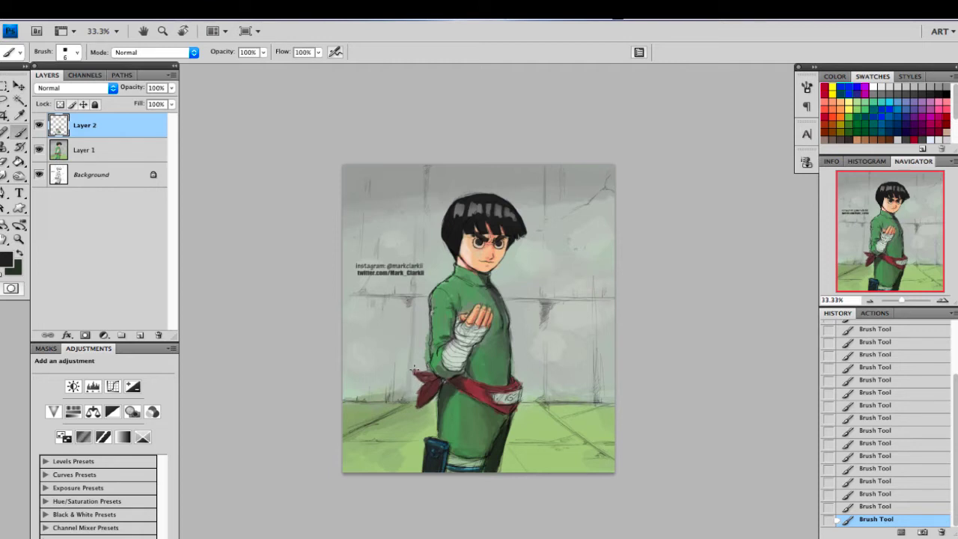
Step: Repaint the belt's knot and loose tails with sampled reds, and clean their edges with sampled background color
left_click(435, 379, "alt")
key("bracketright")
key("bracketright")
key("bracketright")
key("bracketright")
left_click(417, 381, "alt")
key("bracketright")
left_click(412, 407, "alt")
Step: Refine the folds on the belt's front with sampled reds and dark tones at 7 px
left_click(489, 389, "alt")
key("bracketleft")
key("bracketleft")
key("bracketleft")
key("bracketleft")
left_click(461, 397, "alt")
left_click(494, 233, "alt")
left_click(482, 387, "alt")
Step: Choose a bright red and highlight the belt's folds at 7 px, undoing the last stroke
left_click(7, 259)
left_click_drag(771, 315, 762, 282)
key("Return")
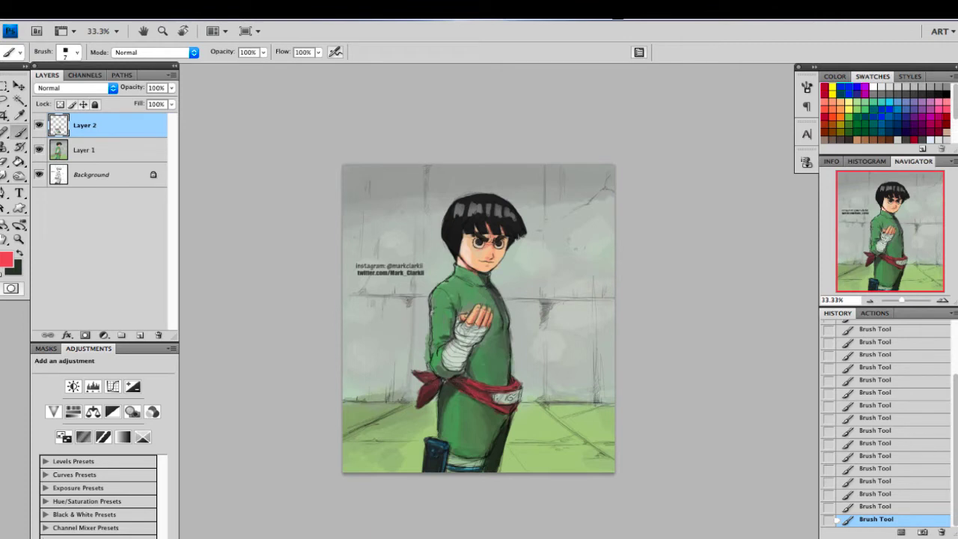
key("ctrl+z")
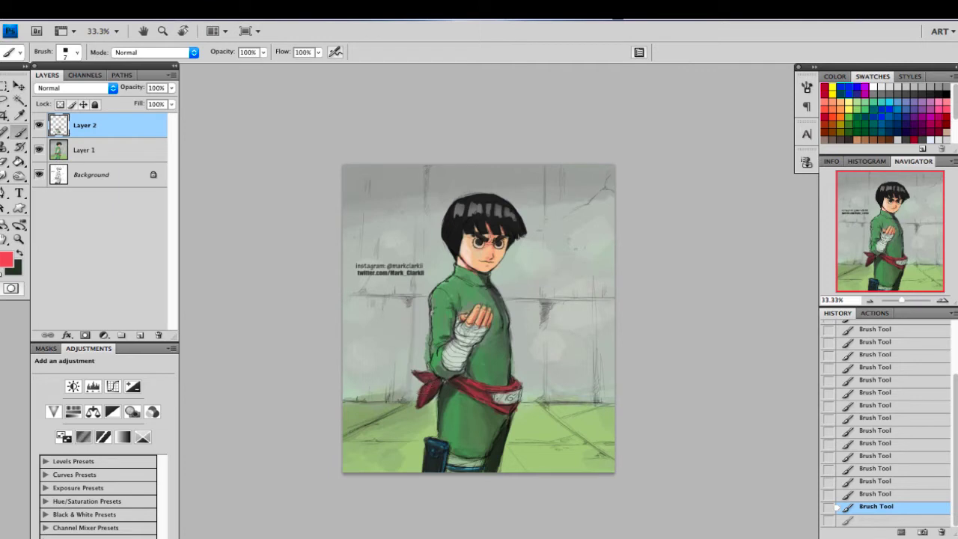
Step: Retouch the belt's knot and tail with sampled dark reds and dark green at 7 px
left_click(439, 381, "alt")
left_click_drag(438, 378, 442, 381)
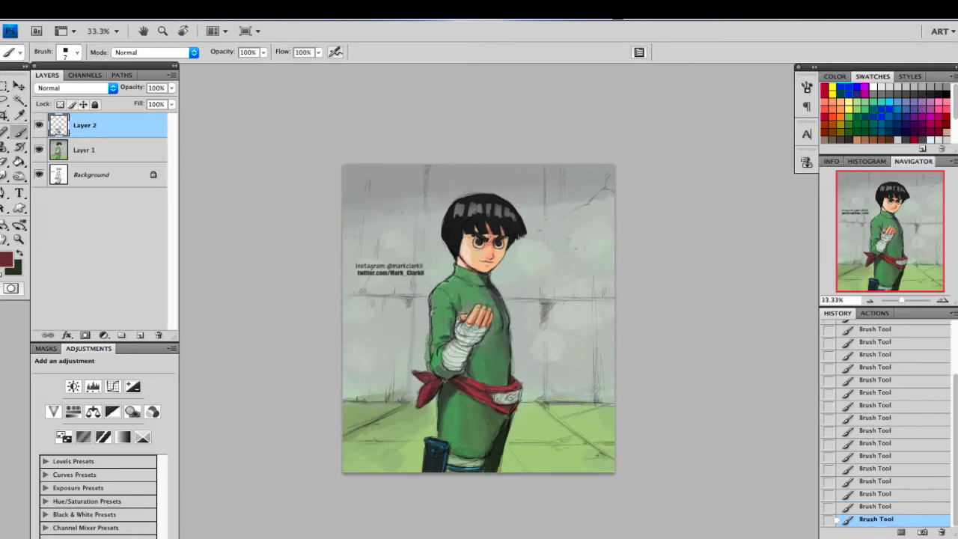
left_click(428, 391, "alt")
left_click(506, 435, "alt")
left_click(433, 397, "alt")
Step: Choose a light green and highlight the outer edge of the shoulder and upper arm at 10 px
left_click(442, 311, "alt")
key("bracketright")
key("bracketright")
key("bracketright")
left_click(8, 260)
left_click(728, 278)
key("Return")
left_click_drag(455, 278, 433, 298)
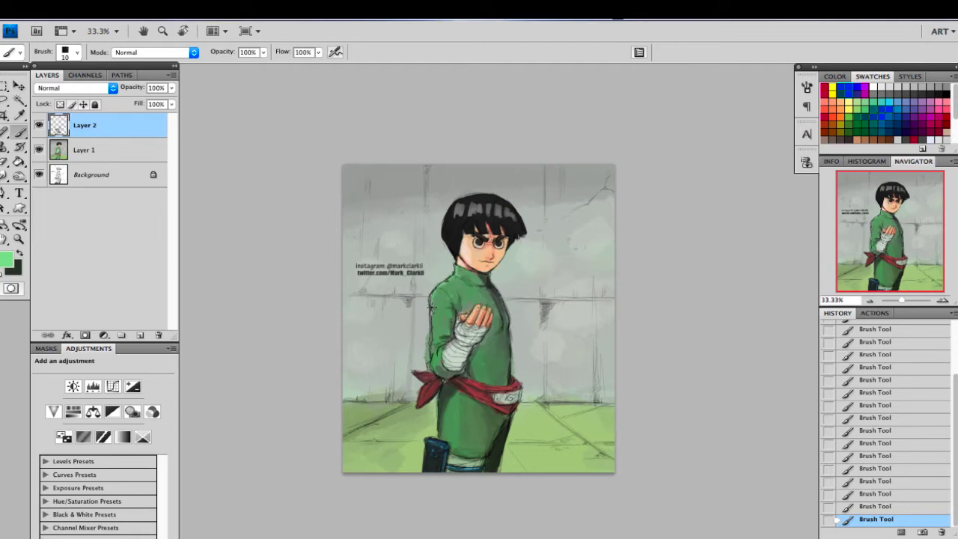
left_click_drag(433, 315, 436, 326)
left_click(460, 321, "alt")
left_click_drag(440, 327, 437, 318)
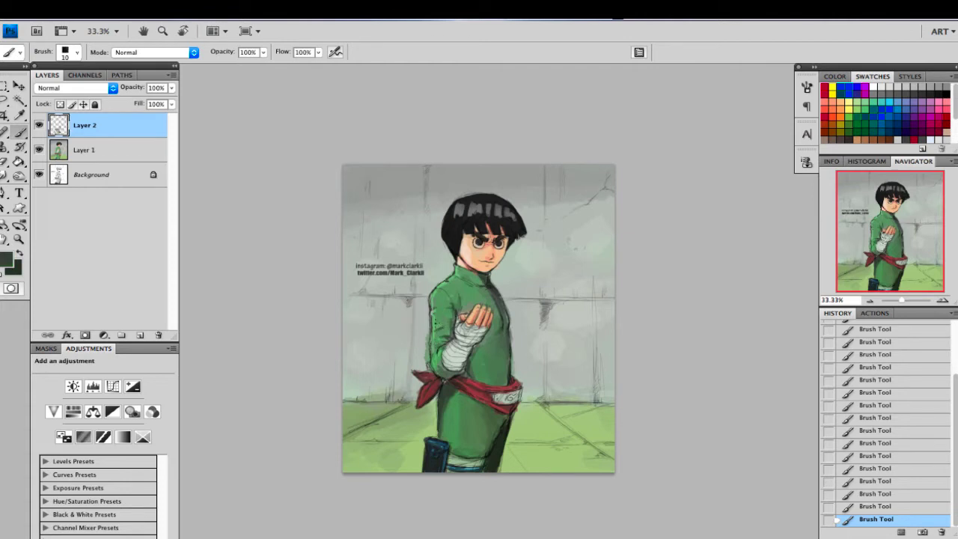
key("super+alt+z")
key("super+alt+z")
key("super+alt+z")
key("super+alt+z")
key("super+alt+z")
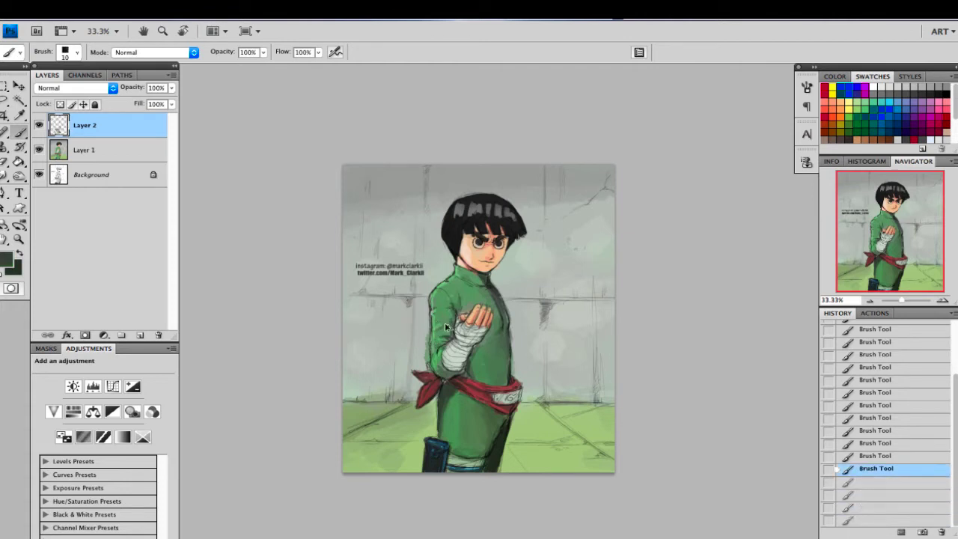
Step: Paint the dark green fold shadows on the upper sleeve with a brush smaller than 10 px
key("[")
left_click_drag(448, 318, 441, 324)
key("[")
left_click_drag(440, 320, 439, 314)
left_click(432, 320, "alt")
key("]")
key("]")
key("]")
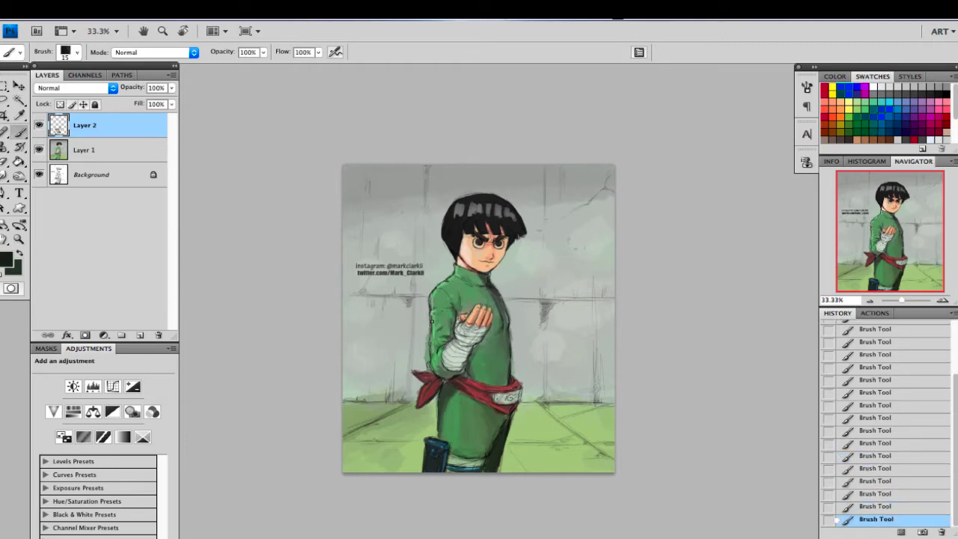
key("super+z")
left_click(433, 339, "alt")
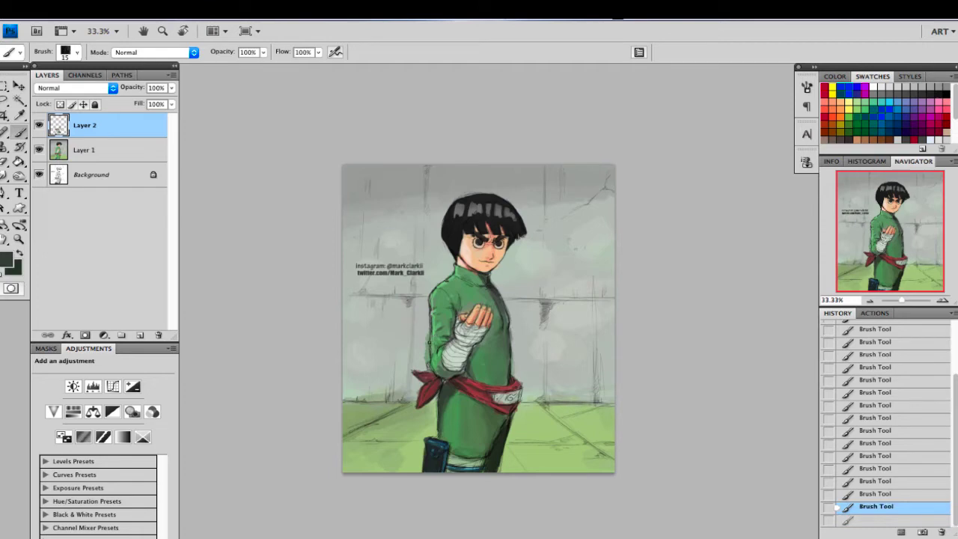
left_click_drag(431, 323, 431, 343)
key("ctrl+z")
Step: Refine the upper arm's outer edge with sampled greens, and trim it with sampled background color at 15 px
left_click(432, 343, "alt")
left_click(436, 342, "alt")
key("bracketleft")
left_click_drag(434, 336, 432, 323)
left_click(429, 341, "alt")
key("bracketright")
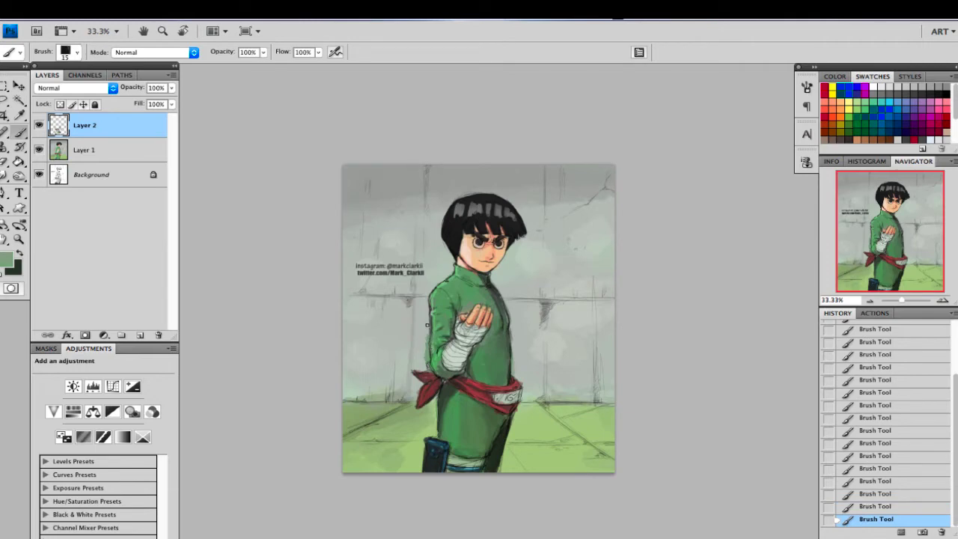
left_click(427, 325, "alt")
Step: Touch up the shoulder's outer edge with resampled greens, using a smaller brush
left_click(437, 287, "alt")
left_click(439, 289, "alt")
key("bracketleft")
key("bracketleft")
left_click(441, 295, "alt")
Step: Smooth the shading on the chest and upper sleeve with sampled greens, using a broad brush reduced to 40 px
key("bracketright")
key("bracketright")
key("bracketright")
key("bracketright")
key("bracketright")
key("bracketright")
left_click(489, 294, "alt")
left_click(463, 293, "alt")
left_click(504, 313, "alt")
key("bracketleft")
key("bracketleft")
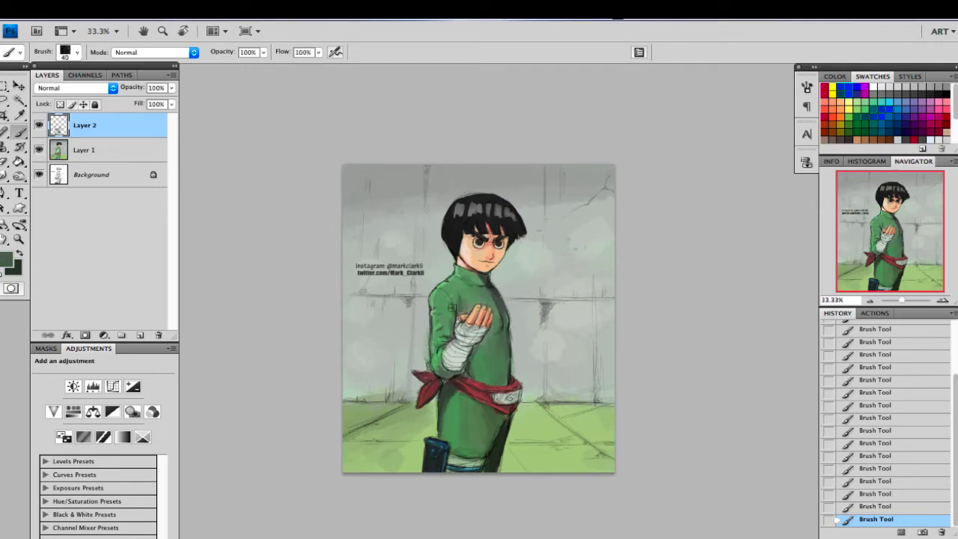
Step: Shade the forearm bandages with sampled grey at 20 px, and add darker grey creases at 9 px
key("bracketleft")
left_click(517, 224, "alt")
key("bracketleft")
key("bracketleft")
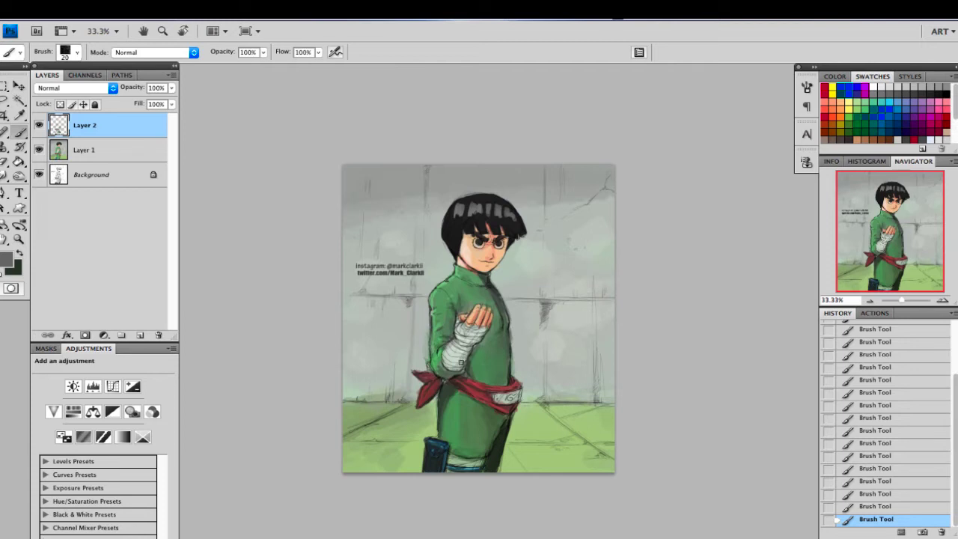
key("bracketleft")
key("bracketleft")
key("bracketleft")
left_click(517, 235, "alt")
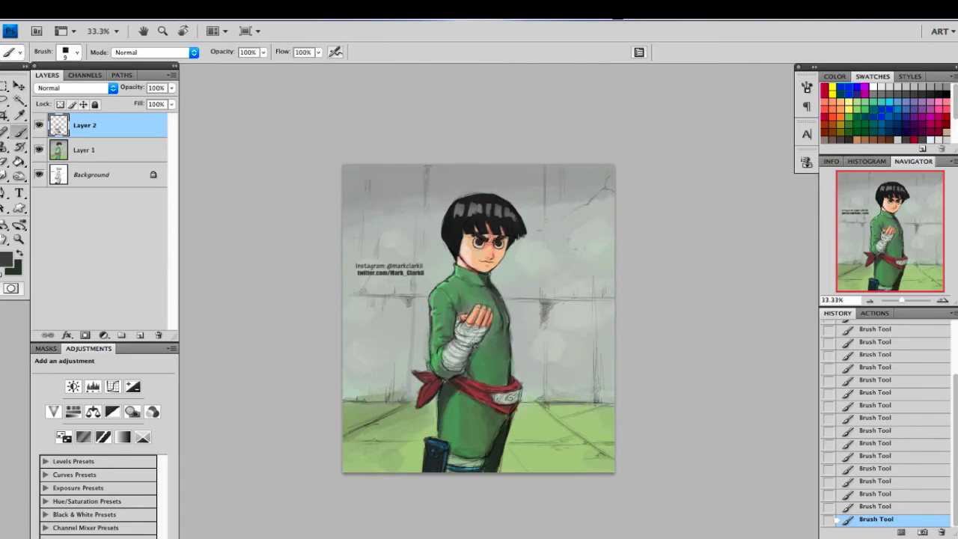
Step: Refine the elbow beside the bandages with sampled green and the bandage lines with dark grey at 7 px
key("bracketleft")
left_click(442, 360, "alt")
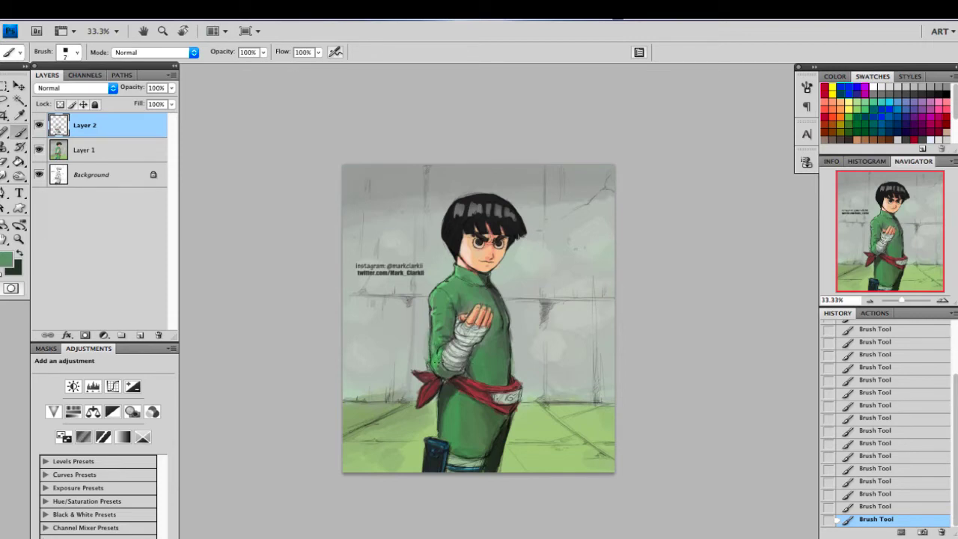
left_click(523, 195, "alt")
left_click(521, 208, "alt")
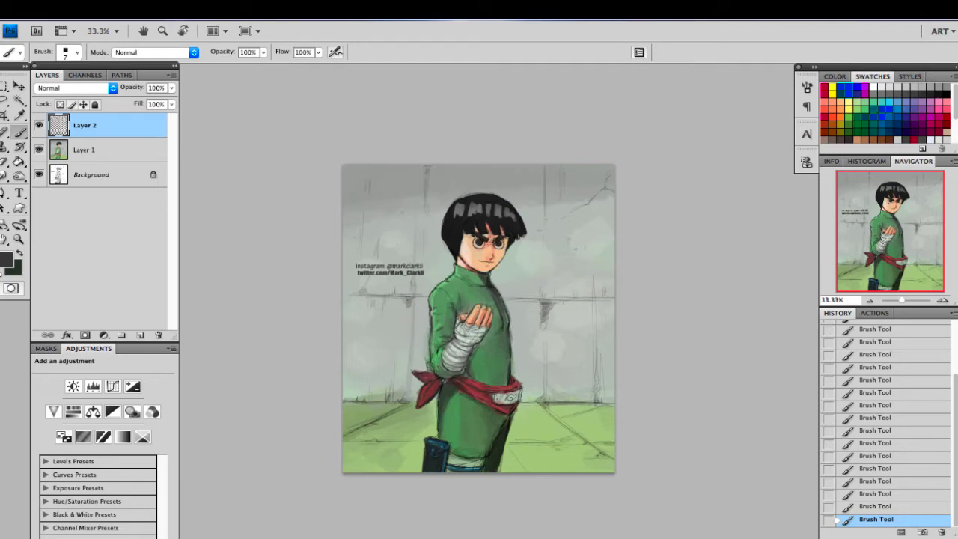
Step: Extend the belt's corner below the headband plate with short strokes of sampled dark green and belt color
left_click(512, 431, "alt")
left_click_drag(516, 406, 517, 420)
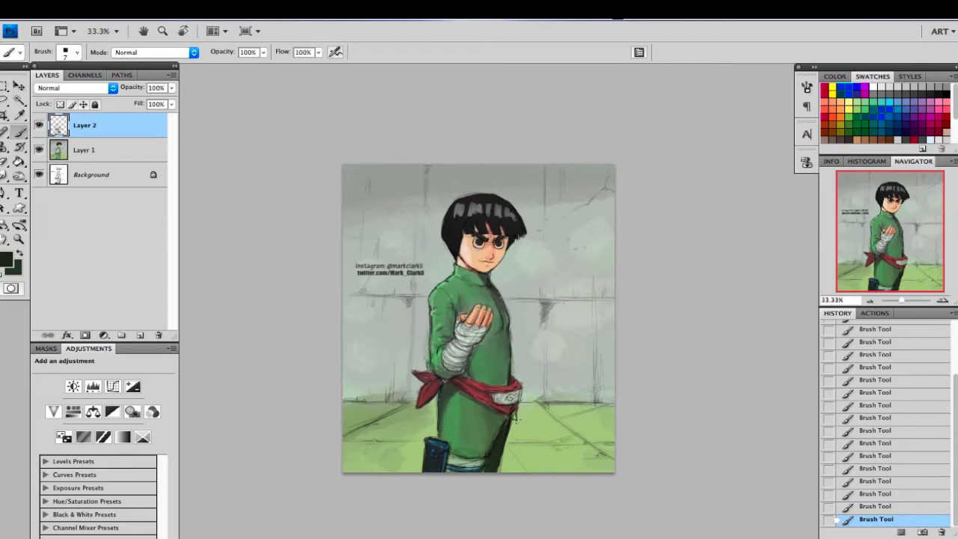
left_click(516, 402, "alt")
key("]")
left_click_drag(516, 411, 516, 419)
left_click(516, 213, "alt")
Step: Touch up the front of the thigh below the belt with sampled greens at 25 px
left_click(462, 436, "alt")
key("bracketright")
key("bracketright")
key("bracketright")
key("bracketright")
left_click(449, 413, "alt")
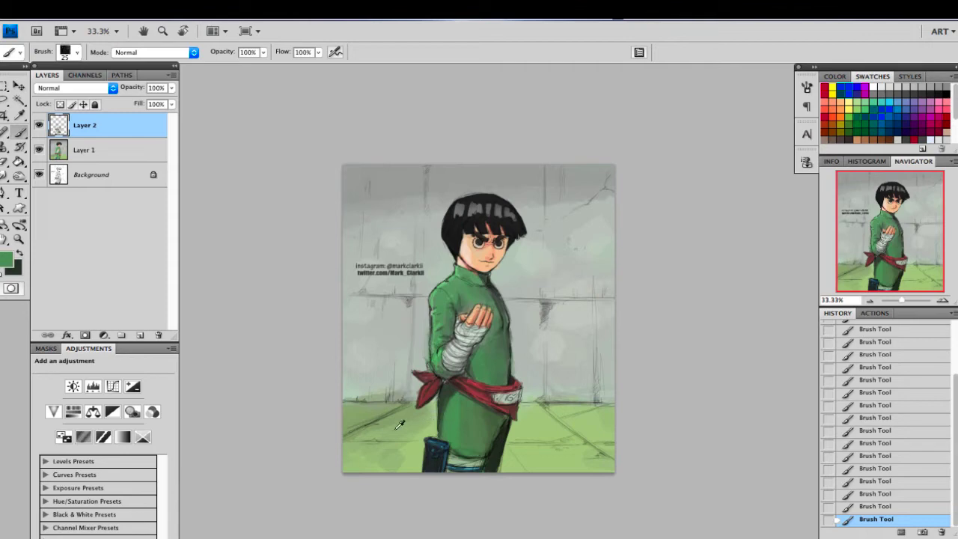
Step: Draw a dark line on the grass ground beside the thigh with sampled hair black at 6 px
left_click(396, 429, "alt")
key("bracketright")
key("bracketright")
left_click(404, 407, "alt")
left_click(406, 409, "alt")
left_click(508, 232, "alt")
key("bracketleft")
key("bracketleft")
key("bracketleft")
key("bracketleft")
left_click_drag(359, 441, 372, 440)
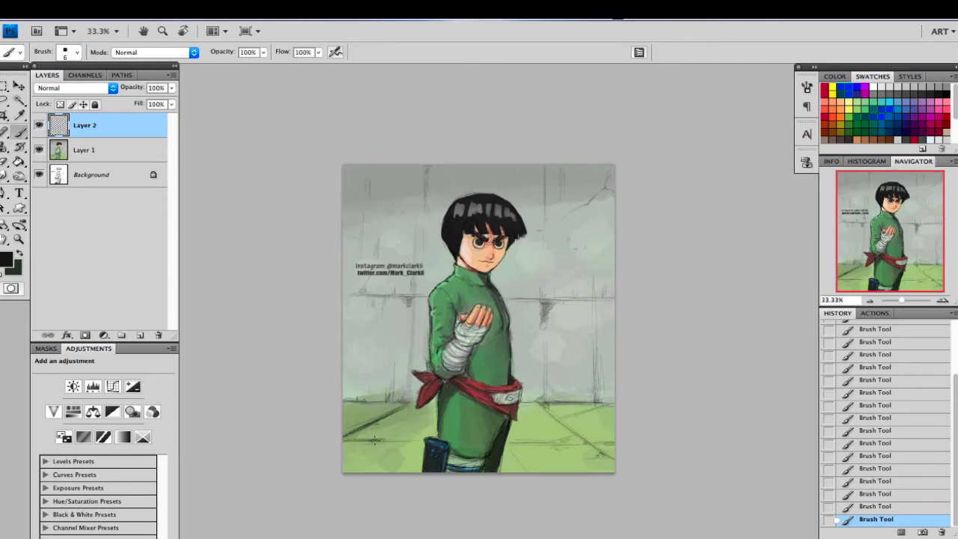
Step: Soften the ground beside the belt knot with sampled grass green at 35 px
left_click(397, 423, "alt")
key("]")
key("]")
key("]")
key("]")
key("]")
key("]")
key("]")
left_click_drag(395, 421, 403, 418)
key("bracketright")
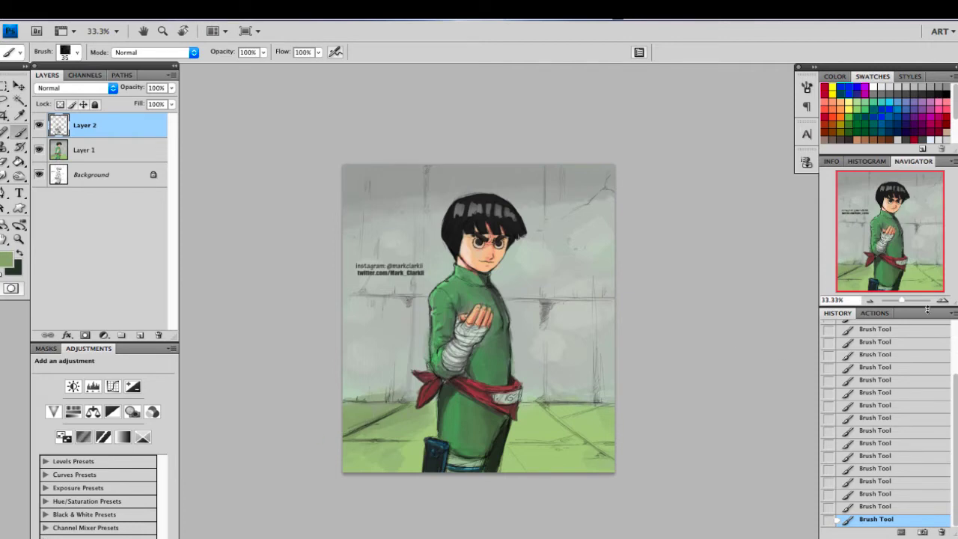
Step: Touch up the chest around the raised hand with sampled greens at 20 px
left_click(945, 302)
left_click(945, 302)
left_click_drag(515, 270, 535, 312)
left_click(509, 326, "alt")
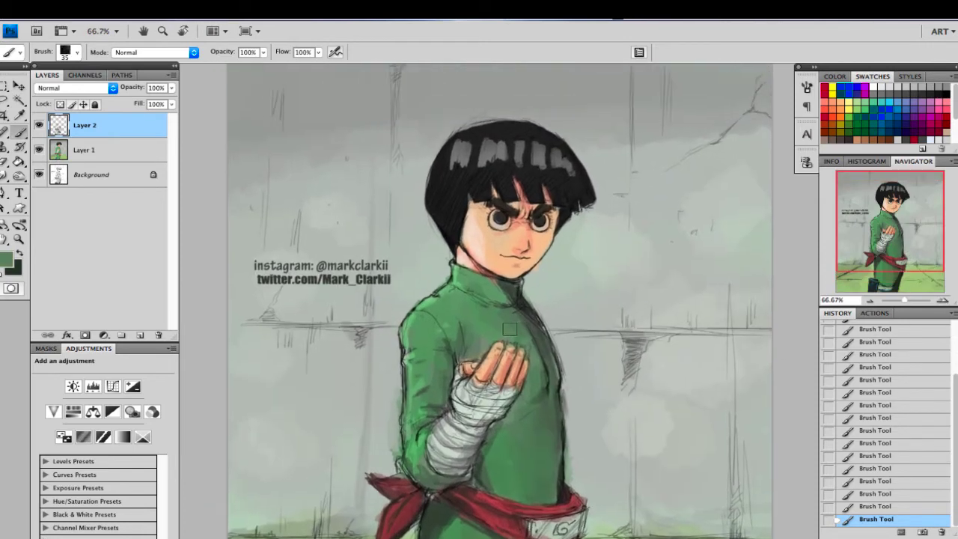
key("bracketleft")
key("bracketleft")
key("bracketleft")
key("bracketleft")
left_click(496, 323, "alt")
key("bracketright")
key("bracketright")
left_click_drag(503, 336, 528, 348)
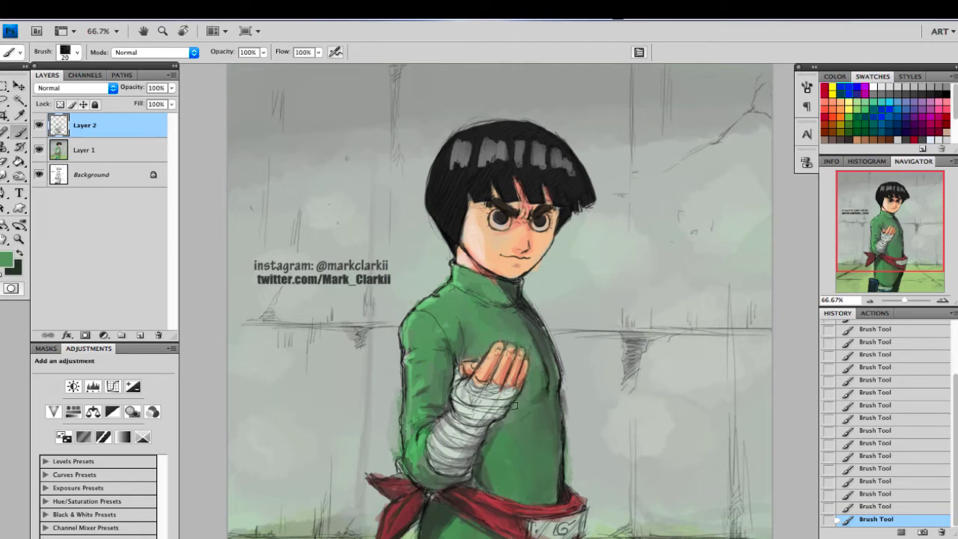
Step: Define the underside of the nose and the mouth line with sampled brown at 8 px
left_click(497, 232, "alt")
key("bracketleft")
key("bracketleft")
key("bracketleft")
left_click(529, 247, "alt")
left_click_drag(529, 241, 530, 248)
left_click_drag(522, 257, 530, 257)
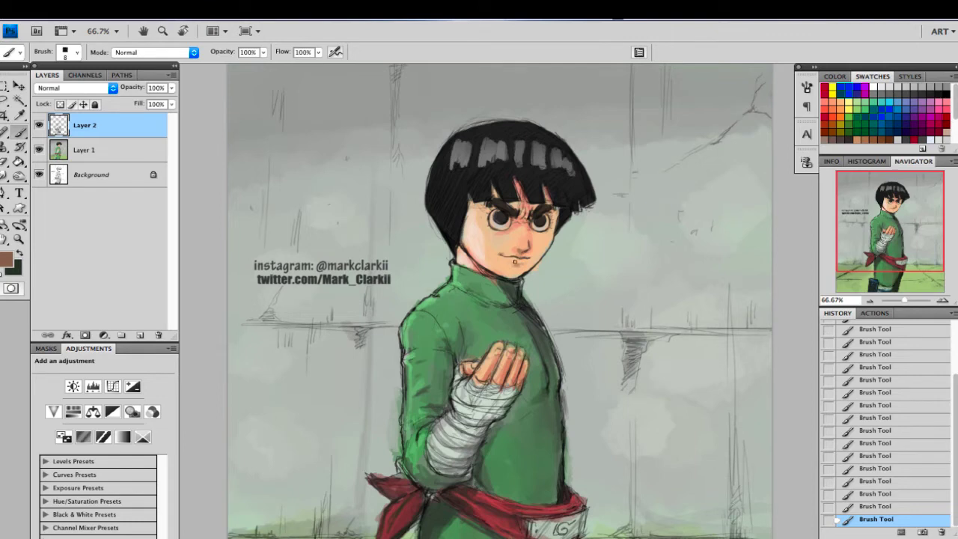
Step: Blend the nose and the skin around it with sampled skin tone at 20 px
left_click(528, 242, "alt")
left_click(523, 244, "alt")
key("bracketright")
key("bracketright")
key("bracketright")
left_click_drag(527, 242, 523, 233)
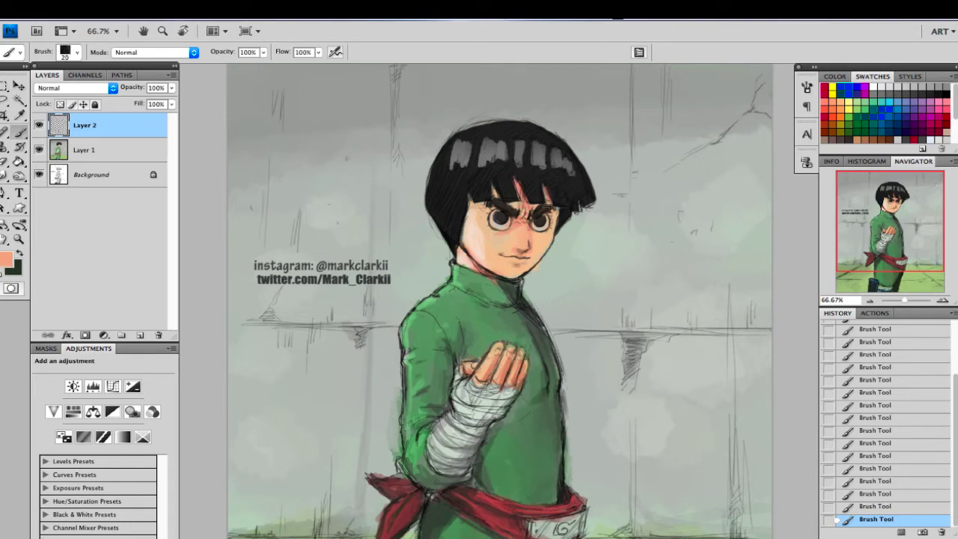
Step: Undo the last two strokes on the face and refine the nose bridge with a 5 px brush
left_click(534, 242, "alt")
key("bracketleft")
key("bracketleft")
key("bracketleft")
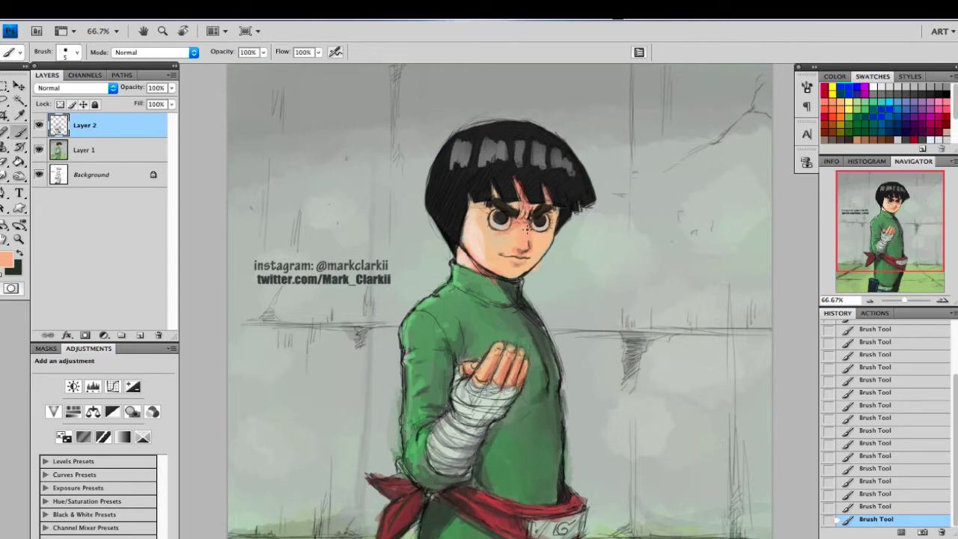
left_click(541, 213, "alt")
key("super+alt+z")
key("super+alt+z")
left_click_drag(531, 228, 523, 251)
Step: Choose a more saturated salmon and shade the neck below the jaw, blending with sampled skin tones
left_click(485, 267, "alt")
left_click(9, 260)
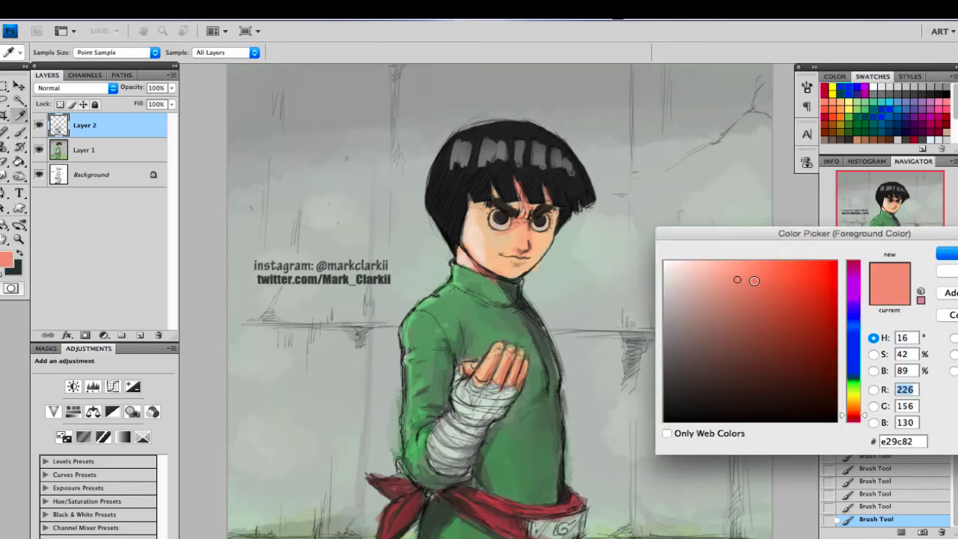
left_click(949, 256)
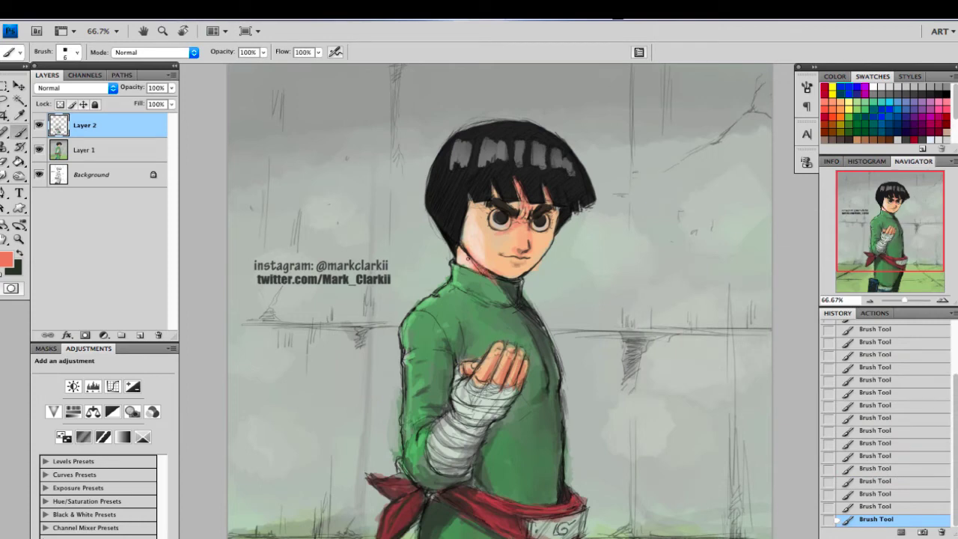
left_click(465, 255, "alt")
left_click(472, 262, "alt")
left_click(494, 268, "alt")
Step: Refine the collar and its edges with sampled dark and mid greens at 9 px
left_click(513, 285, "alt")
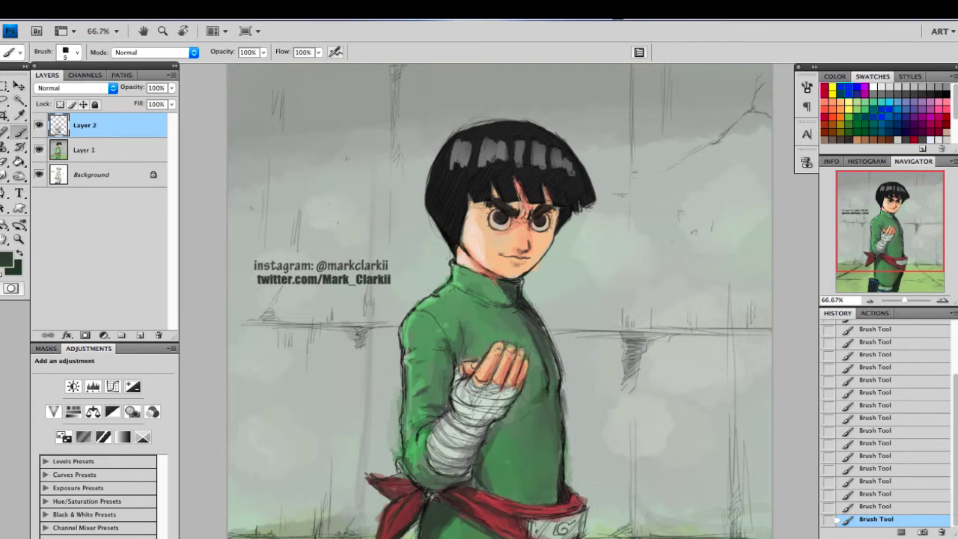
left_click(488, 283, "alt")
left_click(522, 292, "alt")
left_click(455, 283, "alt")
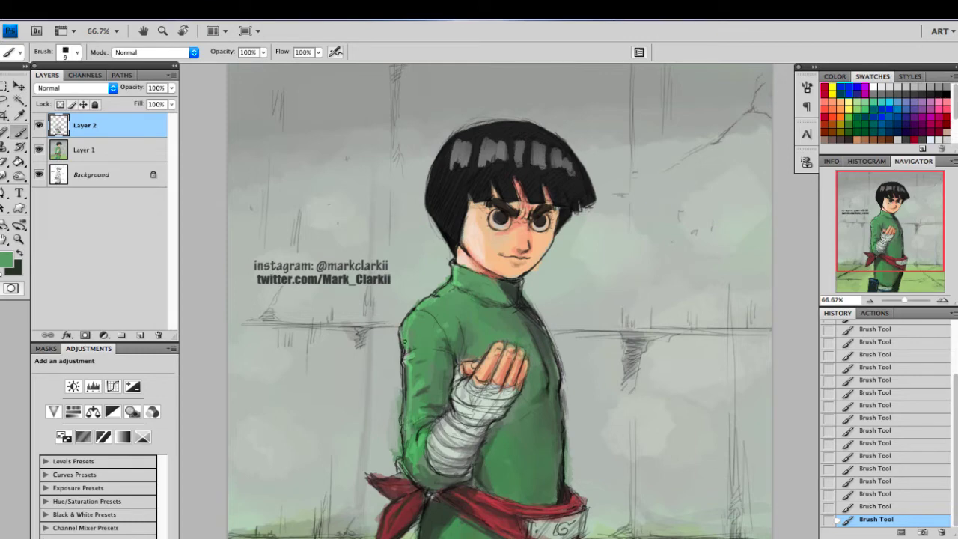
Step: Touch up the sleeve's outer edge down to the elbow with sampled greens, enlarging the brush to 20 px
left_click(412, 353, "alt")
left_click_drag(412, 354, 407, 451)
left_click(411, 437, "alt")
key("bracketright")
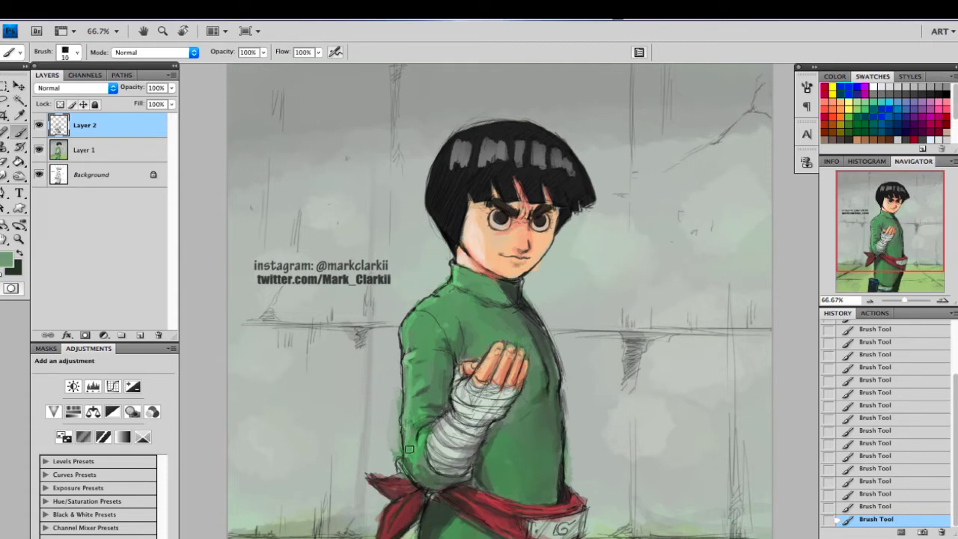
key("bracketright")
key("bracketright")
left_click(427, 474, "alt")
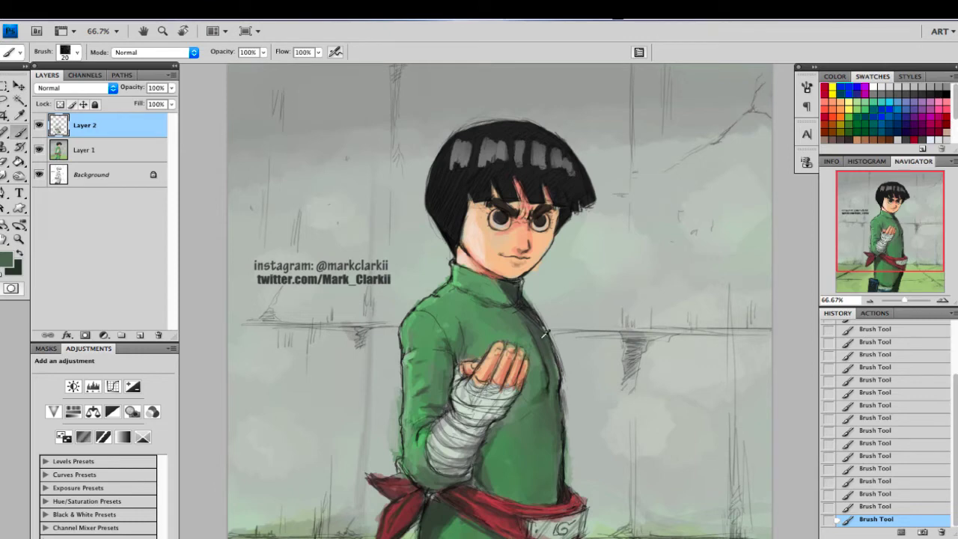
Step: Shade the fold on the far side of the chest with sampled greens at 15 px
left_click(539, 334, "alt")
key("bracketleft")
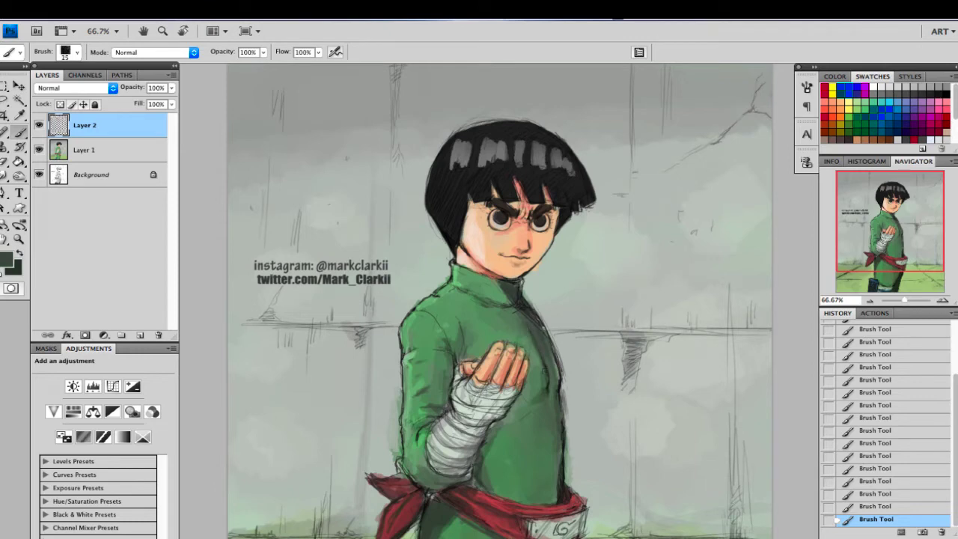
left_click(549, 383, "alt")
left_click_drag(546, 382, 539, 396)
left_click(555, 373, "alt")
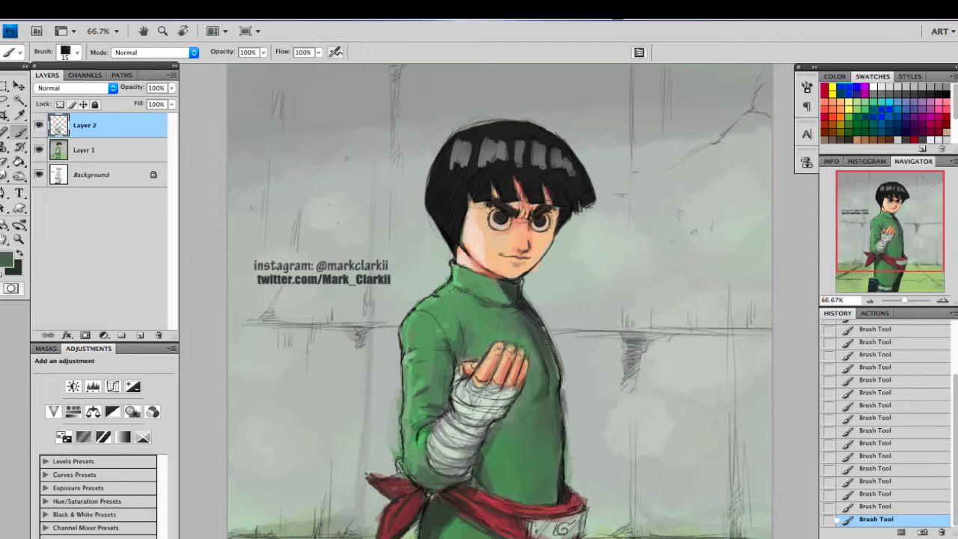
Step: Darken the chest's far edge at 15 px and the collar's front corner at 10 px with sampled dark green
left_click(514, 284, "alt")
left_click_drag(528, 316, 559, 358)
key("bracketleft")
left_click(517, 292)
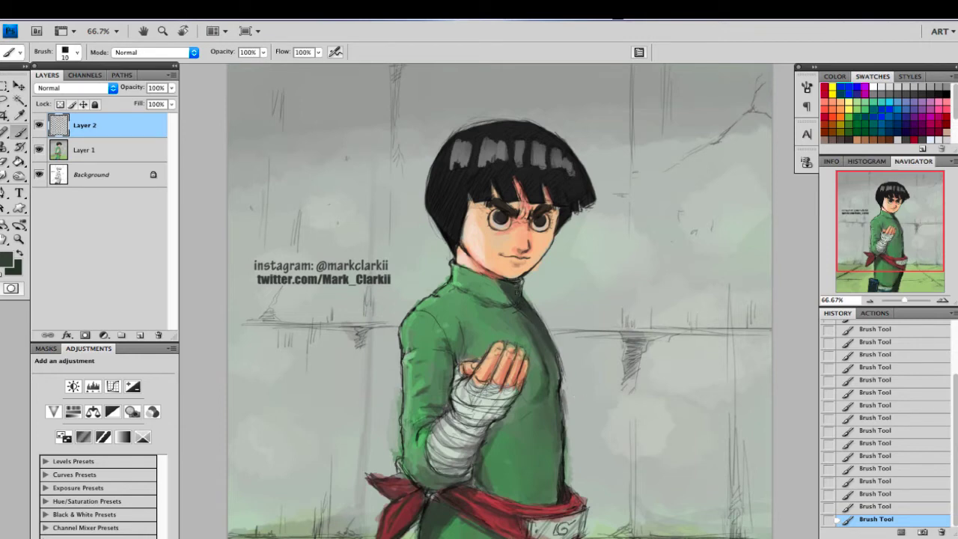
left_click_drag(522, 283, 517, 298)
key("bracketleft")
left_click(557, 401, "alt")
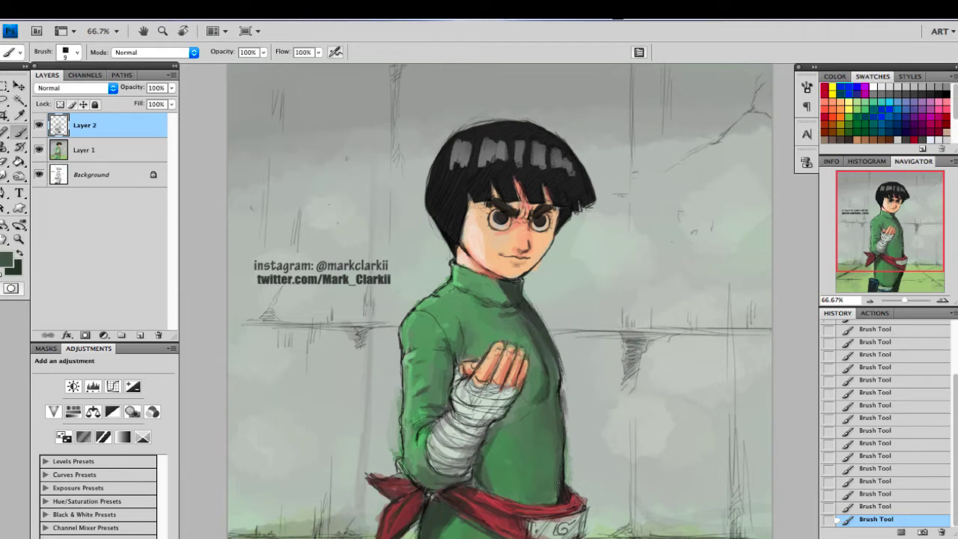
Step: Outline the belt's upper edge at the far hip with sampled dark color at 5 px
left_click(579, 187, "alt")
key("bracketleft")
key("bracketleft")
left_click(573, 491, "alt")
left_click_drag(567, 494, 571, 505)
left_click(476, 487, "alt")
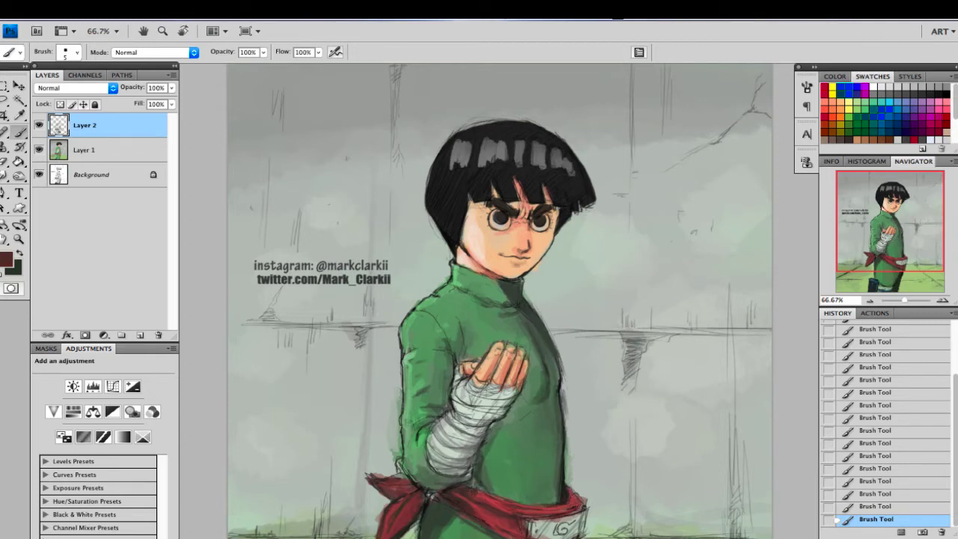
Step: Try to repaint the belt's upper edge above the headband plate with sampled color
key("bracketright")
key("bracketright")
key("bracketright")
key("bracketleft")
left_click(565, 495, "alt")
mouse_move(513, 500)
left_mouse_down()
mouse_move(549, 505)
mouse_move(575, 491)
mouse_move(583, 505)
left_mouse_up()
key("super+z")
key("super+alt+z")
key("super+alt+z")
Step: Outline the headband plate with sampled black at 4 px and refine its face and edge at 8 px
left_click(566, 494, "alt")
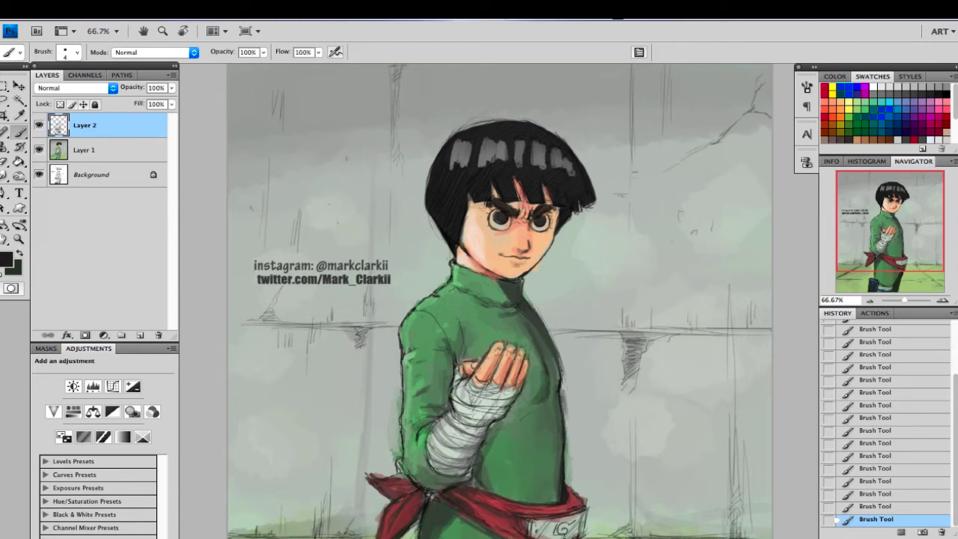
mouse_move(585, 512)
left_mouse_down()
mouse_move(583, 534)
mouse_move(542, 536)
mouse_move(581, 522)
left_mouse_up()
left_click(544, 528, "alt")
key("bracketright")
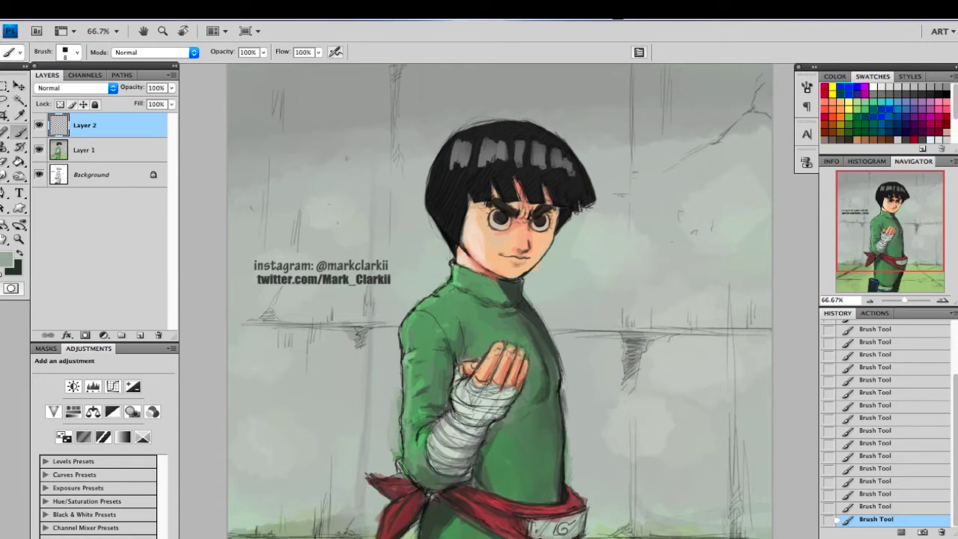
left_click(536, 533, "alt")
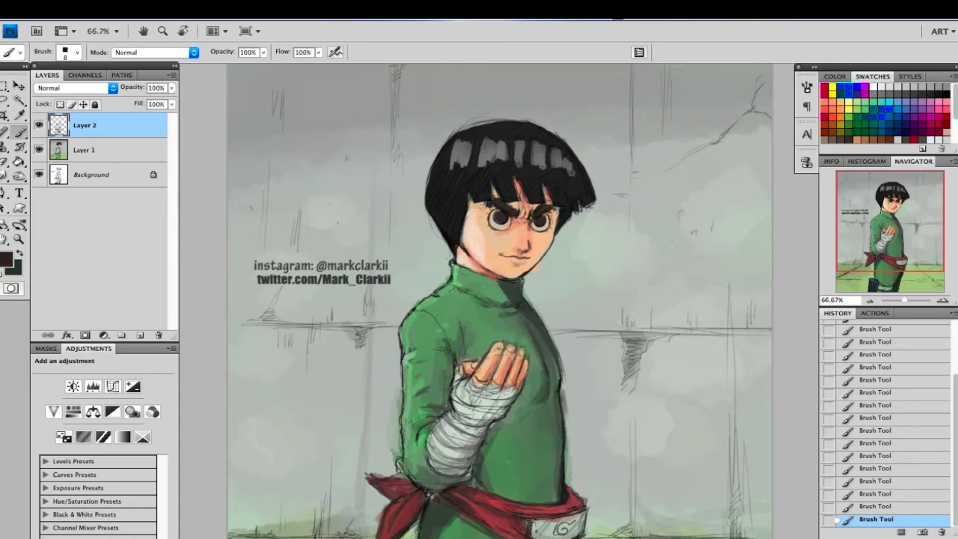
left_click(542, 532, "alt")
Step: Undo the stroke at the elbow and shade the elbow's underside with sampled dark green at 15 px
left_click(417, 479, "alt")
mouse_move(413, 480)
left_mouse_down()
mouse_move(400, 453)
mouse_move(405, 475)
mouse_move(472, 468)
mouse_move(431, 486)
mouse_move(452, 483)
mouse_move(412, 473)
left_mouse_up()
key("super+z")
key("period")
left_click(433, 472, "alt")
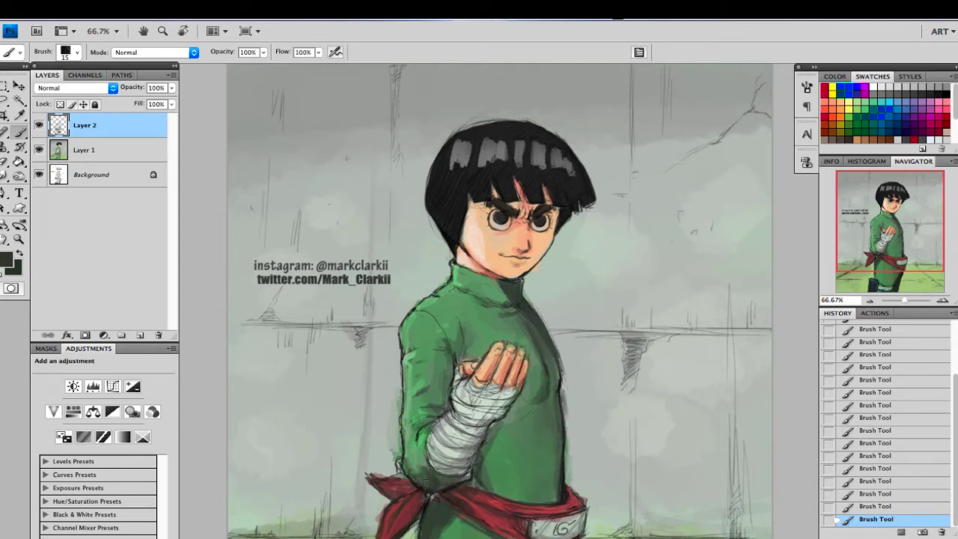
Step: Draw dark outlines along the belt's lower edge over the thigh at 5 px
key("bracketleft")
key("bracketleft")
key("bracketleft")
key("bracketleft")
key("bracketleft")
scroll(502, 299, "down", 3)
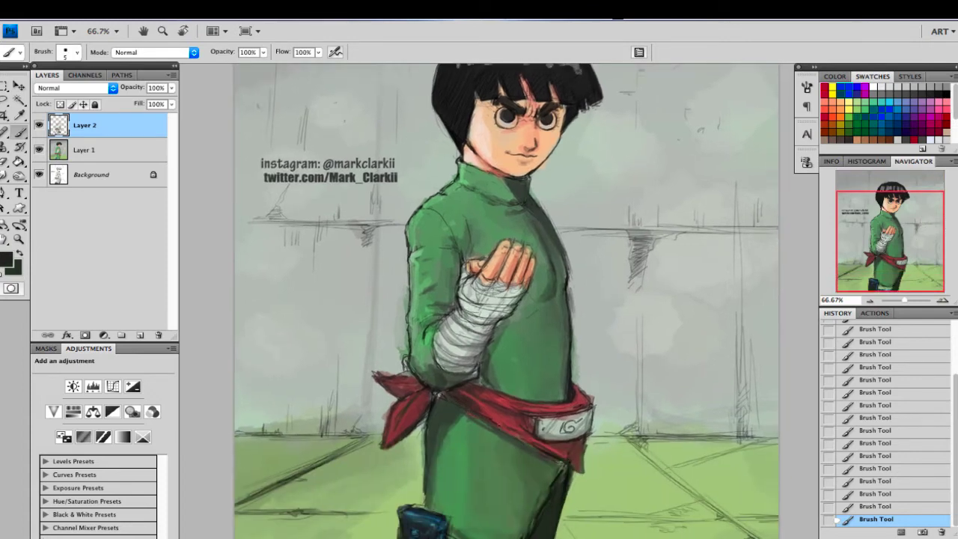
left_click_drag(498, 426, 520, 437)
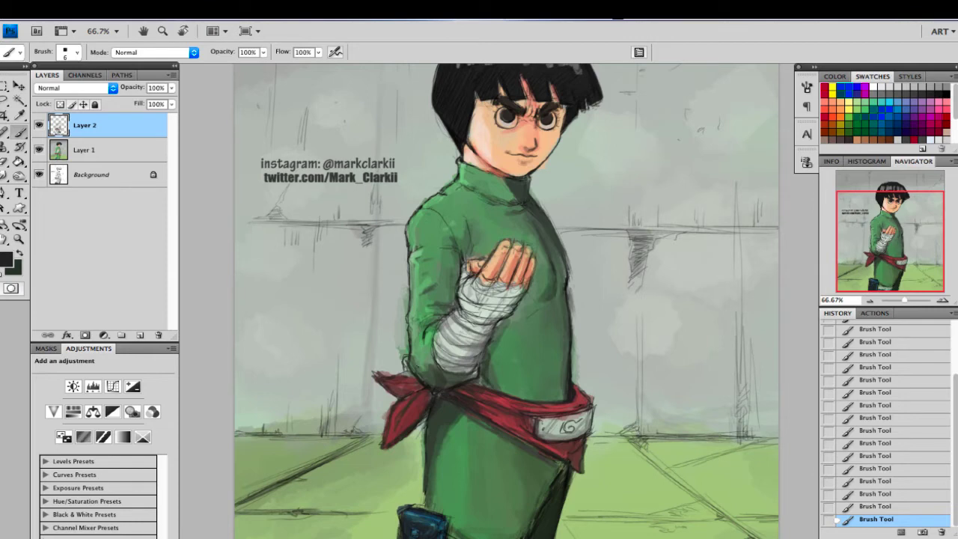
Step: Touch up the elbow and the wall beside it with colors sampled from each area
left_click(435, 370, "alt")
key("bracketright")
key("bracketright")
key("bracketright")
key("bracketright")
key("bracketright")
left_click(424, 362, "alt")
left_click(395, 343, "alt")
key("bracketleft")
Step: Shade the torso along the bandaged forearm down to the belt with sampled greens at 15 px
left_click(508, 325, "alt")
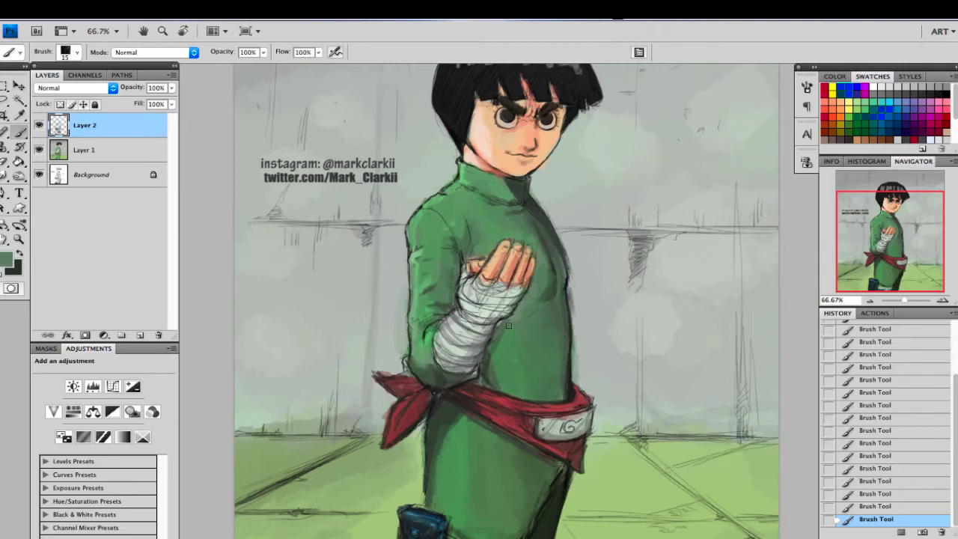
left_click(507, 327, "alt")
left_click(496, 363, "alt")
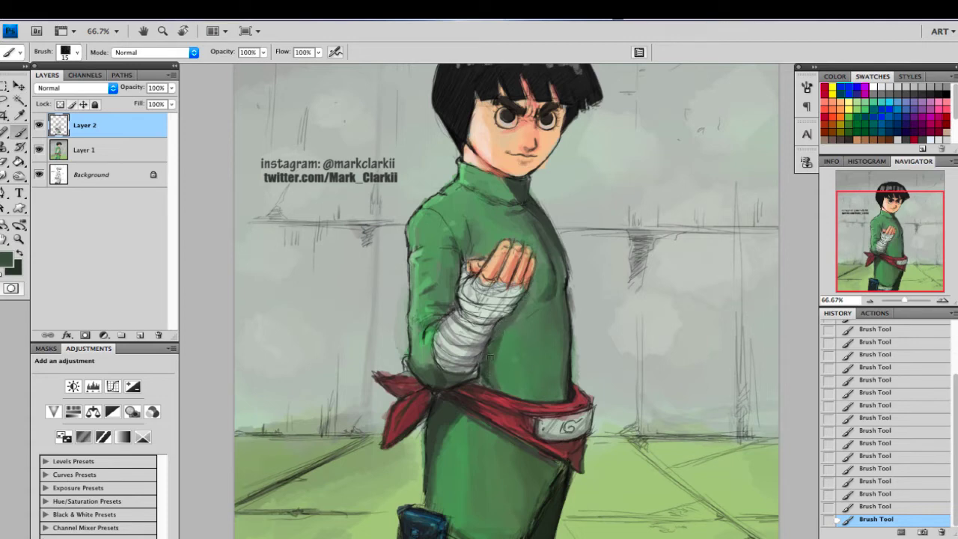
left_click_drag(487, 379, 483, 386)
Step: Brighten the lower torso just above the belt with sampled green at 40 px
left_click(499, 363, "alt")
key("bracketright")
key("bracketright")
key("bracketright")
left_click_drag(516, 390, 535, 395)
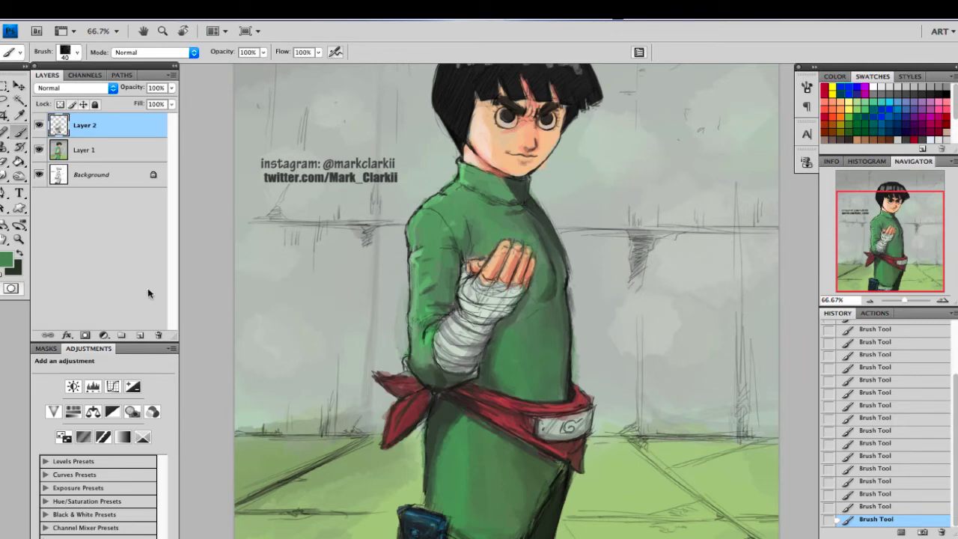
Step: Choose the light green ace7a1 and blend a highlight onto the lower torso at 40 px
left_click(11, 259)
left_click(722, 293)
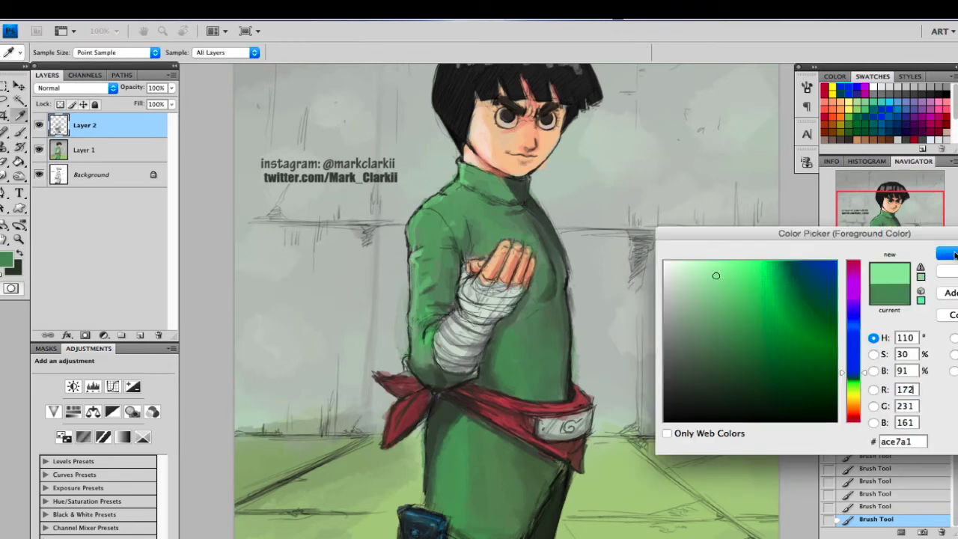
left_click(947, 253)
left_click(513, 358, "alt")
mouse_move(510, 353)
left_mouse_down()
mouse_move(534, 390)
mouse_move(512, 349)
left_mouse_up()
Step: Refine the shoulder seam and upper chest with sampled green, reducing the brush to 6 px
left_click_drag(865, 267, 862, 246)
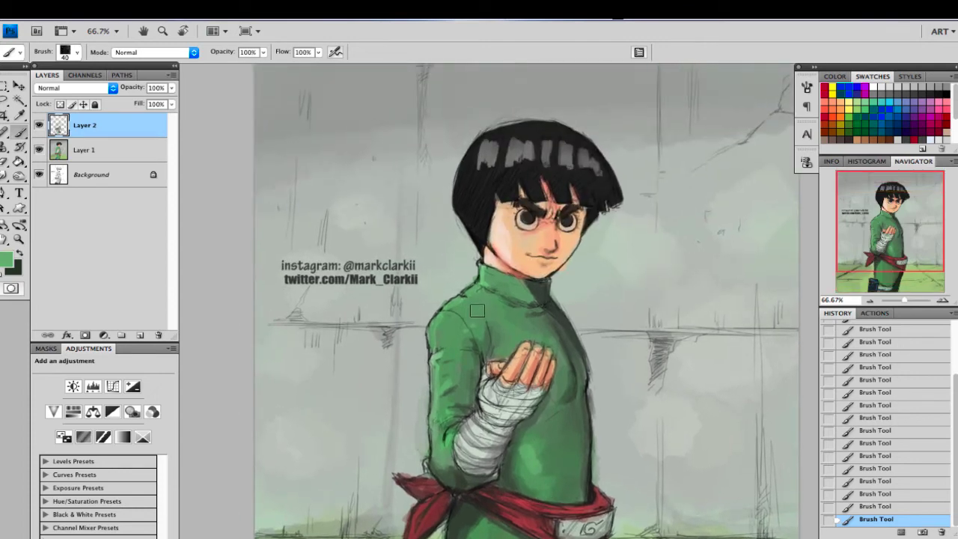
key("bracketleft")
left_click(483, 348, "alt")
key("bracketleft")
key("bracketleft")
key("bracketleft")
key("bracketleft")
key("bracketleft")
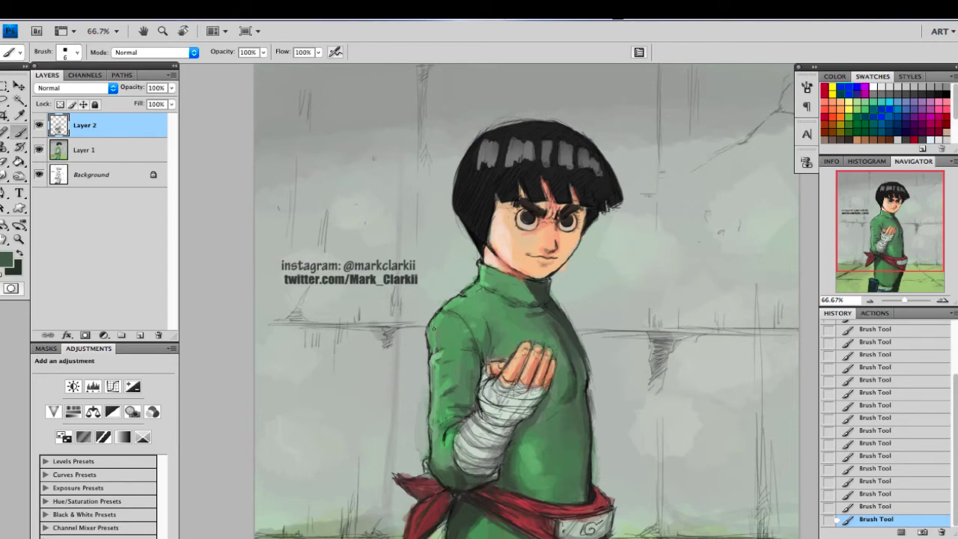
Step: Highlight the outer edge of the shoulder and sleeve with sampled light green at 6 px, undoing the last stroke
left_click(438, 346, "alt")
left_click_drag(430, 330, 434, 320)
left_click_drag(431, 368, 432, 393)
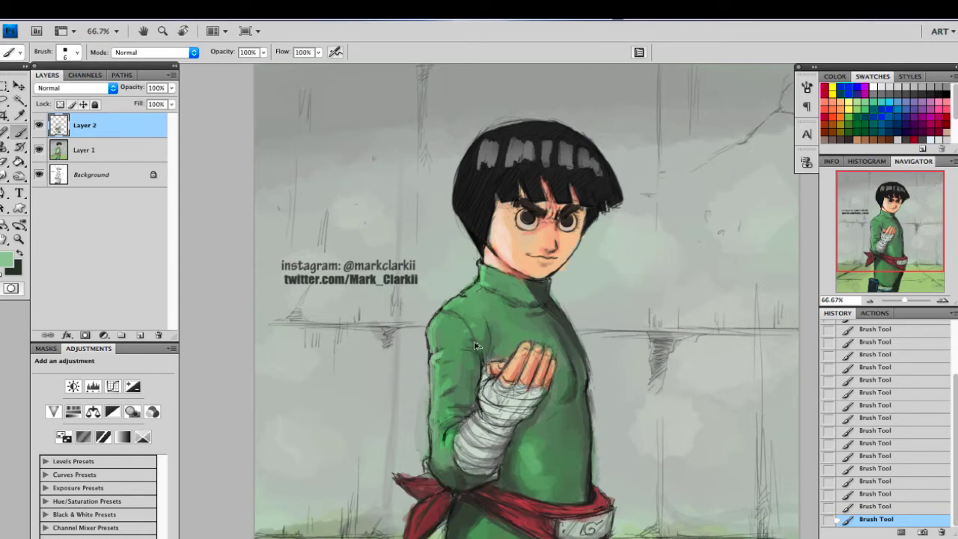
key("ctrl+z")
Step: Highlight the collar's near edge with light green sampled from it, enlarging the brush to 15 px
left_click(481, 277, "alt")
key("]")
key("]")
key("]")
key("]")
key("]")
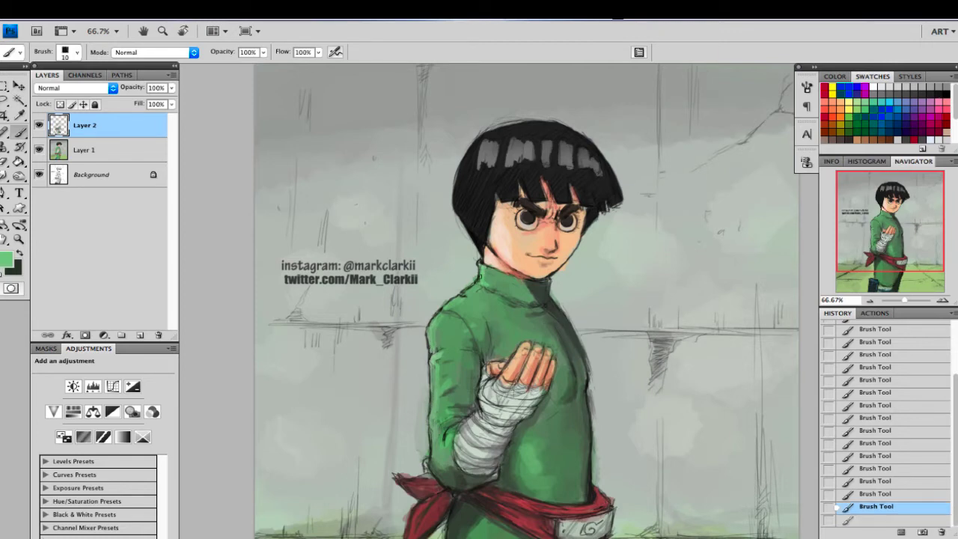
mouse_move(480, 277)
left_mouse_down()
mouse_move(492, 273)
mouse_move(495, 284)
left_mouse_up()
Step: Blend the front of the collar down to its far side with sampled mid greens and an enlarged brush
left_click(514, 284, "alt")
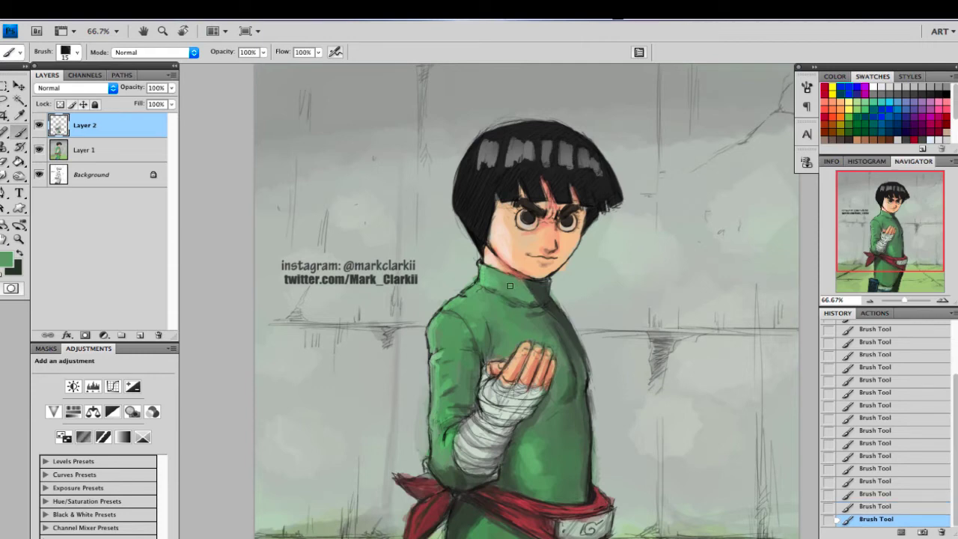
left_click(531, 293, "alt")
key("bracketright")
key("bracketright")
key("bracketright")
left_click(524, 292, "alt")
mouse_move(490, 278)
left_mouse_down()
mouse_move(528, 311)
mouse_move(541, 306)
left_mouse_up()
Step: Retouch the collar's near edge with sampled light green at 9 px, undoing three strokes
left_click(484, 274, "alt")
key("bracketleft")
key("bracketleft")
key("bracketleft")
key("super+alt+z")
key("super+alt+z")
key("super+alt+z")
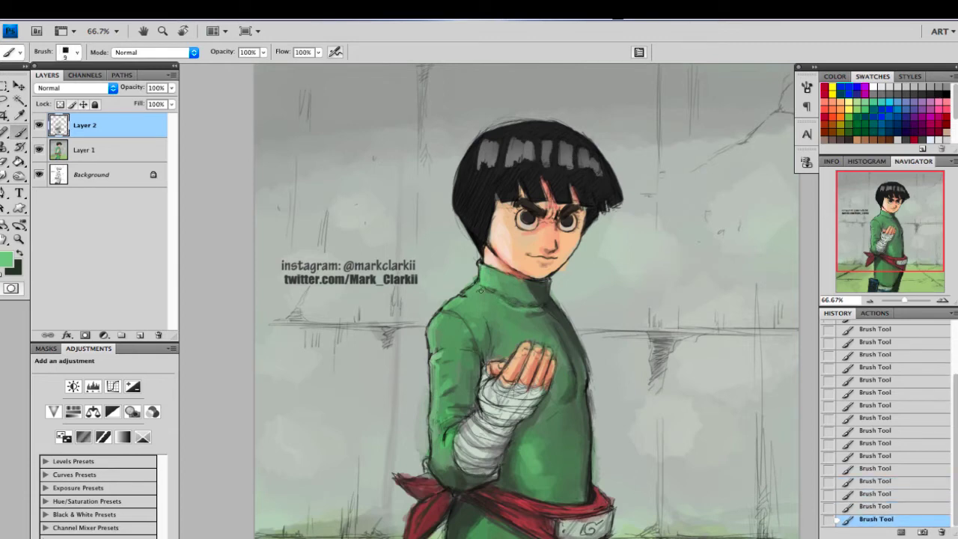
Step: Redraw the dark outlines at the collar's base and along the far shoulder with sampled black, reducing the brush to 5 px
left_click(491, 246, "alt")
key("bracketleft")
key("bracketleft")
key("bracketleft")
left_click_drag(479, 288, 484, 286)
key("bracketleft")
left_click_drag(551, 281, 577, 329)
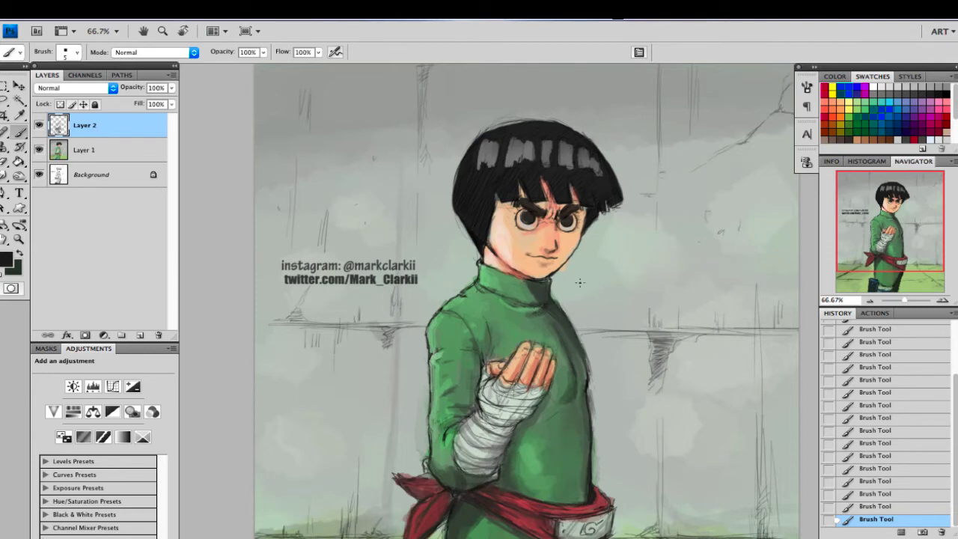
left_click_drag(554, 298, 584, 350)
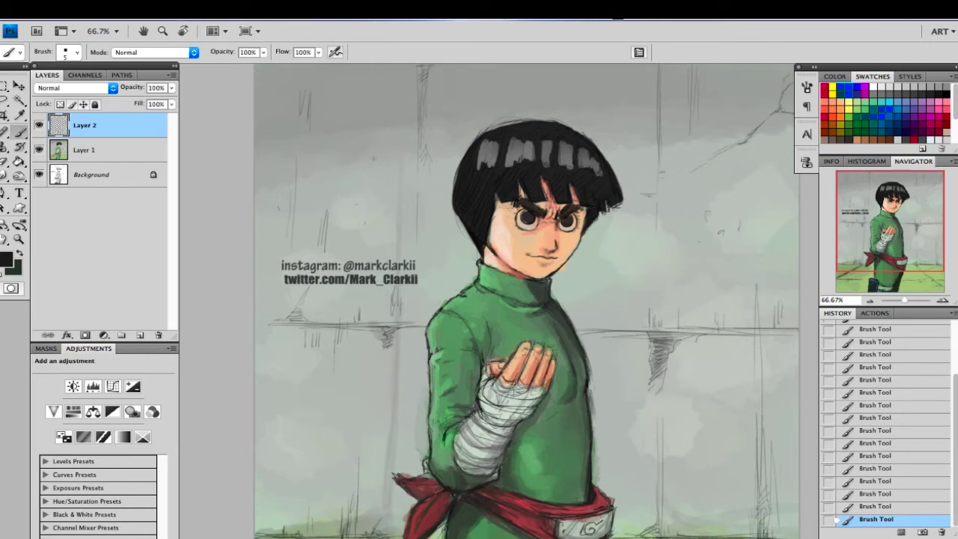
Step: Clean up the background beside the torso's far edge with sampled wall grey, enlarging the brush to 10 px
left_click(605, 385, "alt")
key("bracketright")
key("bracketright")
key("bracketright")
key("bracketright")
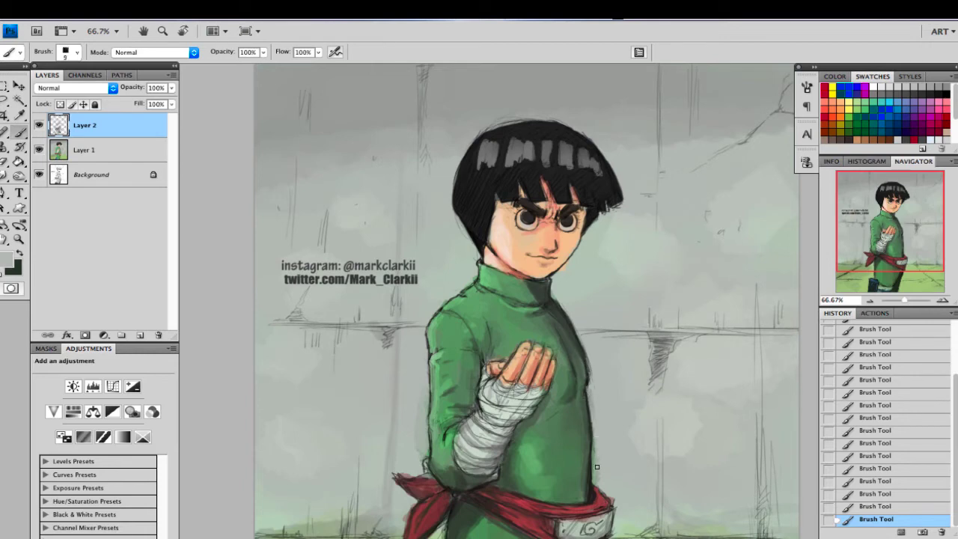
key("bracketright")
Step: Choose a red sampled from the belt and touch up the belt's upper edge at 10 px, undoing four steps along the way
left_click(8, 260)
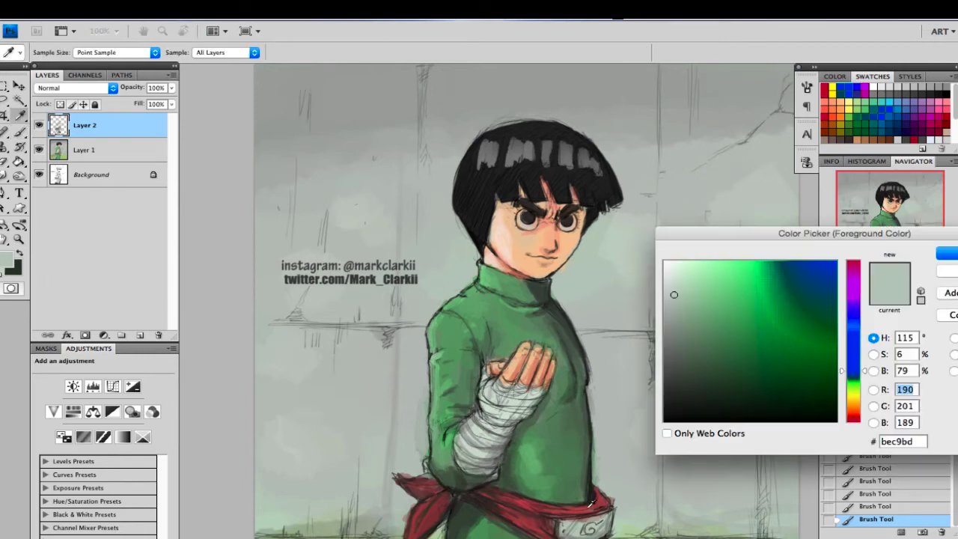
left_click(556, 508)
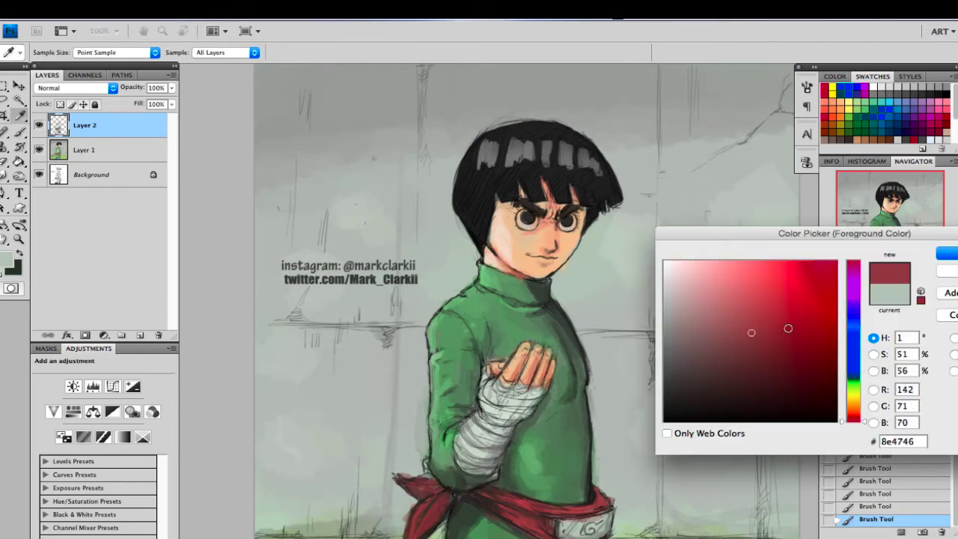
left_click(946, 254)
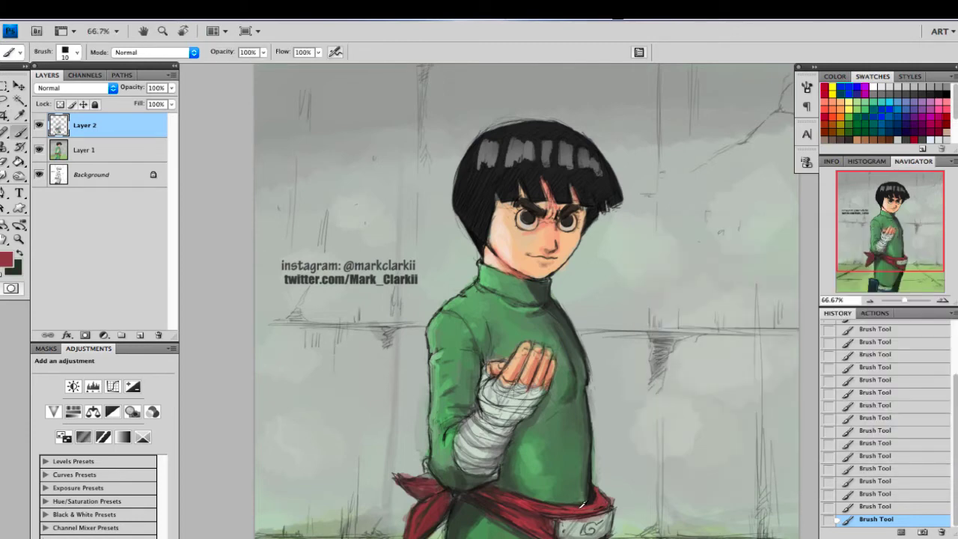
left_click(577, 511, "alt")
key("ctrl+alt+z")
key("ctrl+alt+z")
key("ctrl+alt+z")
key("ctrl+alt+z")
left_click_drag(588, 506, 592, 506)
left_click_drag(589, 505, 593, 507)
left_click_drag(536, 498, 551, 507)
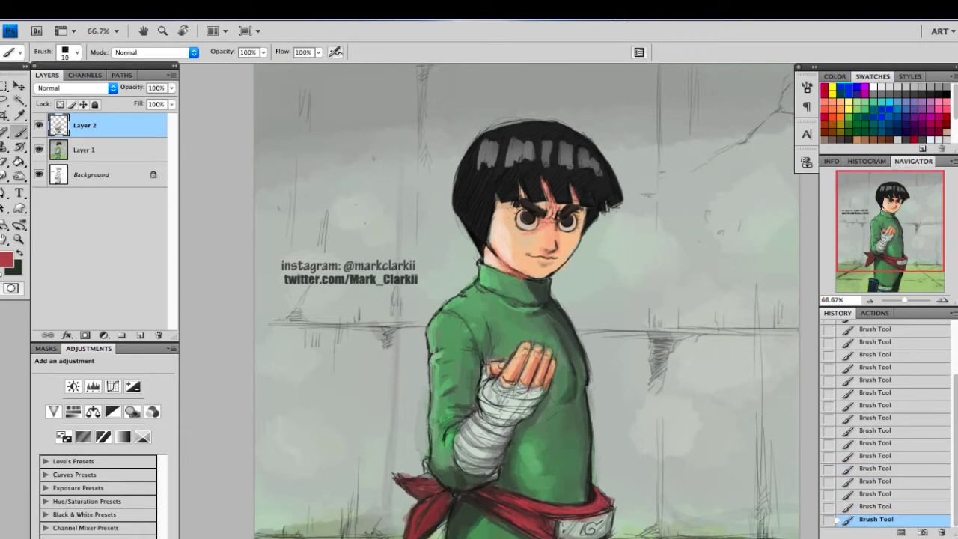
Step: Darken the shadow along the belt's lower edge with a sampled dark brown at 9 px, and resample the belt red
left_click(574, 520, "alt")
left_click(563, 522, "alt")
key("bracketleft")
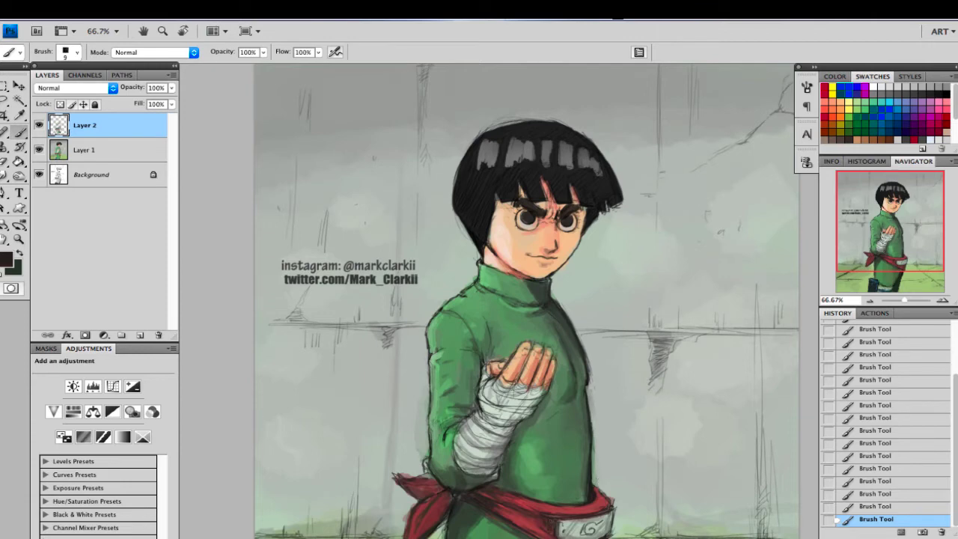
left_click_drag(537, 523, 547, 529)
left_click(524, 506, "alt")
scroll(706, 259, "left", 3)
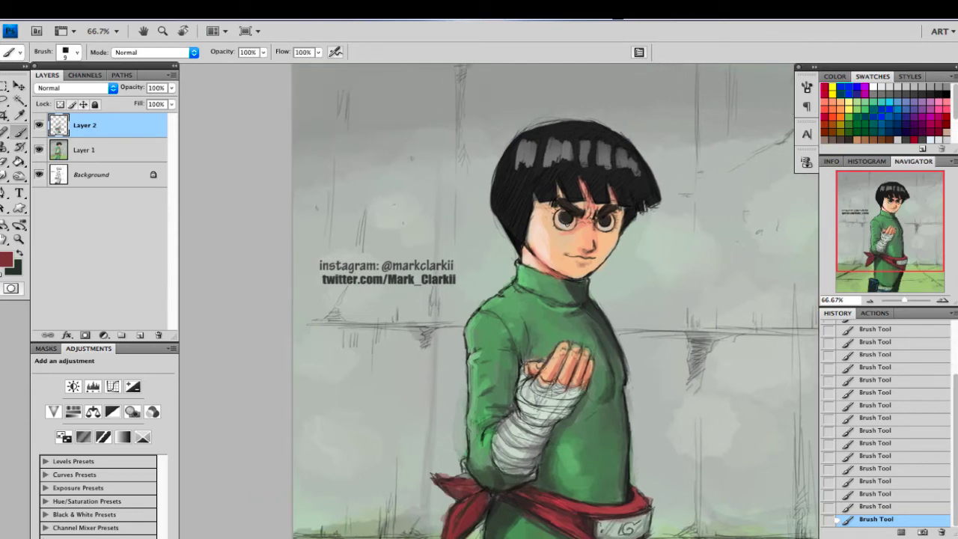
Step: Undo the last three strokes and redraw the outline under the chin with sampled hair black at 8 px
left_click(560, 272, "alt")
key("ctrl+alt+z")
key("ctrl+alt+z")
key("ctrl+alt+z")
left_click(648, 185, "alt")
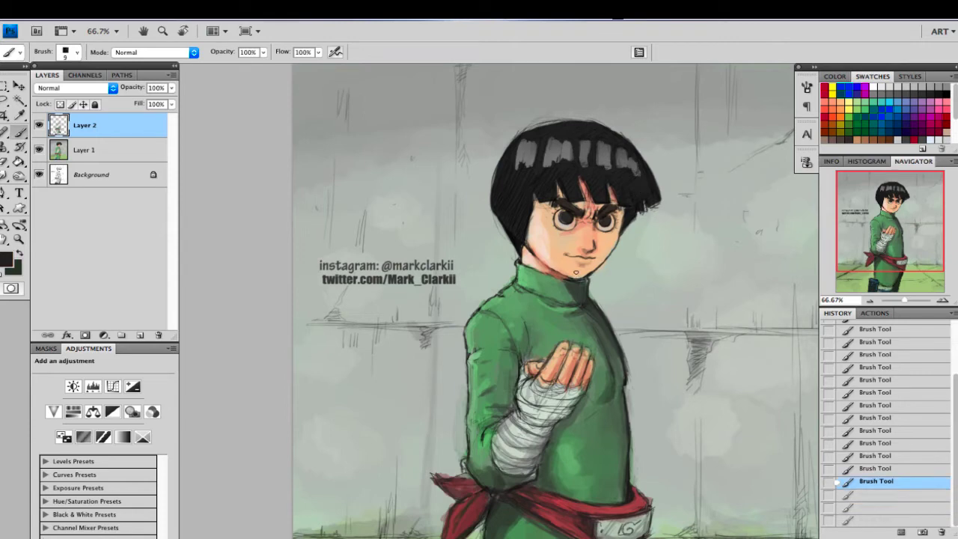
key("[")
left_click_drag(571, 279, 578, 282)
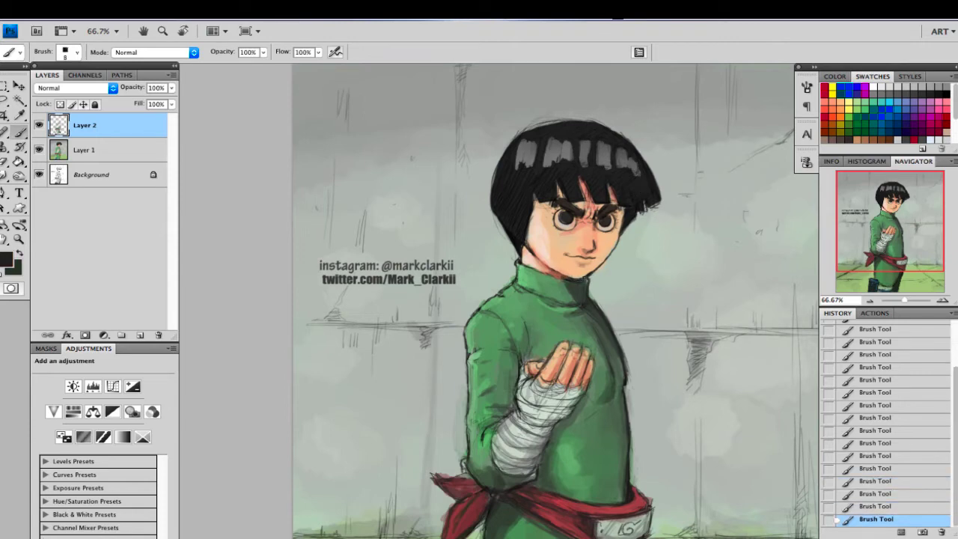
Step: Even out the cheek and jaw with sampled skin tones, enlarging the brush to 15 px
left_click(599, 253, "alt")
left_click(557, 237, "alt")
left_click(555, 231, "alt")
key("bracketright")
key("bracketright")
key("bracketright")
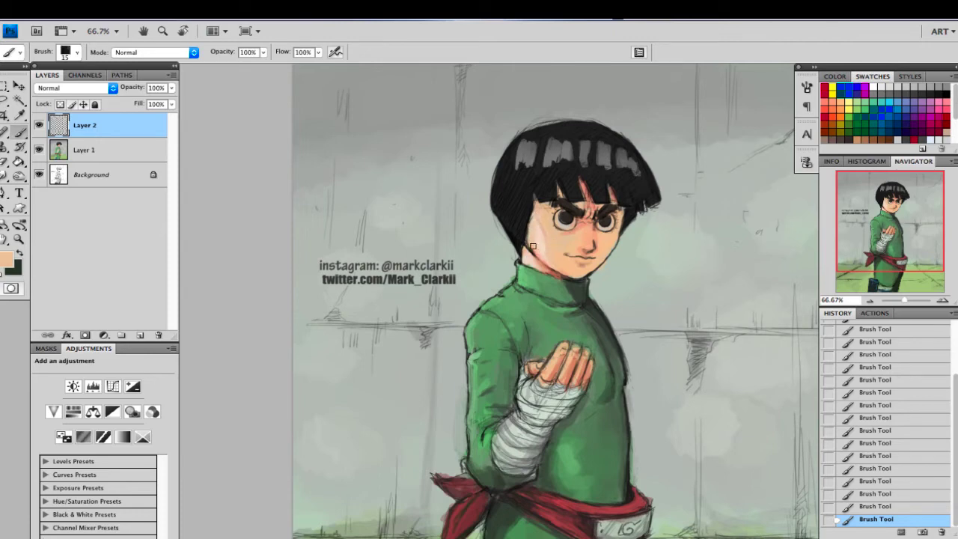
Step: Fill the sketchy hair beside the near cheek and temple with sampled black, finishing with the brush at 8 px
left_click(522, 217, "alt")
key("bracketleft")
key("bracketright")
key("bracketright")
key("bracketright")
key("bracketright")
key("bracketright")
mouse_move(512, 205)
left_mouse_down()
mouse_move(511, 175)
mouse_move(510, 186)
mouse_move(528, 182)
mouse_move(512, 182)
mouse_move(517, 232)
mouse_move(545, 189)
left_mouse_up()
key("bracketleft")
key("bracketleft")
key("bracketleft")
key("bracketleft")
key("bracketleft")
key("bracketleft")
key("bracketleft")
key("bracketleft")
key("bracketleft")
key("bracketleft")
key("bracketleft")
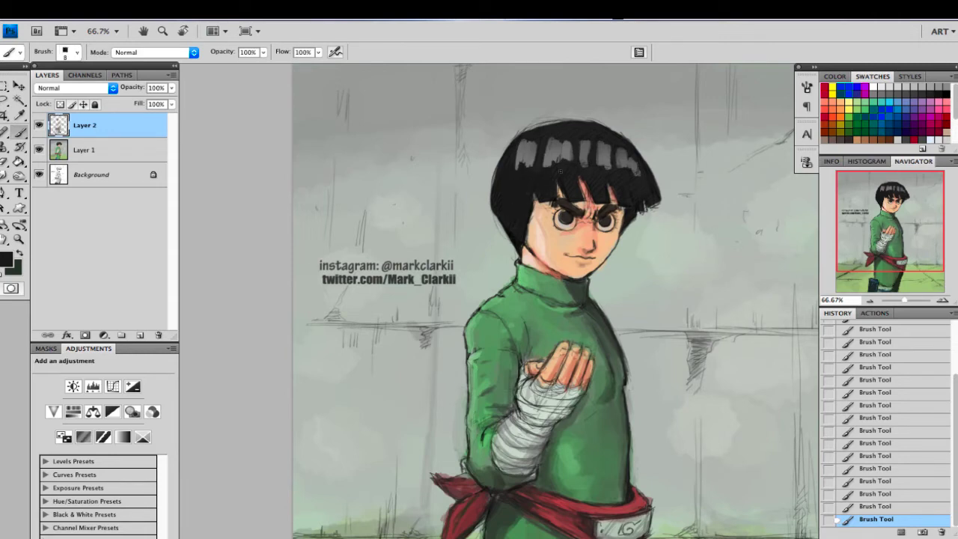
Step: Fill the fringe above the far eye with the same black, enlarging the brush to 20 px
key("bracketright")
key("bracketright")
key("bracketright")
key("bracketright")
left_click_drag(606, 178, 624, 191)
Step: Retouch the skin beside the near eye with sampled skin tones, reducing the brush to 9 px
left_click(551, 246, "alt")
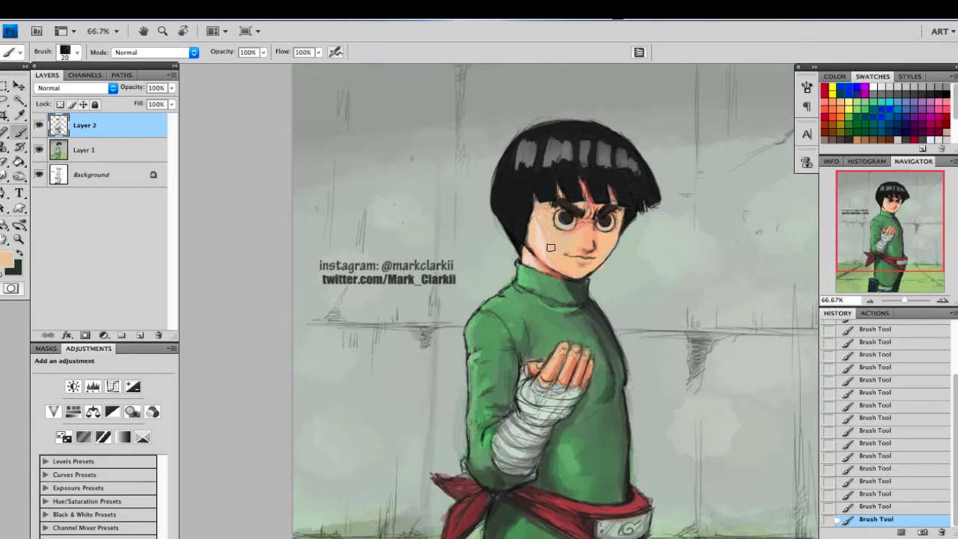
key("bracketleft")
key("bracketleft")
key("bracketright")
left_click(582, 225, "alt")
key("bracketleft")
key("bracketleft")
left_click_drag(552, 214, 550, 217)
Step: Blend the near cheek below the eye with sampled skin tone at 9 px
left_click(598, 200, "alt")
left_click(548, 219, "alt")
left_click(536, 218, "alt")
left_click_drag(546, 237, 547, 257)
Step: Choose a dark reddish brown as the foreground color, starting from a tone sampled near the mouth
left_click(7, 260)
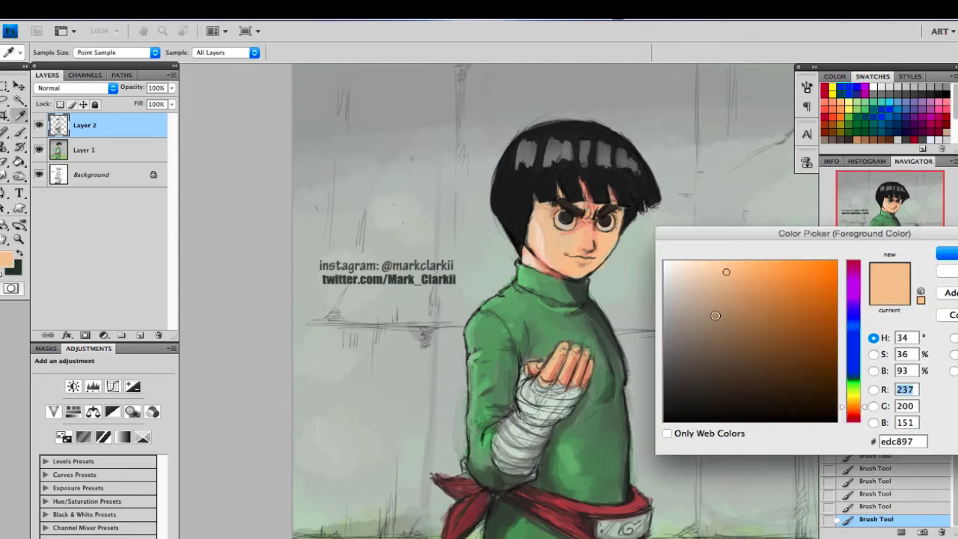
left_click(589, 257)
left_click_drag(760, 367, 768, 359)
left_click_drag(865, 410, 864, 420)
key("Return")
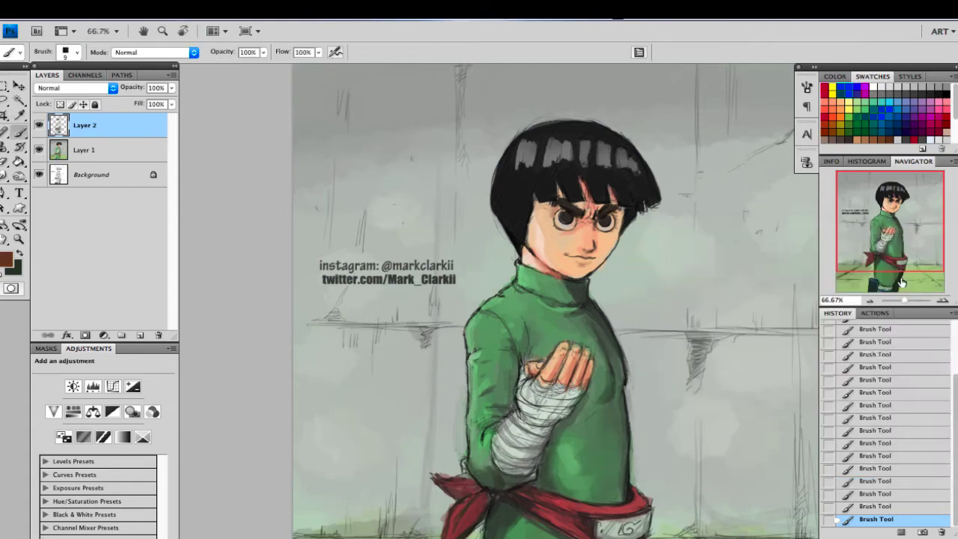
Step: Smooth the near eye's iris with sampled near-black and a fine brush
left_click(944, 301)
left_click(944, 301)
left_click(944, 301)
left_click_drag(897, 221, 891, 209)
key("bracketleft")
key("bracketleft")
key("bracketleft")
left_click(579, 321, "alt")
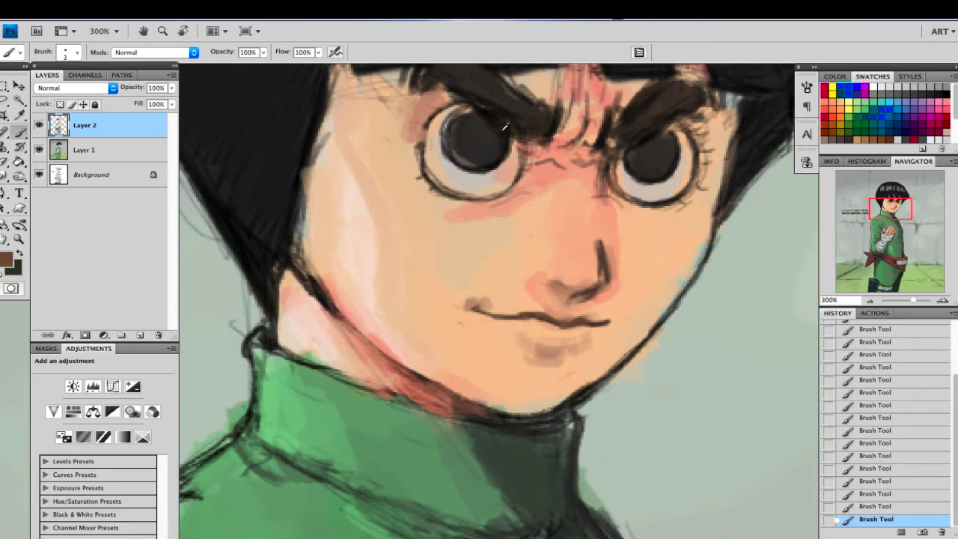
key("bracketright")
left_click(473, 127, "alt")
left_click_drag(472, 161, 494, 132)
key("bracketright")
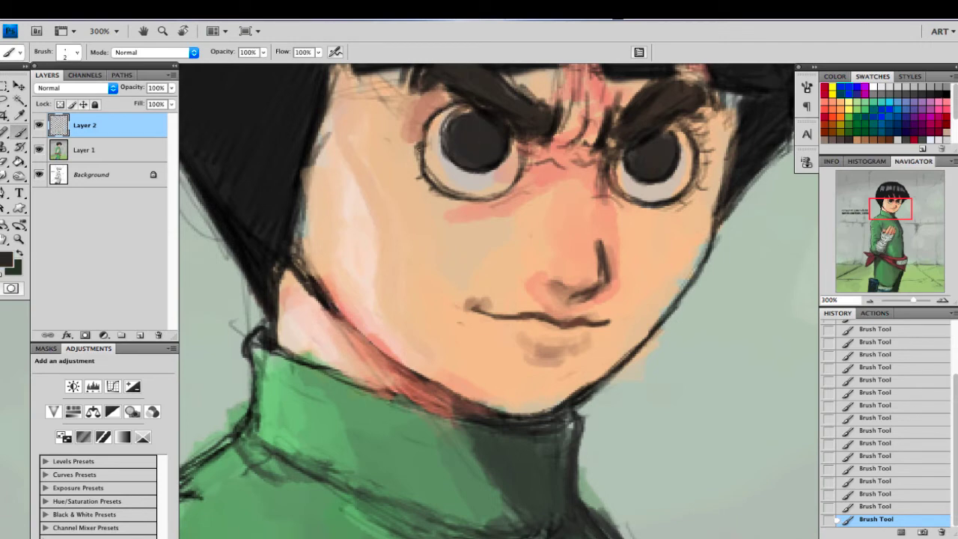
Step: Redraw the lower outlines of both eyes in near-black at 3 px and sample tones from the far eye
left_click_drag(468, 198, 504, 198)
left_click_drag(523, 145, 505, 190)
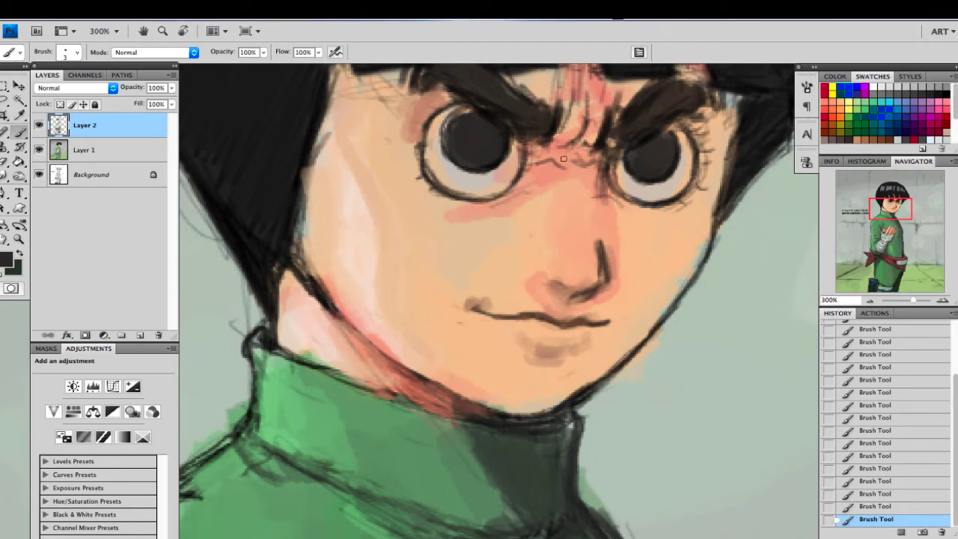
left_click_drag(614, 191, 682, 194)
left_click(667, 187, "alt")
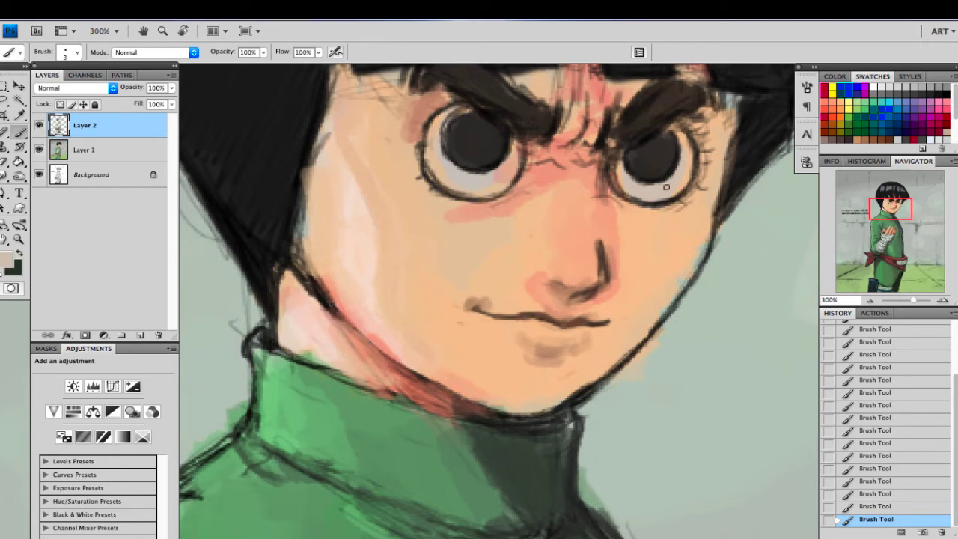
left_click(650, 129, "alt")
Step: Paint the shaded skin strips showing between the bangs with sampled dark red at 5 px
left_click_drag(893, 211, 896, 204)
left_click(659, 297, "alt")
left_click_drag(663, 273, 667, 274)
left_click(629, 209, "alt")
key("bracketright")
left_click_drag(609, 174, 614, 223)
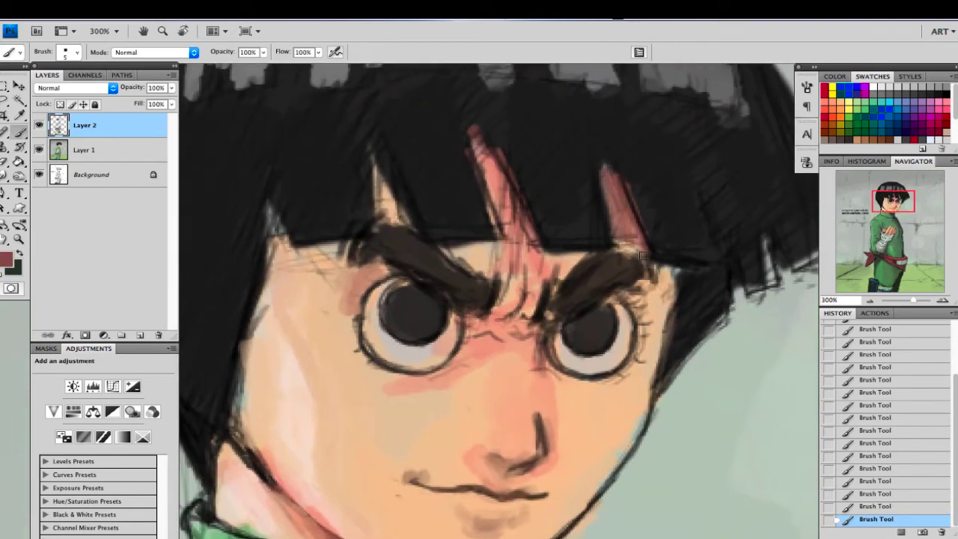
left_click_drag(490, 160, 513, 218)
Step: Sharpen the hair edge beside the central forehead strip with sampled black at 6 px and repaint the strip in sampled red
left_click(534, 163, "alt")
key("bracketright")
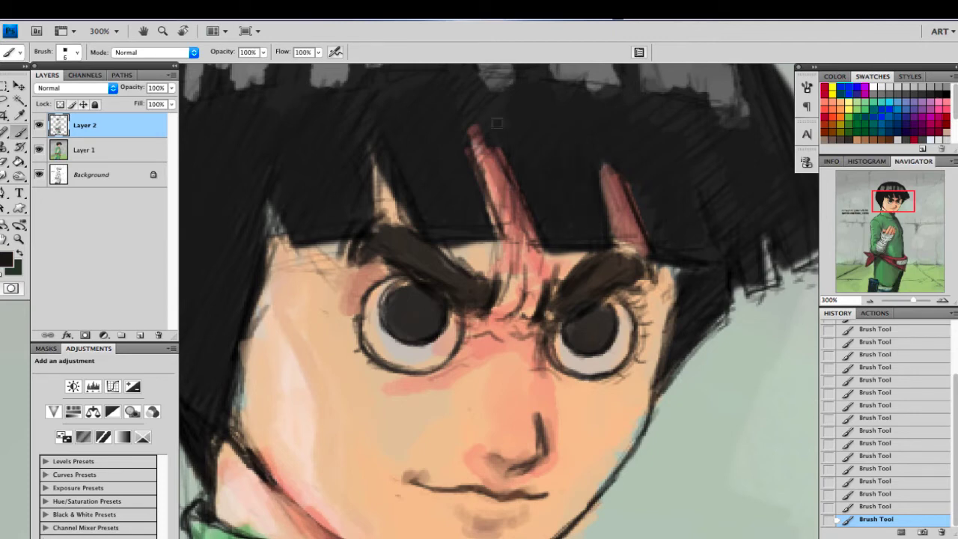
left_click_drag(470, 126, 494, 231)
left_click(509, 193, "alt")
left_click_drag(491, 167, 510, 247)
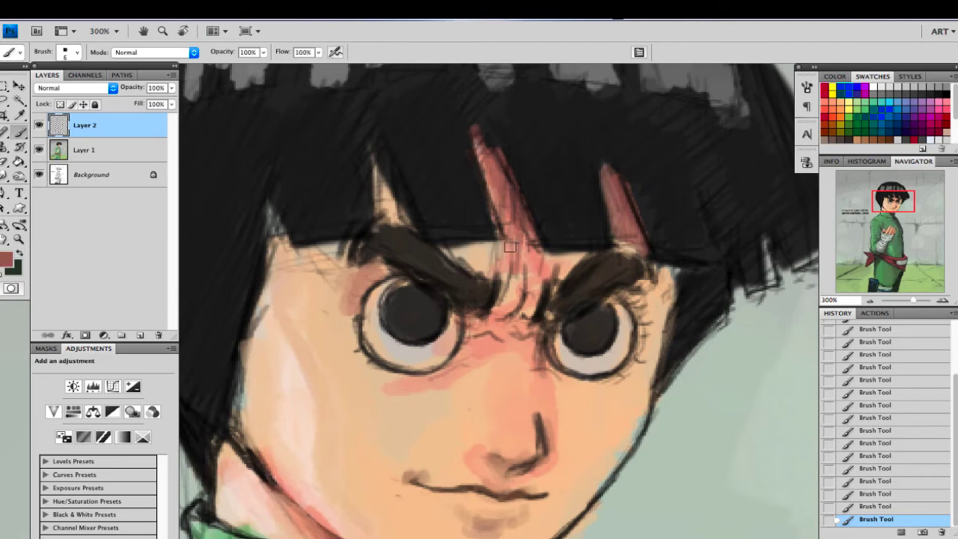
Step: Soften the frown lines between the eyebrows with sampled skin and pink tones at 6 px
left_click(484, 259, "alt")
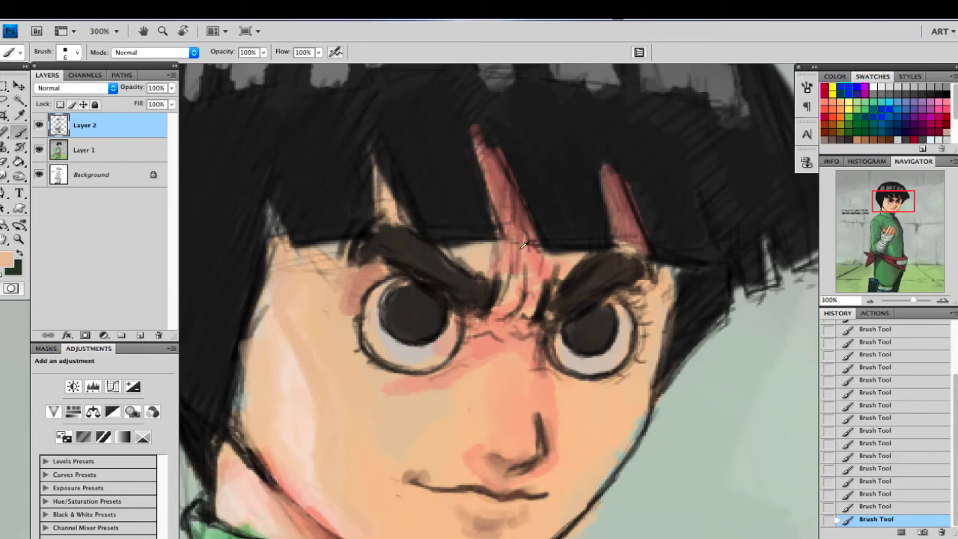
left_click(505, 295, "alt")
left_click_drag(506, 302, 515, 276)
left_click(530, 286, "alt")
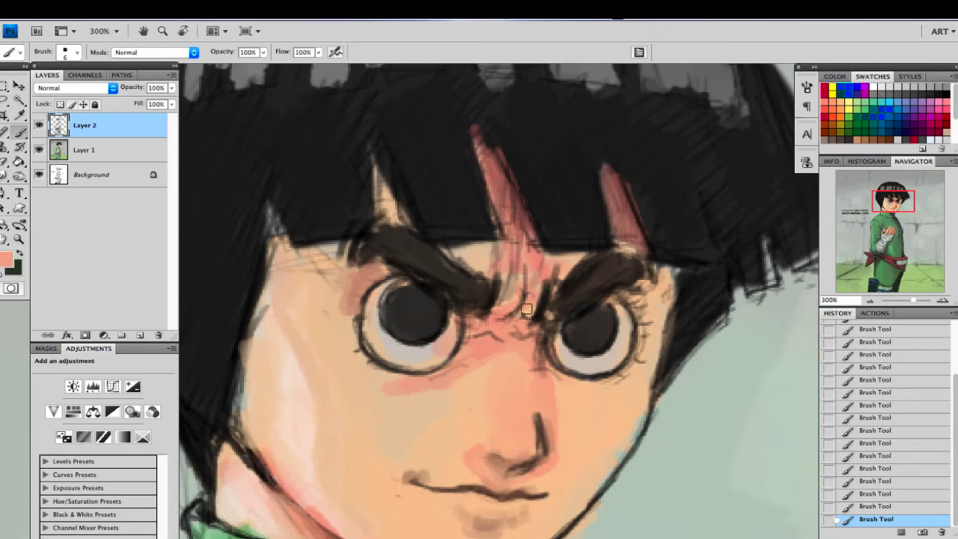
Step: Blend the cheek below the near eye with sampled peach tones, enlarging the brush to 20 px
left_click(473, 385, "alt")
left_click(442, 378, "alt")
key("bracketright")
key("bracketright")
key("bracketright")
key("bracketright")
key("bracketright")
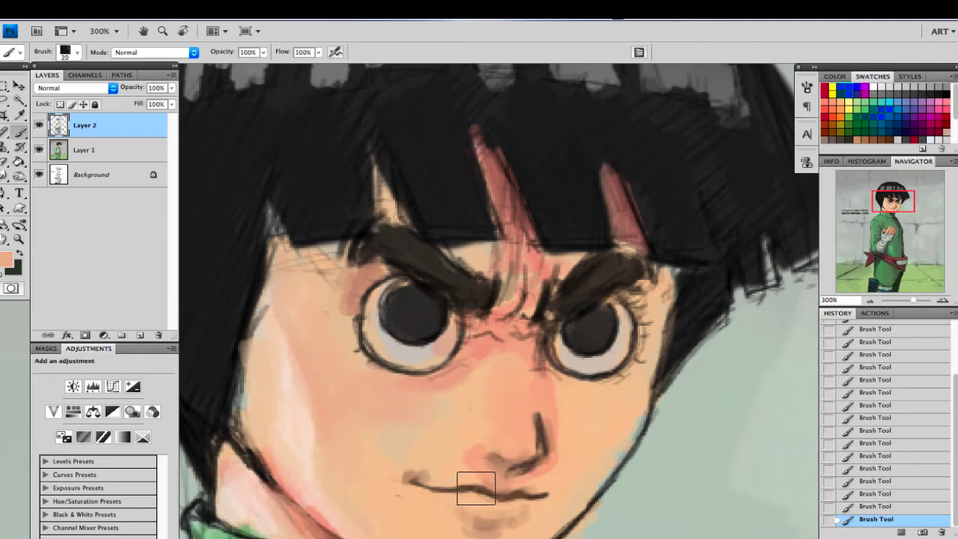
Step: Soften the shading around the nose and mouth with sampled peach, resizing the brush to 5 px and 8 px and undoing strokes
key("bracketleft")
key("bracketleft")
key("bracketleft")
key("bracketleft")
key("bracketleft")
key("bracketleft")
key("ctrl+z")
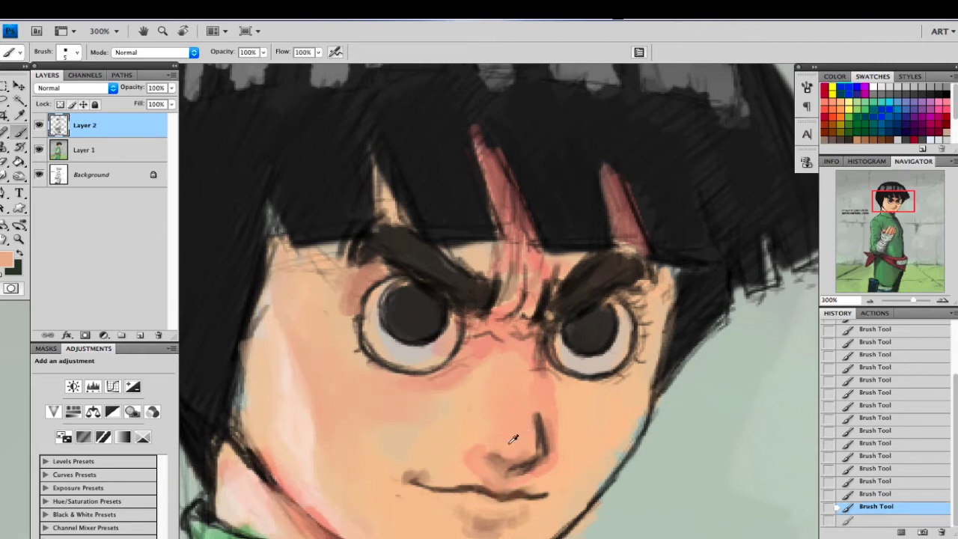
key("bracketright")
key("bracketright")
key("bracketright")
key("ctrl+z")
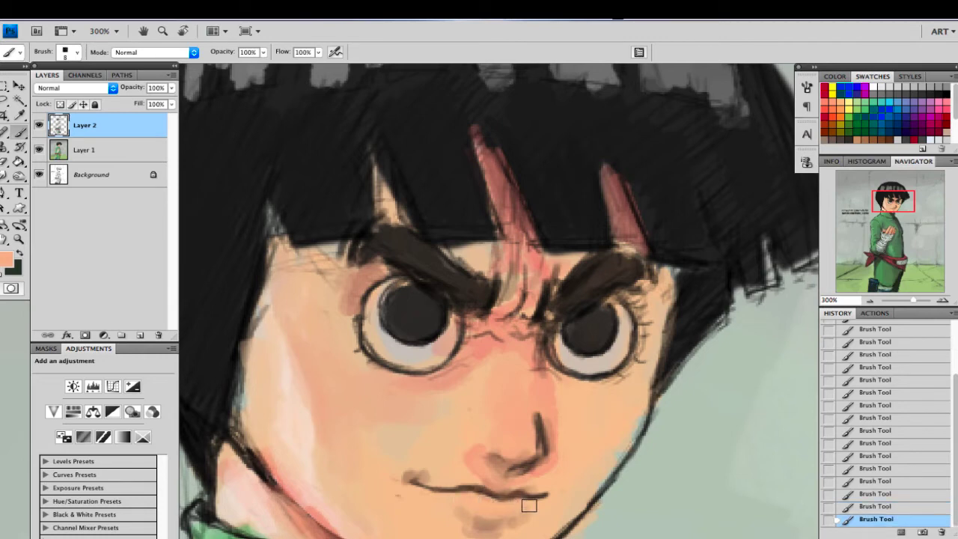
left_click_drag(899, 198, 895, 202)
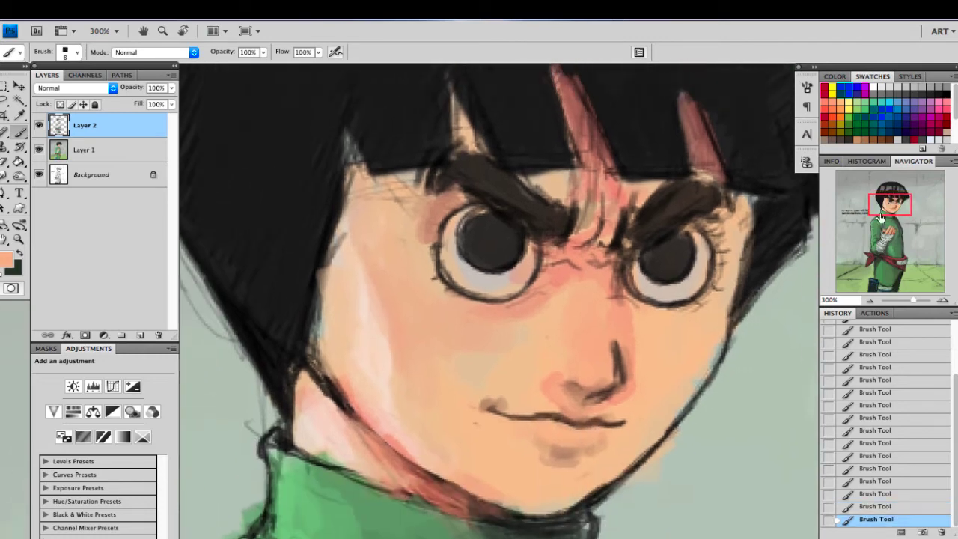
Step: Paint both eyebrows solid with sampled black at 5 px
left_click(619, 361, "alt")
left_click(623, 268, "alt")
left_click(621, 230, "alt")
mouse_move(634, 227)
left_mouse_down()
mouse_move(668, 200)
mouse_move(664, 222)
mouse_move(684, 198)
mouse_move(705, 207)
mouse_move(682, 218)
mouse_move(692, 202)
mouse_move(626, 237)
mouse_move(642, 217)
mouse_move(688, 200)
mouse_move(701, 181)
mouse_move(671, 199)
left_mouse_up()
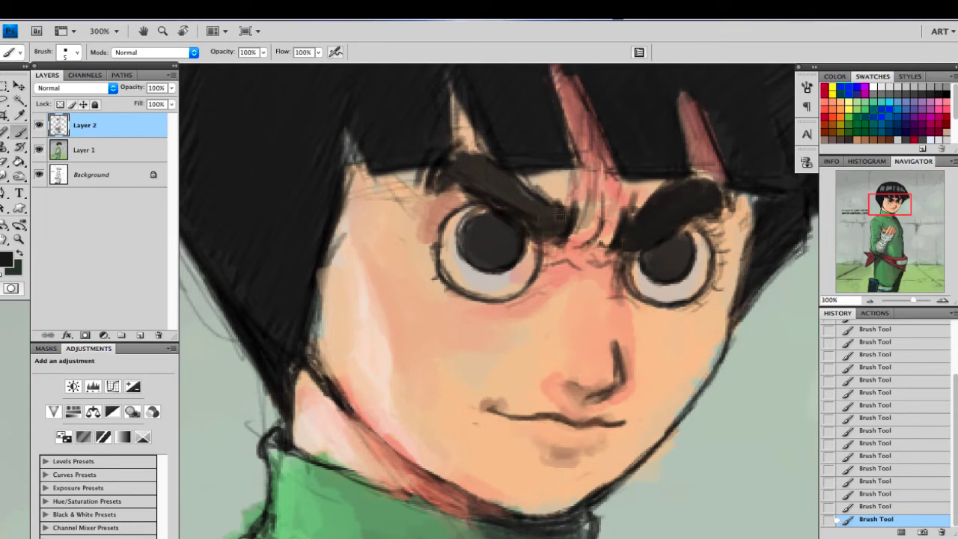
mouse_move(557, 213)
left_mouse_down()
mouse_move(461, 154)
mouse_move(469, 171)
mouse_move(554, 226)
left_mouse_up()
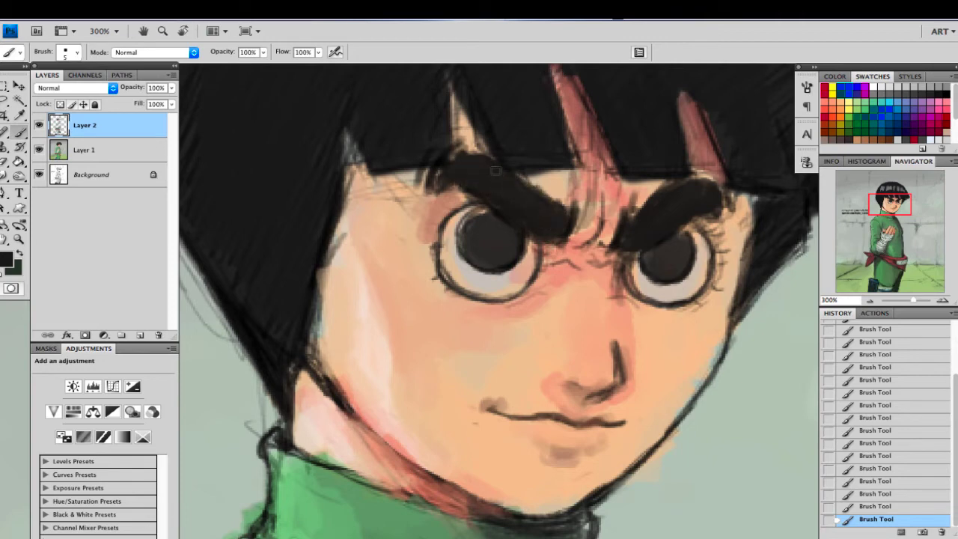
Step: Paint over the sketch lines between the near temple and the hair with sampled skin tones, using 8 px and 5 px brushes
left_click(396, 194, "alt")
key("bracketright")
key("bracketright")
key("bracketright")
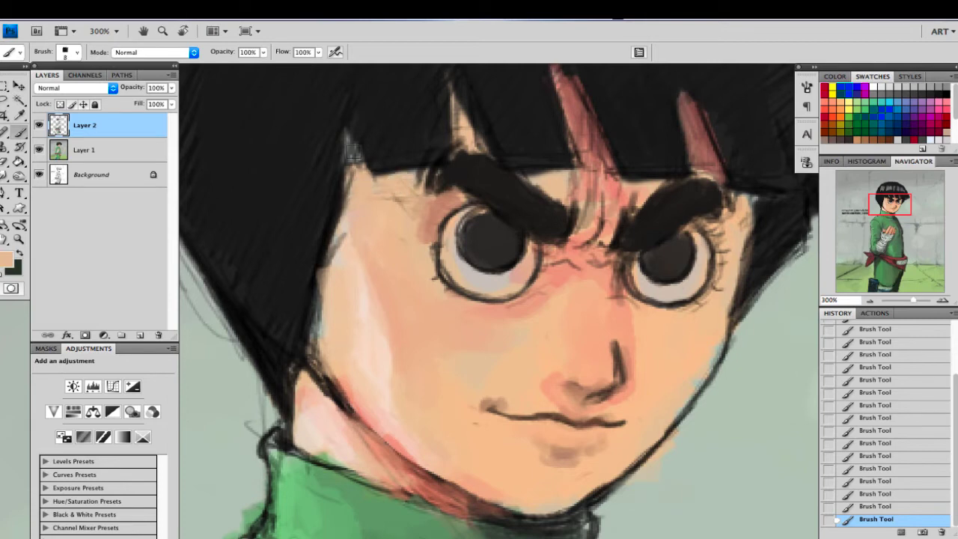
mouse_move(346, 142)
left_mouse_down()
mouse_move(360, 187)
mouse_move(347, 165)
mouse_move(369, 171)
mouse_move(345, 198)
mouse_move(319, 289)
left_mouse_up()
key("bracketleft")
key("bracketleft")
left_click(384, 136, "alt")
key("bracketleft")
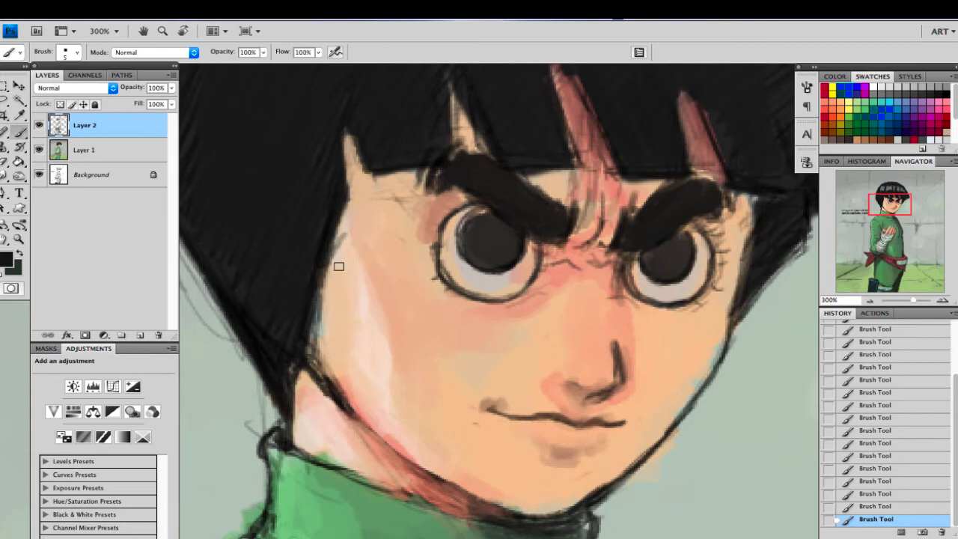
left_click(341, 265, "alt")
mouse_move(343, 235)
left_mouse_down()
mouse_move(328, 291)
mouse_move(342, 376)
mouse_move(361, 417)
mouse_move(412, 459)
left_mouse_up()
Step: Redraw the shadowed jawline above the neck with sampled reddish brown at 4 px
left_click(496, 505, "alt")
key("bracketleft")
key("bracketleft")
key("bracketleft")
left_click_drag(362, 427, 397, 455)
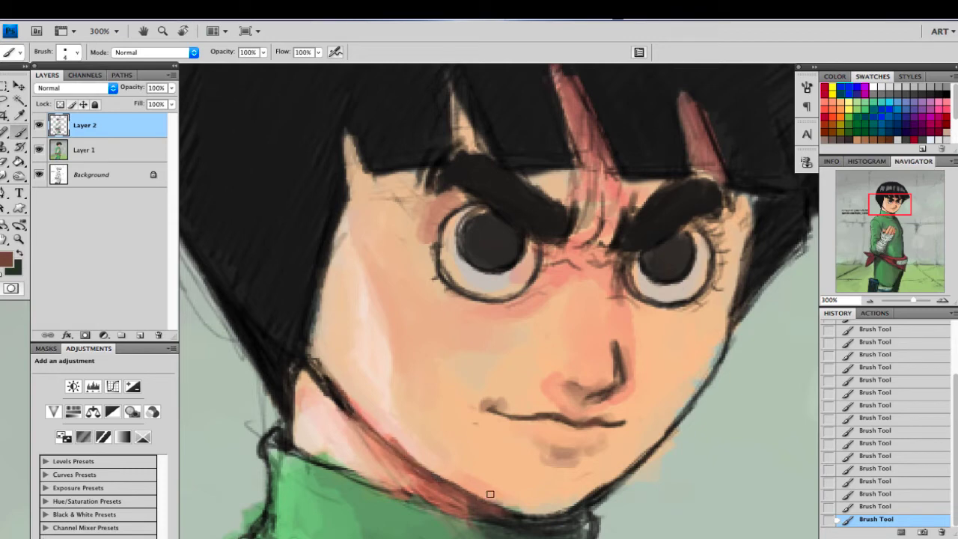
Step: Add a thin light peach edge along the lower jaw with sampled skin color at 2 px
left_click(470, 468, "alt")
key("bracketright")
key("bracketright")
key("bracketright")
key("bracketright")
key("bracketright")
left_click(371, 385, "alt")
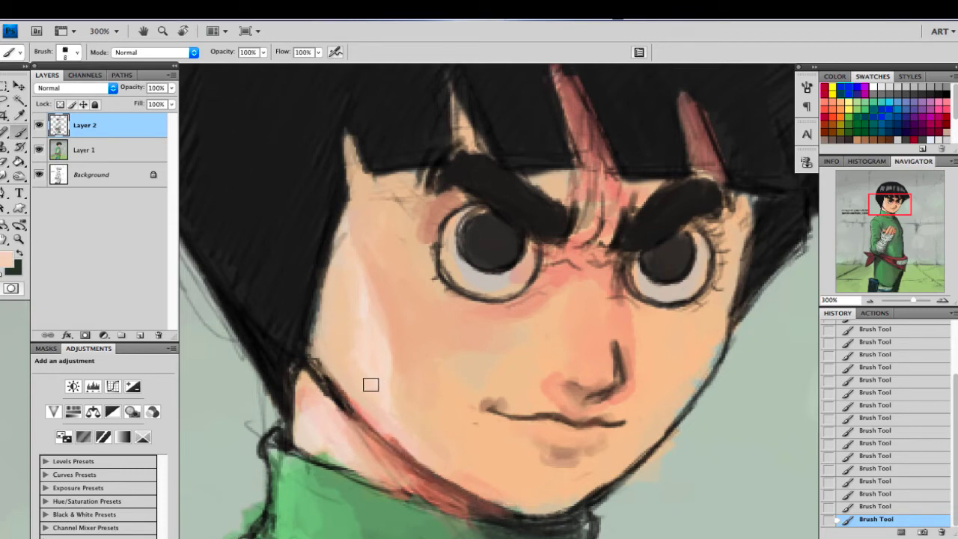
key("bracketleft")
key("bracketleft")
key("bracketleft")
key("bracketleft")
key("bracketleft")
left_click_drag(393, 438, 521, 510)
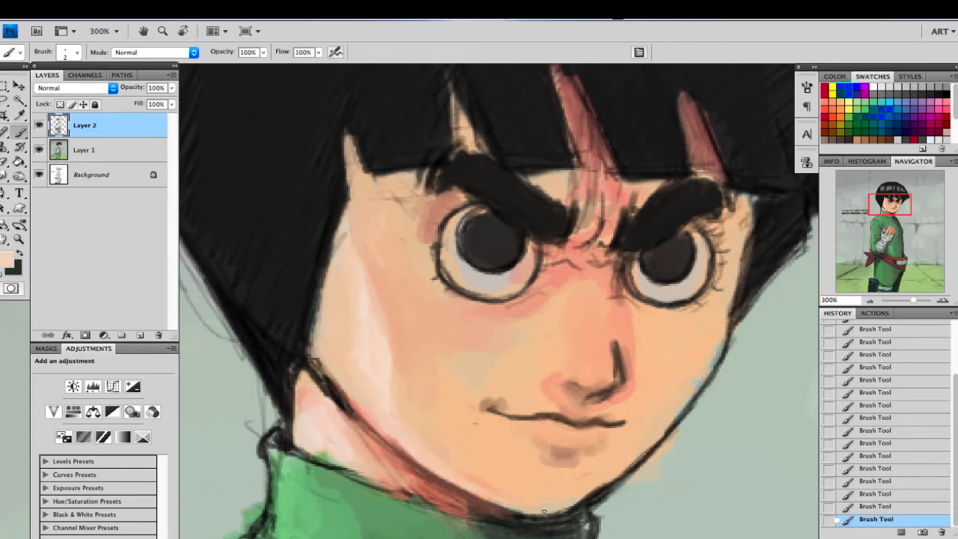
Step: Repaint the shadow beneath the jaw on the neck with sampled reddish-brown and pink tones at 6 px
mouse_move(310, 374)
left_mouse_down()
mouse_move(343, 399)
mouse_move(450, 490)
mouse_move(415, 468)
mouse_move(454, 498)
mouse_move(419, 478)
mouse_move(443, 506)
left_mouse_up()
left_click(342, 401, "alt")
left_click(414, 467, "alt")
mouse_move(352, 424)
left_mouse_down()
mouse_move(430, 492)
mouse_move(409, 477)
left_mouse_up()
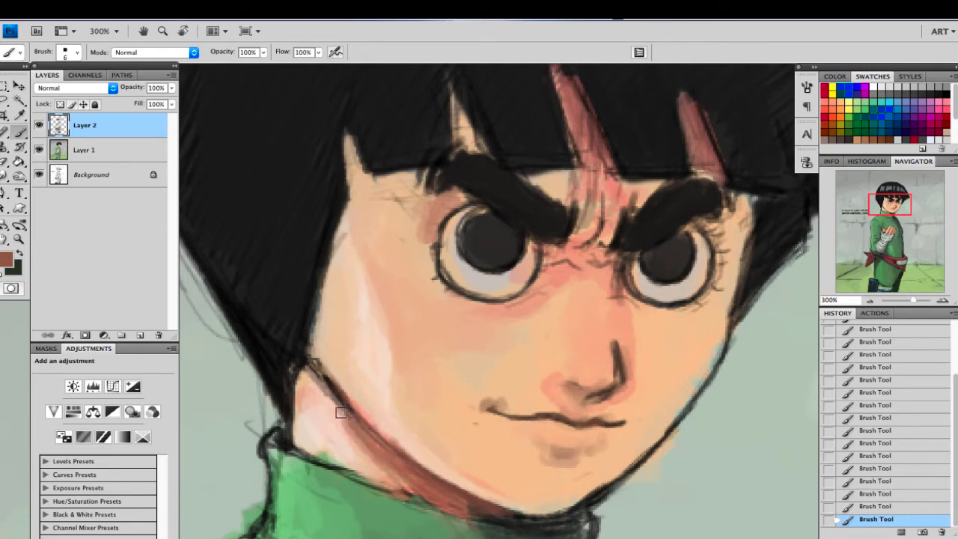
left_click_drag(361, 443, 398, 480)
left_click(373, 469, "alt")
left_click_drag(341, 421, 380, 461)
mouse_move(370, 440)
left_mouse_down()
mouse_move(393, 478)
mouse_move(373, 469)
left_mouse_up()
left_click(384, 452, "alt")
mouse_move(345, 422)
left_mouse_down()
mouse_move(377, 475)
mouse_move(342, 444)
left_mouse_up()
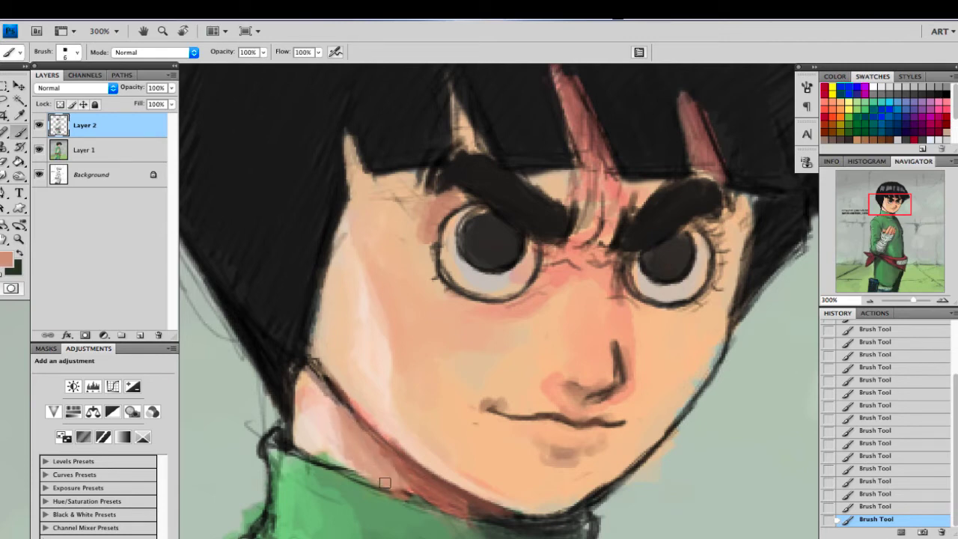
Step: Smooth the lit side of the neck down to the collar edge with sampled light pink tones
left_click(322, 411, "alt")
left_click(313, 392, "alt")
left_click_drag(302, 380, 304, 435)
left_click_drag(306, 393, 286, 471)
left_click(306, 465, "alt")
left_click(280, 452, "alt")
left_click(279, 469, "alt")
mouse_move(290, 461)
left_mouse_down()
mouse_move(317, 479)
mouse_move(304, 486)
mouse_move(274, 442)
mouse_move(316, 473)
mouse_move(280, 445)
left_mouse_up()
Step: Clean up the near collar edge with sampled green and cover stray lines beside the hair with sampled background color
left_click(321, 506, "alt")
left_click_drag(277, 462, 277, 512)
left_click(250, 432, "alt")
left_click_drag(262, 389, 261, 410)
left_click_drag(265, 397, 266, 424)
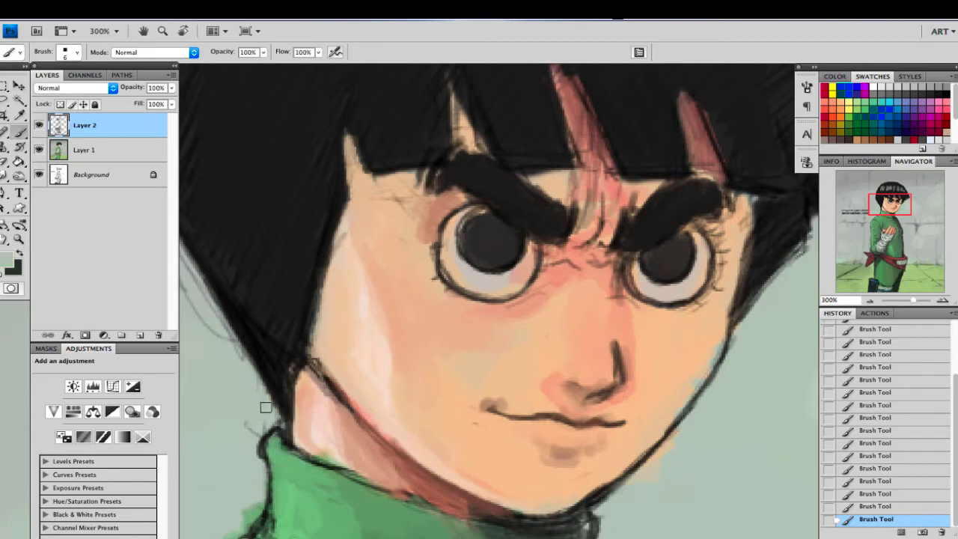
Step: Clean the far cheek contour with sampled skin color and cover the spill outside the jaw with sampled background grey
left_click(704, 344, "alt")
left_click_drag(704, 343, 666, 405)
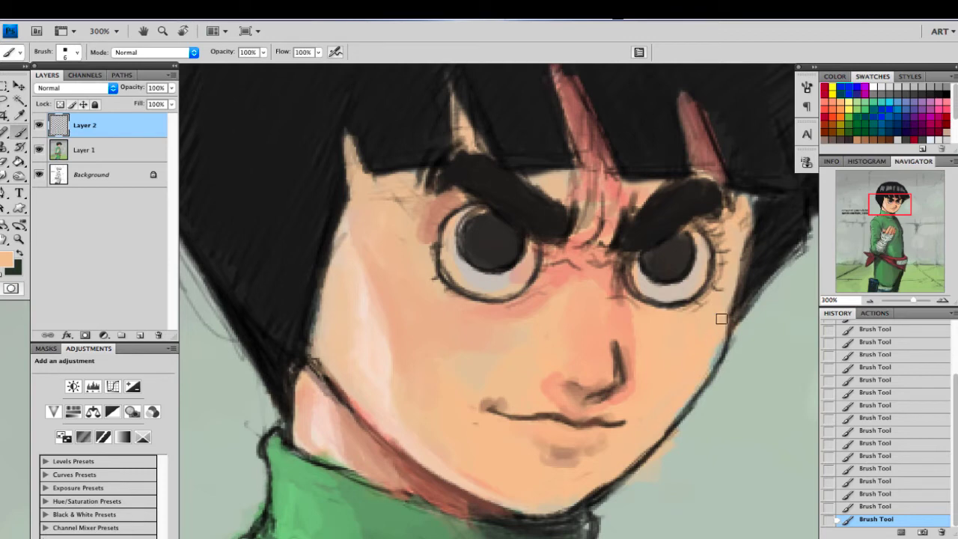
mouse_move(721, 319)
left_mouse_down()
mouse_move(716, 349)
mouse_move(680, 400)
left_mouse_up()
left_click(673, 461, "alt")
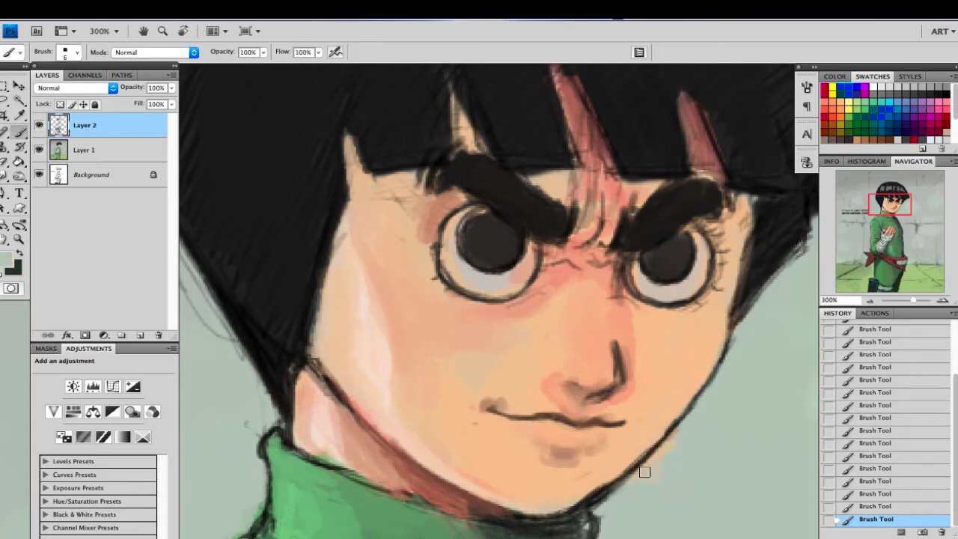
left_click_drag(645, 473, 618, 491)
Step: Choose a dark reddish-brown foreground color for the nose line, enlarge the brush to 5 px and sample the nose's brown
left_click(581, 381, "alt")
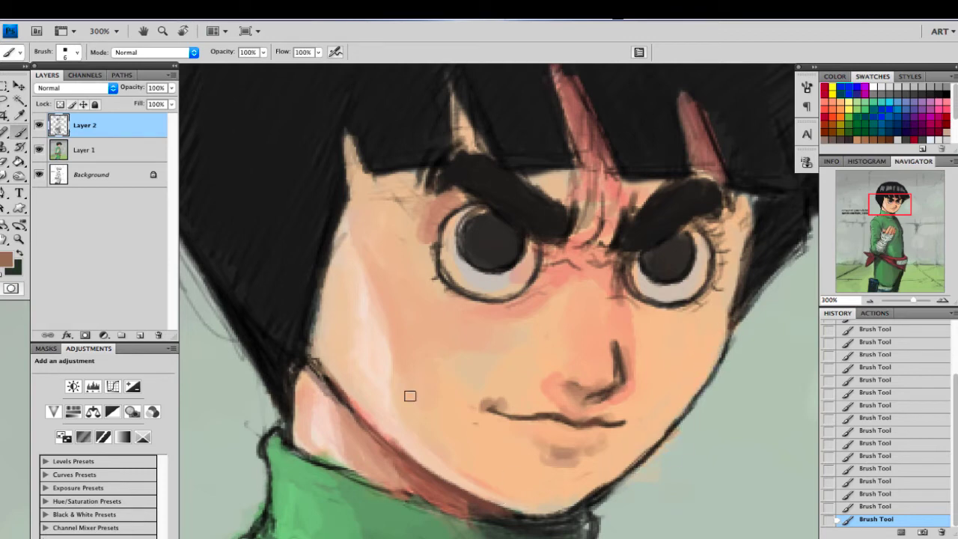
left_click(6, 260)
left_click(795, 370)
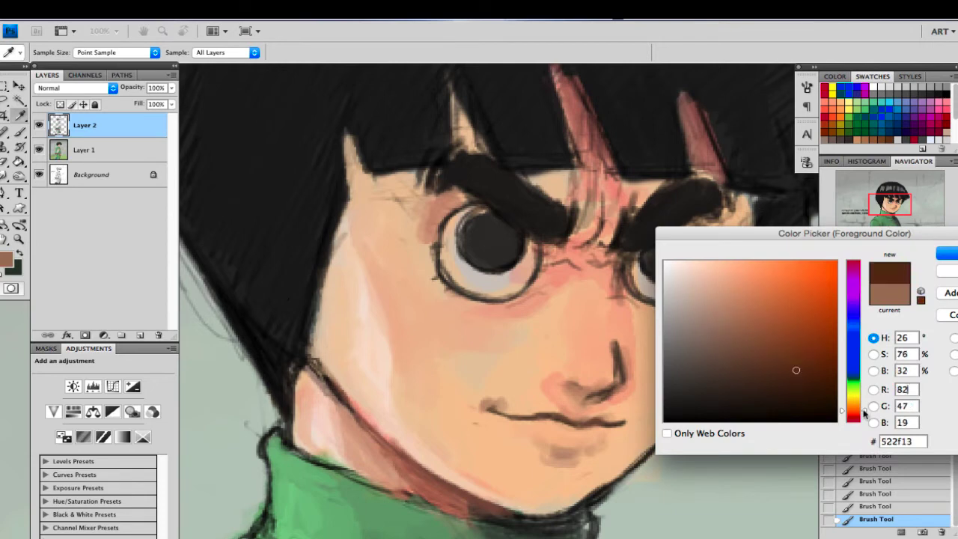
left_click_drag(865, 412, 866, 418)
left_click(943, 257)
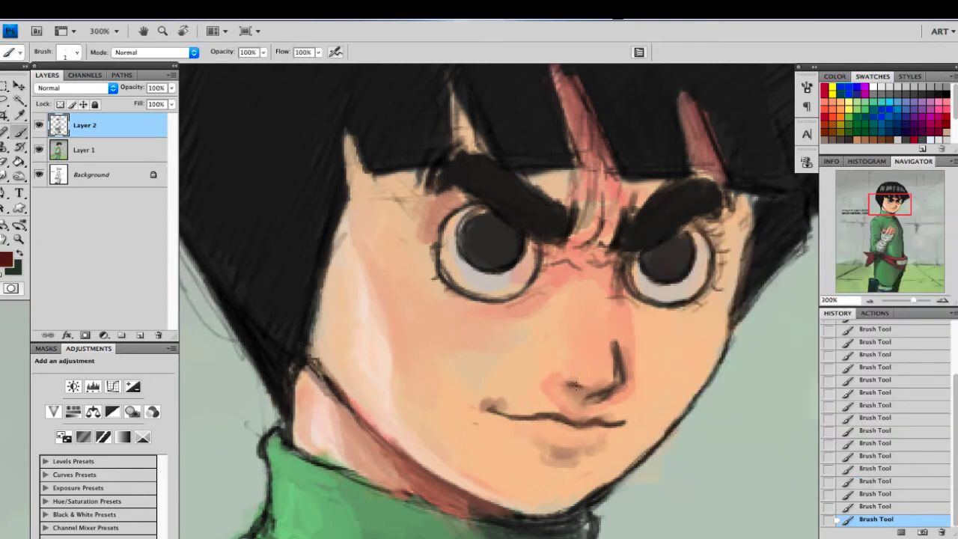
key("bracketright")
key("bracketright")
key("bracketright")
key("bracketright")
left_click(619, 378, "alt")
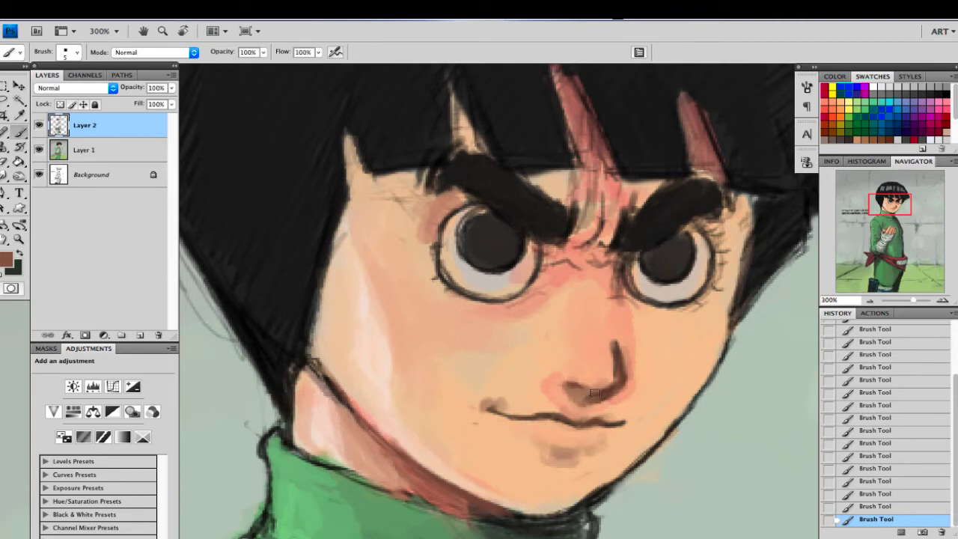
Step: Refine the nose underside and soften the shading below the mouth with sampled brown and skin tones at 8 px and 5 px
key("[")
key("[")
key("bracketright")
key("bracketright")
key("bracketright")
key("bracketright")
key("bracketright")
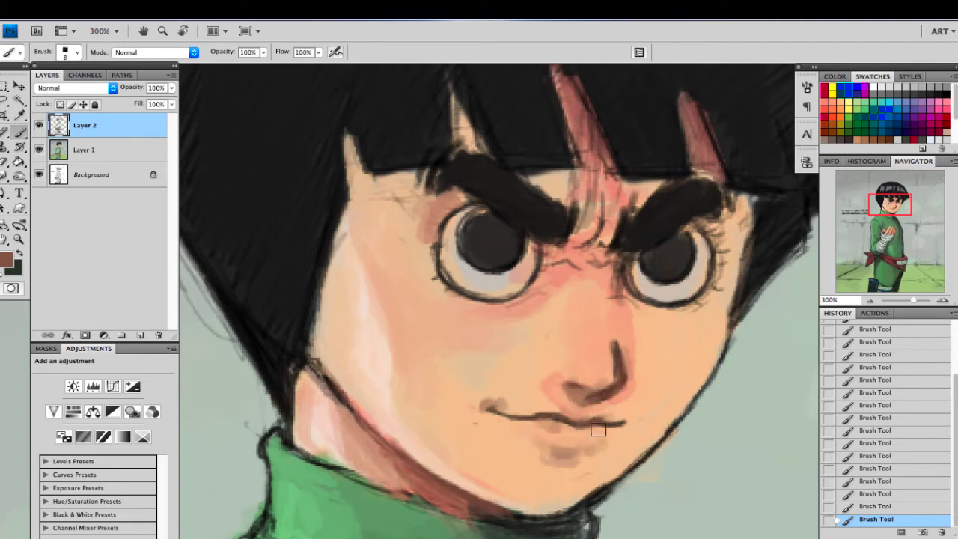
left_click(544, 433, "alt")
left_click(559, 428, "alt")
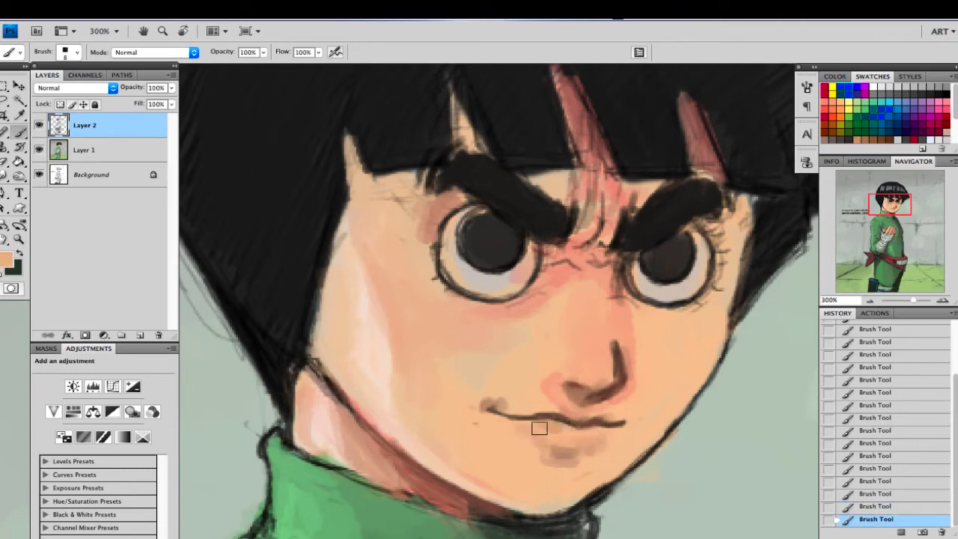
left_click_drag(539, 427, 606, 429)
left_click(613, 382, "alt")
left_click(600, 445, "alt")
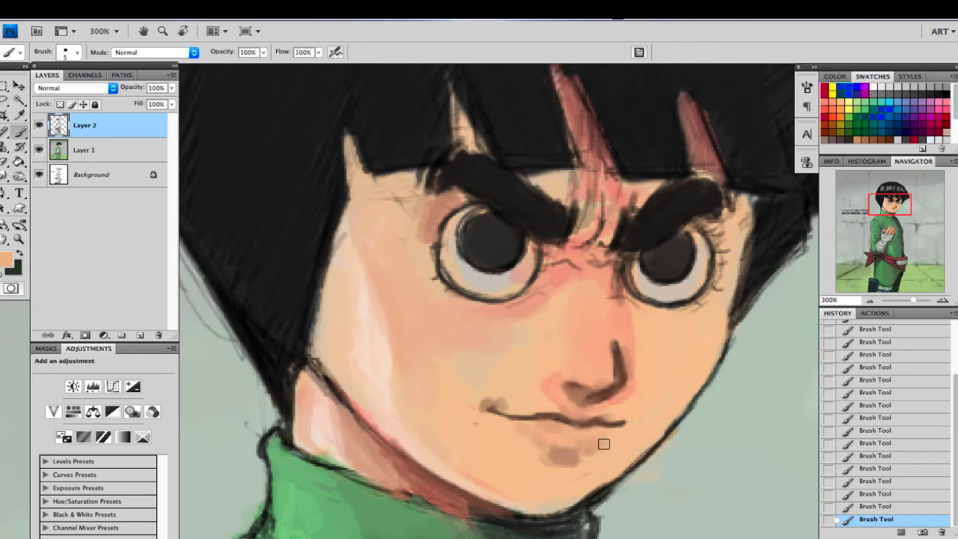
Step: Blend the side and bridge of the nose with peach, enlarging the brush to 9 px
key("bracketright")
key("bracketright")
key("bracketright")
key("bracketright")
key("bracketright")
left_click_drag(630, 328, 642, 343)
left_click_drag(617, 299, 595, 249)
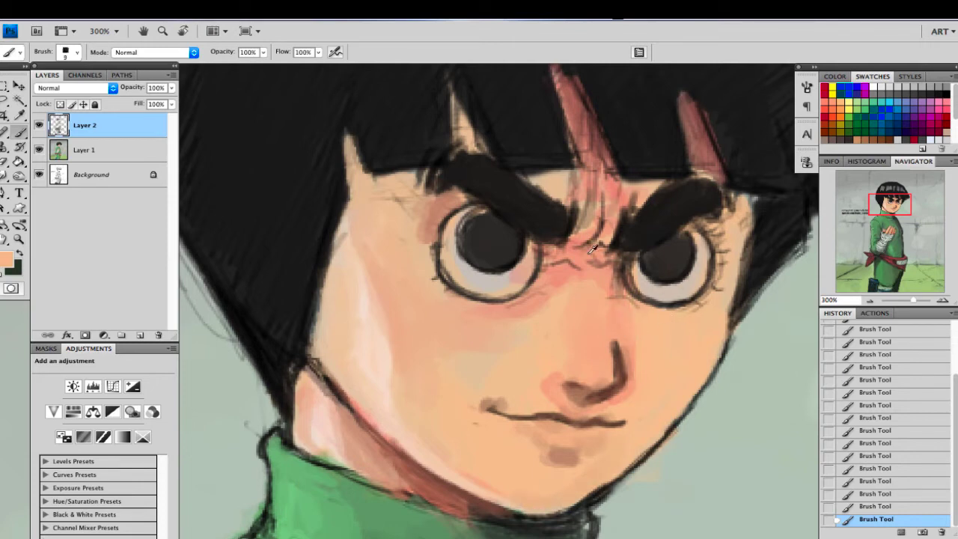
Step: Soften the forehead and frown lines between the eyebrows with sampled peach and pink tones at 7 px, undoing one stroke
left_click(583, 228, "alt")
key("bracketleft")
key("bracketleft")
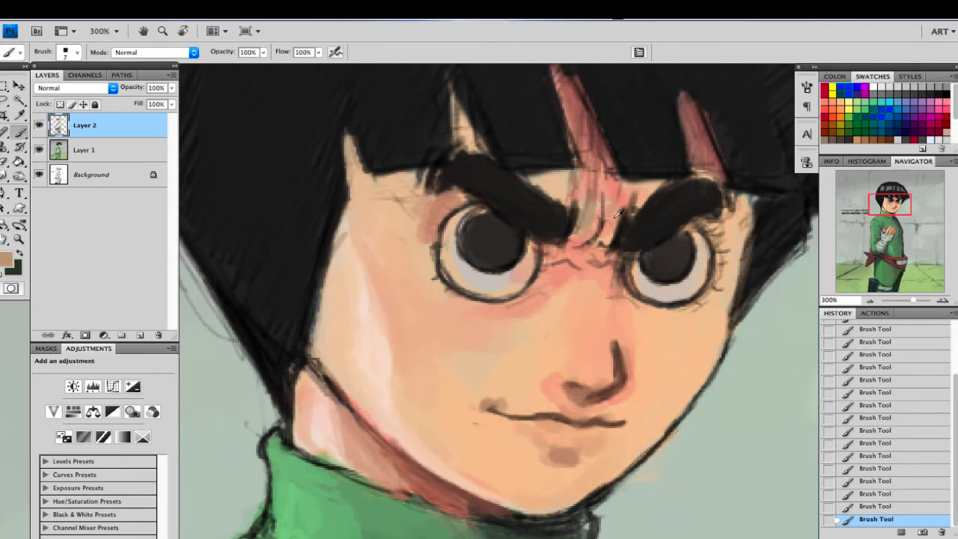
left_click(644, 193, "alt")
key("super+z")
left_click_drag(642, 194, 634, 203)
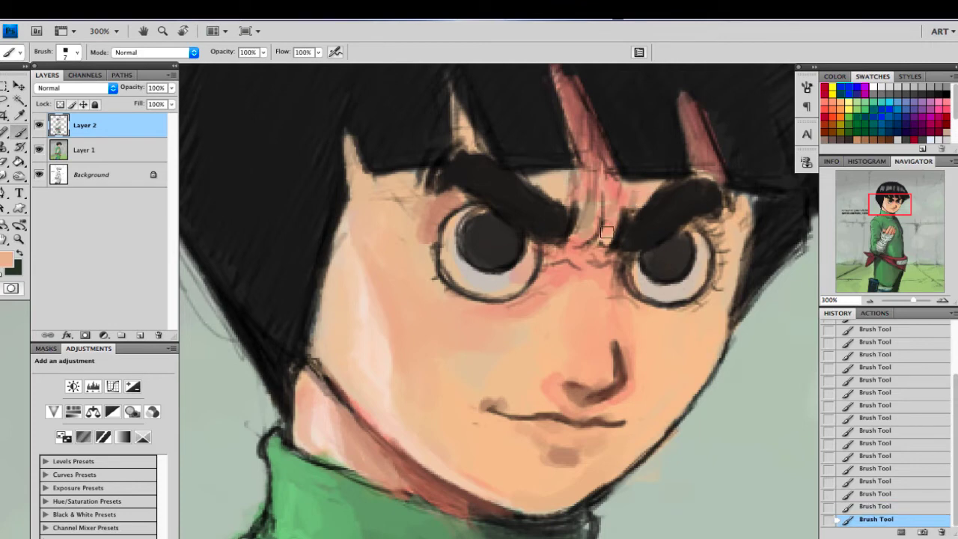
left_click(590, 169, "alt")
left_click_drag(576, 185, 559, 195)
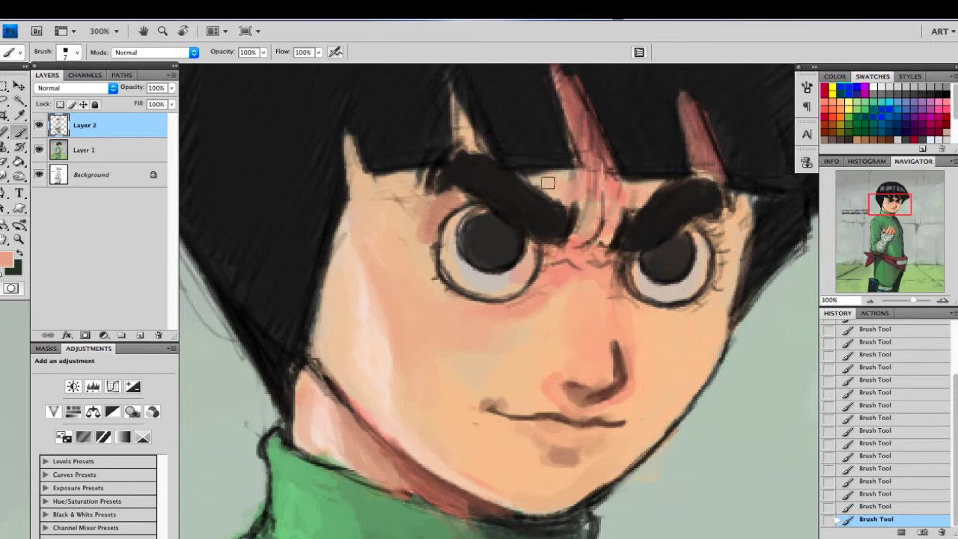
Step: Darken both pupils and reinforce the upper eye outlines with sampled black, reducing the brush to 5 px
left_click(532, 206, "alt")
left_click_drag(680, 238, 682, 265)
left_click_drag(659, 280, 640, 266)
key("bracketleft")
key("bracketleft")
left_click_drag(698, 254, 701, 246)
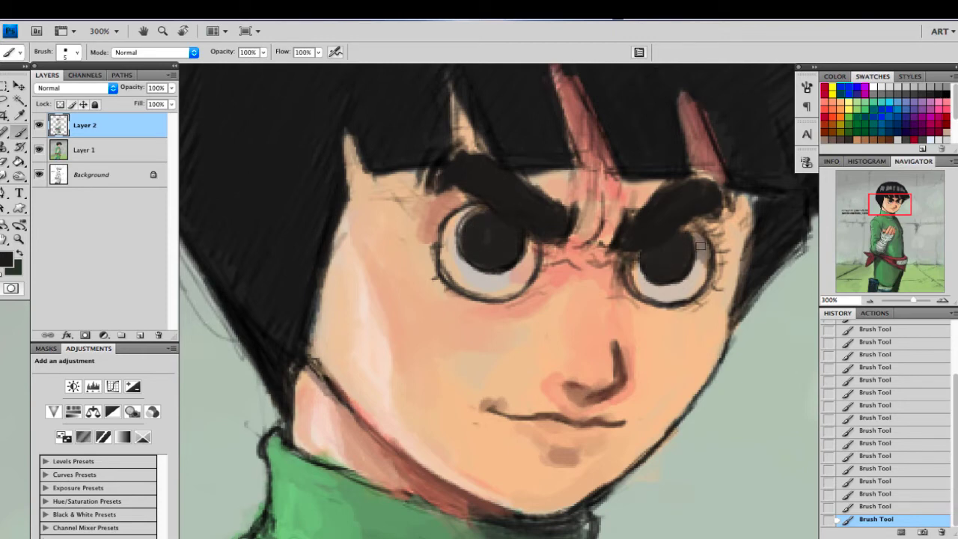
left_click_drag(480, 209, 453, 217)
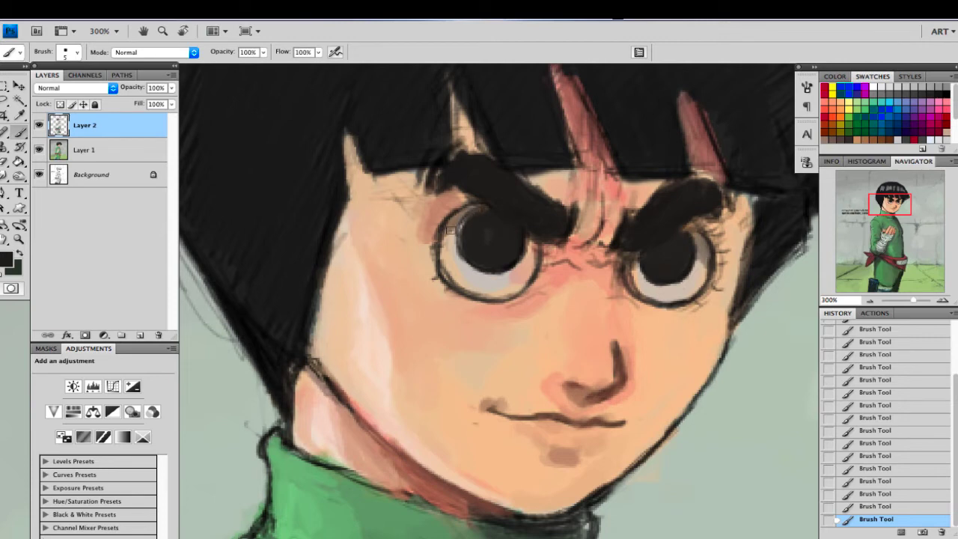
left_click_drag(522, 238, 534, 259)
left_click_drag(453, 217, 446, 245)
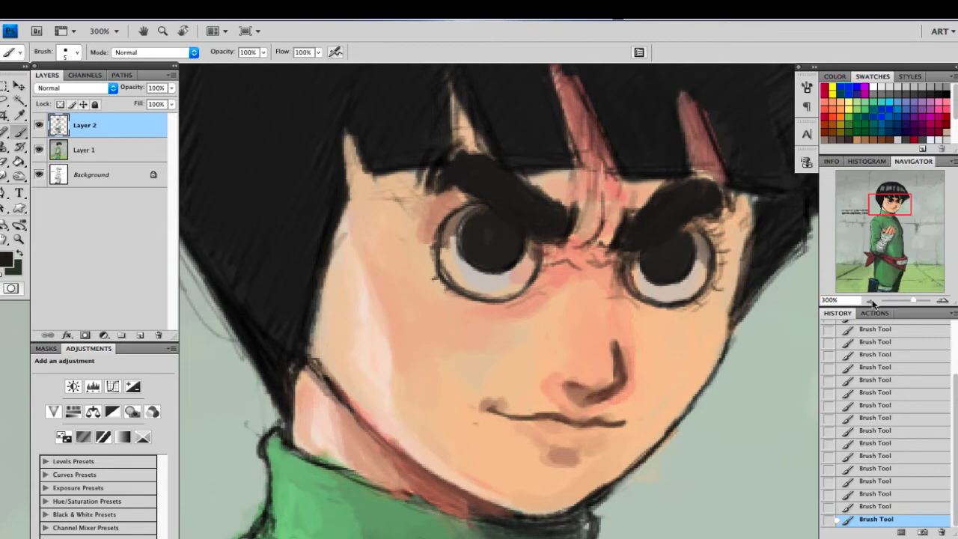
Step: Touch up the pupils and whites of both eyes at 100% zoom with sampled eye tones, resizing the brush
left_click(872, 301)
left_click(872, 301)
left_click_drag(571, 315, 557, 298)
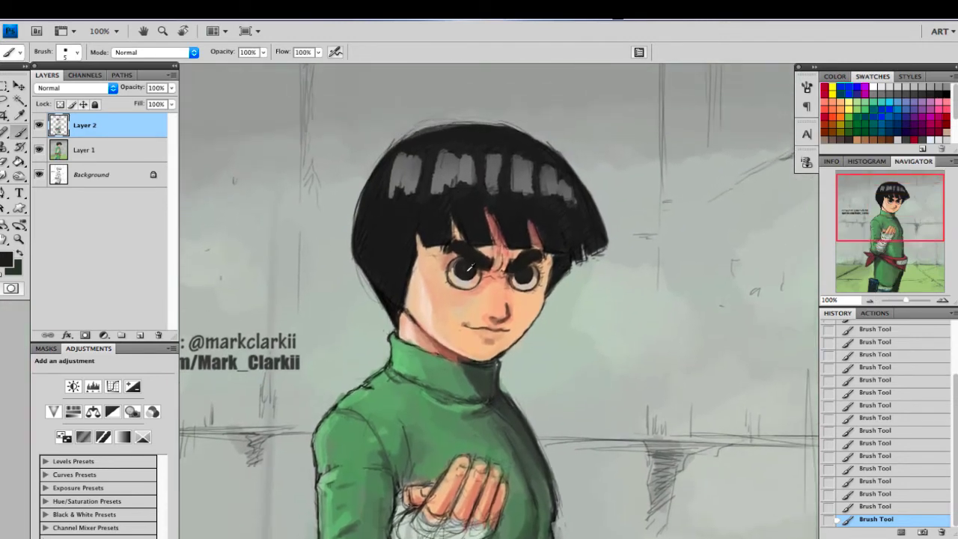
left_click(471, 266, "alt")
left_click(459, 262, "alt")
key("bracketright")
key("bracketright")
key("bracketright")
key("bracketright")
left_click(462, 271, "alt")
key("bracketleft")
key("bracketleft")
key("bracketleft")
left_click(459, 283, "alt")
left_click(525, 274, "alt")
Step: Retouch the red skin strips showing through the fringe with sampled red and skin tones at 10 px
left_click(494, 224, "alt")
key("bracketright")
key("bracketright")
left_click(501, 258, "alt")
mouse_move(490, 220)
left_mouse_down()
mouse_move(501, 251)
mouse_move(538, 244)
left_mouse_up()
left_click(499, 247, "alt")
left_click(534, 231, "alt")
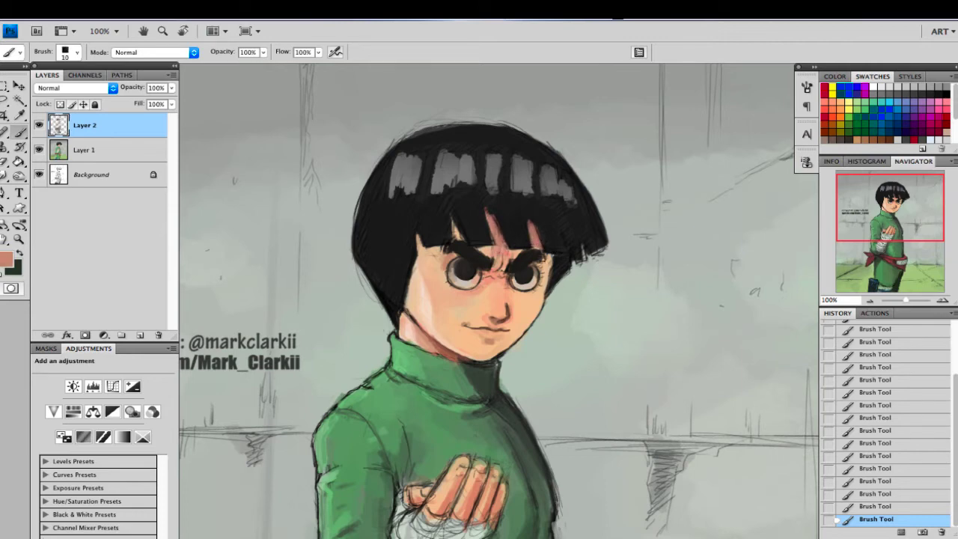
left_click(533, 229, "alt")
Step: Tidy the far side of the face and the far hair tips with sampled skin and black, starting at 8 px
key("bracketleft")
left_click_drag(550, 256, 546, 293)
left_click(559, 280, "alt")
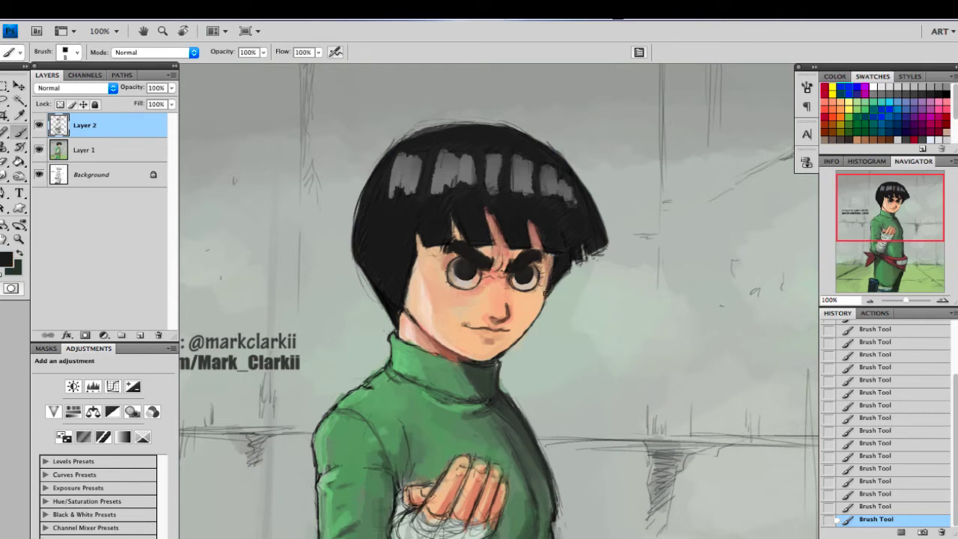
mouse_move(585, 246)
left_mouse_down()
mouse_move(578, 258)
mouse_move(588, 261)
left_mouse_up()
left_click(590, 259, "alt")
key("bracketleft")
key("bracketleft")
key("bracketleft")
key("bracketleft")
left_click(585, 244, "alt")
Step: Reshape the far-side hair highlight with sampled grey and black at 9 px
key("bracketright")
key("bracketright")
key("bracketright")
key("bracketright")
key("bracketright")
left_click(550, 178, "alt")
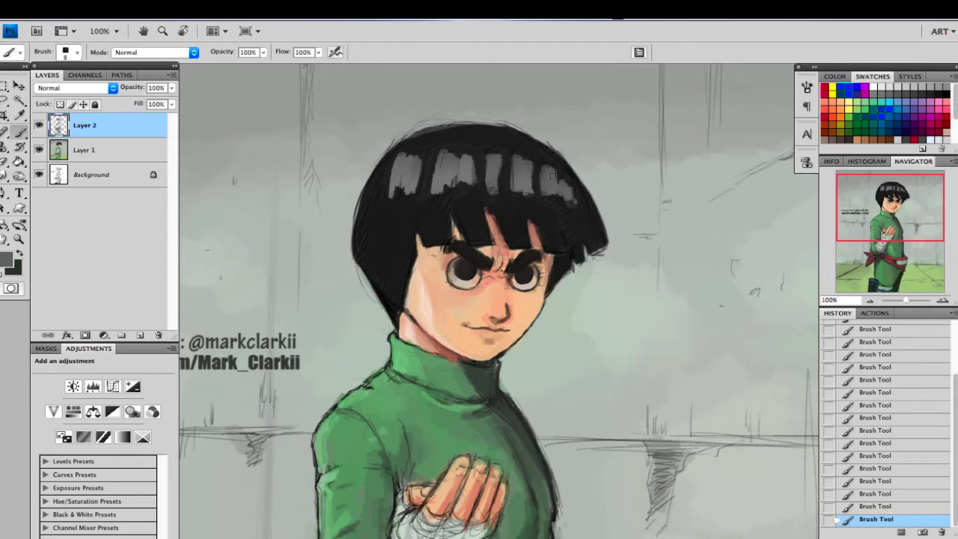
left_click_drag(566, 179, 573, 204)
left_click(535, 197, "alt")
Step: Refine the grey highlight blocks across the top of the hair with sampled grey and black at 9 px
mouse_move(512, 165)
left_mouse_down()
mouse_move(510, 185)
mouse_move(517, 158)
left_mouse_up()
left_click(491, 167, "alt")
left_click(500, 197, "alt")
left_click_drag(500, 190, 472, 184)
left_click(470, 166, "alt")
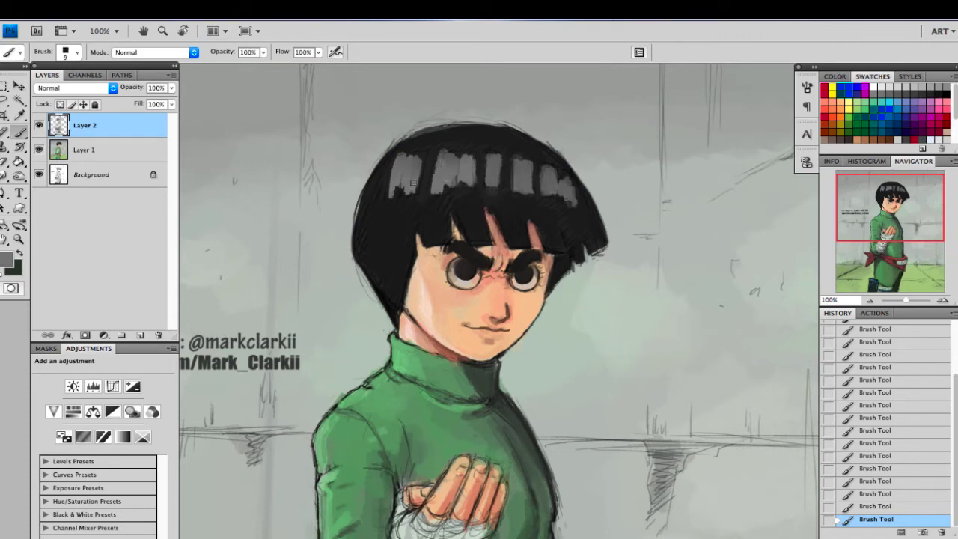
mouse_move(415, 165)
left_mouse_down()
mouse_move(420, 155)
mouse_move(413, 191)
left_mouse_up()
Step: Fill out the near-side edge of the hair from the temple to the nape with sampled black at 25 px
left_click(382, 193, "alt")
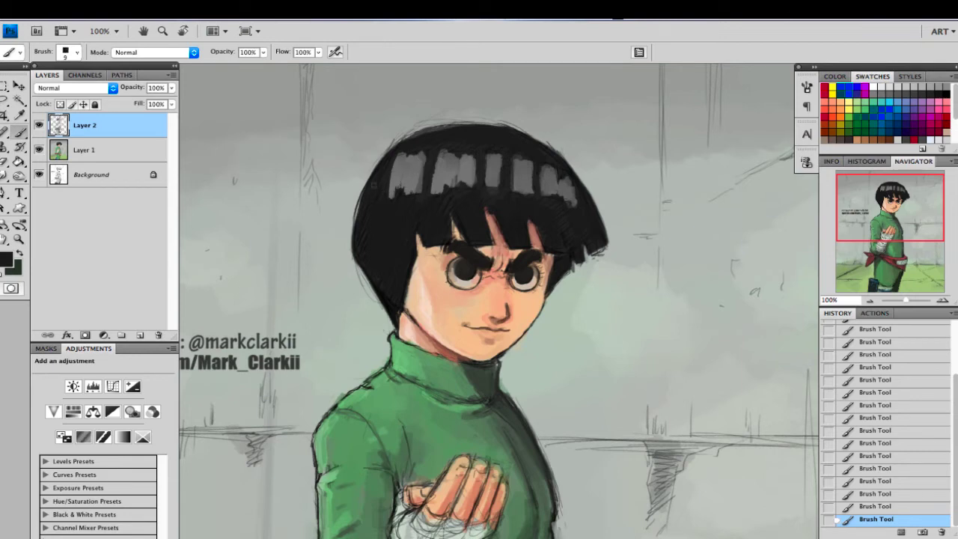
key("bracketright")
key("bracketright")
key("bracketright")
key("bracketright")
left_click(342, 252, "alt")
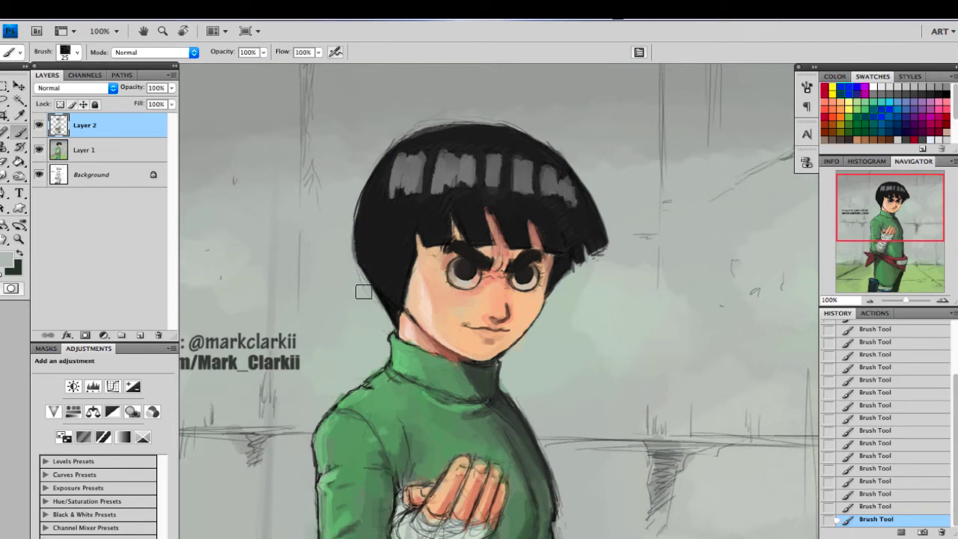
left_click(379, 228, "alt")
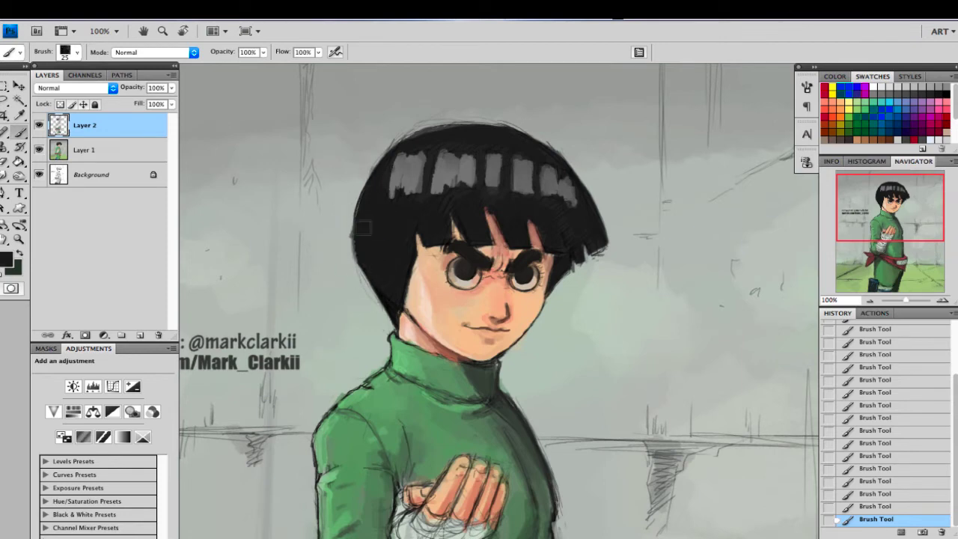
left_click_drag(362, 228, 374, 296)
Step: Ink the near jawline in black at 2 px and sharpen the hair edge beside the cheek with sampled tones
key("bracketleft")
key("bracketleft")
key("bracketleft")
key("bracketleft")
key("bracketleft")
key("bracketleft")
key("bracketleft")
key("bracketleft")
key("bracketleft")
key("bracketleft")
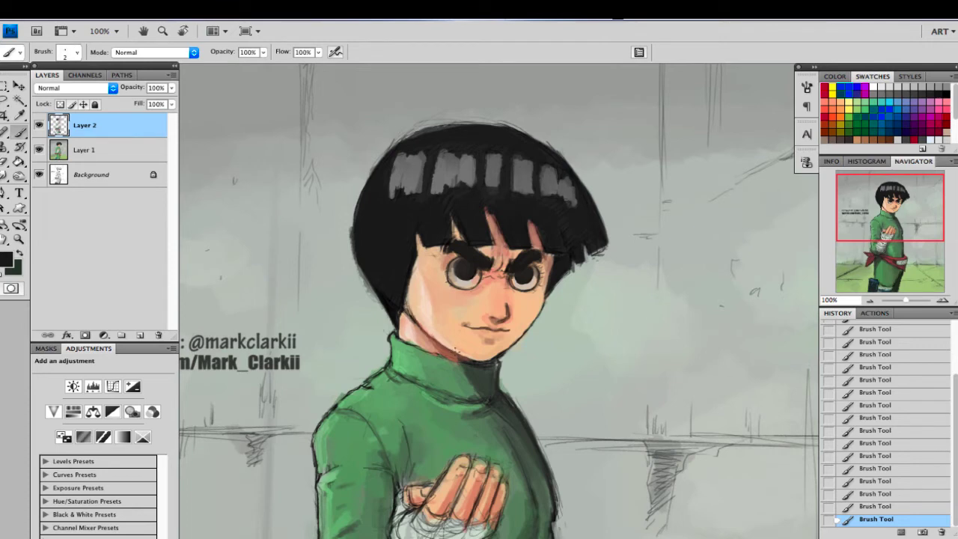
left_click_drag(411, 320, 443, 349)
left_click(412, 317, "alt")
left_click(404, 301, "alt")
key("bracketright")
left_click_drag(406, 302, 413, 265)
Step: Touch up the near cheek along the jaw with sampled light skin tones, starting at 7 px
left_click(415, 317, "alt")
left_click(427, 307, "alt")
key("bracketright")
key("bracketright")
key("bracketright")
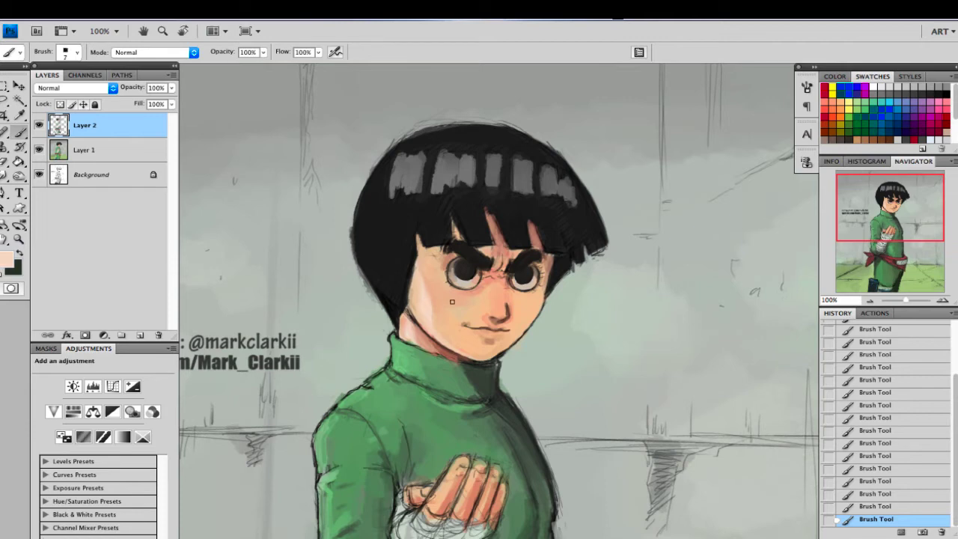
left_click(428, 318, "alt")
key("bracketleft")
Step: Blend the skin around the nose and under the near eye with sampled skin tones, enlarging the brush to 25 px
left_click(510, 312, "alt")
key("bracketright")
key("bracketright")
key("bracketright")
key("bracketright")
left_click(481, 289, "alt")
key("bracketright")
key("bracketright")
key("bracketright")
key("bracketright")
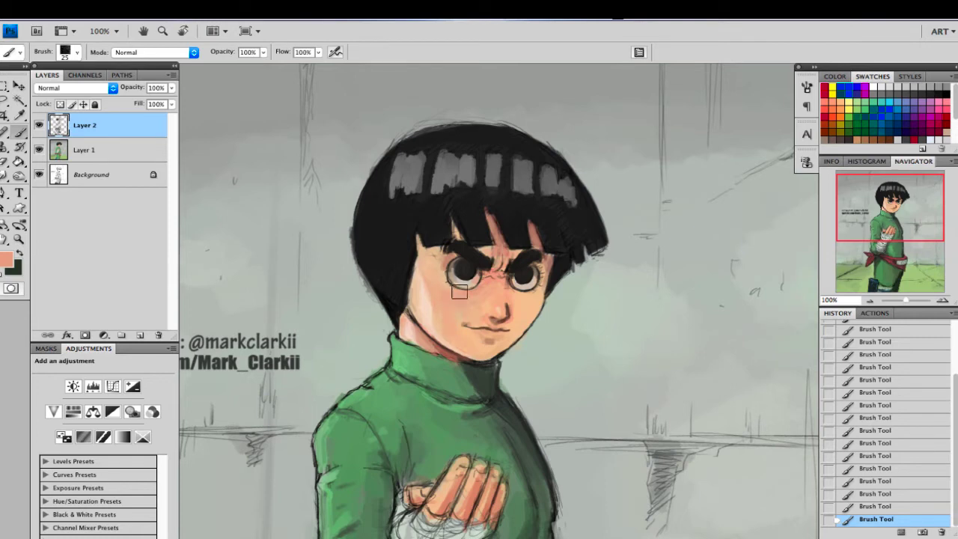
Step: Define the collar's upper edge beneath the jaw with sampled neck shadow and dark green at 4 px
left_click(444, 351, "alt")
key("bracketleft")
key("bracketleft")
key("bracketleft")
key("bracketleft")
key("bracketleft")
left_click(483, 368, "alt")
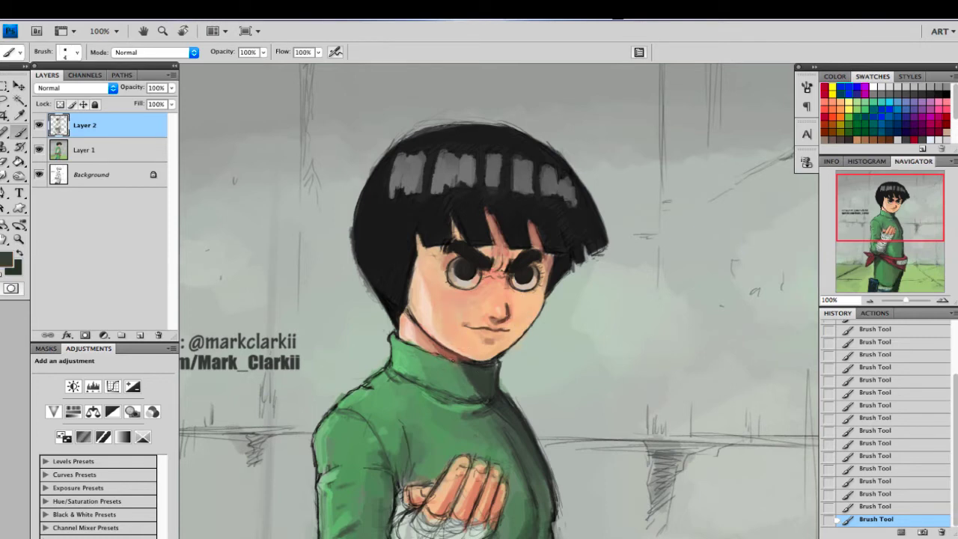
left_click_drag(451, 359, 444, 357)
Step: Clean up the far-side fringe and hair highlight with sampled black and grey, enlarging the brush
left_click(576, 236, "alt")
left_click(557, 181, "alt")
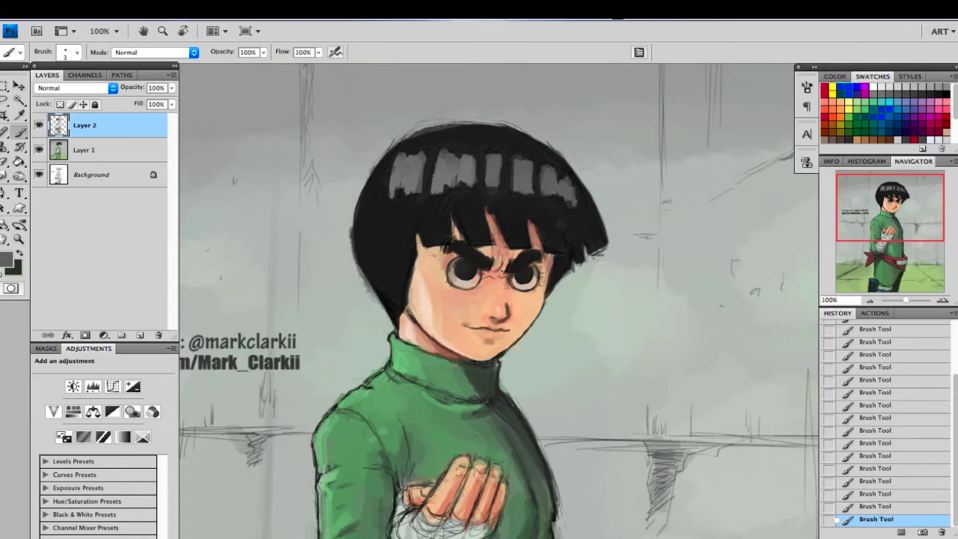
left_click(571, 233, "alt")
key("bracketright")
key("bracketright")
key("bracketright")
key("bracketright")
key("bracketright")
key("bracketright")
key("bracketright")
key("bracketright")
Step: Blend the shading on the turtleneck collar with greens sampled from its shadow and folds
left_click(486, 366, "alt")
mouse_move(420, 355)
left_mouse_down()
mouse_move(475, 381)
mouse_move(478, 398)
mouse_move(431, 380)
mouse_move(456, 391)
mouse_move(437, 391)
mouse_move(473, 397)
mouse_move(436, 399)
left_mouse_up()
left_click(432, 381, "alt")
left_click(468, 402, "alt")
Step: Smooth the near shoulder and collar edge with sampled light green, starting at 8 px
key("]")
key("]")
key("]")
left_click(356, 402, "alt")
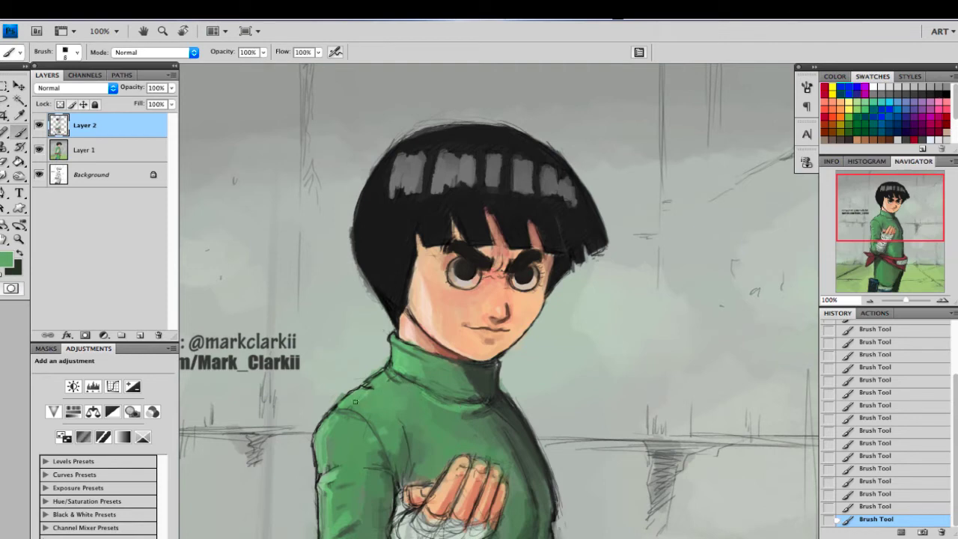
key("bracketright")
key("bracketright")
left_click(405, 342, "alt")
Step: Ink the near shoulder line with sampled black at 3 px and tidy its outer edge with sampled background grey
left_click(558, 238, "alt")
key("bracketleft")
key("bracketleft")
key("bracketleft")
key("bracketleft")
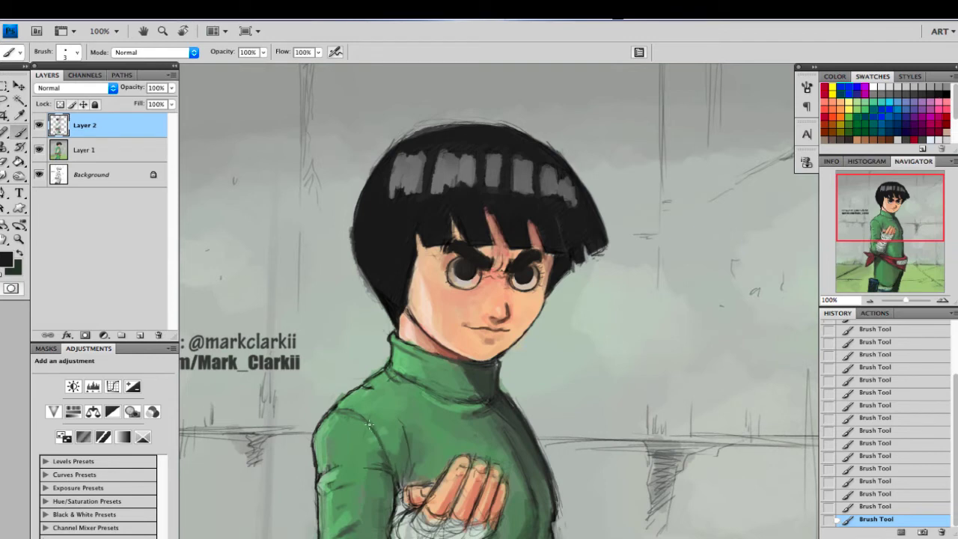
left_click(356, 395, "alt")
left_click(353, 378, "alt")
left_click_drag(343, 474, 385, 350)
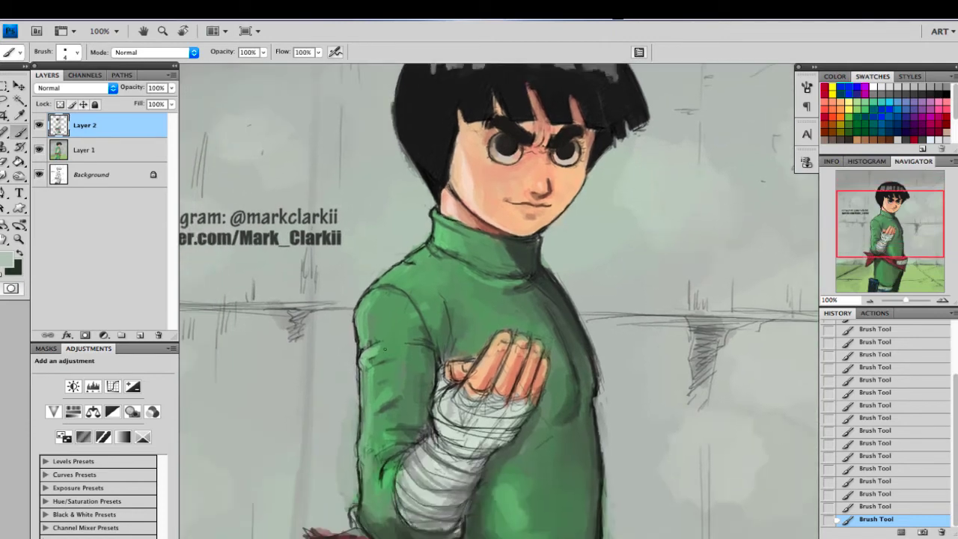
Step: Repaint the upper sleeve below the shoulder with sampled greens, enlarging the brush to 25 px
left_click(367, 315, "alt")
left_click(428, 331, "alt")
key("bracketright")
key("bracketright")
key("bracketright")
left_click_drag(372, 304, 370, 330)
left_click(371, 310, "alt")
key("bracketright")
key("bracketright")
key("bracketright")
key("bracketright")
key("bracketright")
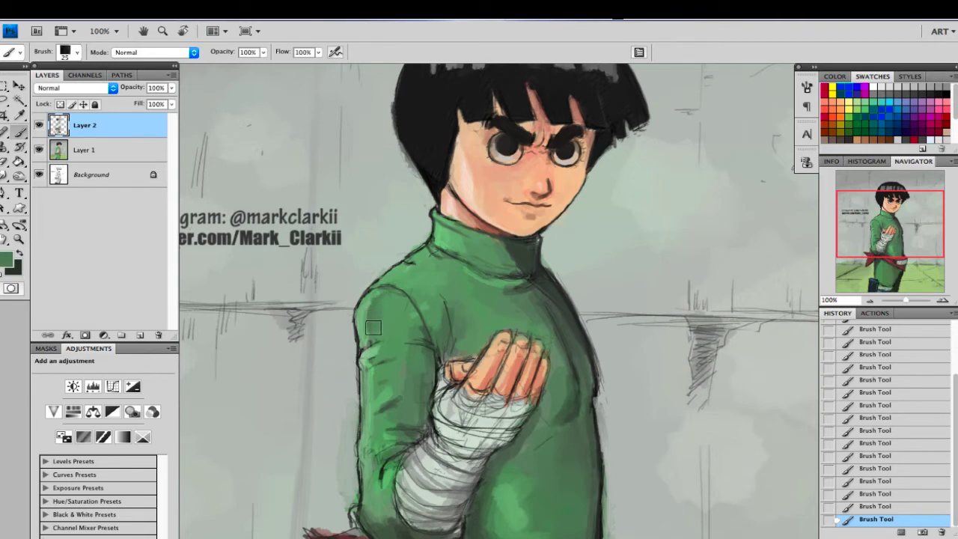
Step: Lighten the outer edge and folds of the upper sleeve with sampled light greens at 8 px
left_click(395, 299, "alt")
left_click(361, 313, "alt")
key("bracketleft")
key("bracketleft")
key("bracketleft")
key("bracketleft")
key("bracketleft")
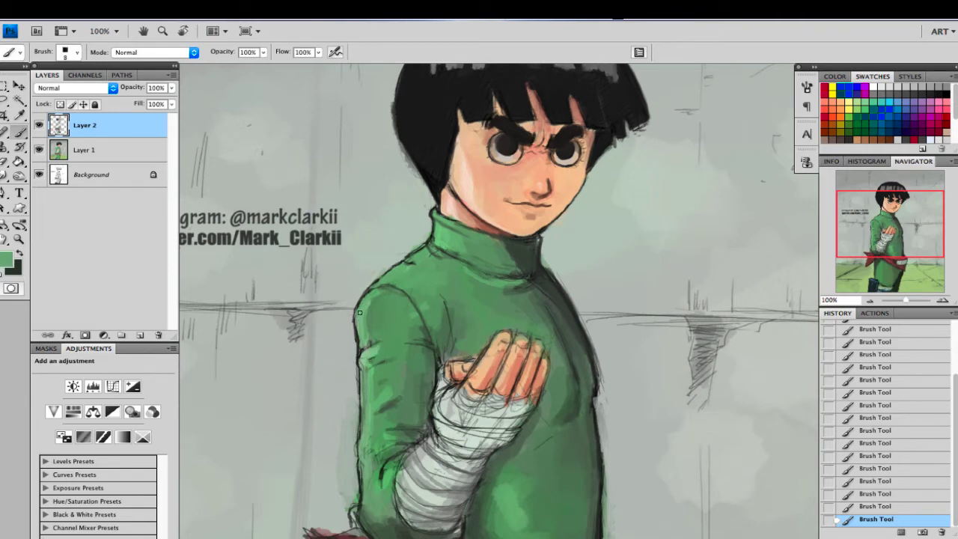
left_click(363, 353, "alt")
left_click(388, 351, "alt")
left_click(368, 376, "alt")
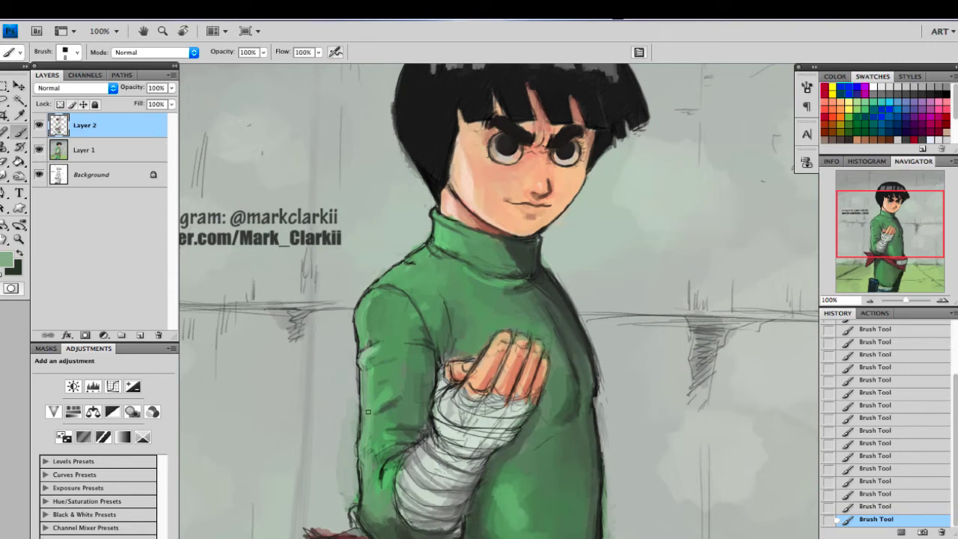
Step: Rework the lower sleeve folds above the elbow with sampled dark green at 6 px and light green at 5 px
left_click(388, 467, "alt")
key("bracketleft")
key("bracketleft")
left_click_drag(367, 458, 369, 454)
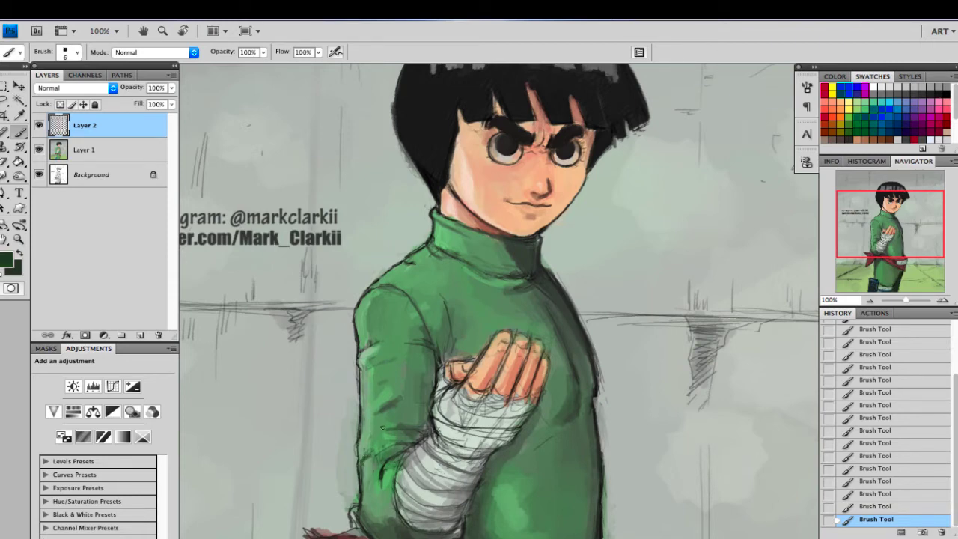
key("bracketleft")
left_click(361, 441, "alt")
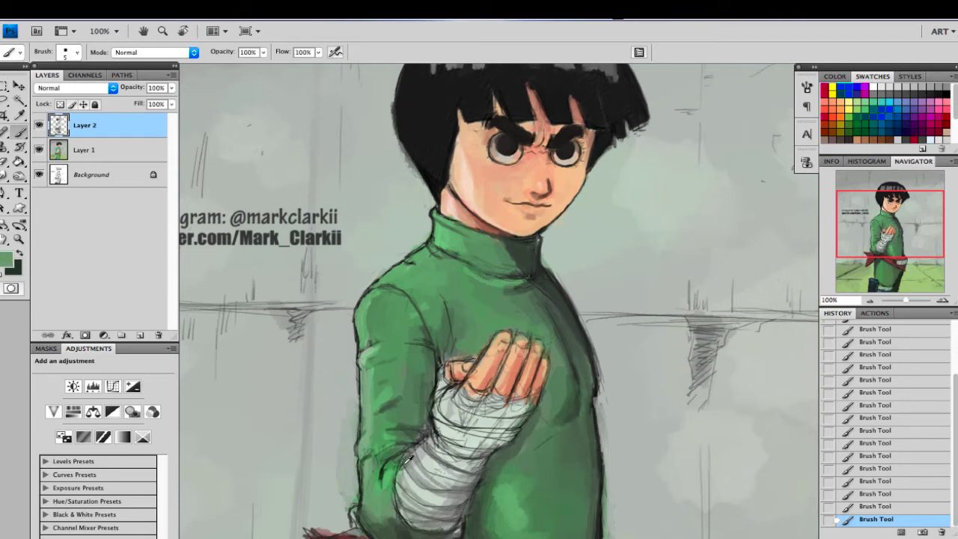
Step: Darken the sleeve crease beside the bandages with sampled dark green and black, comparing the last strokes through undo and redo
left_click(384, 472, "alt")
left_click(599, 120, "alt")
key("ctrl+alt+z")
key("ctrl+alt+z")
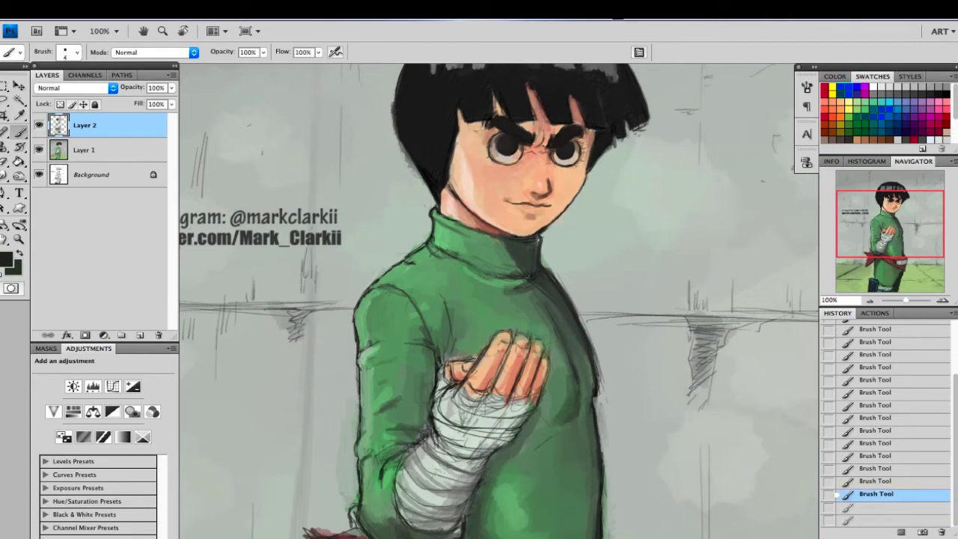
key("ctrl+shift+z")
key("ctrl+shift+z")
key("ctrl+z")
key("ctrl+z")
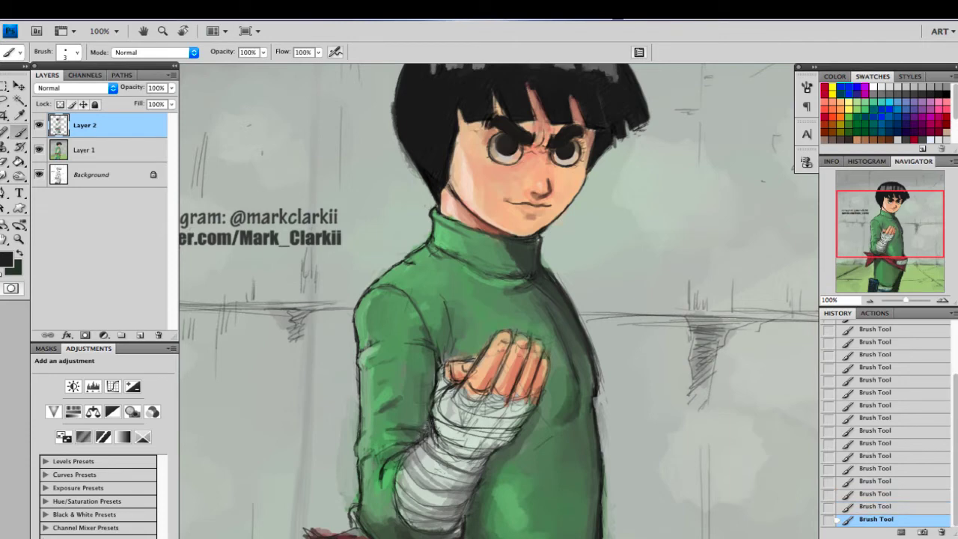
Step: Ink the wrap lines on the forearm bandages in black, adjusting the fine brush size
key("bracketright")
key("bracketright")
key("bracketright")
key("bracketright")
key("bracketleft")
key("bracketleft")
key("bracketright")
key("bracketright")
left_click_drag(440, 434, 460, 458)
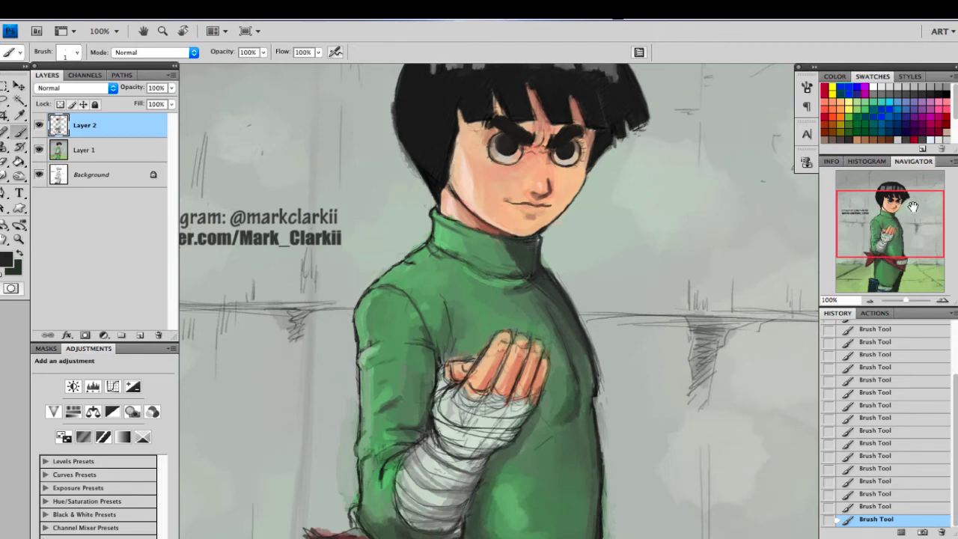
Step: Outline the elbow side of the bandages in black at 3 px and retouch the wraps with sampled grey at 7 px
scroll(791, 273, "down", 5)
left_click_drag(454, 336, 450, 367)
left_click_drag(457, 379, 466, 386)
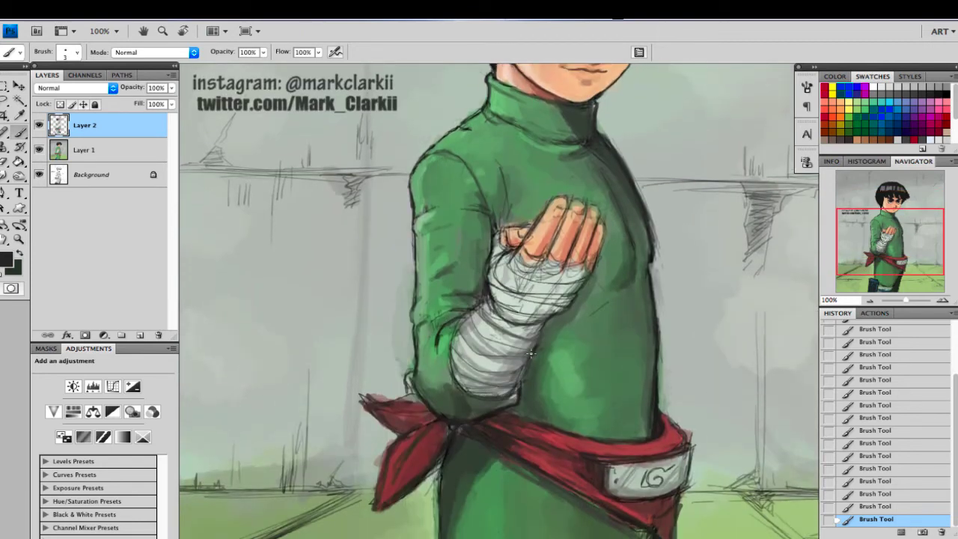
left_click(481, 371, "alt")
key("bracketright")
key("bracketright")
key("bracketright")
key("bracketright")
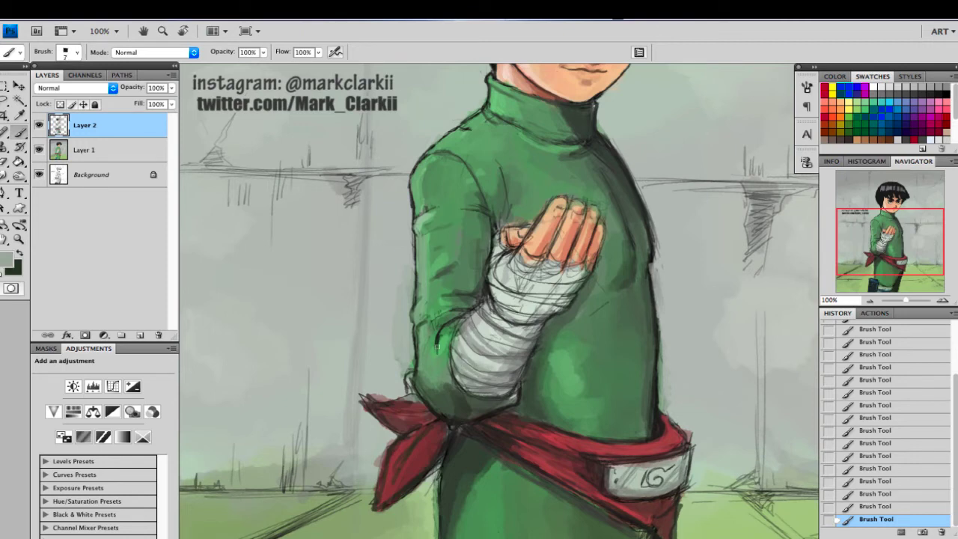
Step: Repaint the sleeve around the inner elbow crease with sampled dark and mid greens, enlarging the brush to 10 px
left_click(441, 343, "alt")
mouse_move(453, 326)
left_mouse_down()
mouse_move(448, 336)
mouse_move(451, 312)
left_mouse_up()
left_click(440, 317, "alt")
left_click(432, 324, "alt")
key("bracketright")
key("bracketright")
key("bracketright")
left_click_drag(428, 336, 426, 361)
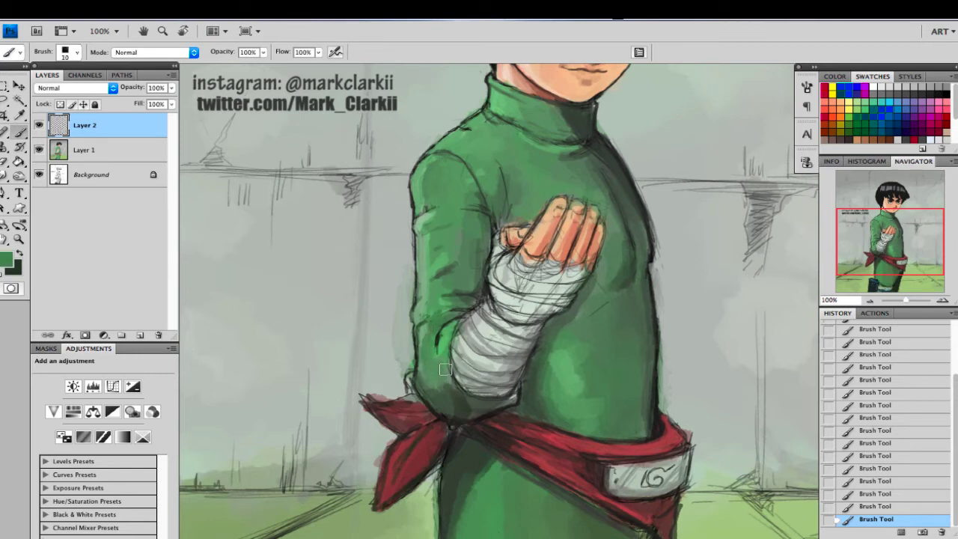
Step: Shade the underside of the elbow with sampled dark green at 20 px and brighten its edge with light green at 6 px
left_click(451, 400, "alt")
key("bracketright")
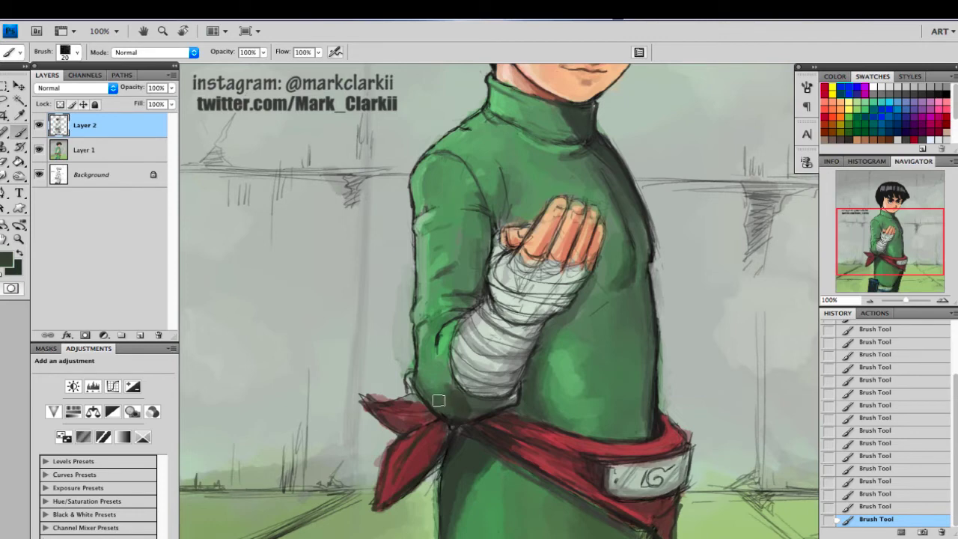
left_click(446, 352, "alt")
key("bracketleft")
key("bracketleft")
key("bracketleft")
key("bracketleft")
key("bracketleft")
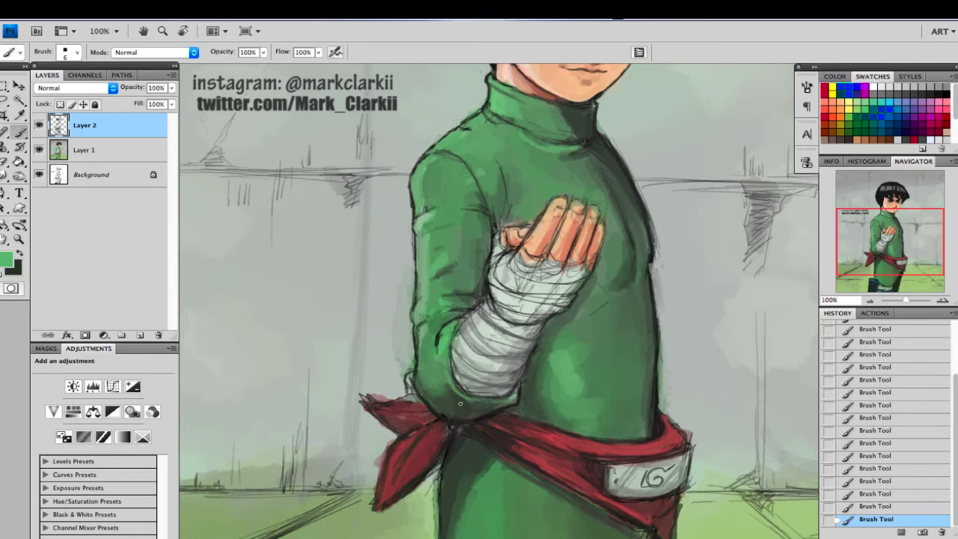
left_click(492, 400, "alt")
mouse_move(421, 387)
left_mouse_down()
mouse_move(420, 352)
mouse_move(437, 335)
left_mouse_up()
left_click(548, 364, "alt")
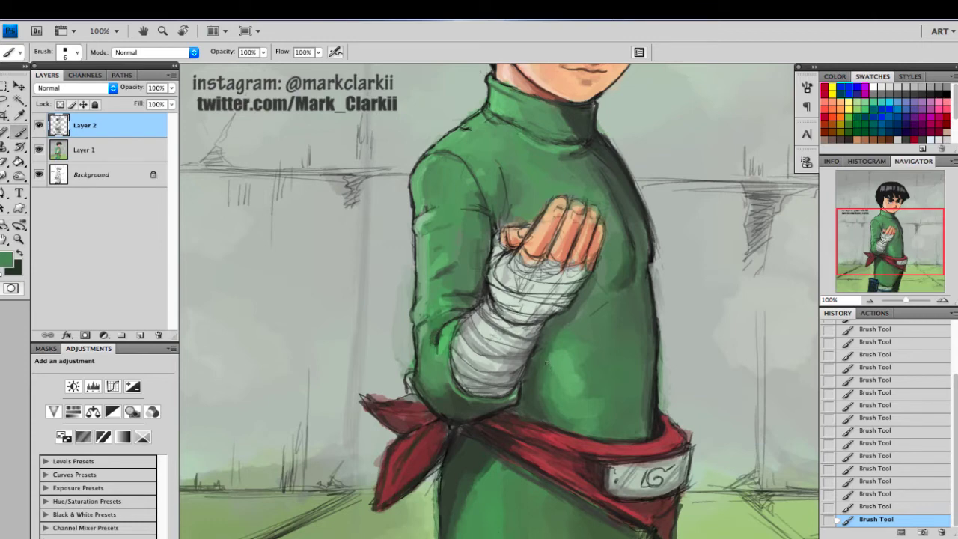
Step: Retouch the thumb, fingers and surrounding suit edge of the raised fist with sampled skin and green tones at 8 px
left_click(501, 232, "alt")
left_click(519, 227, "alt")
left_click(514, 239, "alt")
left_click(575, 210, "alt")
left_click(585, 234, "alt")
left_click(592, 232, "alt")
left_click(588, 266, "alt")
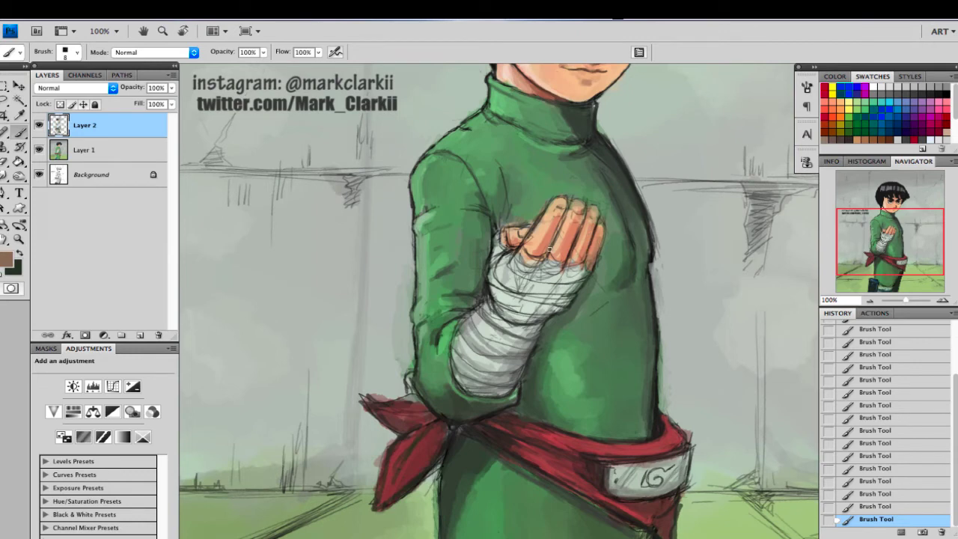
key("x")
Step: Clean up the outer edge of the hair beside the cheek with sampled background grey at 10 px
left_click_drag(897, 232, 897, 217)
left_click(499, 130, "alt")
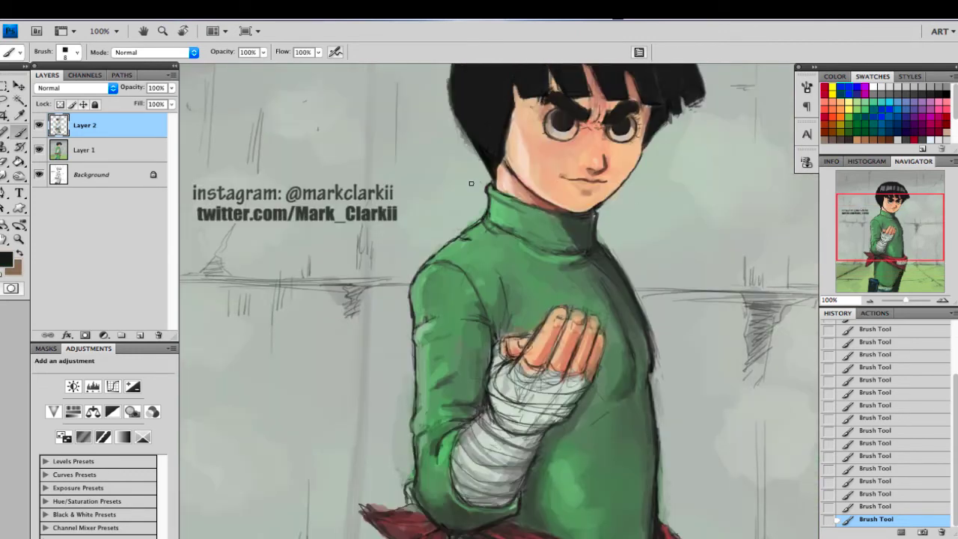
left_click(451, 140, "alt")
key("]")
key("]")
left_click_drag(445, 76, 464, 140)
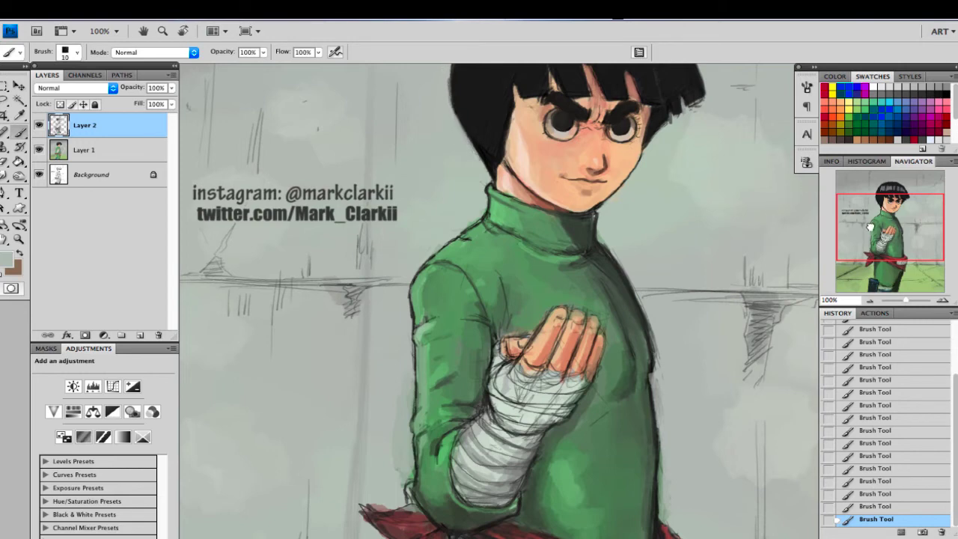
Step: Ink the bandage edge and wrap lines below the fingers with black sampled from the hair, using a fine brush
left_click_drag(871, 227, 870, 236)
key("bracketleft")
key("bracketleft")
key("bracketleft")
key("bracketleft")
key("bracketleft")
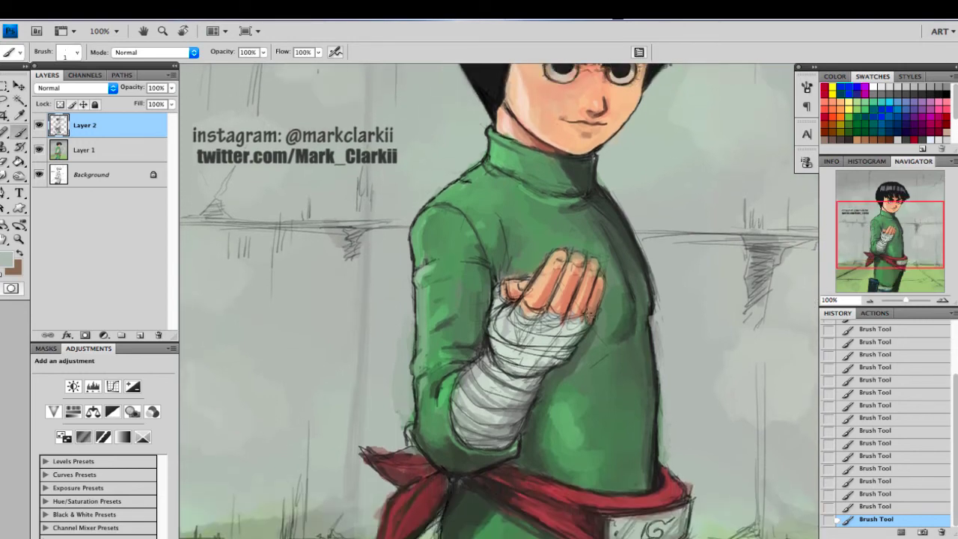
left_click(503, 88, "alt")
mouse_move(585, 311)
left_mouse_down()
mouse_move(597, 315)
mouse_move(572, 328)
mouse_move(568, 316)
mouse_move(573, 329)
mouse_move(544, 310)
mouse_move(565, 317)
mouse_move(550, 328)
mouse_move(538, 313)
mouse_move(539, 321)
mouse_move(514, 325)
left_mouse_up()
mouse_move(538, 319)
left_mouse_down()
mouse_move(516, 329)
mouse_move(535, 320)
left_mouse_up()
key("x")
left_click_drag(545, 324, 535, 333)
left_click(540, 328, "alt")
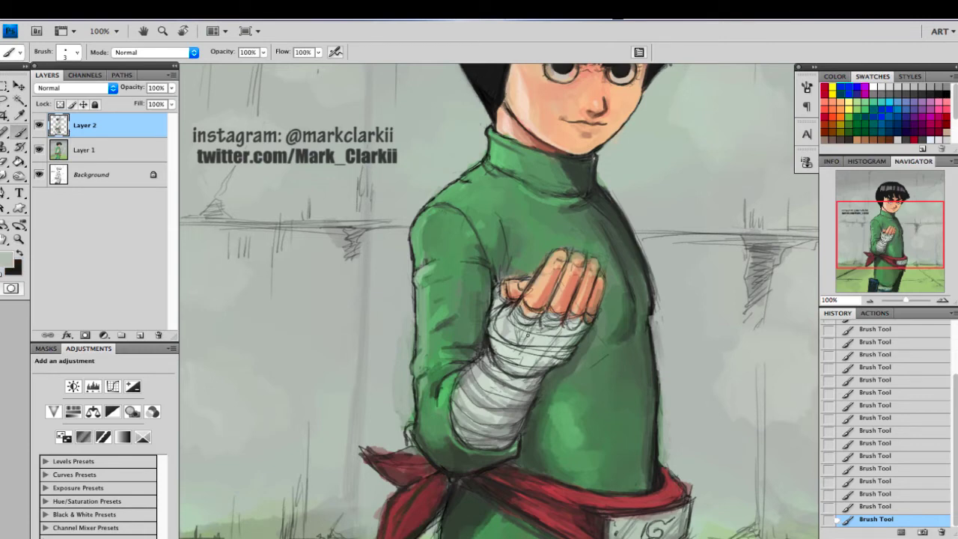
Step: Repaint the wraps at the wrist and mid-forearm with sampled light grey, adjusting the brush from 5 to 4 px
key("bracketright")
key("bracketright")
key("bracketright")
key("bracketright")
key("bracketright")
key("bracketright")
key("bracketright")
key("bracketleft")
key("bracketleft")
key("bracketleft")
key("bracketleft")
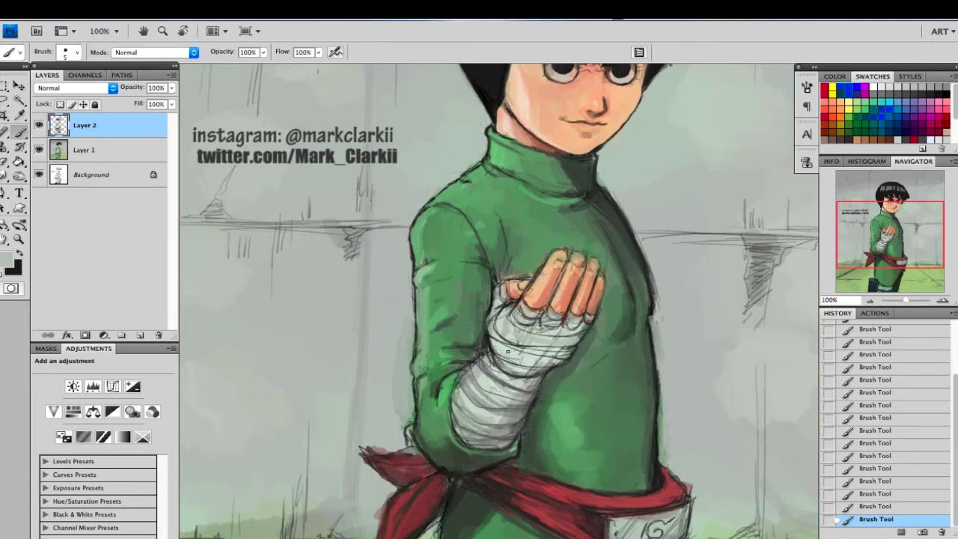
left_click(531, 355, "alt")
mouse_move(530, 365)
left_mouse_down()
mouse_move(513, 373)
mouse_move(510, 364)
left_mouse_up()
left_click(574, 340, "alt")
left_click(574, 339, "alt")
key("bracketleft")
key("bracketleft")
key("bracketleft")
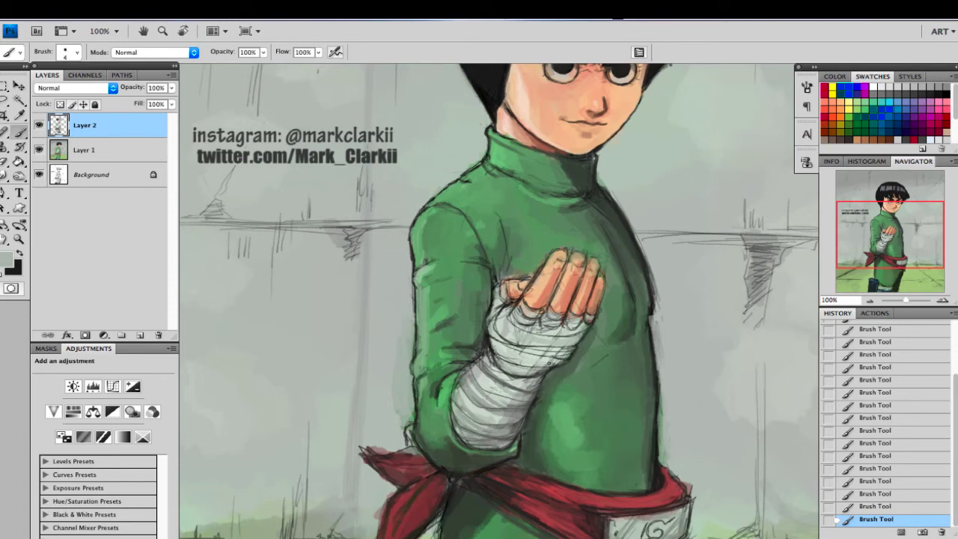
Step: Ink the wrap lines along the forearm and wrist bandages in near-black 1a1919 at 3 px
left_click(498, 347, "alt")
key("bracketleft")
key("bracketleft")
left_click(494, 89, "alt")
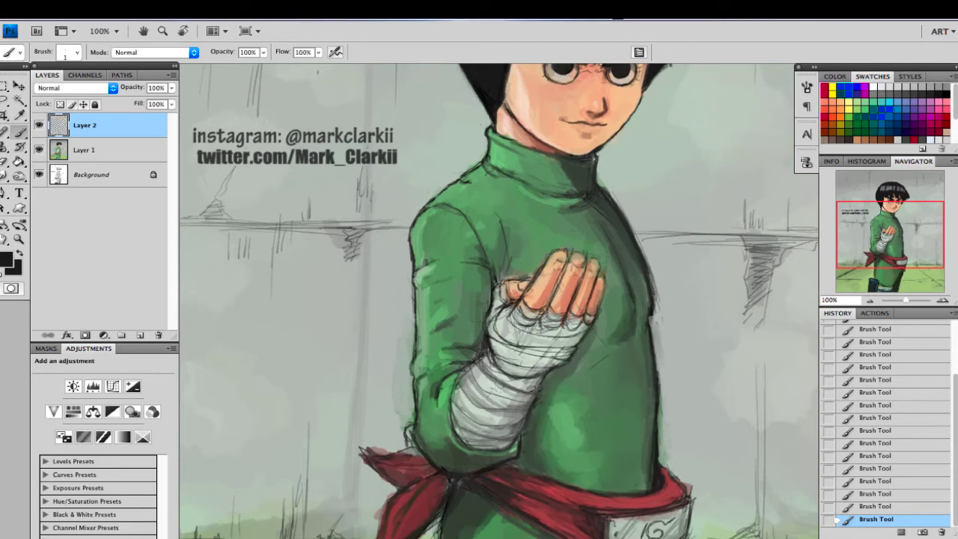
left_click(7, 261)
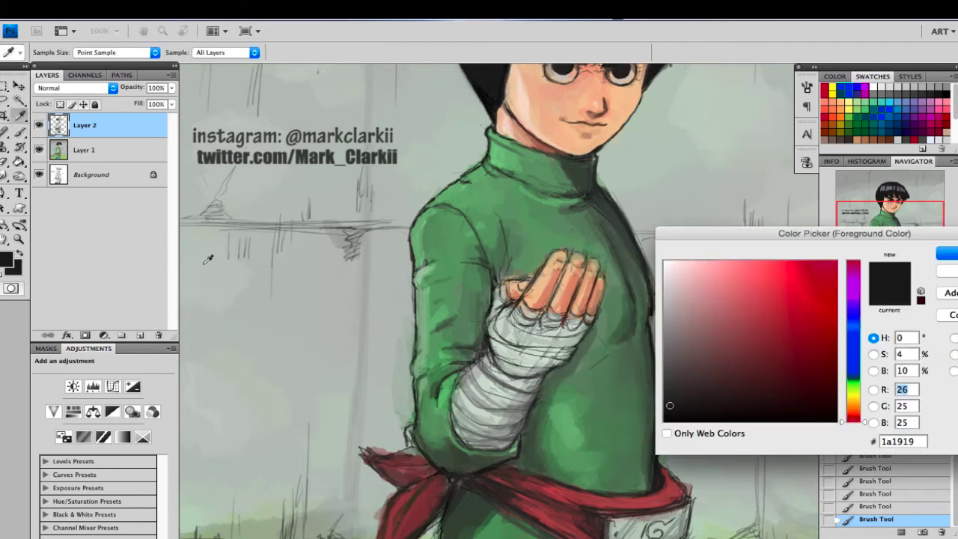
left_click(940, 258)
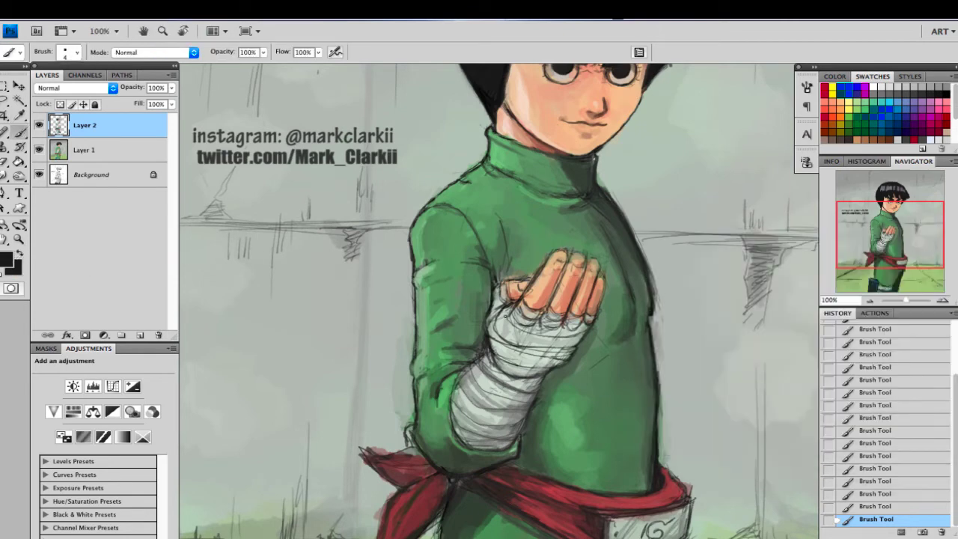
key("bracketleft")
mouse_move(459, 388)
left_mouse_down()
mouse_move(494, 410)
mouse_move(524, 413)
left_mouse_up()
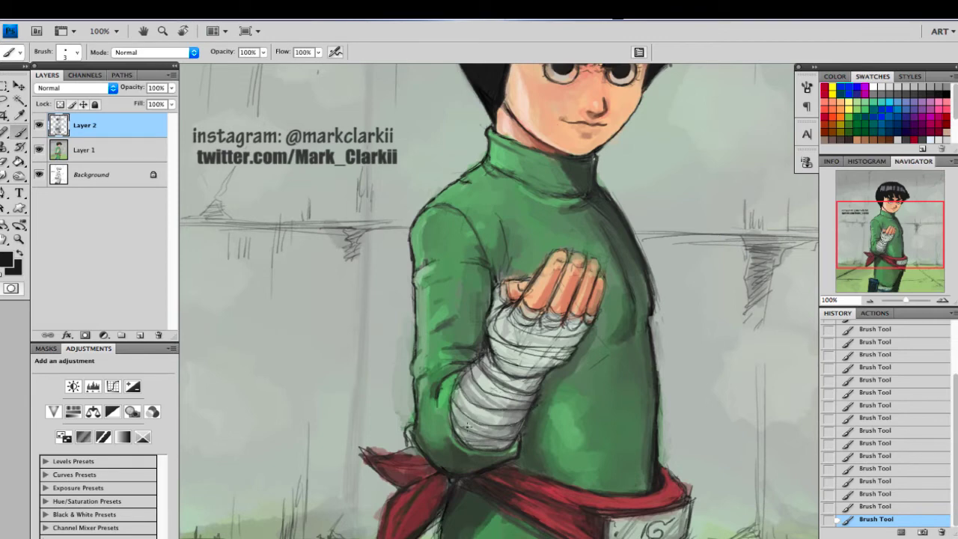
left_click_drag(450, 409, 488, 438)
mouse_move(560, 346)
left_mouse_down()
mouse_move(540, 348)
mouse_move(575, 335)
left_mouse_up()
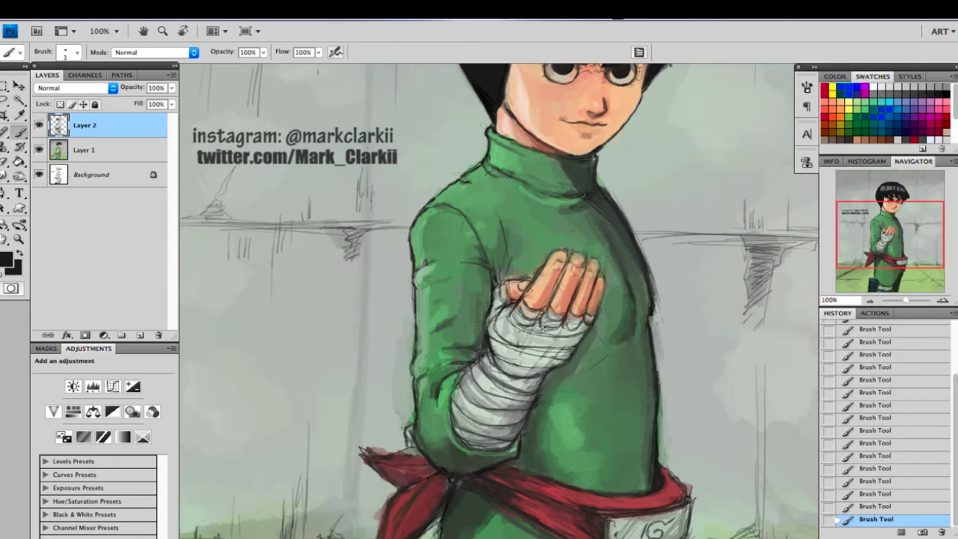
left_click_drag(557, 332, 537, 335)
left_click(570, 342, "alt")
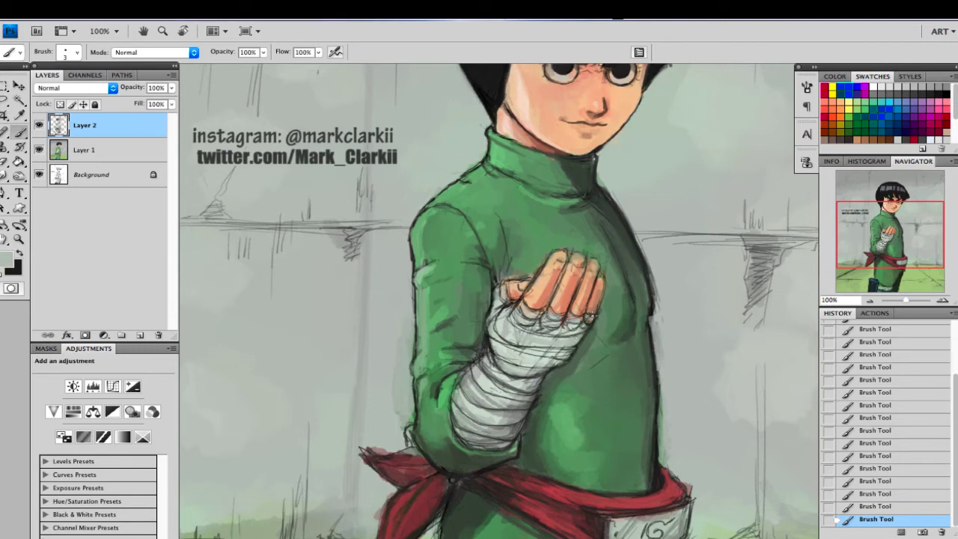
Step: Repaint the fingertips and upper finger segments with sampled light skin tones, varying the fine brush size
left_click(573, 262, "alt")
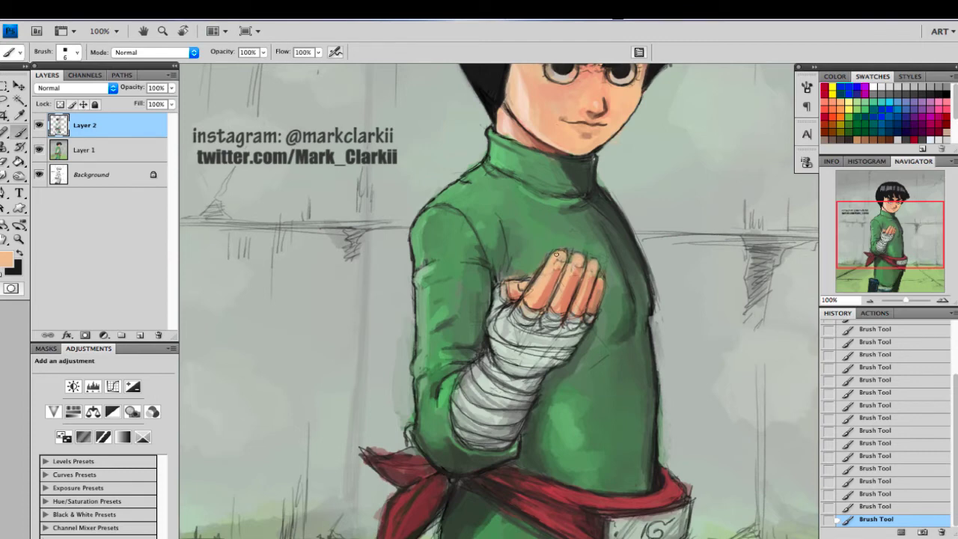
key("bracketleft")
key("bracketleft")
key("bracketleft")
key("bracketleft")
left_click(558, 268, "alt")
left_click(594, 117, "alt")
key("bracketright")
key("bracketright")
left_click(591, 262, "alt")
left_click_drag(602, 283, 601, 276)
left_click(581, 264, "alt")
left_click(581, 261, "alt")
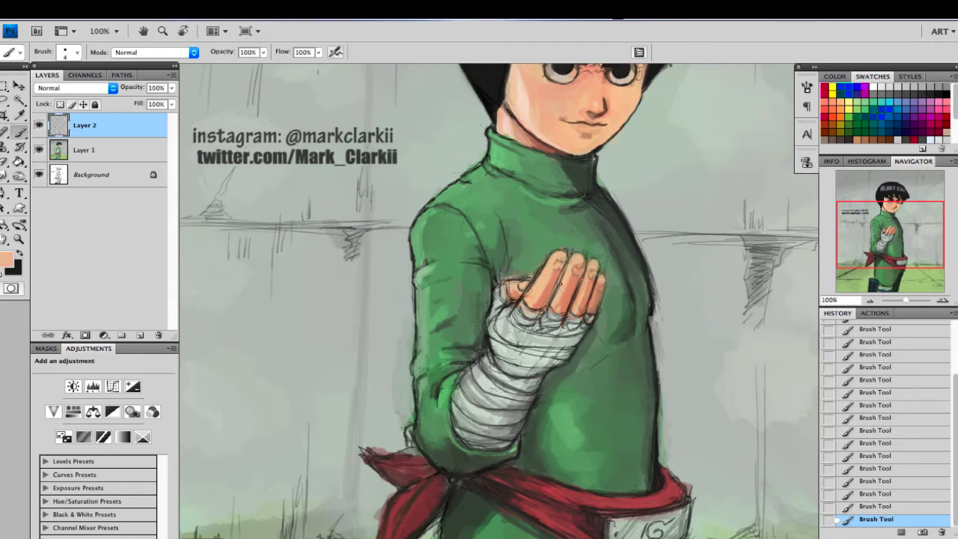
Step: Rework the shading between the fingers with sampled orange and dark brown at 4 px, undoing stray strokes
left_click(566, 269, "alt")
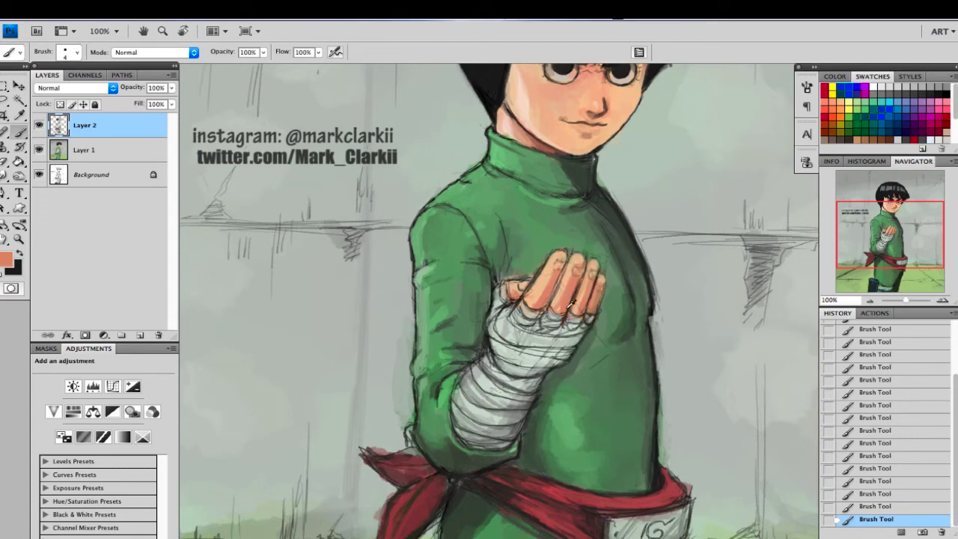
key("ctrl+z")
left_click(574, 304, "alt")
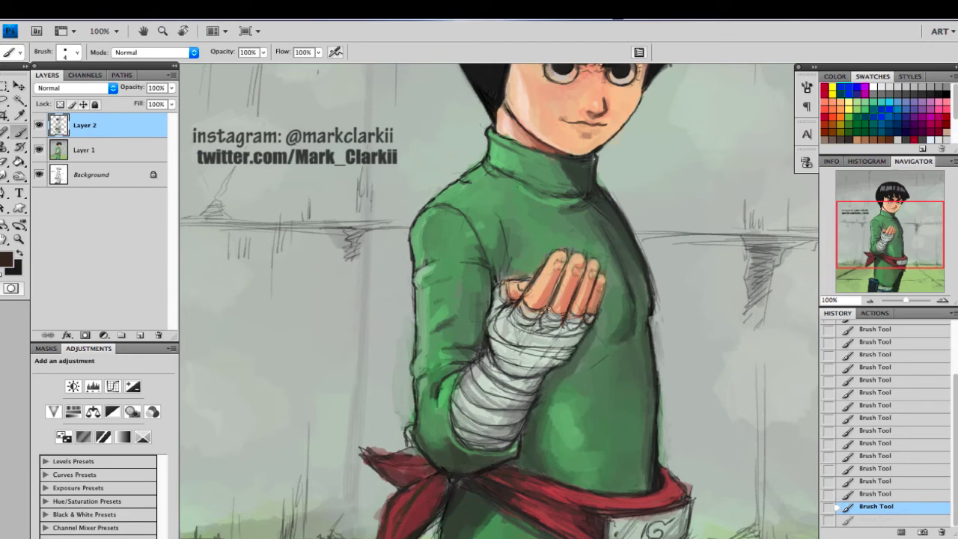
left_click_drag(549, 309, 550, 306)
key("ctrl+z")
mouse_move(564, 269)
left_mouse_down()
mouse_move(544, 317)
mouse_move(564, 272)
left_mouse_up()
left_click(554, 284, "alt")
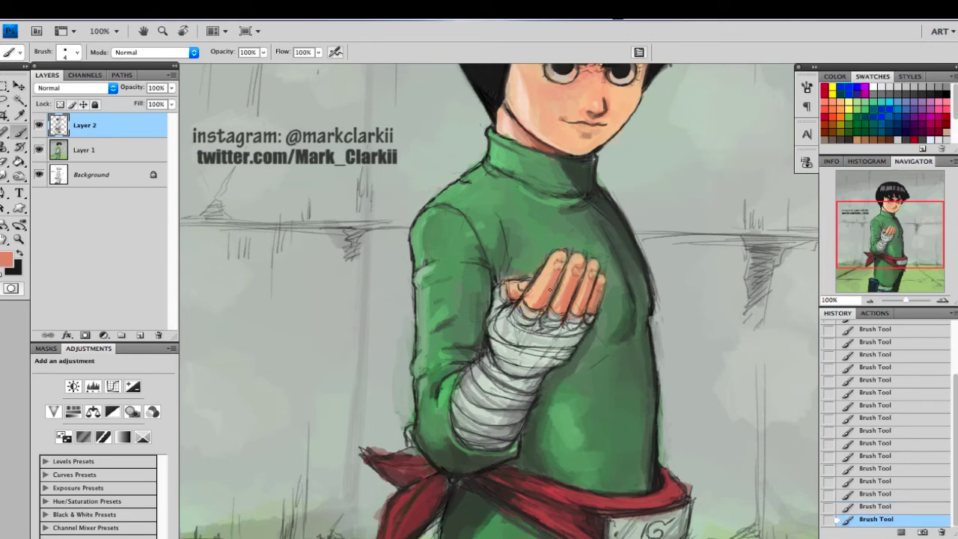
Step: Blend the shading on the index finger with sampled orange and tan skin tones at 8 px
key("bracketright")
key("bracketright")
key("bracketright")
key("bracketright")
key("bracketright")
key("bracketleft")
left_click(554, 267, "alt")
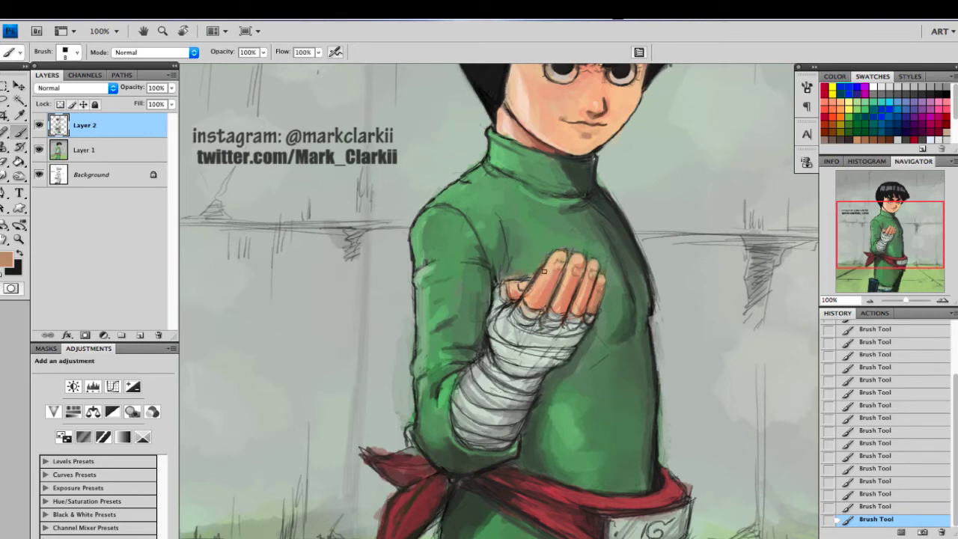
Step: Highlight the outer edge of the index finger in pale peach f6e7d5 with a smaller brush
key("bracketleft")
key("bracketleft")
key("bracketleft")
left_click(8, 259)
left_click_drag(720, 288, 689, 266)
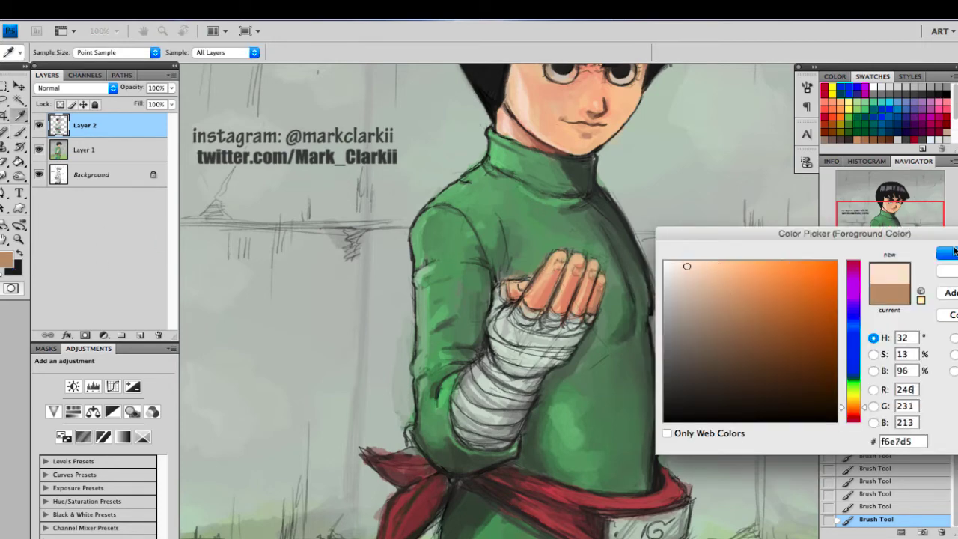
key("Return")
left_click_drag(544, 269, 531, 296)
key("bracketright")
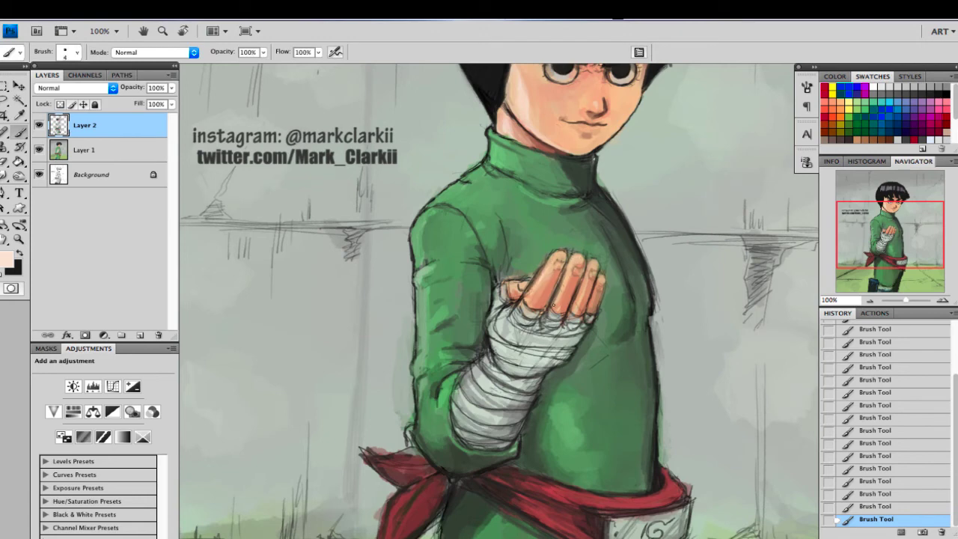
Step: Blend the lower finger segments with sampled orange and light skin tones, enlarging the brush to 10 px
left_click(530, 265, "alt")
left_click(528, 271, "alt")
left_click(583, 304, "alt")
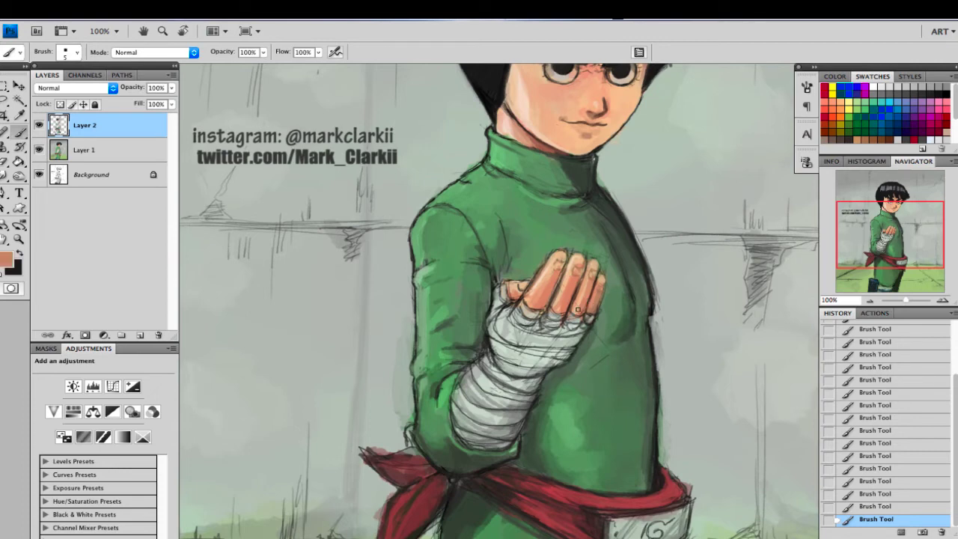
left_click(594, 266, "alt")
key("bracketright")
key("bracketright")
left_click_drag(583, 292, 580, 309)
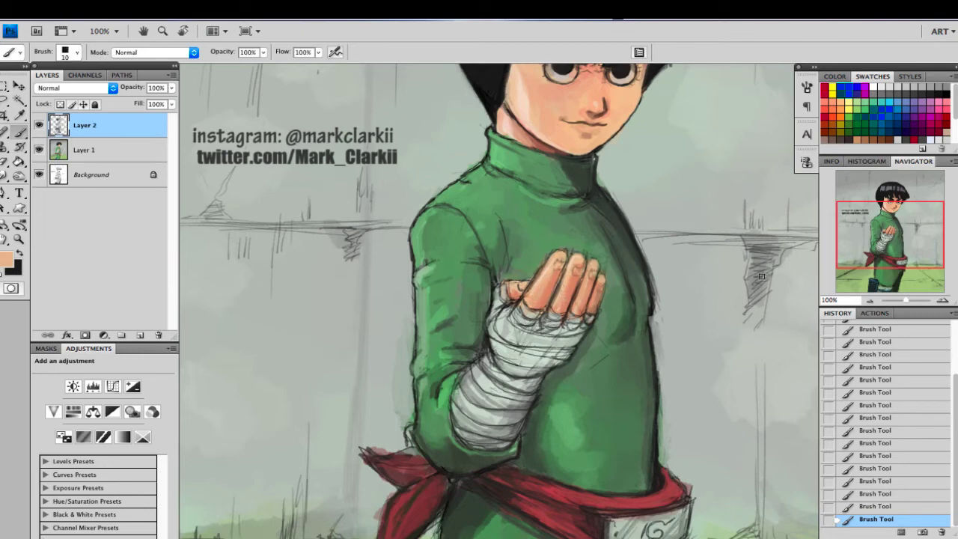
Step: Shade the upper forearm bandages with sampled black at 30 px, undoing the first stroke and repainting it
left_click(490, 85, "alt")
key("]")
key("]")
mouse_move(524, 332)
left_mouse_down()
mouse_move(552, 365)
mouse_move(573, 338)
left_mouse_up()
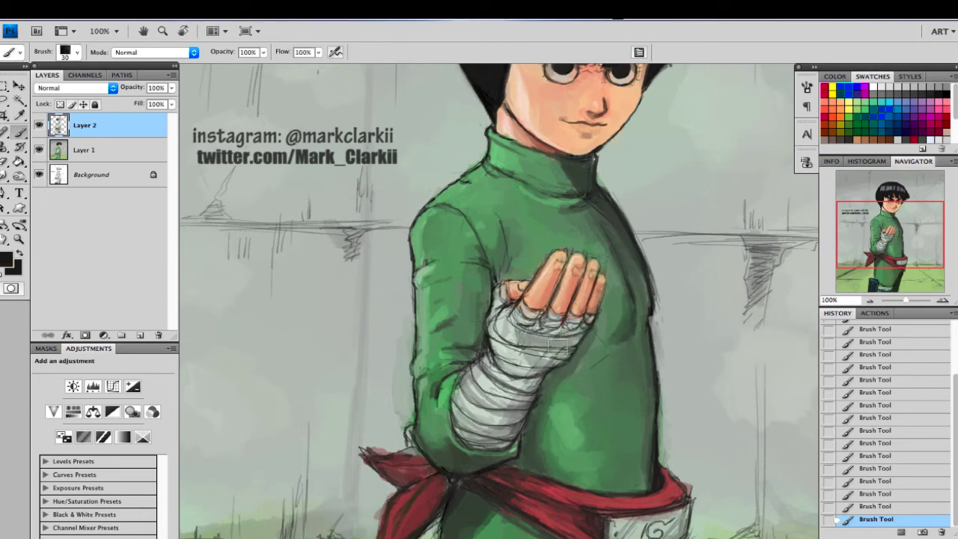
key("super+z")
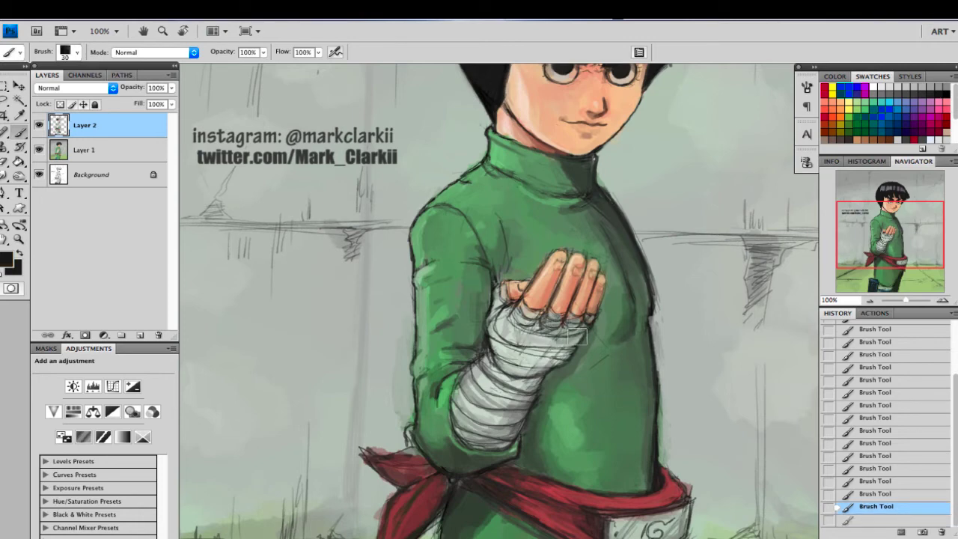
mouse_move(539, 365)
left_mouse_down()
mouse_move(557, 340)
mouse_move(540, 354)
left_mouse_up()
Step: Retouch the shaded bandage wraps with sampled dark grey at 6 px
left_click(550, 355, "alt")
key("bracketleft")
key("bracketleft")
key("bracketleft")
key("bracketleft")
key("bracketleft")
key("bracketleft")
Step: Repaint the suit around the fingertips with sampled green, enlarging the brush to about 10 px
left_click_drag(918, 251, 918, 247)
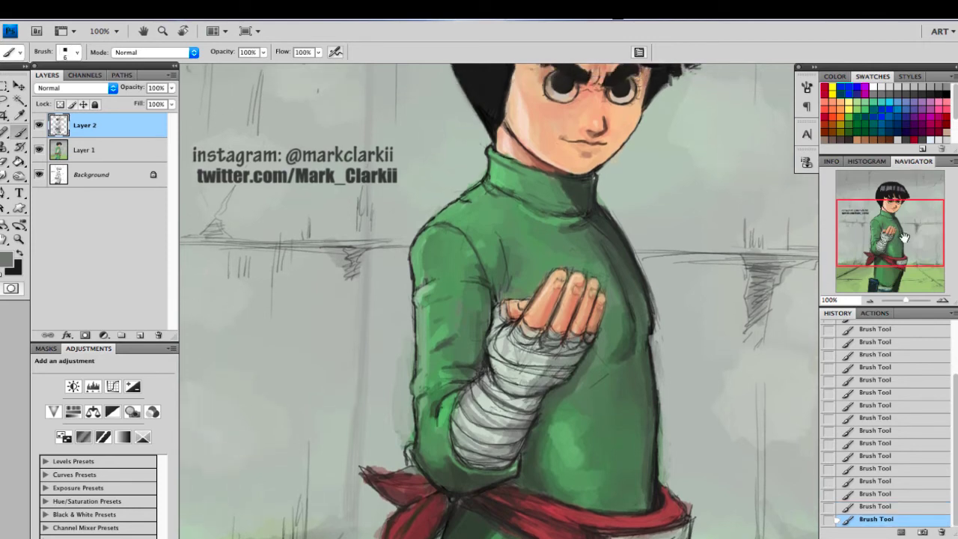
left_click(586, 266, "alt")
key("bracketright")
key("bracketright")
key("bracketright")
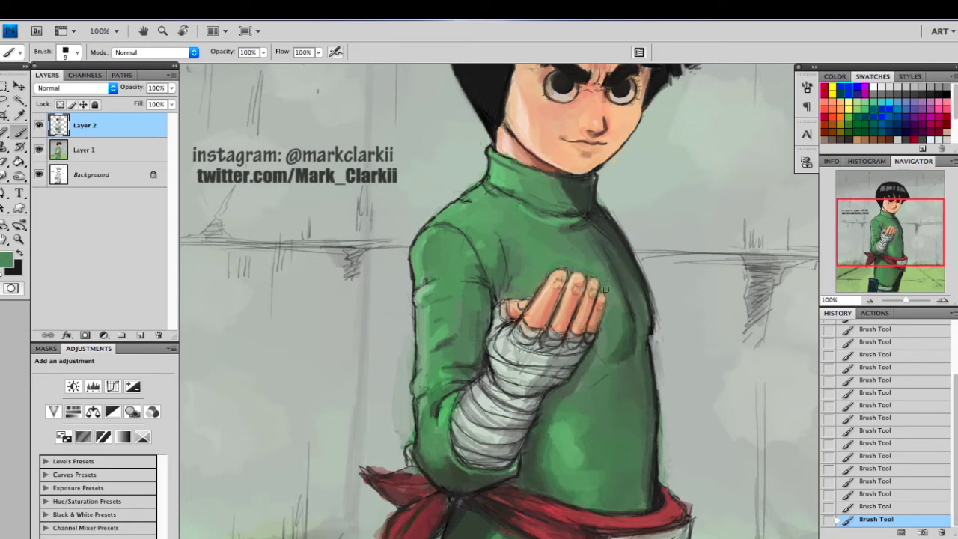
key("bracketright")
Step: Darken the suit between the sleeve and the thumb with sampled dark greens at 4 px
left_click(497, 289, "alt")
key("bracketleft")
key("bracketleft")
key("bracketleft")
key("bracketleft")
key("bracketleft")
key("bracketleft")
left_click(498, 300, "alt")
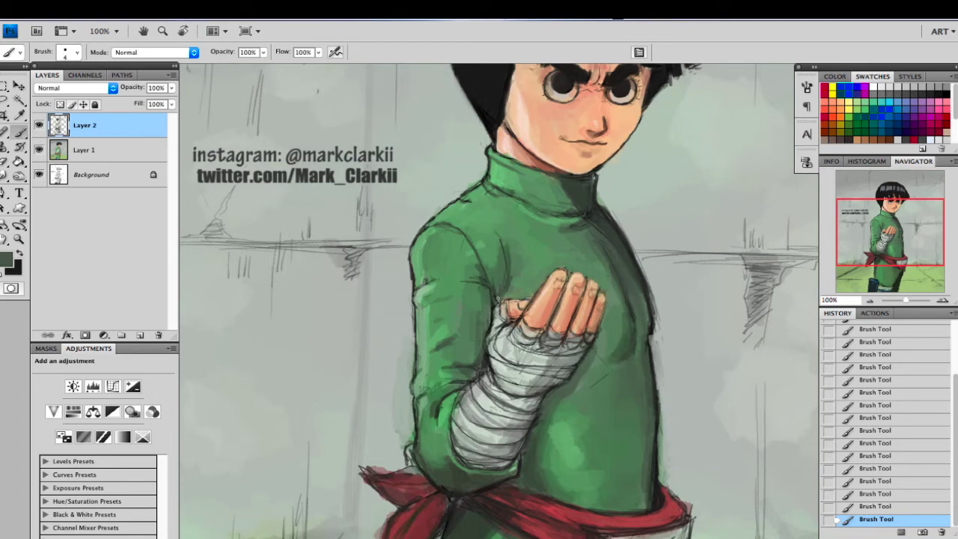
left_click(492, 306, "alt")
left_click_drag(505, 283, 499, 297)
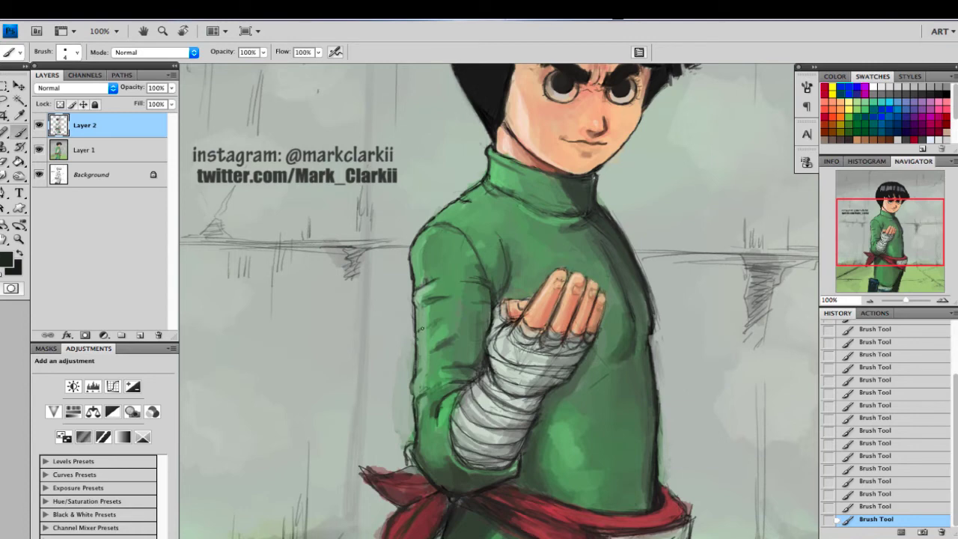
Step: Retouch the outer edge and folds of the upper sleeve with sampled greens at 4 px
left_click(420, 334, "alt")
left_click(456, 340, "alt")
left_click(425, 360, "alt")
Step: Repaint the shoulder side of the turtleneck collar with sampled greens, enlarging the brush to 10 px
left_click(486, 188, "alt")
left_click(473, 174, "alt")
key("bracketright")
key("bracketright")
key("bracketright")
left_click(503, 185, "alt")
left_click(498, 177, "alt")
left_click(536, 178, "alt")
key("bracketright")
key("bracketright")
key("bracketright")
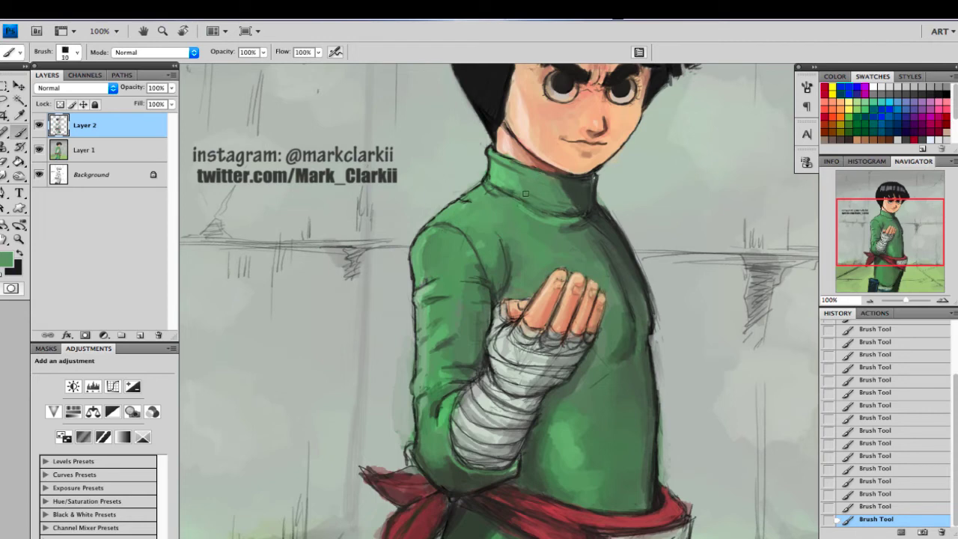
Step: Paint the shadow beneath the collar with sampled dark green at 10 px and undo the last two strokes
left_click(574, 212, "alt")
left_click(584, 217, "alt")
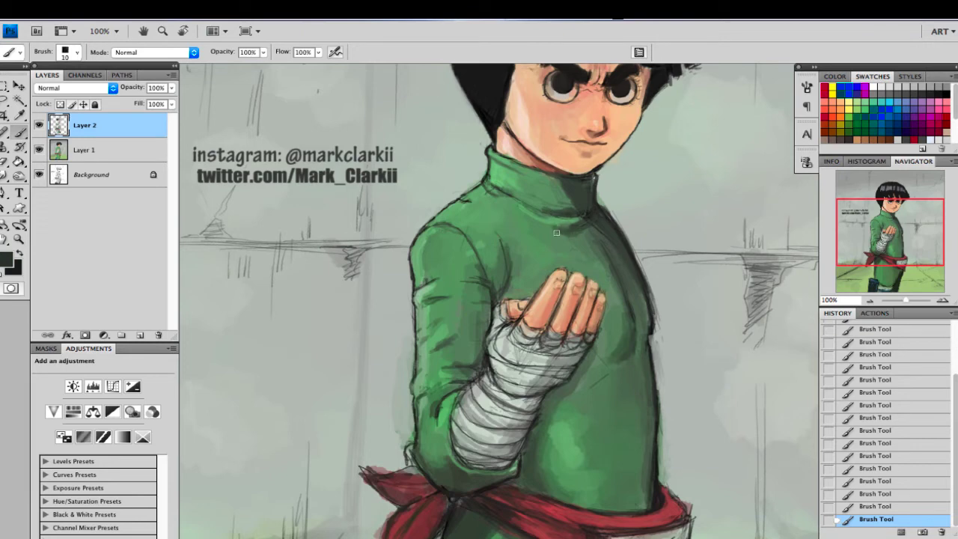
left_click(511, 204, "alt")
key("ctrl+alt+z")
key("ctrl+alt+z")
Step: Smooth the lit front of the collar with sampled greens, enlarging the brush to 20 px
mouse_move(494, 194)
left_mouse_down()
mouse_move(506, 207)
mouse_move(521, 177)
left_mouse_up()
left_click(508, 198, "alt")
left_click(511, 177, "alt")
key("bracketright")
left_click(568, 192, "alt")
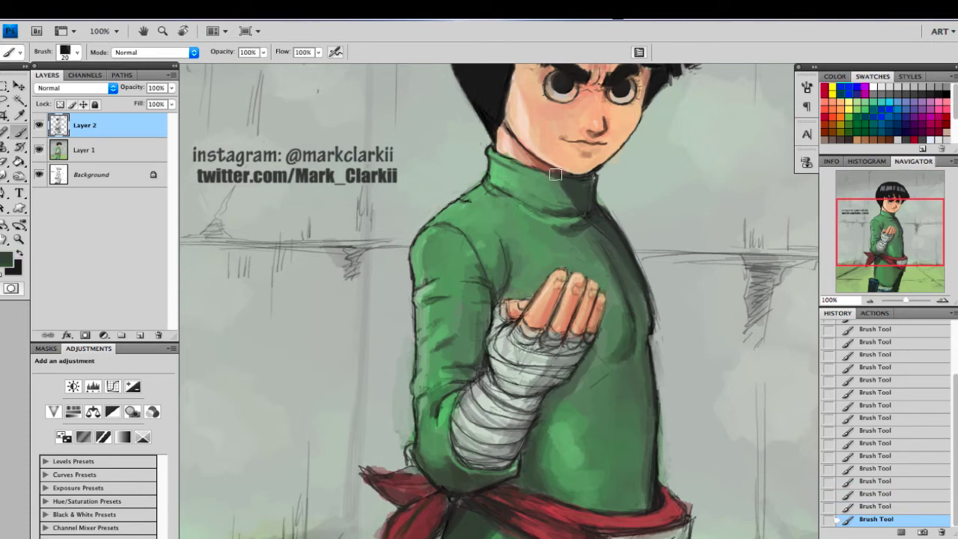
Step: Blend the shaded side of the turtleneck collar with sampled greens, enlarging the brush to 25 px
left_click(569, 195, "alt")
left_click(576, 194, "alt")
key("bracketleft")
left_click_drag(572, 189, 565, 201)
left_click(551, 183, "alt")
key("bracketright")
key("bracketright")
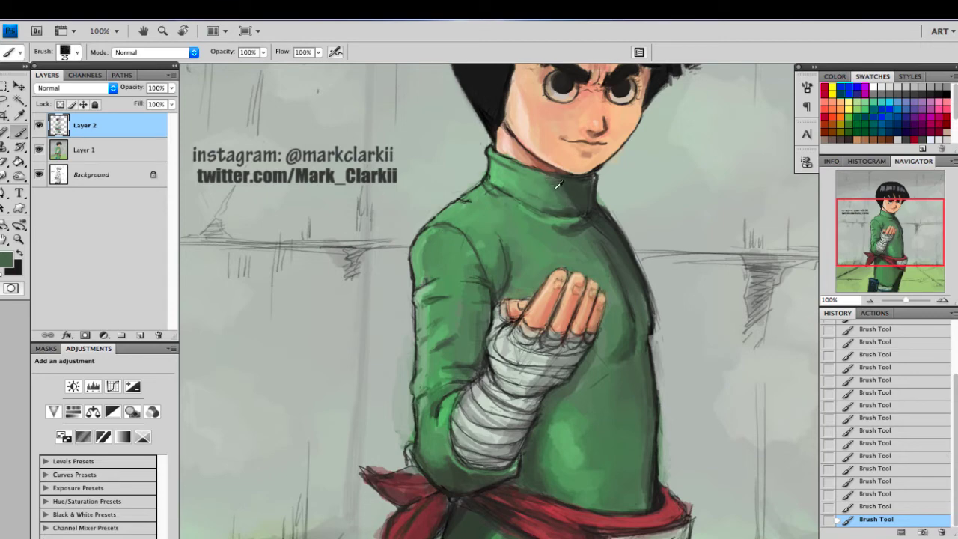
left_click(557, 185, "alt")
Step: Undo the last stroke and darken the torso's outer edge beside the chest with sampled dark green at 10 px
key("bracketleft")
left_click(637, 286, "alt")
key("bracketleft")
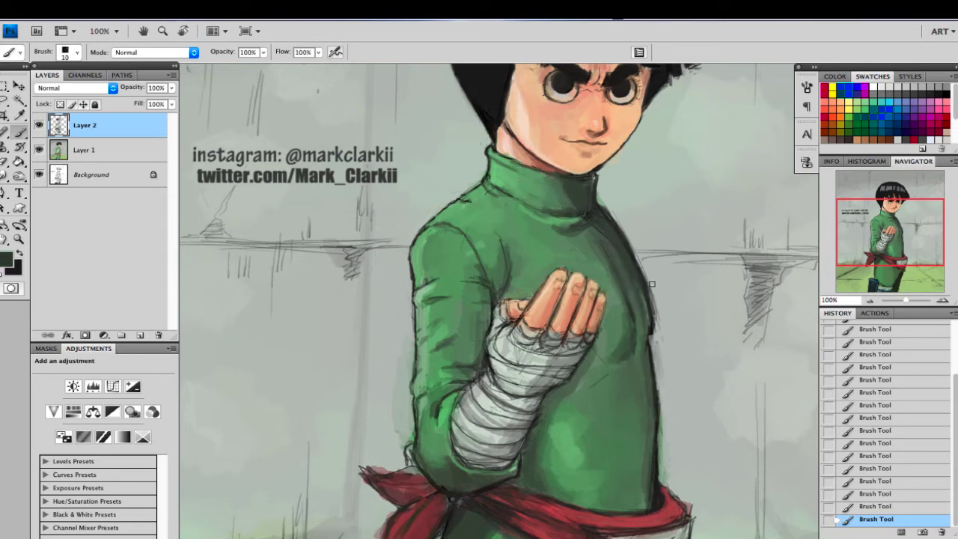
key("super+z")
left_click_drag(635, 267, 649, 320)
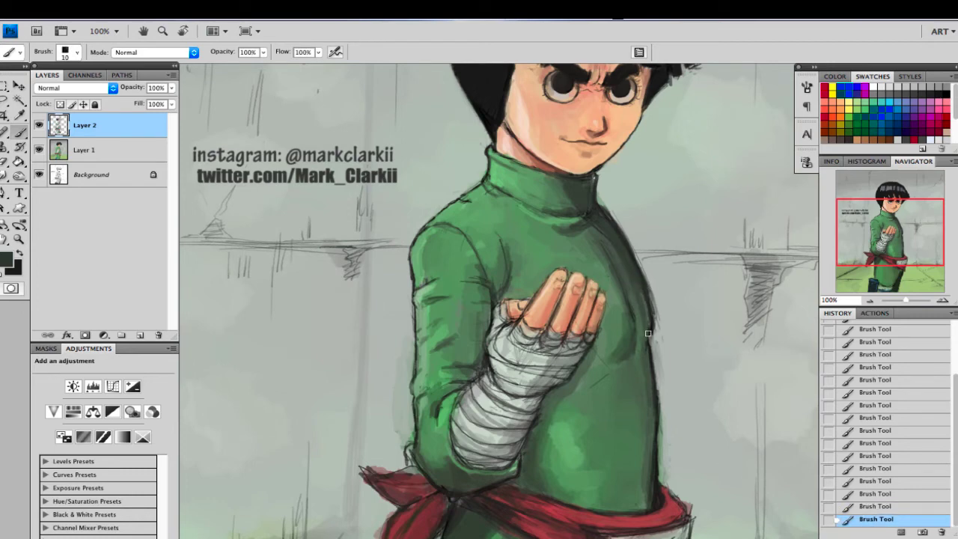
Step: Paint over the stray sketch lines outside the torso with sampled background gray at 10 px
left_click(662, 287, "alt")
mouse_move(640, 262)
left_mouse_down()
mouse_move(628, 226)
mouse_move(655, 314)
mouse_move(662, 384)
left_mouse_up()
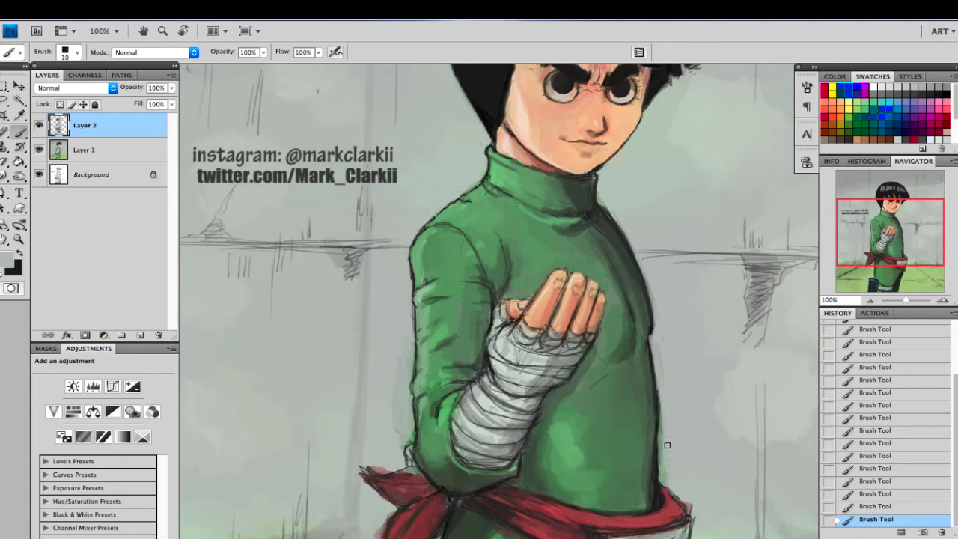
left_click_drag(666, 445, 665, 421)
Step: Redraw the dark outline of the torso from the chest down to the sash at 4 px
left_click(660, 480, "alt")
key("bracketleft")
key("bracketleft")
key("bracketleft")
key("bracketleft")
mouse_move(654, 325)
left_mouse_down()
mouse_move(652, 363)
mouse_move(651, 340)
mouse_move(667, 367)
mouse_move(659, 472)
mouse_move(690, 512)
left_mouse_up()
Step: Touch up the sash's outer edge and the area around the metal plate with sampled colors, using a brush of 3 to 6 px
left_click(669, 386, "alt")
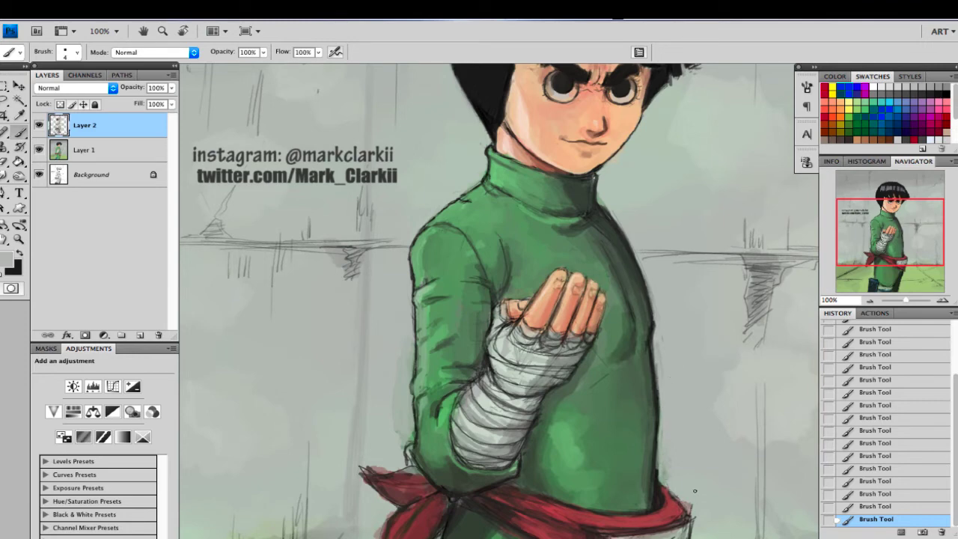
left_click(677, 506, "alt")
left_click_drag(909, 223, 908, 233)
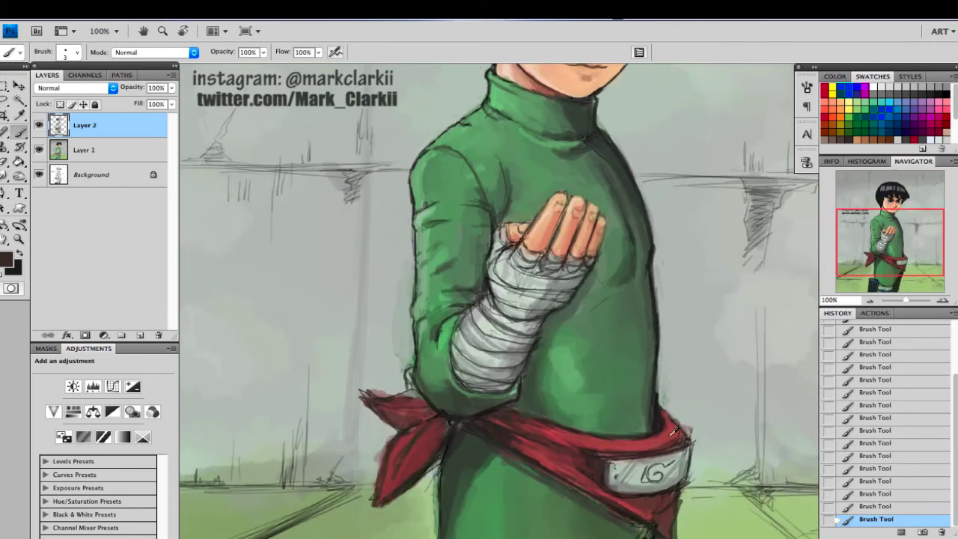
left_click(694, 456, "alt")
mouse_move(618, 455)
left_mouse_down()
mouse_move(659, 452)
mouse_move(606, 458)
left_mouse_up()
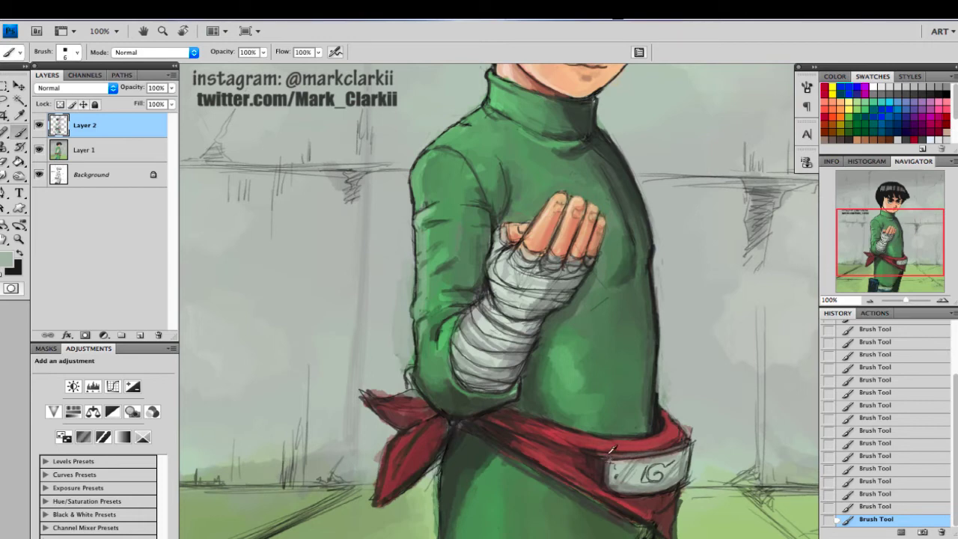
Step: Smooth the front band and folds of the red sash with sampled reds, enlarging the brush to 15 px
left_click(485, 417, "alt")
left_click(573, 426, "alt")
key("bracketright")
key("bracketright")
key("bracketright")
key("bracketright")
left_click(552, 428, "alt")
key("bracketright")
left_click_drag(530, 425, 608, 445)
left_click(558, 455, "alt")
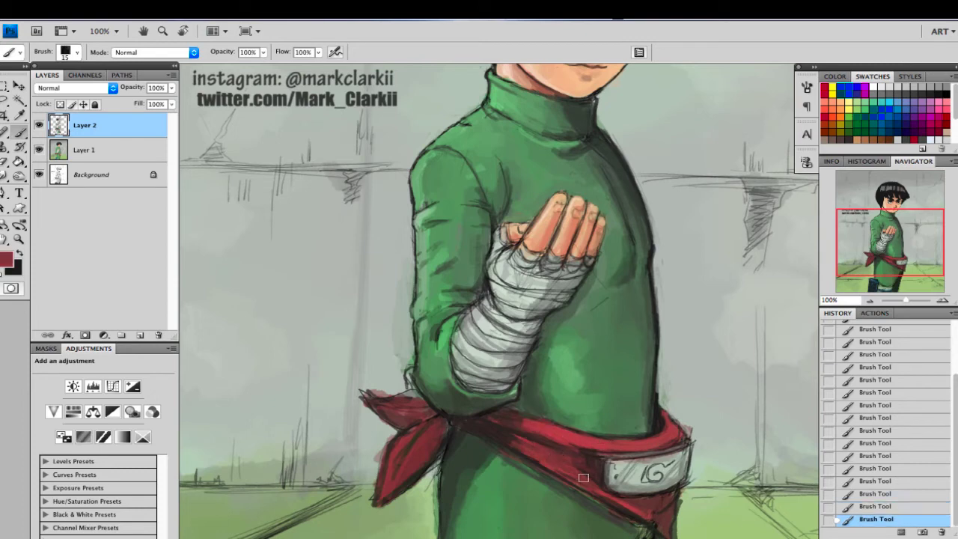
Step: Refine the lower folds of the sash below the metal plate with sampled red at 6 px
key("bracketleft")
key("bracketleft")
key("bracketleft")
key("bracketleft")
left_click(573, 426, "alt")
key("bracketleft")
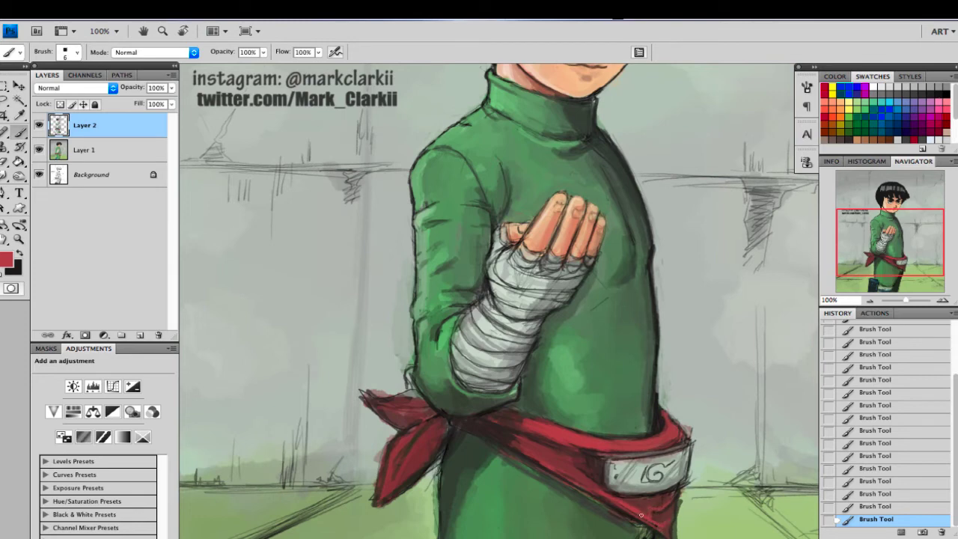
Step: Clean the sash tail's edge with the ground's light green and paint skin tone on the hand visible behind the elbow
left_click(679, 506, "alt")
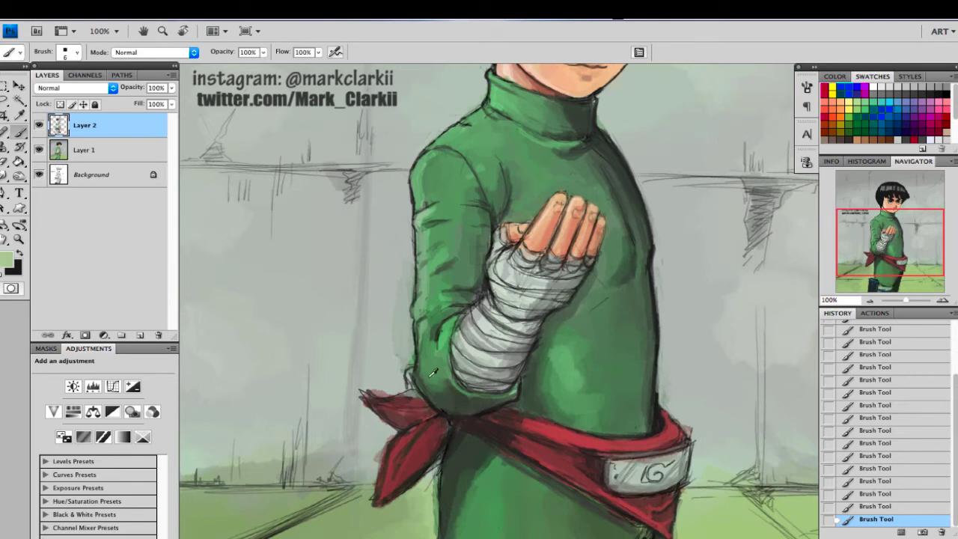
left_click(546, 307, "alt")
key("bracketright")
key("bracketright")
key("bracketright")
left_click(405, 358, "alt")
left_click(543, 235, "alt")
left_click(549, 230, "alt")
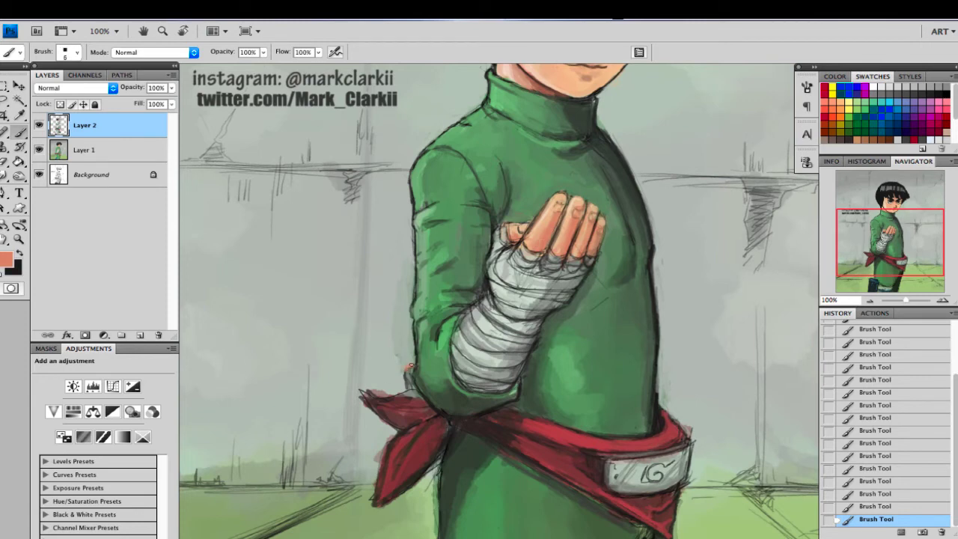
Step: Touch up the area behind the elbow and paint background grey around the sash knot's upper tip with brush size 9
left_click(419, 378, "alt")
left_click(412, 392, "alt")
left_click(410, 396, "alt")
left_click_drag(397, 403, 418, 404)
left_click(406, 400, "alt")
key("]")
key("]")
key("]")
left_click(380, 378, "alt")
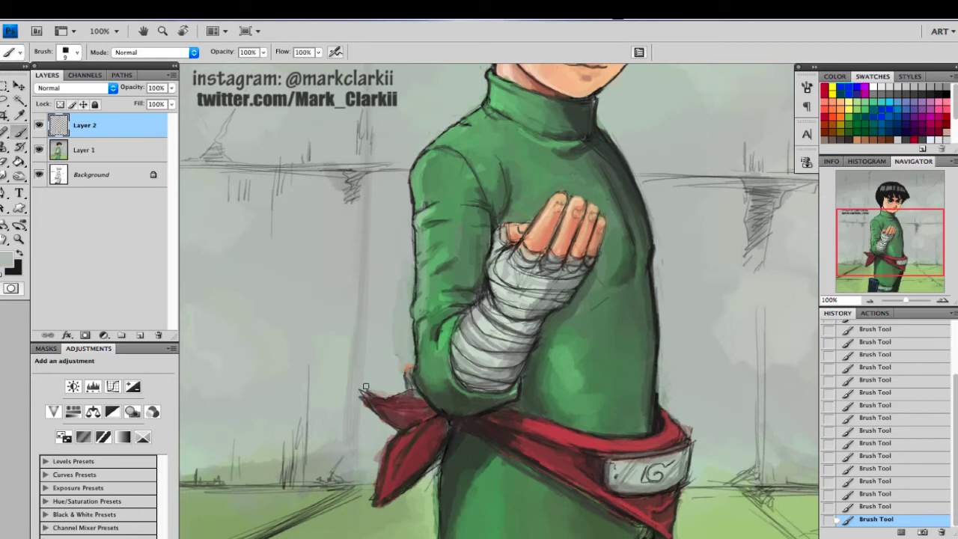
left_click_drag(366, 386, 372, 410)
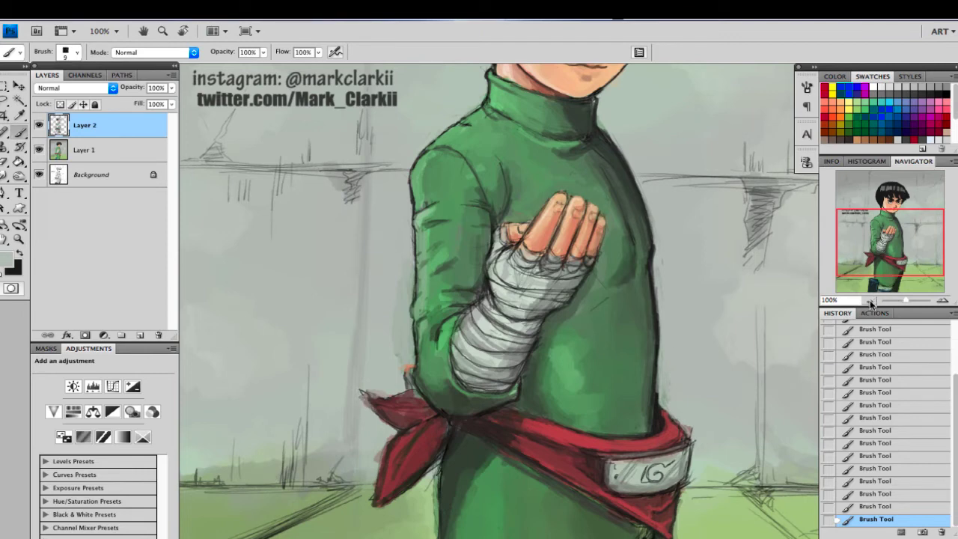
Step: Paint lighter sampled green onto the chest beside the fingers with brush size 25
left_click(567, 365, "alt")
key("bracketright")
key("bracketright")
key("bracketright")
key("bracketright")
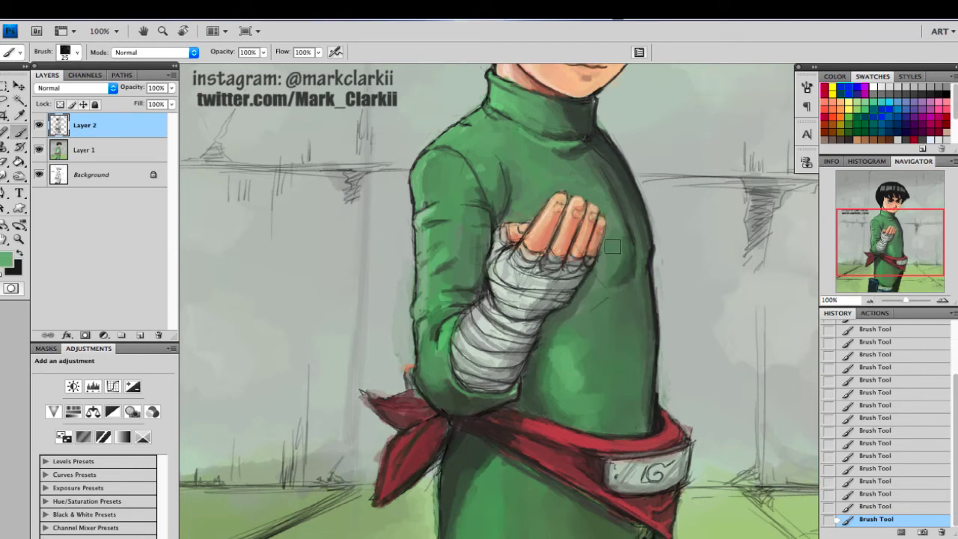
left_click_drag(612, 247, 612, 260)
left_click(614, 262, "alt")
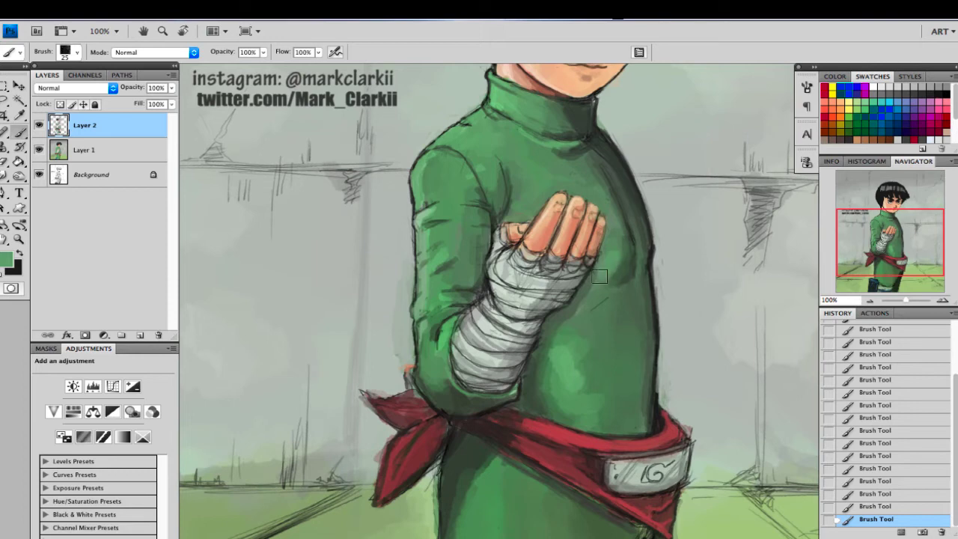
Step: Shade the fold below the chest, beside the bandaged wrist, with sampled darker greens
left_click(600, 308, "alt")
left_click(644, 291, "alt")
left_click_drag(614, 301, 602, 315)
left_click(648, 270, "alt")
key("bracketleft")
key("bracketleft")
key("bracketleft")
key("bracketleft")
left_click(624, 291, "alt")
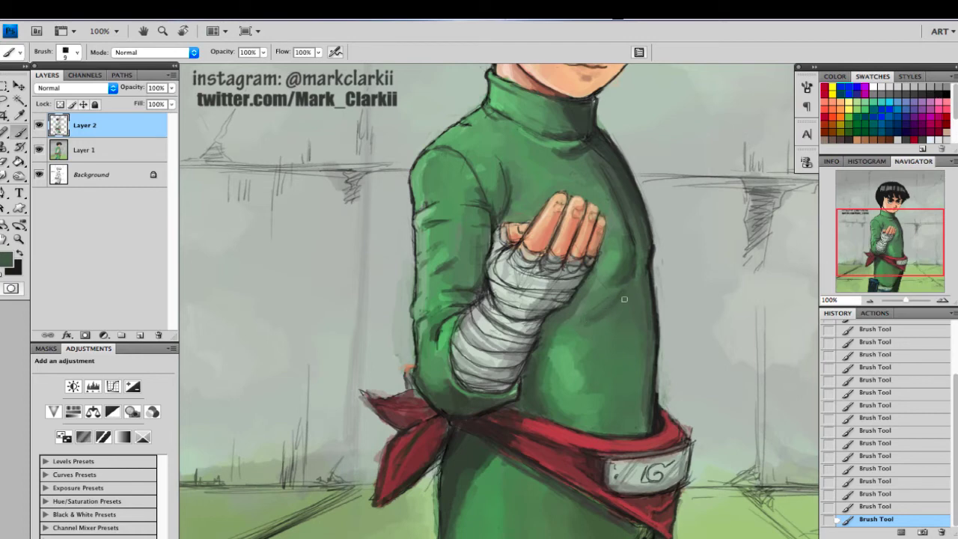
Step: Blend the highlight on the belly into the suit with sampled greens, using brush sizes 35 and 50
key("bracketright")
key("bracketright")
key("bracketright")
left_click(642, 376, "alt")
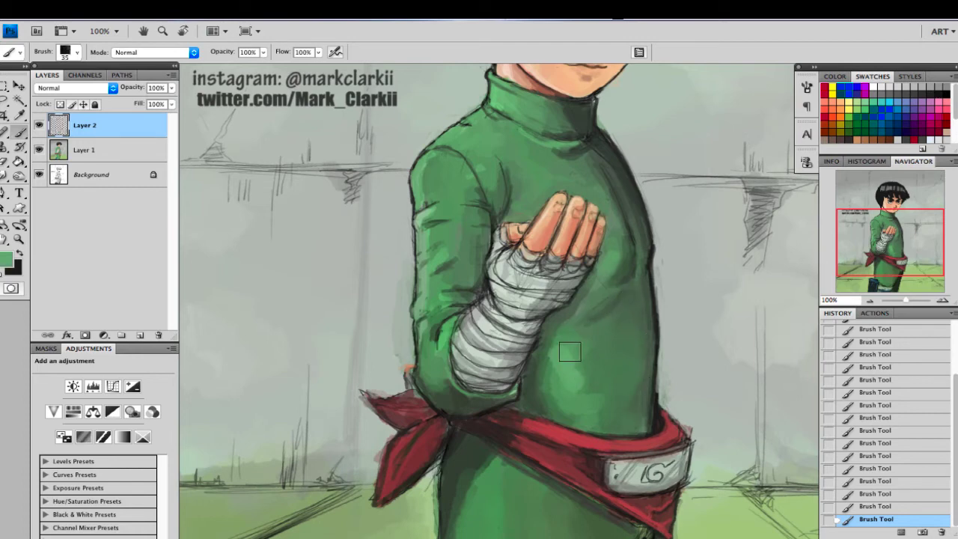
key("bracketright")
key("bracketright")
key("bracketright")
left_click(612, 349, "alt")
left_click(577, 347, "alt")
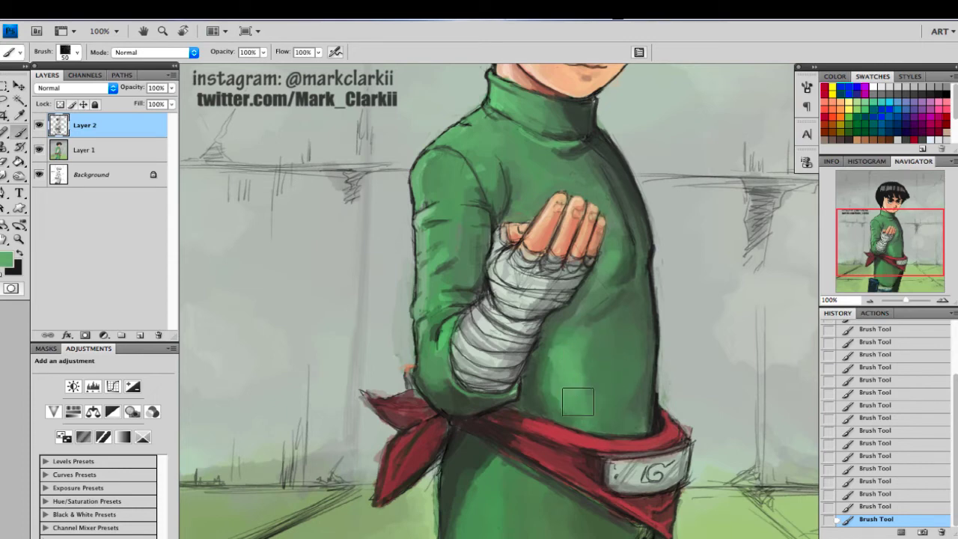
left_click(604, 374, "alt")
mouse_move(593, 380)
left_mouse_down()
mouse_move(580, 400)
mouse_move(563, 383)
left_mouse_up()
left_click(561, 382, "alt")
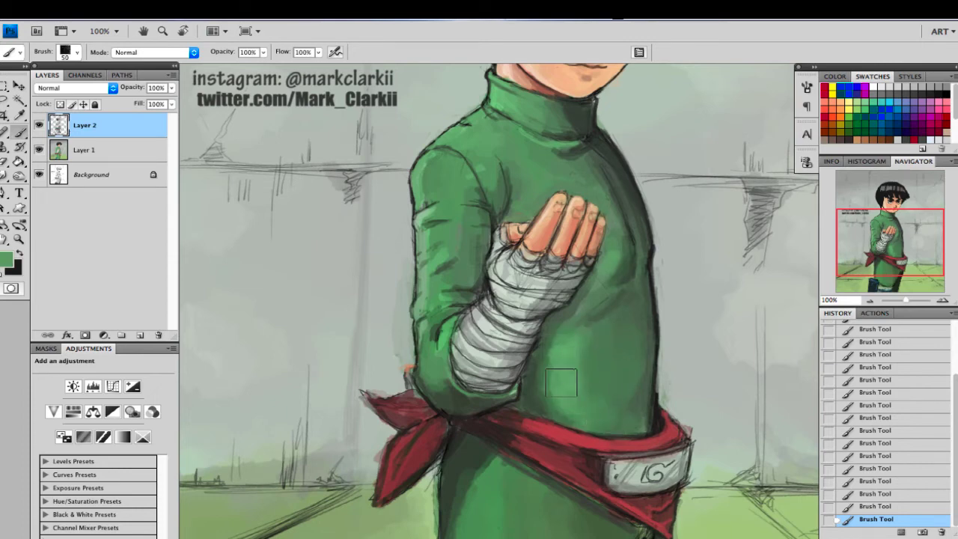
Step: Shade the upper leg below the sash tail with sampled dark green and brush size 15
left_click(869, 299)
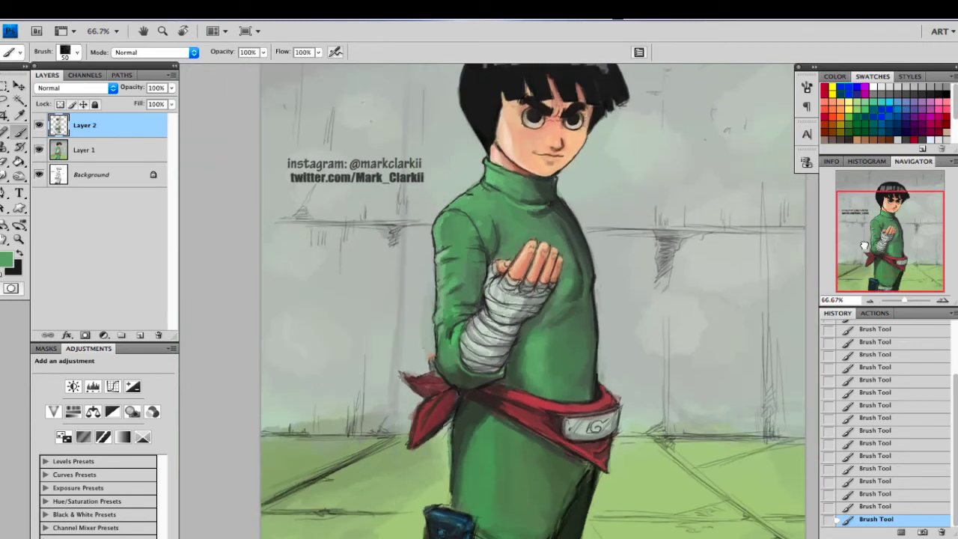
left_click_drag(864, 245, 865, 245)
key("bracketleft")
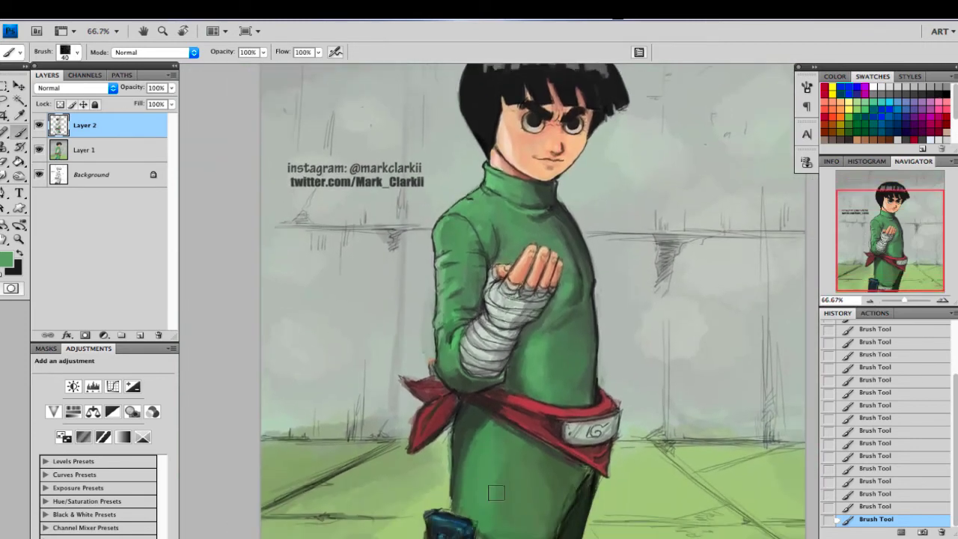
left_click(547, 481, "alt")
key("bracketleft")
key("bracketleft")
key("bracketleft")
key("bracketleft")
key("bracketleft")
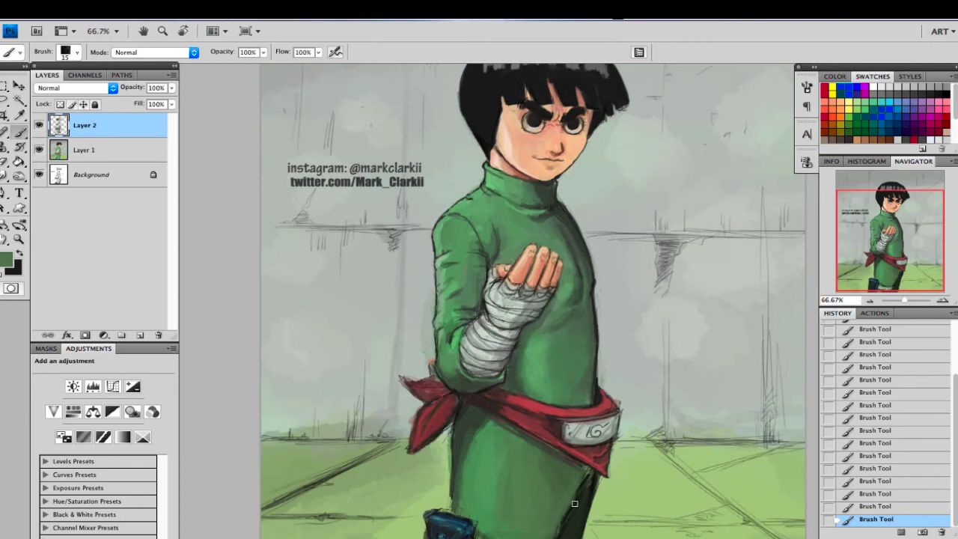
left_click(575, 503, "alt")
left_click_drag(585, 468, 588, 470)
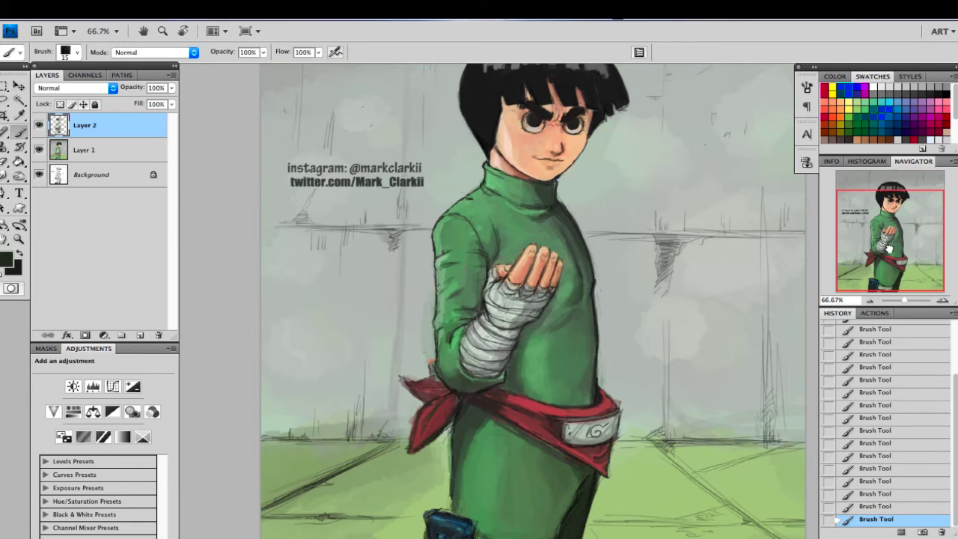
Step: Redraw the outlines of the fingers and fingernails in dark green with brush size 2
left_click_drag(888, 256, 878, 236)
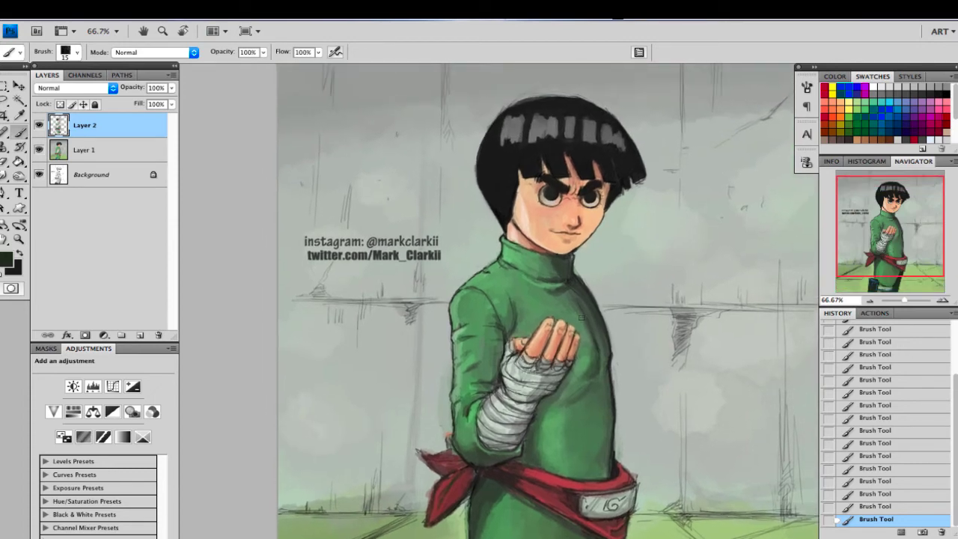
key("bracketleft")
key("bracketleft")
key("bracketleft")
key("bracketleft")
key("bracketleft")
key("bracketleft")
key("bracketleft")
key("bracketleft")
left_click(943, 301)
left_click(944, 301)
left_click_drag(884, 245, 892, 252)
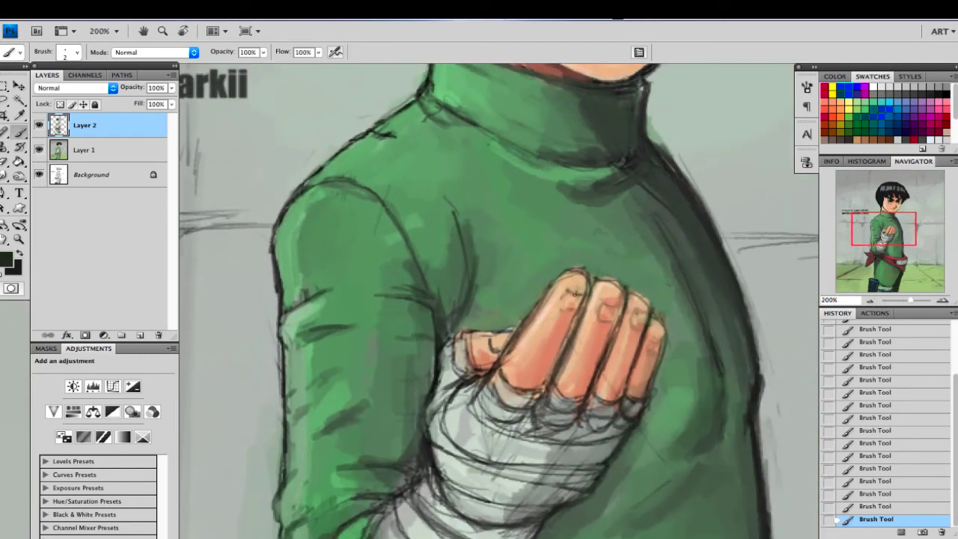
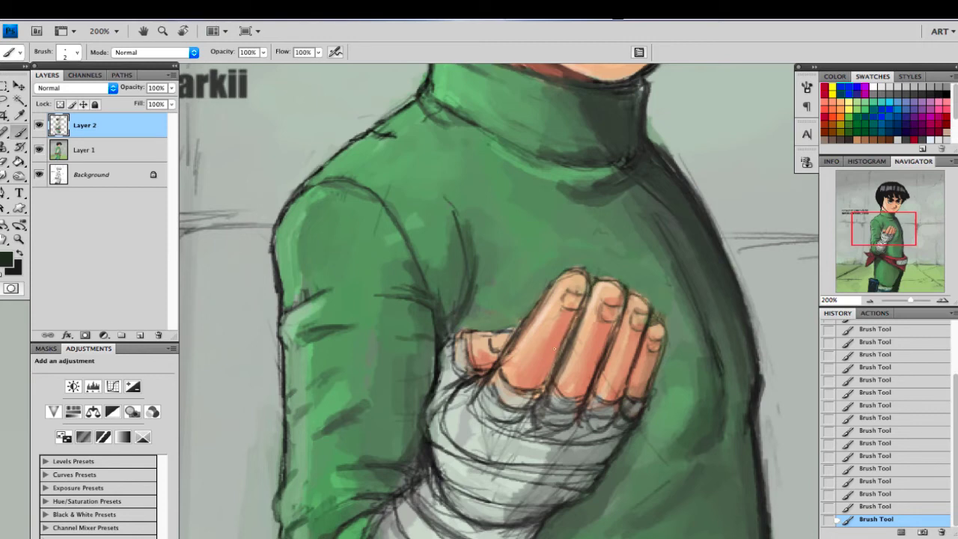
left_click_drag(539, 300, 510, 354)
Step: Repaint the thumb in sampled skin tones and darken the outline of the thumb and its bandage with brush size 5
left_click(486, 355, "alt")
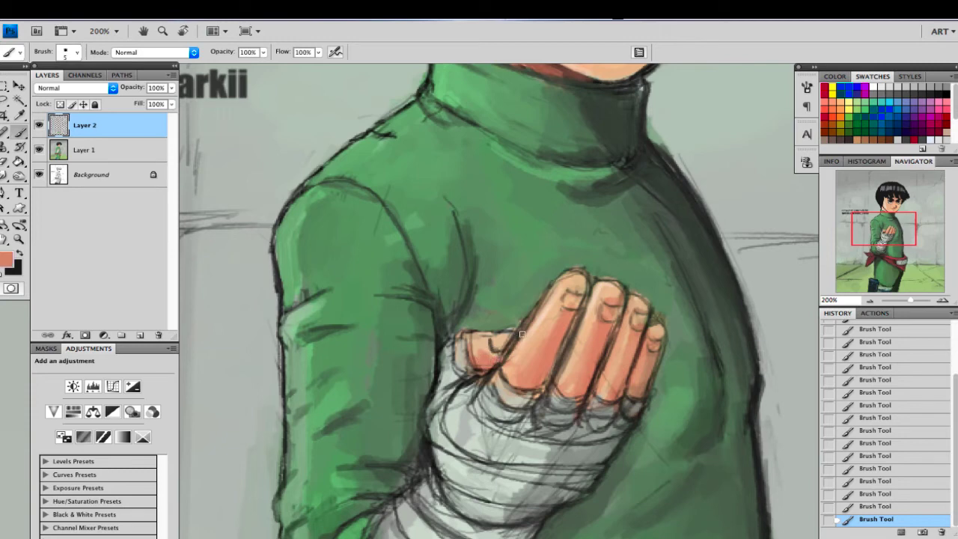
left_click(498, 338, "alt")
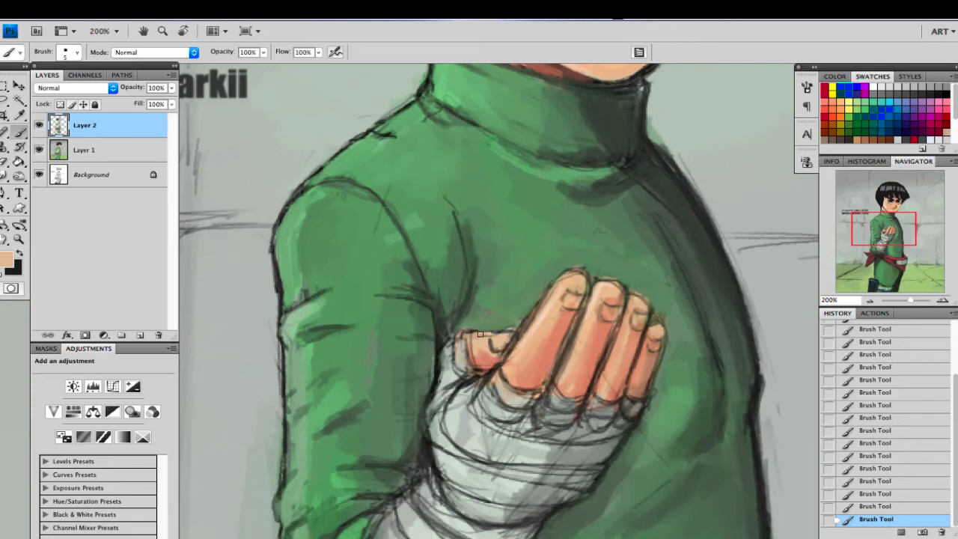
left_click(460, 349, "alt")
left_click(481, 371, "alt")
left_click(474, 374, "alt")
left_click(469, 378, "alt")
left_click(479, 375, "alt")
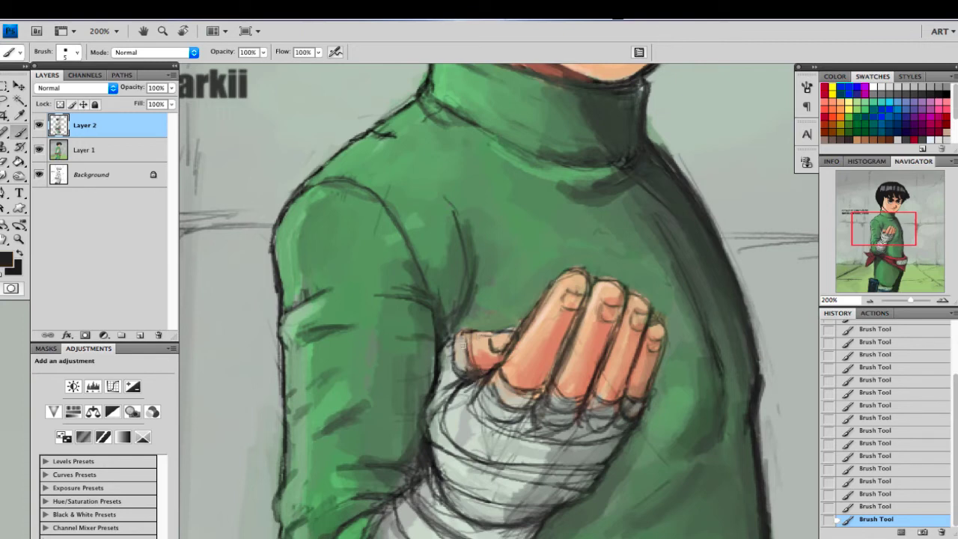
mouse_move(464, 330)
left_mouse_down()
mouse_move(476, 371)
mouse_move(437, 374)
mouse_move(436, 390)
left_mouse_up()
left_click(448, 360, "alt")
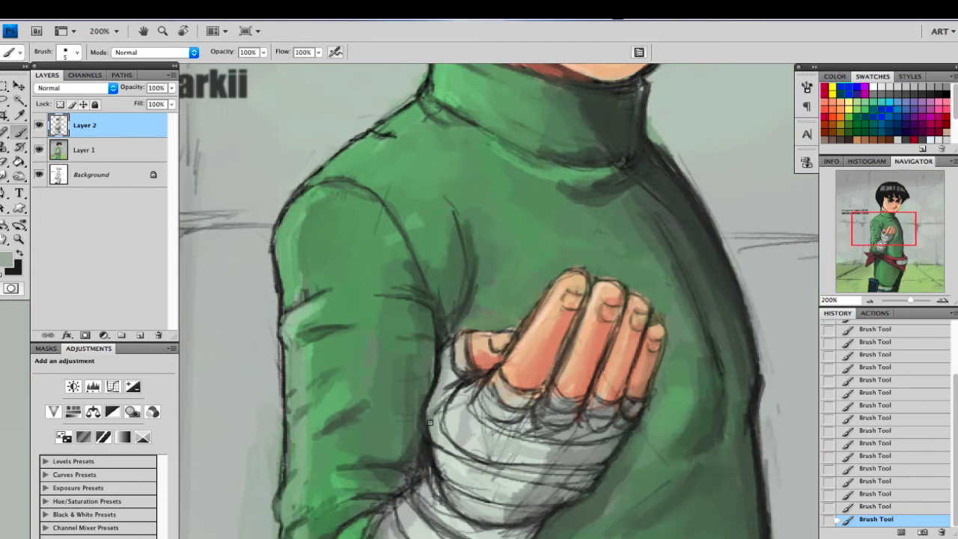
Step: Shade the bandages at the base of the fingers with sampled greys
left_click(515, 394, "alt")
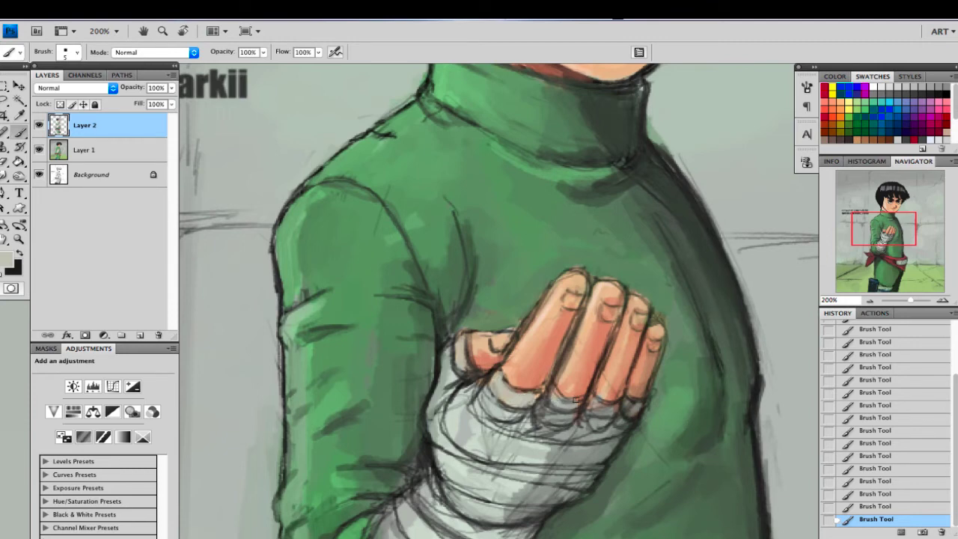
key("ctrl+z")
left_click(550, 405, "alt")
mouse_move(550, 405)
left_mouse_down()
mouse_move(577, 402)
mouse_move(552, 401)
mouse_move(614, 405)
left_mouse_up()
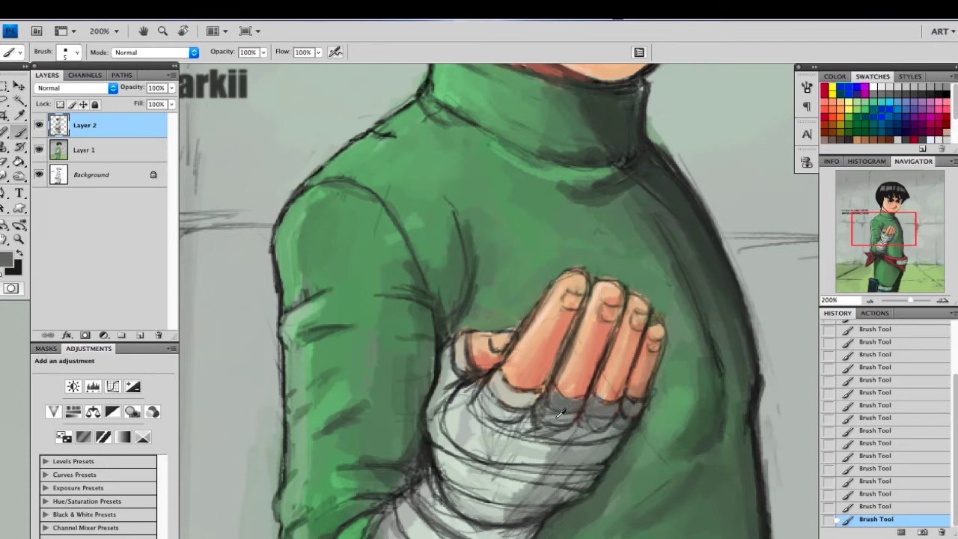
left_click(561, 414, "alt")
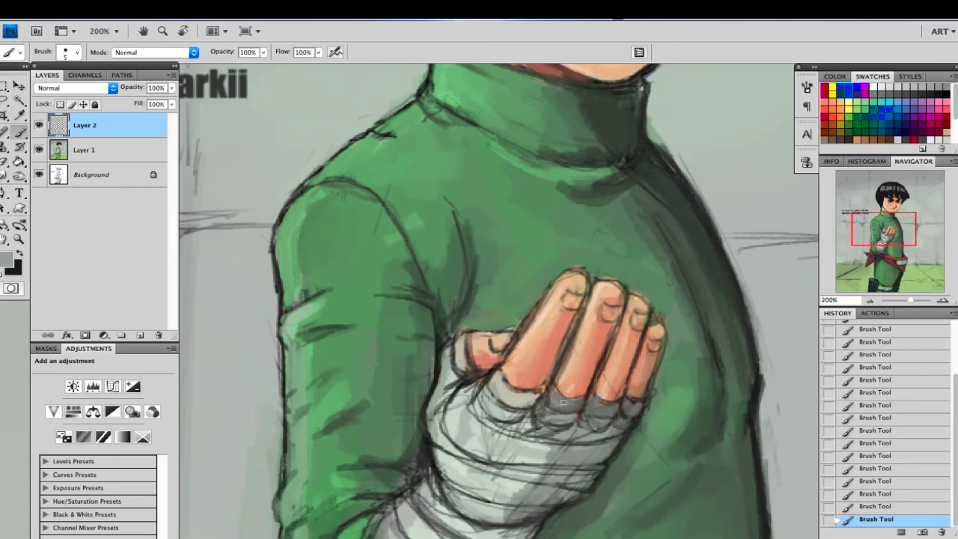
left_click_drag(563, 402, 570, 405)
left_click(574, 404, "alt")
left_click(582, 402, "alt")
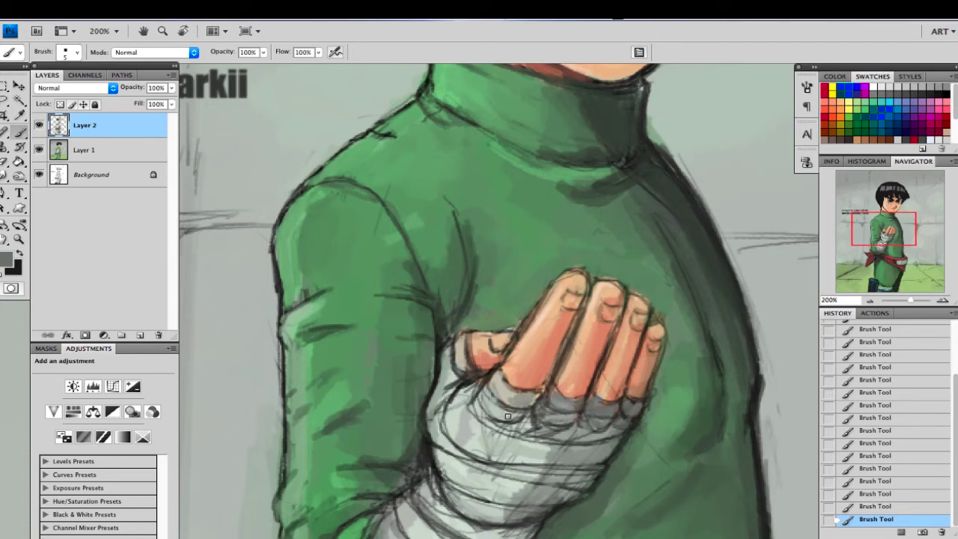
Step: Draw grey shadows and dark contour lines along the hand bandage's bands below the fingers with brush size 4
left_click_drag(518, 420, 518, 431)
key("[")
mouse_move(473, 400)
left_mouse_down()
mouse_move(505, 432)
mouse_move(546, 445)
mouse_move(608, 440)
left_mouse_up()
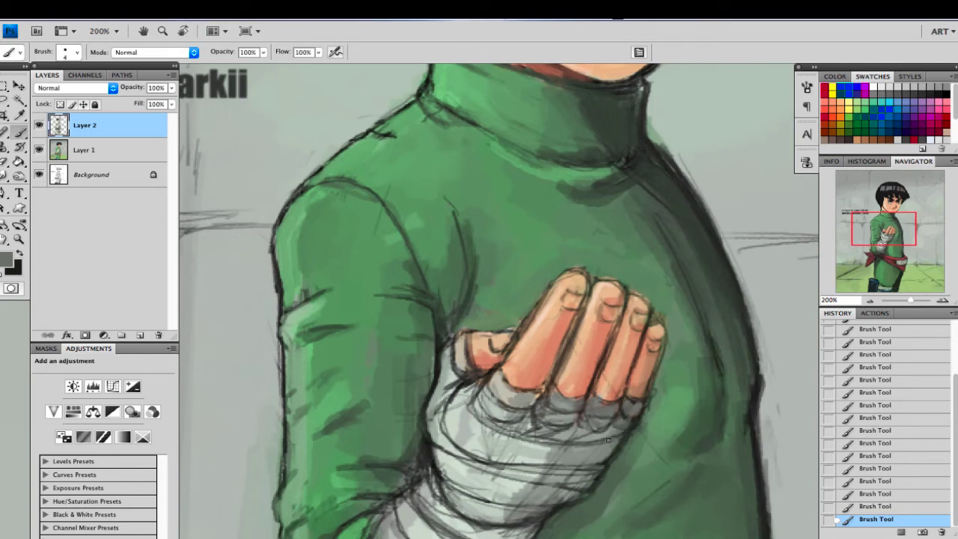
left_click(440, 382, "alt")
left_click(441, 380, "alt")
mouse_move(469, 403)
left_mouse_down()
mouse_move(503, 430)
mouse_move(553, 442)
left_mouse_up()
left_click(446, 364, "alt")
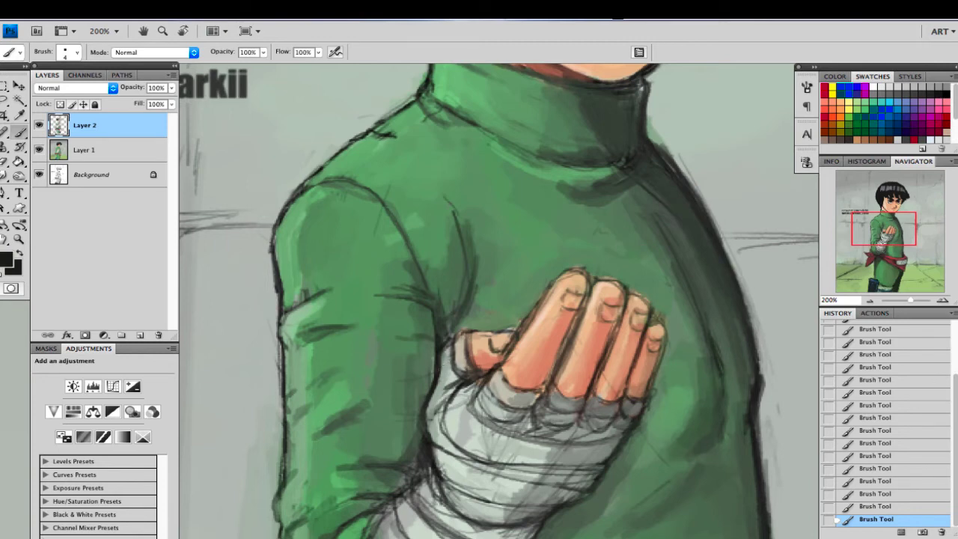
mouse_move(475, 415)
left_mouse_down()
mouse_move(595, 445)
mouse_move(626, 432)
left_mouse_up()
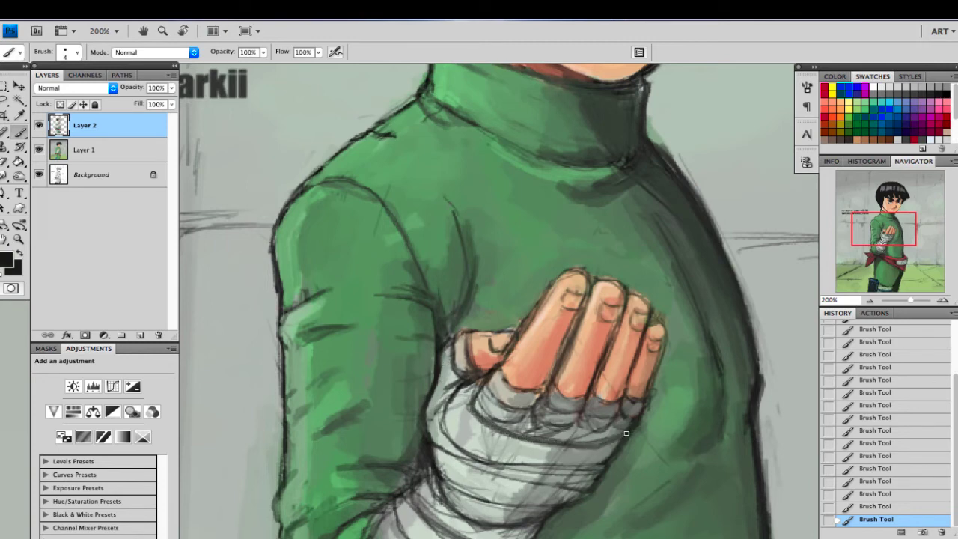
mouse_move(581, 467)
left_mouse_down()
mouse_move(611, 455)
mouse_move(482, 456)
left_mouse_up()
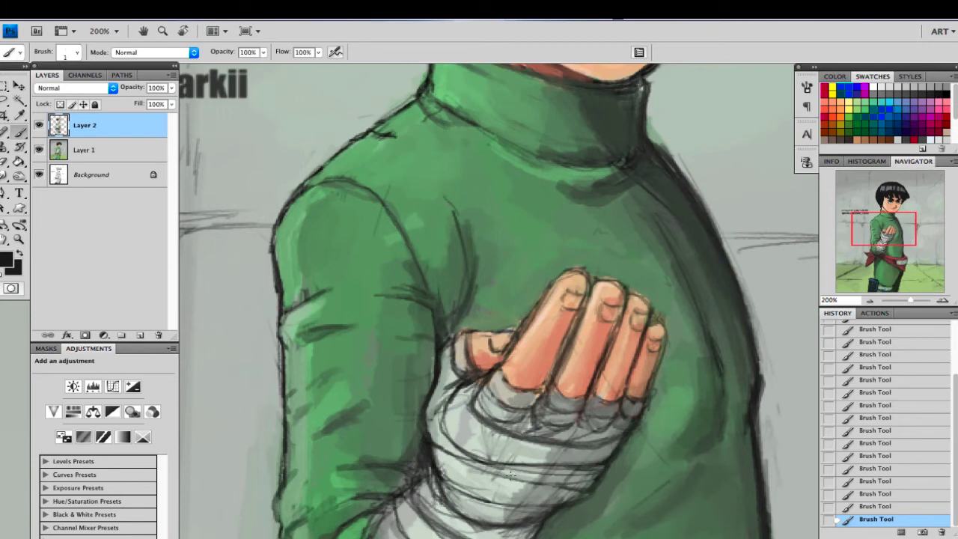
Step: Smooth the hand bandage with sampled light grey and brush size 15
key("bracketright")
key("bracketright")
key("bracketright")
key("bracketright")
key("bracketright")
key("bracketright")
key("bracketright")
key("bracketright")
key("bracketright")
left_click(474, 481, "alt")
key("bracketright")
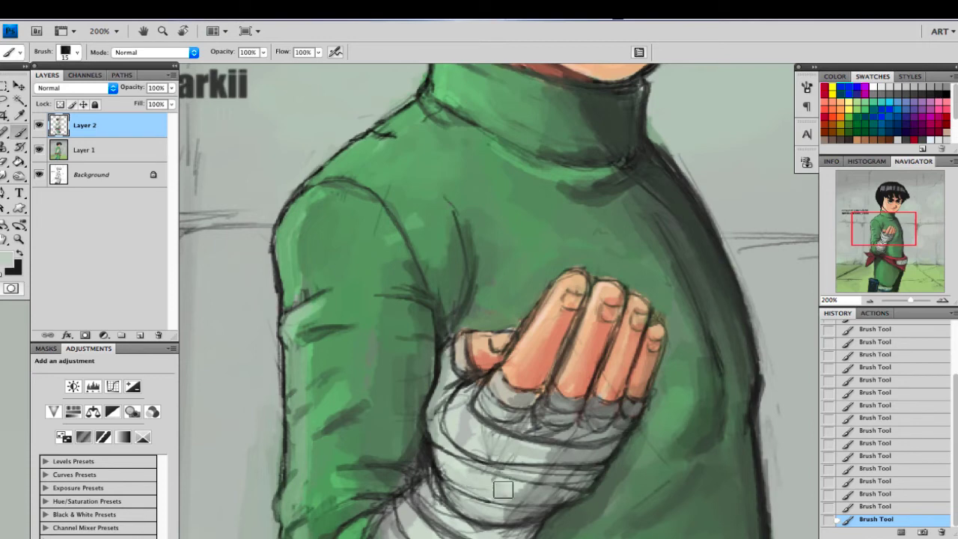
Step: Try a grey shading stroke at the wrist bandage's inner edge with brush size 7
key("bracketleft")
key("bracketleft")
key("bracketleft")
key("bracketleft")
left_click(432, 467, "alt")
left_click(435, 475, "alt")
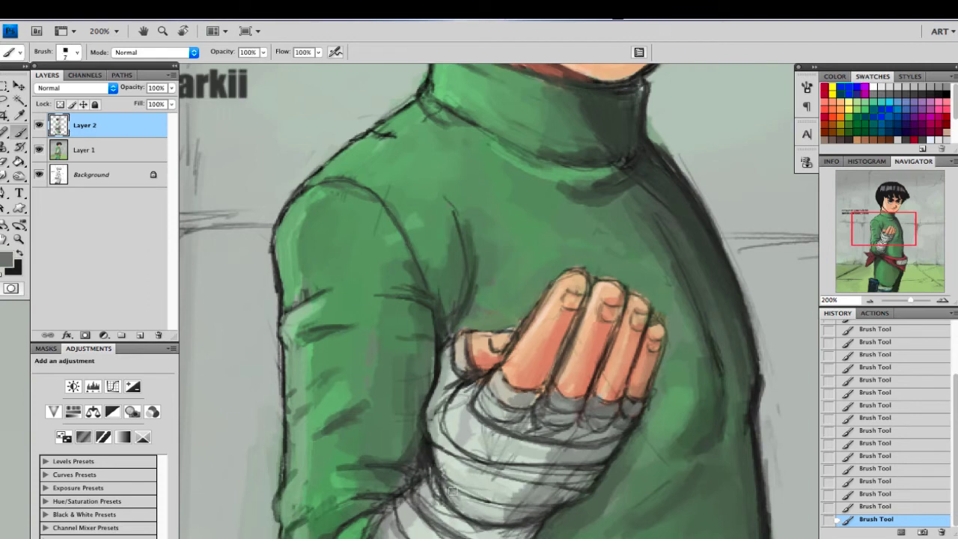
key("ctrl+z")
Step: Redraw the dark contour lines of the wrist bandage and the adjoining sleeve fold with brush size 2
key("bracketleft")
key("bracketleft")
key("bracketleft")
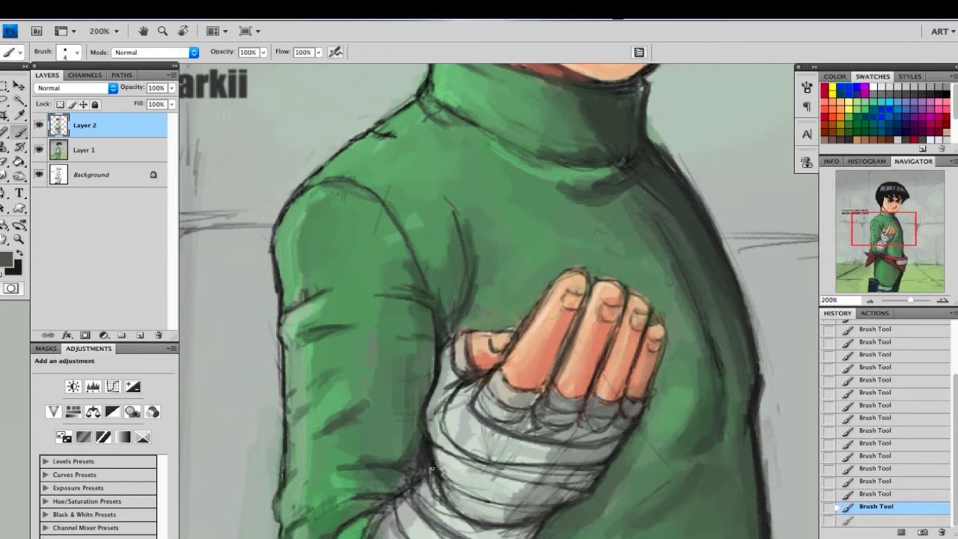
key("bracketleft")
key("bracketleft")
left_click_drag(432, 468, 472, 494)
left_click(440, 463, "alt")
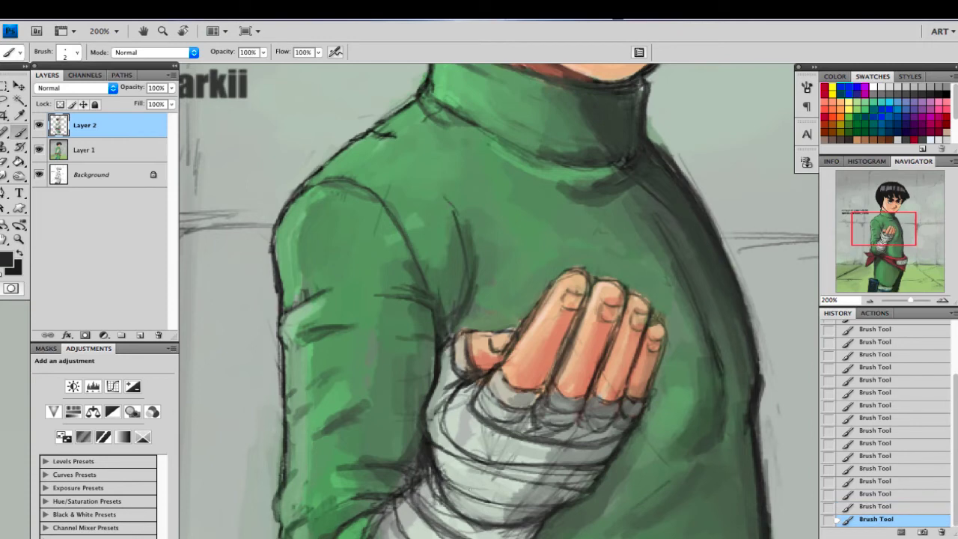
mouse_move(429, 465)
left_mouse_down()
mouse_move(447, 508)
mouse_move(410, 491)
mouse_move(398, 525)
left_mouse_up()
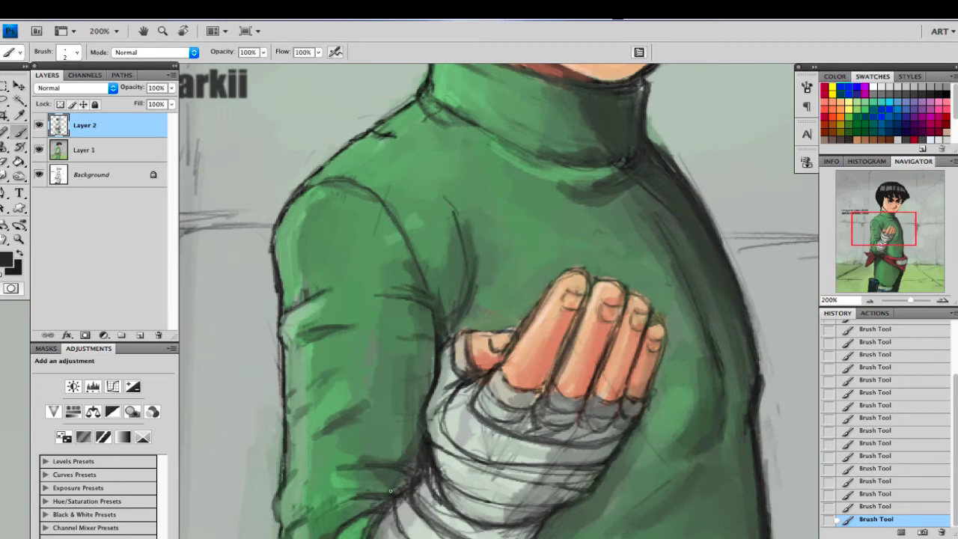
left_click_drag(391, 491, 412, 479)
Step: Touch up the middle fingertip's edge with sampled suit green and skin tones, ending at brush size 6
left_click(641, 286, "alt")
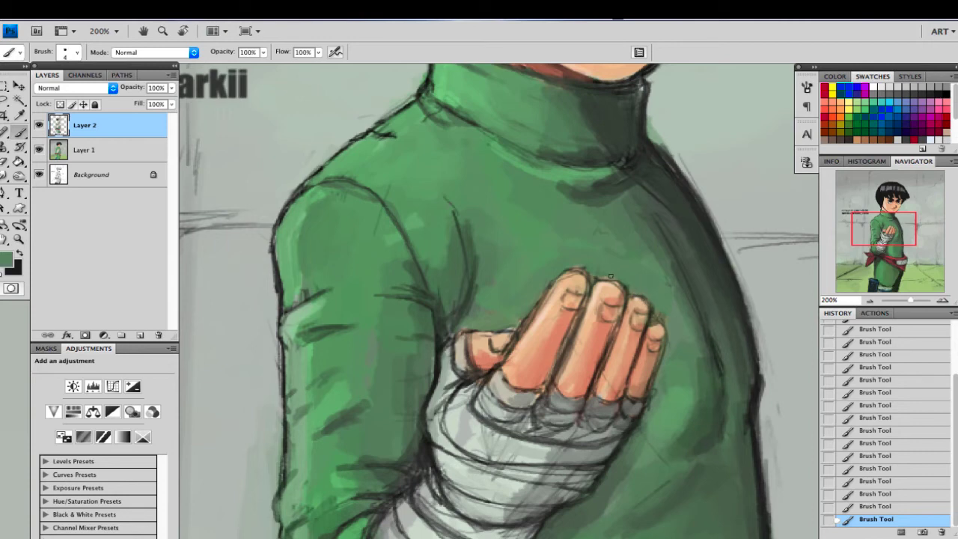
left_click(610, 286, "alt")
left_click(620, 295, "alt")
key("bracketright")
key("bracketright")
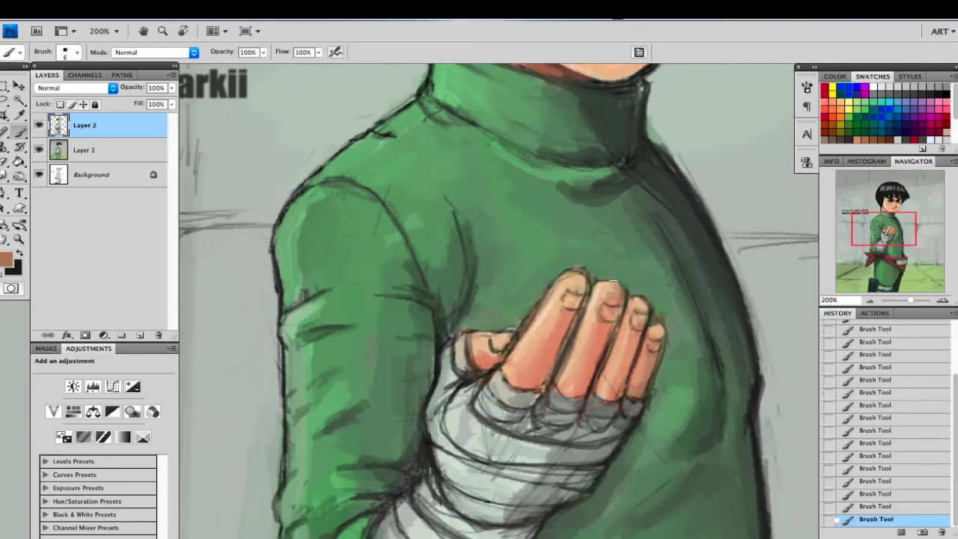
Step: Blend the index and ring fingers with sampled light peach and orange skin tones at brush size 6
left_click(579, 277, "alt")
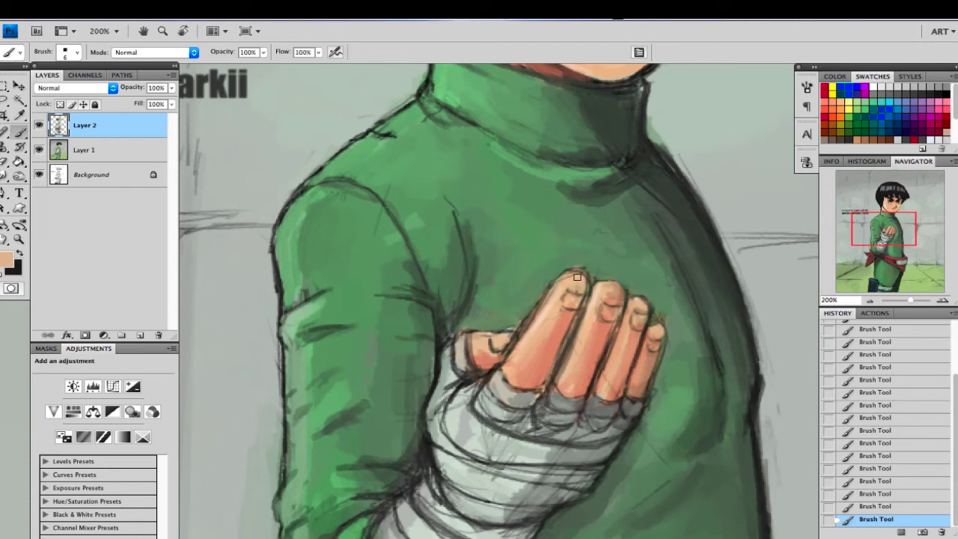
left_click(536, 296, "alt")
left_click(560, 329, "alt")
key("bracketright")
key("bracketright")
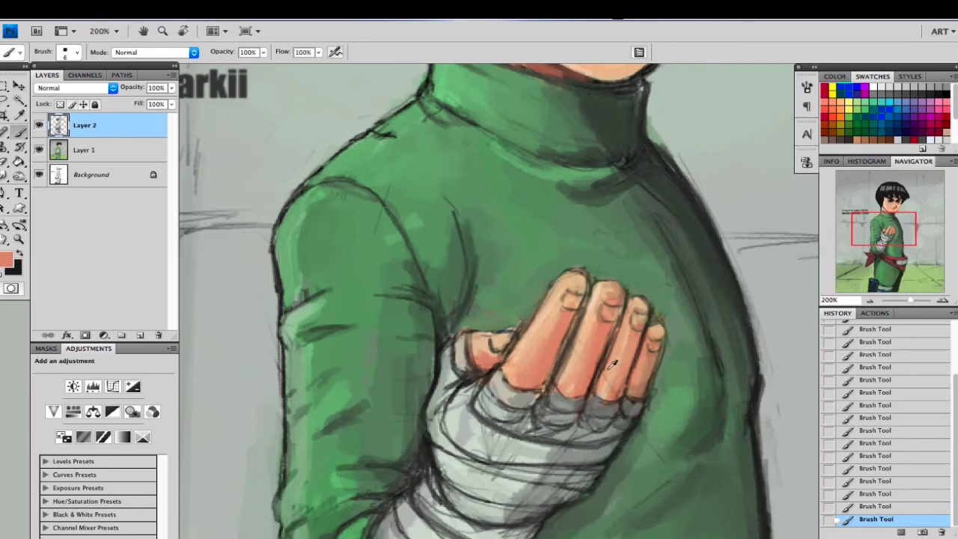
left_click(597, 372, "alt")
left_click_drag(603, 372, 598, 381)
left_click(550, 362, "alt")
Step: Redraw the dark contour at the base of the index finger with sampled near-black and a thin brush
mouse_move(898, 230)
left_mouse_down()
mouse_move(901, 211)
mouse_move(899, 241)
left_mouse_up()
left_click(396, 201, "alt")
key("bracketleft")
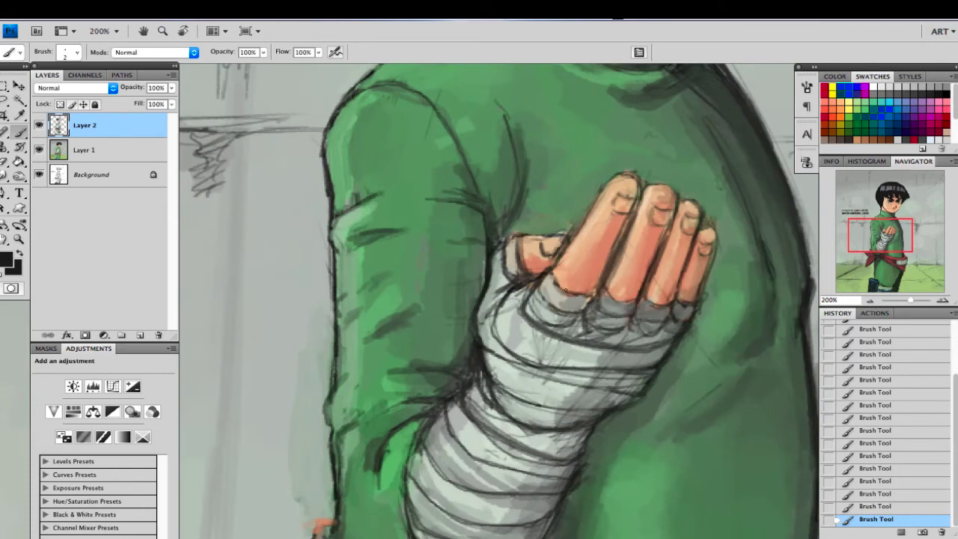
key("bracketright")
left_click_drag(555, 278, 591, 293)
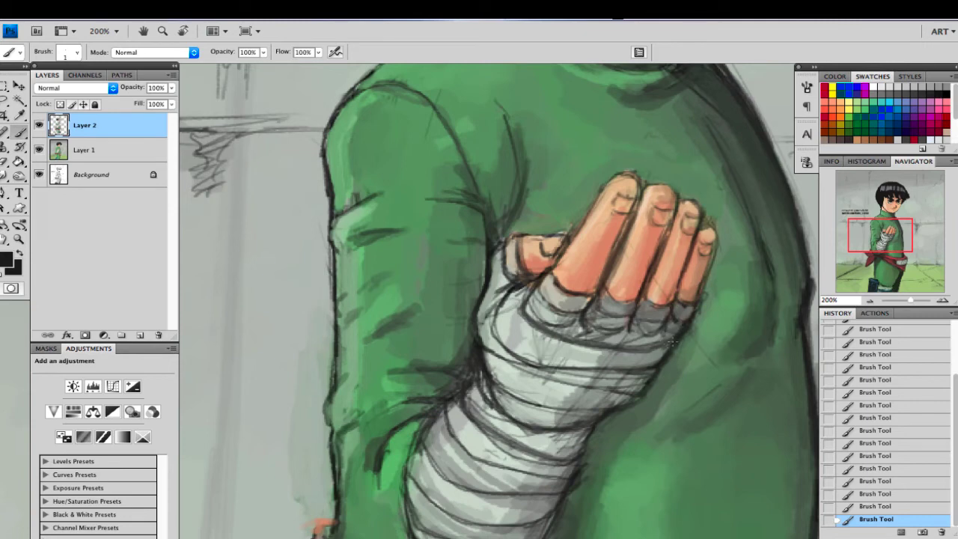
Step: Shade the little finger and the gap beside it with sampled skin and dark brown tones, reducing the brush to size 5
left_click(699, 277, "alt")
key("bracketright")
key("bracketright")
key("bracketright")
key("bracketright")
key("bracketright")
left_click(705, 237, "alt")
key("bracketleft")
mouse_move(705, 235)
left_mouse_down()
mouse_move(711, 230)
mouse_move(680, 296)
left_mouse_up()
left_click(699, 256, "alt")
left_click(690, 256, "alt")
key("bracketleft")
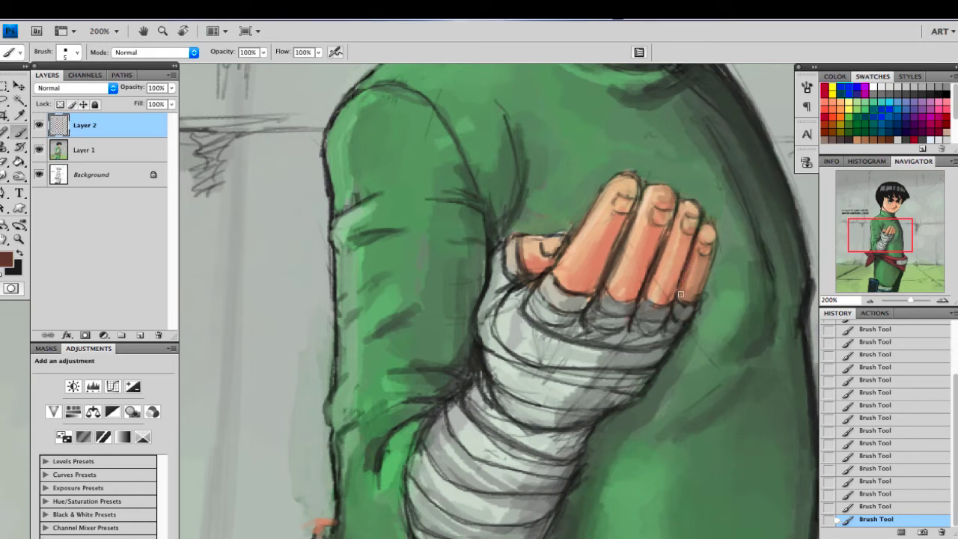
left_click_drag(690, 249, 675, 295)
left_click(639, 306, "alt")
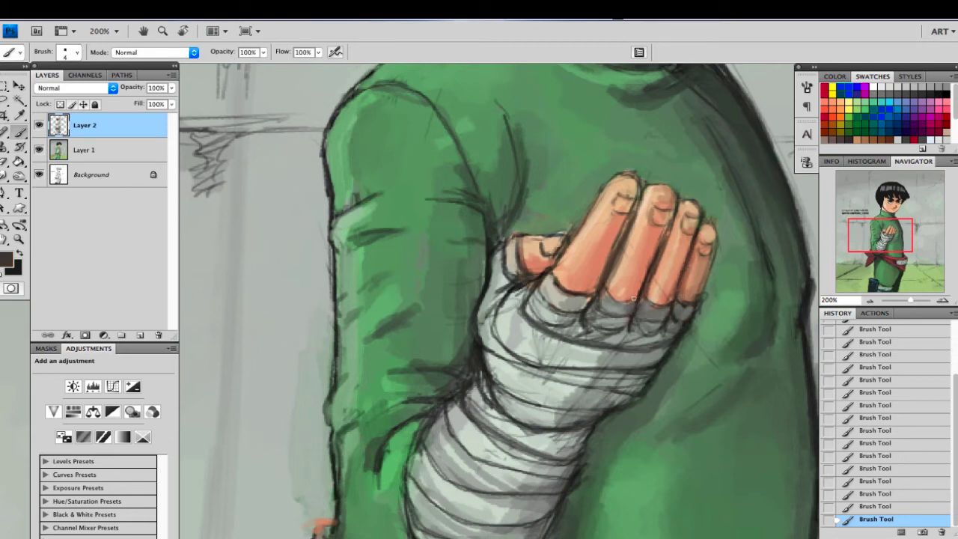
Step: Clean up the sleeve's outer edge with sampled background grey and suit greens at brush size 7
key("bracketright")
key("bracketright")
key("bracketright")
left_click(352, 259, "alt")
left_click(326, 245, "alt")
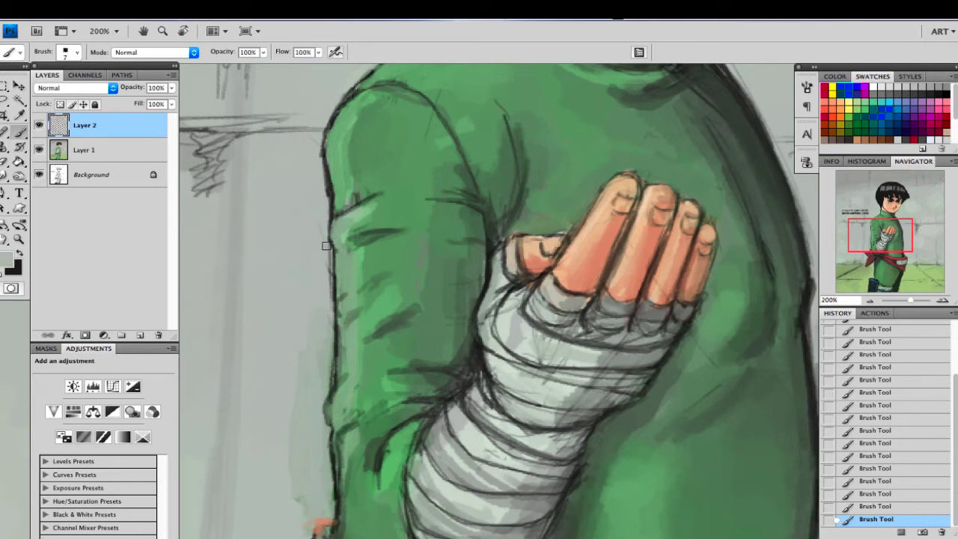
mouse_move(326, 245)
left_mouse_down()
mouse_move(326, 375)
mouse_move(346, 400)
mouse_move(335, 399)
mouse_move(336, 451)
mouse_move(345, 460)
mouse_move(353, 448)
mouse_move(342, 483)
left_mouse_up()
left_click(343, 393, "alt")
left_click(350, 450, "alt")
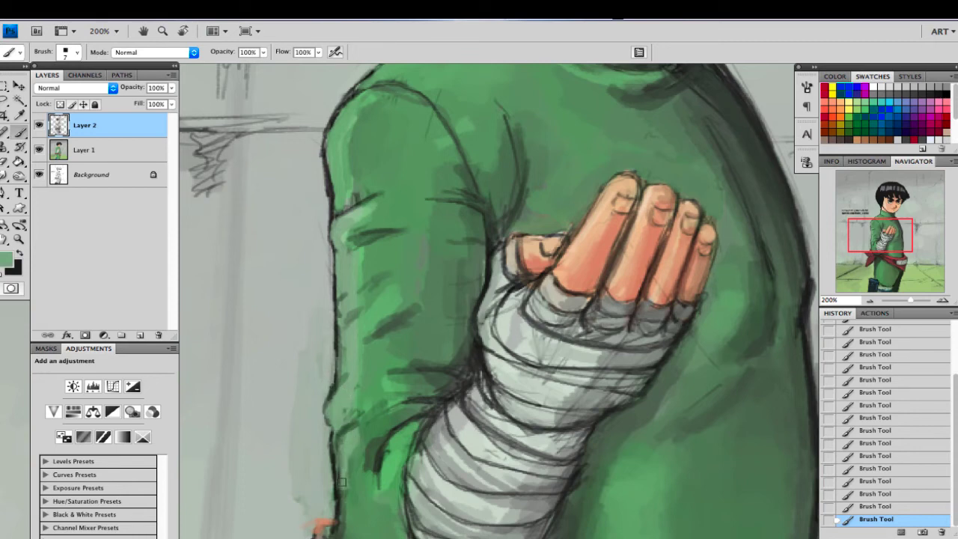
left_click(343, 478, "alt")
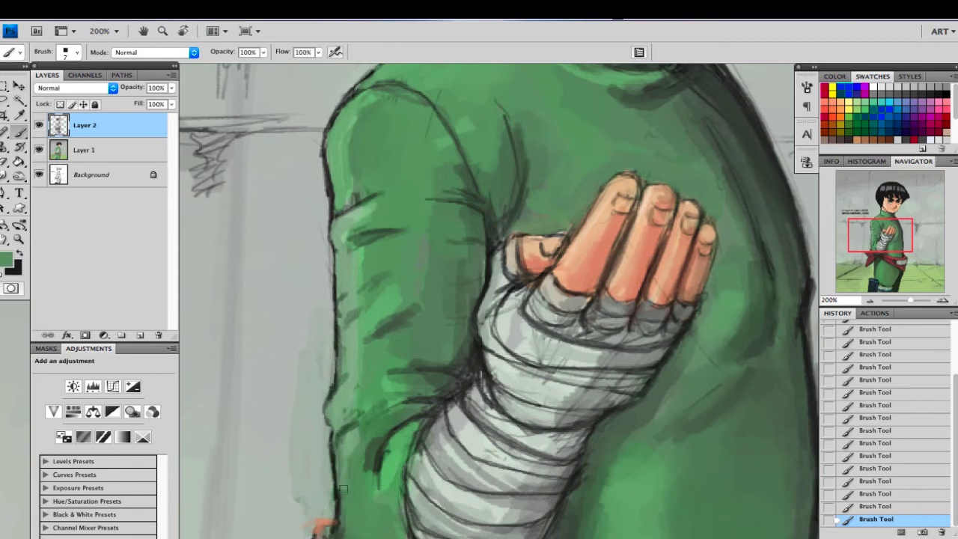
Step: Refine the bandaged hand's dark contours with sampled near-black at brush size 4
left_click(492, 339, "alt")
left_click_drag(883, 246, 894, 232)
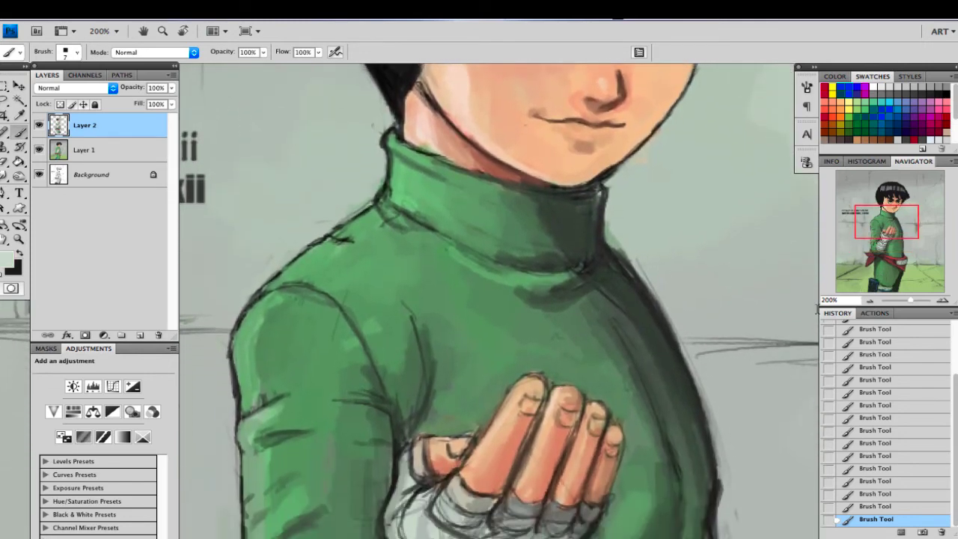
left_click(869, 301)
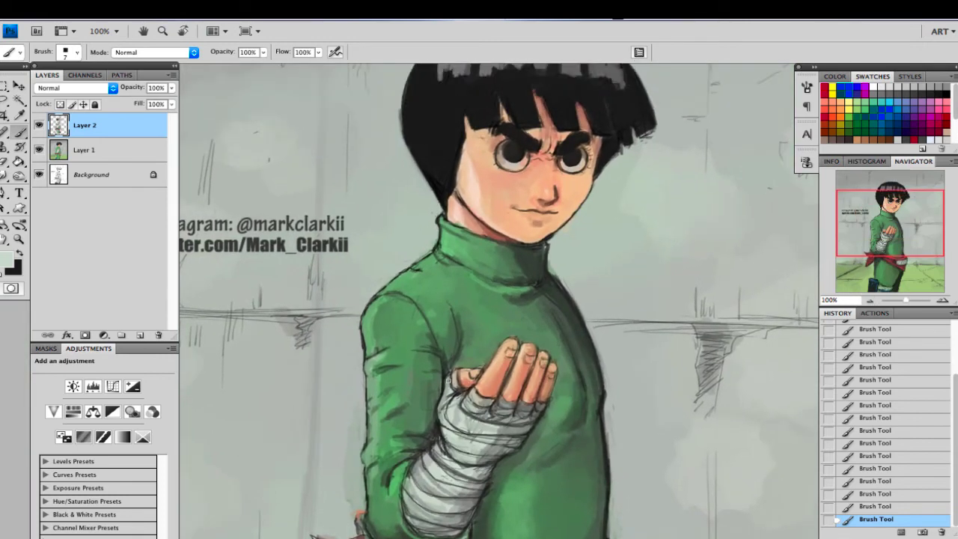
left_click(489, 389, "alt")
left_click(473, 215, "alt")
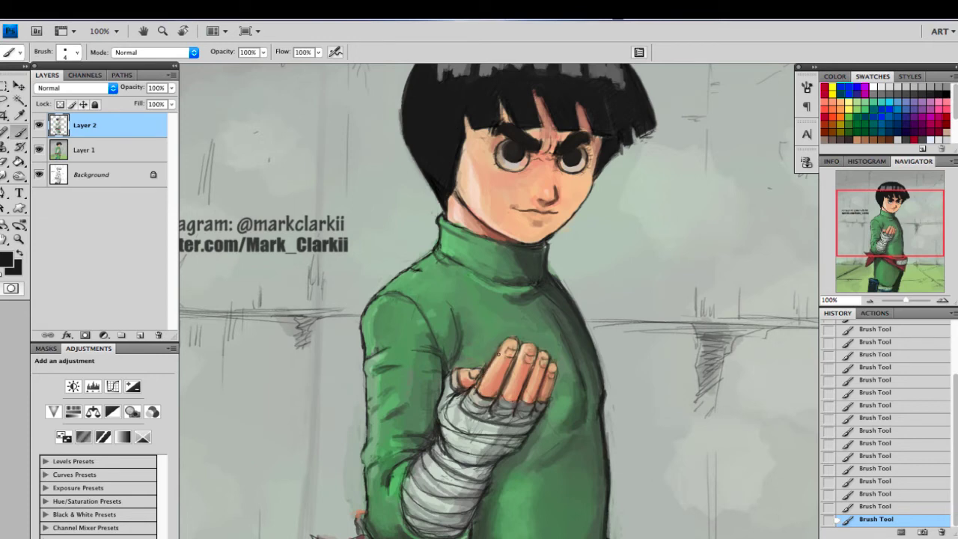
Step: Blend the index finger's skin with sampled peach tones, reducing the brush to size 9
left_click(496, 365, "alt")
left_click(504, 366, "alt")
key("]")
key("]")
key("]")
key("]")
key("]")
key("]")
key("]")
left_click(504, 358, "alt")
key("bracketleft")
key("bracketleft")
Step: Touch up the fingers and face with skin tones sampled from each area and a larger brush
left_click(870, 300)
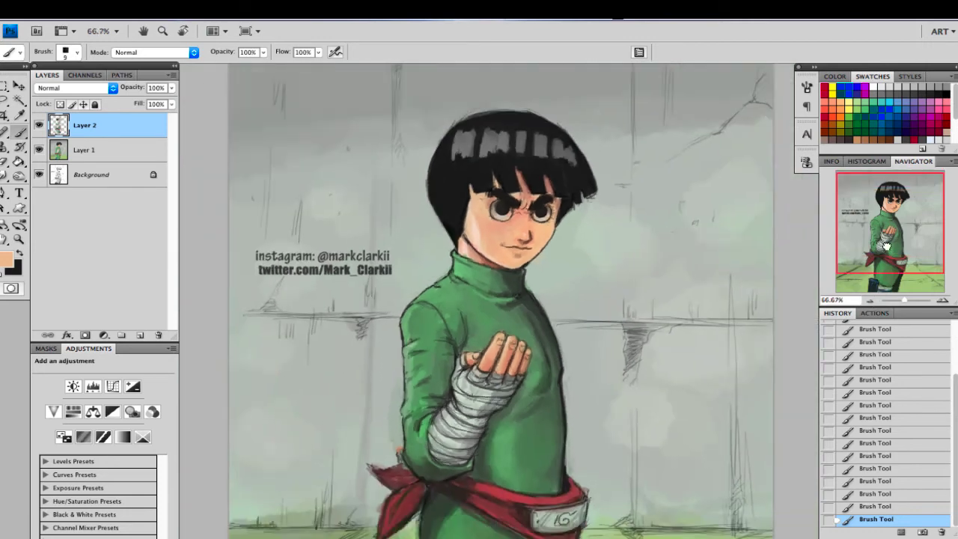
left_click_drag(886, 246, 877, 244)
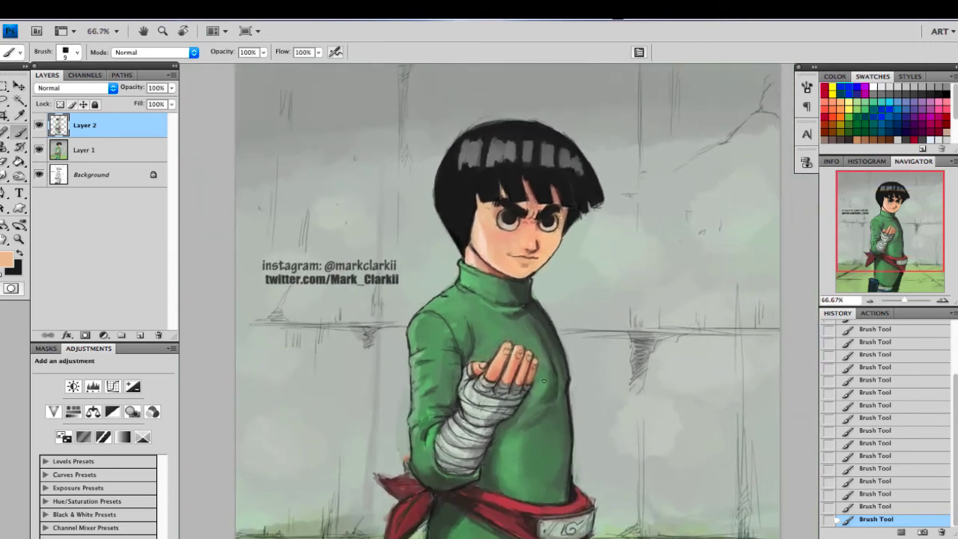
key("bracketright")
key("bracketright")
key("bracketright")
left_click(498, 365, "alt")
left_click(484, 240, "alt")
Step: Touch up the lower sleeve beside the forearm bandage with sampled greens and a smaller brush
key("bracketleft")
key("bracketleft")
left_click(429, 437, "alt")
left_click(425, 439, "alt")
Step: Smooth the lower torso of the suit above the sash with sampled greens at brush size 40
left_click(513, 456, "alt")
key("bracketright")
key("bracketright")
key("bracketright")
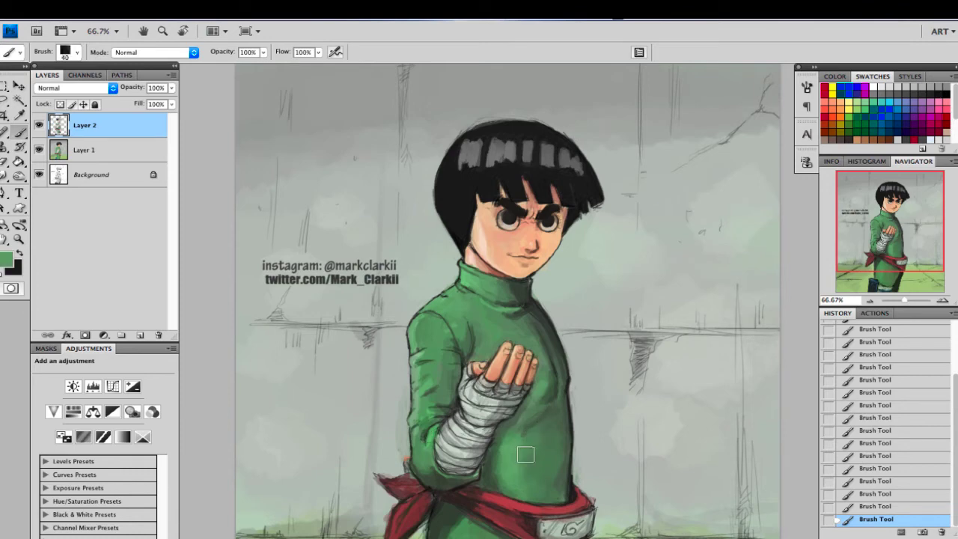
left_click(554, 458, "alt")
left_click_drag(565, 456, 553, 500)
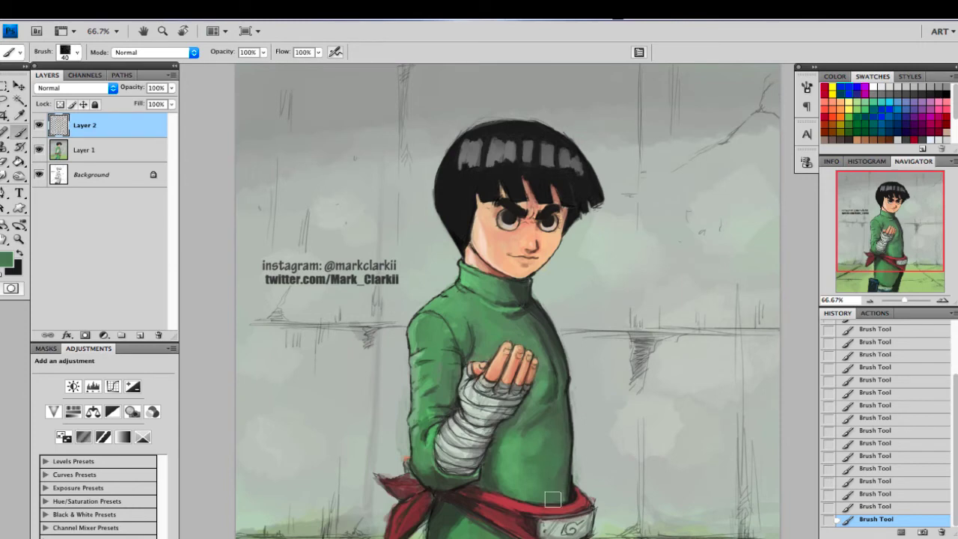
Step: Refine the shaded edge of the back leg with sampled dark green and ground colours, starting at brush size 15
left_click_drag(902, 222, 889, 260)
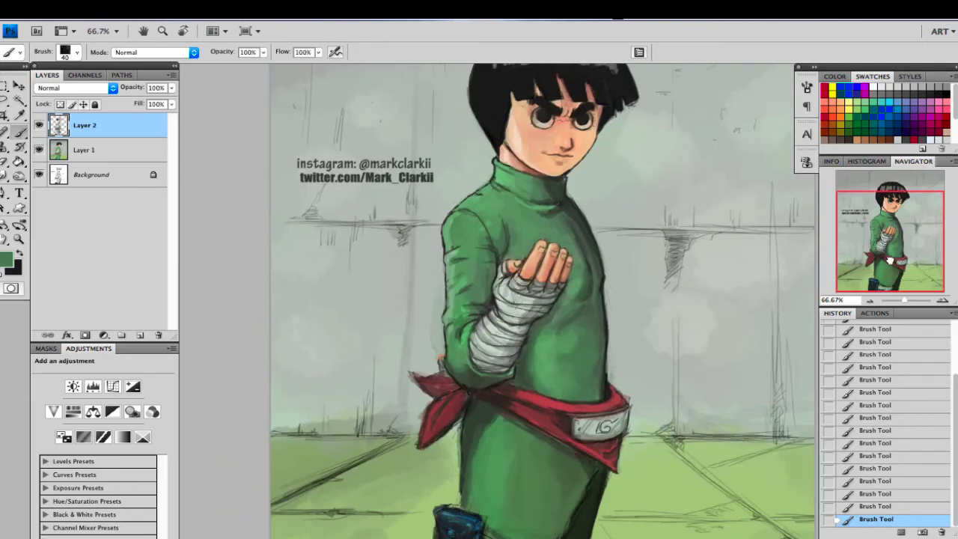
left_click(566, 480, "alt")
key("bracketleft")
key("bracketleft")
key("bracketleft")
left_click(870, 300)
left_click(500, 517, "alt")
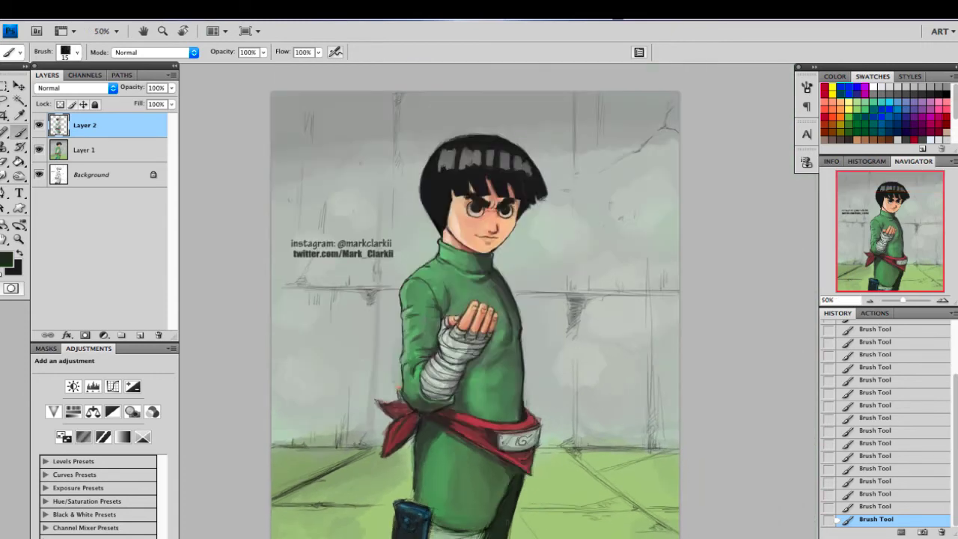
key("bracketright")
left_click(530, 527, "alt")
key("bracketright")
key("bracketright")
Step: Touch up the hair with sampled black at brush size 30
left_click(472, 157, "alt")
key("bracketleft")
left_click(531, 183, "alt")
key("bracketright")
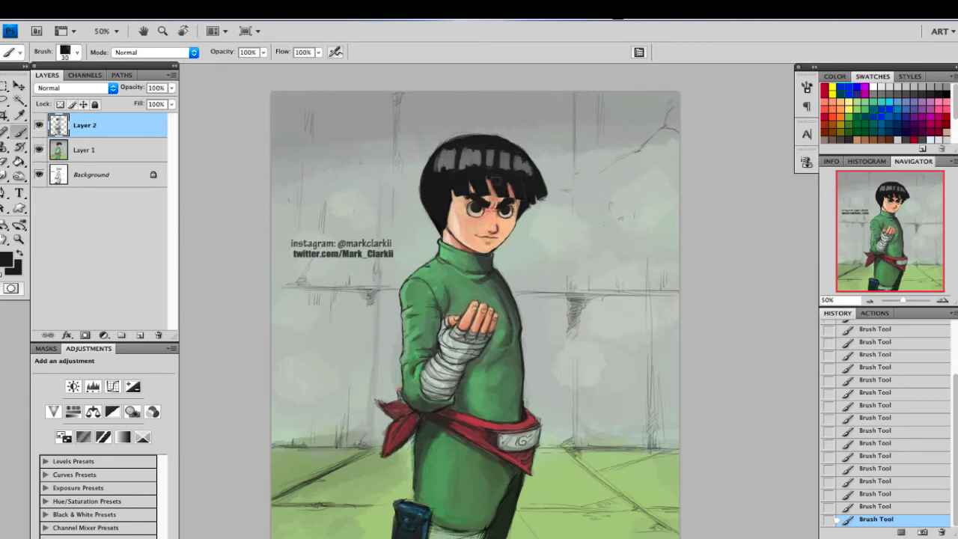
Step: Add small highlights to the thumb and middle fingertip in pale cream f8f1e9 at brush size 1
key("bracketleft")
key("bracketleft")
key("bracketleft")
left_click(455, 225, "alt")
left_click(10, 261)
left_click(675, 265)
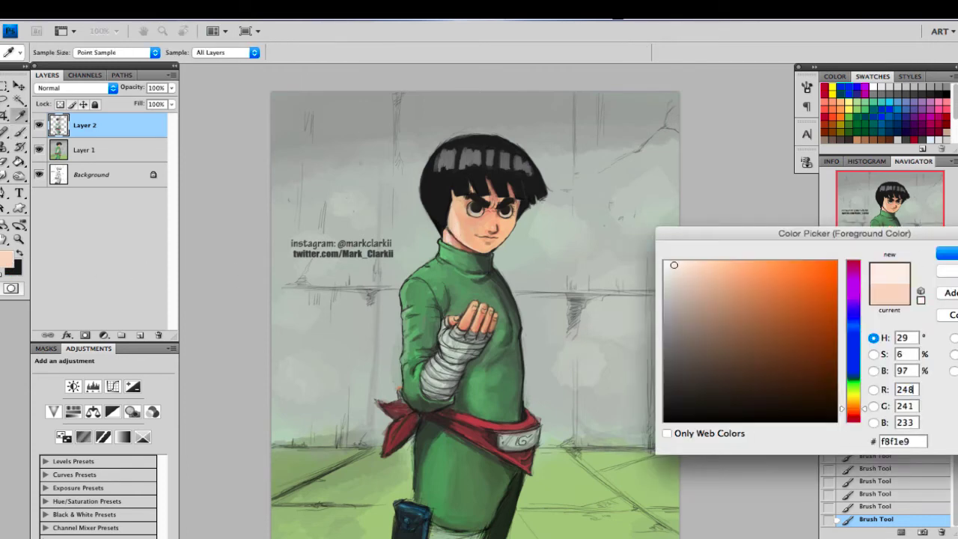
left_click(949, 254)
left_click(944, 301)
left_click(944, 301)
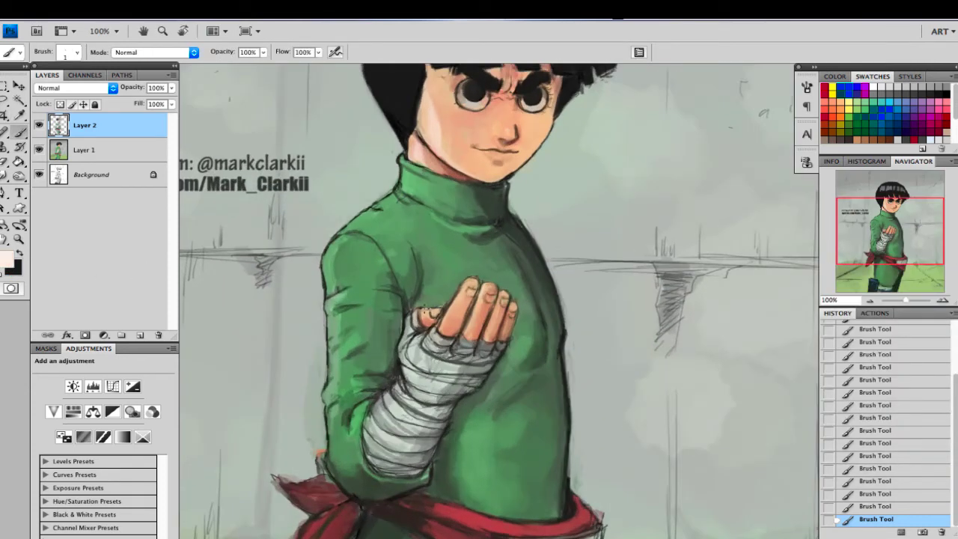
left_click_drag(426, 310, 423, 309)
left_click_drag(486, 288, 482, 307)
Step: Blend the little finger with sampled skin tones at brush size 5, then refine the bandage edge below with a thinner brush
key("bracketright")
left_click(512, 325, "alt")
left_click(512, 308, "alt")
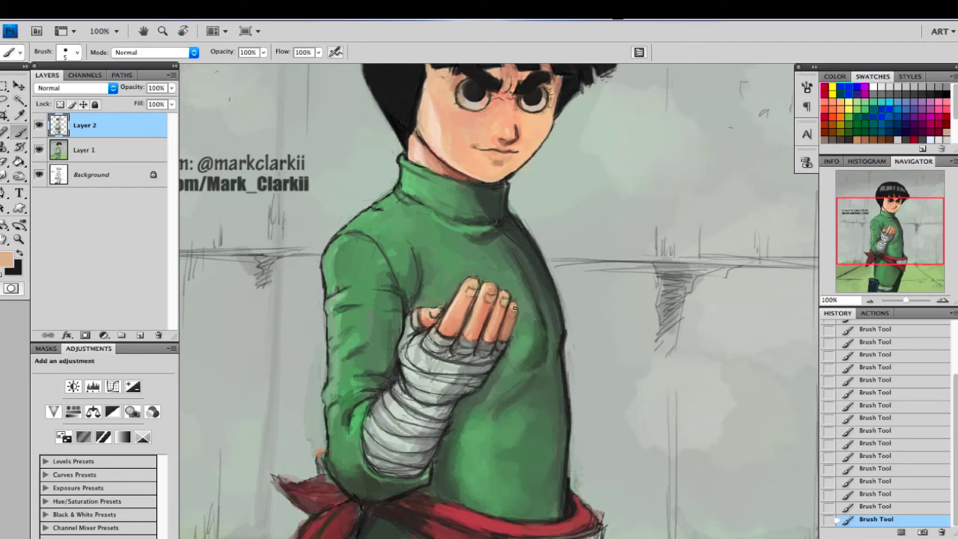
key("bracketleft")
key("bracketleft")
key("bracketleft")
key("bracketleft")
left_click(499, 355, "alt")
Step: Smooth the middle fingertip with sampled peach at brush size 9
left_click(491, 289, "alt")
key("bracketright")
key("bracketright")
key("bracketright")
key("bracketright")
key("bracketright")
key("bracketright")
key("bracketright")
key("bracketright")
Step: Smooth the far cheek beside the nose with sampled skin tones and a larger brush
left_click_drag(860, 237, 860, 210)
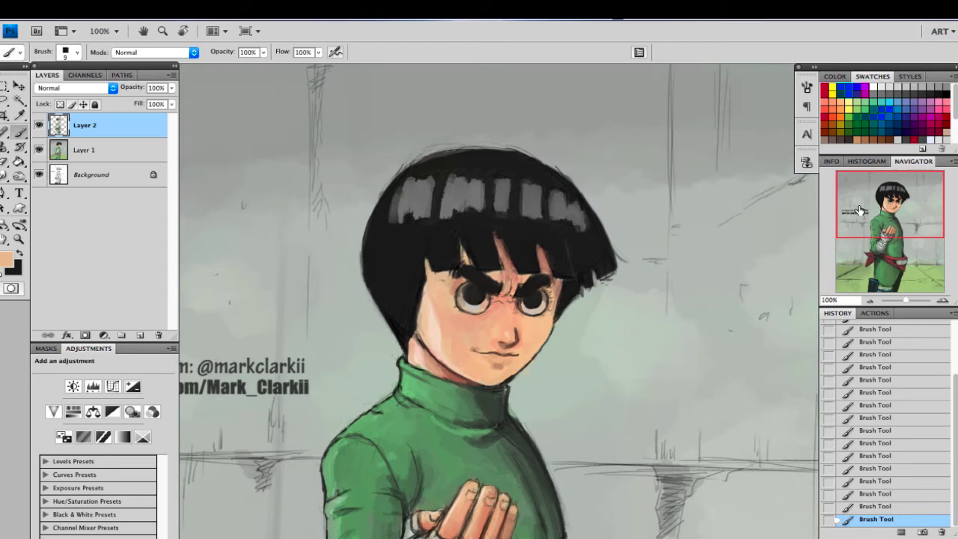
left_click(520, 331, "alt")
left_click(524, 342, "alt")
key("bracketright")
key("bracketright")
left_click_drag(520, 333, 517, 343)
Step: Shade the chin just below the mouth with a sampled brown skin tone at brush size 6
left_click(505, 334, "alt")
key("bracketleft")
key("bracketleft")
key("bracketleft")
key("bracketleft")
key("bracketleft")
left_click_drag(494, 364, 502, 365)
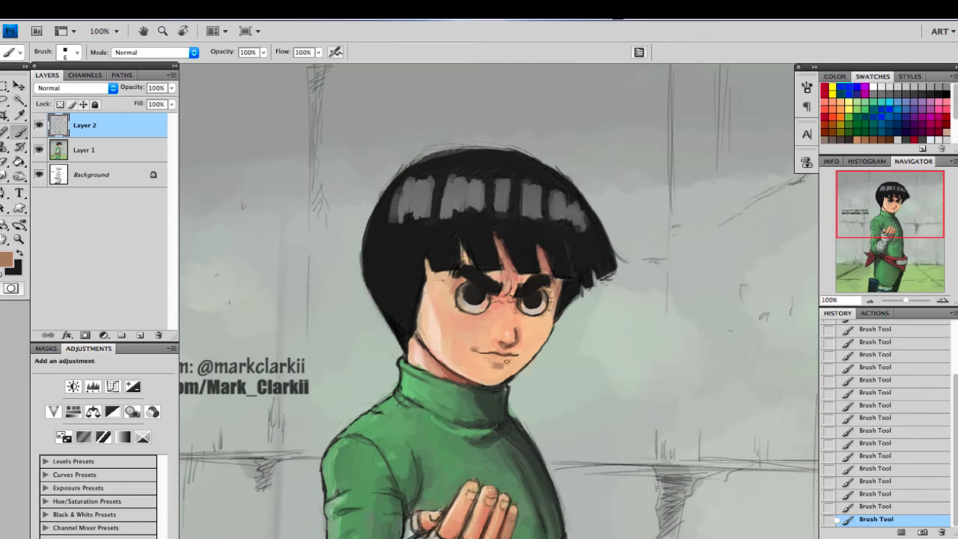
Step: Blend the near cheek and jaw with sampled pale and peach skin tones, enlarging the brush to size 15
left_click(441, 336, "alt")
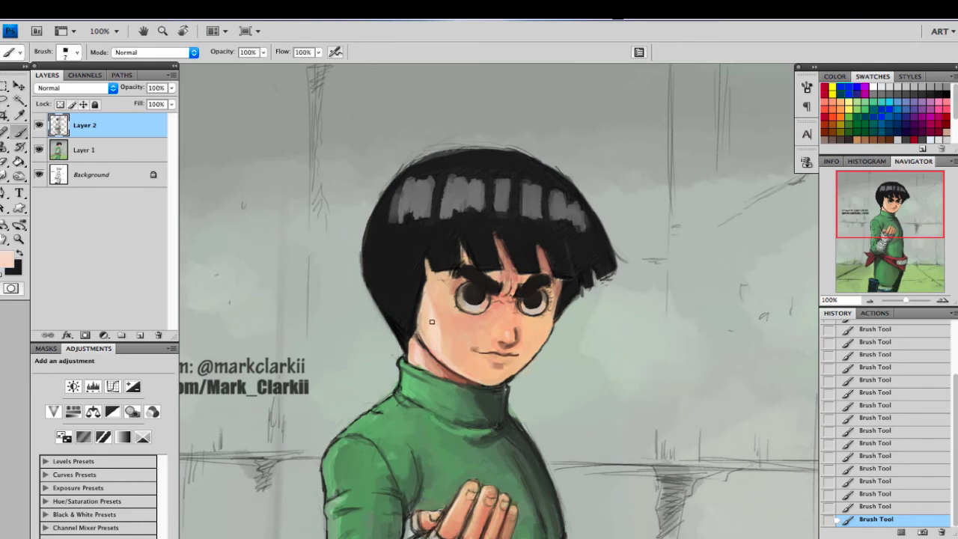
key("bracketright")
left_click(451, 333, "alt")
key("bracketright")
key("bracketright")
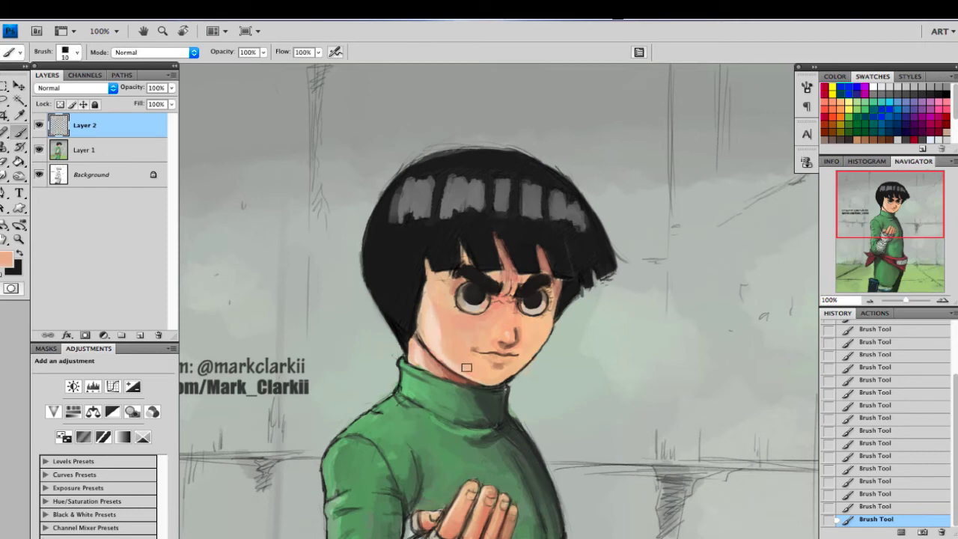
key("bracketright")
key("bracketright")
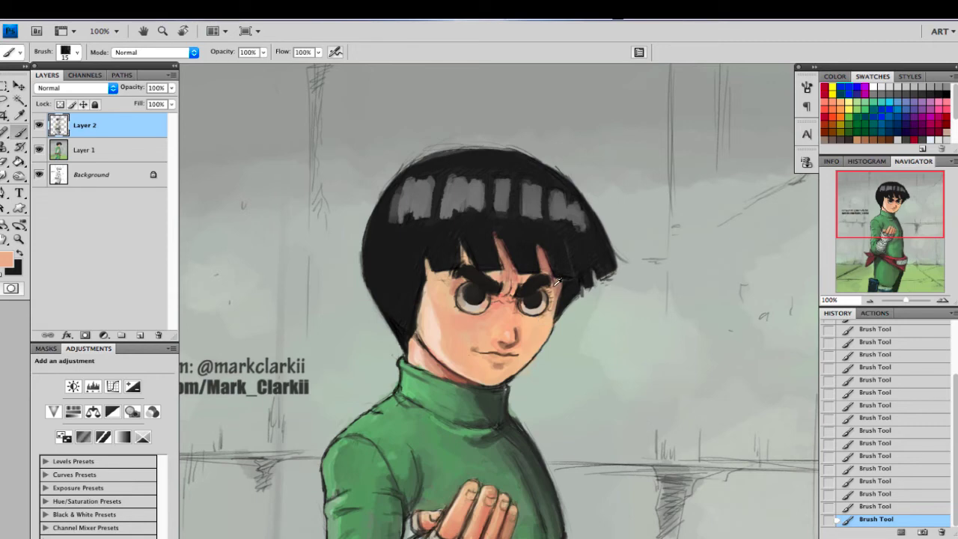
Step: Draw dark eyelash strokes at the outer corners of both eyes with sampled black and a small brush
left_click(557, 282, "alt")
left_click(477, 270, "alt")
key("bracketleft")
key("bracketleft")
key("bracketleft")
key("bracketleft")
key("bracketleft")
key("bracketleft")
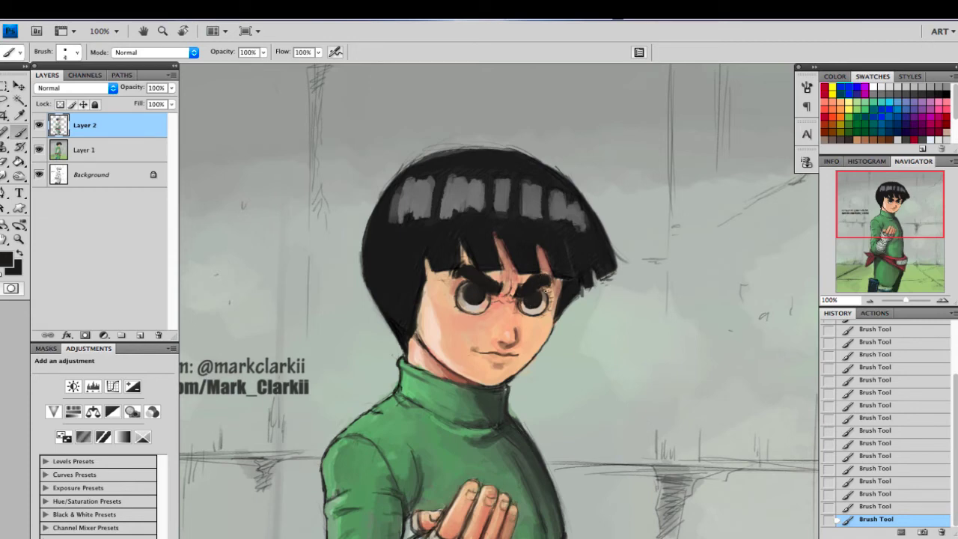
key("bracketright")
key("bracketright")
key("bracketright")
left_click_drag(545, 308, 556, 294)
left_click_drag(461, 284, 452, 306)
Step: Smooth the near cheek and temple beside the eye with sampled light skin tones at brush size 8
left_click(436, 315, "alt")
key("bracketright")
key("bracketright")
key("bracketright")
key("bracketright")
key("bracketright")
left_click(447, 327, "alt")
left_click(434, 300, "alt")
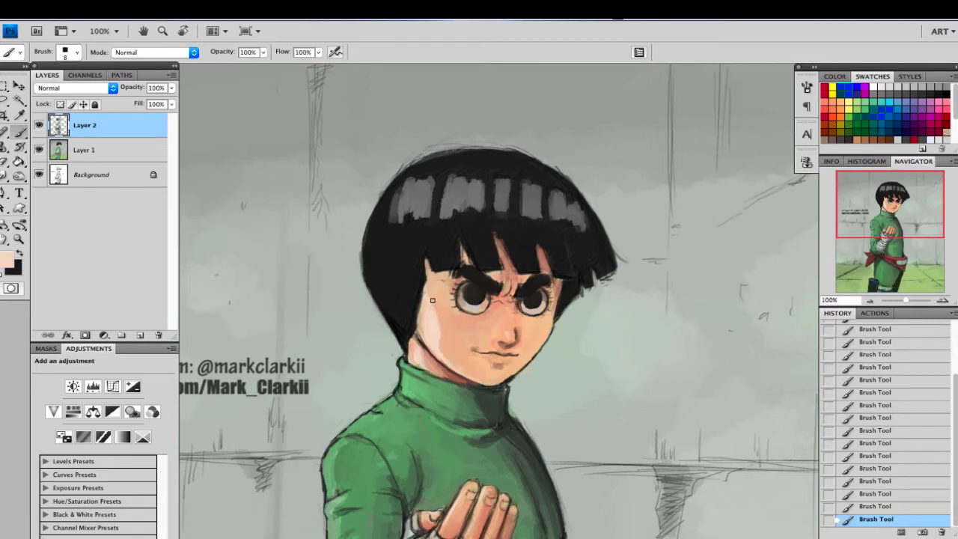
Step: Blend the skin beneath the near eye and across the cheek with sampled light and peach tones at brush size 9
key("bracketright")
key("bracketright")
left_click_drag(463, 315, 460, 318)
key("bracketleft")
left_click(478, 320, "alt")
left_click(455, 365, "alt")
left_click(482, 316, "alt")
mouse_move(466, 320)
left_mouse_down()
mouse_move(491, 312)
mouse_move(463, 316)
left_mouse_up()
left_click(450, 313, "alt")
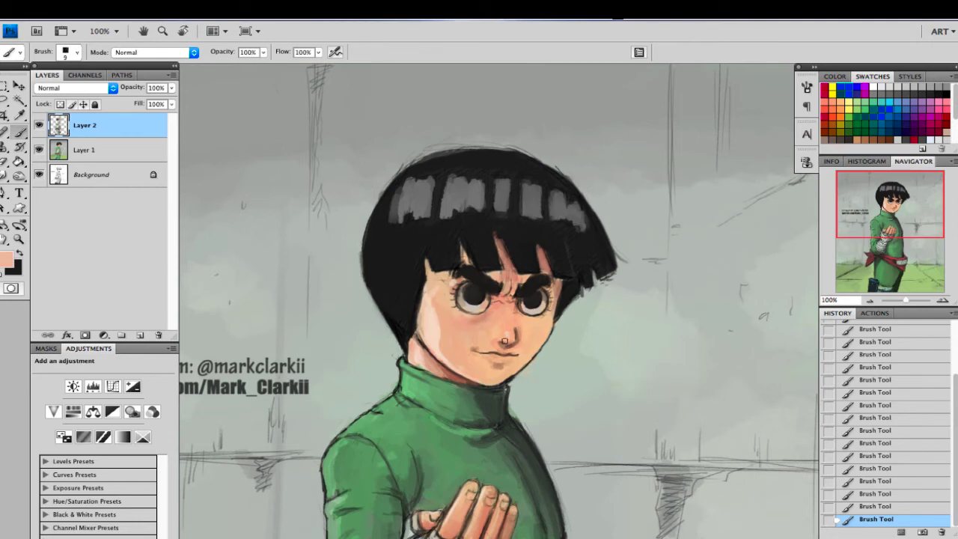
Step: Shade beside the nose and on the far cheek with sampled skin tones, using a smaller brush
key("bracketleft")
key("bracketleft")
key("bracketleft")
left_click(519, 327, "alt")
left_click(537, 319, "alt")
left_click_drag(524, 317, 547, 320)
left_click(522, 326, "alt")
key("bracketright")
left_click(538, 321, "alt")
left_click(539, 323, "alt")
Step: Darken the outline of the red sash's tail at the hip with black sampled from the hair at brush size 5
left_click(557, 230, "alt")
key("bracketright")
key("bracketright")
left_click(871, 301)
left_click(871, 301)
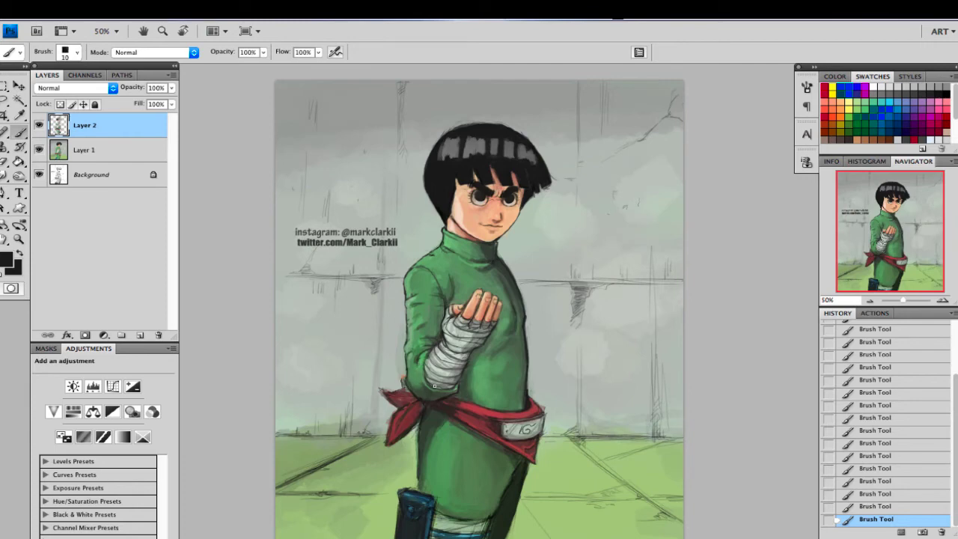
left_click(423, 408, "alt")
key("bracketleft")
key("bracketleft")
left_click(447, 163, "alt")
key("bracketleft")
left_click_drag(410, 398, 387, 392)
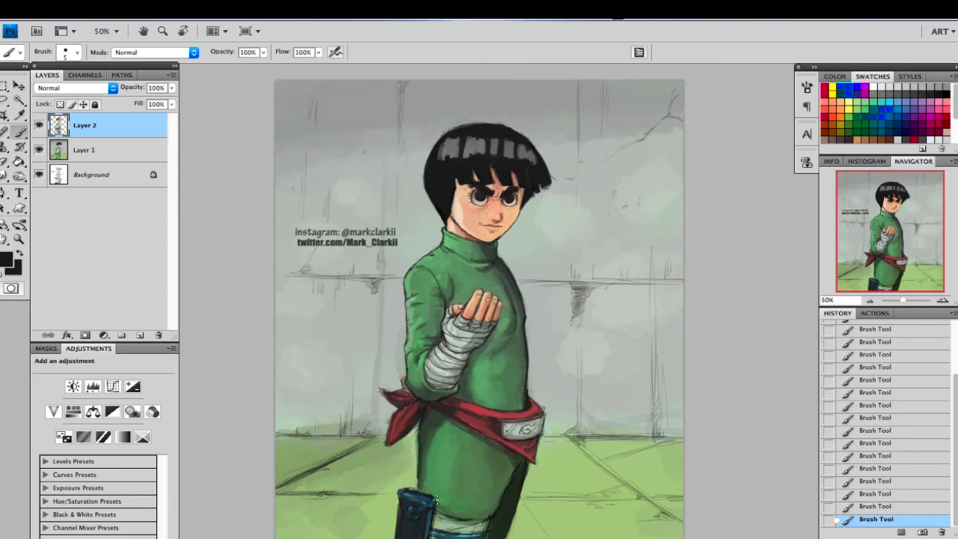
Step: Paint the upper edge of the blue pouch with sampled dark blue at brush size 6 and undo the last stroke
left_click(423, 492, "alt")
key("bracketright")
left_click_drag(407, 489, 425, 495)
left_click(405, 509, "alt")
left_click(424, 511, "alt")
key("bracketleft")
key("bracketleft")
key("bracketleft")
key("bracketleft")
key("bracketleft")
key("ctrl+z")
Step: Darken the blue band below the leg bandage with sampled dark tones at brush sizes 8 and 9
left_click(419, 523, "alt")
key("bracketright")
key("bracketright")
key("bracketright")
key("bracketright")
key("bracketright")
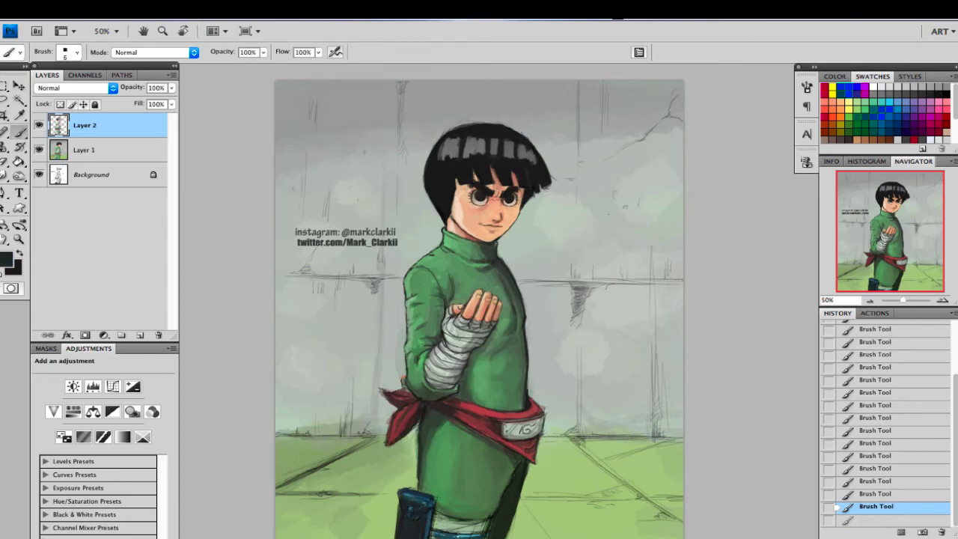
key("bracketright")
left_click_drag(439, 535, 463, 537)
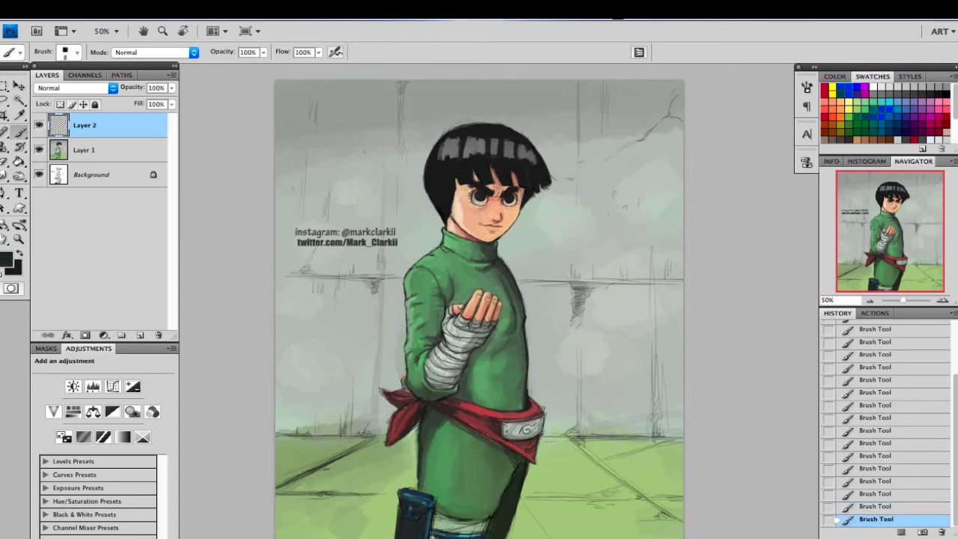
left_click(429, 192, "alt")
key("bracketright")
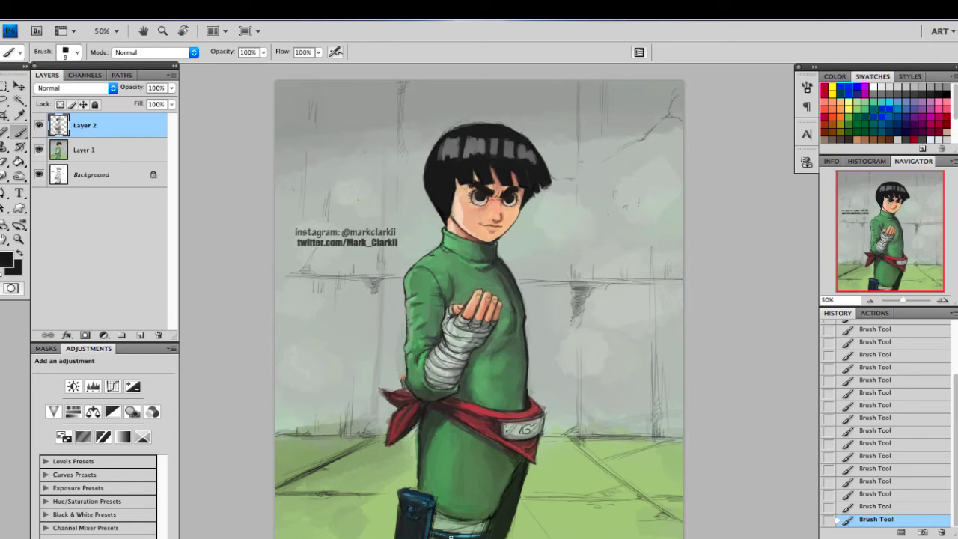
mouse_move(448, 536)
left_mouse_down()
mouse_move(479, 536)
mouse_move(438, 534)
left_mouse_up()
Step: Repaint the band below the leg bandage with sampled blue and add a lighter grey-blue highlight at brush size 6
left_click(423, 491, "alt")
key("bracketleft")
key("bracketleft")
key("bracketleft")
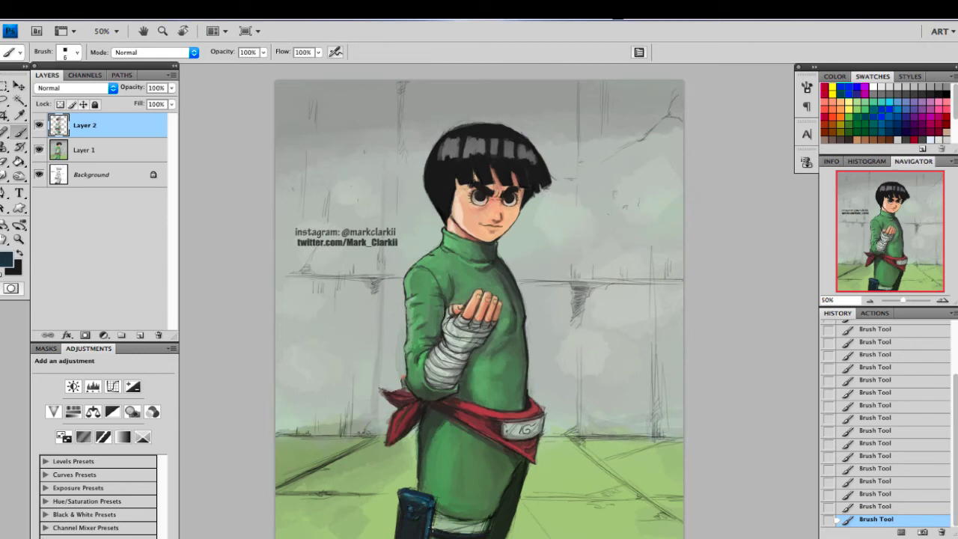
left_click_drag(480, 535, 470, 534)
left_click(9, 259)
left_click_drag(701, 359, 684, 314)
key("Return")
mouse_move(476, 530)
left_mouse_down()
mouse_move(455, 533)
mouse_move(485, 533)
left_mouse_up()
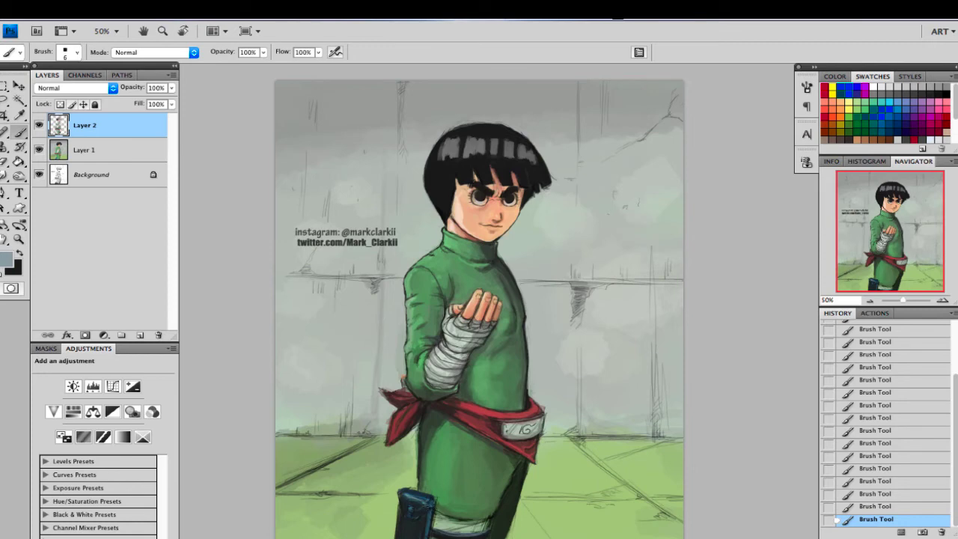
key("ctrl+z")
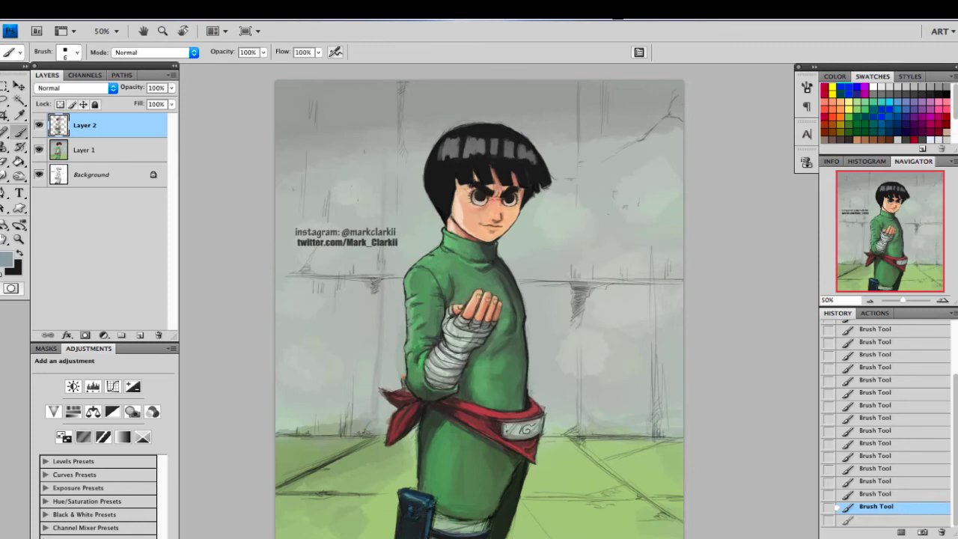
key("ctrl+z")
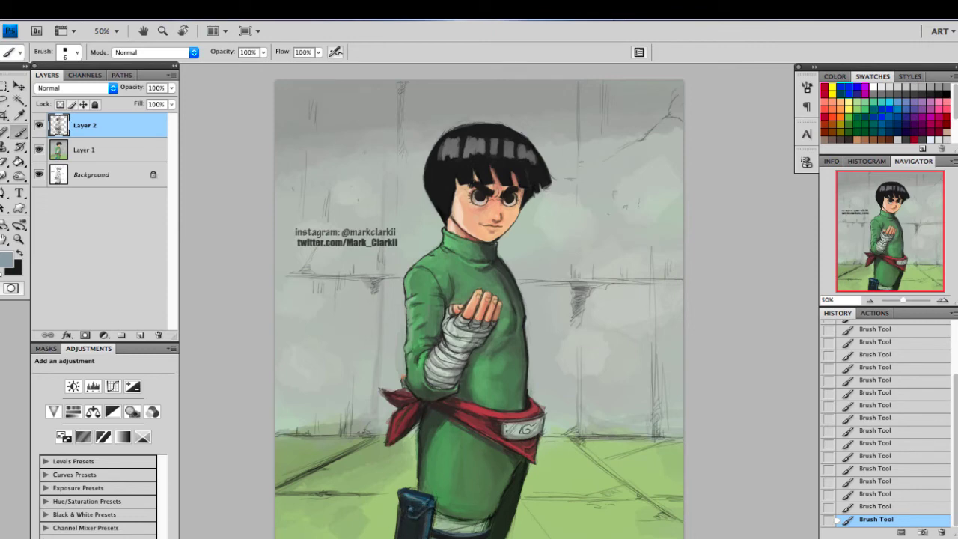
Step: Touch up the leg bandage, the shaded thigh edge and the headband plate's edge with sampled colors at brush size 6
left_click(435, 518, "alt")
left_click(464, 516, "alt")
left_click(514, 495, "alt")
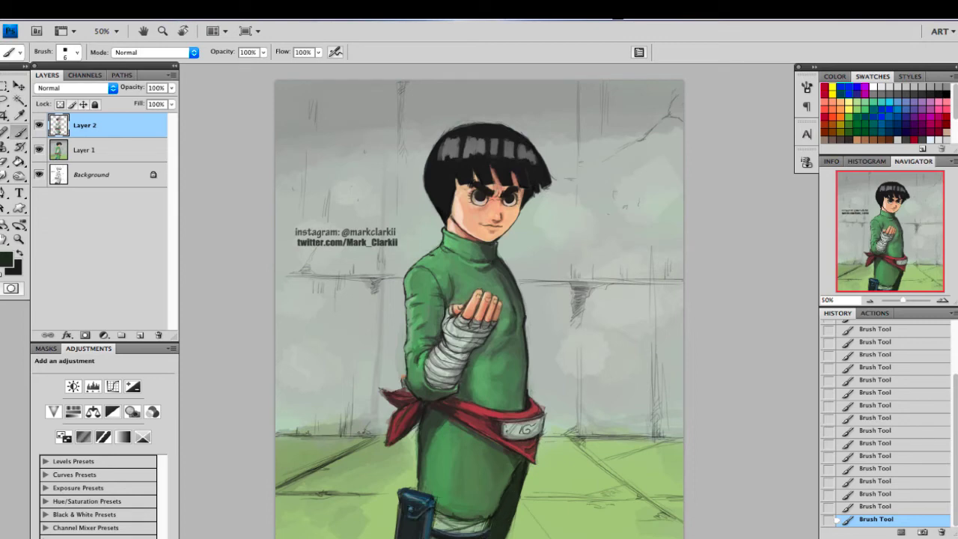
left_click(515, 462, "alt")
left_click(519, 474, "alt")
left_click_drag(533, 417, 543, 424)
Step: Add a new layer above Layer 2 and fill the chipped wall crack beside the torso with sampled black and grey
left_click(530, 157, "alt")
left_click(140, 336)
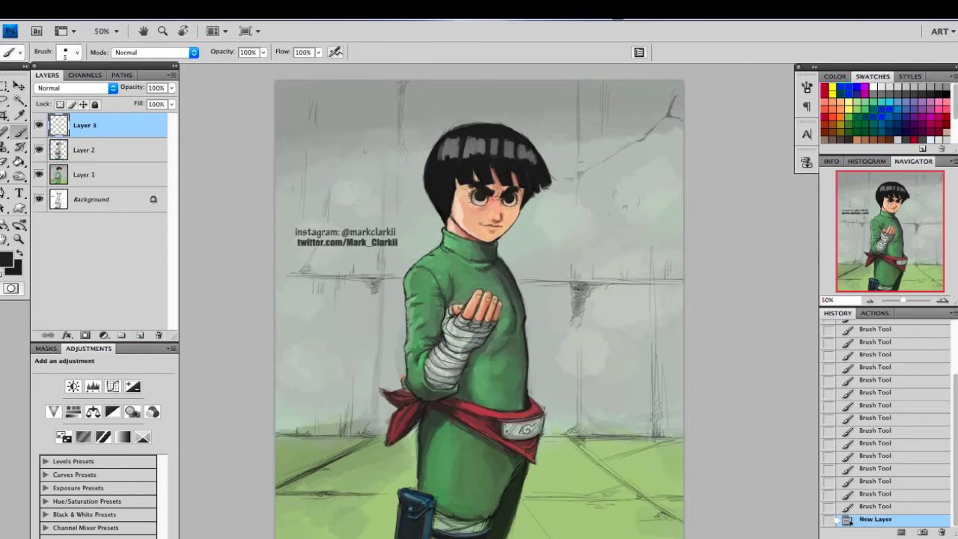
mouse_move(578, 283)
left_mouse_down()
mouse_move(589, 285)
mouse_move(578, 303)
left_mouse_up()
left_click(584, 300, "alt")
key("bracketright")
key("bracketright")
key("bracketright")
key("bracketright")
key("bracketright")
key("bracketright")
key("bracketright")
key("bracketright")
mouse_move(577, 302)
left_mouse_down()
mouse_move(583, 289)
mouse_move(595, 288)
mouse_move(579, 298)
left_mouse_up()
Step: Refine the chipped wall crack's shape and edges with fine grey and black strokes at brush size 5
key("bracketleft")
key("bracketleft")
key("bracketleft")
key("bracketleft")
key("bracketleft")
key("bracketleft")
key("bracketleft")
key("bracketleft")
left_click_drag(580, 298, 578, 307)
left_click_drag(577, 307, 574, 317)
left_click_drag(575, 321, 579, 311)
key("x")
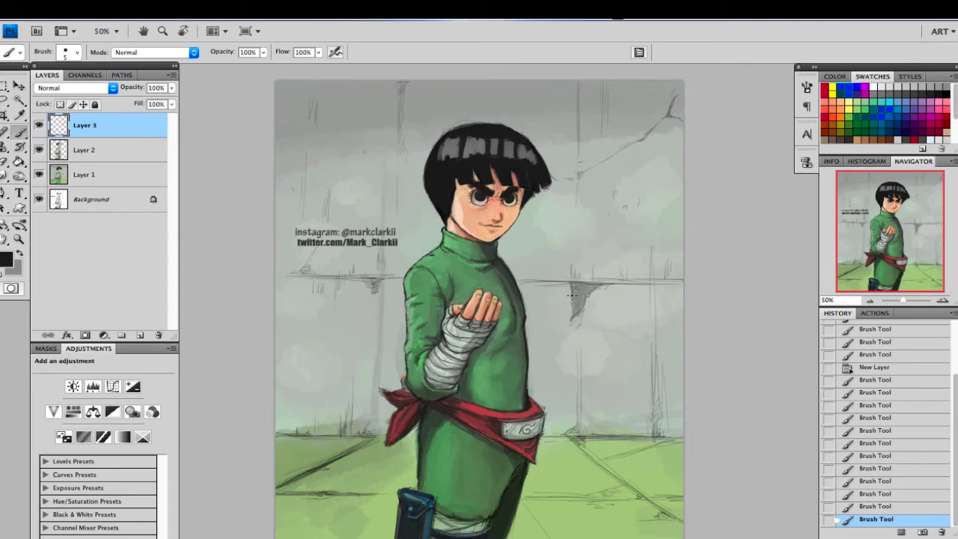
left_click(599, 282)
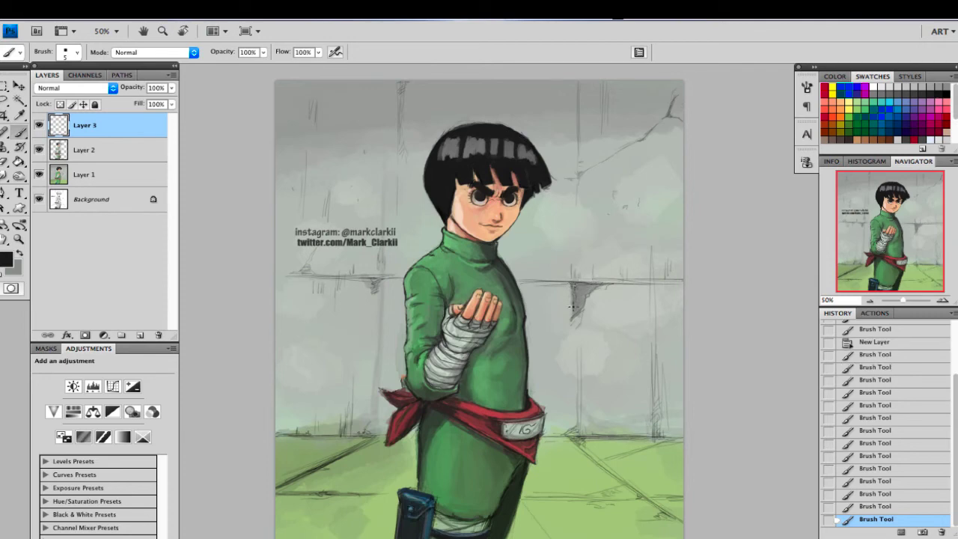
Step: Draw dark lines over the wall seams and floor cracks at brush size 5, undoing the unwanted strokes
left_click_drag(569, 324, 570, 350)
mouse_move(642, 438)
left_mouse_down()
mouse_move(664, 433)
mouse_move(658, 411)
left_mouse_up()
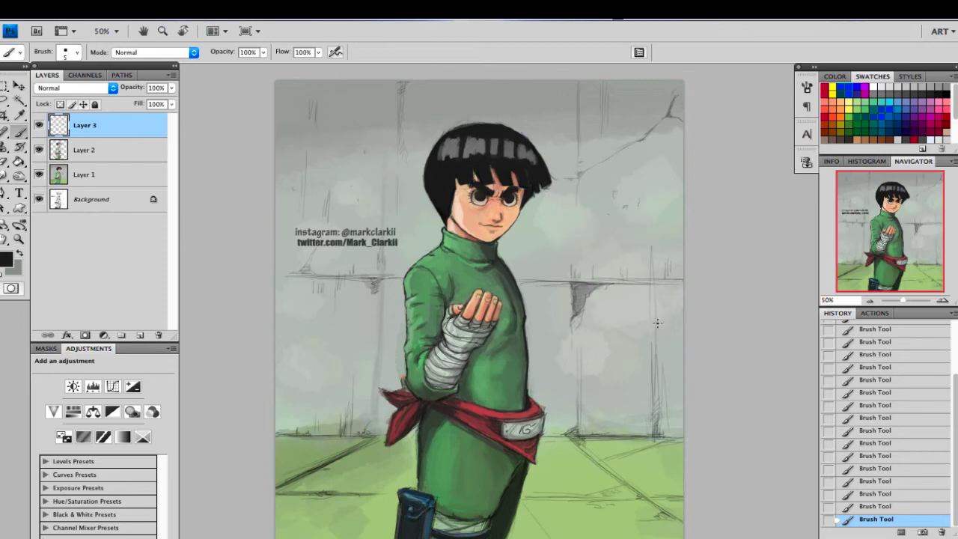
key("super+alt+z")
key("super+alt+z")
left_click_drag(654, 314, 655, 359)
left_click_drag(383, 292, 382, 337)
mouse_move(344, 431)
left_mouse_down()
mouse_move(351, 415)
mouse_move(285, 433)
left_mouse_up()
left_click_drag(312, 494, 292, 493)
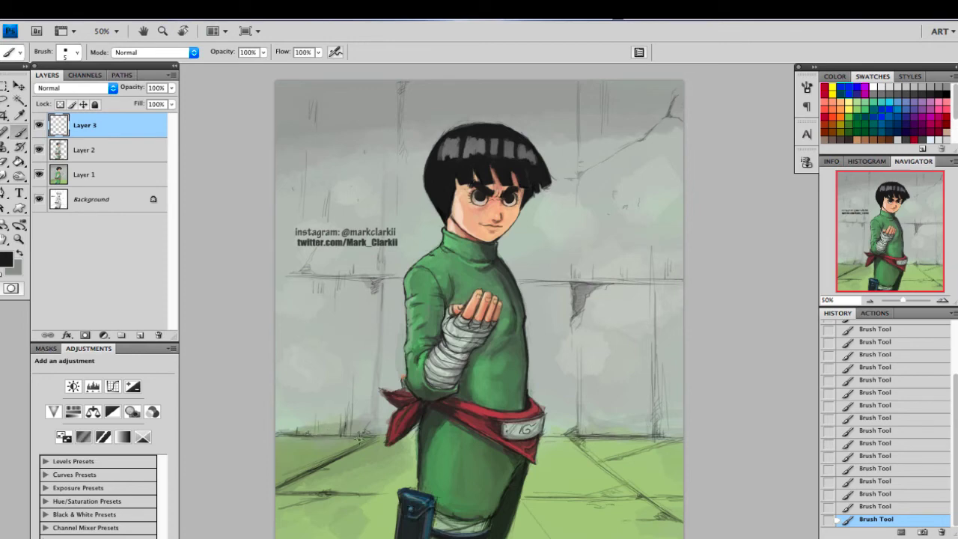
Step: Try to shade the floor tile behind the character with a broad dark stroke at brush size 80
key("]")
key("]")
key("]")
key("]")
key("]")
key("]")
key("]")
key("]")
key("]")
key("]")
key("]")
key("]")
left_click_drag(394, 459, 279, 491)
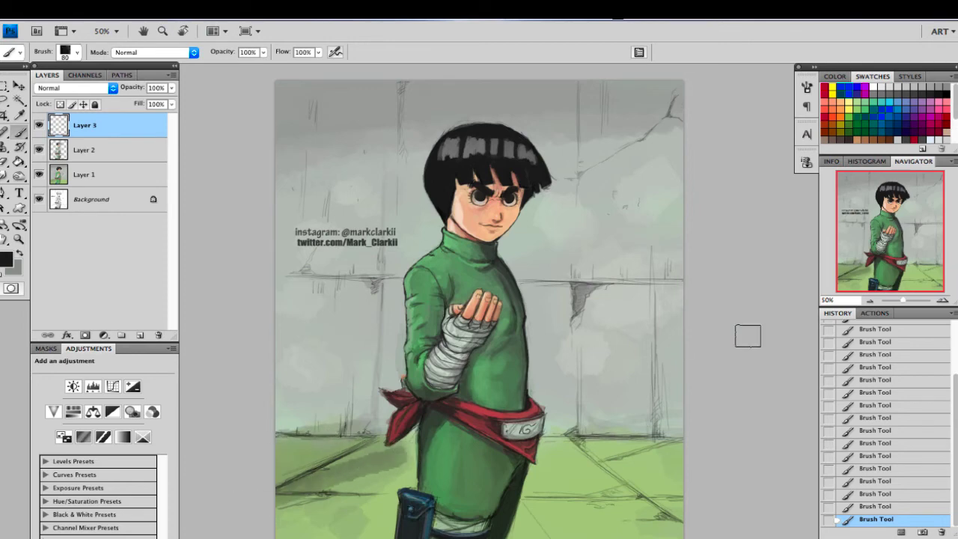
key("ctrl+z")
key("ctrl+minus")
key("ctrl+alt+z")
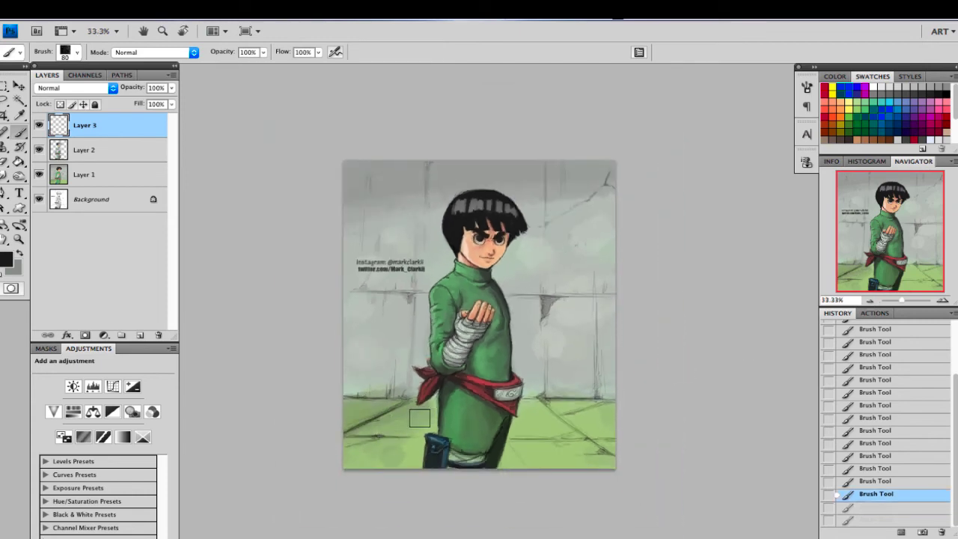
Step: Cast a broad dark shadow over the floor behind the character at brush size 175, redoing the first stroke
key("bracketright")
key("bracketright")
key("bracketright")
key("bracketright")
key("bracketright")
mouse_move(327, 457)
left_mouse_down()
mouse_move(327, 471)
mouse_move(252, 519)
left_mouse_up()
key("ctrl+z")
left_click(395, 405)
mouse_move(398, 402)
left_mouse_down()
mouse_move(342, 417)
mouse_move(290, 490)
left_mouse_up()
Step: Try to darken the wall's upper corner behind the head with broad diagonal strokes at brush size 175
left_click_drag(440, 171, 271, 295)
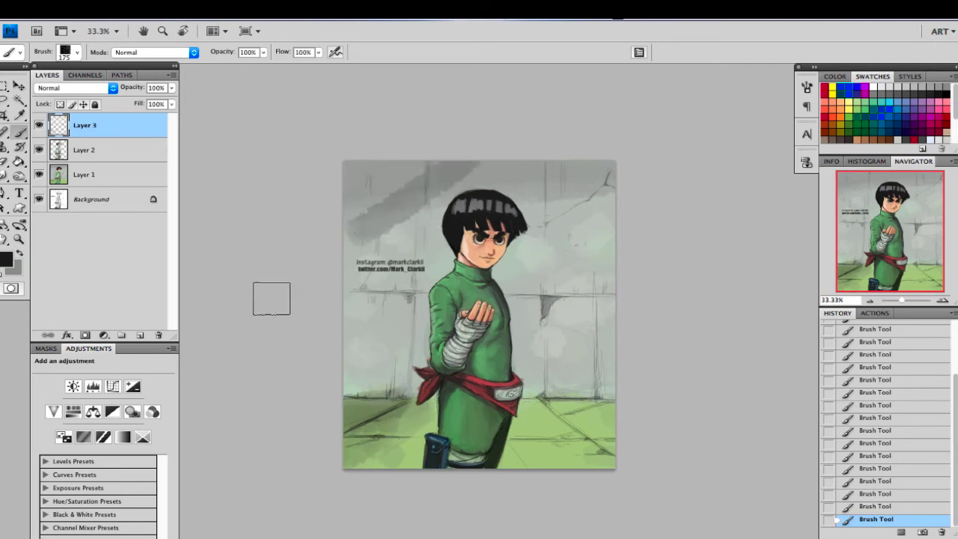
left_click(390, 209, "alt")
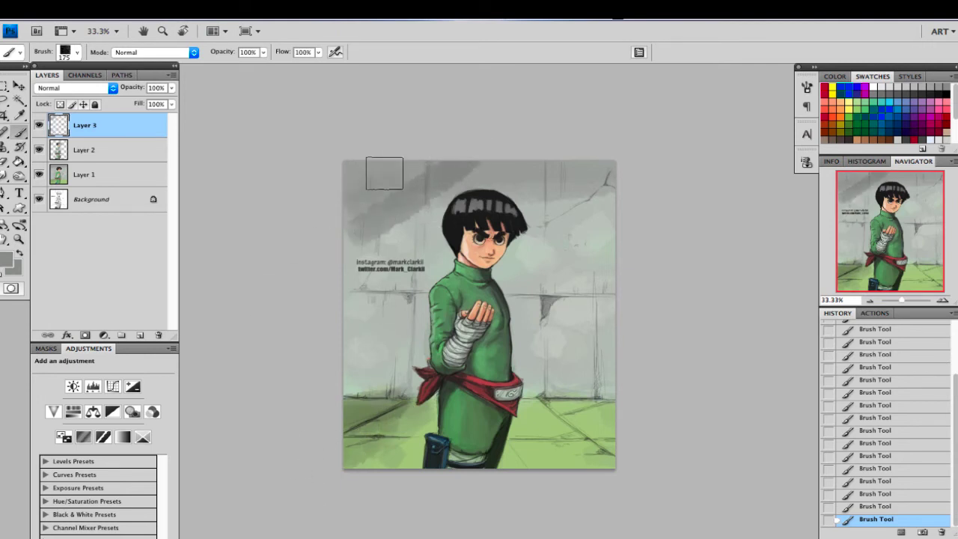
key("ctrl+alt+z")
key("ctrl+alt+z")
key("ctrl+alt+z")
key("ctrl+alt+z")
key("ctrl+alt+z")
key("ctrl+alt+z")
key("ctrl+alt+z")
key("ctrl+alt+z")
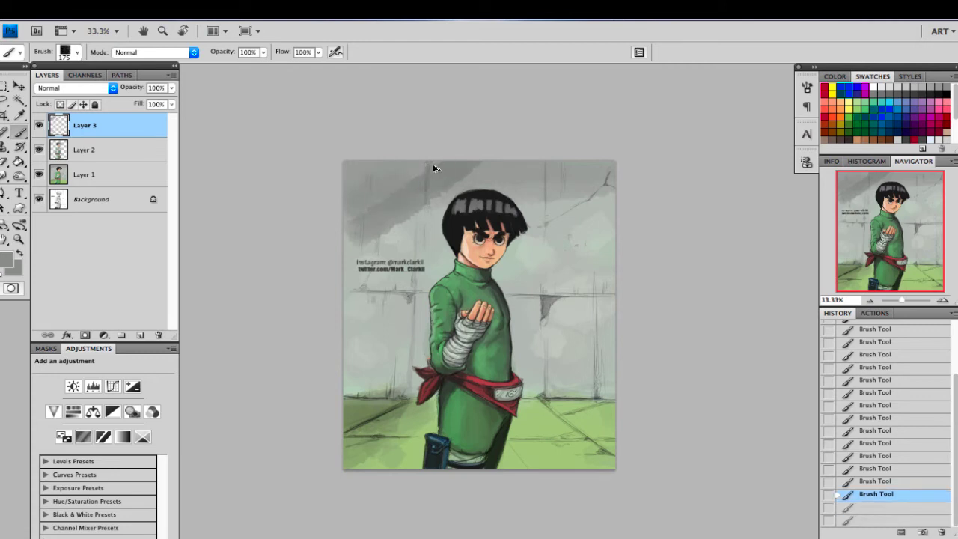
Step: Set the brush mode to Multiply and shade the wall's upper corner behind the head in grey at brush size 300
left_click(182, 53)
left_click(159, 100)
key("bracketright")
key("bracketright")
key("bracketright")
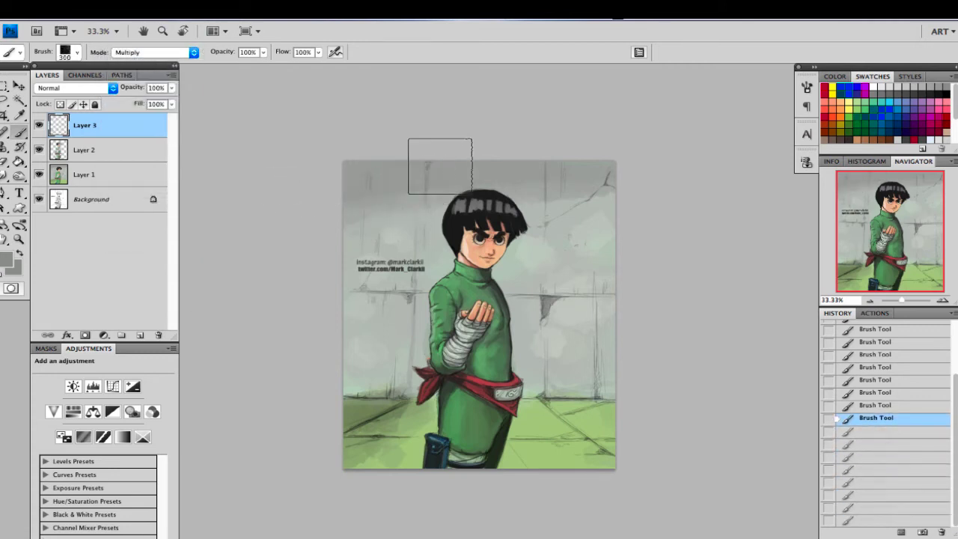
mouse_move(441, 165)
left_mouse_down()
mouse_move(378, 215)
mouse_move(344, 226)
left_mouse_up()
left_click_drag(400, 168, 340, 209)
left_click_drag(340, 208, 369, 146)
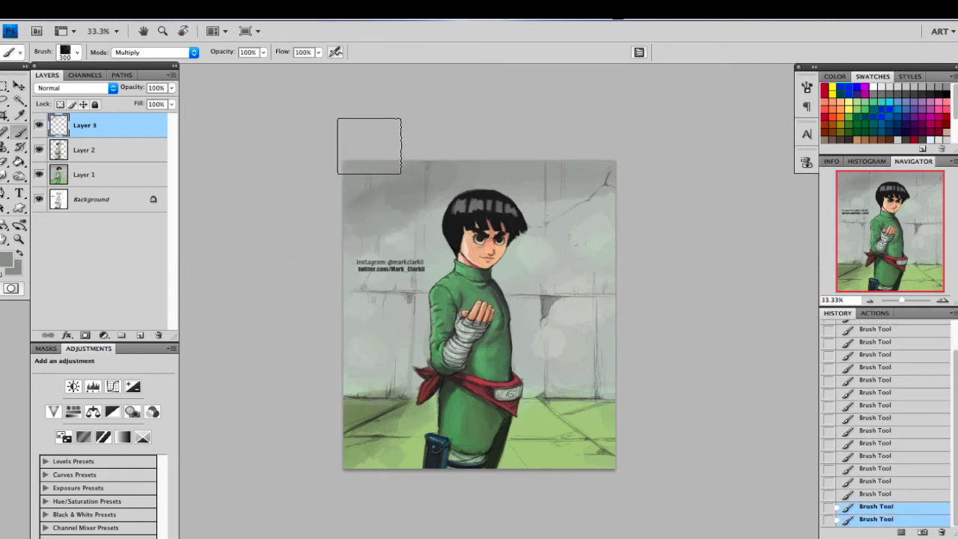
left_click(397, 186)
Step: Step back and forth through the recent Multiply strokes to remove the darkest patch from the wall's upper corner
key("ctrl+alt+z")
key("ctrl+alt+z")
key("ctrl+alt+z")
key("ctrl+alt+z")
key("ctrl+alt+z")
key("ctrl+alt+z")
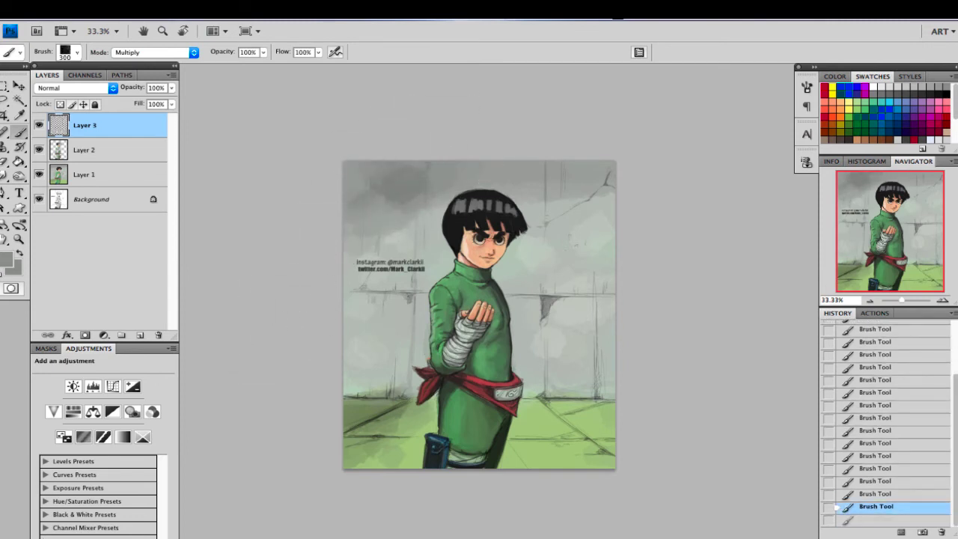
key("ctrl+shift+z")
key("ctrl+shift+z")
key("ctrl+shift+z")
key("ctrl+shift+z")
key("ctrl+shift+z")
key("ctrl+shift+z")
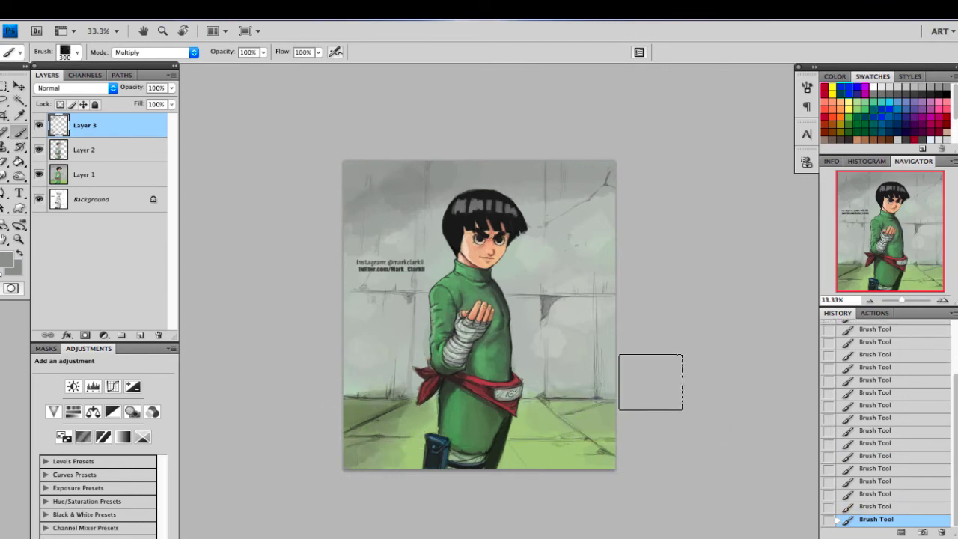
Step: Undo the last two Multiply strokes and darken the wall's base beside the headband plate with black sampled from the hair at brush size 100
key("ctrl+alt+z")
key("ctrl+alt+z")
left_click(520, 233, "alt")
key("bracketleft")
key("bracketleft")
key("bracketleft")
key("bracketleft")
key("bracketleft")
key("bracketleft")
key("bracketleft")
key("bracketleft")
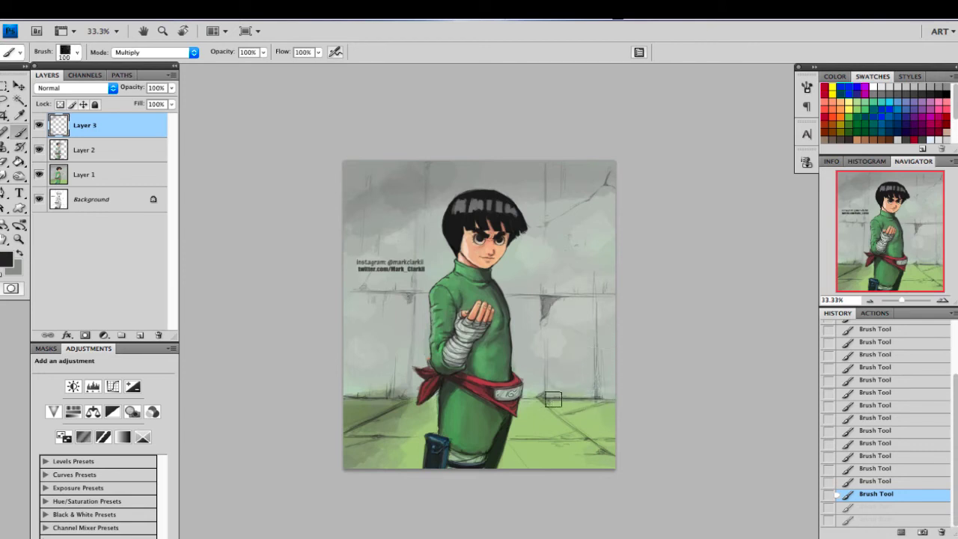
mouse_move(553, 399)
left_mouse_down()
mouse_move(639, 402)
mouse_move(552, 406)
left_mouse_up()
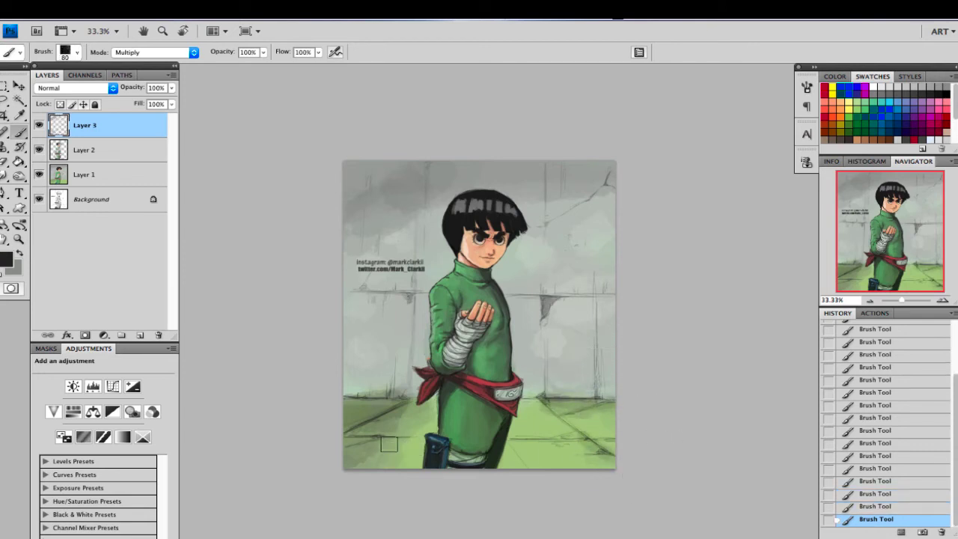
Step: Set the brush mode to Normal and paint sampled floor green along the diagonal tile seam behind the character at brush size 20
left_click(158, 52)
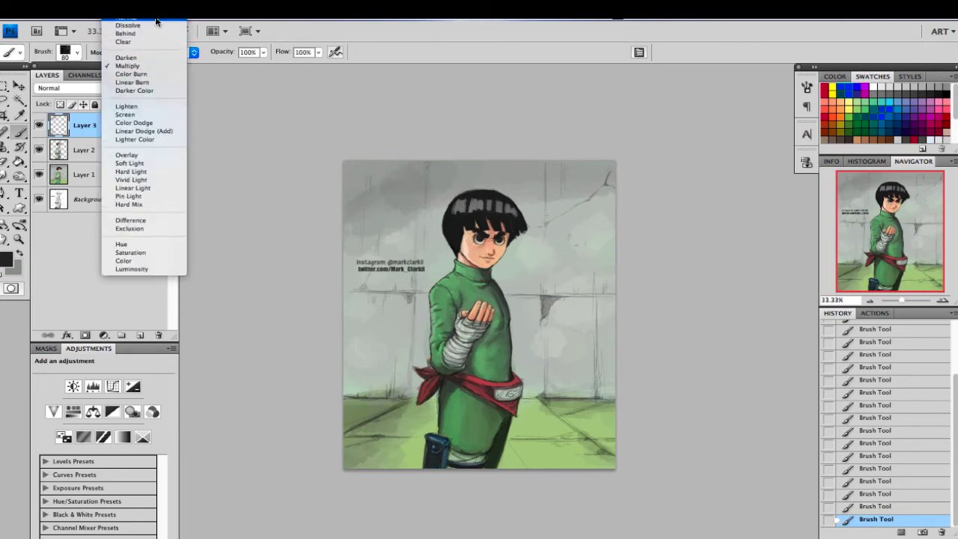
left_click(127, 30)
left_click(391, 427, "alt")
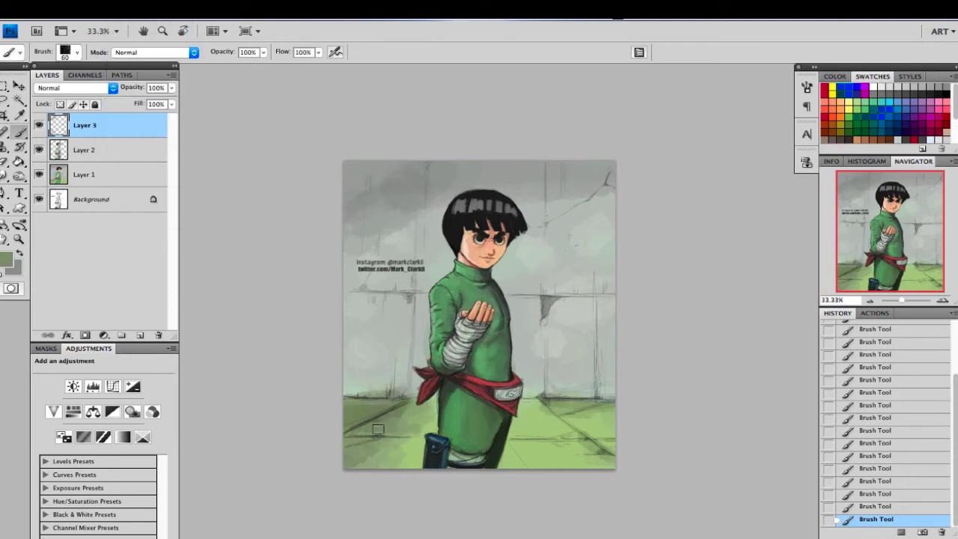
left_click(429, 417, "alt")
key("bracketleft")
key("bracketleft")
key("bracketleft")
key("bracketleft")
left_click_drag(386, 403, 344, 425)
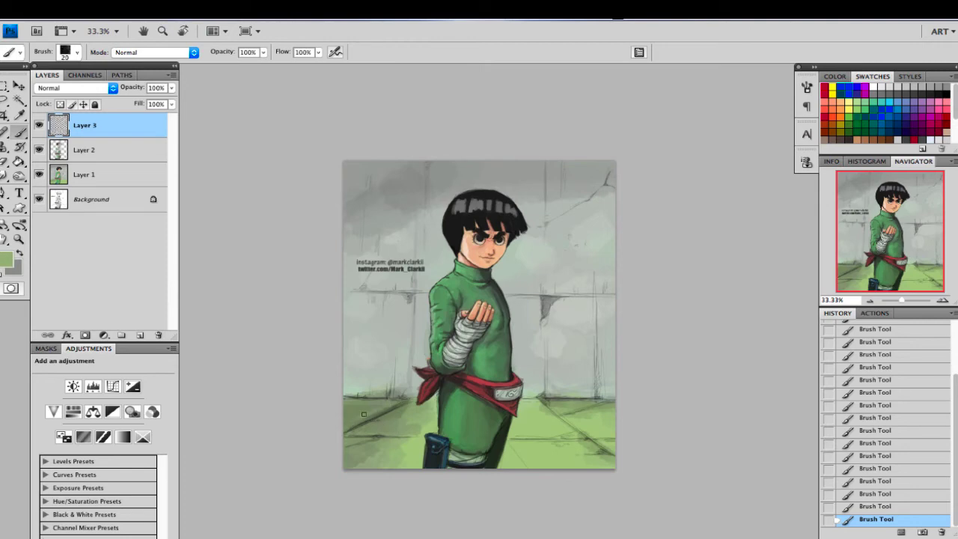
Step: Step back through the last four floor strokes and restore them
key("ctrl+alt+z")
key("ctrl+alt+z")
key("ctrl+alt+z")
key("ctrl+alt+z")
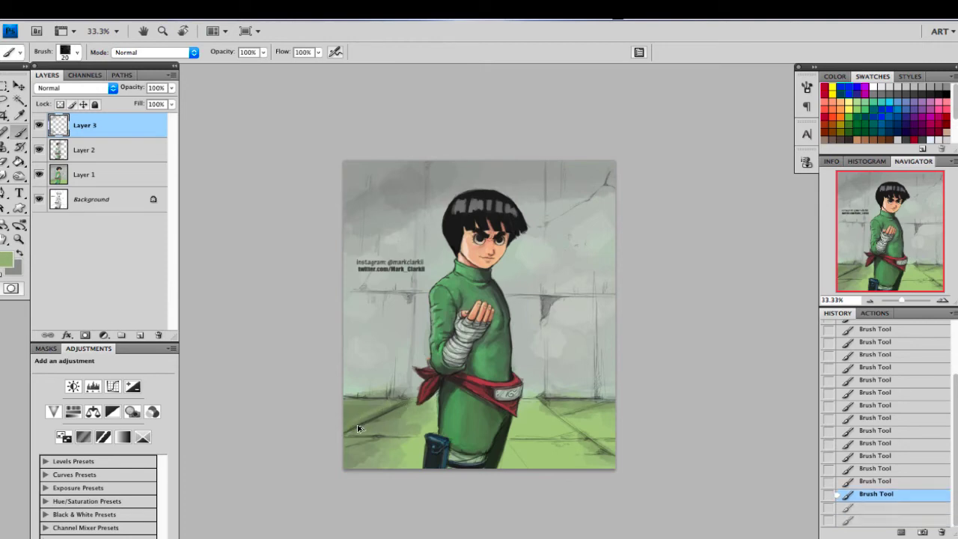
key("bracketleft")
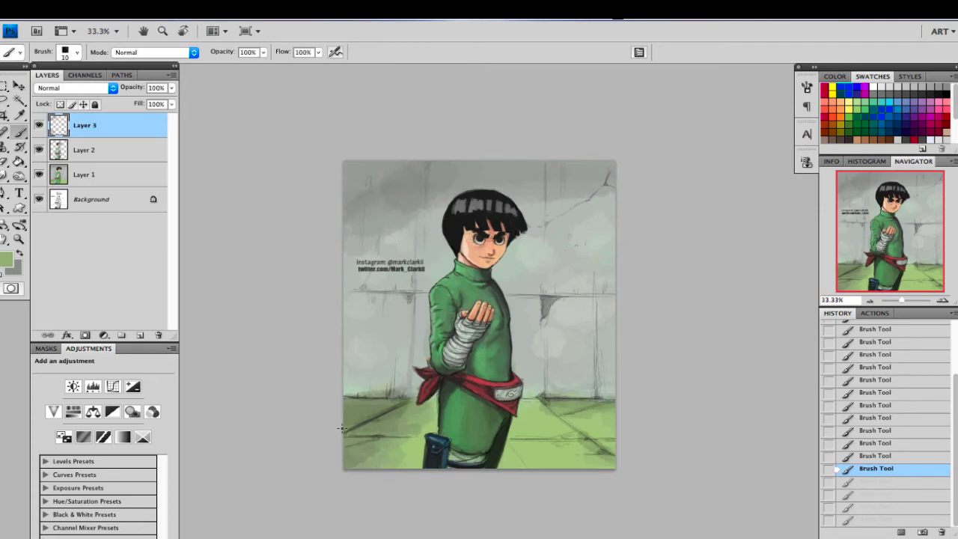
key("ctrl+shift+z")
key("ctrl+shift+z")
key("ctrl+shift+z")
key("ctrl+shift+z")
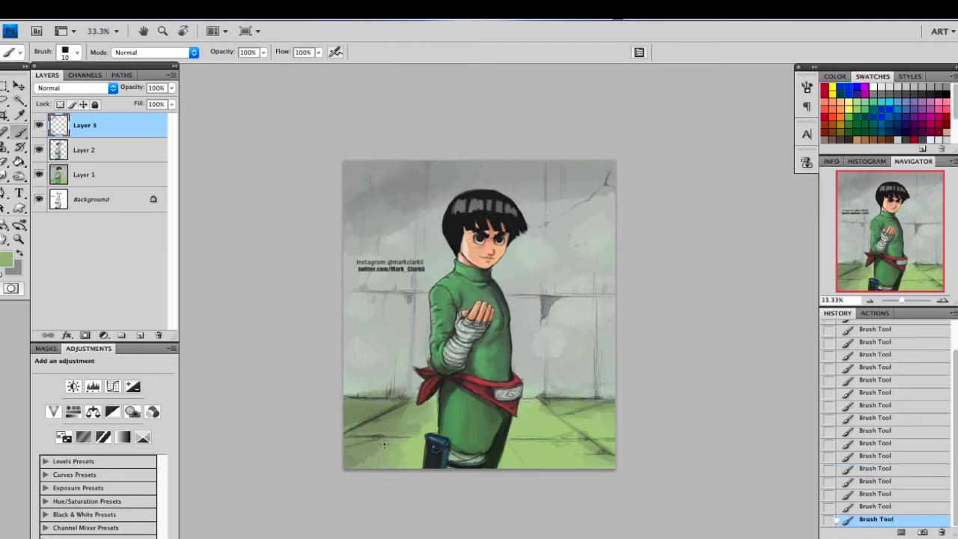
Step: Paint light green over the floor in front of the pouch at brush size 80
key("bracketright")
key("bracketright")
key("bracketright")
key("bracketright")
key("bracketright")
key("bracketright")
key("bracketright")
mouse_move(381, 453)
left_mouse_down()
mouse_move(344, 466)
mouse_move(390, 464)
mouse_move(365, 463)
mouse_move(407, 455)
left_mouse_up()
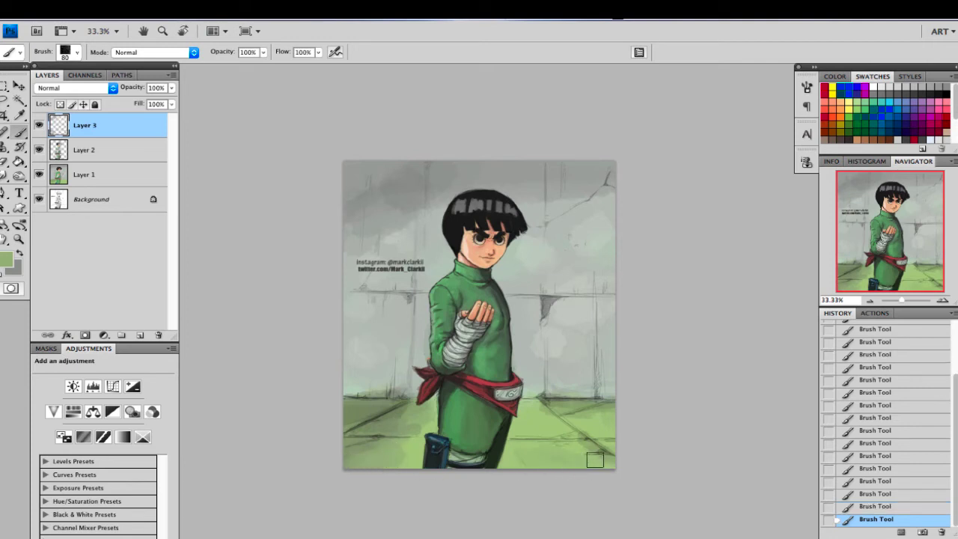
Step: Draw dark tile seams across the floor on the headband side with black sampled from the hair at brush size 9
key("bracketleft")
key("bracketleft")
key("bracketleft")
key("bracketleft")
key("bracketleft")
key("bracketleft")
left_click(509, 210, "alt")
key("bracketleft")
key("bracketleft")
key("bracketleft")
key("bracketleft")
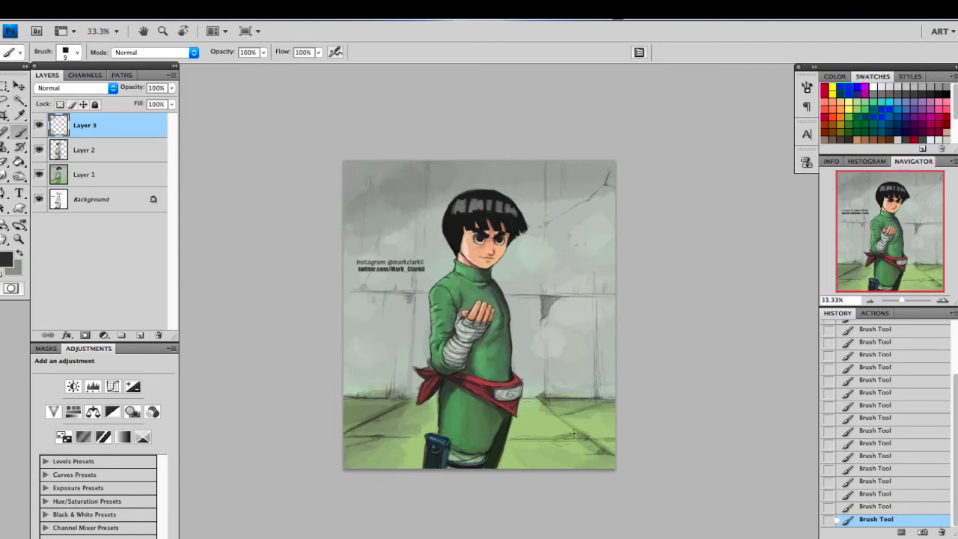
left_click_drag(544, 439, 593, 444)
key("bracketright")
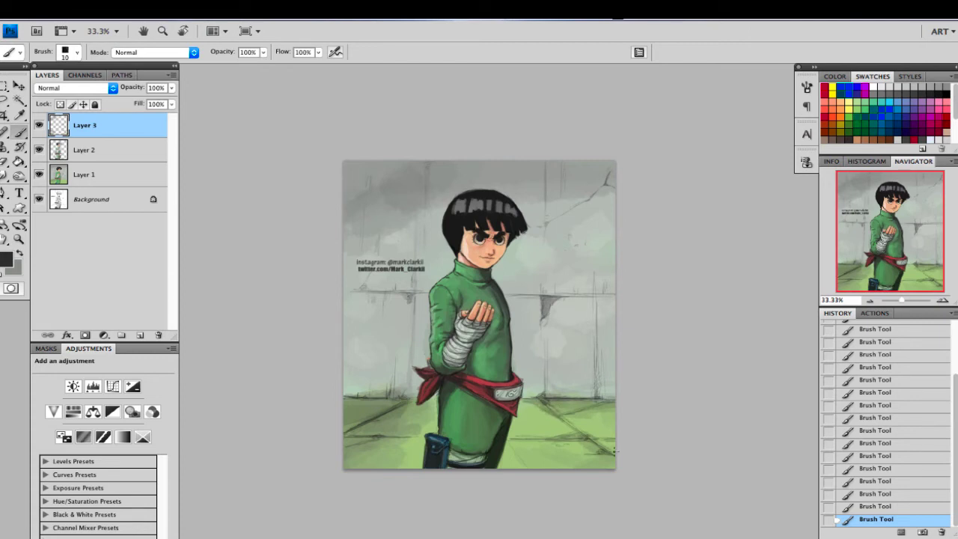
Step: Blend the floor beneath the sash knot with green sampled from the floor, using a larger brush
left_click(423, 414, "alt")
key("bracketright")
key("bracketright")
key("bracketright")
key("bracketright")
key("bracketright")
mouse_move(421, 423)
left_mouse_down()
mouse_move(417, 421)
mouse_move(370, 423)
mouse_move(414, 412)
left_mouse_up()
left_click(388, 416, "alt")
key("bracketleft")
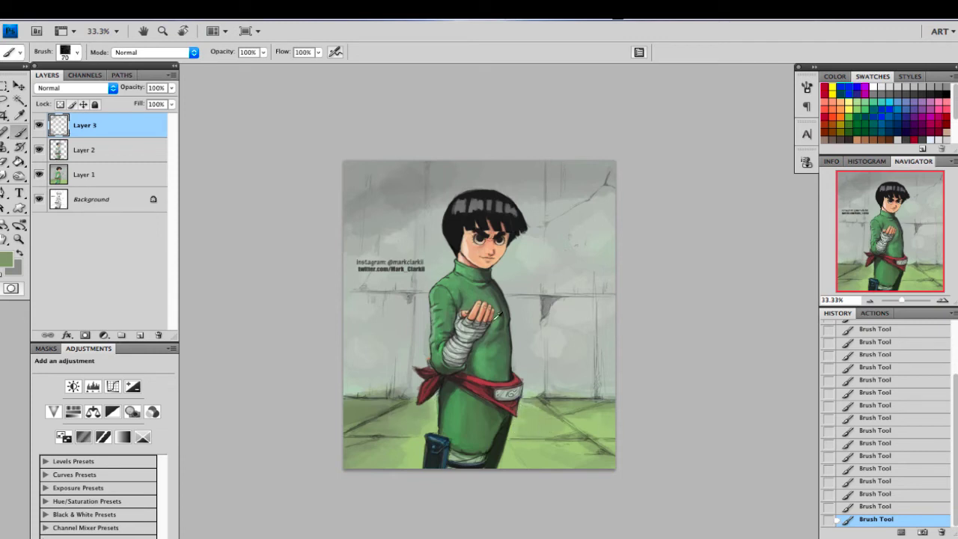
Step: Darken the wall's vertical seam and upper corner crack with black sampled from the hair at brush size 8
left_click(500, 224, "alt")
key("bracketleft")
key("bracketleft")
key("bracketleft")
key("bracketleft")
key("bracketleft")
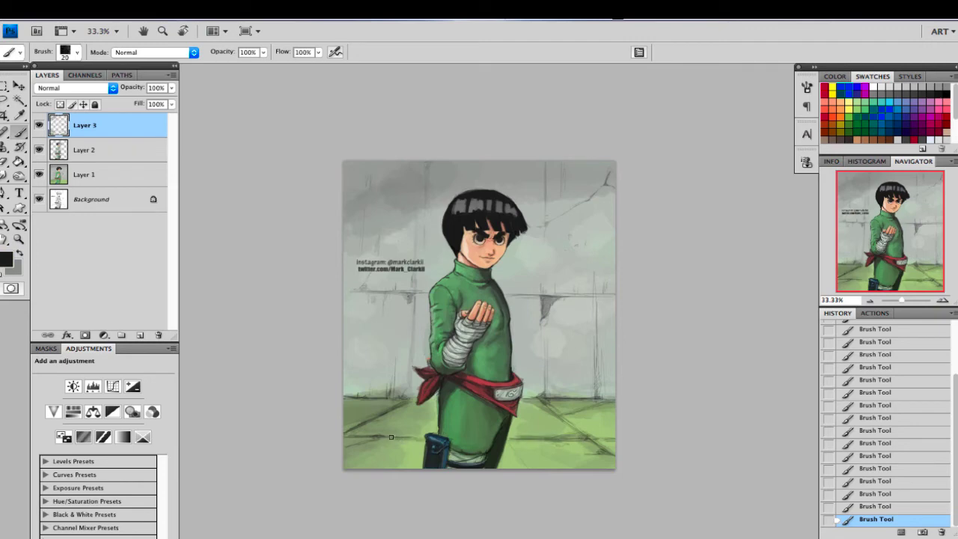
key("bracketleft")
key("bracketleft")
key("bracketleft")
left_click_drag(596, 301, 596, 348)
left_click_drag(604, 184, 613, 169)
Step: Create a new layer above Layer 3 and choose the 6 px textured brush preset
left_click(139, 336)
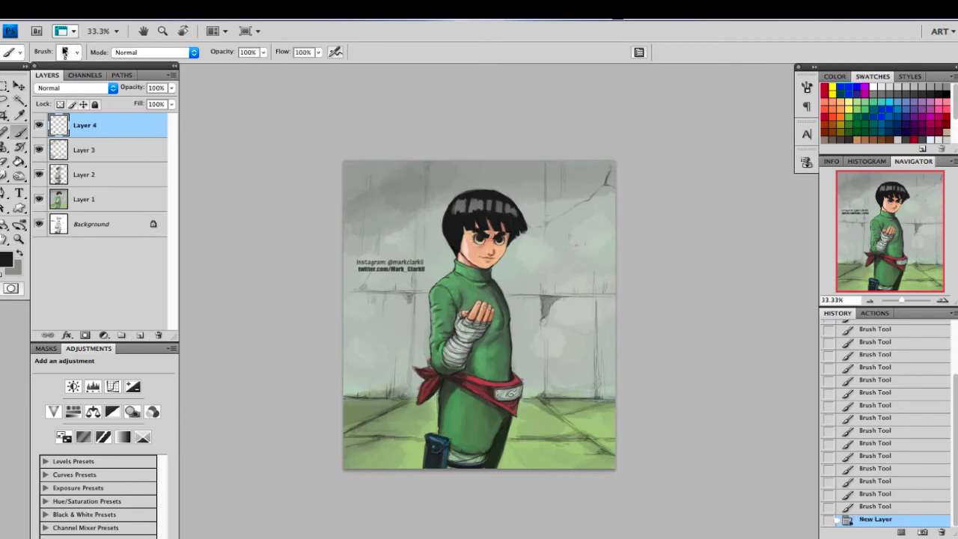
left_click(66, 52)
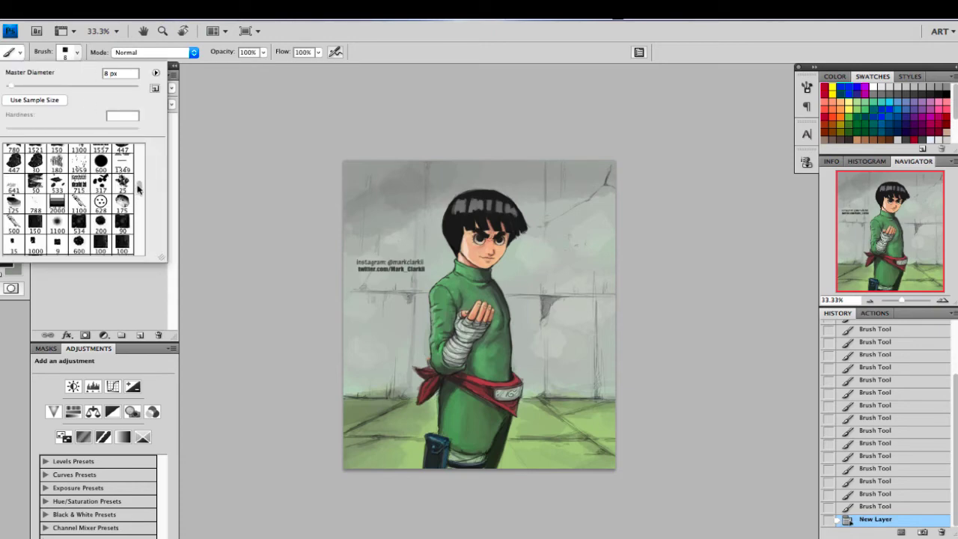
scroll(139, 182, "up", 3)
left_click_drag(139, 182, 139, 174)
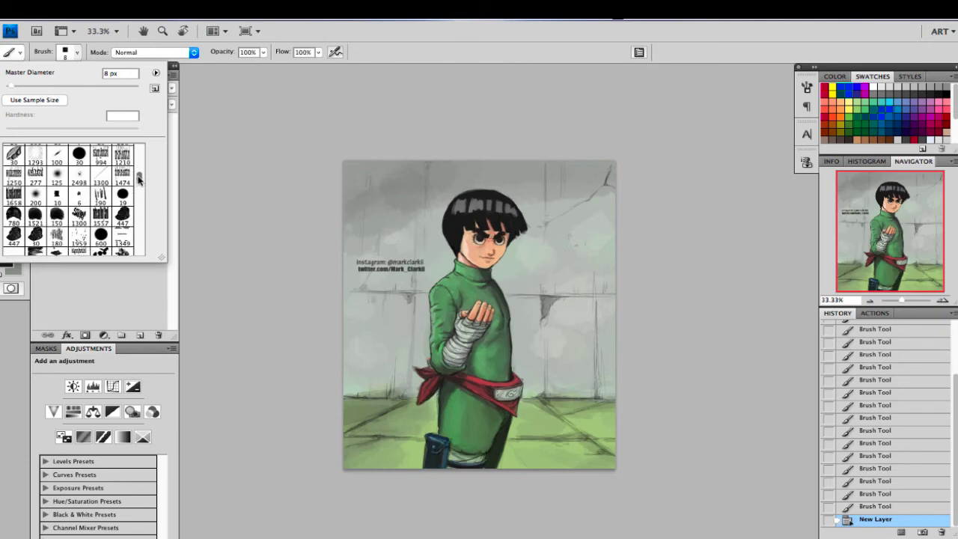
mouse_move(138, 177)
left_mouse_down()
mouse_move(141, 196)
mouse_move(139, 182)
left_mouse_up()
left_click(78, 168)
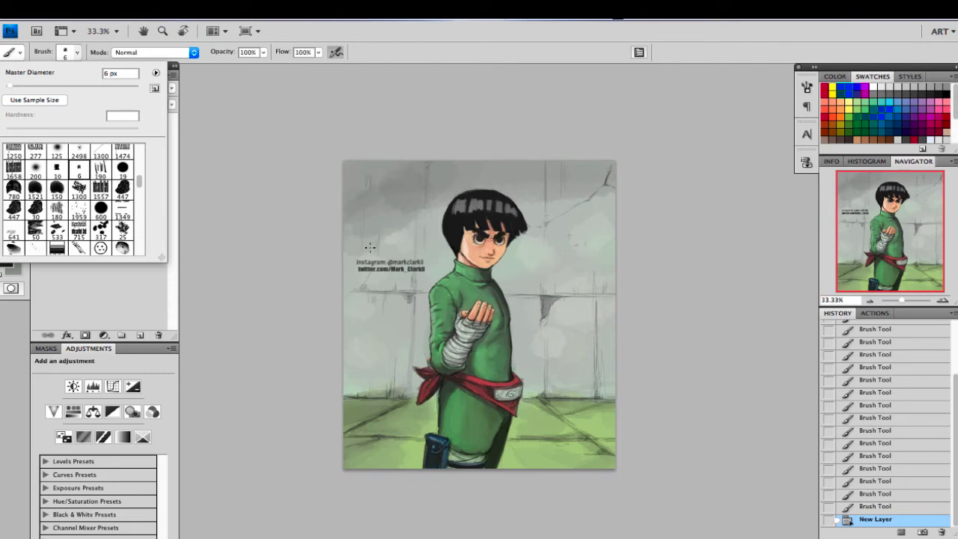
key("Escape")
Step: Set the foreground color to light grey e9ebe8 and the brush mode to Hard Light
left_click(9, 261)
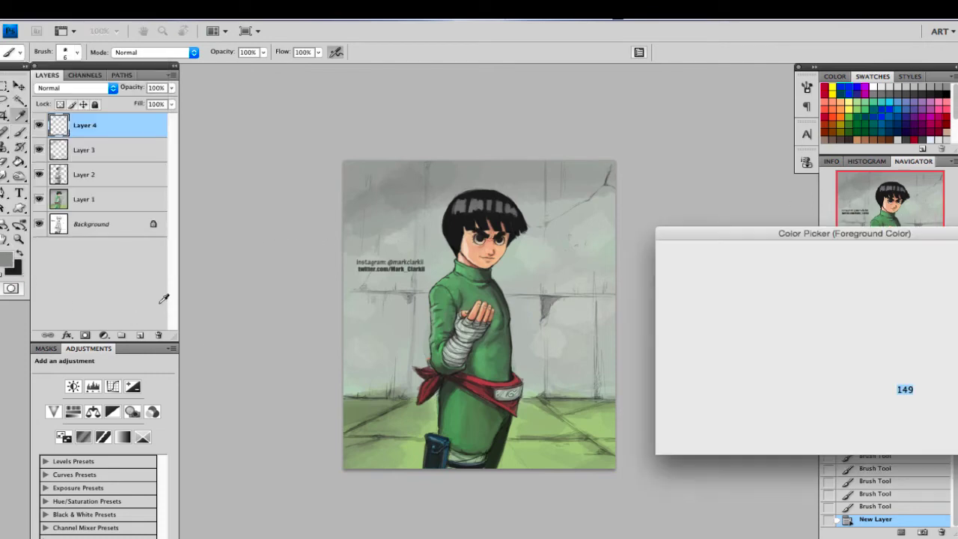
left_click_drag(668, 327, 664, 270)
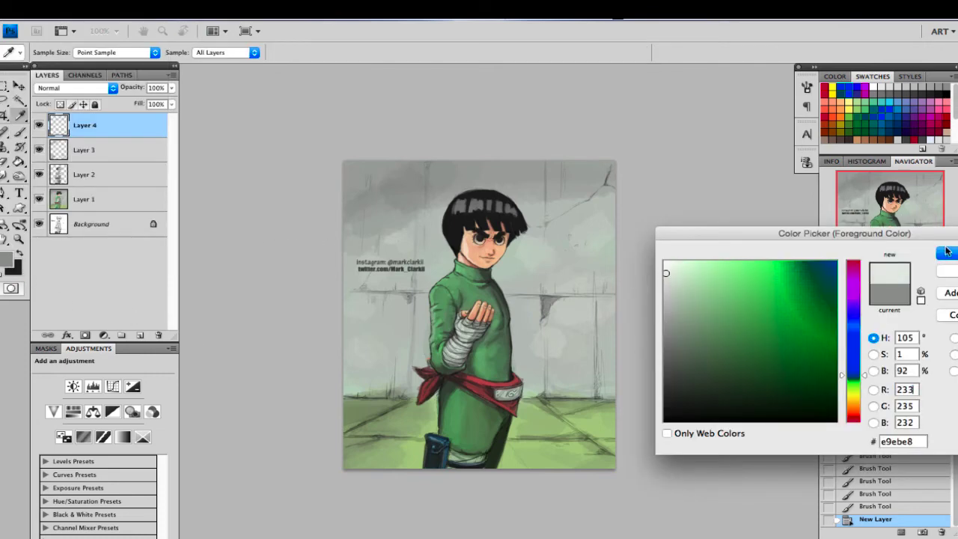
left_click(947, 254)
left_click(148, 54)
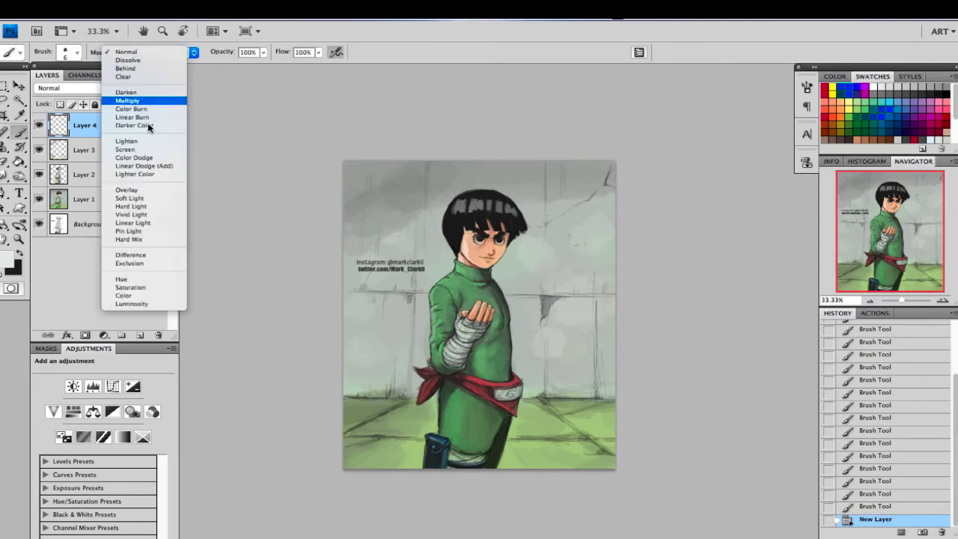
left_click(154, 206)
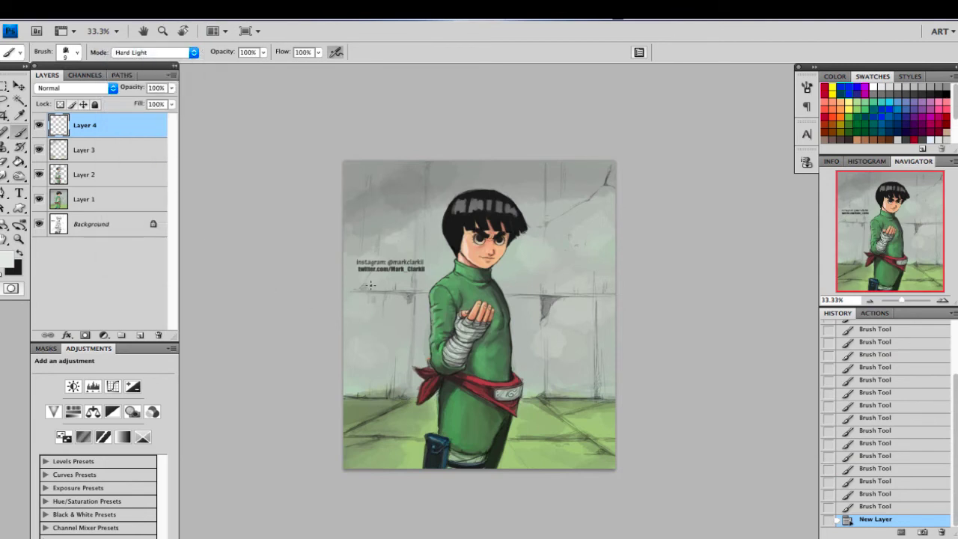
Step: Stamp light grey texture over the wall behind the character's back and head, enlarging the brush to size 200
key("]")
key("]")
key("]")
key("]")
key("]")
key("]")
key("]")
key("]")
key("]")
key("]")
key("]")
key("]")
key("]")
key("]")
key("]")
key("]")
left_click(363, 350)
left_click(373, 308)
left_click(387, 339)
key("]")
key("]")
key("]")
left_click(387, 276)
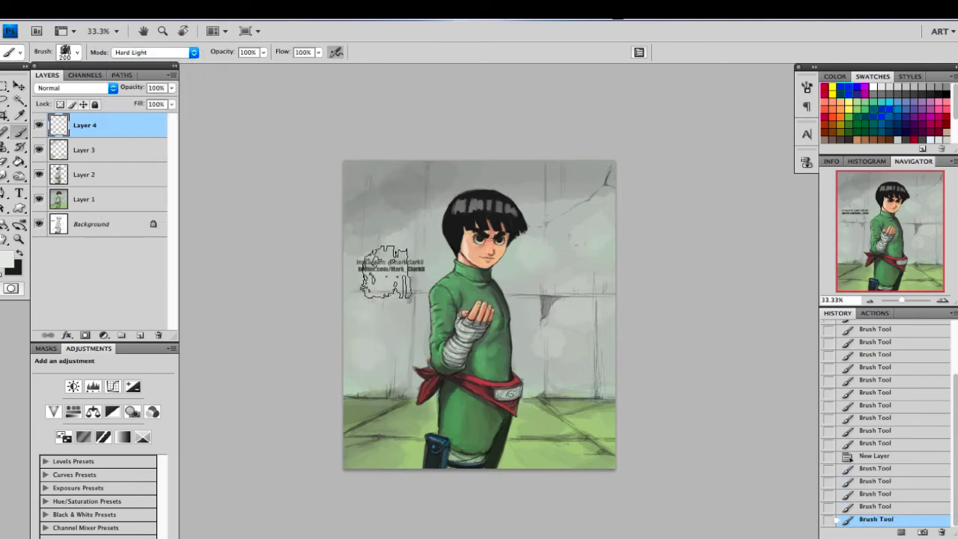
left_click(361, 326)
left_click(396, 214)
left_click(424, 209)
left_click(408, 190)
Step: Stamp light texture over the wall in front of the character at brush size 300 and streak the wall's upper part with black
left_click(577, 283)
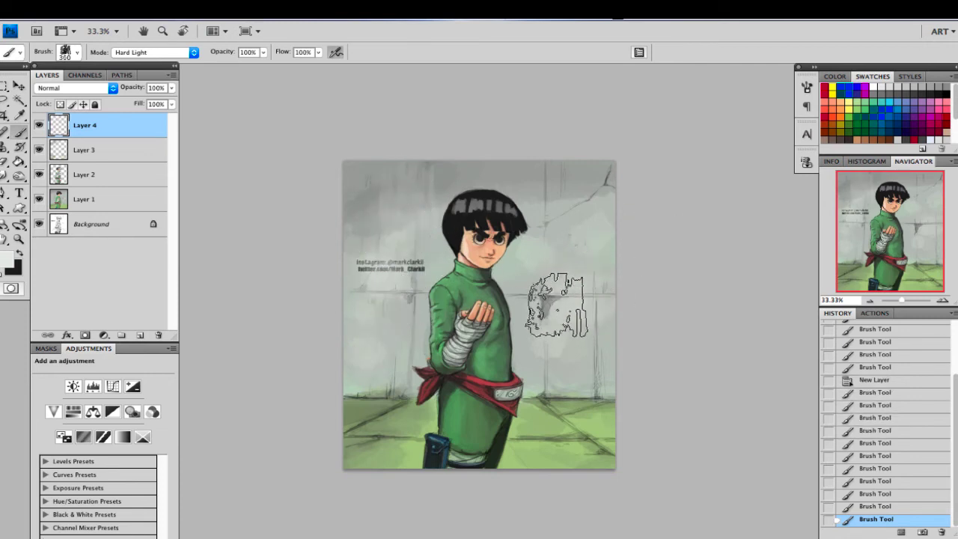
left_click(556, 305)
left_click(545, 330)
left_click(545, 267)
left_click(614, 348)
left_click(578, 374)
mouse_move(578, 375)
left_mouse_down()
mouse_move(598, 266)
mouse_move(543, 345)
mouse_move(608, 382)
mouse_move(569, 382)
left_mouse_up()
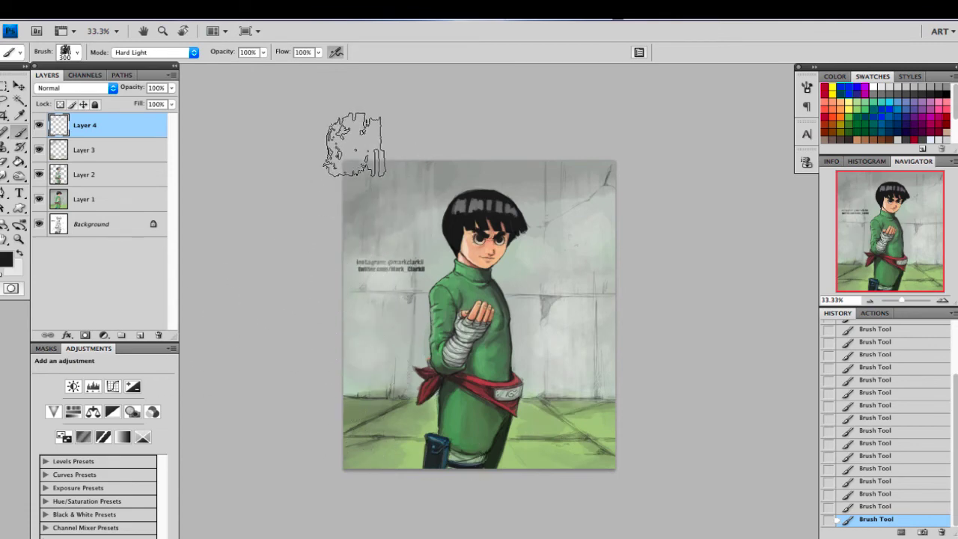
left_click_drag(605, 197, 587, 253)
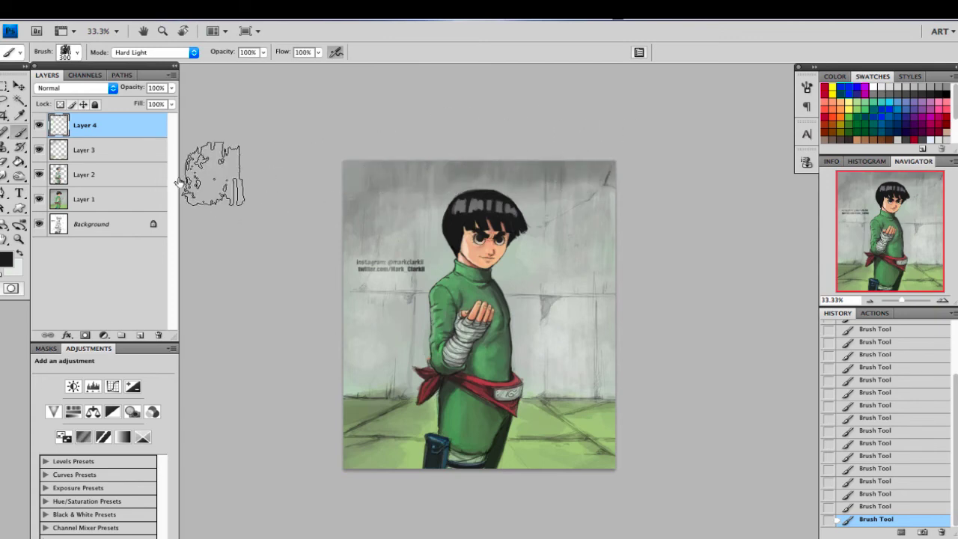
Step: Set the brush mode to Normal, reduce the textured brush to size 45 and make Layer 4 the active layer
left_click(153, 52)
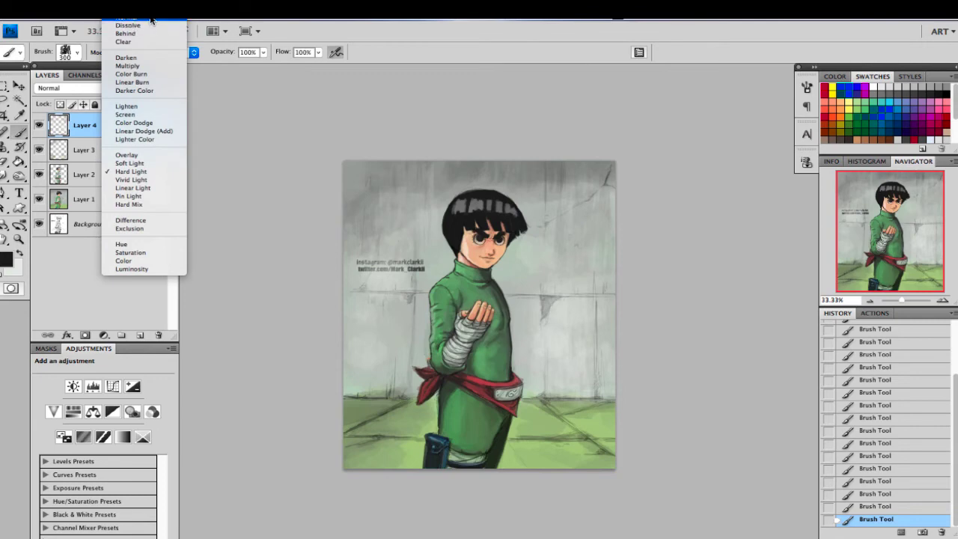
left_click(151, 20)
key("bracketleft")
key("bracketleft")
key("bracketleft")
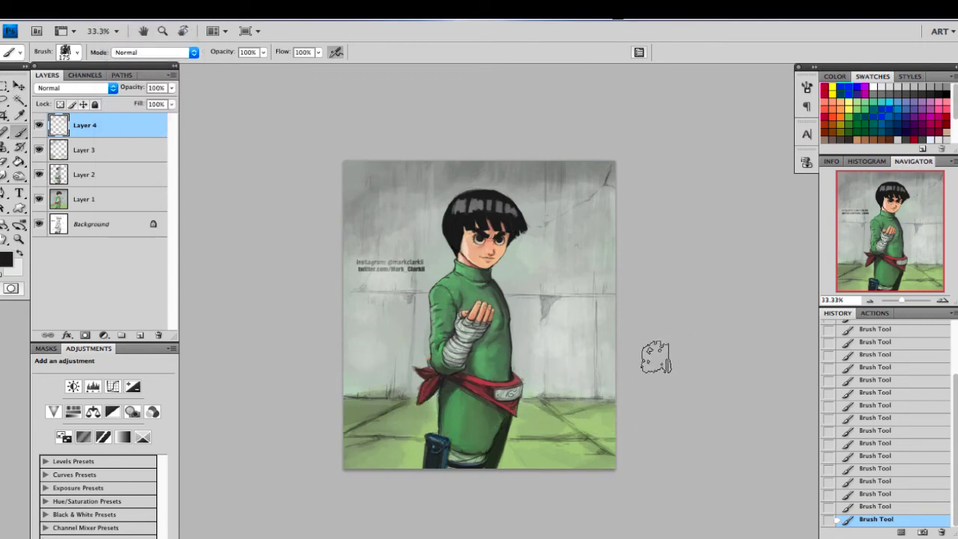
key("bracketleft")
key("bracketleft")
key("bracketleft")
key("bracketleft")
key("bracketleft")
key("bracketleft")
left_click(125, 153)
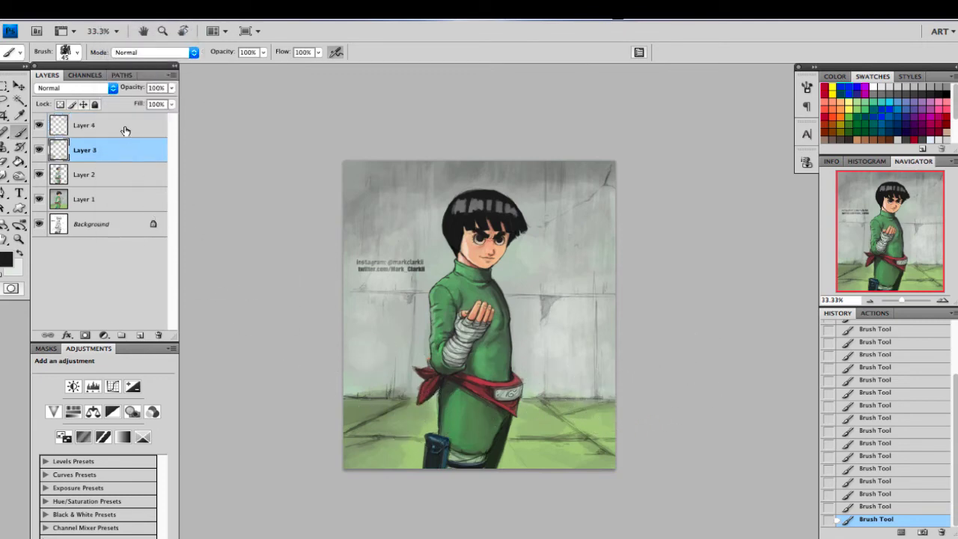
left_click(125, 131)
Step: Touch up the base of the wall behind the character with sampled light wall grey at brush size 25
key("bracketleft")
key("bracketleft")
key("bracketleft")
left_click(394, 371, "alt")
key("bracketleft")
key("bracketleft")
key("bracketleft")
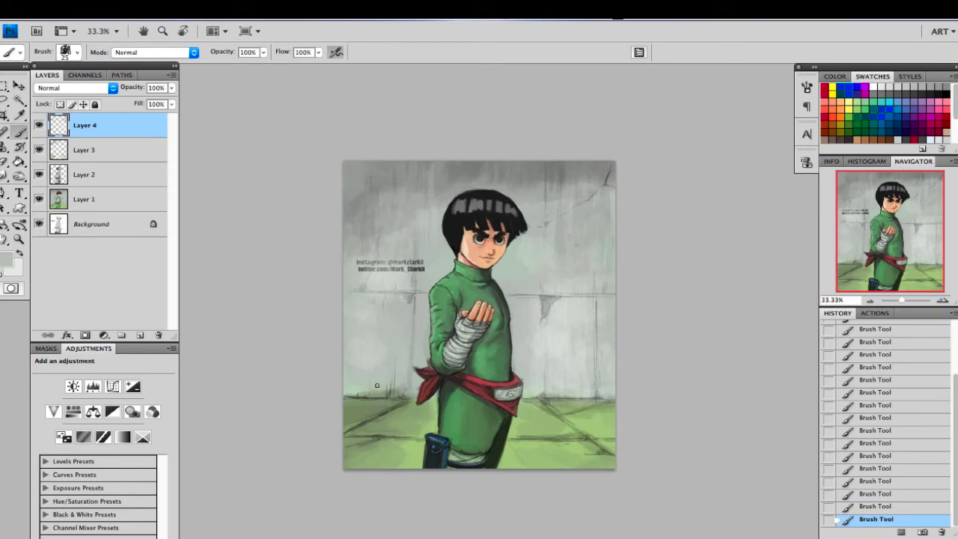
left_click_drag(387, 396, 399, 394)
Step: Draw thin vertical seams on both sides of the wall with dark grey sampled from the hair, using a fine brush of 2 to 4 px
key("bracketright")
key("bracketright")
key("bracketright")
key("bracketright")
key("bracketright")
key("bracketright")
key("bracketright")
key("bracketright")
left_click(485, 196, "alt")
key("bracketleft")
key("bracketleft")
key("bracketleft")
key("bracketleft")
key("bracketleft")
key("bracketleft")
key("bracketleft")
key("bracketleft")
key("bracketleft")
key("bracketleft")
key("bracketleft")
key("bracketleft")
key("bracketleft")
key("bracketleft")
key("bracketleft")
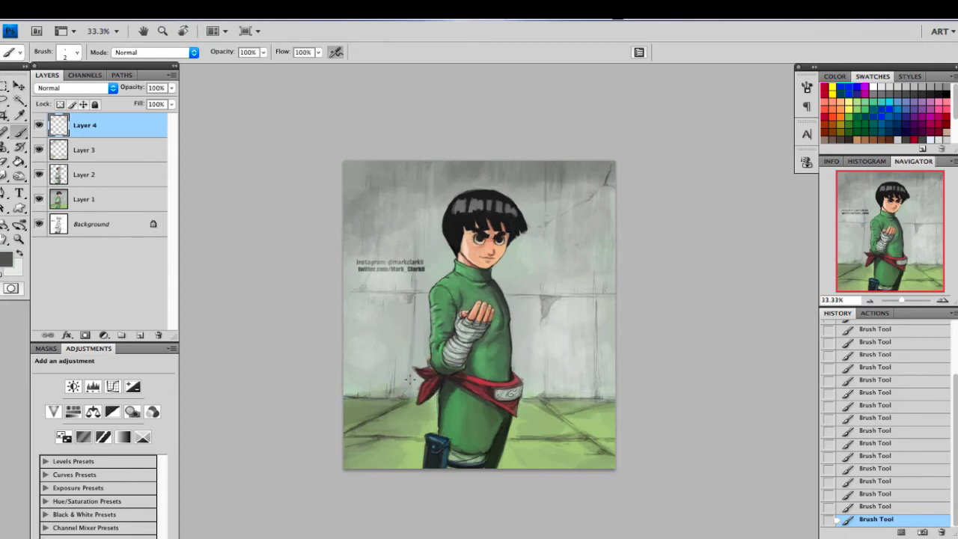
left_click_drag(411, 382, 411, 323)
left_click_drag(596, 320, 595, 289)
left_click_drag(597, 386, 596, 370)
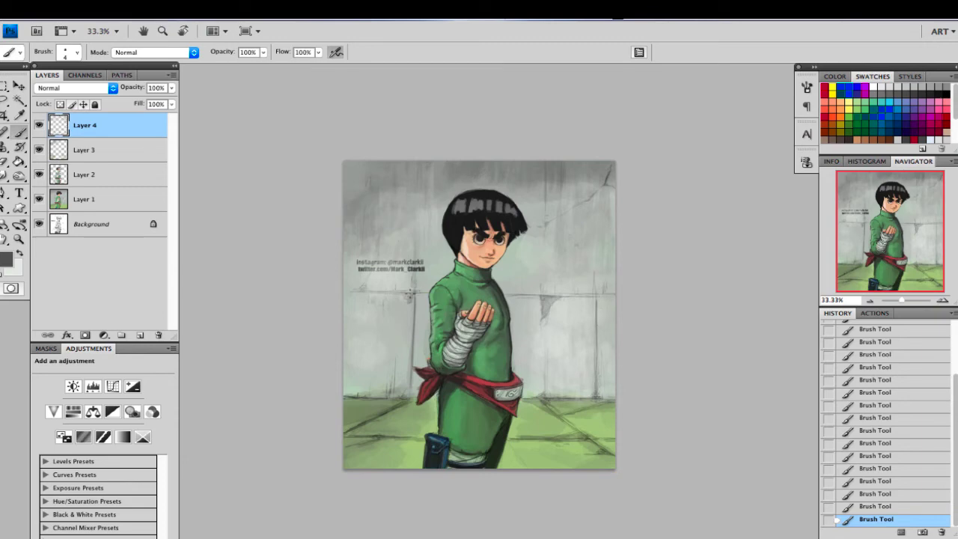
Step: Strengthen the wall's horizontal seam, add a thin crack in front of the character and darken the wall's base line at brush size 4
left_click_drag(352, 289, 385, 293)
left_click_drag(580, 299, 591, 294)
left_click_drag(544, 327, 564, 349)
left_click_drag(397, 395, 352, 389)
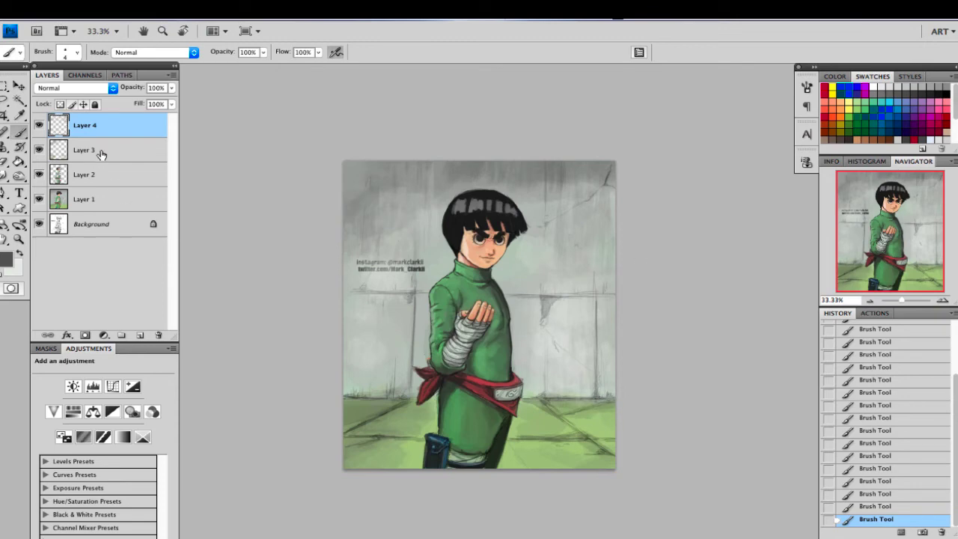
left_click(144, 53)
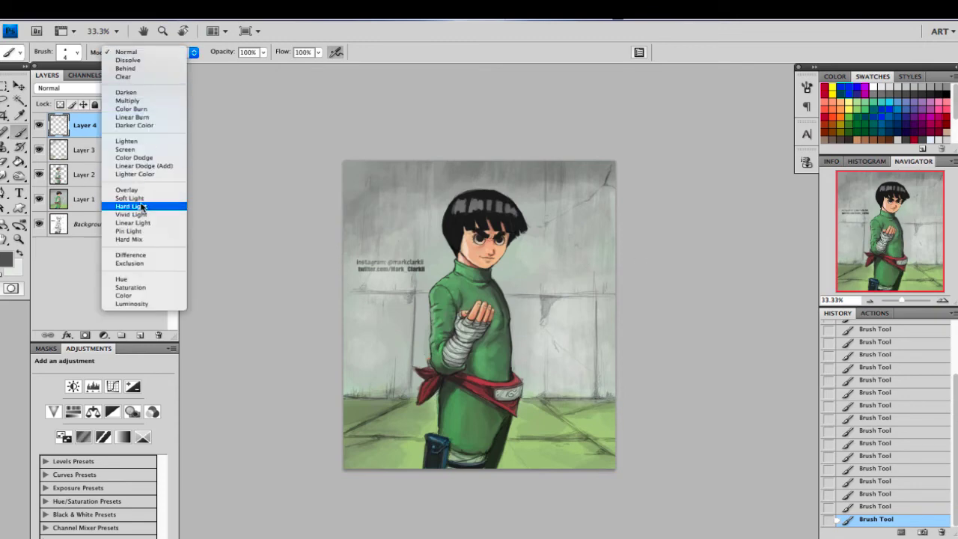
left_click(153, 52)
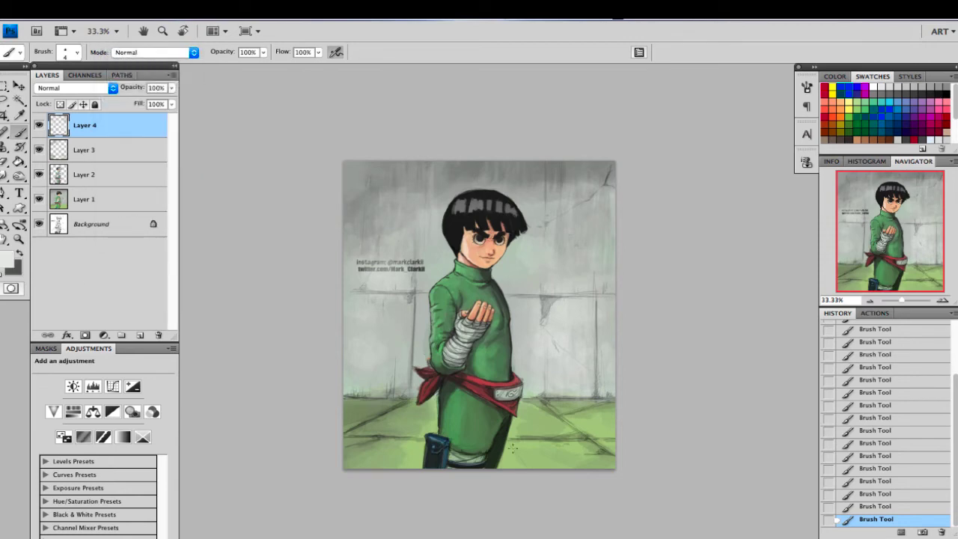
Step: Sample the floor green and lighten it to a pale green as the foreground color
left_click(564, 450, "alt")
left_click(9, 259)
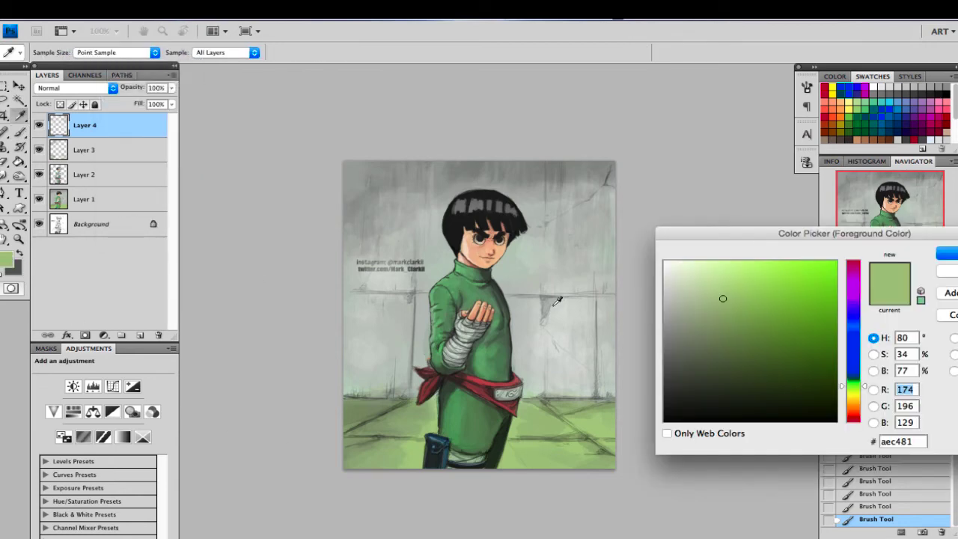
left_click(710, 278)
key("Return")
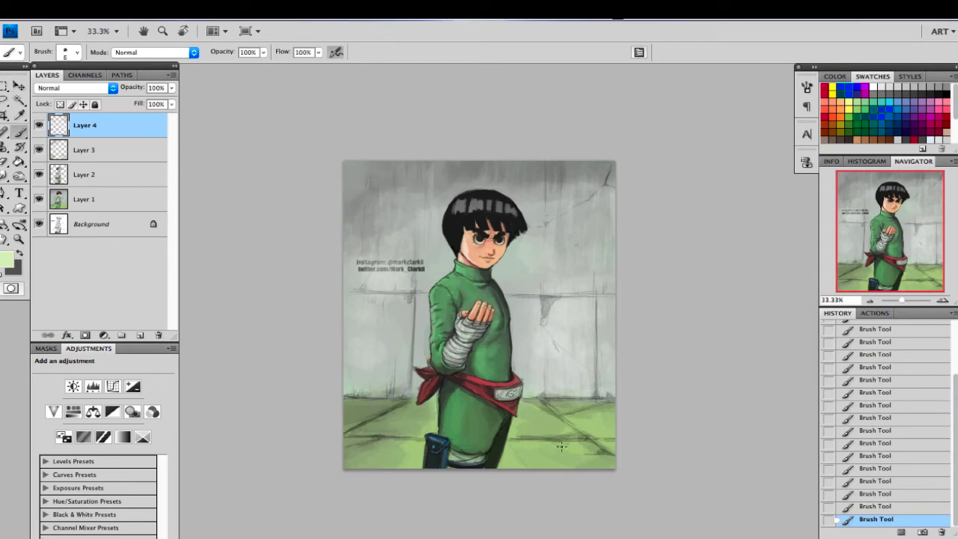
Step: Try a pale green stroke on the floor in front of the character with the size 70 textured brush, and undo it
key("period")
key("period")
key("period")
key("bracketright")
key("bracketright")
left_click_drag(551, 450, 522, 451)
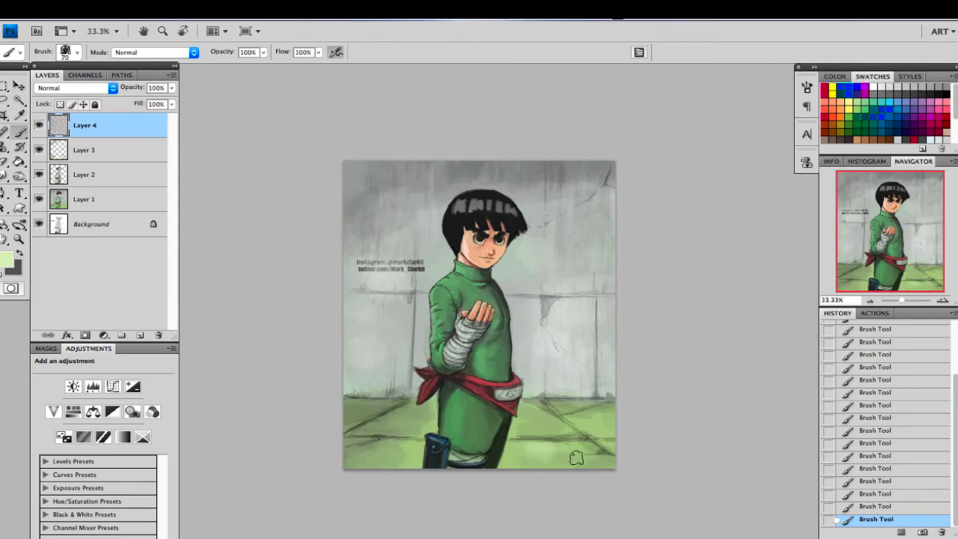
key("bracketright")
key("bracketright")
key("bracketright")
key("ctrl+z")
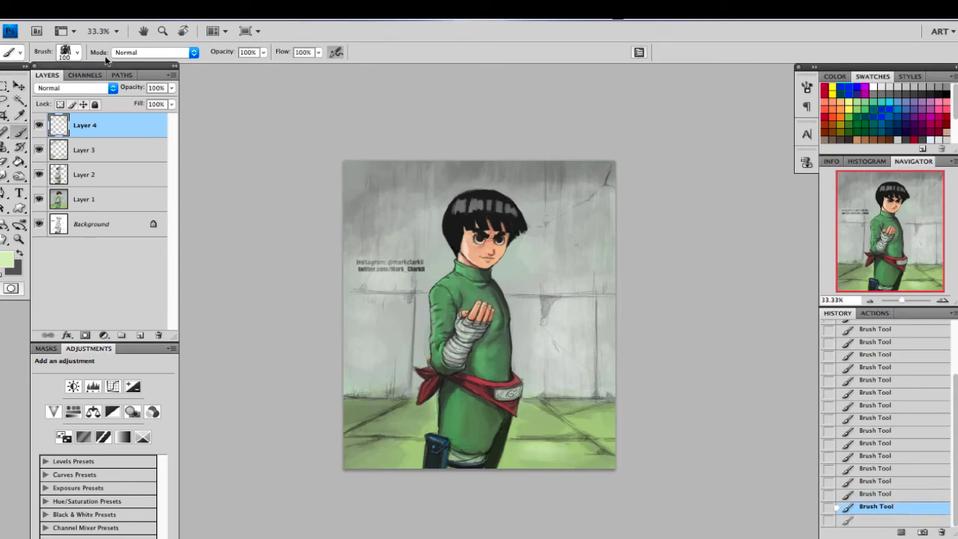
Step: Choose the 100 px square textured brush preset and step back two more history states
left_click(76, 52)
mouse_move(141, 189)
left_mouse_down()
mouse_move(142, 207)
mouse_move(140, 196)
left_mouse_up()
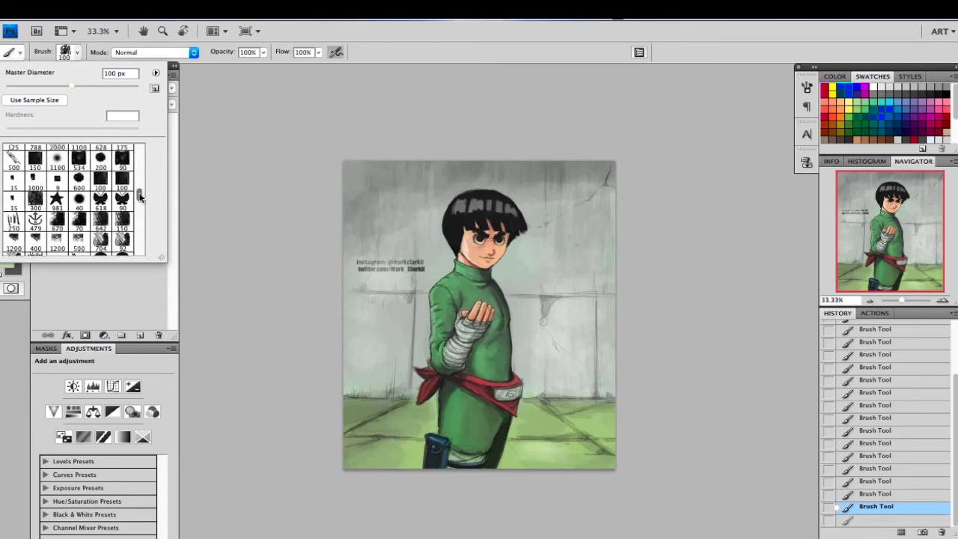
left_click(125, 183)
left_click(781, 295)
key("super+alt+z")
key("super+alt+z")
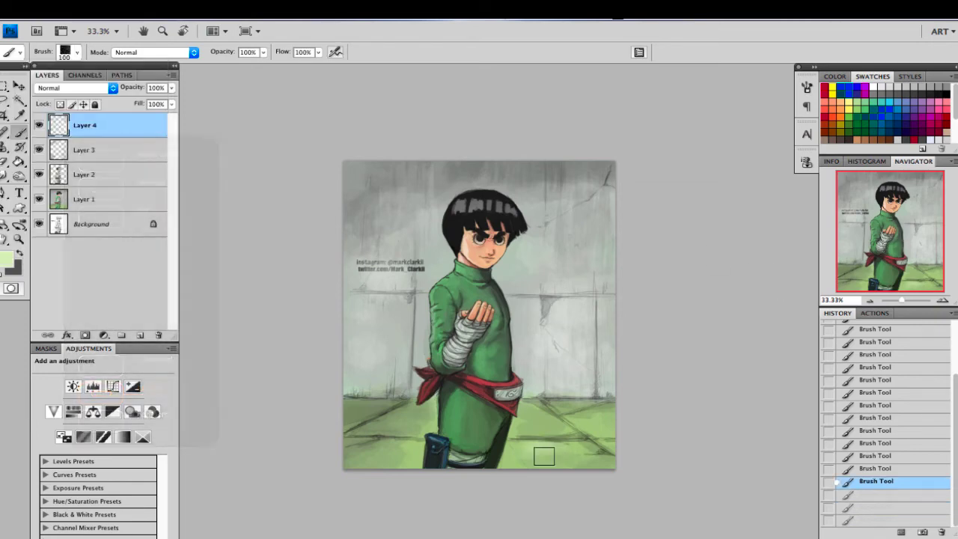
Step: Paint pale green texture over the foreground floor on both sides of the legs at brush sizes 175 and 150
key("bracketright")
key("bracketright")
key("bracketright")
left_click_drag(559, 455, 537, 455)
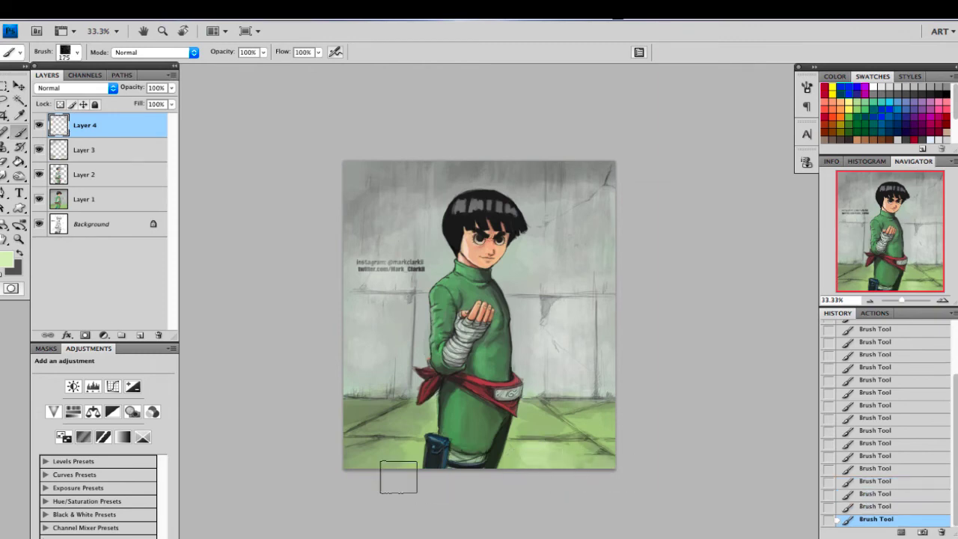
key("bracketleft")
mouse_move(372, 464)
left_mouse_down()
mouse_move(407, 462)
mouse_move(381, 454)
mouse_move(389, 470)
left_mouse_up()
left_click(378, 461, "alt")
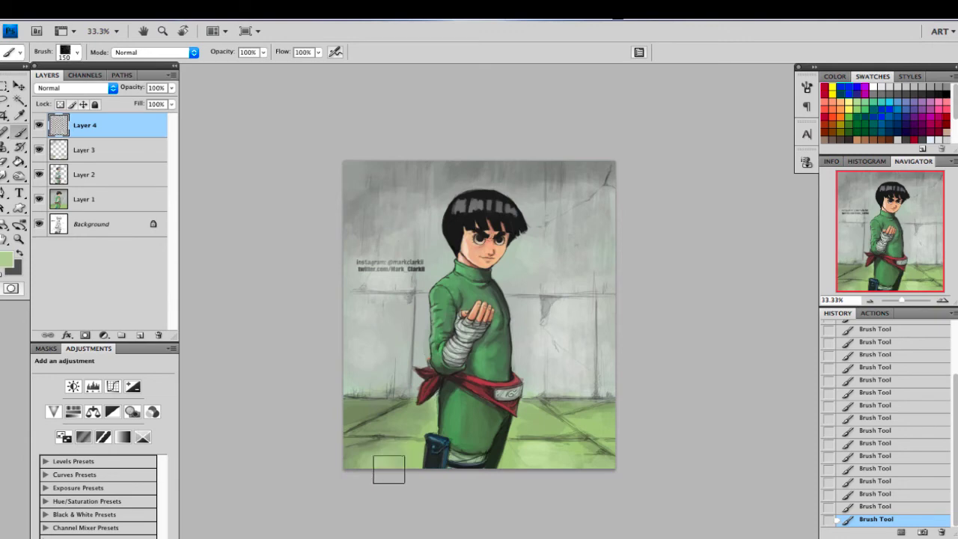
key("bracketleft")
key("bracketleft")
left_click(382, 451, "alt")
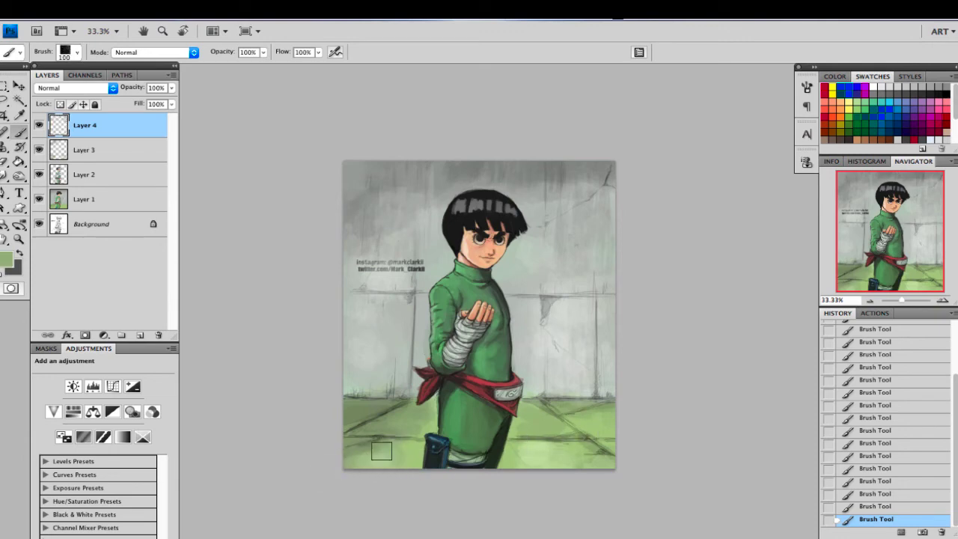
Step: Reduce the brush to size 45 and touch up the floor tiles in front of the character with sampled floor greens
left_click(520, 459, "alt")
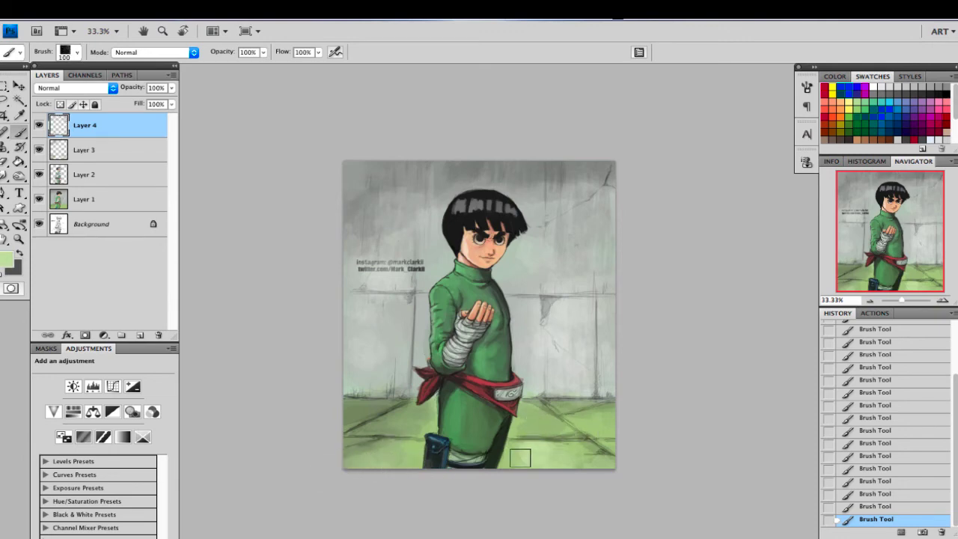
key("bracketleft")
key("bracketleft")
key("bracketleft")
key("bracketleft")
key("bracketleft")
key("bracketleft")
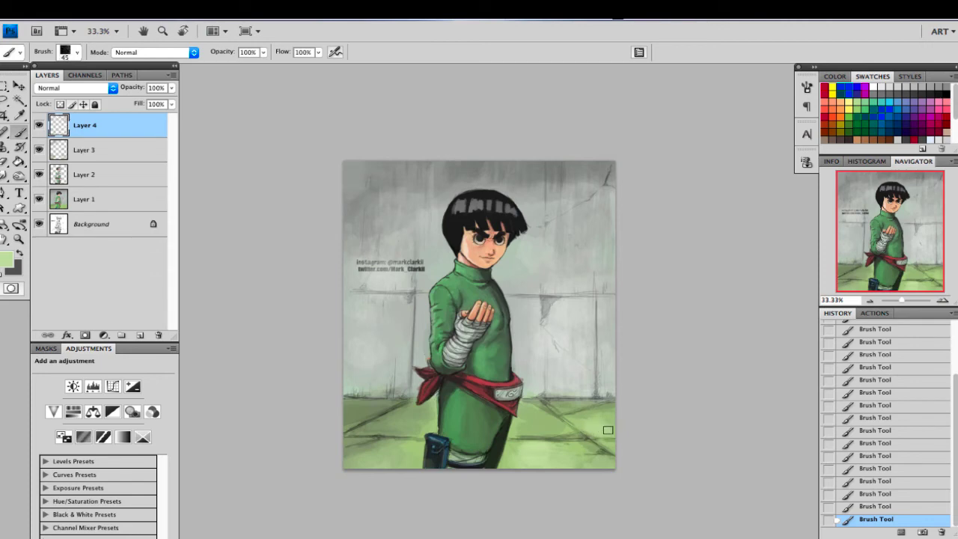
left_click(606, 421, "alt")
left_click(585, 426, "alt")
key("bracketright")
Step: Try to refine the floor seams on the Background layer with sampled greens and hair black at brush size 7
key("alt+shift+bracketleft")
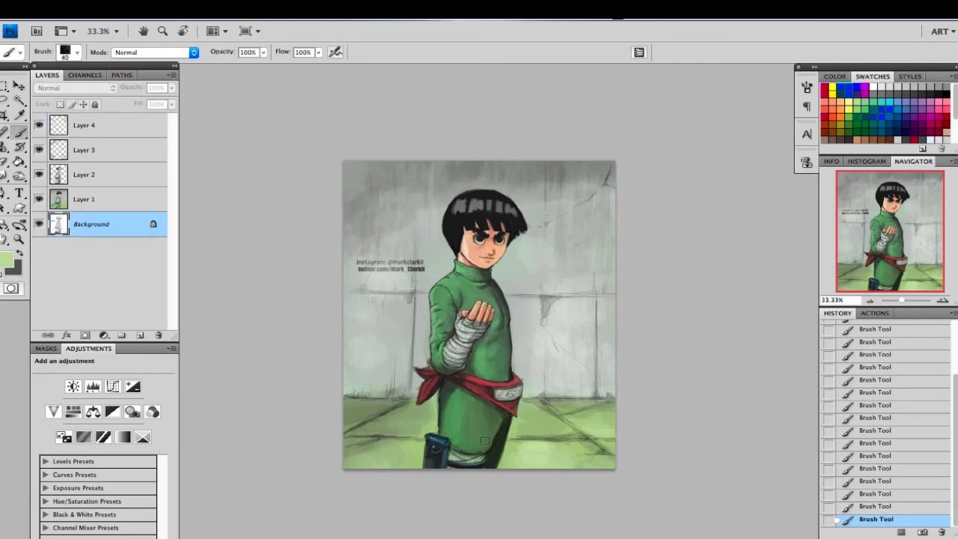
left_click(561, 439, "alt")
key("bracketleft")
key("bracketleft")
key("bracketleft")
key("bracketleft")
key("bracketleft")
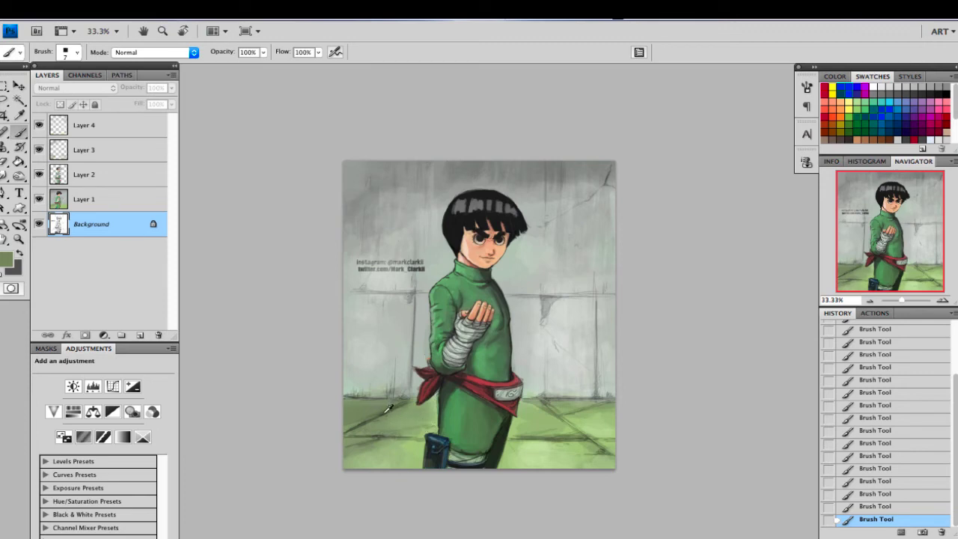
left_click(387, 411, "alt")
left_click(495, 225, "alt")
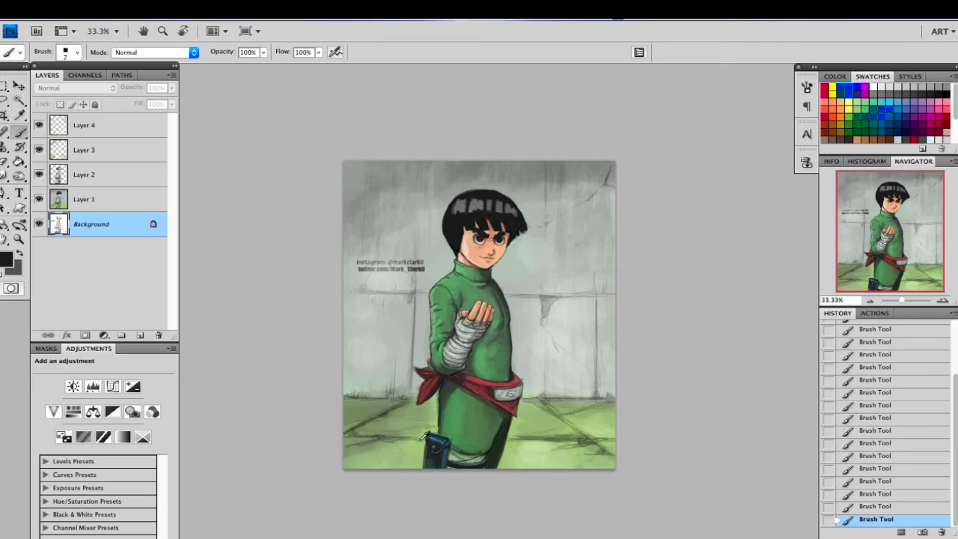
key("x")
left_click(401, 450, "alt")
left_click(528, 460, "alt")
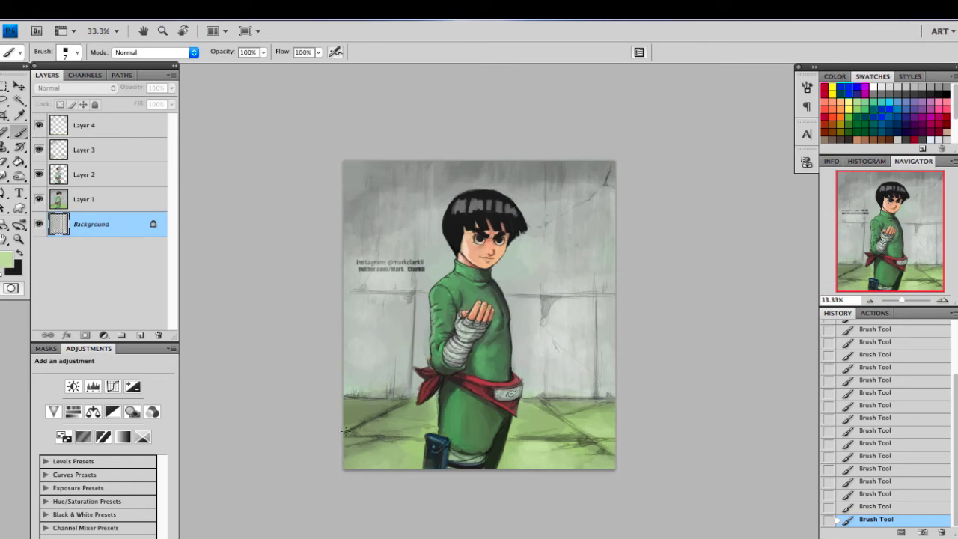
Step: Undo the run of floor brush strokes made on the Background layer
key("ctrl+alt+z")
key("ctrl+alt+z")
key("ctrl+alt+z")
key("ctrl+alt+z")
key("ctrl+alt+z")
key("ctrl+alt+z")
key("ctrl+alt+z")
key("ctrl+alt+z")
key("ctrl+alt+z")
key("ctrl+alt+z")
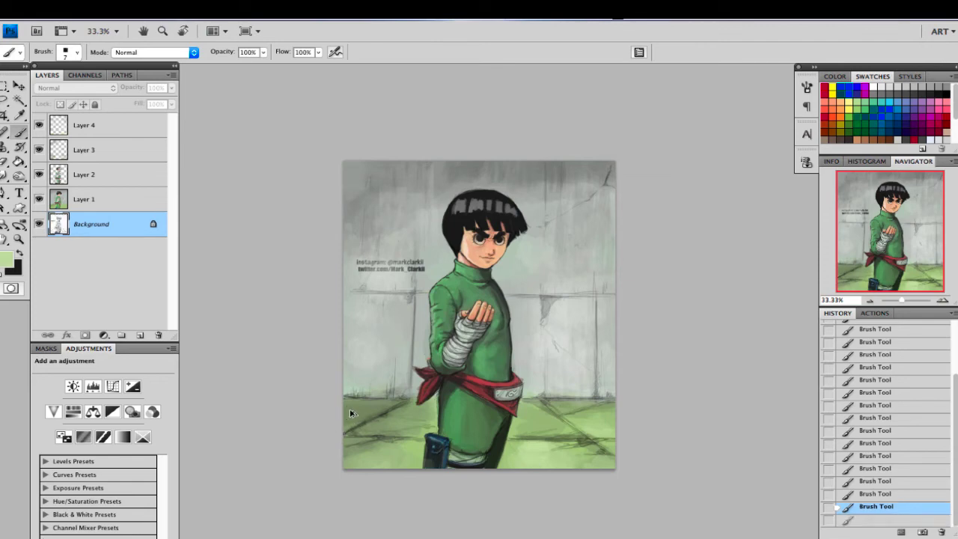
key("ctrl+alt+z")
key("ctrl+alt+z")
key("ctrl+alt+z")
key("ctrl+alt+z")
key("ctrl+alt+z")
key("ctrl+alt+z")
key("ctrl+alt+z")
key("ctrl+alt+z")
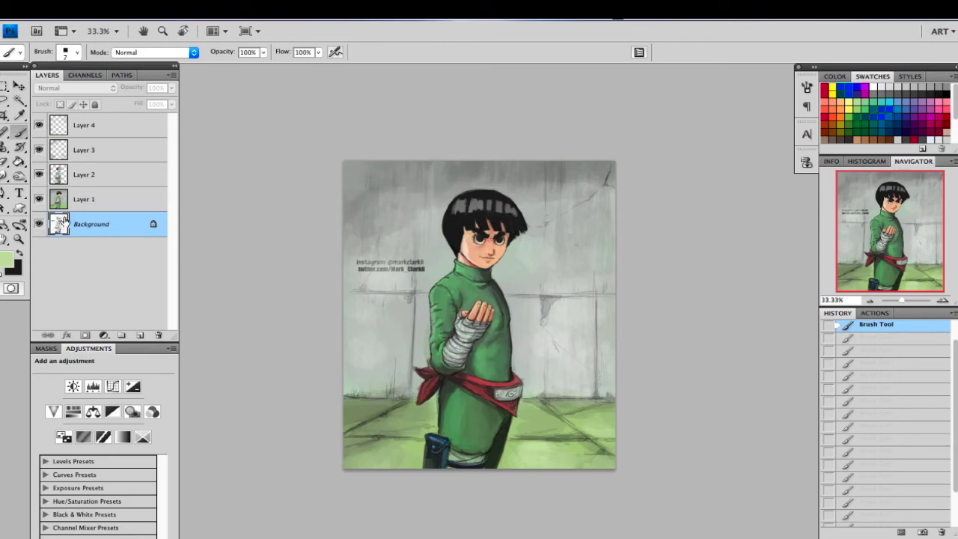
Step: Activate Layer 4 and retouch the floor seams on both sides of the character with sampled floor green at brush size 7
left_click(88, 128)
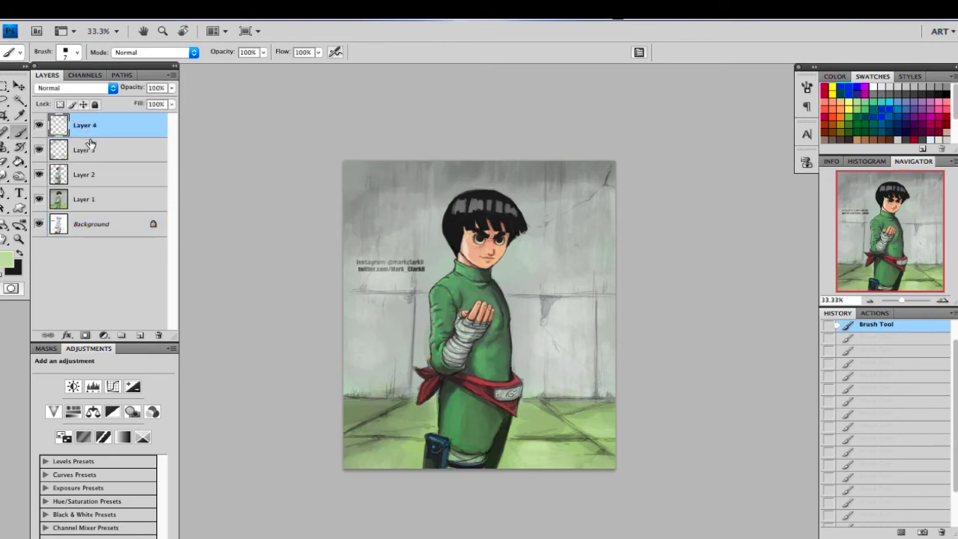
left_click(402, 459, "alt")
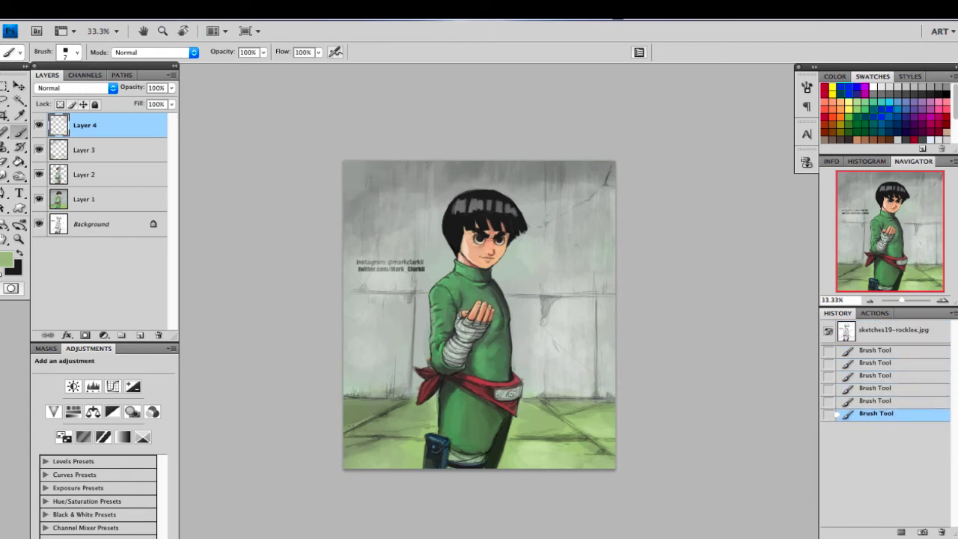
left_click_drag(372, 421, 358, 427)
mouse_move(368, 424)
left_mouse_down()
mouse_move(355, 429)
mouse_move(367, 419)
left_mouse_up()
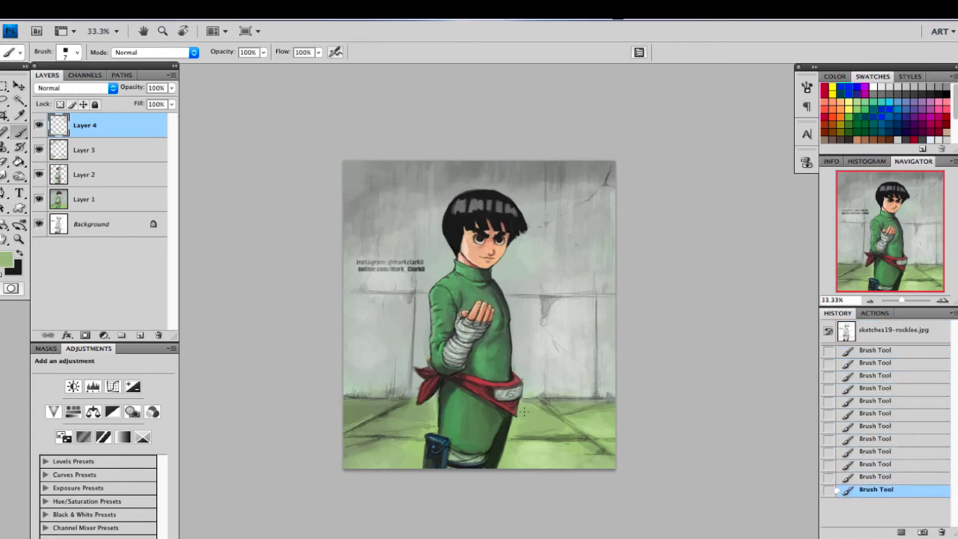
left_click_drag(569, 419, 579, 426)
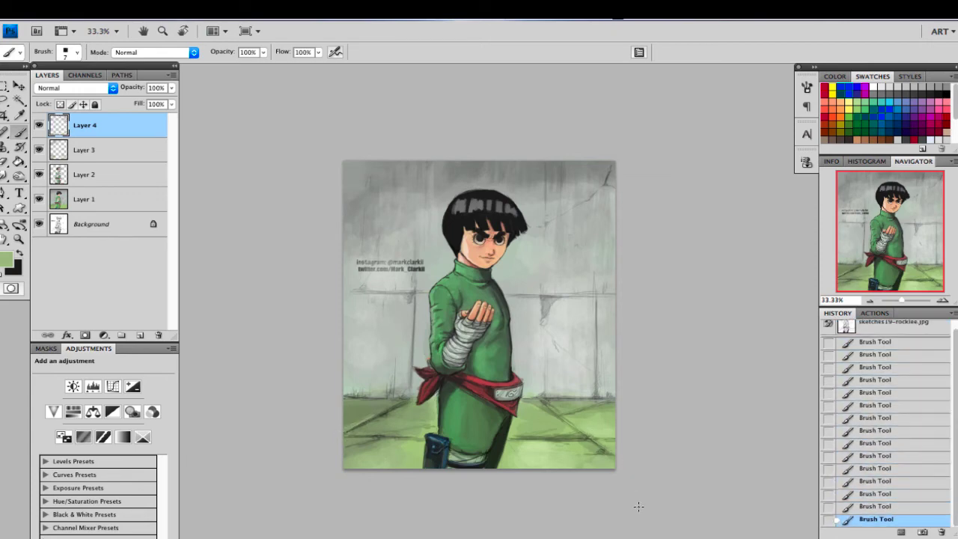
Step: Cover the social media text on the wall behind the character with sampled wall greys at brush size 70
left_click(387, 254, "alt")
key("bracketright")
key("bracketright")
key("bracketright")
key("bracketright")
key("bracketright")
key("bracketright")
key("bracketright")
key("bracketright")
key("bracketright")
mouse_move(395, 262)
left_mouse_down()
mouse_move(436, 261)
mouse_move(422, 253)
mouse_move(423, 272)
mouse_move(408, 257)
mouse_move(383, 274)
mouse_move(389, 282)
mouse_move(347, 248)
mouse_move(356, 266)
mouse_move(366, 259)
mouse_move(351, 267)
mouse_move(385, 263)
mouse_move(352, 269)
mouse_move(361, 260)
mouse_move(364, 278)
mouse_move(405, 266)
left_mouse_up()
left_click(386, 280, "alt")
left_click(354, 267, "alt")
left_click(390, 268, "alt")
left_click(360, 268, "alt")
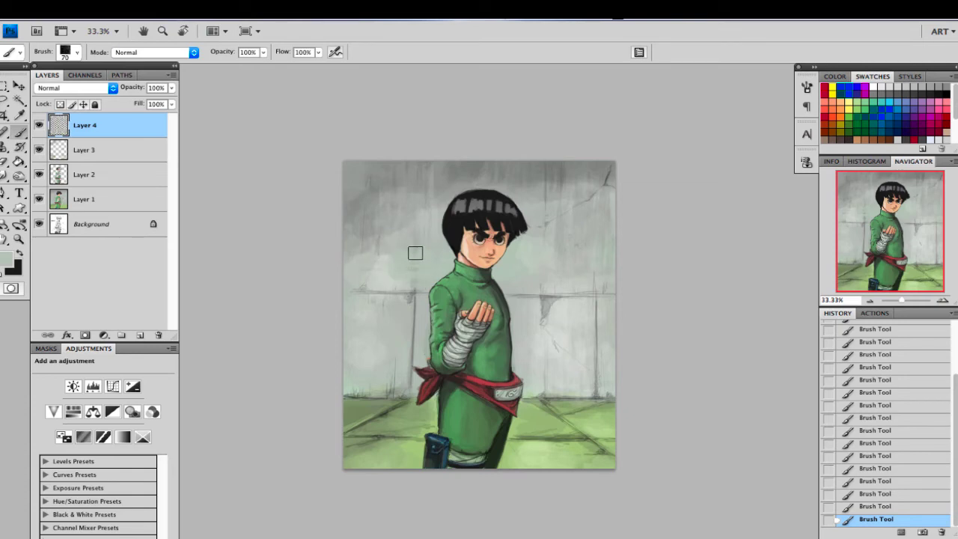
Step: Smooth the wall beside the character's back with sampled wall greys, enlarging the brush to 150
left_click_drag(397, 277, 387, 256)
left_click(391, 281, "alt")
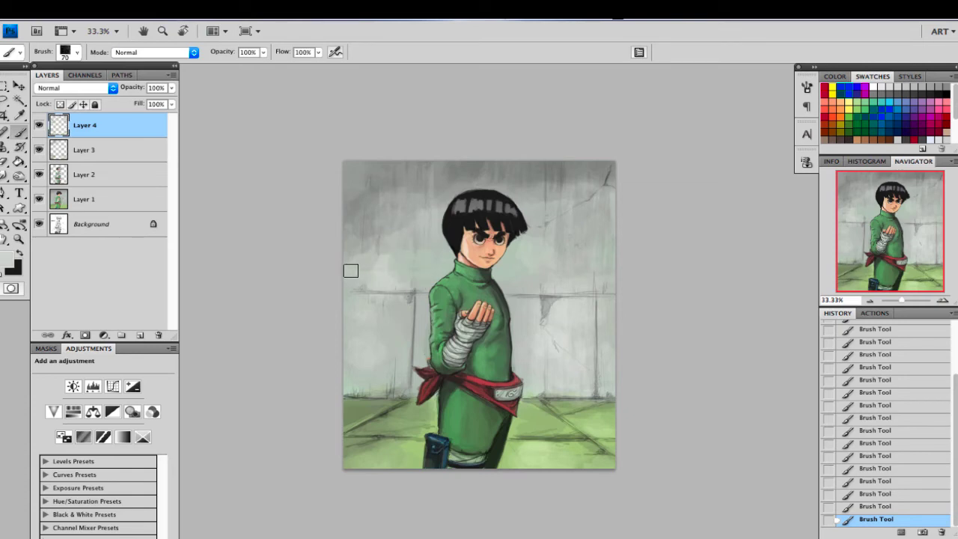
left_click(351, 246, "alt")
key("]")
key("]")
key("bracketright")
key("bracketright")
key("bracketright")
key("bracketright")
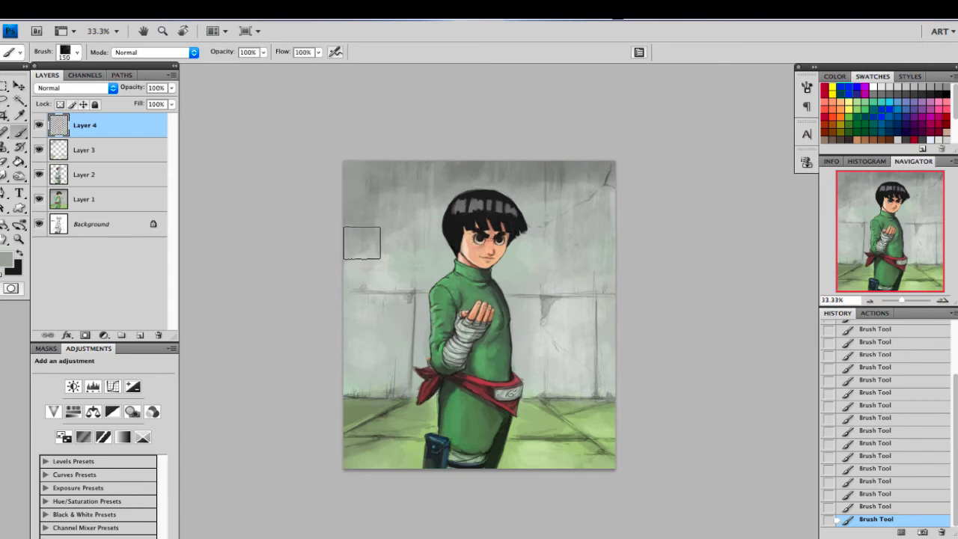
Step: Draw near-black seam and crack lines on the wall behind the character's back at brush size 7
key("bracketleft")
key("bracketleft")
key("bracketleft")
key("bracketleft")
key("bracketleft")
key("bracketleft")
key("bracketleft")
key("bracketleft")
key("bracketleft")
key("bracketleft")
key("bracketleft")
key("bracketleft")
key("bracketleft")
key("bracketleft")
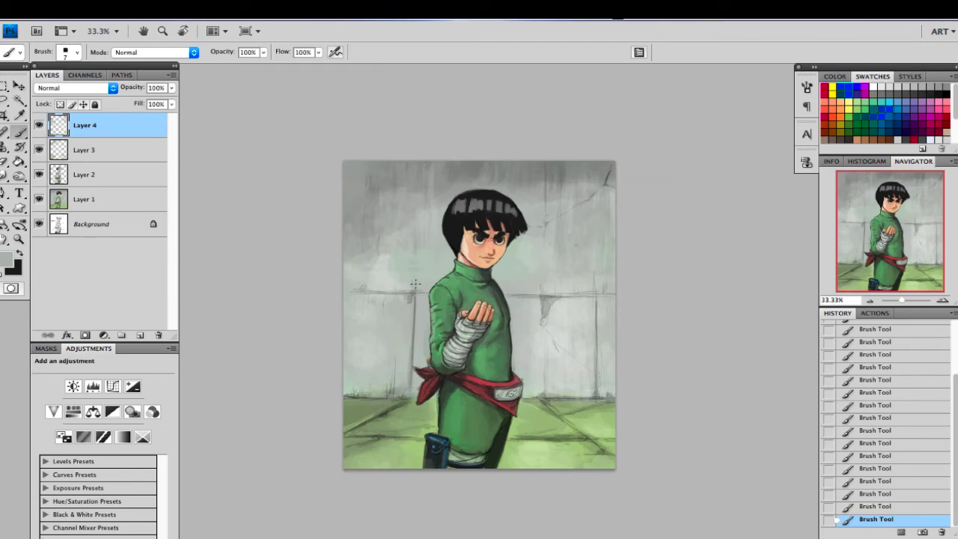
key("x")
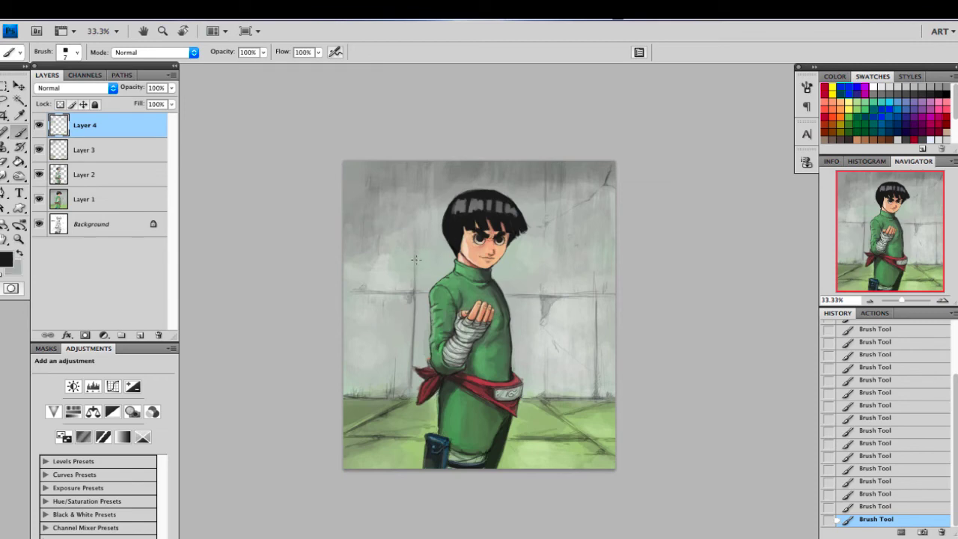
mouse_move(373, 295)
left_mouse_down()
mouse_move(347, 295)
mouse_move(365, 290)
left_mouse_up()
Step: Step back through the recent wall crack strokes and restore the last two
key("super+alt+z")
key("super+alt+z")
key("super+alt+z")
key("super+alt+z")
key("ctrl+alt+z")
key("ctrl+alt+z")
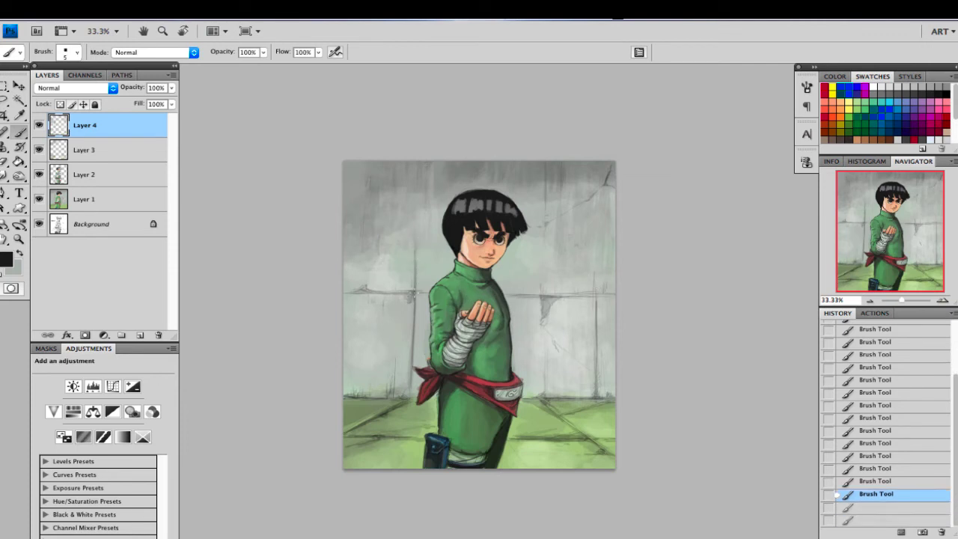
key("ctrl+shift+z")
key("ctrl+shift+z")
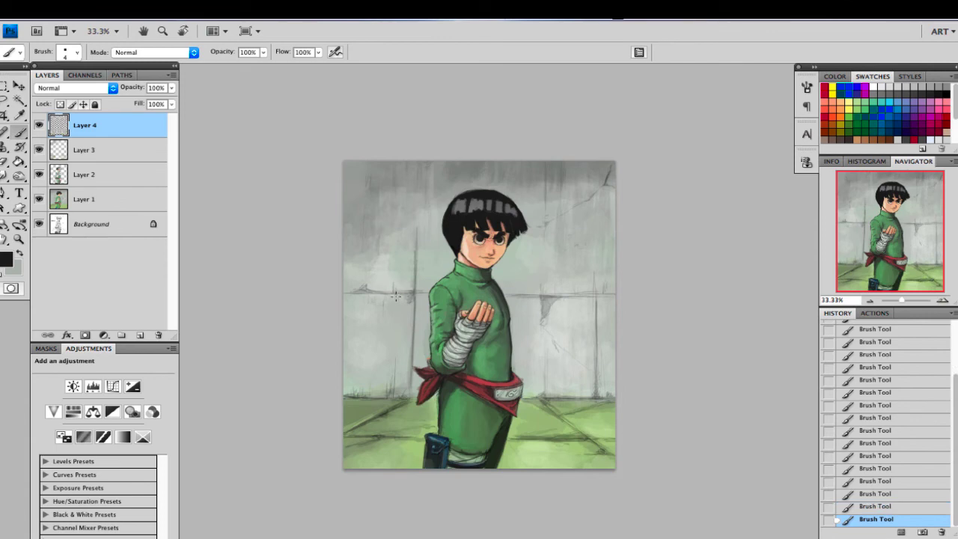
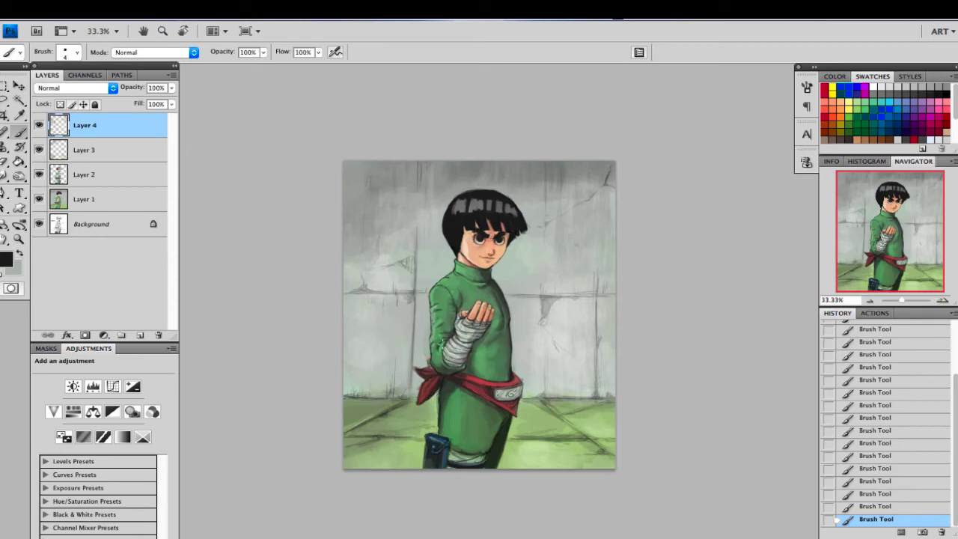
Step: Compare the painting with Layer 4 hidden and shown, and set the foreground colour to white
left_click(40, 127)
left_click(40, 126)
left_click(7, 259)
left_click_drag(677, 285, 652, 258)
left_click(947, 254)
left_click(943, 300)
left_click(943, 301)
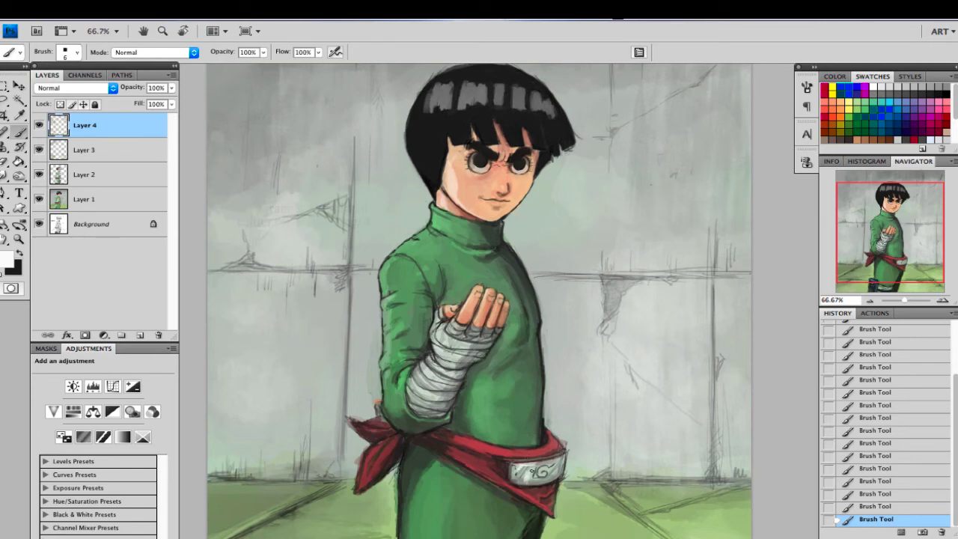
Step: Undo the last two brush strokes and darken the outer edge of the waist headband plate with a sampled dark brown
left_click(532, 485, "alt")
key("super+alt+z")
key("super+alt+z")
key("bracketleft")
key("bracketleft")
key("bracketleft")
left_click_drag(566, 451, 556, 478)
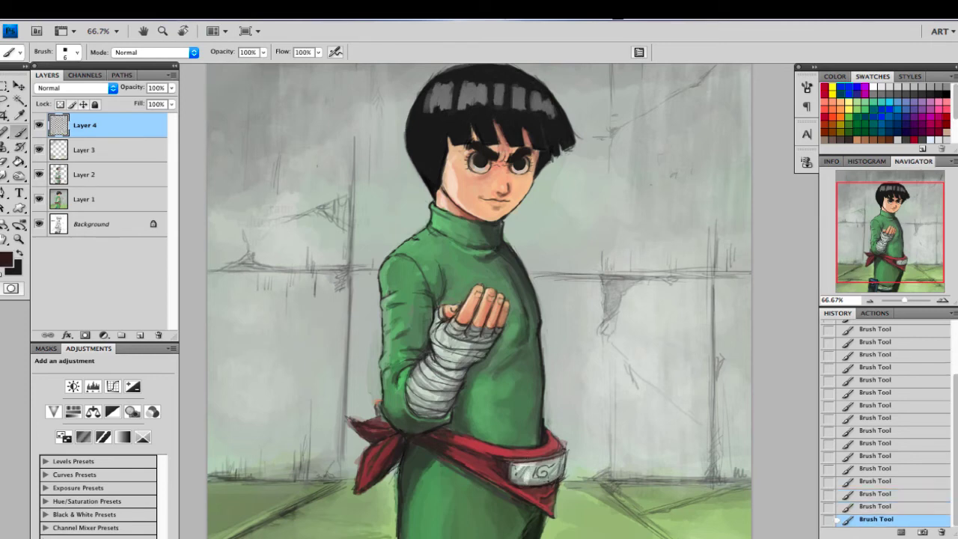
Step: Retouch the leaf symbol on the headband plate with dark brown at brush size 5, undoing the last stroke
left_click(942, 301)
left_click(943, 301)
left_click_drag(895, 237, 899, 262)
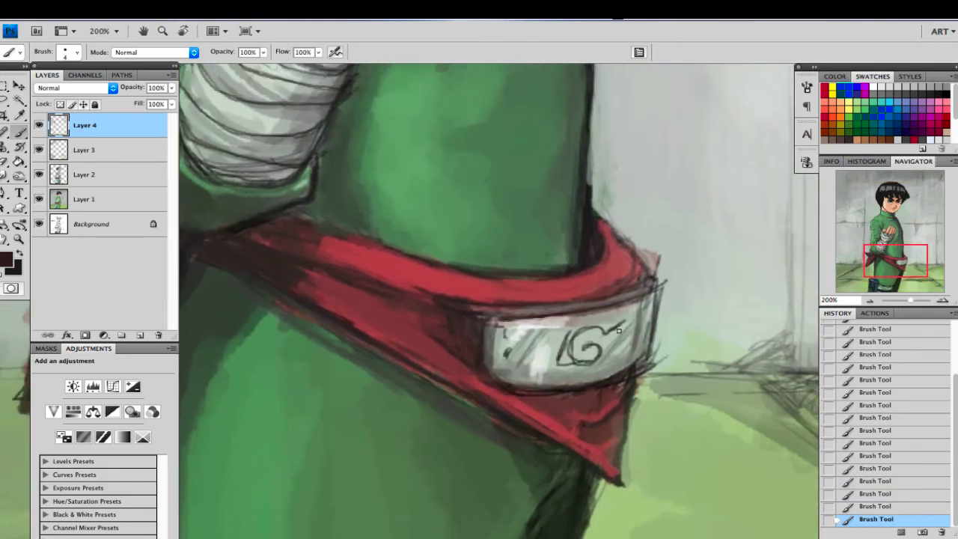
key("bracketright")
key("bracketright")
mouse_move(571, 338)
left_mouse_down()
mouse_move(595, 356)
mouse_move(599, 347)
left_mouse_up()
left_click(593, 244, "alt")
key("ctrl+z")
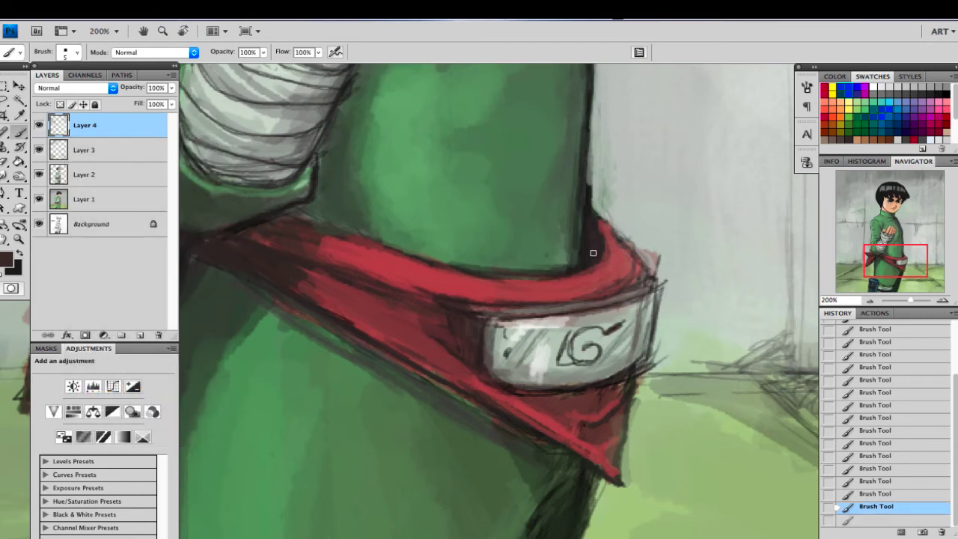
Step: Darken the gap between the waist and the red sash with sampled near-black
left_click_drag(592, 251, 593, 230)
left_click(592, 209, "alt")
mouse_move(590, 198)
left_mouse_down()
mouse_move(593, 243)
mouse_move(582, 258)
mouse_move(600, 247)
mouse_move(588, 196)
mouse_move(640, 265)
mouse_move(631, 283)
mouse_move(469, 297)
mouse_move(542, 310)
left_mouse_up()
Step: Repaint the headband plate's upper rim with sampled grey-brown at brush size 5, discarding the previous two strokes
left_click(527, 311, "alt")
left_click_drag(481, 309, 543, 308)
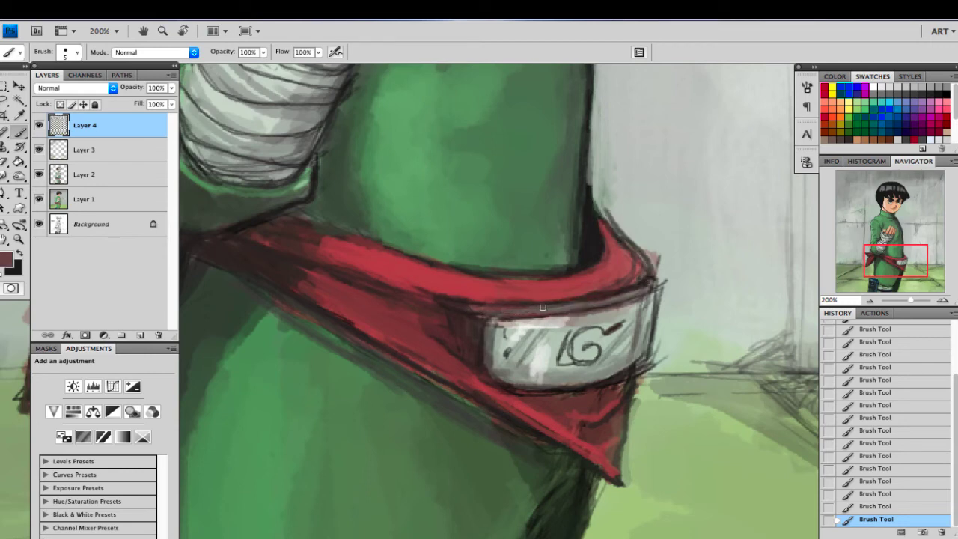
key("ctrl+alt+z")
key("ctrl+alt+z")
left_click(629, 289, "alt")
left_click_drag(629, 289, 533, 313)
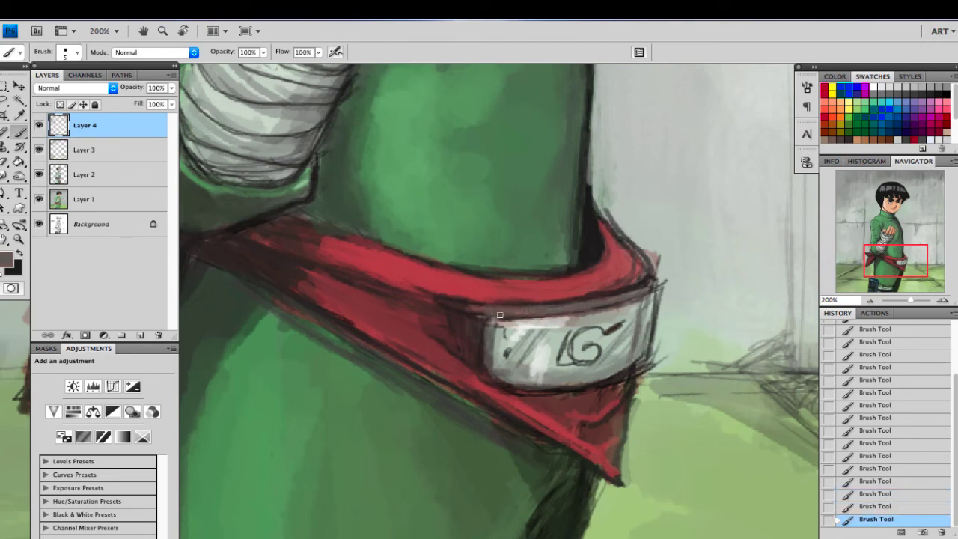
Step: Refine the headband plate's edges with sampled plate grey and dark sash red, reducing the brush to size 1
left_click(605, 372, "alt")
left_click(505, 362, "alt")
left_click(530, 389, "alt")
left_click(529, 389, "alt")
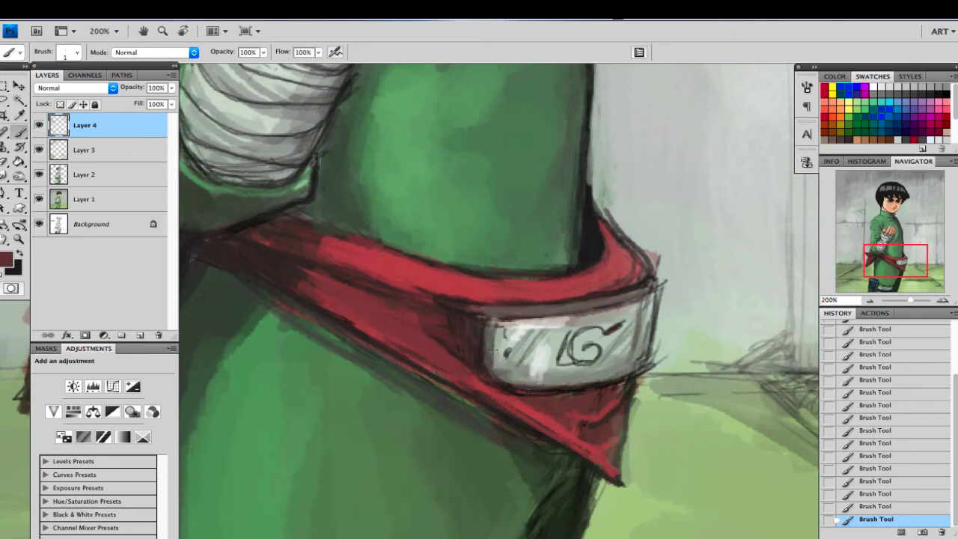
Step: Shade the sash fold near the knot with sampled red and outline the sash's lower edge in near-black at brush size 3
left_click(596, 239, "alt")
left_click(302, 269, "alt")
left_click_drag(310, 284, 275, 269)
left_click(241, 223, "alt")
key("bracketleft")
key("bracketleft")
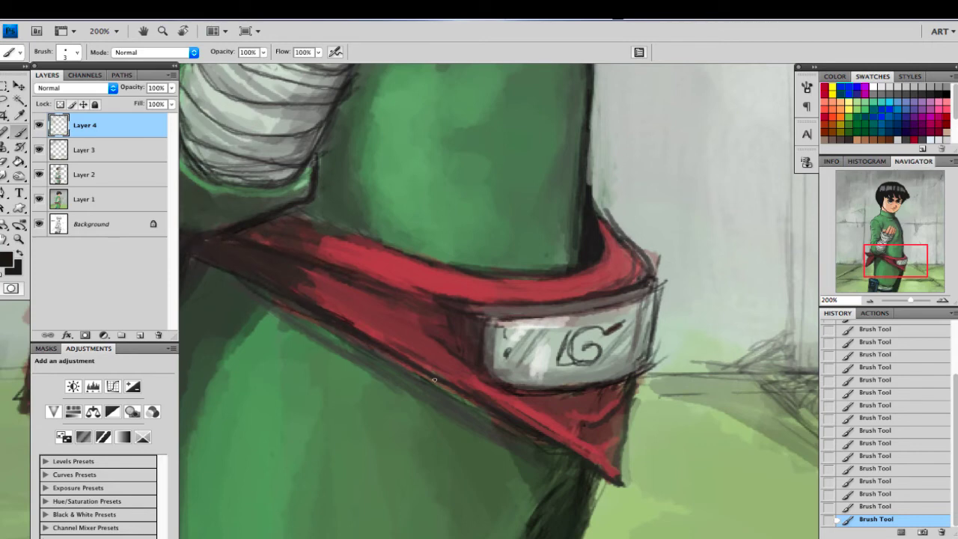
Step: Paint a dark grey-green shadow on the thigh along the sash's lower edge at brush size 10
key("bracketright")
key("bracketright")
key("bracketright")
key("bracketright")
key("bracketright")
key("bracketright")
key("bracketright")
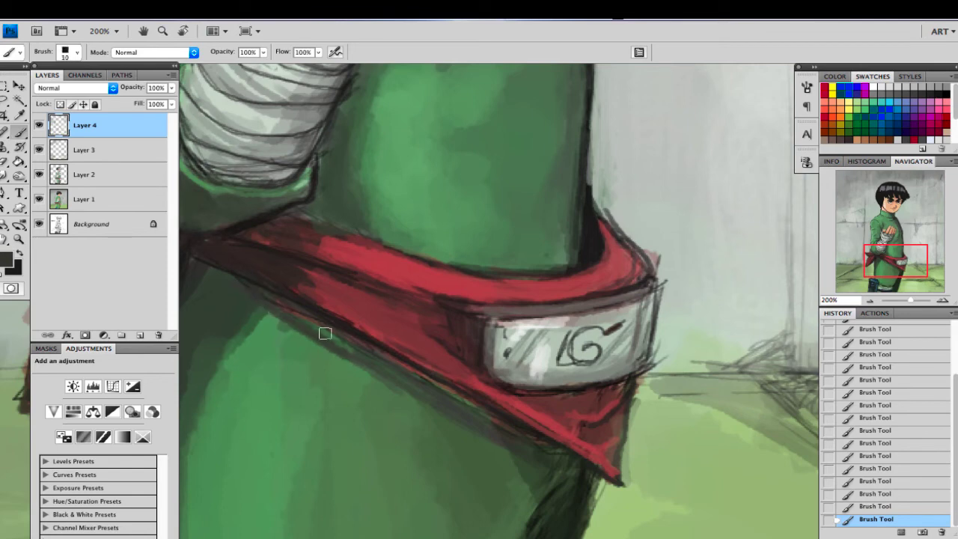
left_click_drag(325, 334, 351, 348)
left_click_drag(441, 389, 473, 404)
left_click_drag(382, 344, 537, 441)
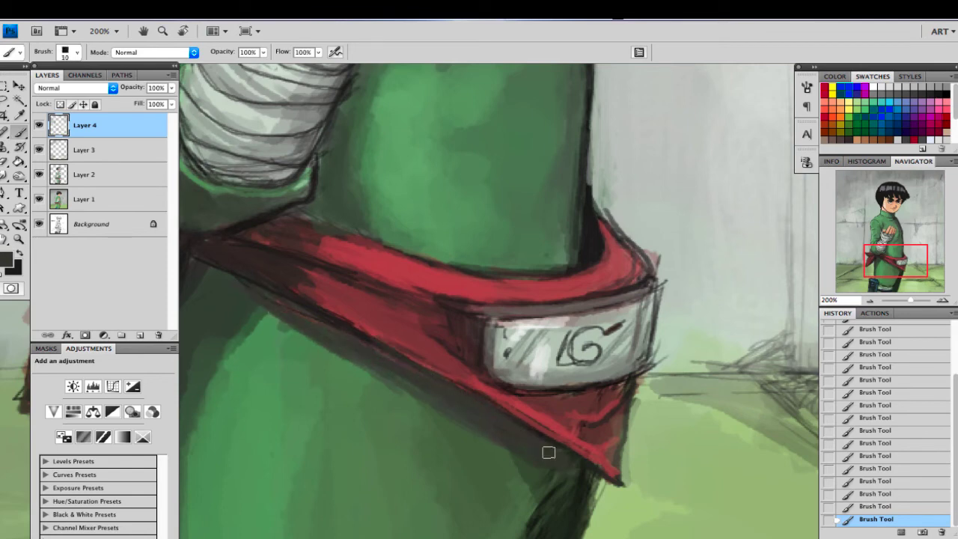
Step: Repaint the sash below the plate with sampled red and cover stray lines beside it with background tones at brush size 6
left_click(602, 399, "alt")
mouse_move(572, 400)
left_mouse_down()
mouse_move(557, 401)
mouse_move(621, 387)
left_mouse_up()
key("bracketleft")
key("bracketleft")
key("bracketleft")
key("bracketleft")
left_click(645, 395, "alt")
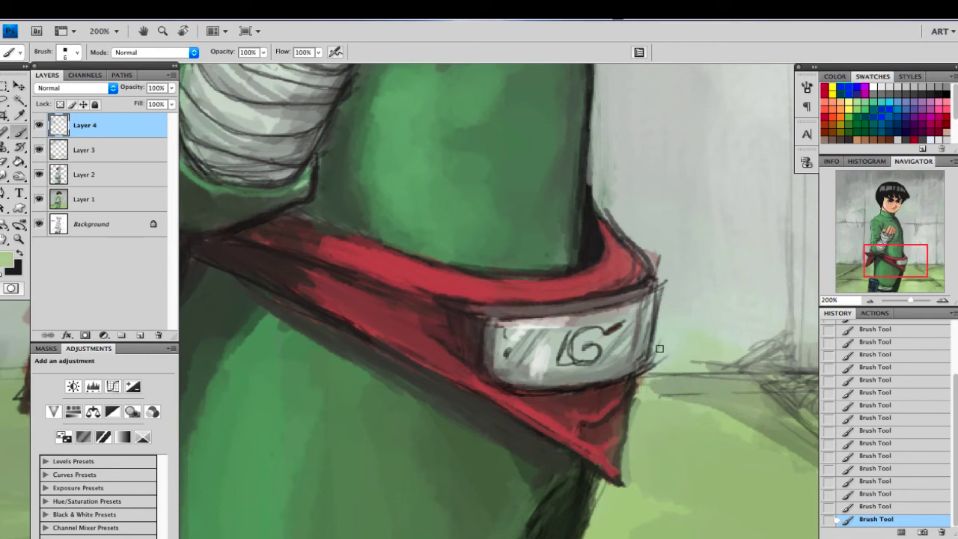
left_click(662, 339, "alt")
left_click_drag(657, 343, 648, 373)
mouse_move(666, 281)
left_mouse_down()
mouse_move(664, 328)
mouse_move(654, 256)
mouse_move(657, 266)
left_mouse_up()
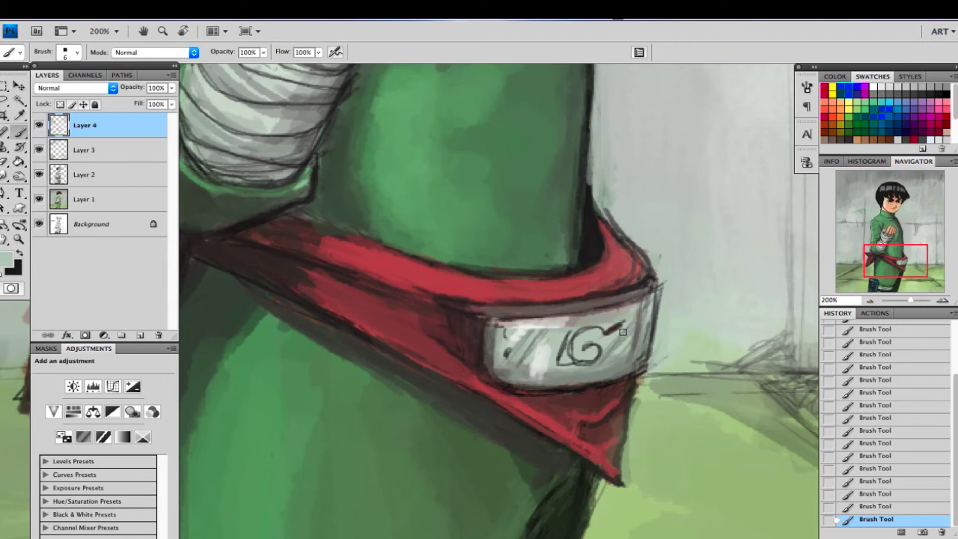
Step: Redraw the leaf symbol on the headband plate in bold near-black at brush size 4
key("x")
key("bracketleft")
key("bracketleft")
mouse_move(622, 326)
left_mouse_down()
mouse_move(577, 331)
mouse_move(571, 348)
mouse_move(580, 360)
mouse_move(600, 345)
mouse_move(586, 362)
mouse_move(572, 356)
mouse_move(570, 339)
mouse_move(598, 331)
mouse_move(571, 365)
left_mouse_up()
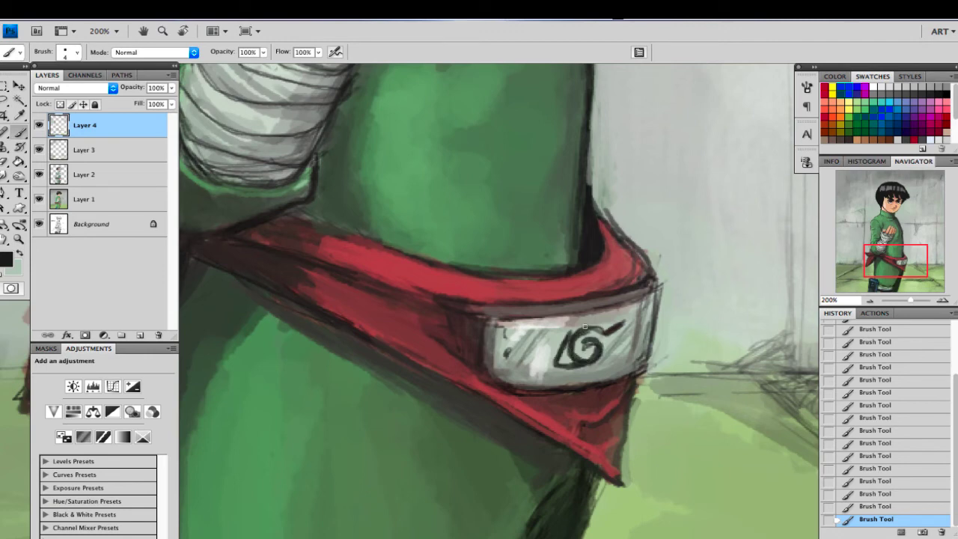
Step: Paint three rivet dots on the headband plate and outline the plate in near-black at brush size 3, redoing unsatisfactory strokes
key("bracketleft")
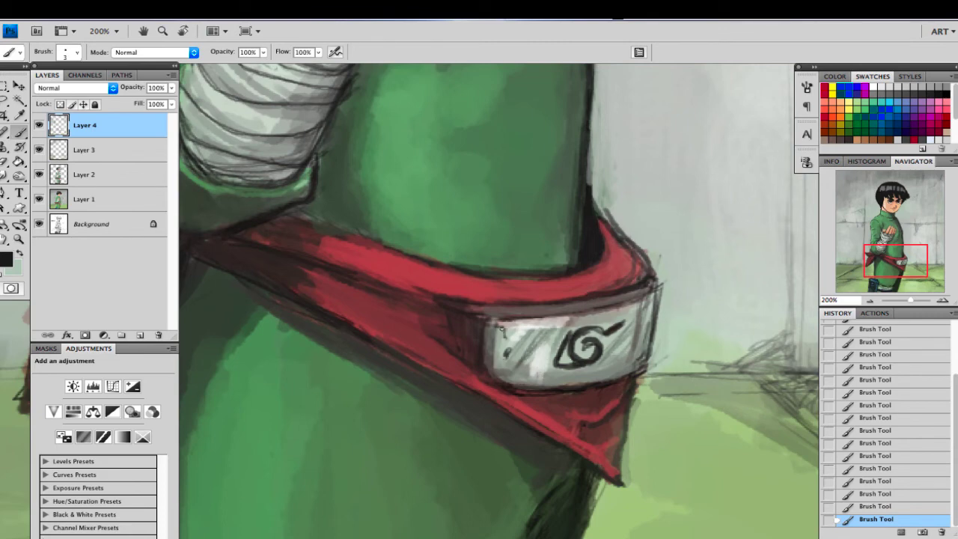
mouse_move(501, 328)
left_mouse_down()
mouse_move(494, 378)
mouse_move(496, 327)
mouse_move(577, 324)
mouse_move(646, 307)
left_mouse_up()
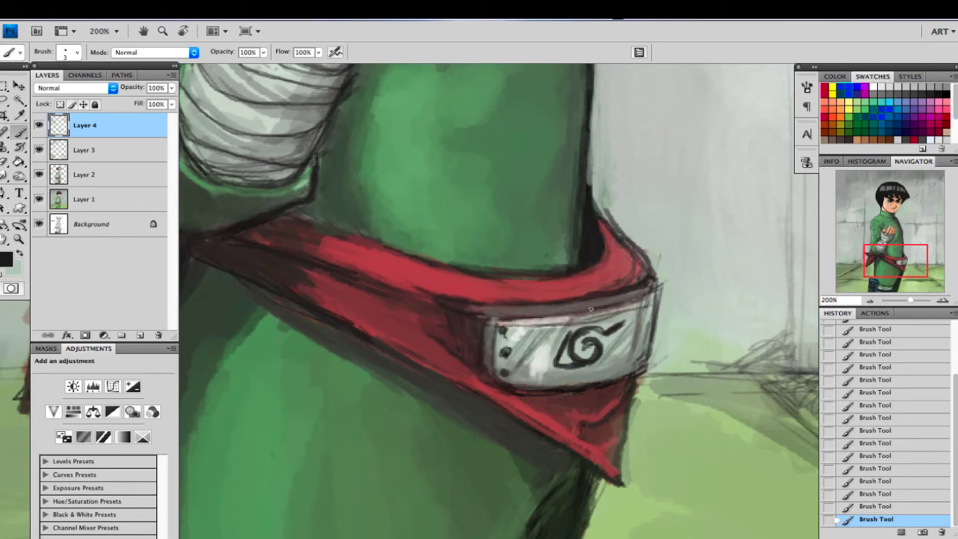
key("alt+super+z")
key("alt+super+z")
key("alt+super+z")
mouse_move(491, 322)
left_mouse_down()
mouse_move(613, 295)
mouse_move(658, 301)
mouse_move(651, 295)
mouse_move(658, 329)
mouse_move(642, 366)
left_mouse_up()
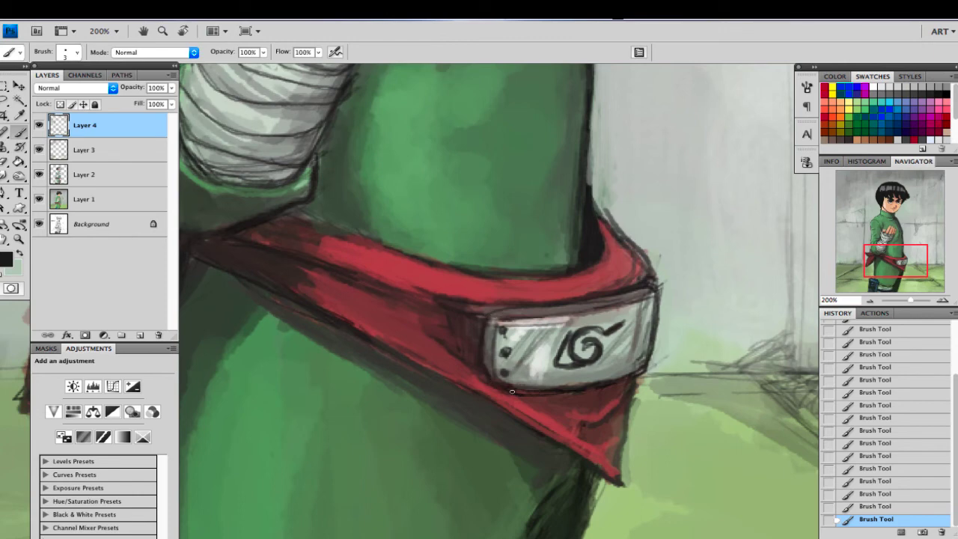
Step: Soften the metal shading between the rivets and the leaf symbol with sampled plate greys at brush size 8
left_click(494, 340, "alt")
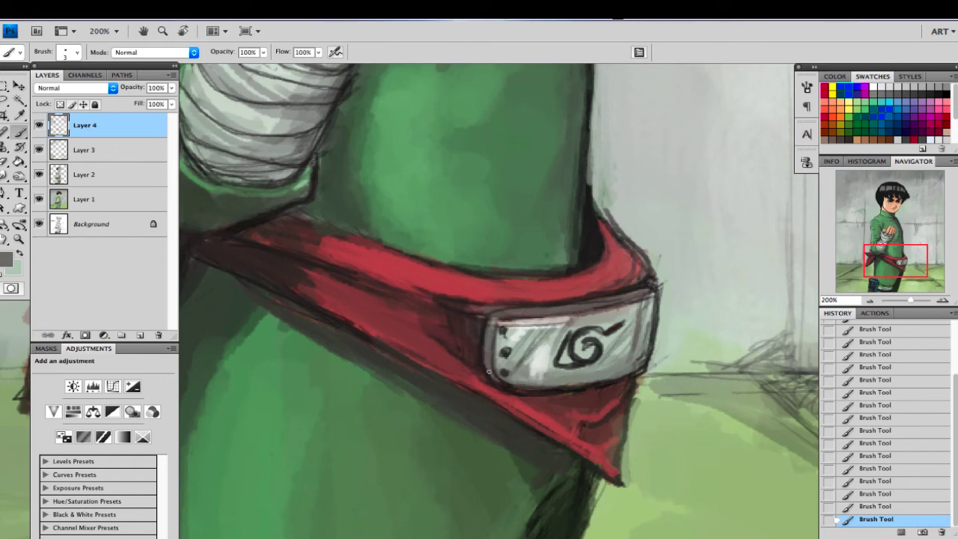
left_click(524, 372, "alt")
key("bracketright")
key("bracketright")
key("bracketright")
key("bracketright")
key("bracketright")
left_click_drag(553, 353, 536, 370)
left_click(599, 347, "alt")
left_click(590, 345, "alt")
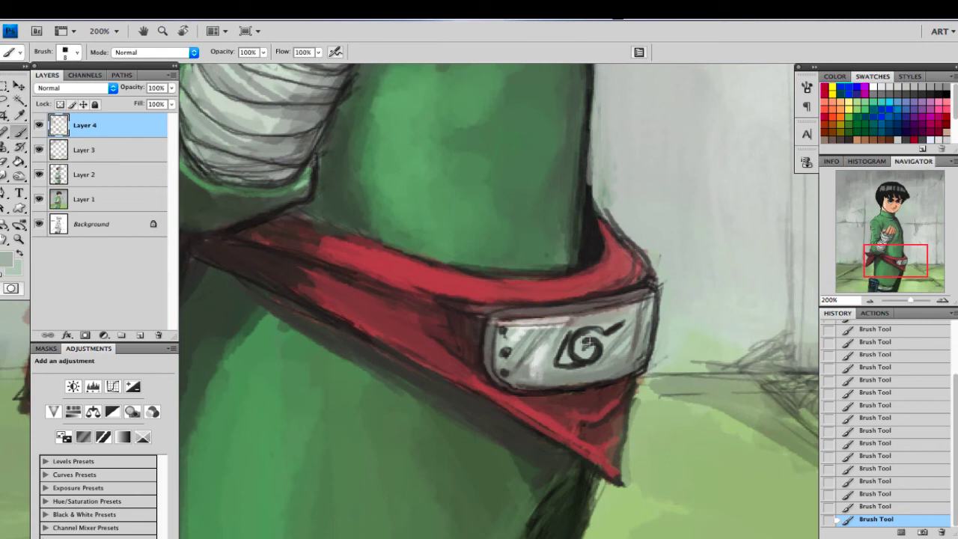
Step: Shade the headband plate's outer side beyond the leaf symbol with diagonal strokes of sampled dark grey
key("bracketleft")
key("bracketleft")
key("bracketleft")
key("bracketleft")
left_click(589, 353, "alt")
key("bracketright")
key("bracketright")
key("bracketright")
left_click_drag(638, 308, 614, 374)
left_click_drag(627, 342, 607, 376)
mouse_move(641, 308)
left_mouse_down()
mouse_move(611, 382)
mouse_move(626, 364)
left_mouse_up()
mouse_move(625, 345)
left_mouse_down()
mouse_move(587, 382)
mouse_move(596, 376)
mouse_move(561, 383)
mouse_move(615, 355)
left_mouse_up()
key("bracketleft")
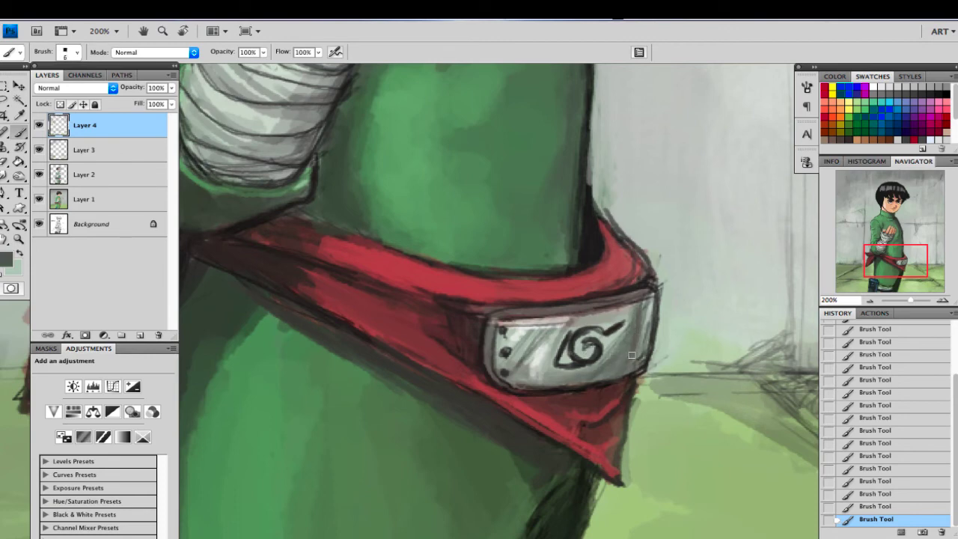
Step: Add thin light grey highlights along the headband plate's edges, reducing the brush to size 1
left_click(647, 316, "alt")
left_click(547, 347, "alt")
left_click_drag(649, 308, 635, 368)
key("bracketleft")
key("bracketleft")
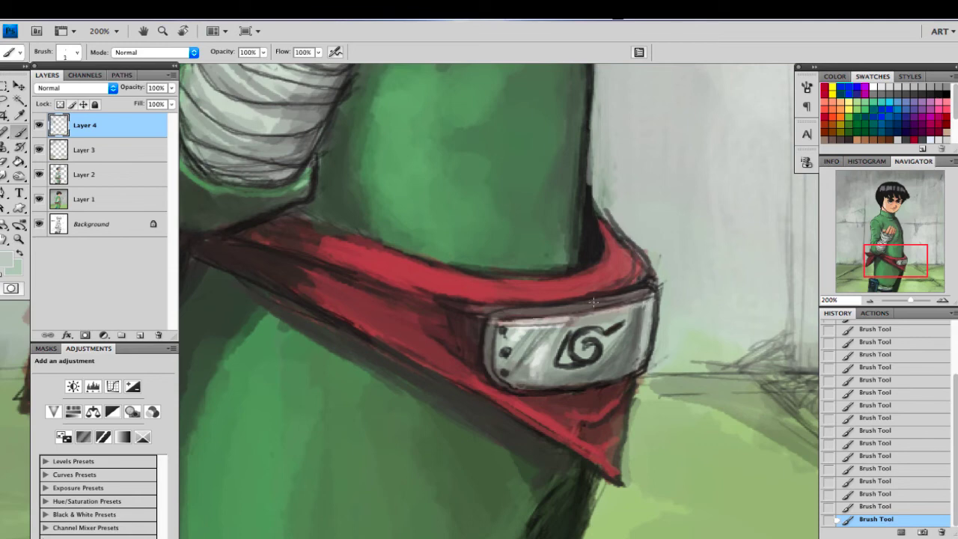
mouse_move(546, 308)
left_mouse_down()
mouse_move(509, 312)
mouse_move(488, 354)
left_mouse_up()
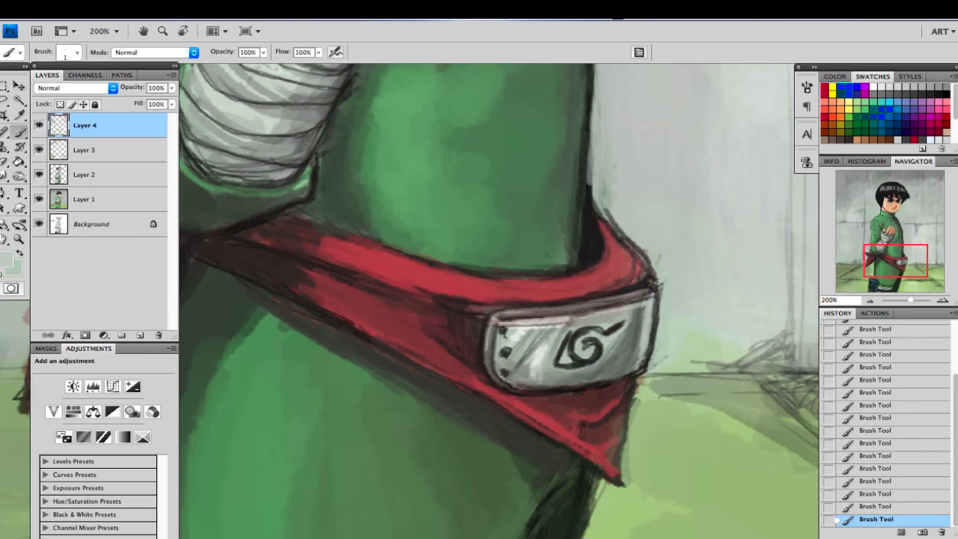
Step: Touch up the character's cheek and jaw edge with a sampled skin tone at brush size 7
left_click(871, 301)
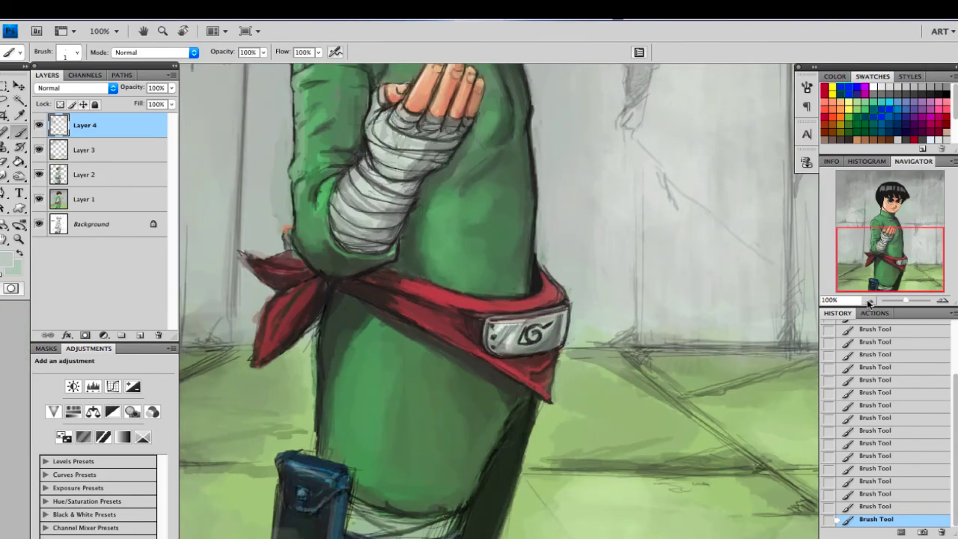
left_click(871, 301)
left_click_drag(876, 250, 869, 228)
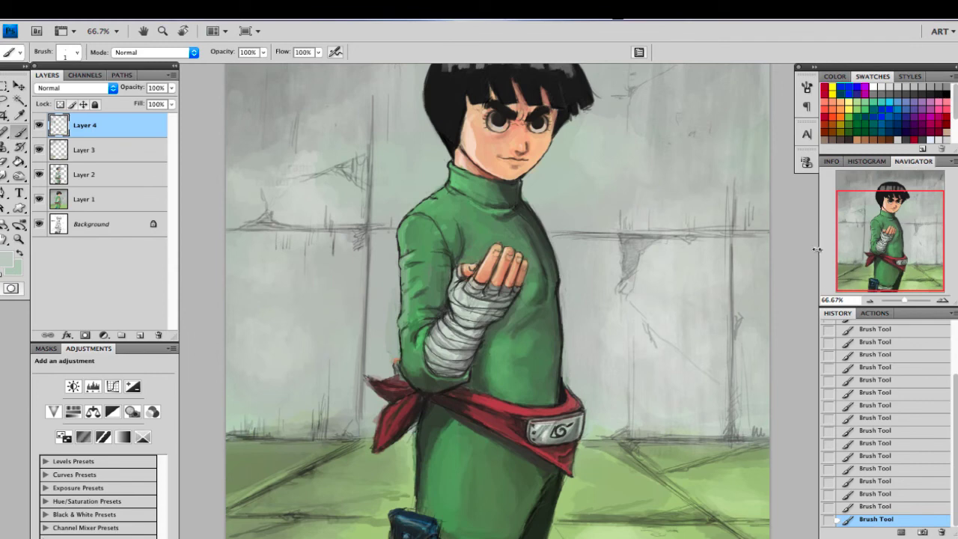
left_click_drag(899, 259, 901, 240)
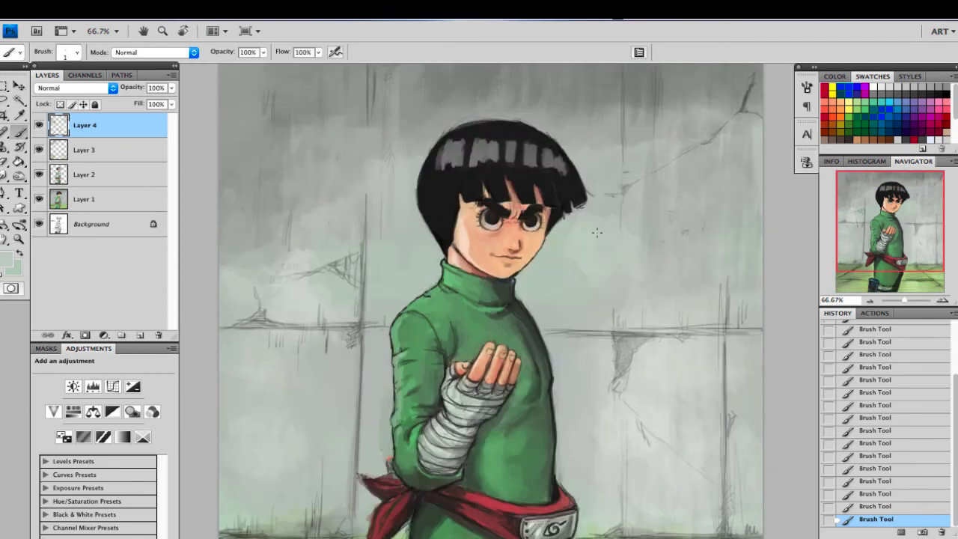
left_click(464, 246, "alt")
left_click_drag(470, 258, 459, 241)
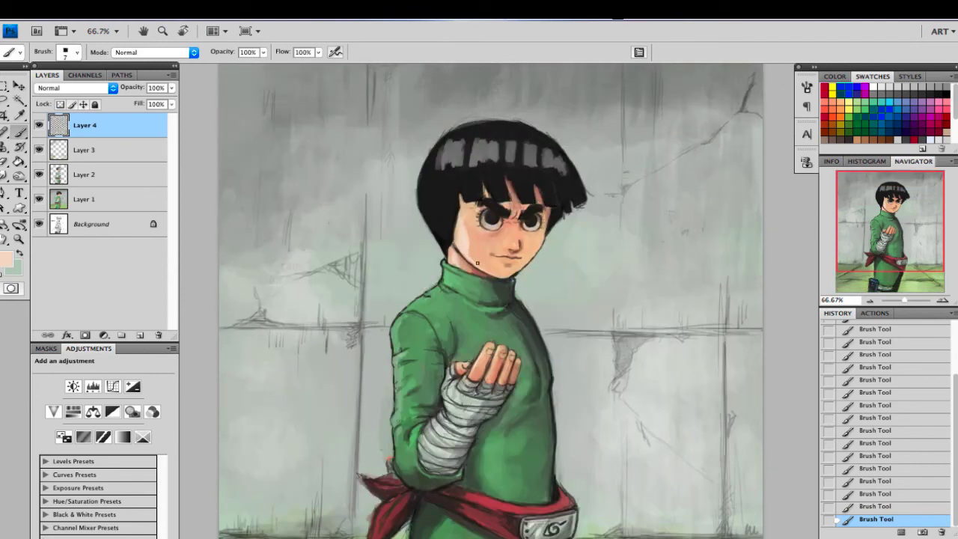
Step: Choose white as the foreground colour and paint highlights in the character's pupils at brush size 5
key("x")
left_click(6, 258)
left_click_drag(689, 285, 666, 266)
left_click(947, 254)
left_click(942, 301)
left_click(942, 301)
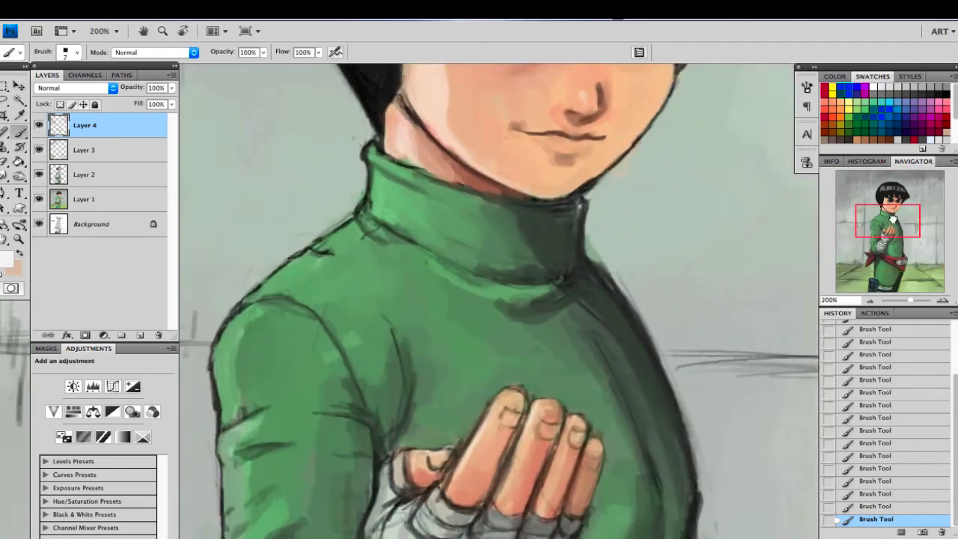
left_click_drag(889, 222, 894, 211)
key("bracketleft")
key("bracketleft")
key("bracketleft")
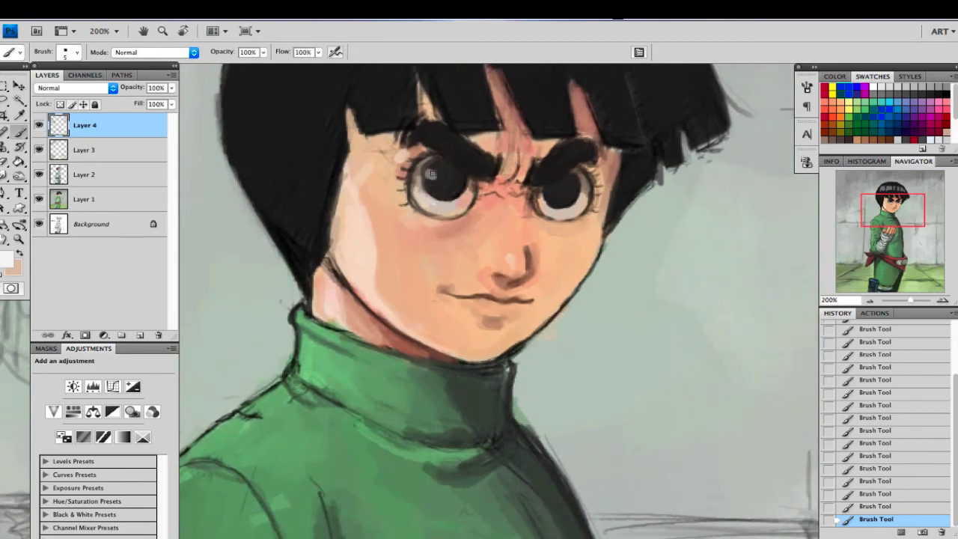
left_click(549, 194)
Step: Touch up the smaller eye's white, and refine the jawline and neck shadow with sampled brown and skin tones at brush size 5
left_click(569, 197, "alt")
left_click(558, 210, "alt")
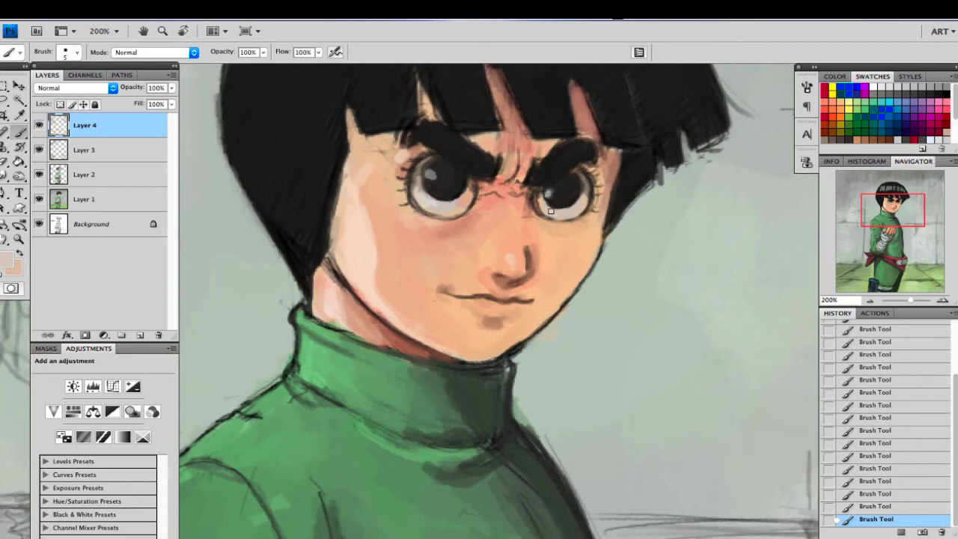
left_click(417, 345, "alt")
left_click_drag(375, 321, 396, 345)
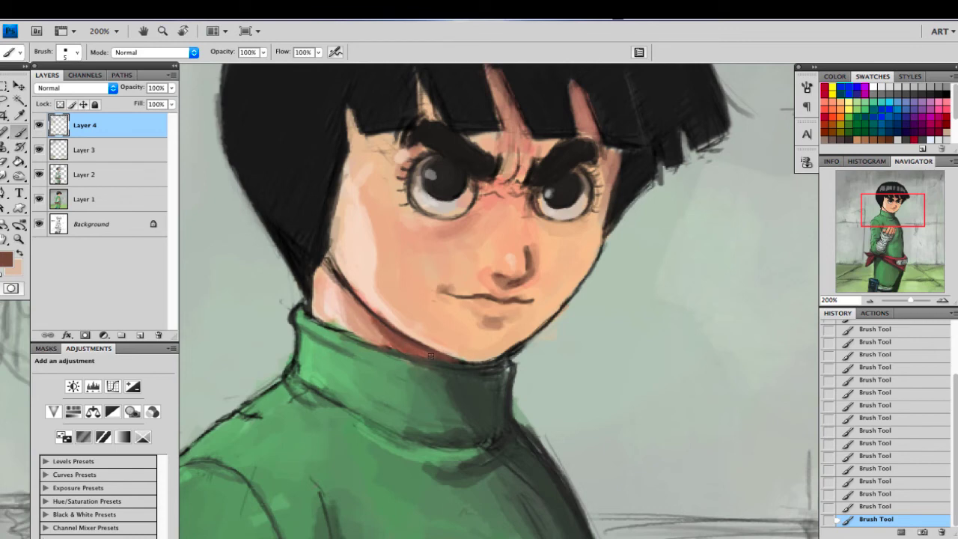
left_click(356, 312, "alt")
left_click_drag(356, 303, 386, 337)
left_click(338, 297, "alt")
Step: Refine the lower whites and rims of both eyes with sampled light grey and black, using a brush reduced to size 1
left_click(431, 196, "alt")
mouse_move(426, 204)
left_mouse_down()
mouse_move(466, 205)
mouse_move(456, 208)
left_mouse_up()
left_click(484, 153, "alt")
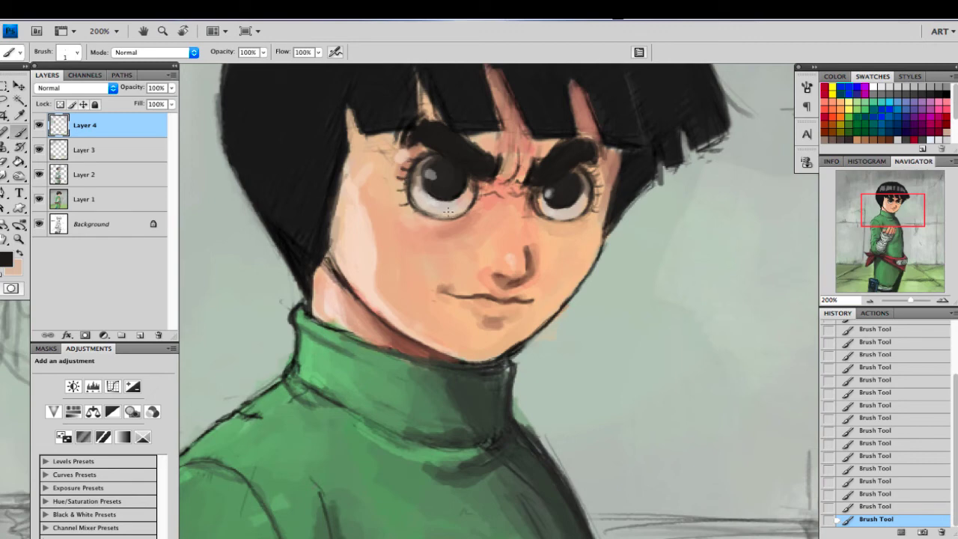
left_click(552, 209, "alt")
left_click_drag(544, 208, 540, 203)
Step: Mix a custom foreground colour and touch up the white of the smaller eye, resampling tones from the eye
left_click(8, 257)
left_click_drag(852, 271, 828, 254)
left_click_drag(747, 267, 736, 281)
left_click(945, 250)
left_click(547, 215, "alt")
left_click(552, 202, "alt")
Step: Darken the area between the smaller eye's brow and the side hair with sampled black at brush size 7
key("bracketright")
key("bracketright")
key("bracketright")
key("bracketright")
mouse_move(599, 153)
left_mouse_down()
mouse_move(603, 166)
mouse_move(606, 159)
left_mouse_up()
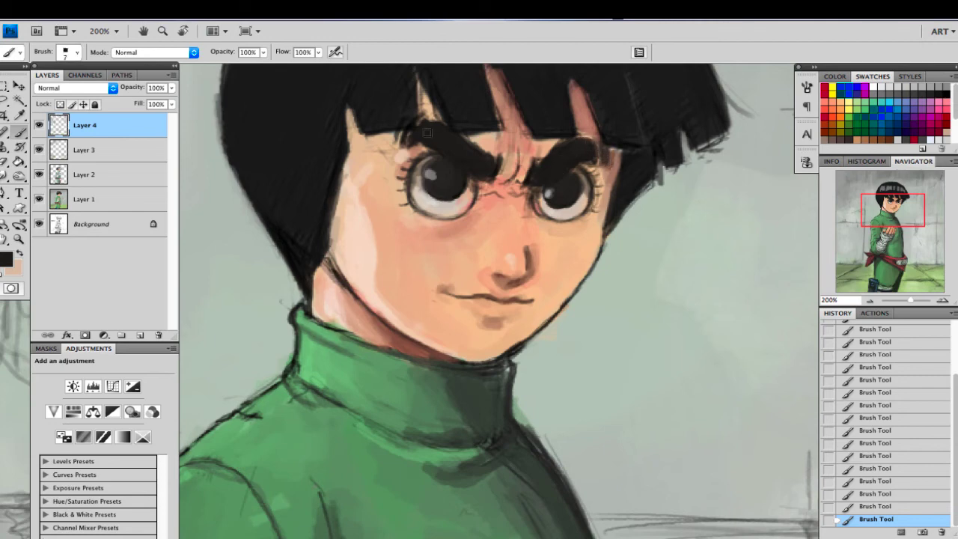
Step: Clean the larger eye's outer brow end and the adjacent fringe gap with sampled skin tone and black, using small brush sizes
left_click(431, 109, "alt")
mouse_move(425, 121)
left_mouse_down()
mouse_move(411, 145)
mouse_move(398, 145)
left_mouse_up()
key("bracketleft")
key("bracketleft")
key("bracketleft")
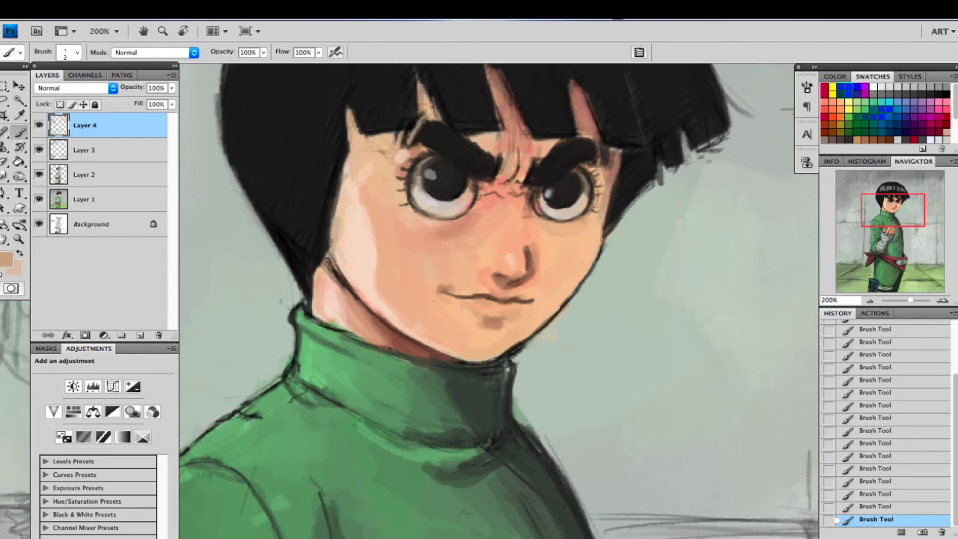
left_click(446, 108, "alt")
key("bracketright")
key("bracketright")
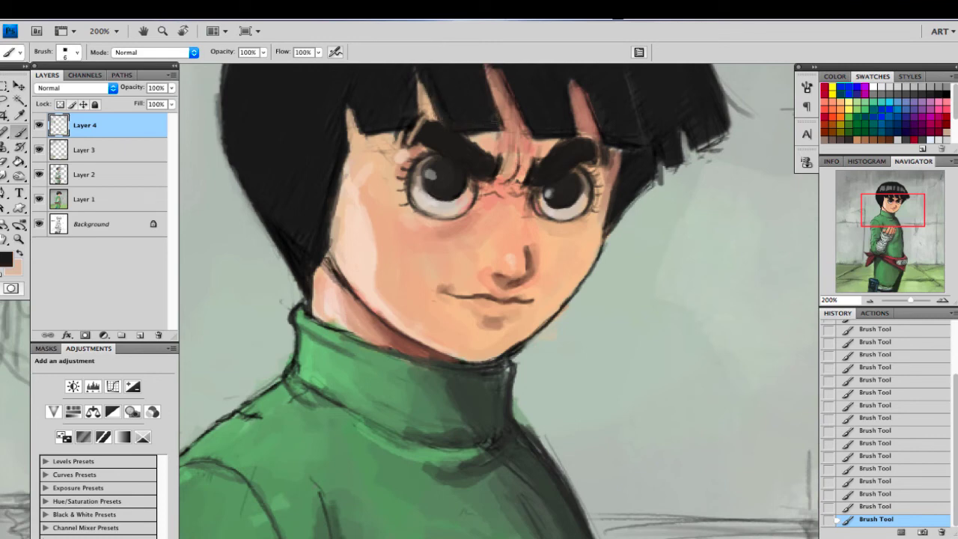
Step: Try shading the temple below the fringe with sampled brown at brush size 30
left_click(389, 166, "alt")
left_click(385, 168, "alt")
key("bracketright")
key("bracketright")
key("bracketright")
key("bracketright")
key("bracketright")
key("bracketright")
left_click_drag(367, 154, 363, 138)
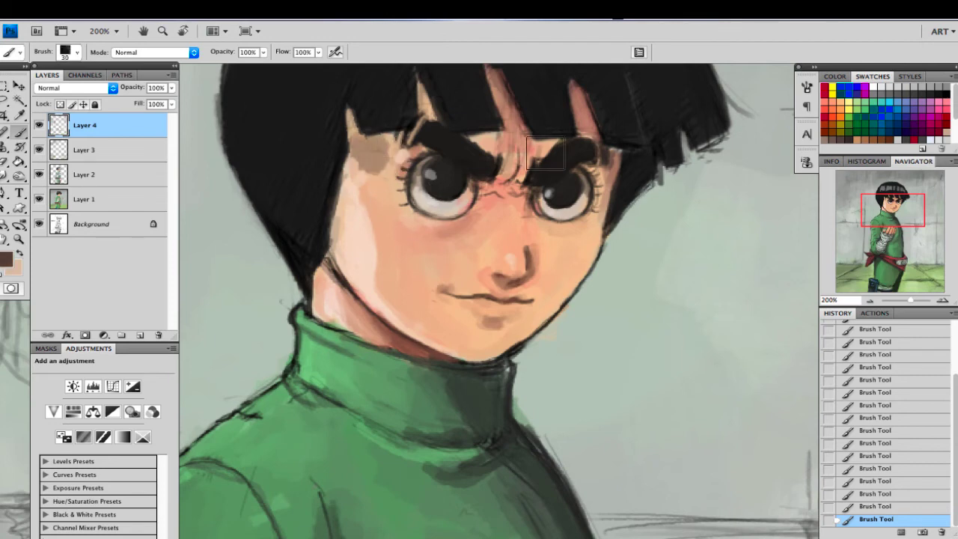
left_click(517, 159, "alt")
key("ctrl+z")
Step: Darken the upper lash line at the larger eye's outer corner with sampled eyebrow black, using a smaller brush
key("bracketleft")
key("bracketleft")
key("bracketleft")
key("bracketleft")
key("bracketleft")
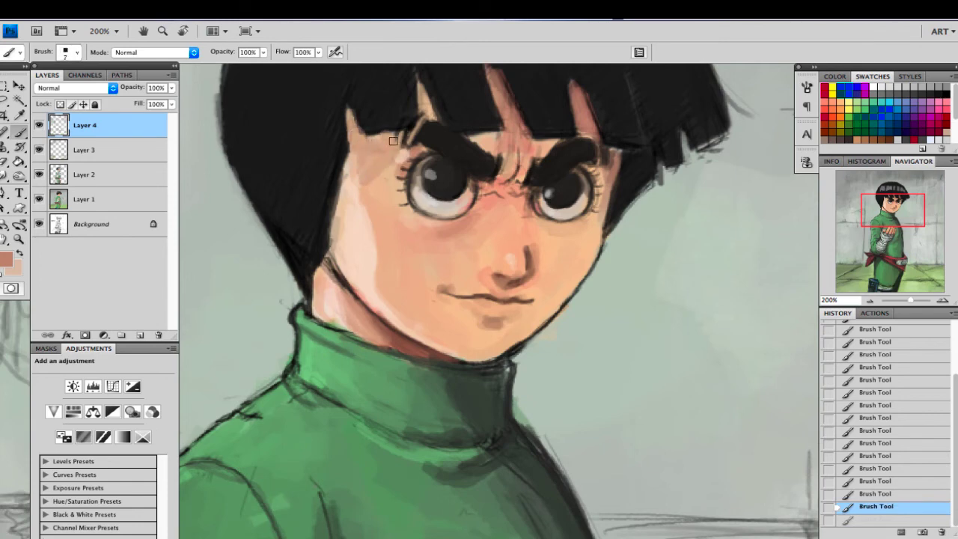
left_click(447, 147, "alt")
left_click_drag(415, 166, 399, 169)
Step: Try shading the white of the larger eye with sampled greys up to brush size 8, and undo those strokes
left_click(417, 193, "alt")
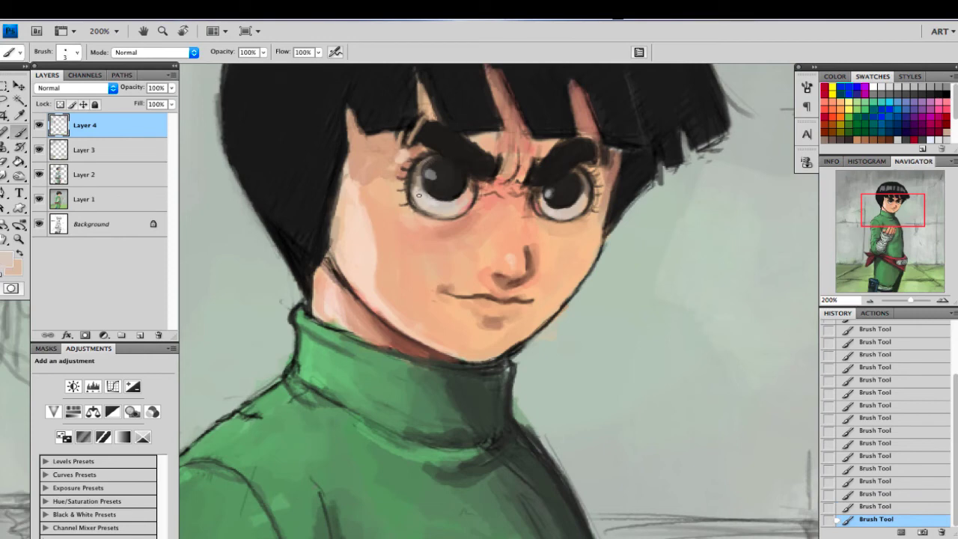
left_click(427, 193, "alt")
mouse_move(412, 204)
left_mouse_down()
mouse_move(463, 211)
mouse_move(416, 194)
mouse_move(450, 215)
mouse_move(416, 190)
mouse_move(430, 208)
left_mouse_up()
left_click(422, 217, "alt")
key("bracketright")
left_click(445, 206, "alt")
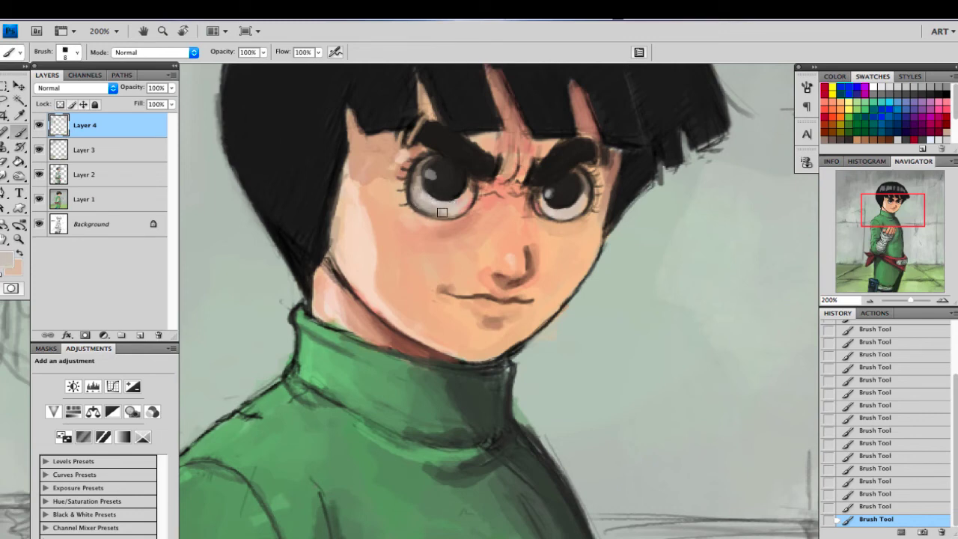
key("ctrl+alt+z")
key("ctrl+alt+z")
key("ctrl+alt+z")
key("ctrl+alt+z")
key("ctrl+alt+z")
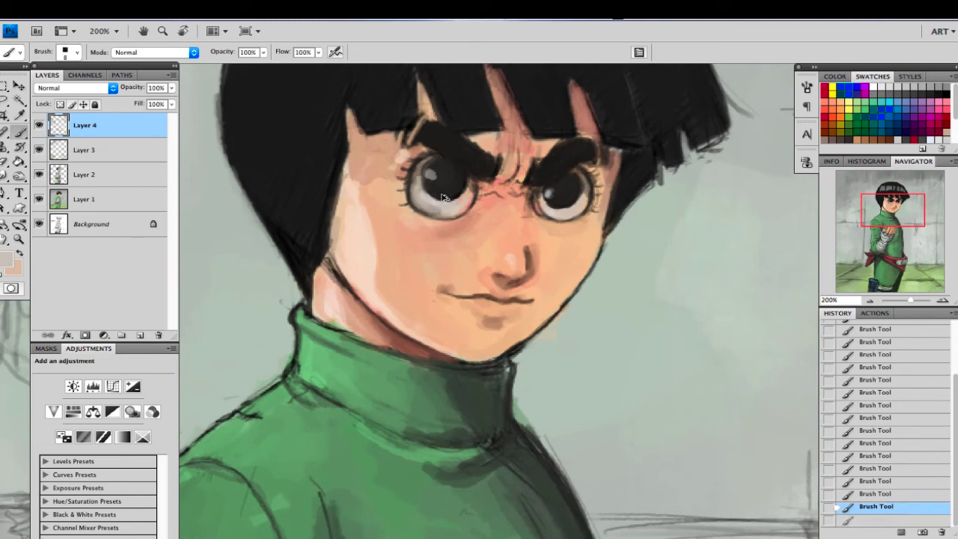
key("ctrl+alt+z")
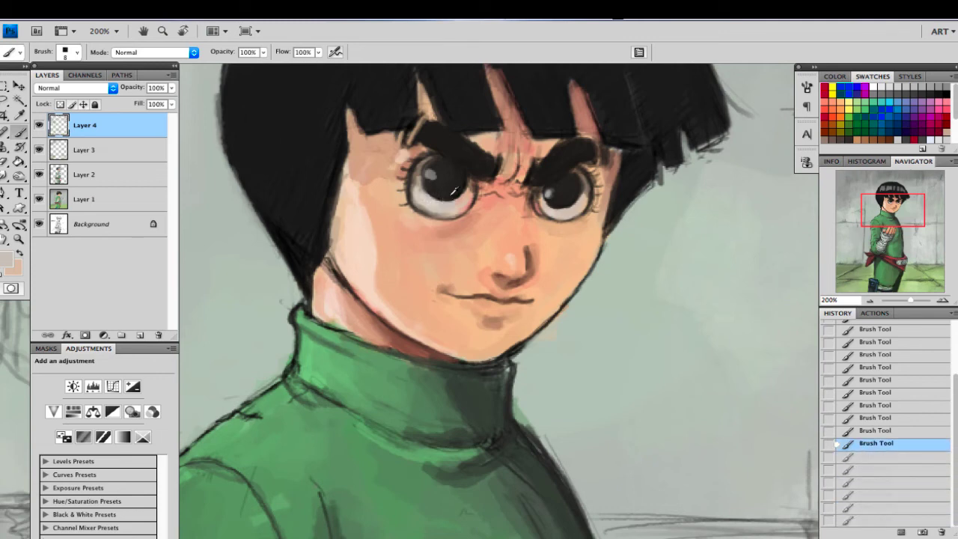
Step: Shade the white below the larger eye's pupil with sampled eye tones at brush size 8
left_click(451, 195, "alt")
mouse_move(454, 200)
left_mouse_down()
mouse_move(464, 194)
mouse_move(430, 209)
left_mouse_up()
left_click(458, 215, "alt")
left_click(434, 204, "alt")
left_click(426, 197, "alt")
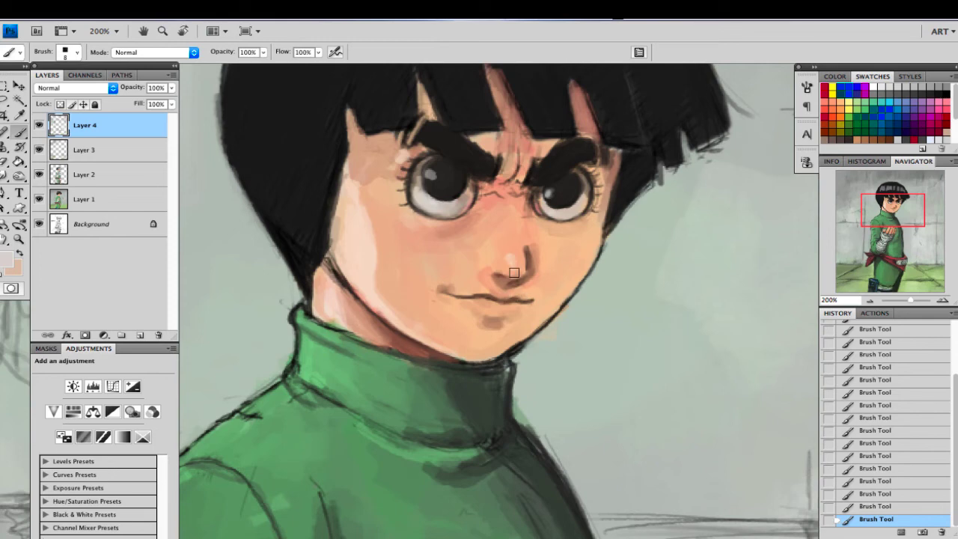
Step: Rework the shadow under the nose with sampled brown and skin tones at brush size 5, undoing unwanted strokes
left_click(501, 275, "alt")
key("bracketleft")
key("bracketleft")
key("bracketleft")
key("super+alt+z")
key("super+alt+z")
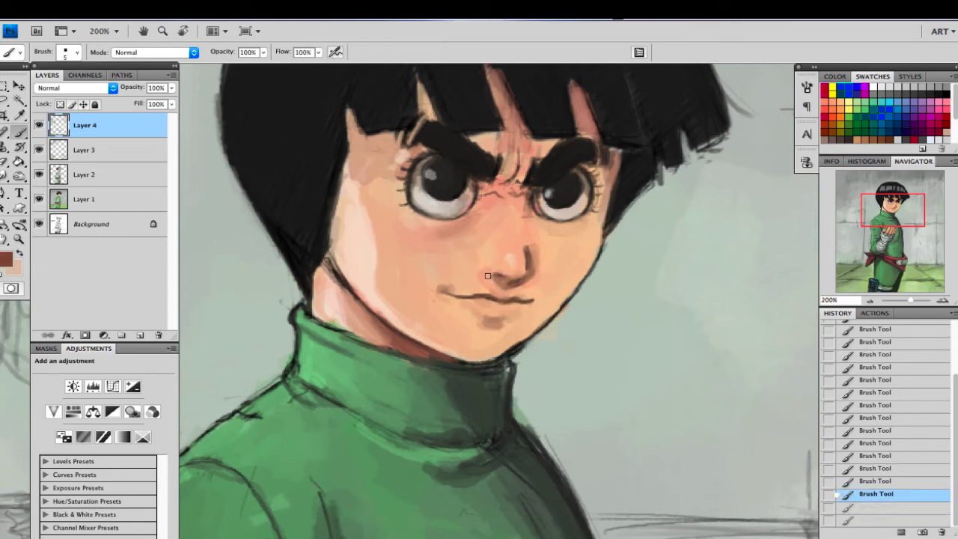
left_click_drag(488, 276, 509, 283)
key("ctrl+z")
left_click(490, 265, "alt")
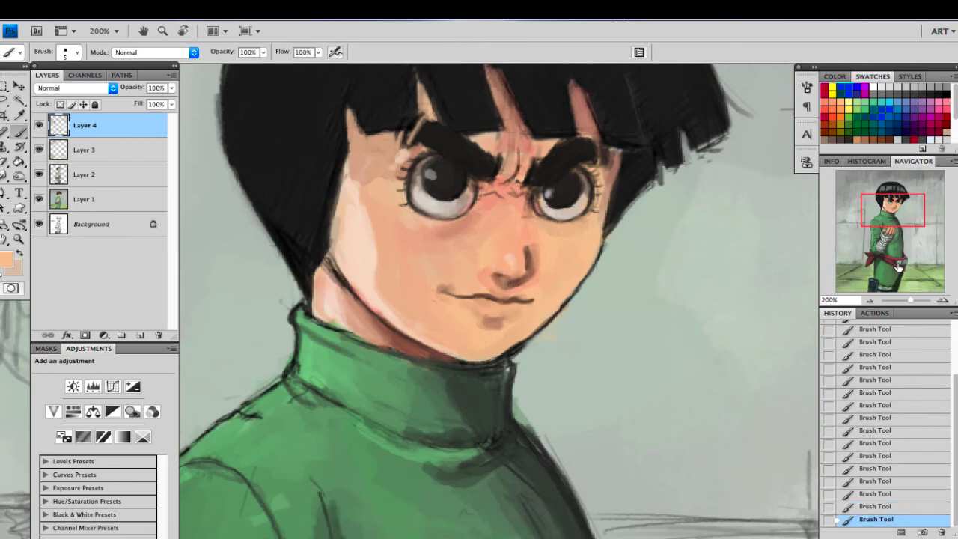
Step: Redraw the frown creases between the eyebrows with sampled dark brown at brush size 4
left_click_drag(897, 210, 898, 203)
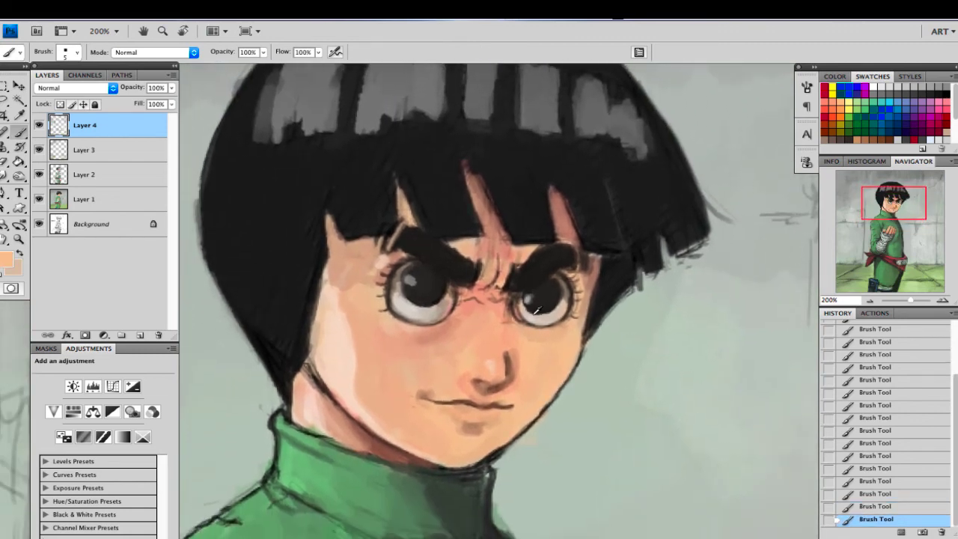
left_click(567, 283, "alt")
left_click(488, 289, "alt")
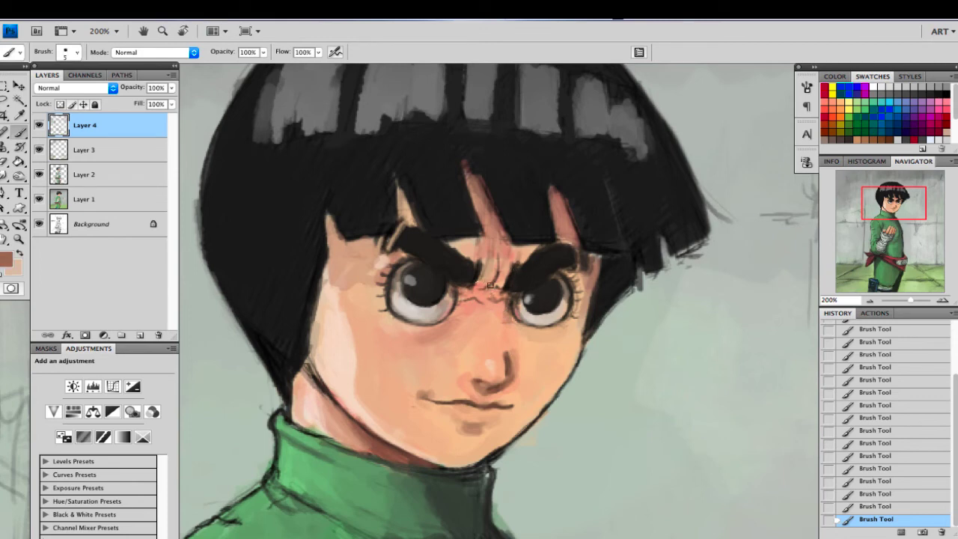
left_click(506, 364, "alt")
left_click(507, 370, "alt")
key("super+alt+z")
key("super+alt+z")
key("bracketleft")
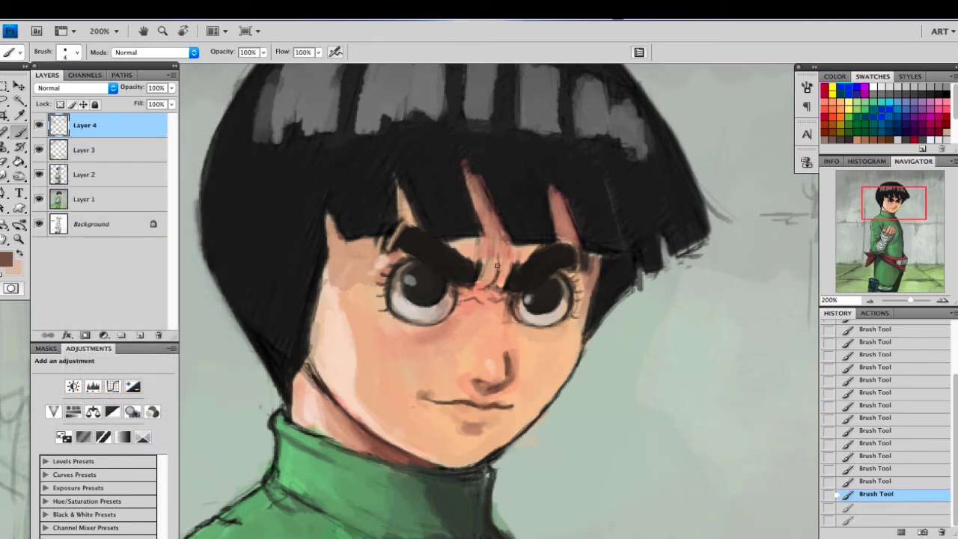
mouse_move(486, 286)
left_mouse_down()
mouse_move(474, 293)
mouse_move(505, 305)
left_mouse_up()
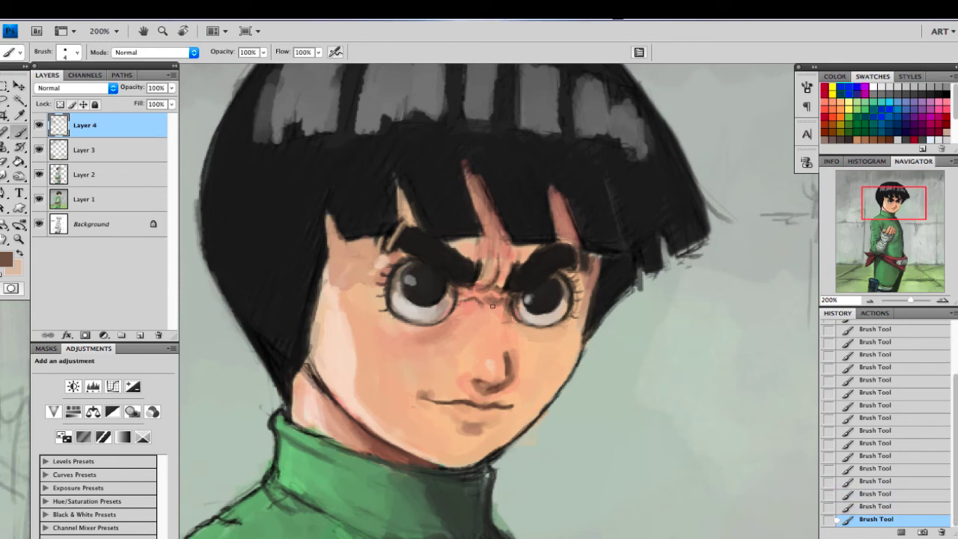
Step: Soften the shadow along the side of the nose with a sampled skin tone at brush size 6
left_click(498, 328, "alt")
key("bracketright")
key("bracketright")
left_click(506, 361, "alt")
key("super+z")
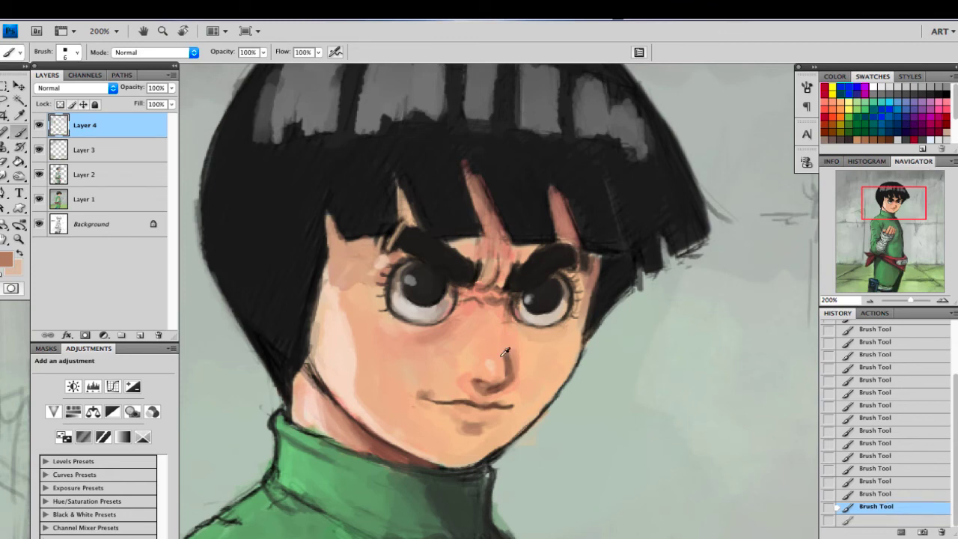
left_click(501, 355, "alt")
left_click_drag(501, 369, 502, 376)
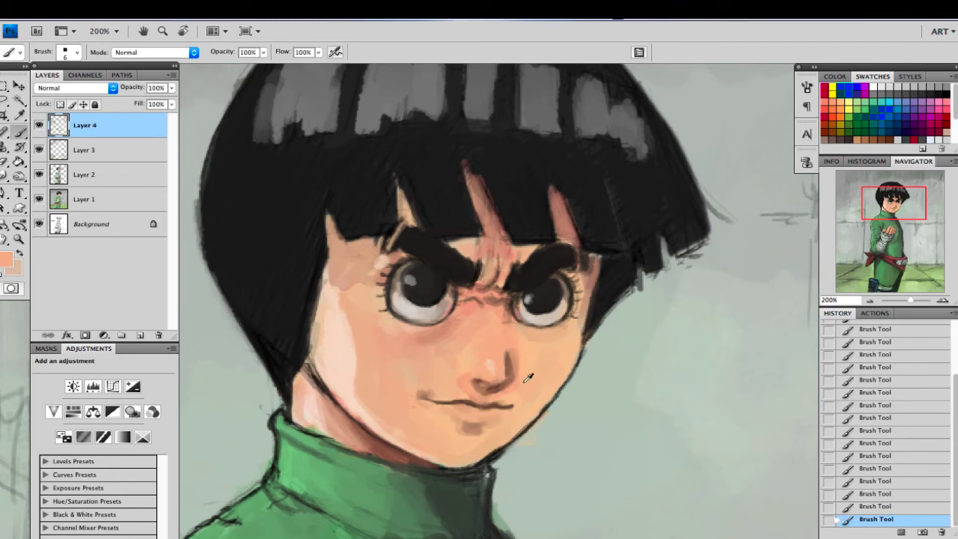
Step: Touch up the corner of the mouth and the jaw edge below the side hair with sampled skin tones
left_click(434, 395, "alt")
left_click(435, 394, "alt")
left_click(323, 359, "alt")
left_click(311, 392, "alt")
mouse_move(306, 369)
left_mouse_down()
mouse_move(323, 396)
mouse_move(308, 366)
mouse_move(332, 406)
left_mouse_up()
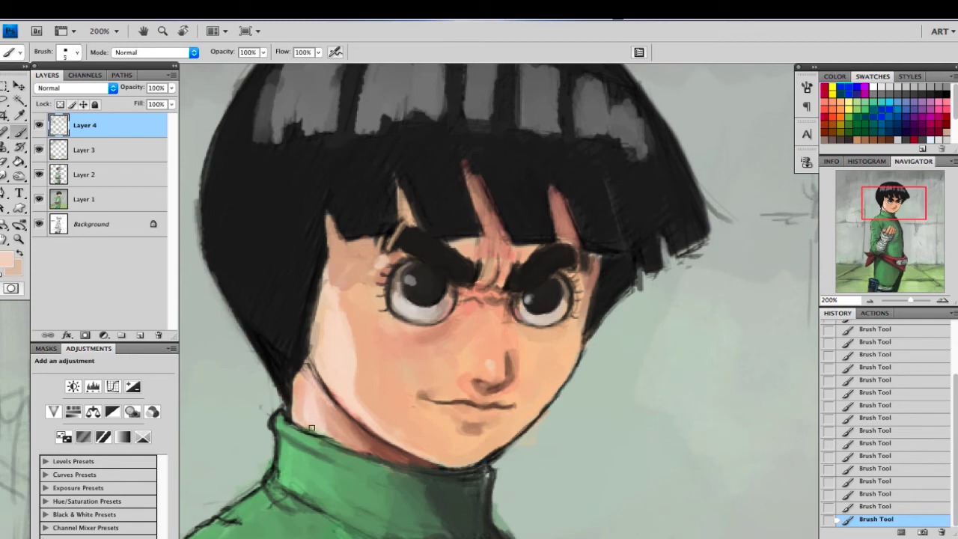
Step: Blend the neck skin above the collar with sampled light and shadow tones at brush size 5
left_click(336, 422, "alt")
left_click(307, 412, "alt")
left_click(324, 380, "alt")
Step: Clean up the side hair's inner edge along the cheek with sampled black at brush size 5
left_click(318, 336, "alt")
left_click(300, 342, "alt")
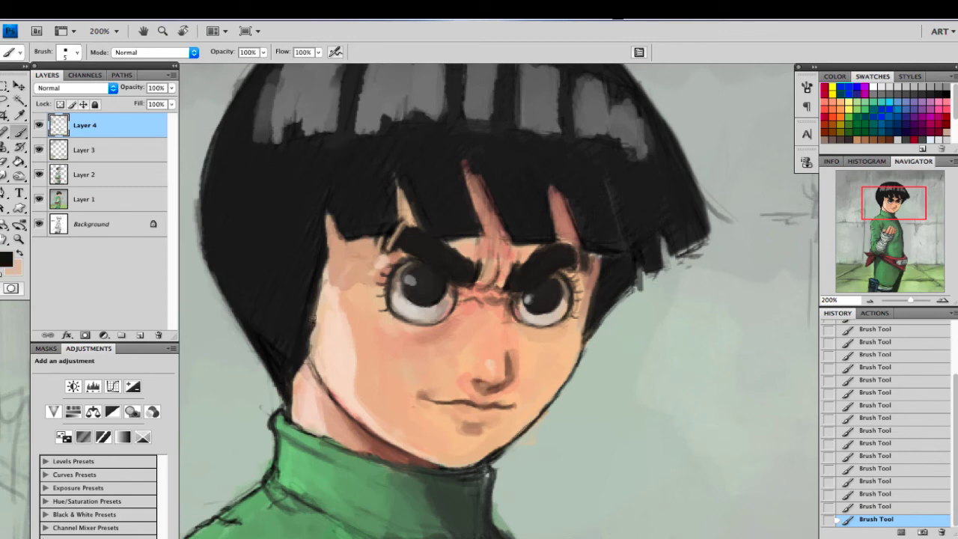
left_click_drag(327, 262, 310, 322)
key("alt+comma")
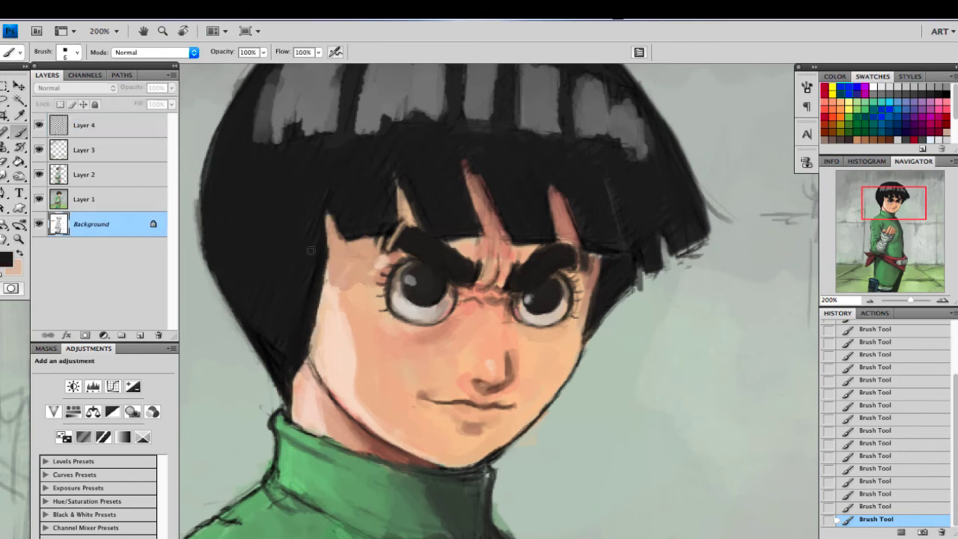
key("comma")
key("super+z")
Step: Fill the large side section of hair beside the face with flat sampled black at brush size 35
left_click(298, 318, "alt")
left_click(280, 346, "alt")
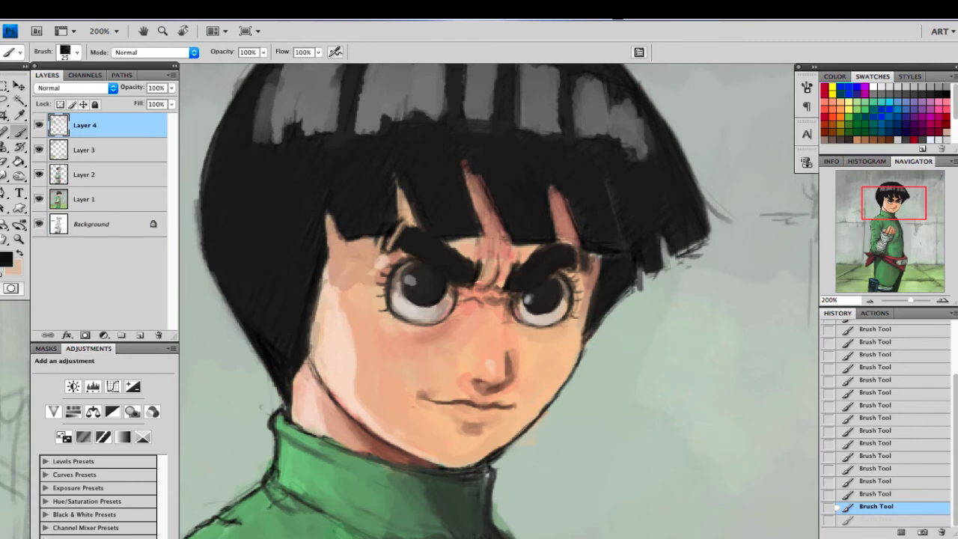
key("bracketright")
key("bracketright")
key("bracketright")
mouse_move(274, 330)
left_mouse_down()
mouse_move(287, 289)
mouse_move(265, 293)
mouse_move(281, 194)
left_mouse_up()
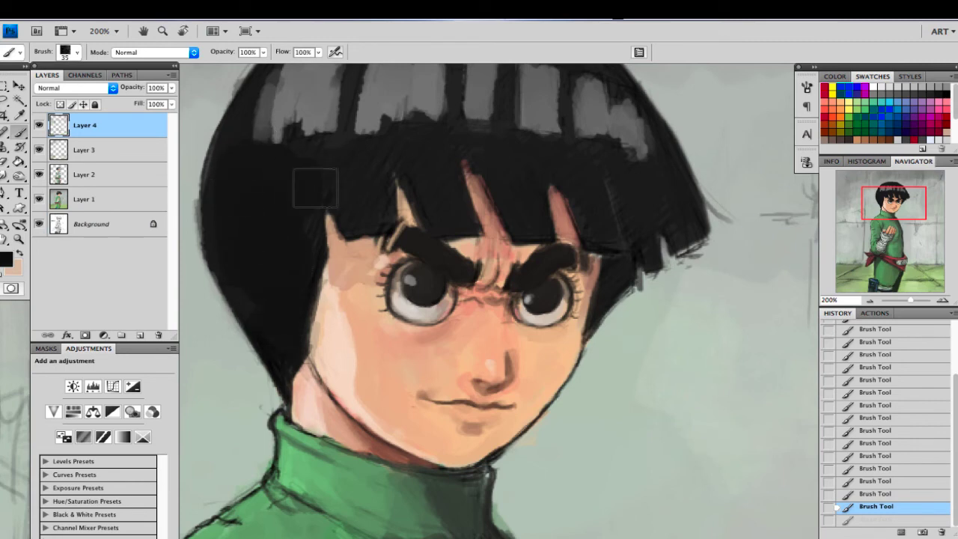
Step: Paint solid black over the fringe below the grey highlights, reducing the brush from size 35 to 20
left_click_drag(382, 145, 411, 149)
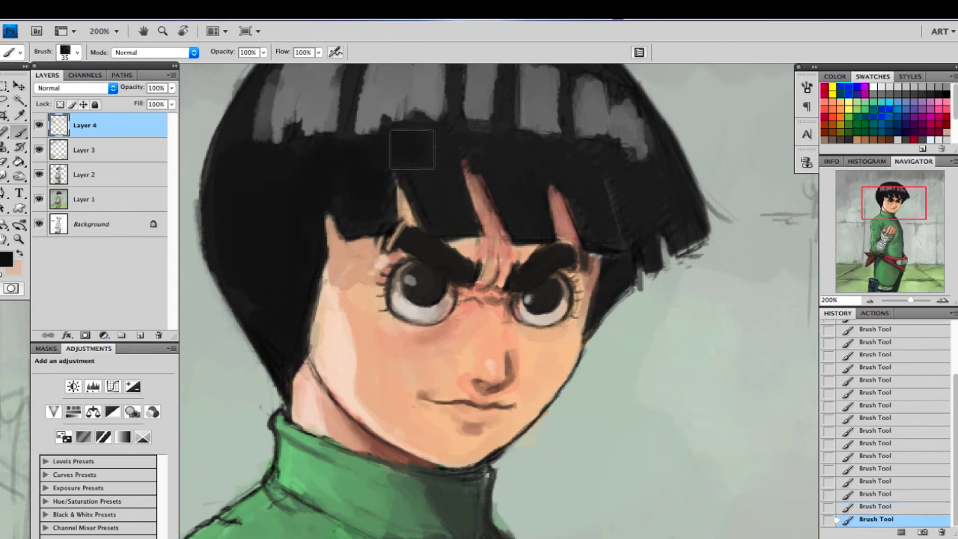
key("bracketleft")
key("bracketleft")
key("bracketleft")
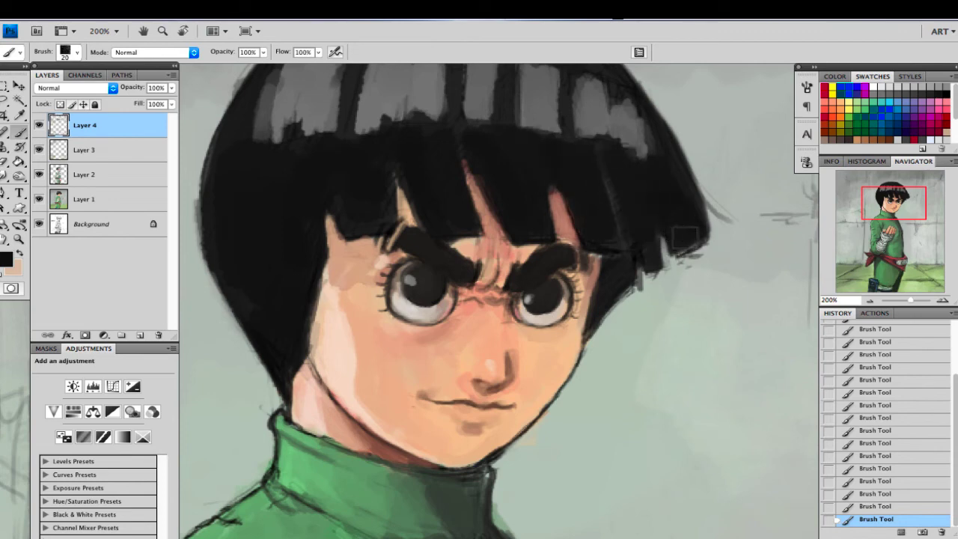
Step: Clean up the stray hair tips on the far side with the sampled grey-green wall colour at brush size 4
key("bracketleft")
key("bracketleft")
key("bracketleft")
left_click(640, 276, "alt")
key("bracketleft")
key("bracketleft")
key("bracketleft")
key("bracketleft")
mouse_move(640, 272)
left_mouse_down()
mouse_move(641, 287)
mouse_move(597, 325)
left_mouse_up()
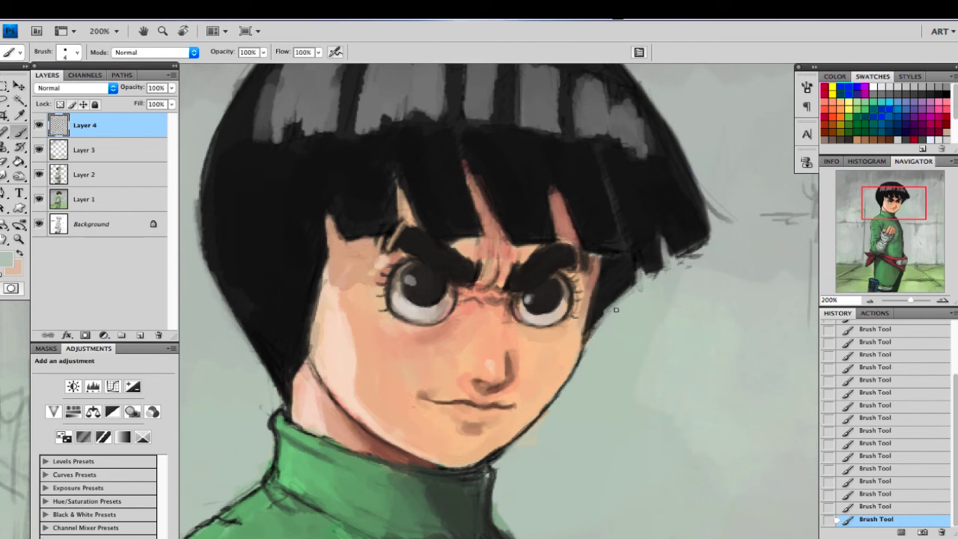
key("ctrl+alt+z")
key("ctrl+alt+z")
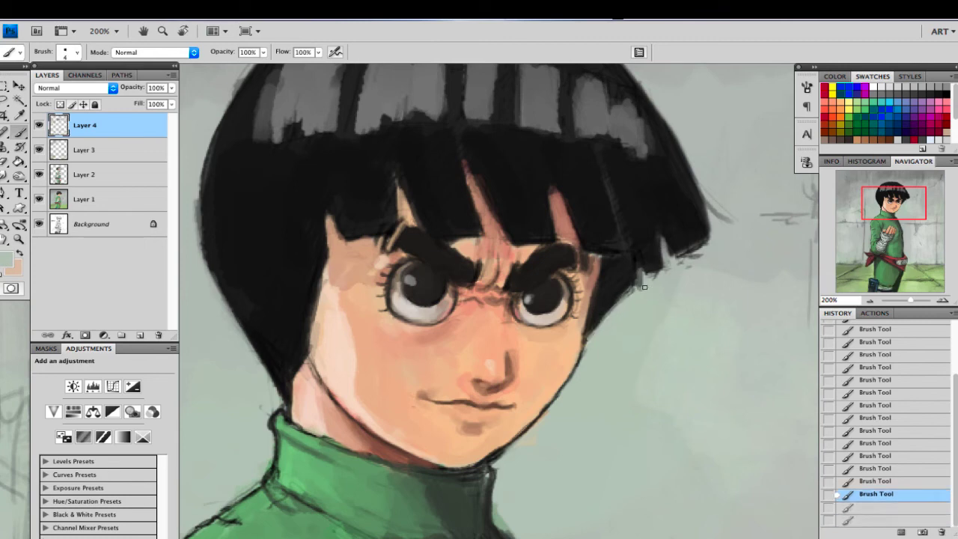
mouse_move(641, 269)
left_mouse_down()
mouse_move(672, 268)
mouse_move(667, 249)
mouse_move(671, 265)
mouse_move(709, 246)
left_mouse_up()
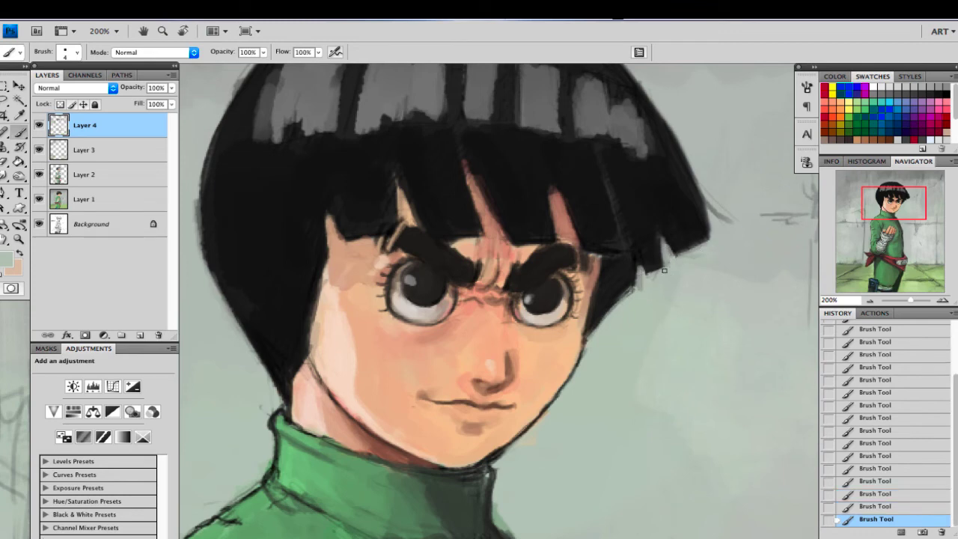
Step: Try painting a thin strand line down the fringe with sampled hair grey
left_click(613, 205, "alt")
left_click(615, 115, "alt")
mouse_move(601, 158)
left_mouse_down()
mouse_move(620, 237)
mouse_move(616, 220)
left_mouse_up()
key("alt+super+z")
key("alt+super+z")
Step: Rework the far outer edge of the hair with thin strokes of sampled grey and black at brush size 4
left_click_drag(663, 143, 690, 204)
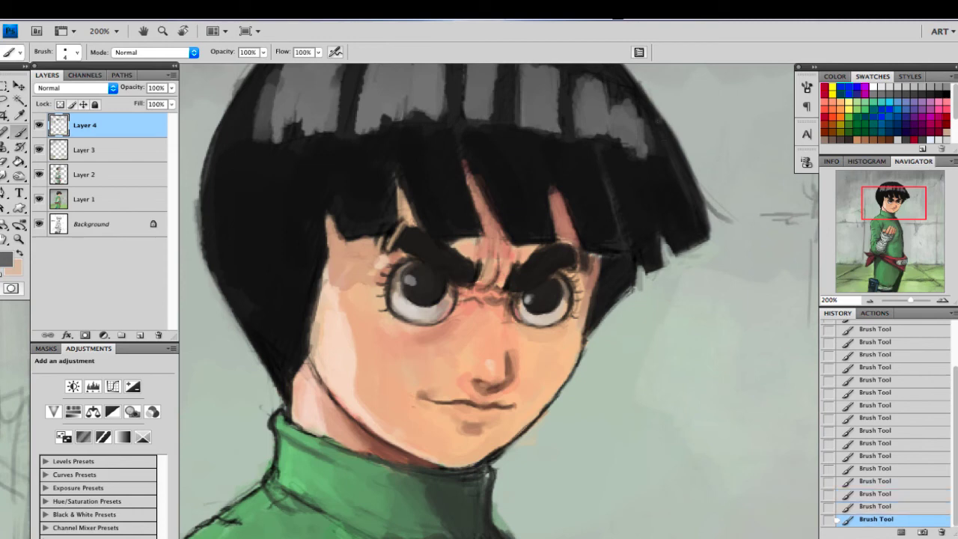
left_click_drag(661, 127, 704, 217)
left_click(684, 174, "alt")
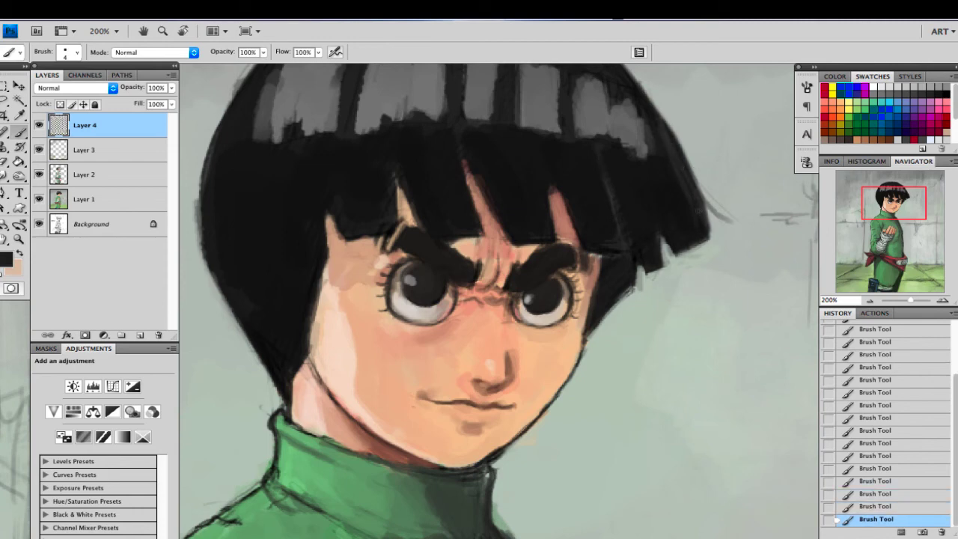
left_click_drag(662, 114, 698, 182)
left_click(684, 172, "alt")
left_click_drag(662, 123, 689, 189)
left_click(679, 158, "alt")
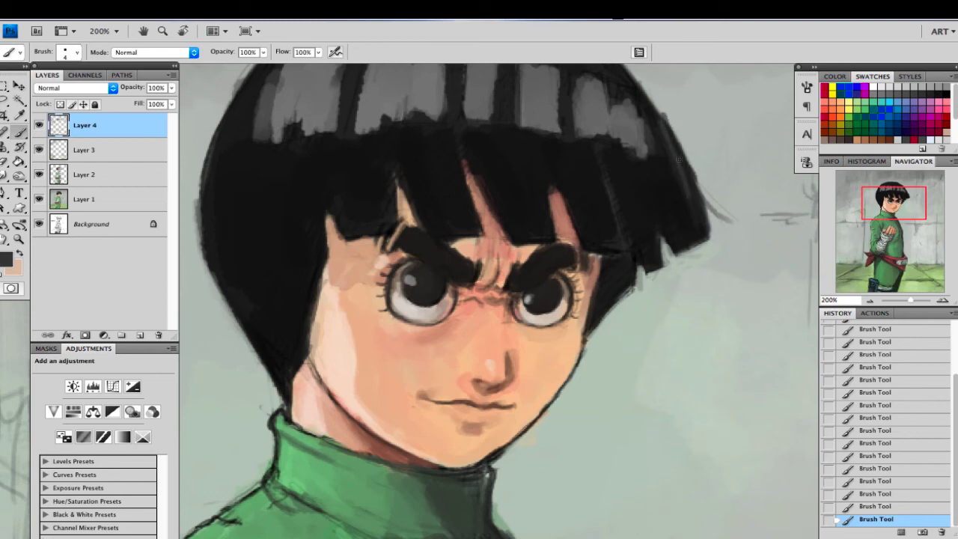
Step: Undo the last hair-edge stroke, repaint it, and trim the far outer contour with sampled background grey
key("ctrl+z")
left_click_drag(665, 128, 674, 149)
left_click(679, 173, "alt")
left_click(694, 145, "alt")
left_click_drag(665, 115, 705, 191)
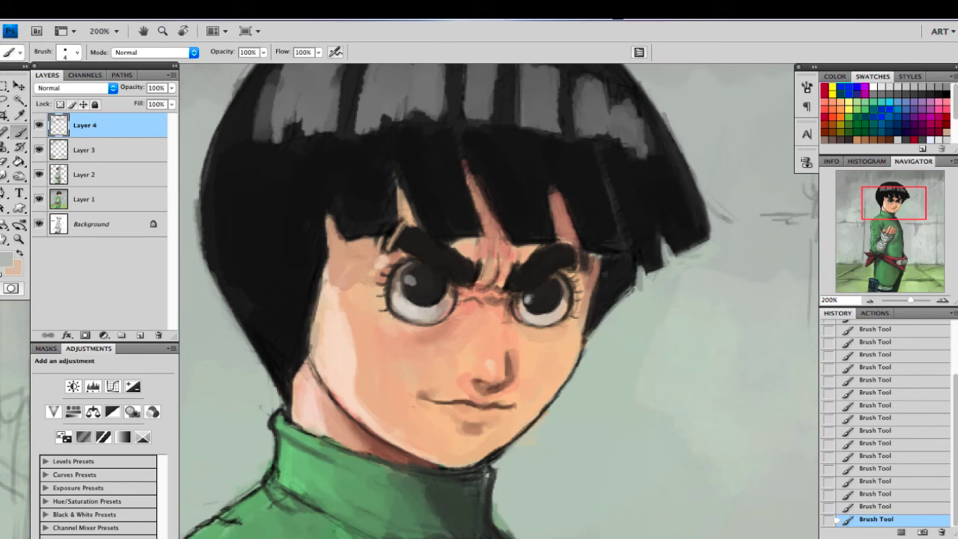
Step: Cover the stray sketch lines around the crown of the hair with sampled black and wall grey at brush size 20
left_click(557, 129, "alt")
left_click(870, 299)
left_click(514, 223, "alt")
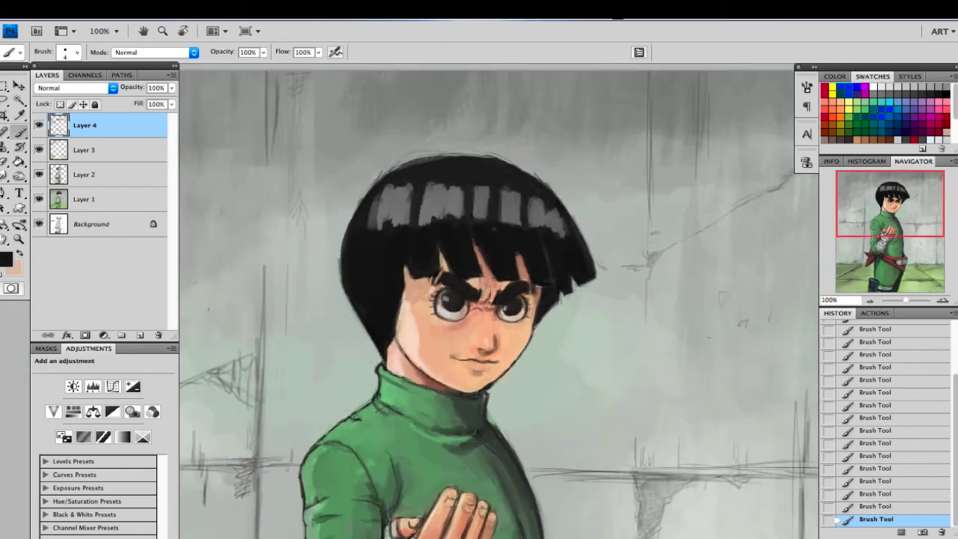
key("bracketright")
key("bracketright")
key("bracketright")
key("bracketright")
key("bracketright")
key("bracketright")
key("bracketright")
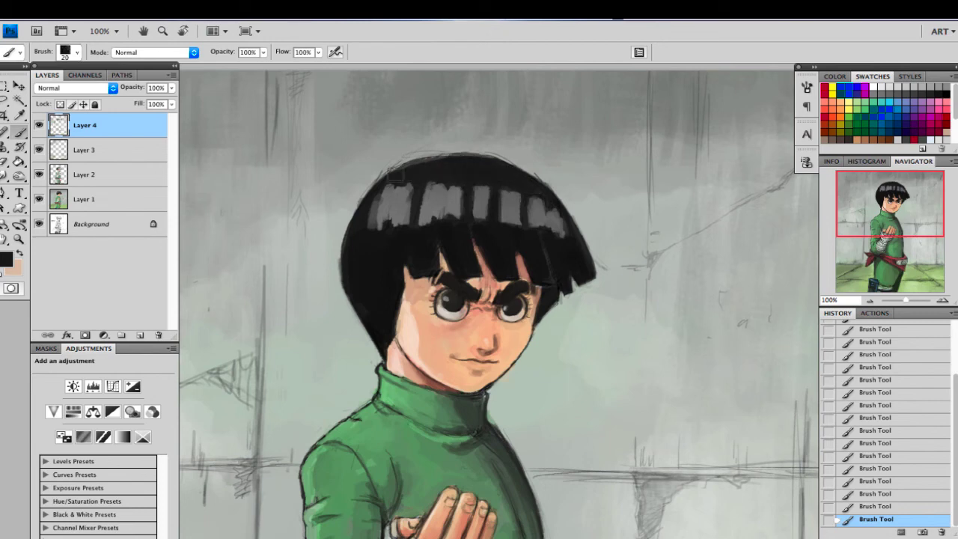
left_click(356, 188, "alt")
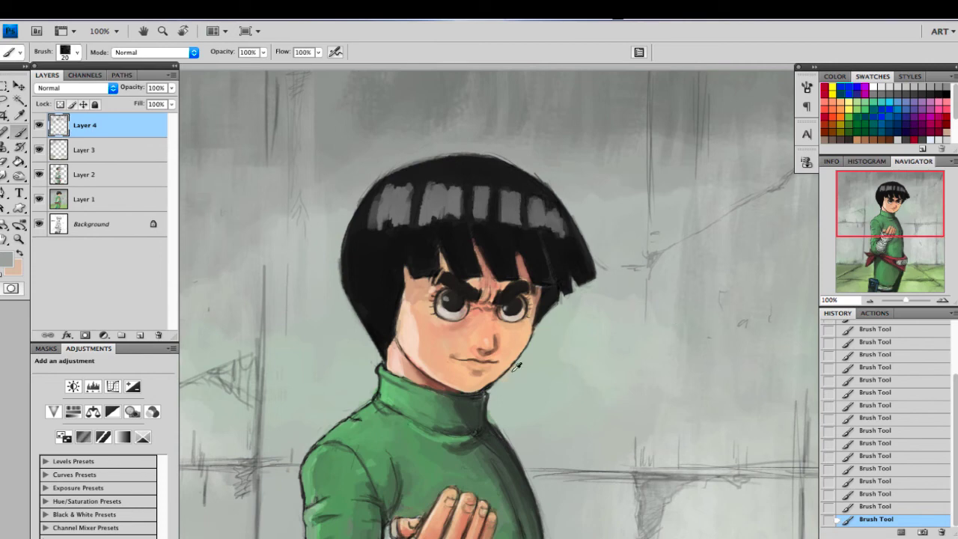
Step: Smooth the cheek, nose and chin with sampled skin tones at brush size 30
left_click(484, 380, "alt")
key("bracketleft")
key("bracketleft")
key("bracketleft")
left_click(415, 344, "alt")
key("bracketright")
key("bracketright")
key("bracketright")
key("bracketright")
left_click(473, 336)
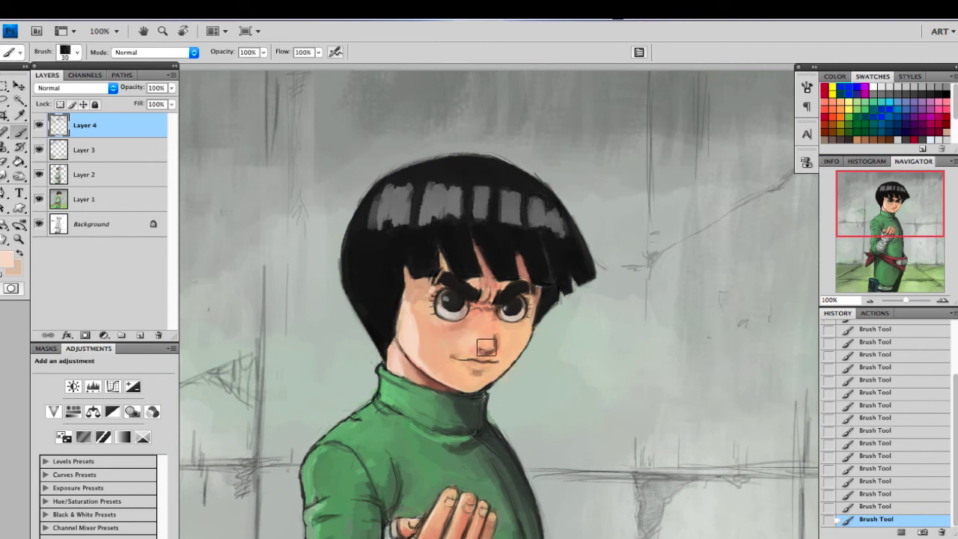
left_click(463, 370, "alt")
mouse_move(456, 345)
left_mouse_down()
mouse_move(416, 333)
mouse_move(420, 356)
left_mouse_up()
left_click(408, 340, "alt")
Step: Soften the shading on the suit's upper sleeve and shoulder with sampled greens at brush size 30
left_click_drag(907, 235, 879, 258)
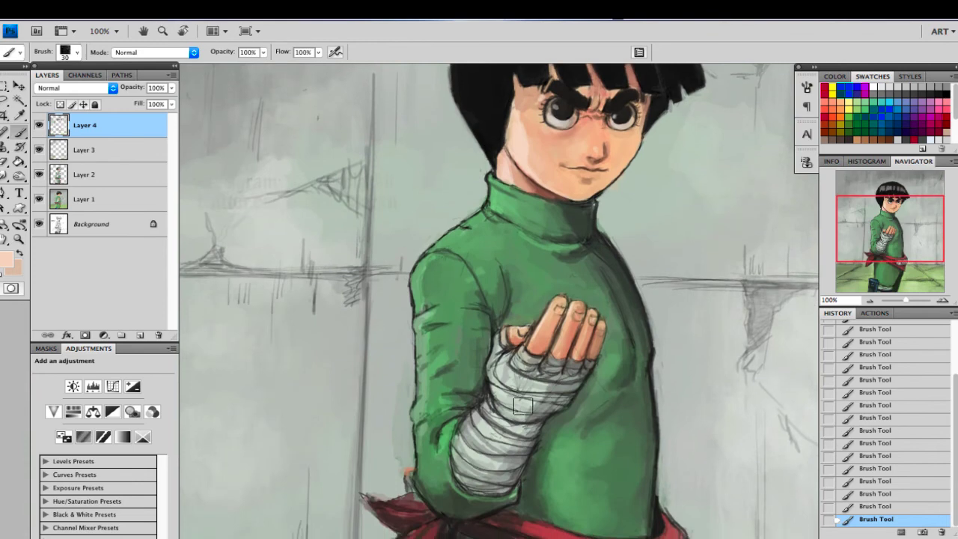
left_click(463, 375, "alt")
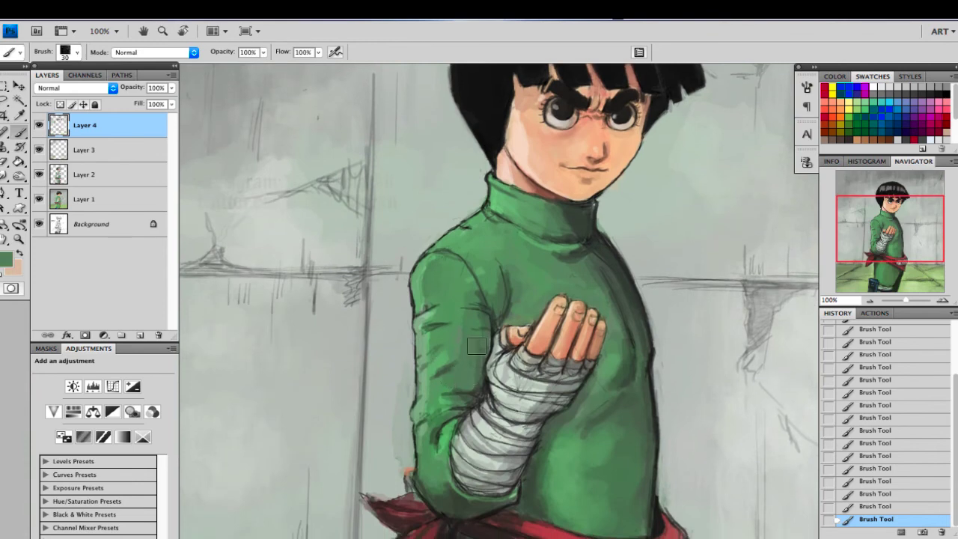
left_click_drag(477, 347, 468, 370)
left_click(475, 252, "alt")
left_click_drag(473, 253, 467, 266)
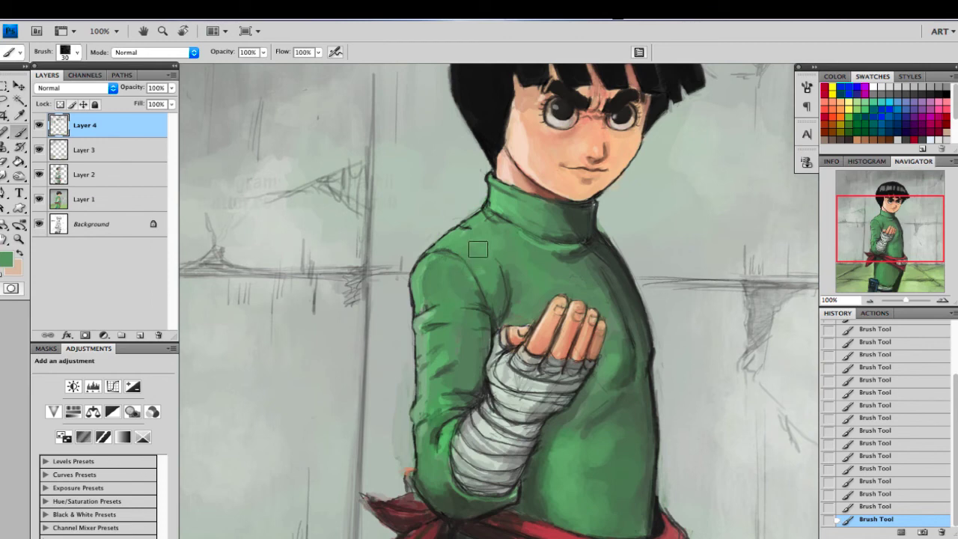
Step: Deepen the shadow on the collar's far side with sampled black at brush size 20 and blend it with green at size 6
left_click(576, 223, "alt")
key("bracketleft")
left_click(681, 86, "alt")
key("bracketleft")
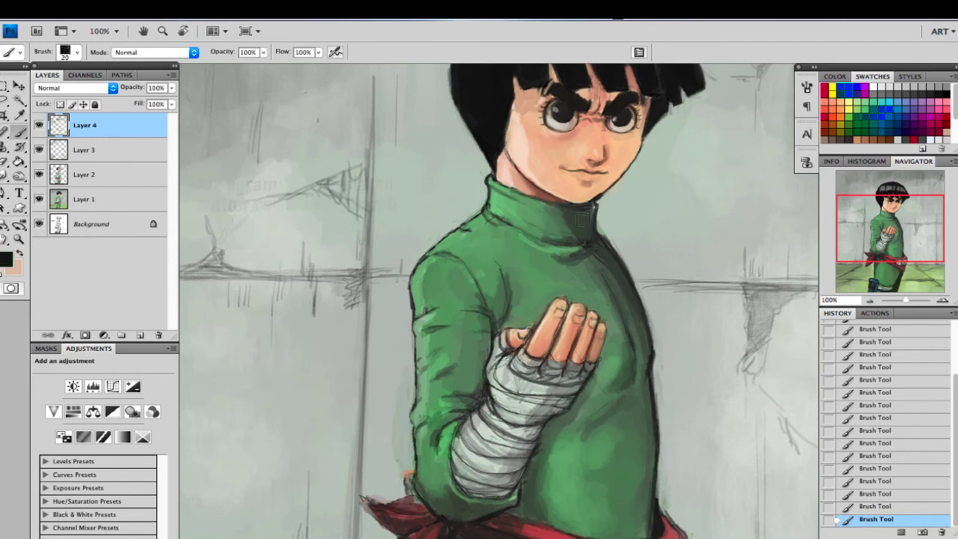
left_click_drag(584, 218, 594, 231)
key("bracketleft")
left_click(558, 224, "alt")
key("bracketleft")
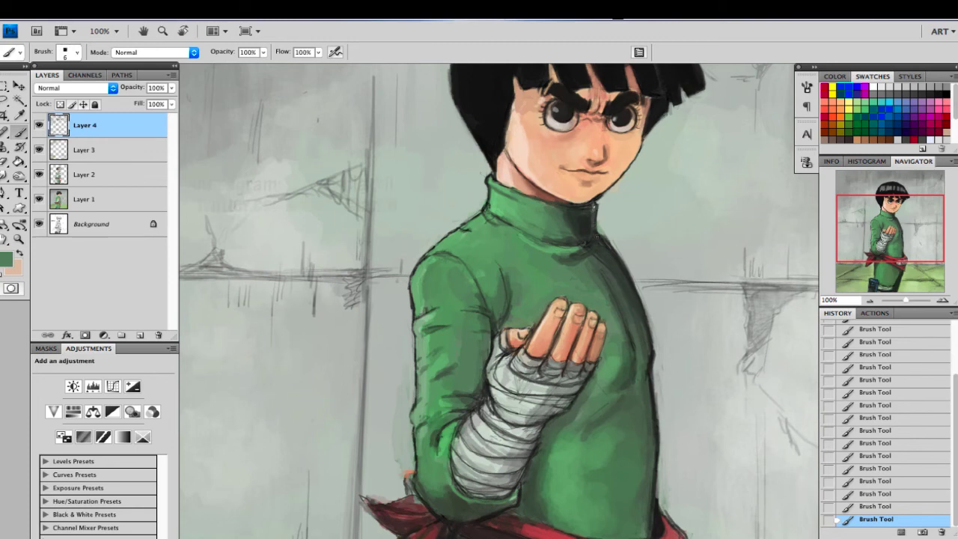
Step: Redraw the seam from the near shoulder toward the armpit with sampled black at brush size 3
left_click(619, 236, "alt")
left_click(512, 210, "alt")
left_click(498, 111, "alt")
mouse_move(475, 234)
left_mouse_down()
mouse_move(442, 250)
mouse_move(463, 266)
mouse_move(437, 252)
mouse_move(417, 259)
mouse_move(464, 270)
mouse_move(454, 263)
mouse_move(489, 309)
left_mouse_up()
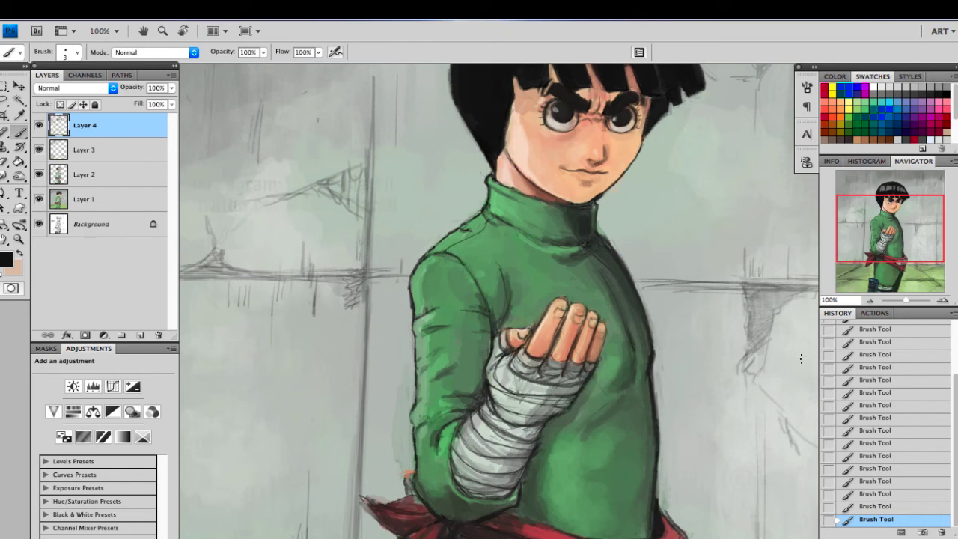
Step: Draw a black line down the near thigh below the sash and clean its outer edge with sampled ground green at brush size 9
left_click(870, 301)
left_click(870, 301)
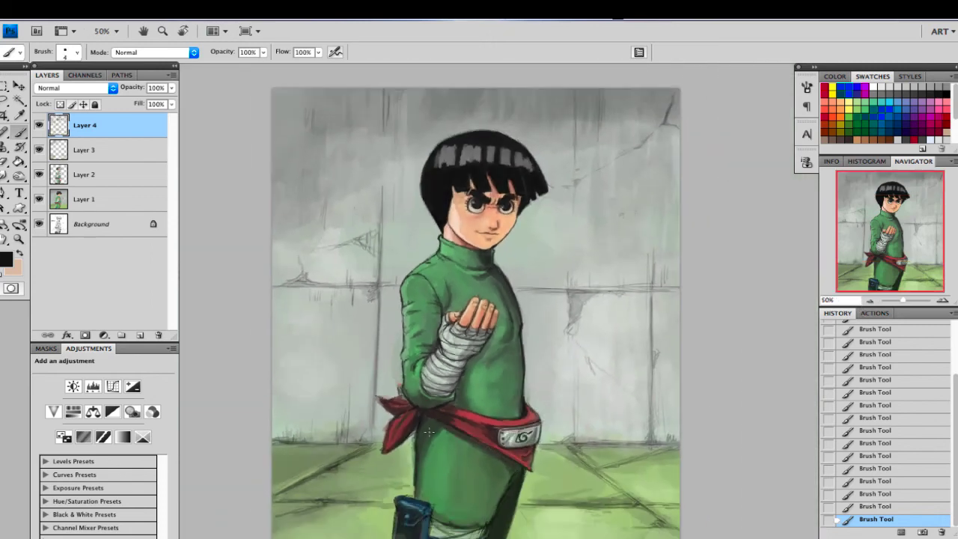
left_click_drag(430, 444, 424, 502)
left_click(419, 461, "alt")
key("bracketright")
key("bracketright")
key("bracketright")
key("bracketright")
key("bracketright")
left_click(423, 435, "alt")
left_click(411, 462, "alt")
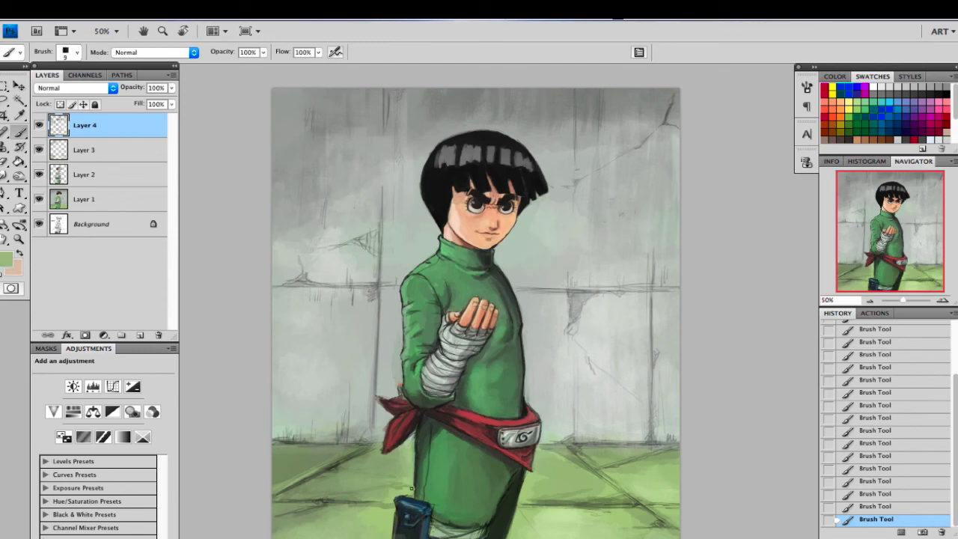
Step: Touch up the lower leg around the pouch and bandage with sampled dark green at brush size 25 and pale green at size 7
left_click(401, 528, "alt")
key("bracketright")
key("bracketright")
key("bracketright")
key("bracketright")
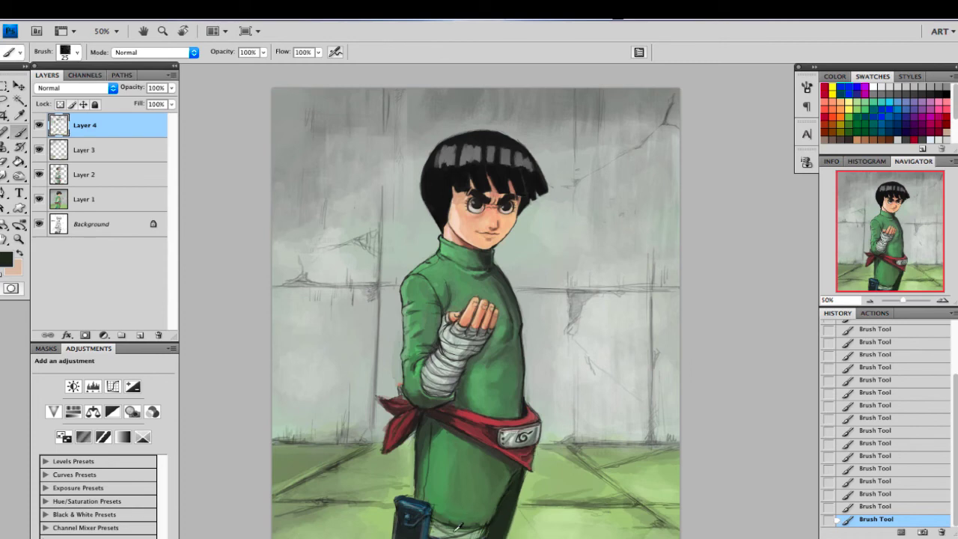
left_click(448, 522, "alt")
key("bracketleft")
key("bracketleft")
key("bracketleft")
key("bracketleft")
key("bracketleft")
key("bracketleft")
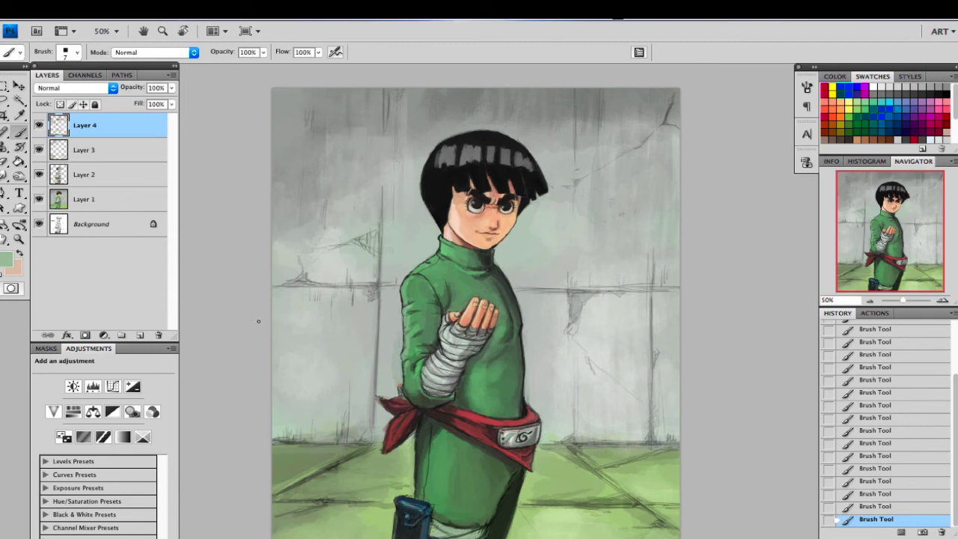
Step: Set the foreground colour to off-white f2f6f1 and paint thin highlights on the forearm bandages at brush size 3
left_click(20, 253)
left_click(405, 252, "alt")
left_click(9, 260)
left_click_drag(679, 281, 667, 266)
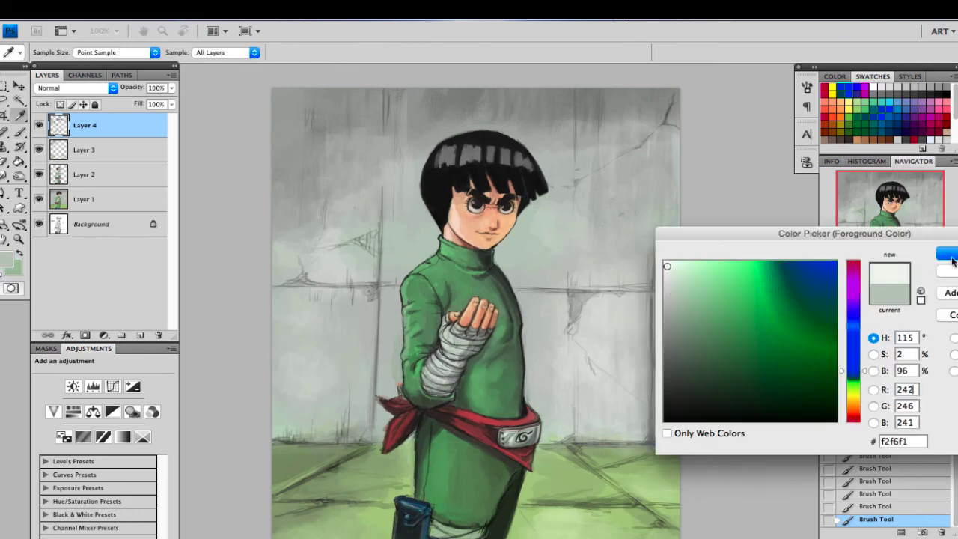
left_click(947, 254)
key("bracketleft")
key("bracketleft")
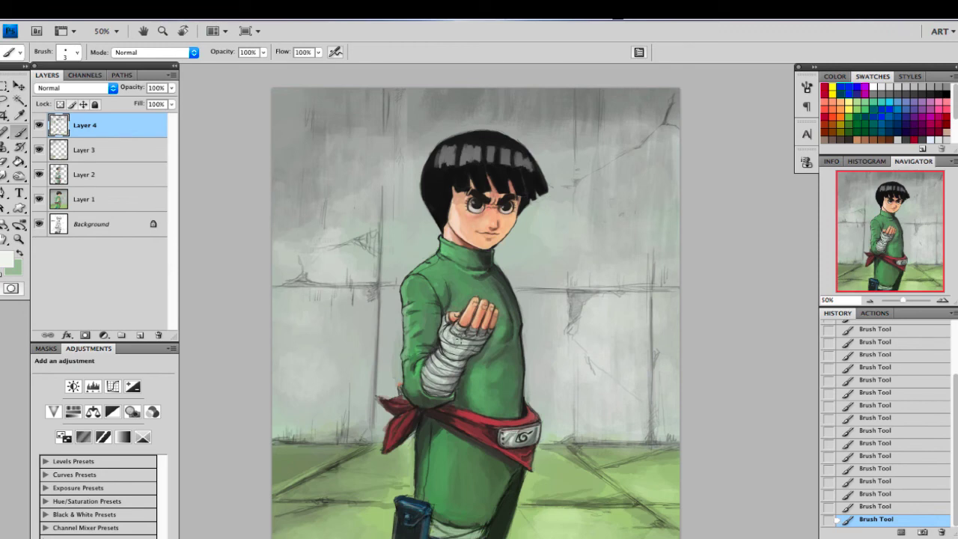
left_click_drag(456, 337, 462, 347)
key("super+z")
key("super+z")
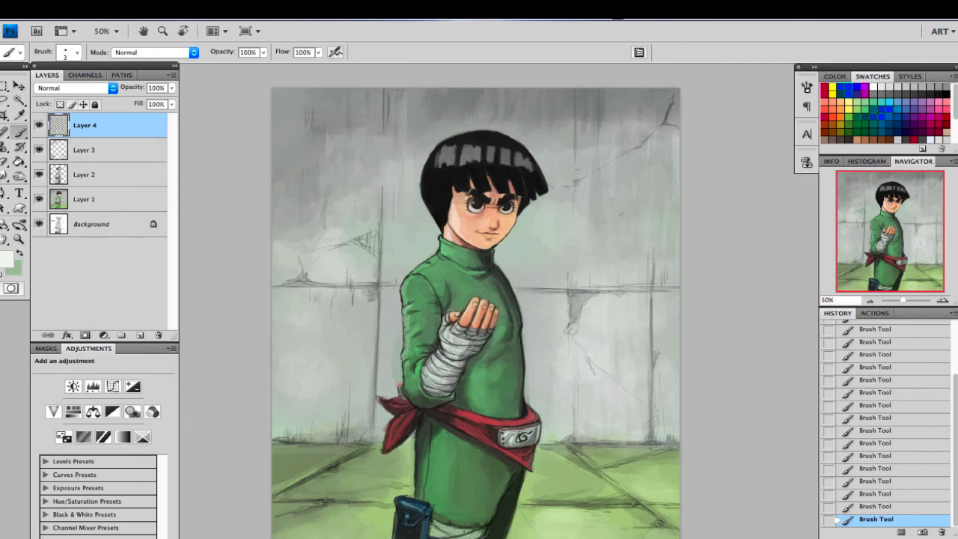
Step: Step back through the latest highlight strokes and restore them
key("ctrl+alt+z")
key("ctrl+alt+z")
key("ctrl+alt+z")
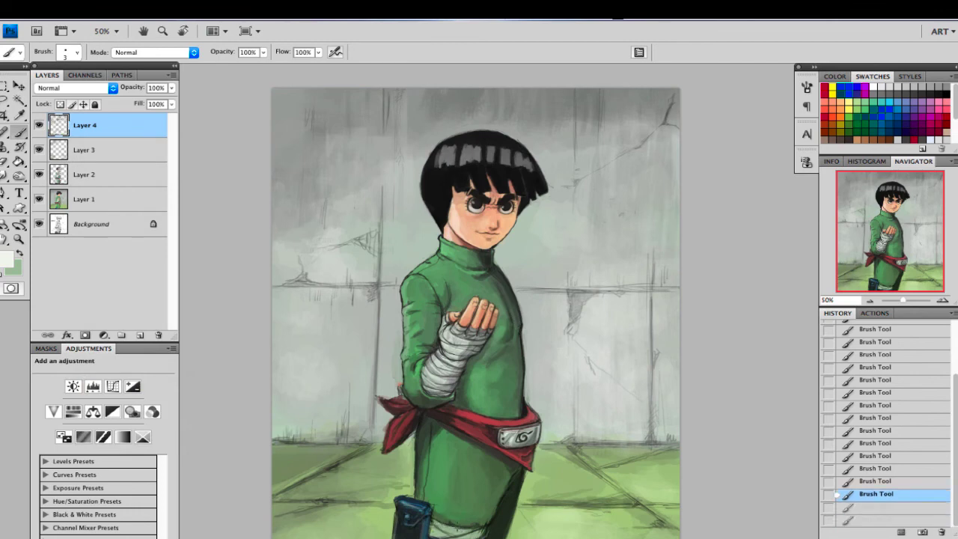
key("ctrl+shift+z")
key("ctrl+shift+z")
key("ctrl+shift+z")
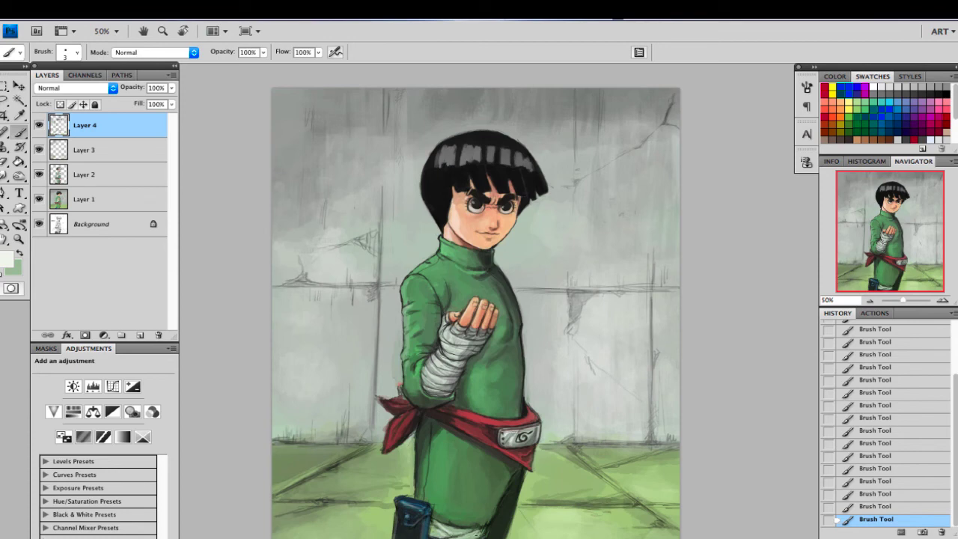
Step: Shade the bandage below the knee with sampled near-black at brush size 40
left_click(489, 516, "alt")
left_click(507, 157, "alt")
key("bracketright")
key("bracketright")
key("bracketright")
key("bracketright")
key("bracketright")
key("bracketright")
key("bracketright")
key("bracketright")
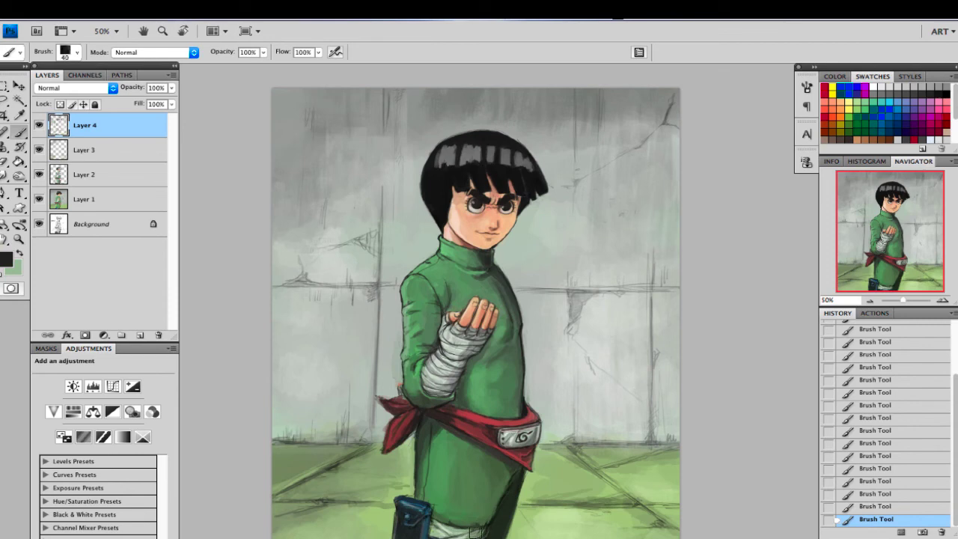
Step: Blend the leg bandage with tones sampled from its wraps using a smaller brush
left_click(483, 530, "alt")
key("bracketleft")
key("bracketleft")
key("bracketleft")
key("bracketleft")
key("bracketleft")
left_click(456, 533, "alt")
left_click(483, 534, "alt")
Step: Try thin wrap lines on the leg bandage with a sampled dark colour at brush size 5, and undo them
left_click(509, 203, "alt")
key("bracketleft")
key("bracketleft")
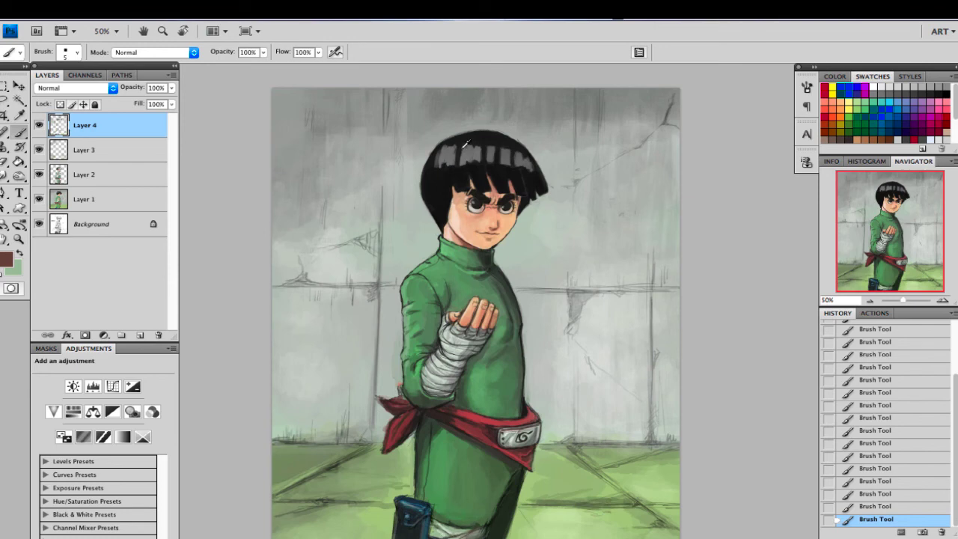
left_click(463, 166, "alt")
left_click_drag(476, 533, 462, 538)
key("alt+super+z")
key("alt+super+z")
key("alt+super+z")
Step: Outline the side and upper edge of the blue pouch with sampled black at brush size 6
left_click(493, 370, "alt")
left_click(441, 194, "alt")
left_click_drag(396, 513, 393, 537)
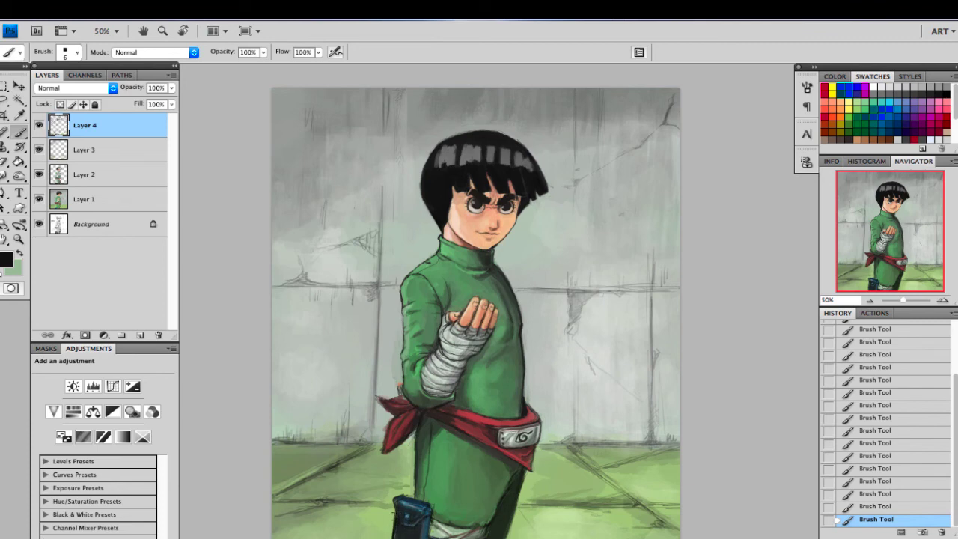
left_click_drag(408, 496, 428, 501)
Step: Undo the last brush stroke and darken the horizontal wall joint beside the torso with black at brush size 6
key("bracketright")
key("bracketright")
key("bracketright")
key("bracketright")
key("bracketright")
key("bracketleft")
key("bracketleft")
key("bracketleft")
key("bracketleft")
key("bracketleft")
key("super+z")
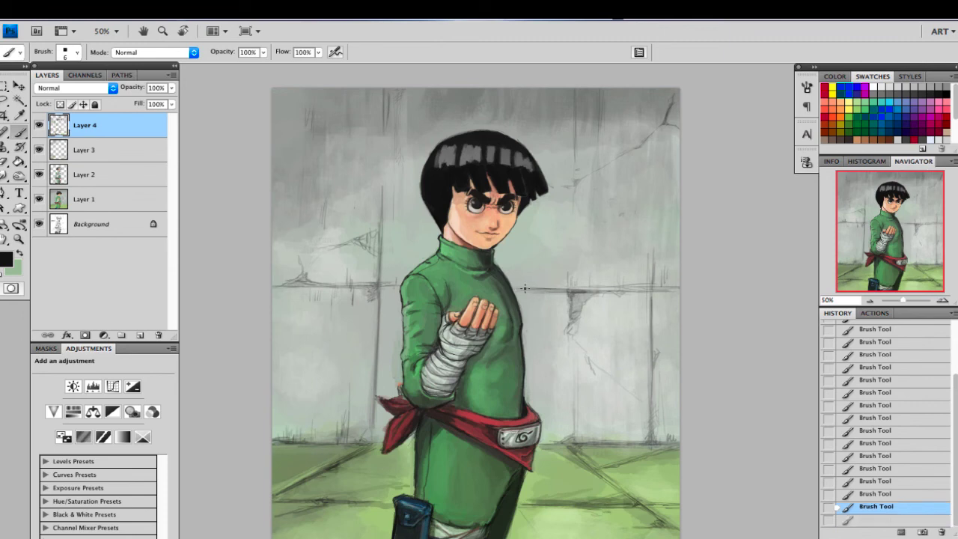
left_click_drag(522, 287, 551, 290)
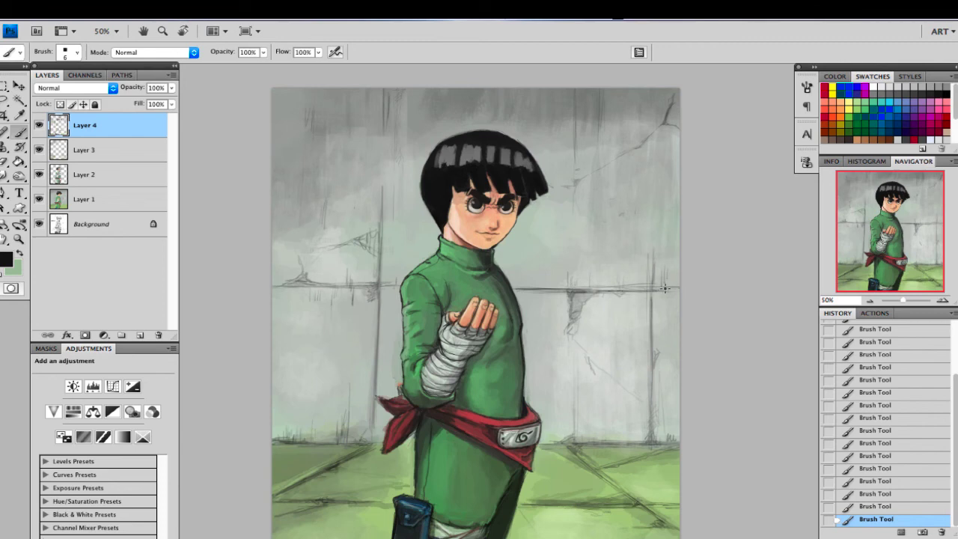
Step: Redraw the vertical wall joints on both sides of the ninja with sampled dark grey at brush size 5
left_click(621, 277, "alt")
key("bracketright")
key("bracketright")
key("bracketright")
key("bracketright")
left_click(512, 156, "alt")
key("bracketleft")
key("bracketleft")
key("bracketleft")
key("bracketleft")
key("bracketleft")
scroll(385, 78, "up", 3)
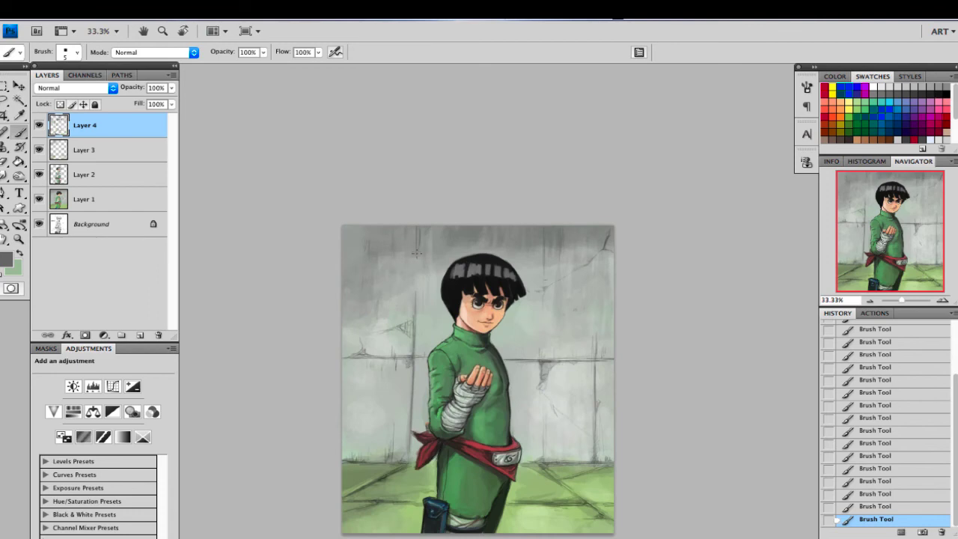
left_click_drag(418, 294, 420, 332)
left_click_drag(598, 331, 598, 359)
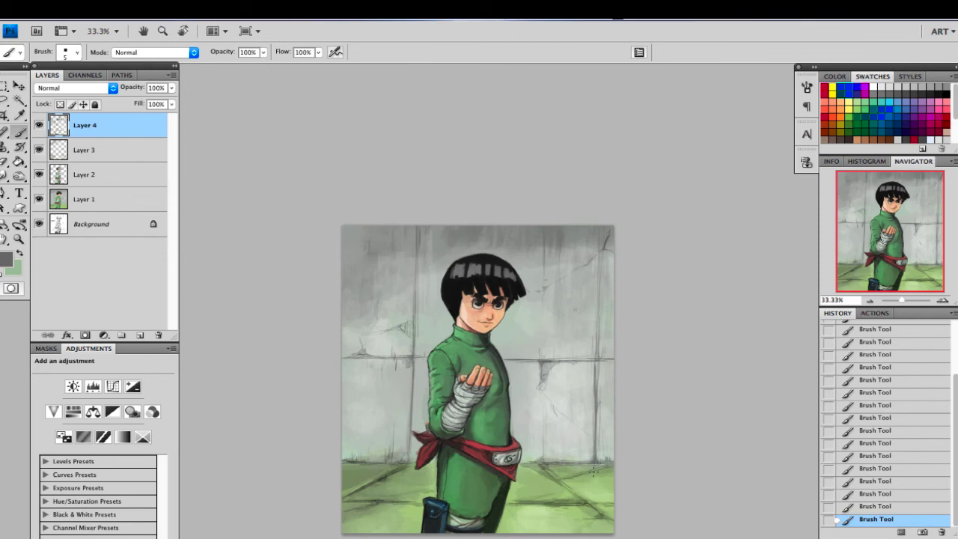
Step: Paint over the stone floor beside the ninja with sampled olive greens, using brush sizes 60 and 70
key("bracketright")
key("bracketright")
key("bracketright")
key("bracketright")
key("bracketright")
key("bracketright")
key("bracketright")
key("bracketright")
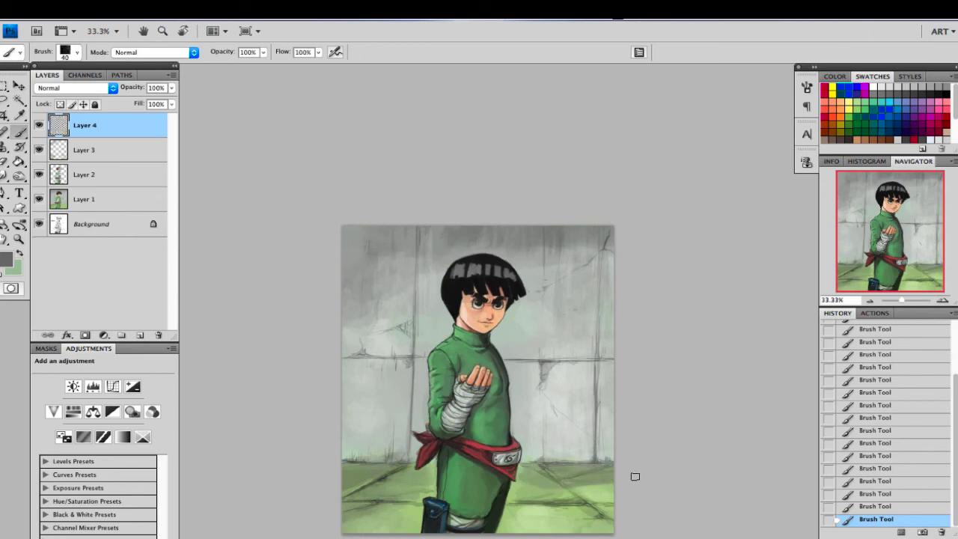
key("bracketright")
key("bracketright")
left_click(597, 476, "alt")
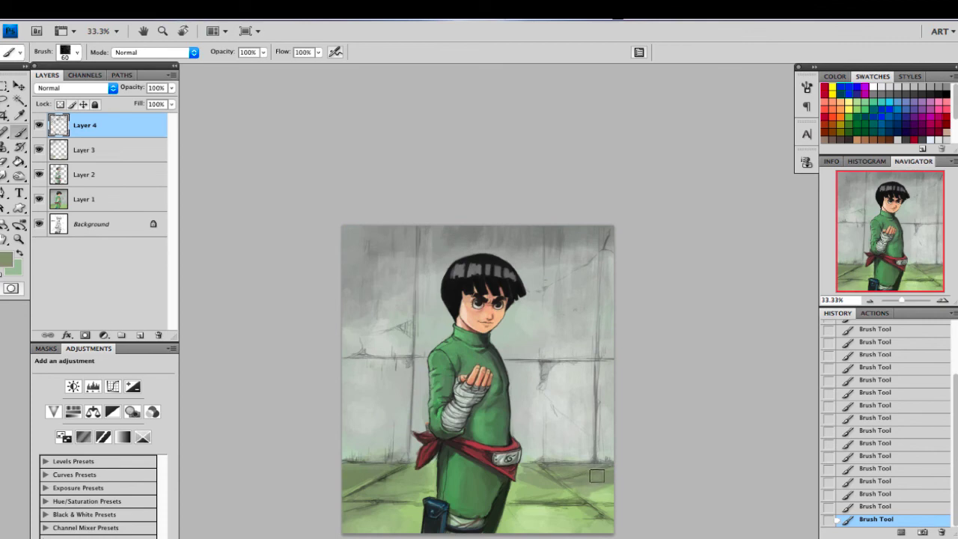
key("bracketright")
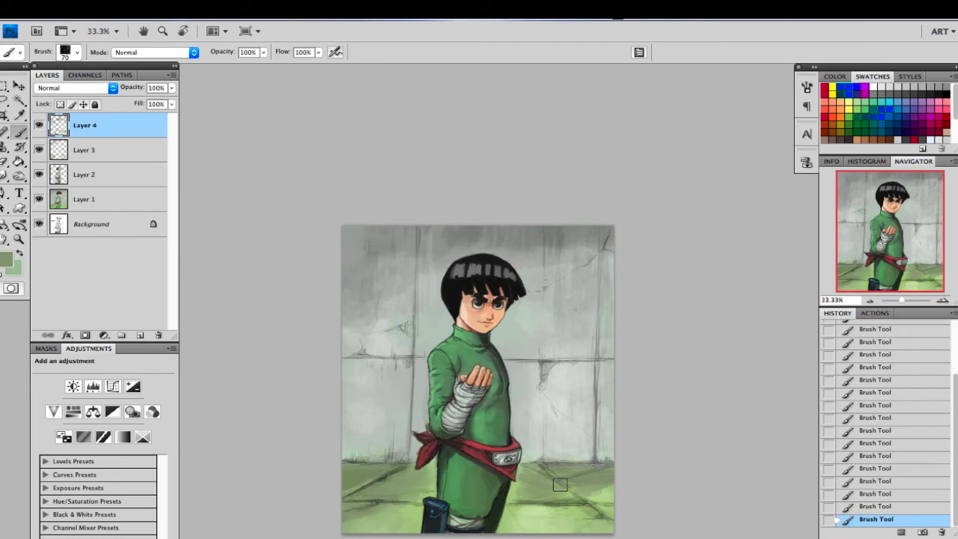
left_click(612, 490, "alt")
Step: Touch up the floor along the base of the wall beside the ninja with a smaller brush and a sampled colour
key("bracketleft")
key("bracketleft")
key("bracketleft")
key("bracketleft")
key("bracketleft")
key("bracketleft")
key("bracketleft")
key("bracketleft")
left_click(582, 458, "alt")
key("bracketright")
key("bracketright")
key("bracketright")
key("bracketright")
Step: Touch up the red sash and its knot with sampled colours at brush size 9
left_click(499, 444, "alt")
key("bracketleft")
key("bracketleft")
key("bracketleft")
key("bracketright")
key("bracketright")
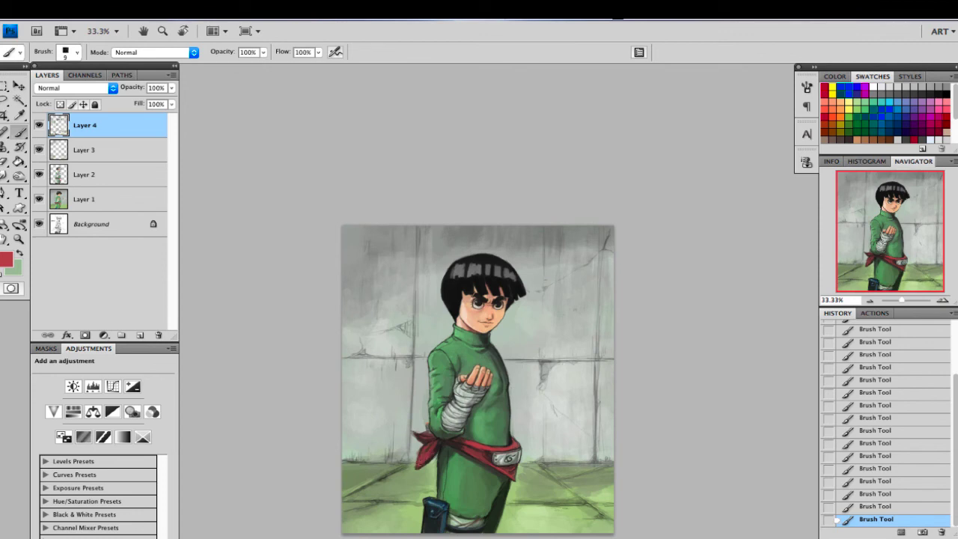
left_click(440, 441, "alt")
left_click(430, 447, "alt")
left_click(470, 332, "alt")
left_click(496, 444, "alt")
Step: Set the foreground colour to the light red fa8282 for highlights
left_click(6, 260)
left_click(746, 264)
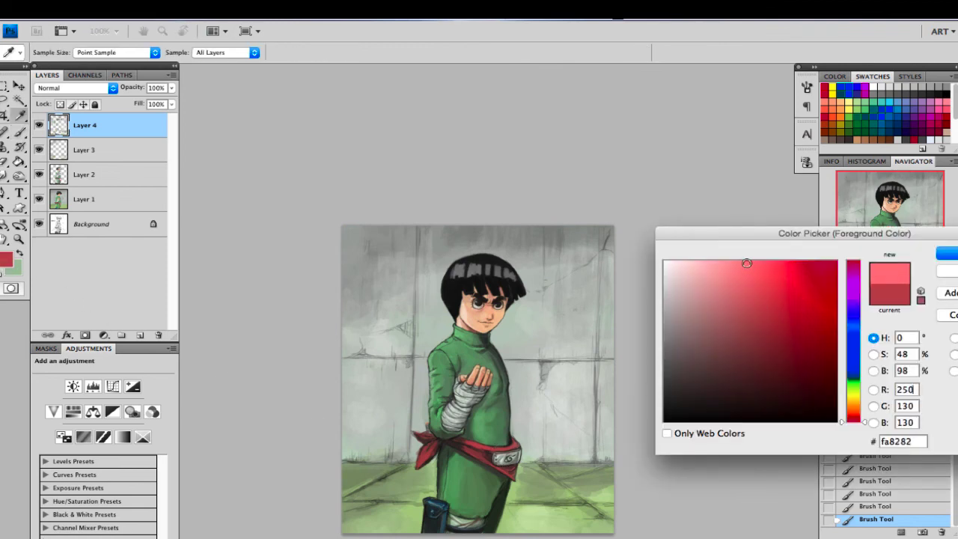
left_click(948, 253)
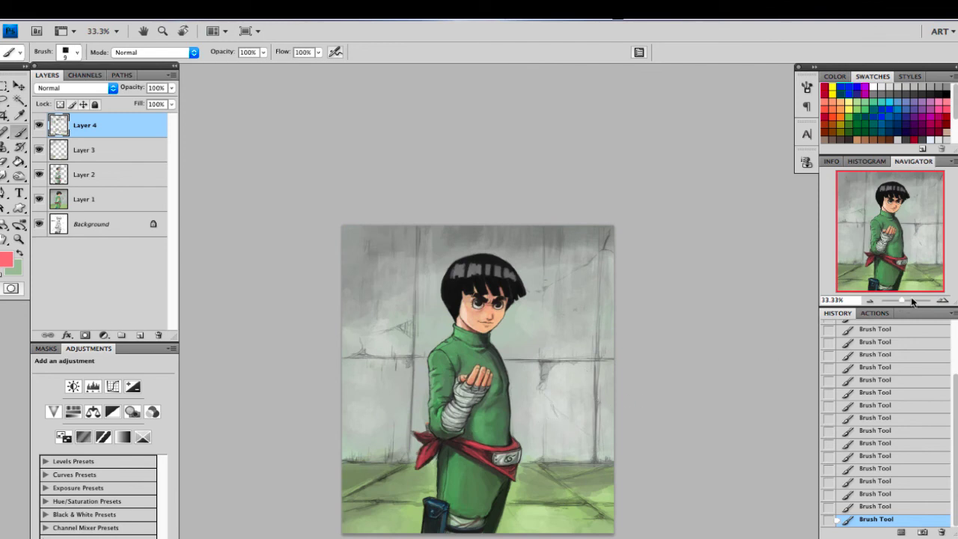
Step: Refine the pupils and eye whites of both eyes with sampled dark and light colours at brush size 5
left_click(943, 300)
left_click(942, 300)
left_click(942, 301)
left_click(900, 250)
left_click_drag(901, 249, 901, 212)
left_click(581, 230, "alt")
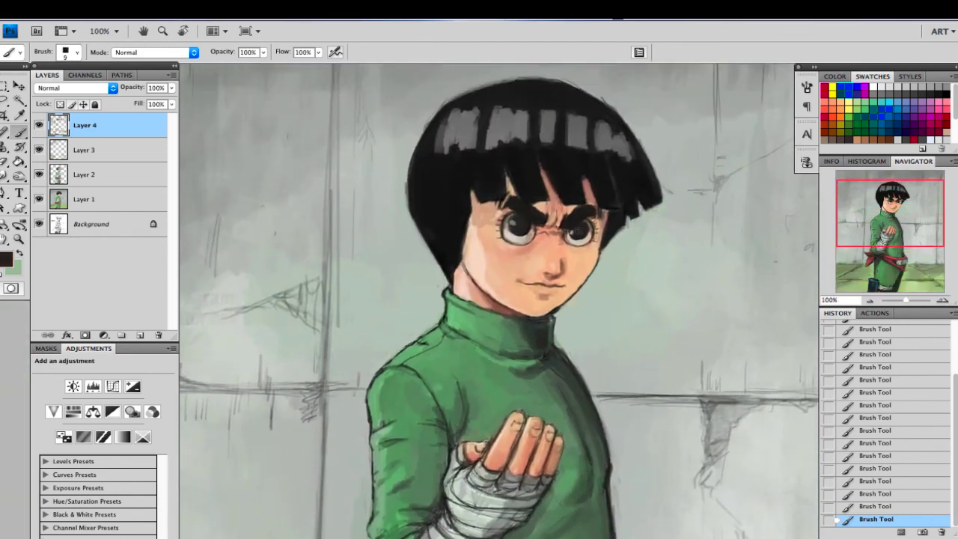
left_click(516, 229, "alt")
key("bracketleft")
key("bracketleft")
key("bracketleft")
key("bracketleft")
left_click_drag(510, 224, 575, 236)
left_click(588, 227, "alt")
left_click(526, 238, "alt")
left_click_drag(504, 231, 518, 243)
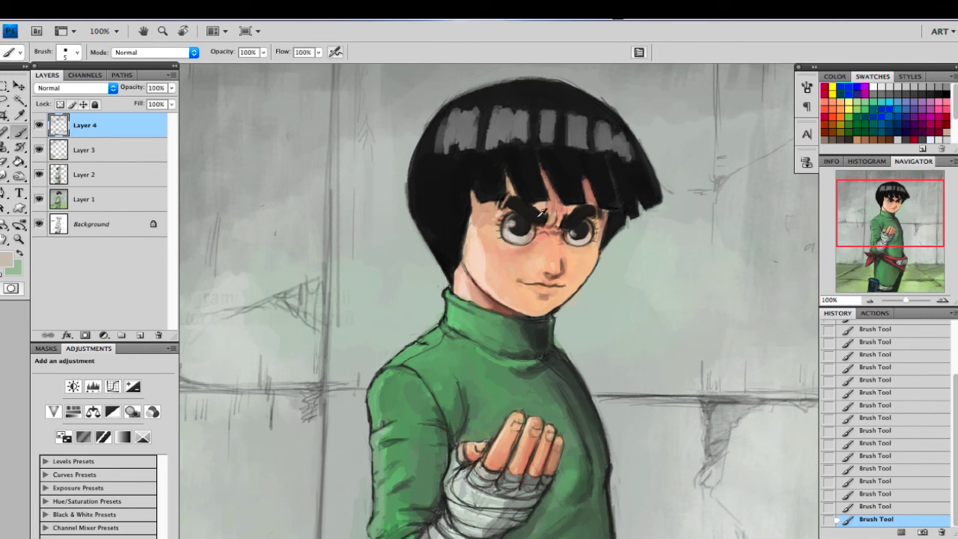
Step: Add a fine skin-tone stroke between the bangs above the eyebrow at brush size 1
left_click(512, 192, "alt")
left_click(515, 188, "alt")
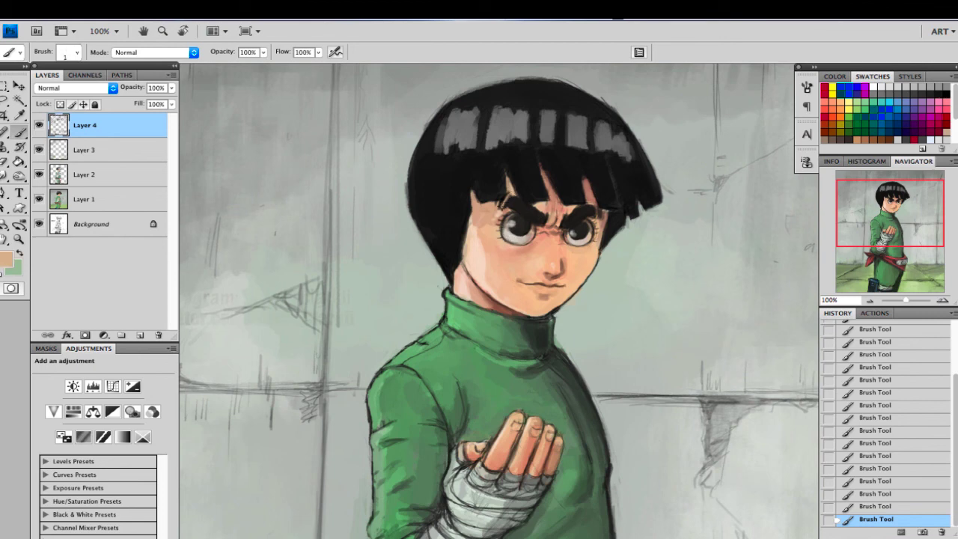
left_click_drag(507, 193, 510, 191)
Step: Blend sampled skin tones over the cheek and neck at brush size 8, undo one stroke and repaint the shadow under the chin
left_click(486, 215, "alt")
key("bracketright")
key("bracketright")
key("bracketright")
key("bracketright")
key("bracketright")
key("bracketright")
key("bracketright")
left_click(492, 233, "alt")
left_click(479, 281, "alt")
left_click(494, 300, "alt")
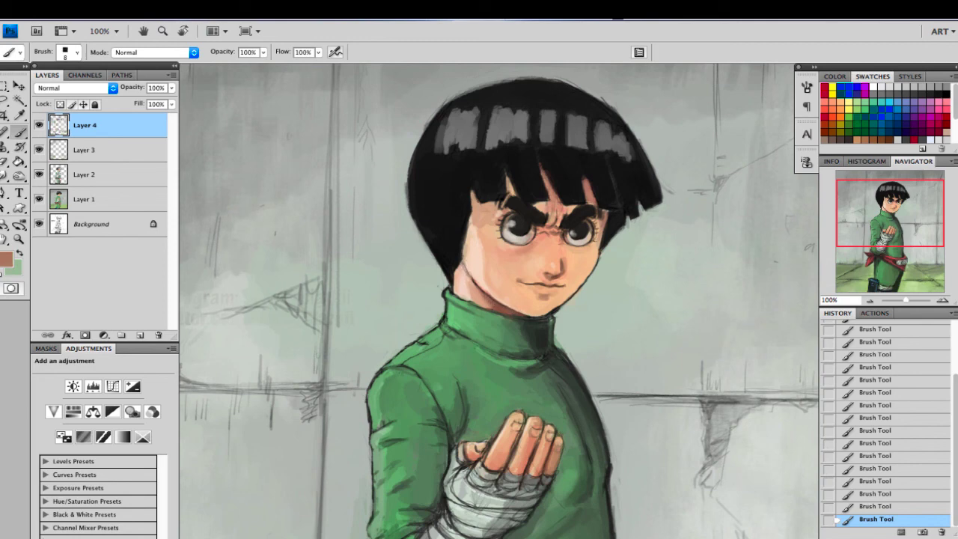
key("ctrl+z")
left_click_drag(526, 311, 533, 316)
Step: Outline the collar's upper corner below the jaw with sampled black in a fine brush
left_click(574, 298, "alt")
left_click(646, 187, "alt")
key("bracketleft")
key("bracketleft")
key("bracketleft")
left_click_drag(554, 314, 555, 321)
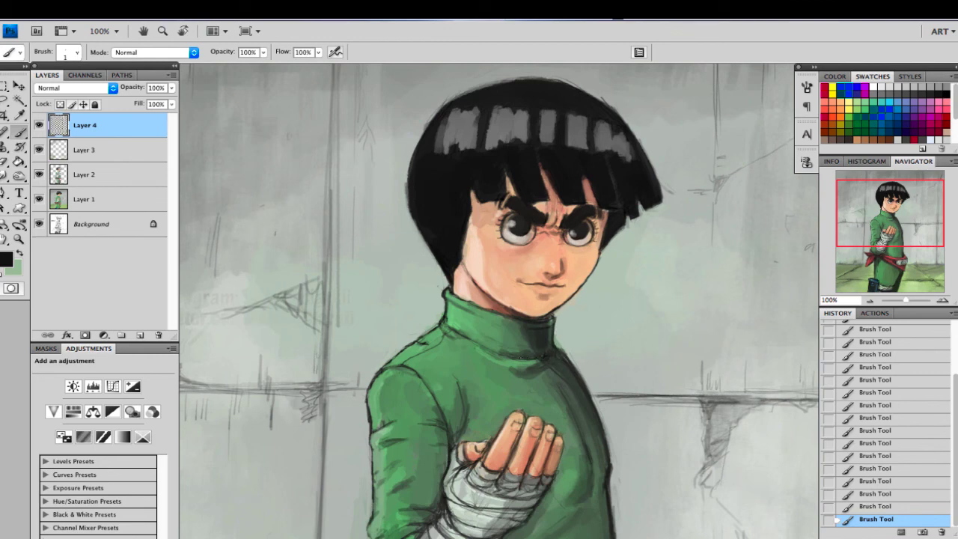
Step: Try black shading strokes down the shaded side of the torso at brush size 5, and undo them
key("bracketright")
key("bracketright")
key("bracketright")
key("bracketright")
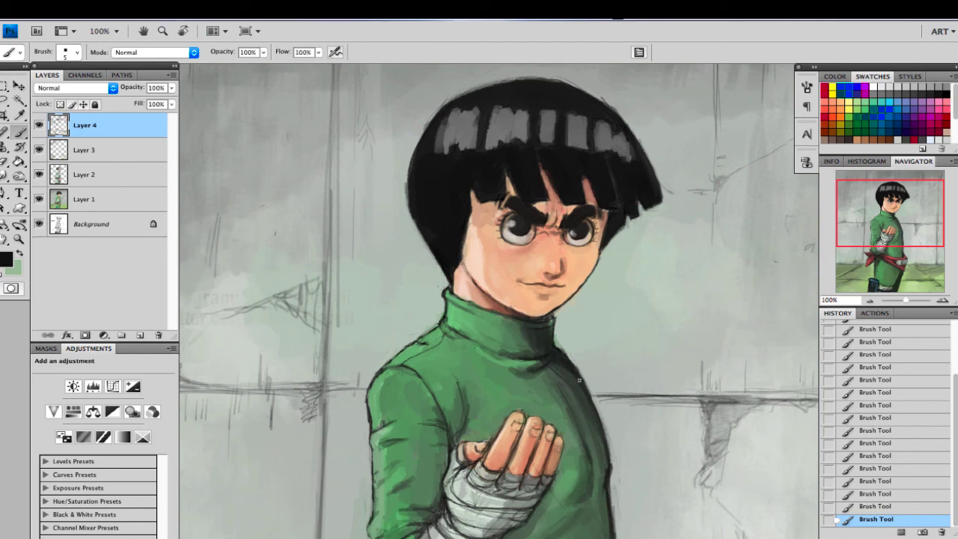
left_click_drag(571, 401, 591, 473)
key("super+alt+z")
key("super+alt+z")
Step: Blend the suit's chest just below the collar with sampled greens at brush size 10
left_click(518, 375, "alt")
key("bracketright")
key("bracketright")
key("bracketright")
key("bracketright")
key("bracketright")
left_click(493, 360, "alt")
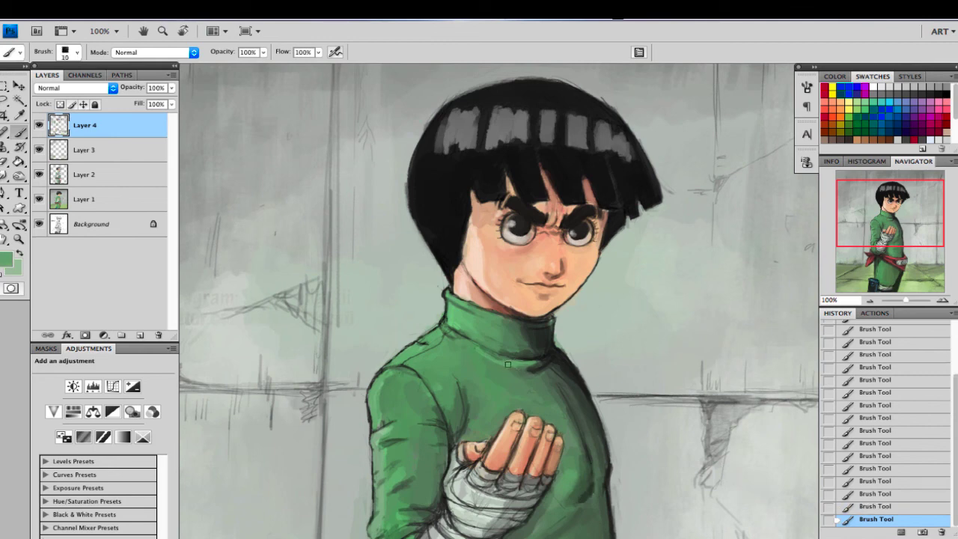
Step: Smooth the shading on the turtleneck collar with a sampled dark green at brush size 15
key("bracketright")
key("bracketright")
key("bracketright")
key("bracketright")
key("bracketright")
key("bracketright")
key("bracketleft")
key("bracketleft")
key("bracketleft")
key("bracketleft")
key("bracketleft")
left_click(517, 332, "alt")
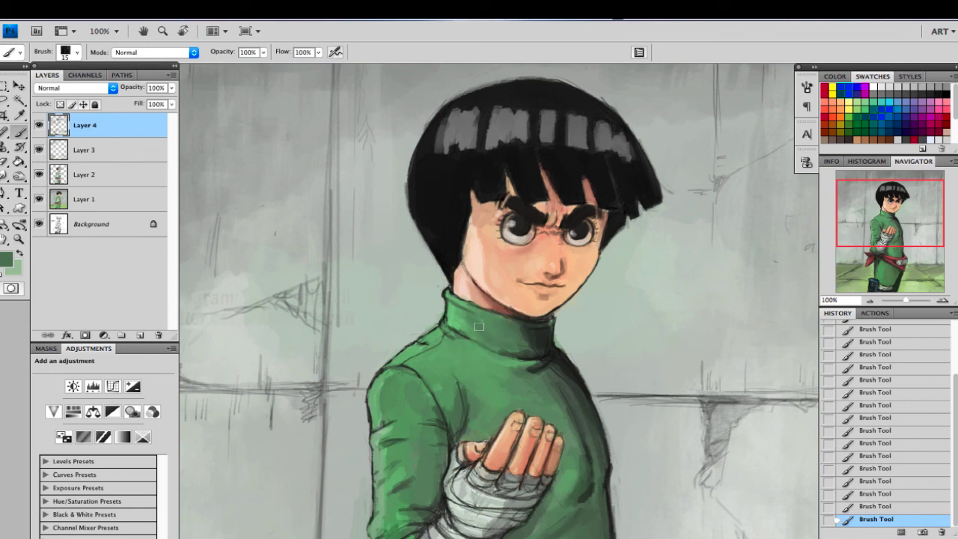
Step: Clean up the wall beside the ninja's waist with sampled light grey at brush size 15
left_click(870, 300)
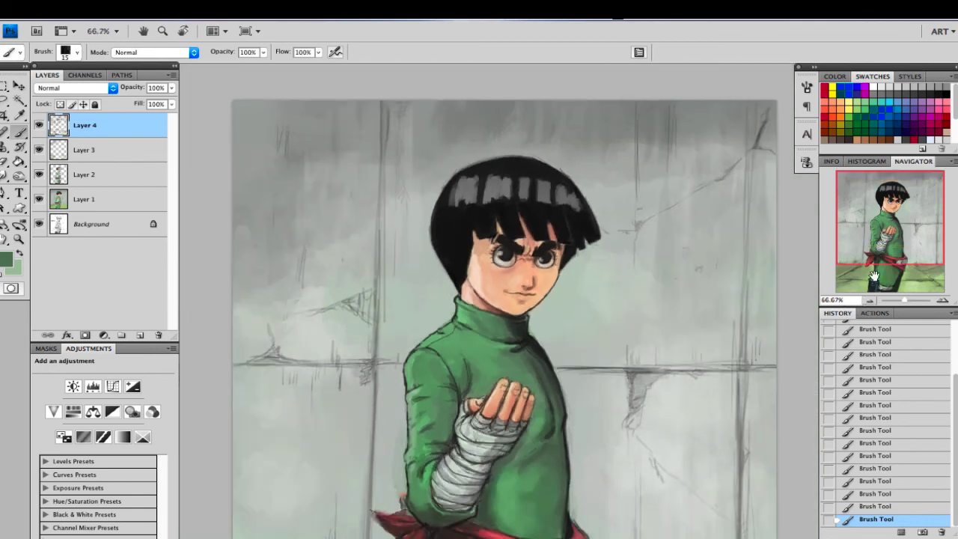
left_click_drag(881, 236, 882, 245)
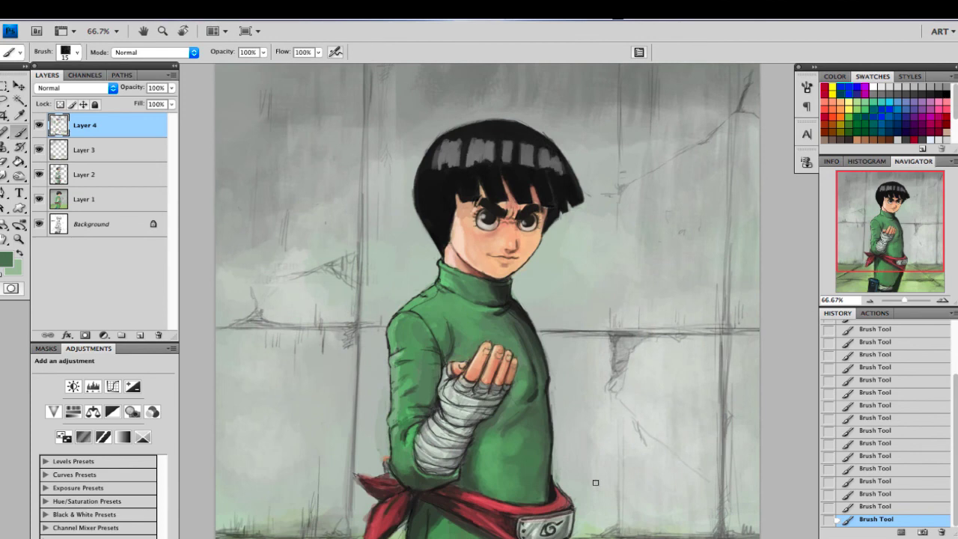
left_click(566, 485, "alt")
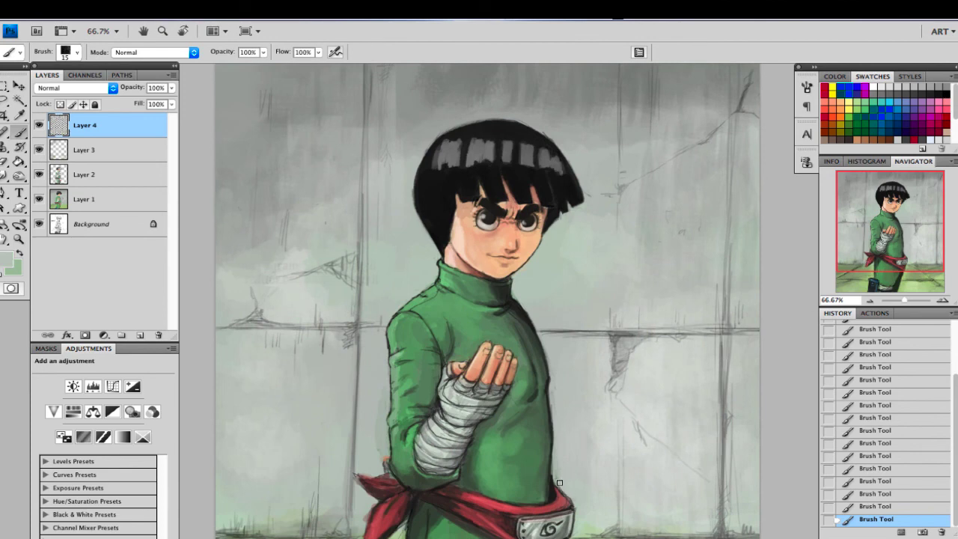
Step: Darken the line where wall meets floor on both sides of the ninja with sampled black at brush size 4
left_click(869, 301)
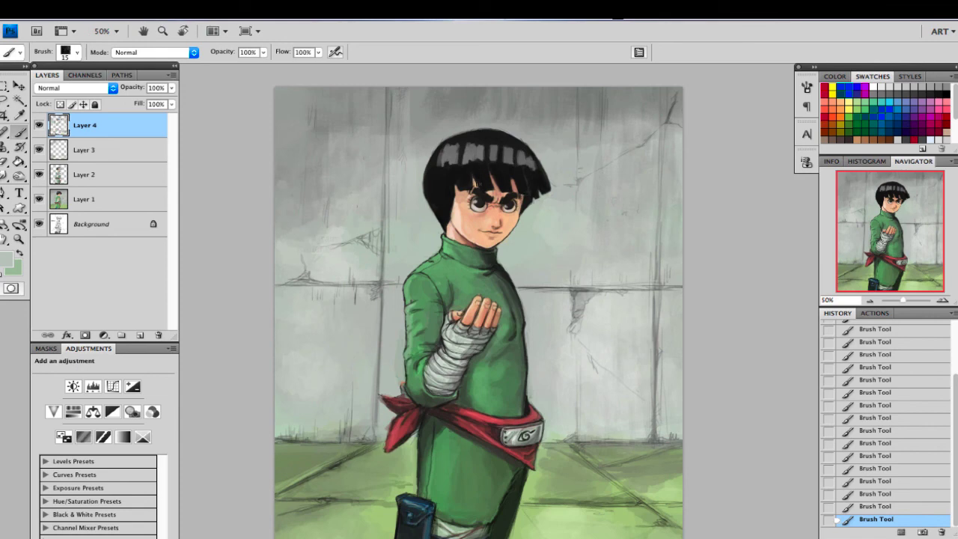
left_click(489, 173, "alt")
key("bracketleft")
key("bracketleft")
key("bracketleft")
key("bracketleft")
key("bracketleft")
key("bracketleft")
key("bracketleft")
left_click_drag(551, 444, 666, 441)
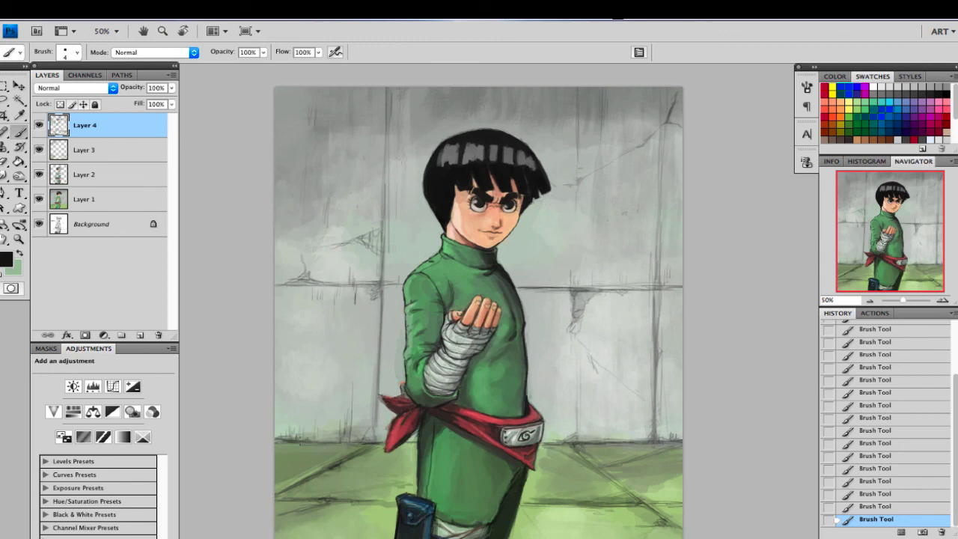
left_click_drag(316, 442, 369, 445)
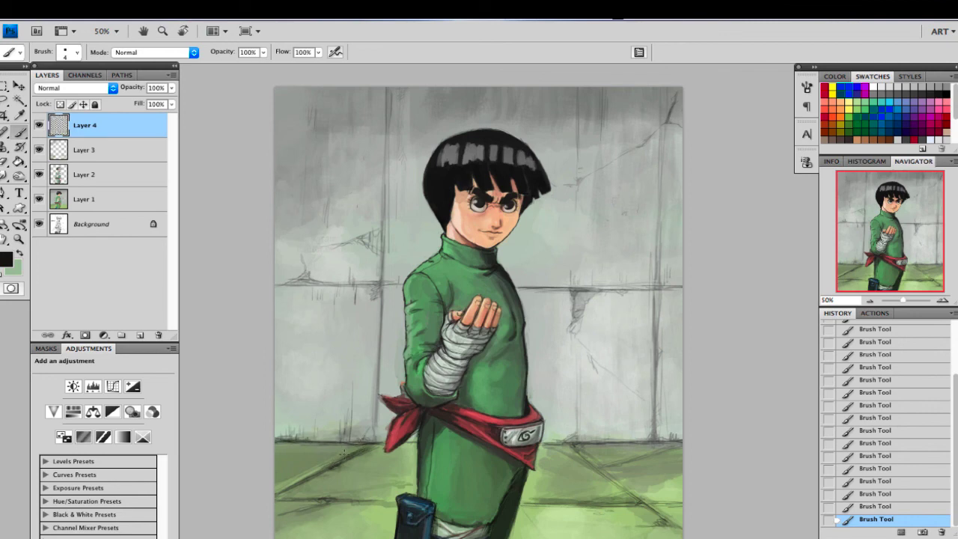
Step: Shade the floor at the canvas edge behind the ninja with sampled dark olive green at brush size 60
left_click(377, 450, "alt")
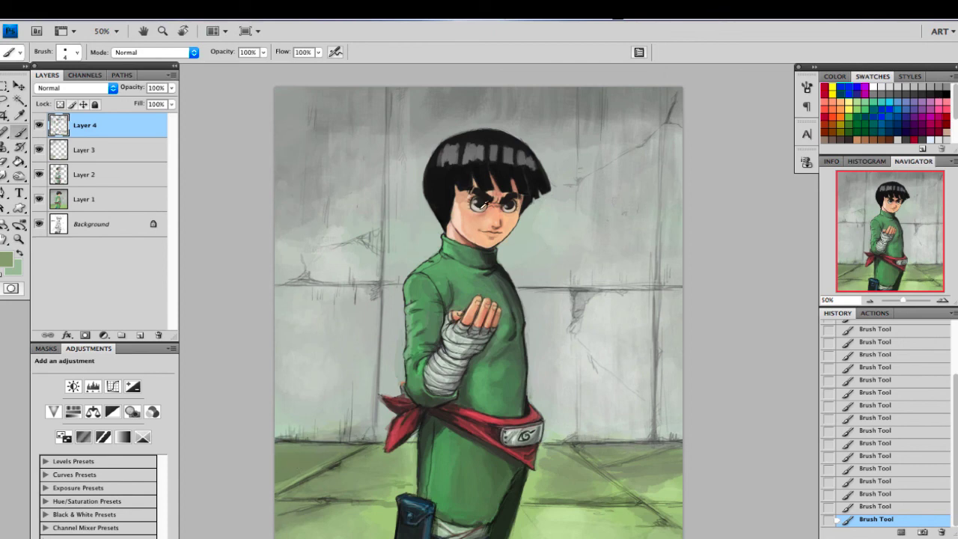
left_click(440, 190, "alt")
key("bracketright")
key("bracketright")
key("bracketright")
key("bracketright")
key("bracketright")
key("bracketright")
key("bracketright")
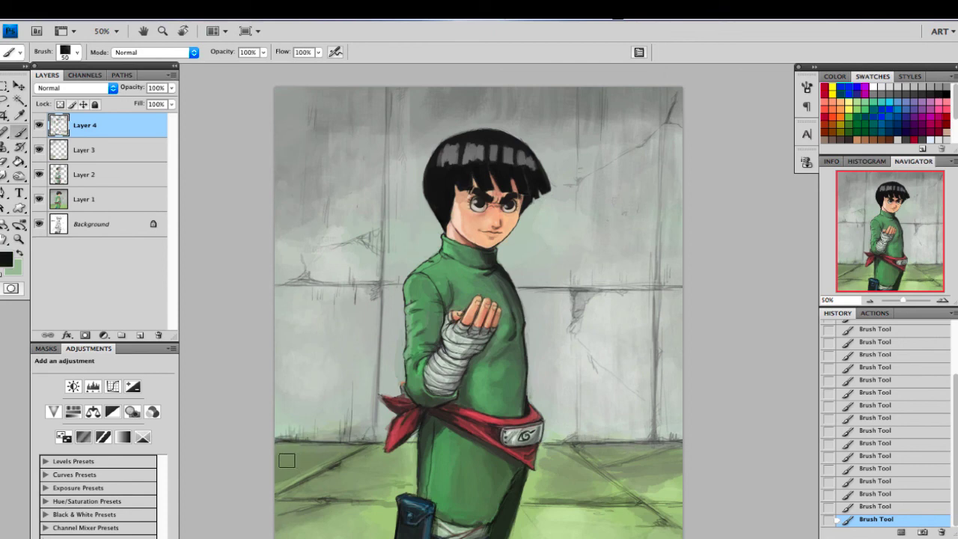
left_click(289, 462, "alt")
key("bracketright")
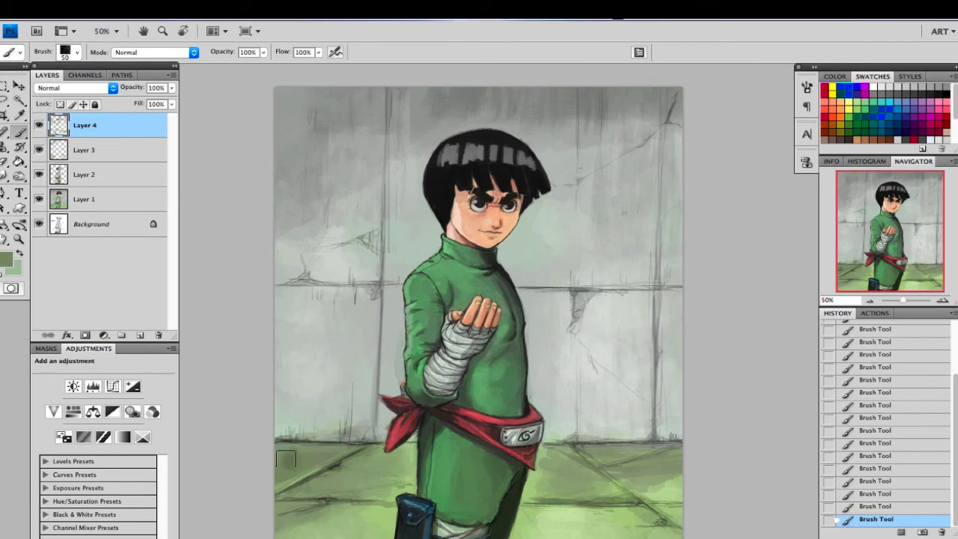
mouse_move(287, 447)
left_mouse_down()
mouse_move(270, 470)
mouse_move(256, 471)
mouse_move(280, 477)
mouse_move(272, 486)
left_mouse_up()
key("bracketleft")
key("bracketleft")
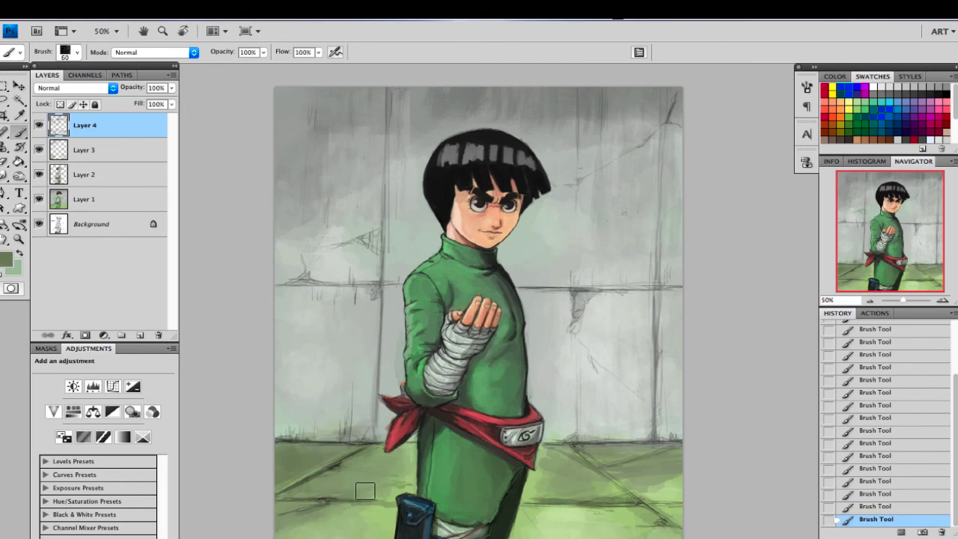
Step: Darken the floor joint beside the blue pouch with a sampled dark colour at brush size 25
left_click(330, 504, "alt")
key("bracketleft")
key("bracketleft")
key("bracketleft")
left_click_drag(327, 505, 362, 520)
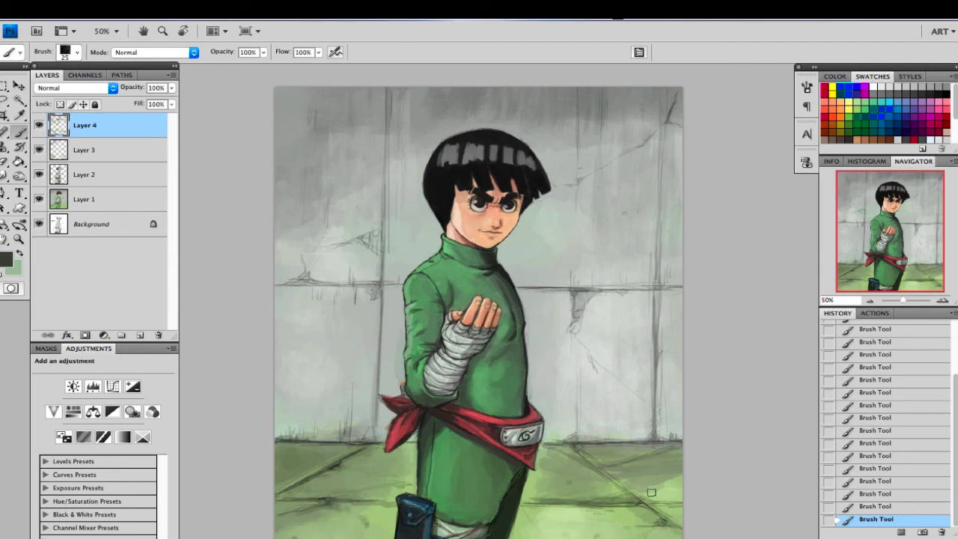
Step: Flip the whole canvas horizontally
left_click(870, 300)
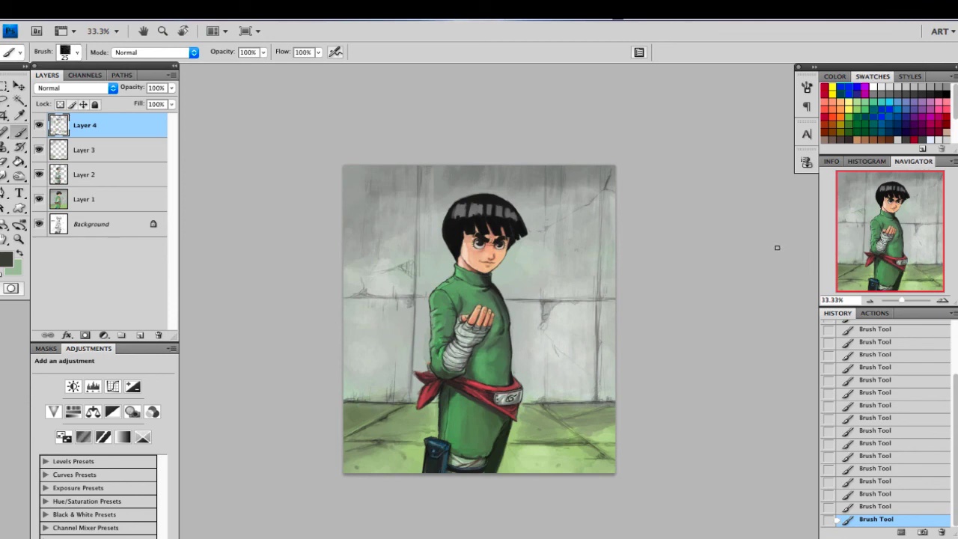
key("ctrl+shift+h")
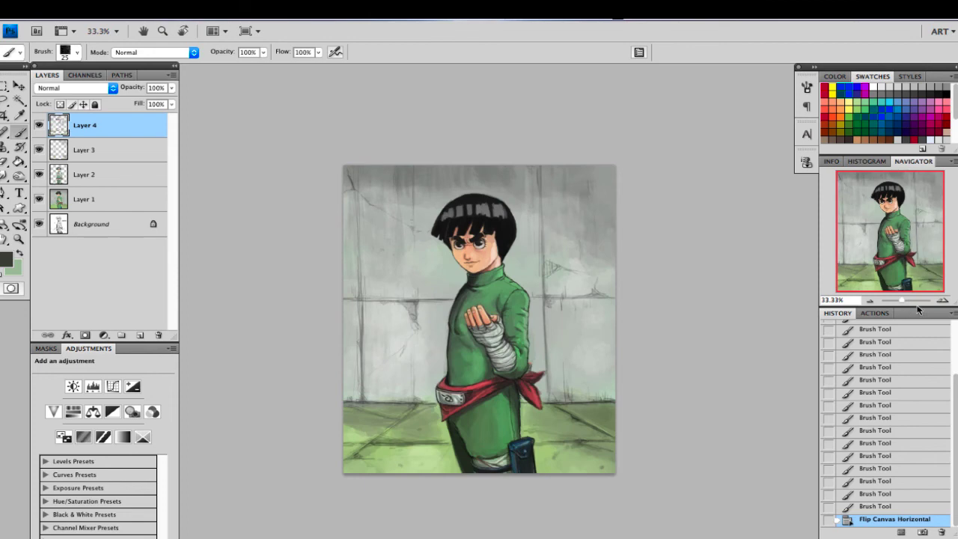
Step: Refine the eyebrows and bangs above the nose with sampled black at brush sizes 6 and 5
left_click(942, 300)
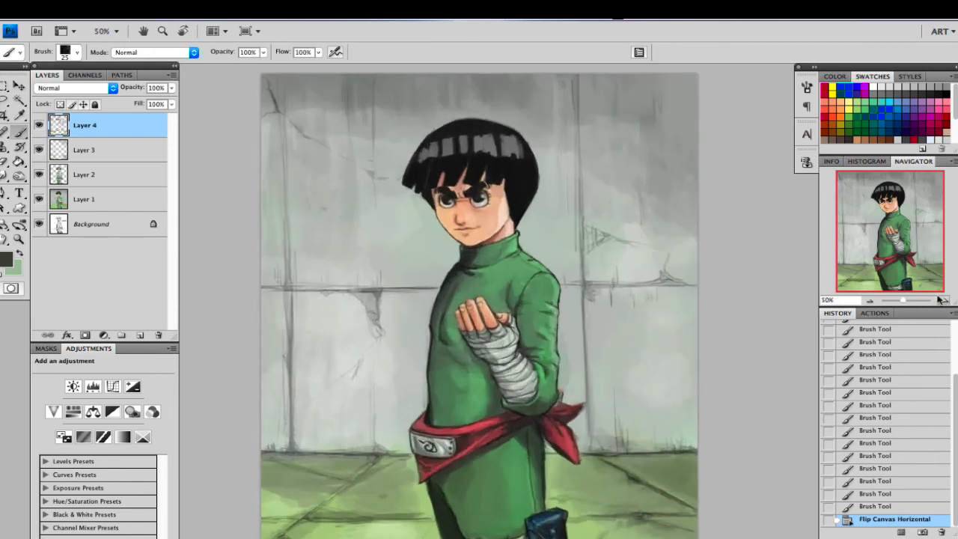
left_click(942, 300)
left_click(531, 182, "alt")
key("[")
key("[")
key("[")
key("[")
key("[")
key("[")
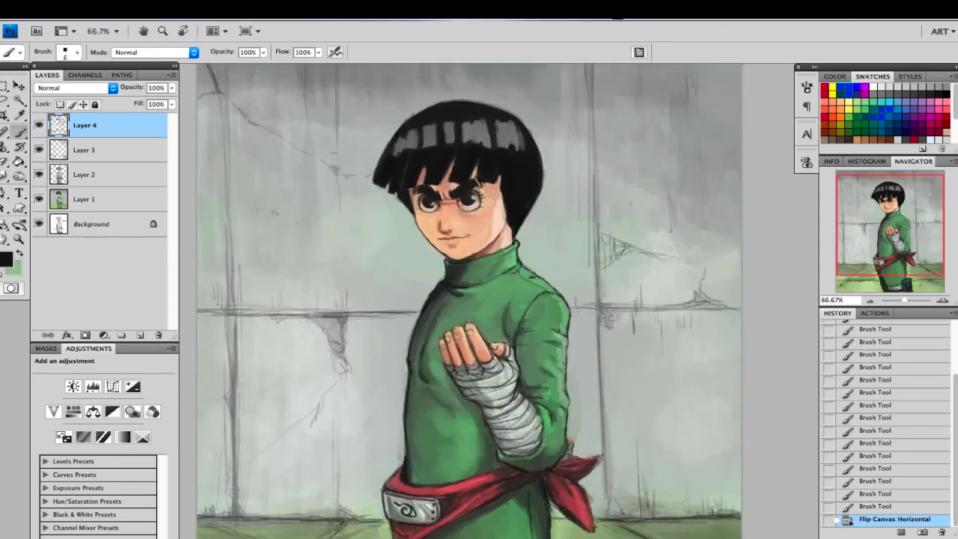
mouse_move(453, 205)
left_mouse_down()
mouse_move(462, 207)
mouse_move(447, 203)
left_mouse_up()
left_click_drag(452, 198, 449, 188)
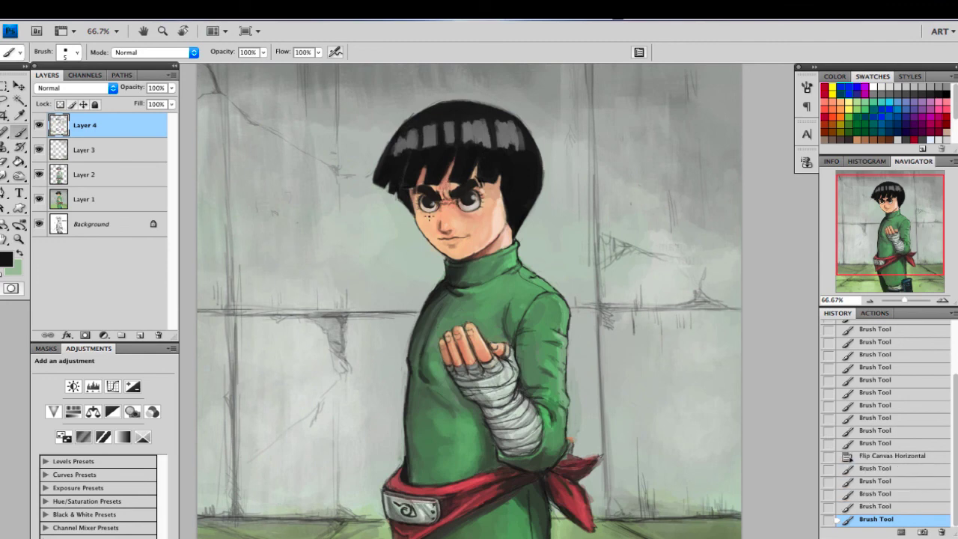
Step: Touch up the cheek and jaw of the face with sampled skin tones at brush size 5
left_click(424, 213, "alt")
mouse_move(418, 212)
left_mouse_down()
mouse_move(437, 253)
mouse_move(478, 246)
left_mouse_up()
left_click(425, 244, "alt")
left_click(467, 252, "alt")
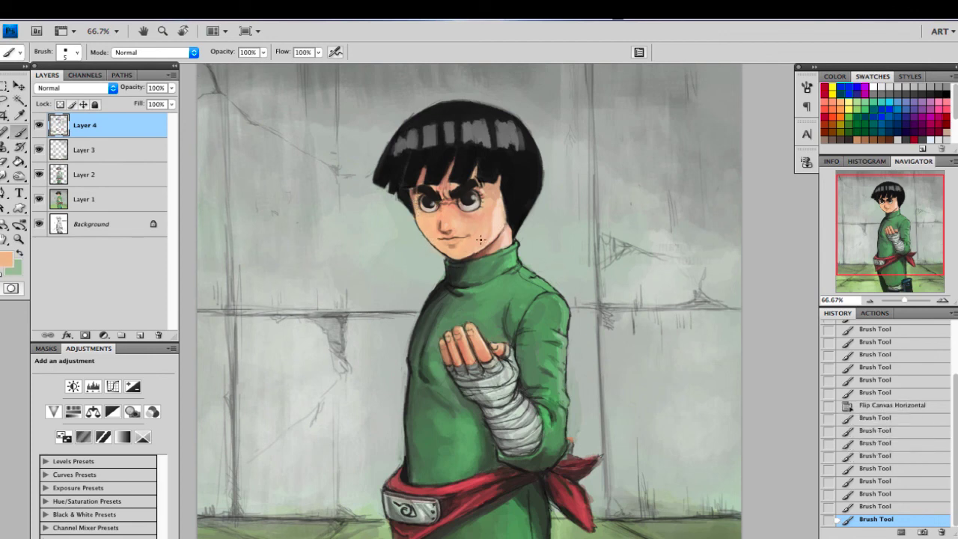
Step: Darken the suit's outline along the front shoulder and chest with a sampled dark colour at brush size 15
left_click(438, 292, "alt")
key("bracketright")
key("bracketright")
key("bracketright")
key("bracketright")
key("bracketright")
key("bracketright")
left_click_drag(449, 292, 434, 306)
left_click_drag(441, 300, 428, 315)
left_click_drag(434, 308, 430, 317)
left_click_drag(409, 361, 416, 374)
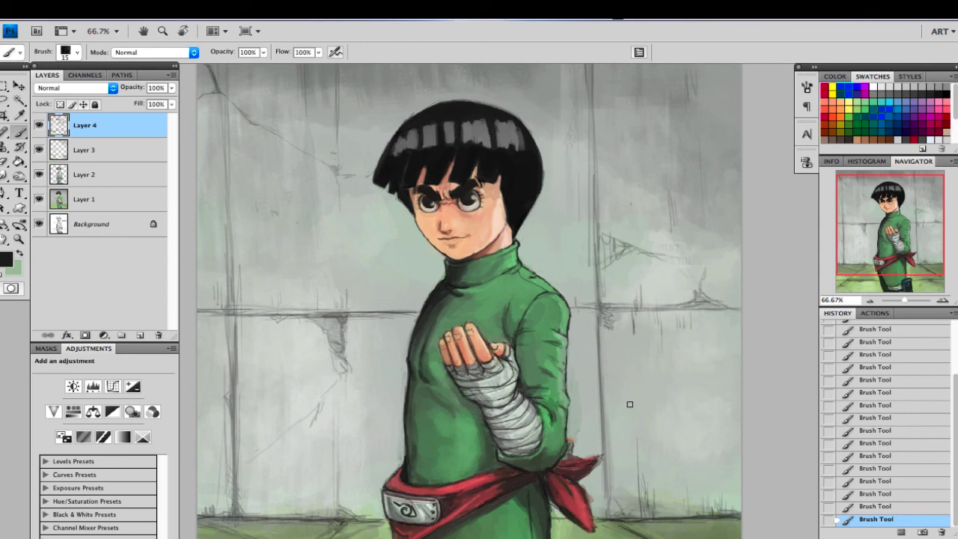
Step: Try a dark crease line across the forearm bandages at brush size 5 and undo the last strokes
key("bracketleft")
key("bracketleft")
key("bracketleft")
key("ctrl+z")
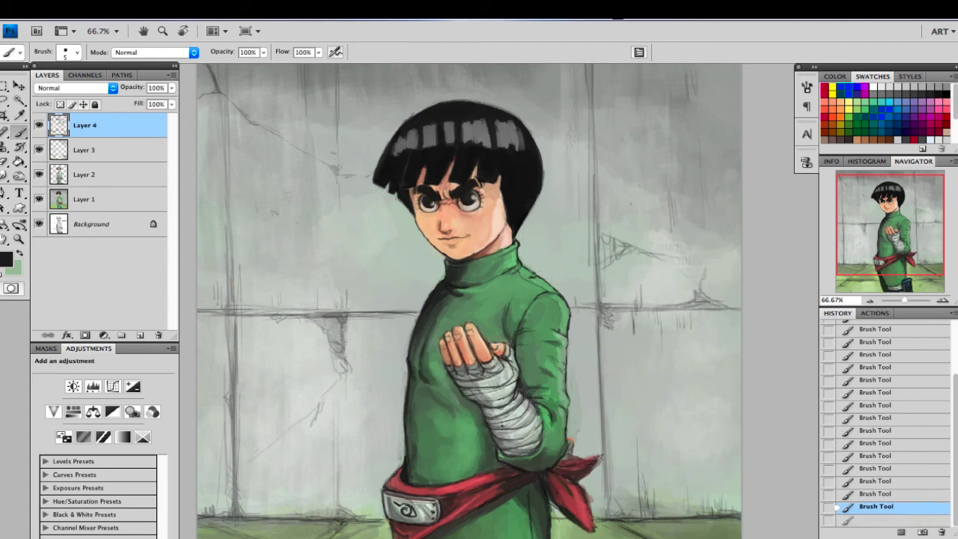
key("ctrl+z")
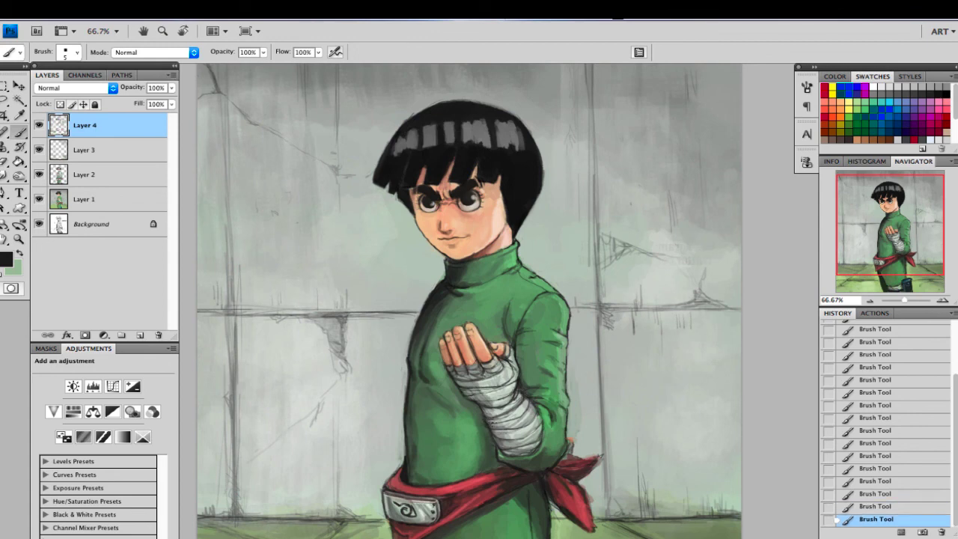
mouse_move(492, 423)
left_mouse_down()
mouse_move(526, 413)
mouse_move(513, 429)
left_mouse_up()
key("ctrl+z")
key("ctrl+alt+z")
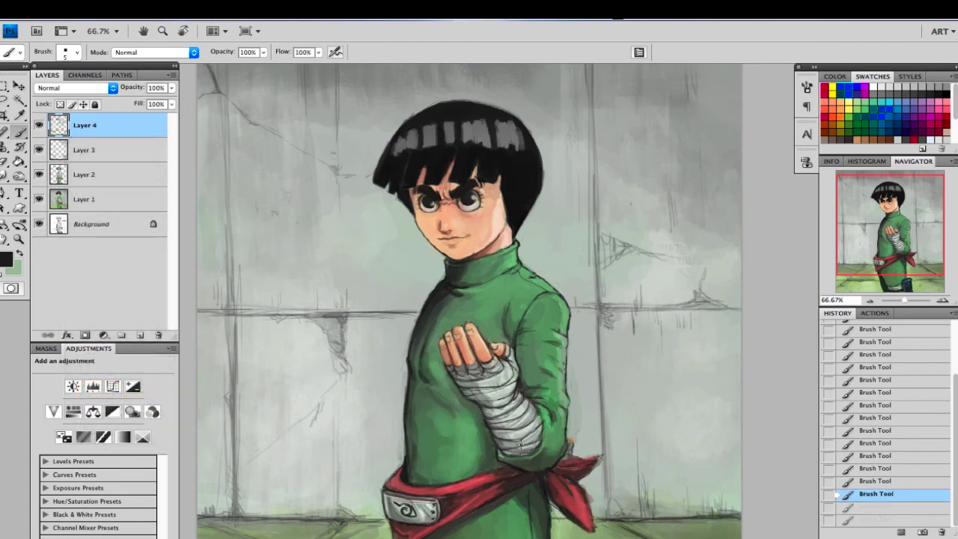
Step: Draw dark lines along the forearm bandages near the elbow and on the suit's shoulder at brush size 5
left_click_drag(521, 444, 541, 438)
left_click_drag(536, 437, 549, 429)
left_click_drag(506, 451, 533, 448)
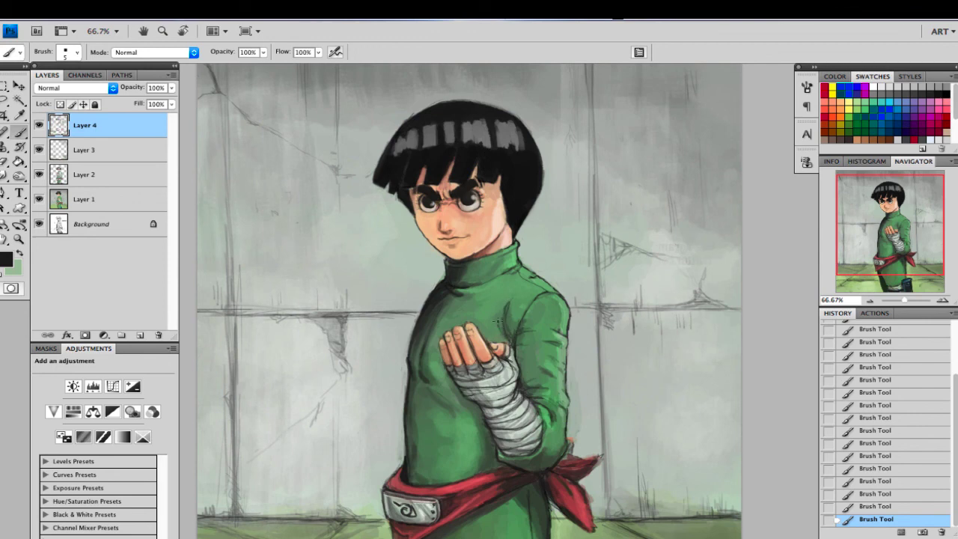
left_click_drag(519, 271, 543, 286)
Step: Retouch the sash's upper edge above the metal plate with sampled reds and dark tones
left_click(396, 358, "alt")
left_click(408, 467, "alt")
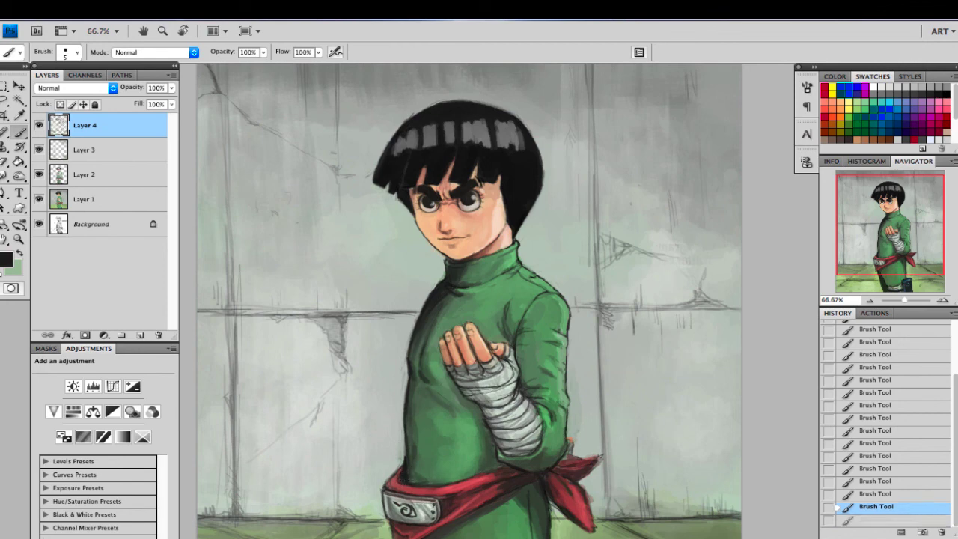
left_click(456, 484, "alt")
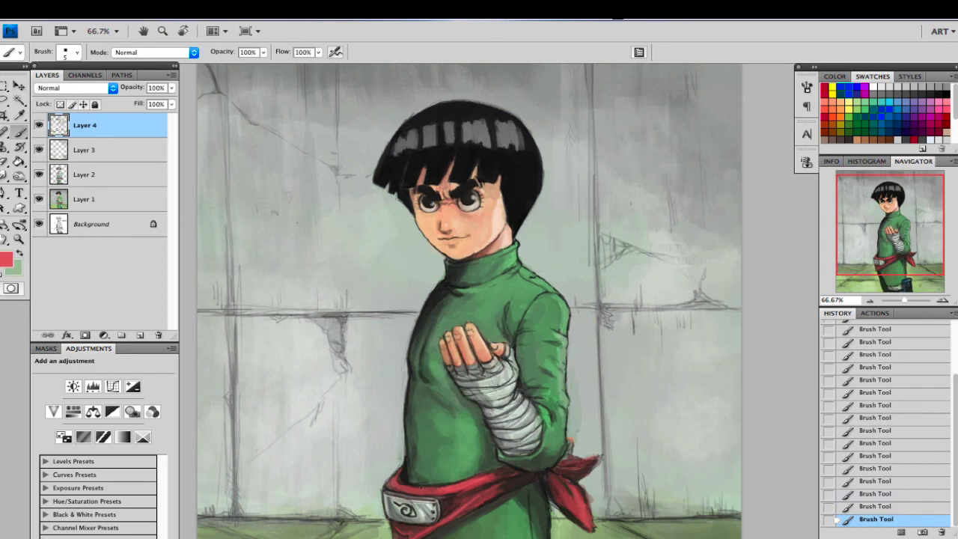
left_click_drag(451, 488, 423, 489)
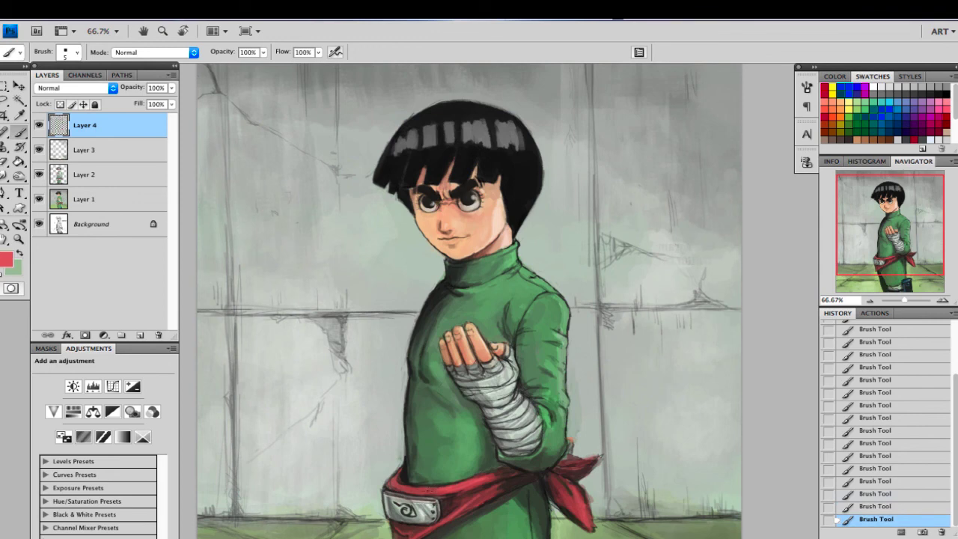
left_click(408, 473, "alt")
mouse_move(399, 468)
left_mouse_down()
mouse_move(387, 487)
mouse_move(390, 478)
left_mouse_up()
left_click(397, 477, "alt")
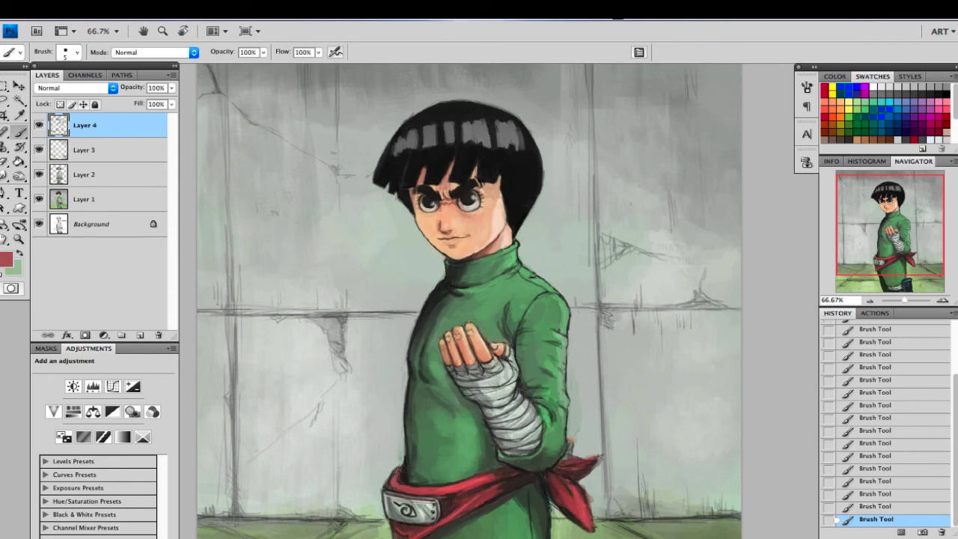
left_click(405, 474, "alt")
Step: Flip the whole canvas horizontally and set the foreground colour to off-white f4f4f4
key("super+shift+h")
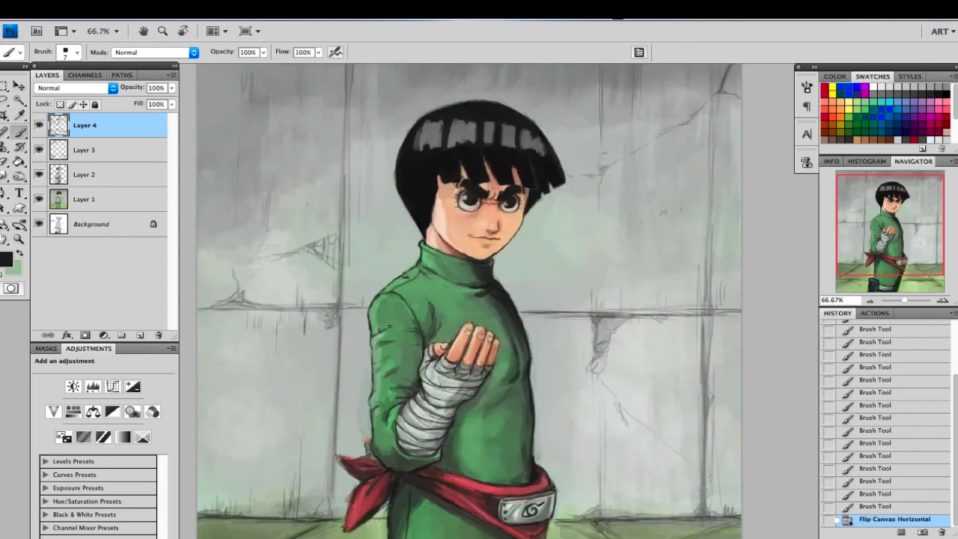
key("x")
left_click(7, 259)
left_click_drag(693, 299, 662, 265)
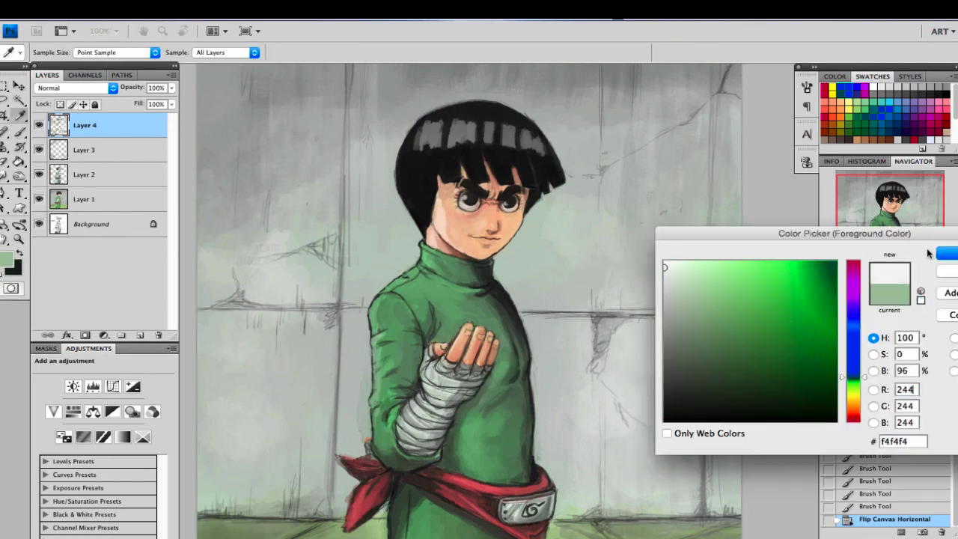
left_click(947, 253)
Step: Add fine off-white highlights along the engraved leaf symbol on the metal plate at brush sizes 3 and 2
left_click(942, 302)
left_click(942, 302)
left_click_drag(889, 209, 893, 245)
key("bracketleft")
key("bracketleft")
key("bracketleft")
key("bracketleft")
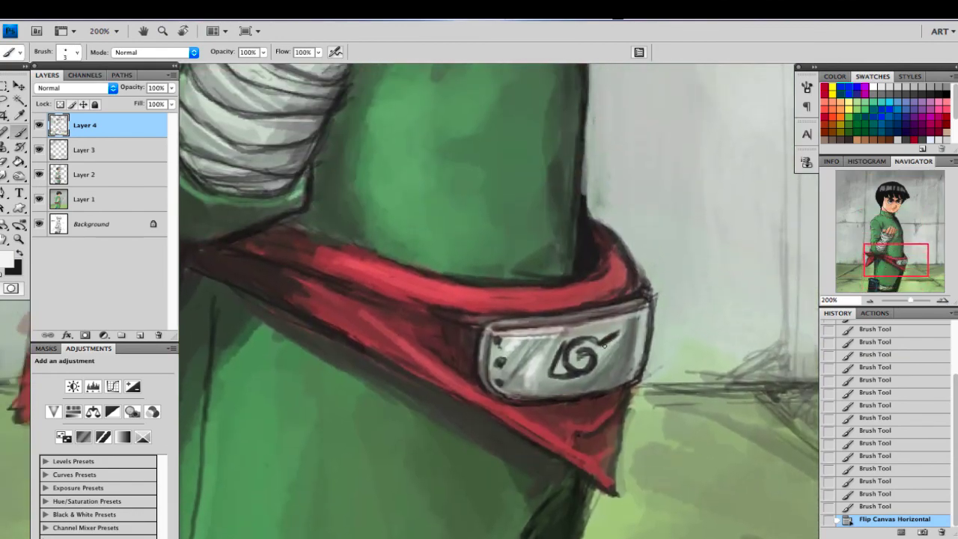
mouse_move(602, 346)
left_mouse_down()
mouse_move(573, 346)
mouse_move(577, 368)
mouse_move(593, 361)
mouse_move(552, 366)
mouse_move(578, 373)
left_mouse_up()
key("bracketleft")
left_click_drag(604, 343, 616, 334)
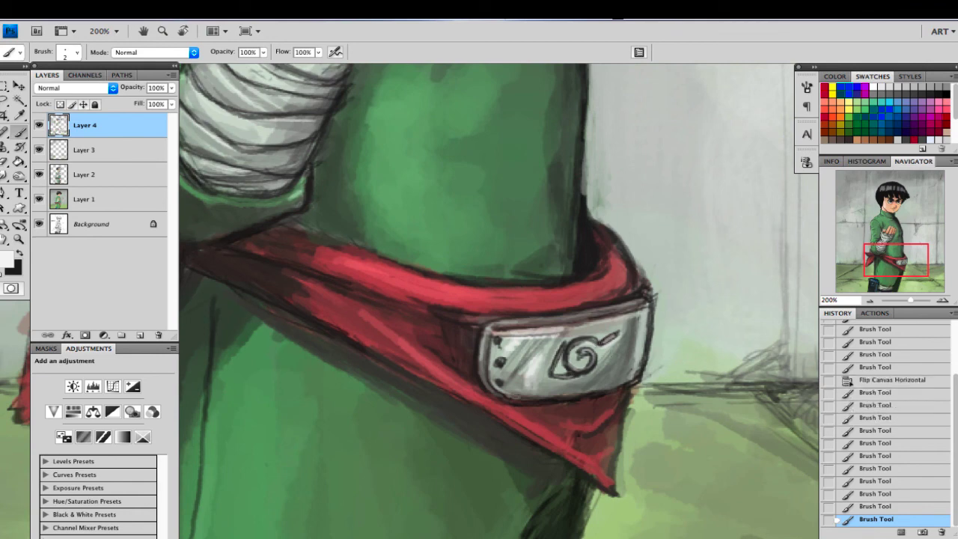
Step: Highlight the metal plate's side and lower rims with a brighter off-white at brush size 2
left_click(556, 329, "alt")
left_click(621, 307)
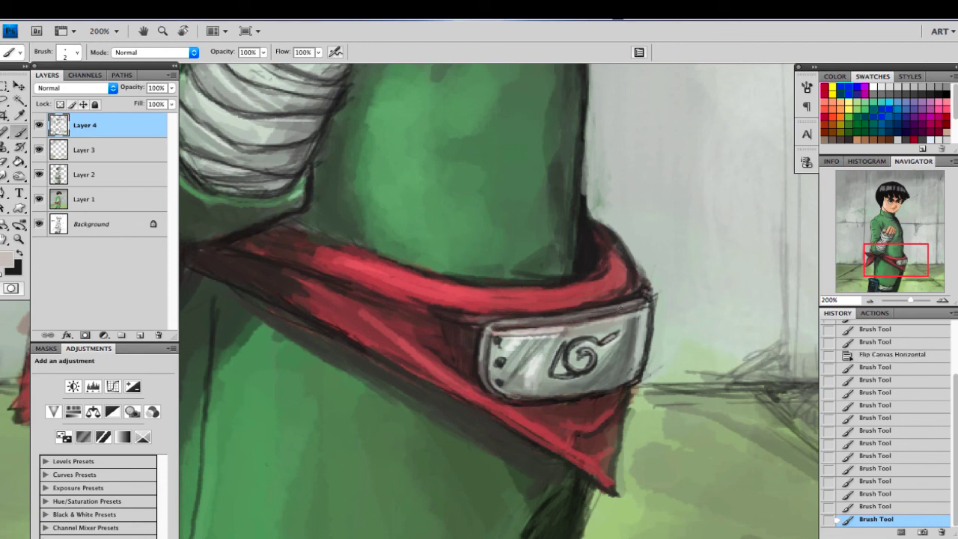
left_click(7, 258)
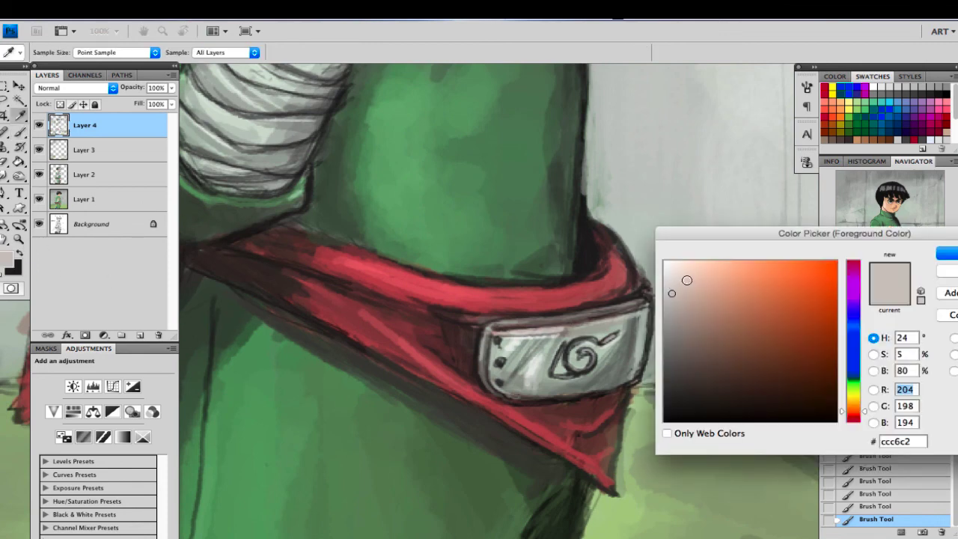
left_click(667, 268)
key("Return")
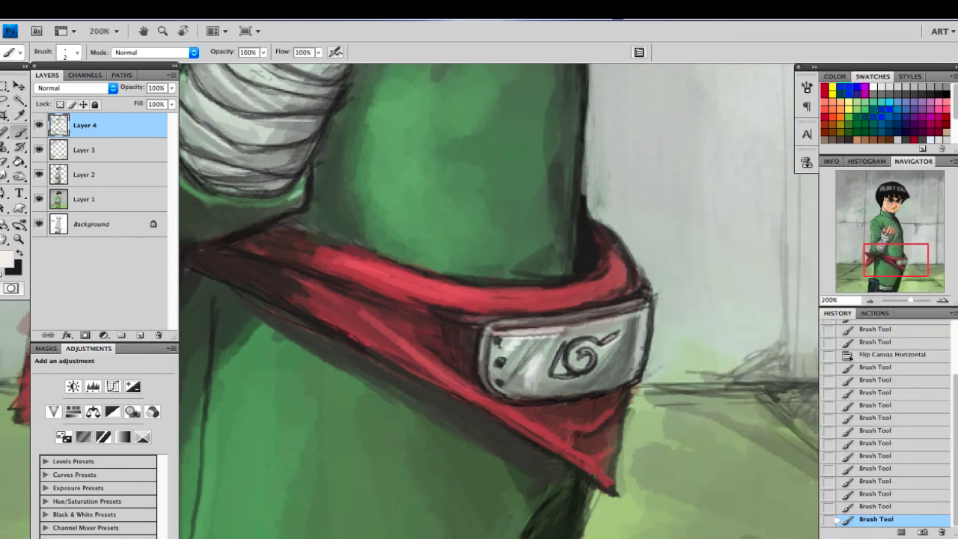
left_click_drag(645, 321, 636, 376)
left_click_drag(646, 330, 631, 381)
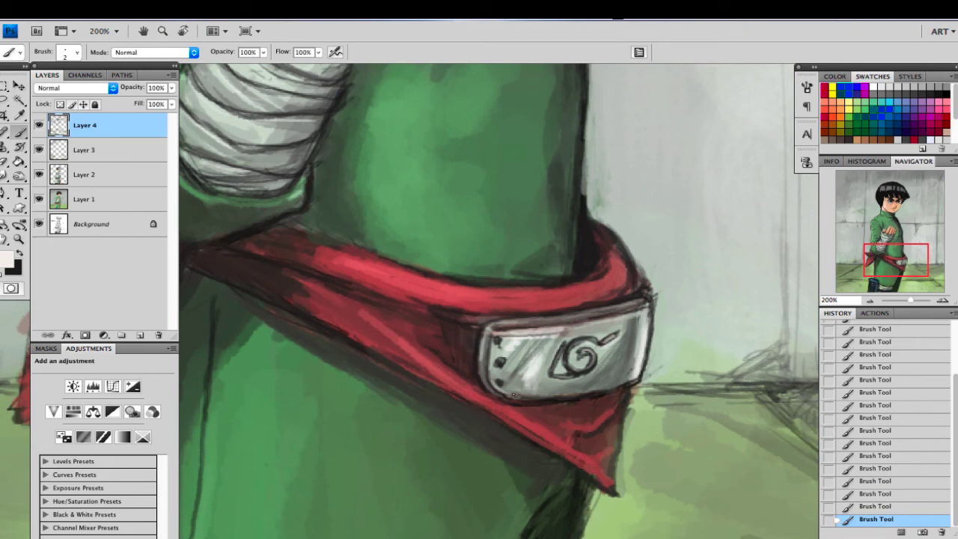
mouse_move(490, 369)
left_mouse_down()
mouse_move(525, 398)
mouse_move(589, 391)
left_mouse_up()
left_click_drag(601, 387, 619, 383)
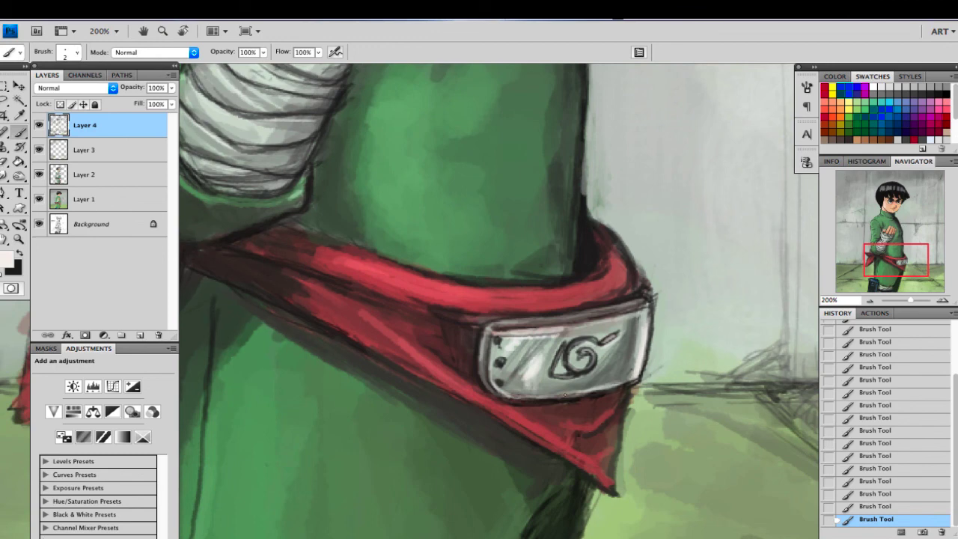
left_click_drag(564, 394, 631, 381)
Step: Shade the sash tip and the edge beneath the metal plate with a sampled dark colour at brush size 3
left_click(599, 402, "alt")
left_click(593, 399, "alt")
key("bracketright")
mouse_move(620, 400)
left_mouse_down()
mouse_move(580, 438)
mouse_move(611, 459)
left_mouse_up()
mouse_move(619, 426)
left_mouse_down()
mouse_move(617, 446)
mouse_move(593, 465)
left_mouse_up()
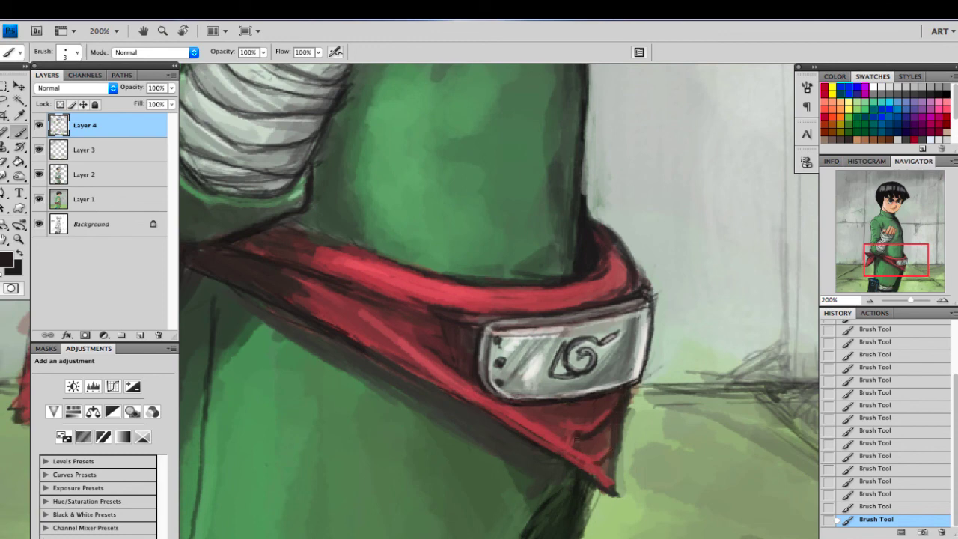
left_click_drag(509, 410, 535, 417)
Step: Blend the shaded sash fabric beside the metal plate with sampled muted red using a larger brush
left_click(445, 374, "alt")
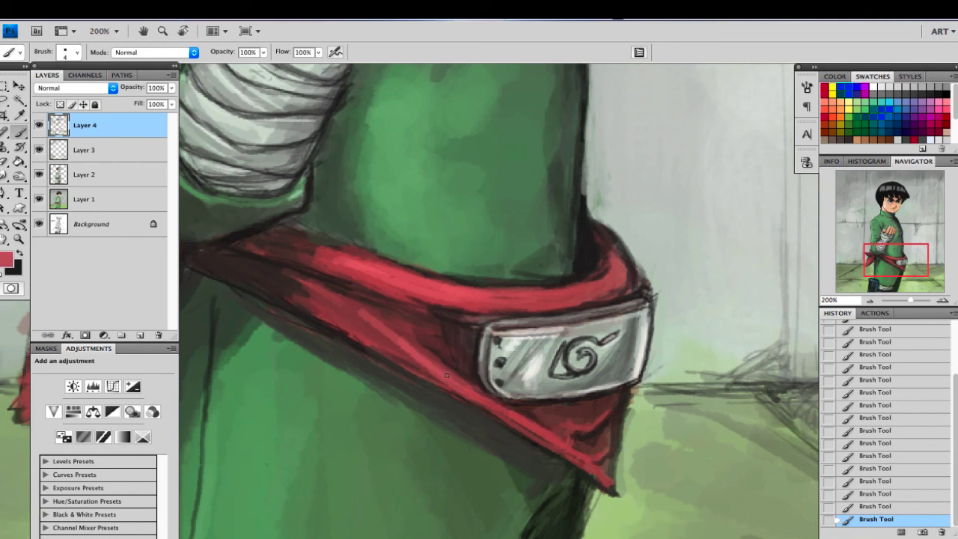
key("bracketright")
key("bracketright")
key("bracketright")
key("bracketright")
left_click(468, 337, "alt")
key("bracketright")
left_click_drag(455, 313, 491, 320)
Step: Darken the sash's fold lines from the hip to the metal plate with sampled black at brush size 5
key("bracketleft")
key("bracketleft")
key("bracketleft")
key("bracketleft")
left_click(593, 290, "alt")
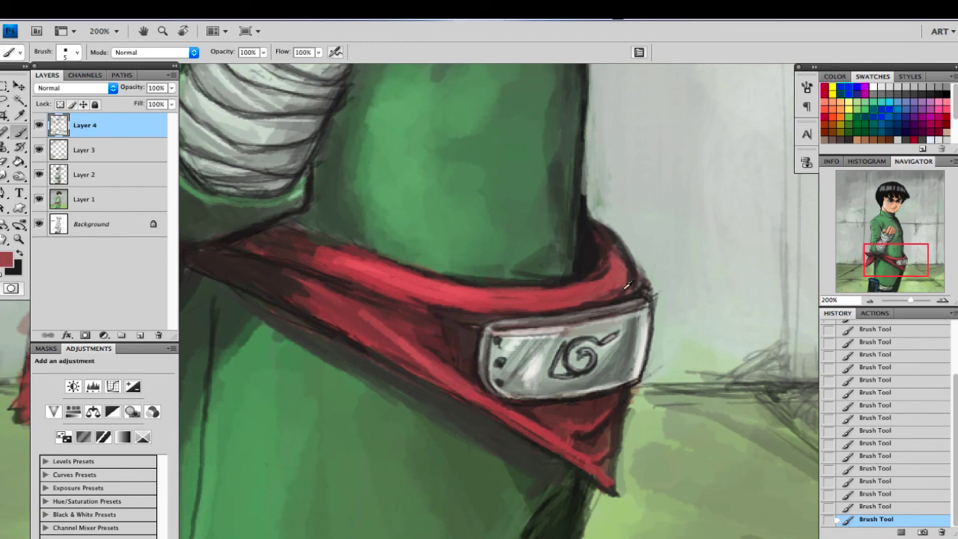
left_click(315, 275, "alt")
left_click(245, 242, "alt")
mouse_move(229, 250)
left_mouse_down()
mouse_move(369, 294)
mouse_move(251, 256)
left_mouse_up()
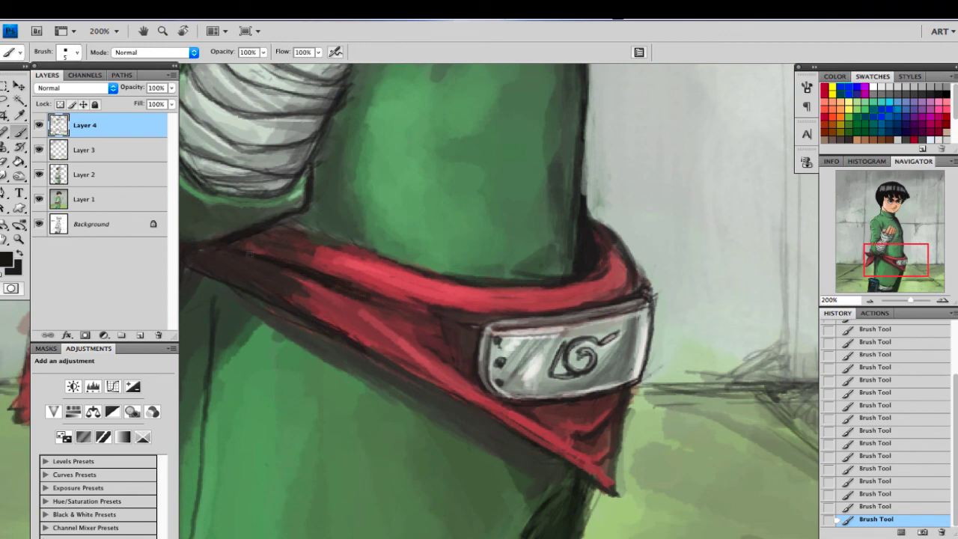
left_click_drag(190, 259, 389, 358)
left_click_drag(457, 366, 487, 389)
left_click_drag(431, 311, 503, 322)
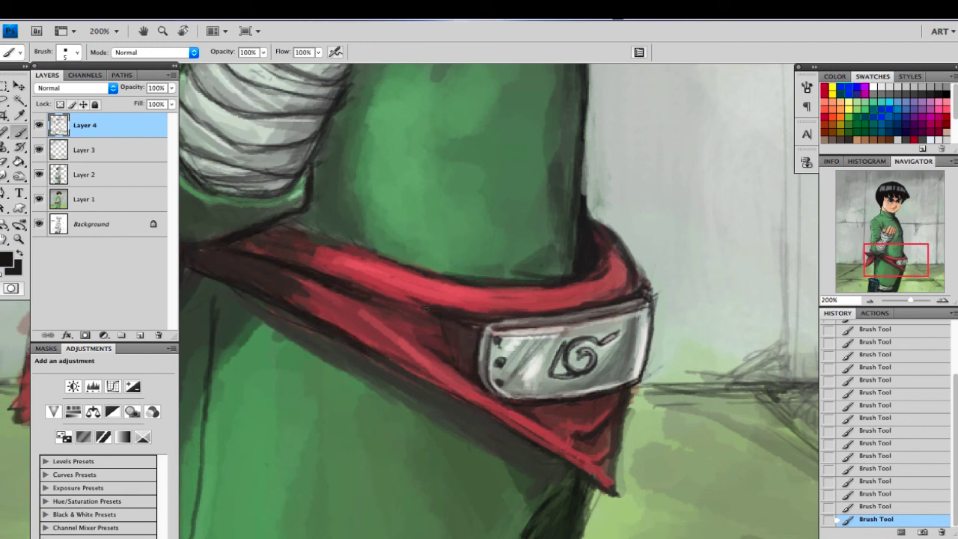
Step: Deepen the folds and outline of the sash tip, and repaint its lower edge with sampled red
mouse_move(540, 408)
left_mouse_down()
mouse_move(569, 402)
mouse_move(601, 412)
mouse_move(594, 440)
mouse_move(577, 447)
left_mouse_up()
mouse_move(602, 432)
left_mouse_down()
mouse_move(617, 424)
mouse_move(601, 461)
mouse_move(608, 473)
mouse_move(611, 460)
mouse_move(619, 493)
left_mouse_up()
left_click(547, 434, "alt")
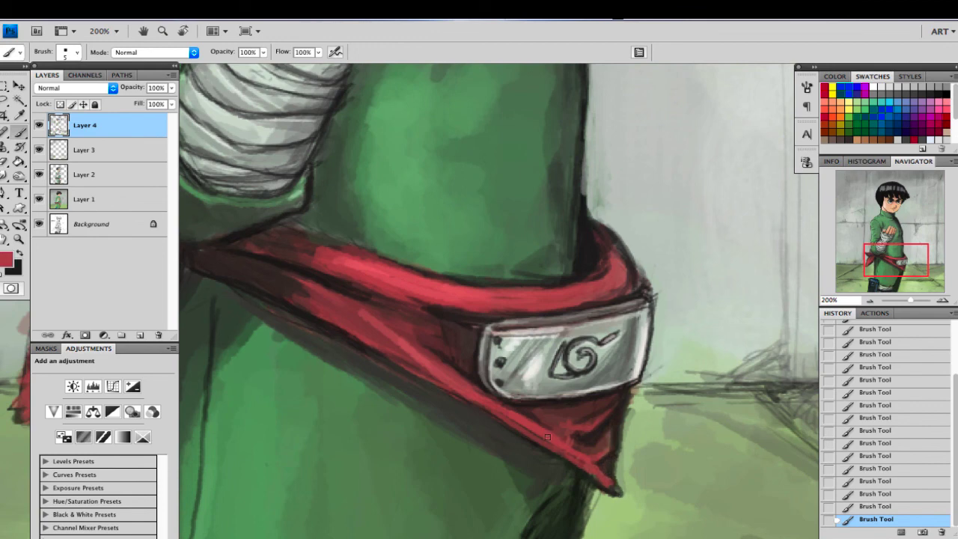
left_click_drag(515, 416, 566, 457)
Step: Undo the last stroke and rework the sash's central fold and lower edge with sampled dark tones
left_click(353, 333, "alt")
key("ctrl+z")
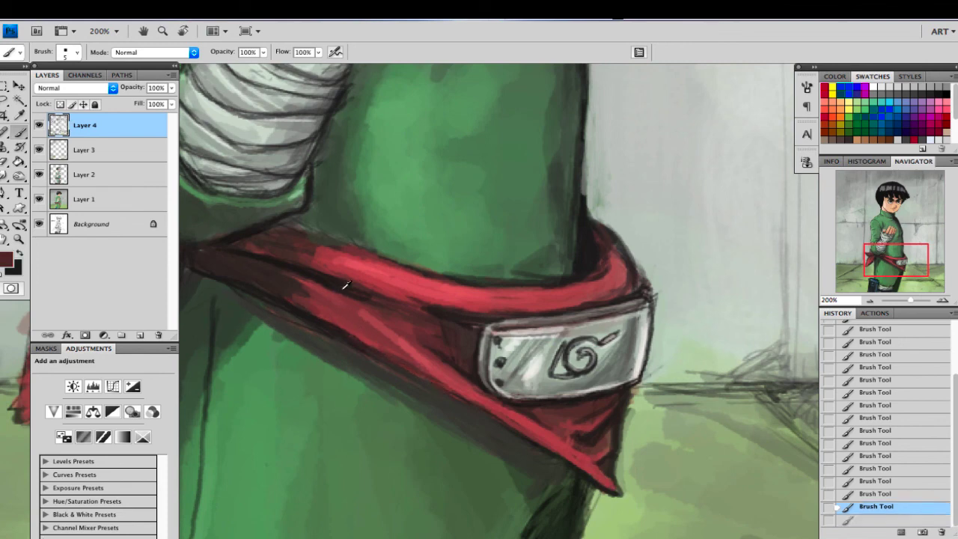
left_click(346, 284, "alt")
mouse_move(387, 297)
left_mouse_down()
mouse_move(360, 290)
mouse_move(355, 301)
mouse_move(385, 311)
left_mouse_up()
left_click_drag(343, 334, 604, 485)
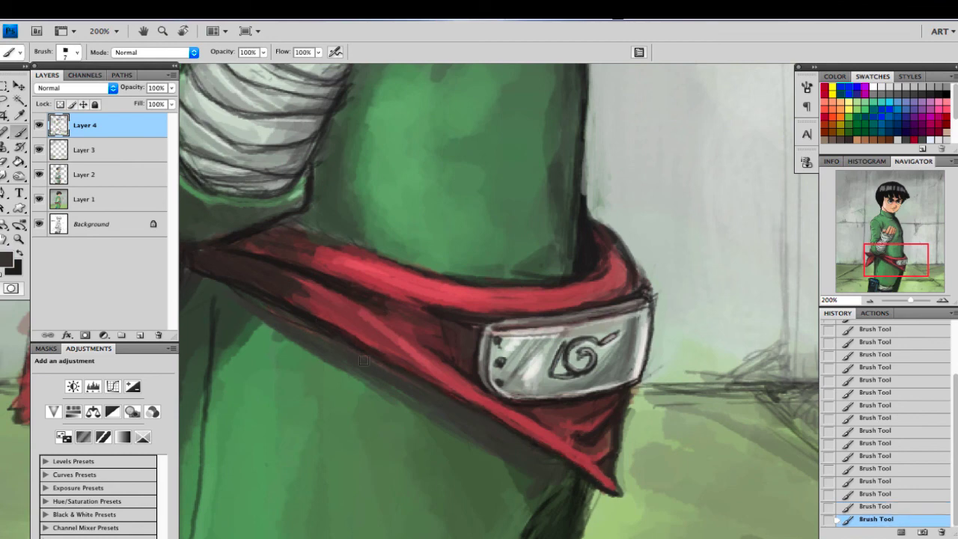
Step: Smooth the sash's cast shadow on the green suit with dark grey-green, varying the brush size down to 6
key("bracketright")
key("bracketright")
key("bracketright")
key("bracketright")
key("bracketright")
key("bracketright")
key("bracketright")
key("bracketright")
key("bracketleft")
key("bracketleft")
key("bracketleft")
key("bracketleft")
key("bracketleft")
key("bracketleft")
key("bracketleft")
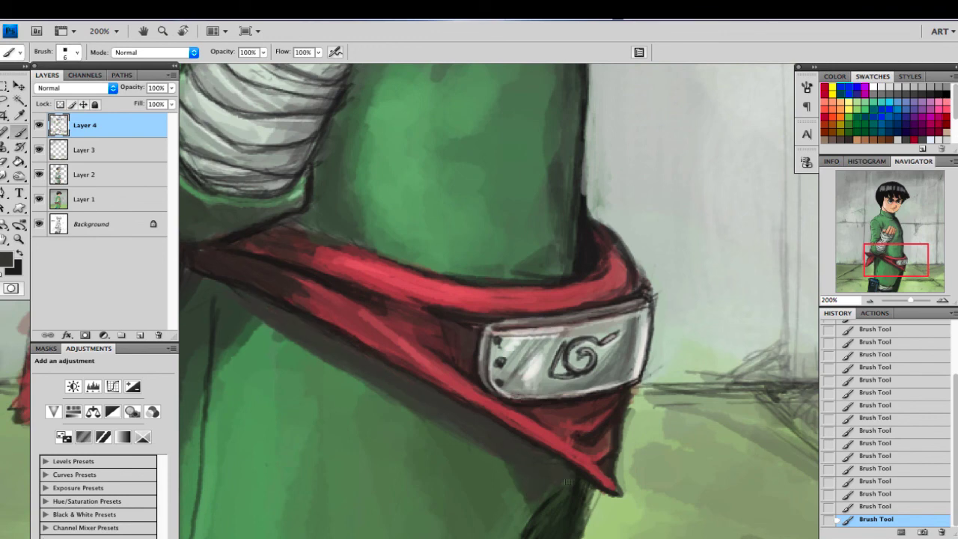
Step: Clean up the floor beside the sash tip with sampled greens, using brush size 15 near the floor joint
left_click(603, 500, "alt")
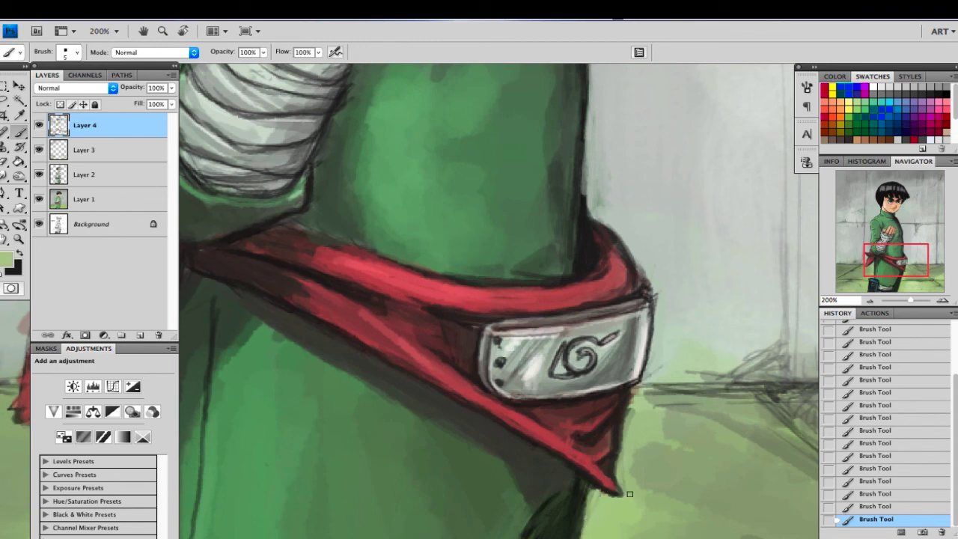
left_click(725, 405, "alt")
key("bracketright")
key("bracketright")
key("bracketright")
key("bracketright")
key("bracketright")
key("bracketright")
left_click_drag(689, 405, 676, 404)
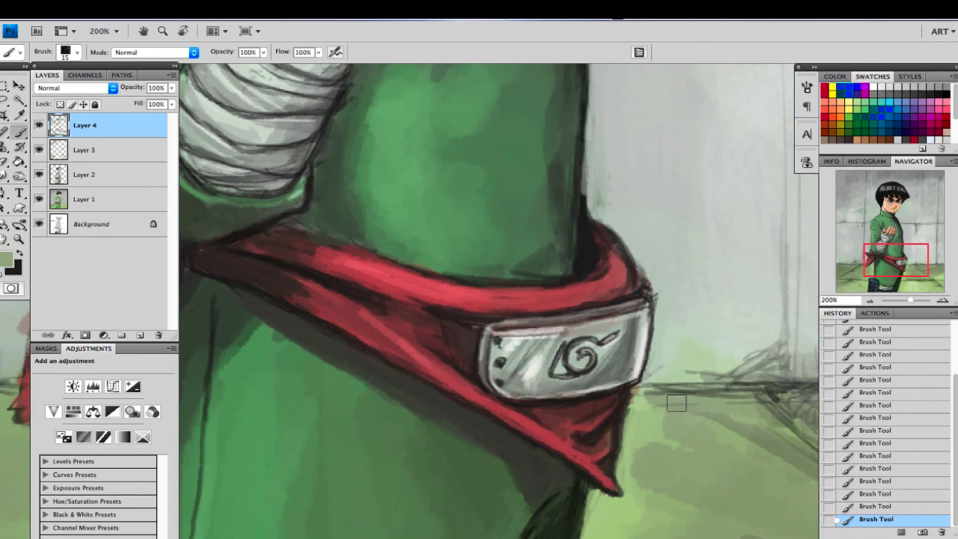
Step: Fill the sketchy shadow where the wall seam meets the floor with sampled dark grey-green at brush size 7
left_click(766, 370, "alt")
key("bracketleft")
key("bracketleft")
key("bracketleft")
mouse_move(757, 364)
left_mouse_down()
mouse_move(778, 352)
mouse_move(775, 389)
left_mouse_up()
key("bracketleft")
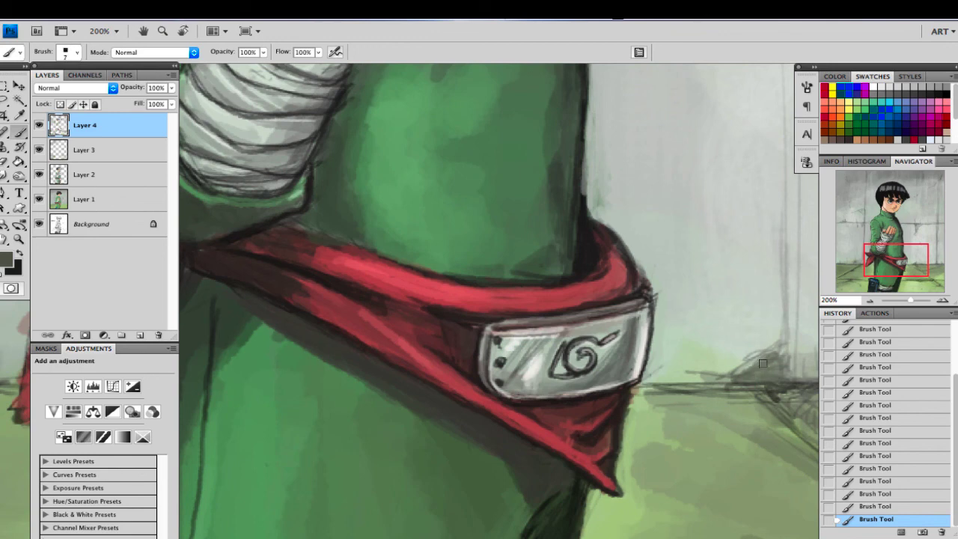
mouse_move(785, 374)
left_mouse_down()
mouse_move(784, 292)
mouse_move(785, 376)
left_mouse_up()
Step: Clean the sketch lines around the wall-base shadow with sampled pale grey-green at brush size 4
left_click(741, 358, "alt")
key("bracketleft")
key("bracketleft")
key("bracketleft")
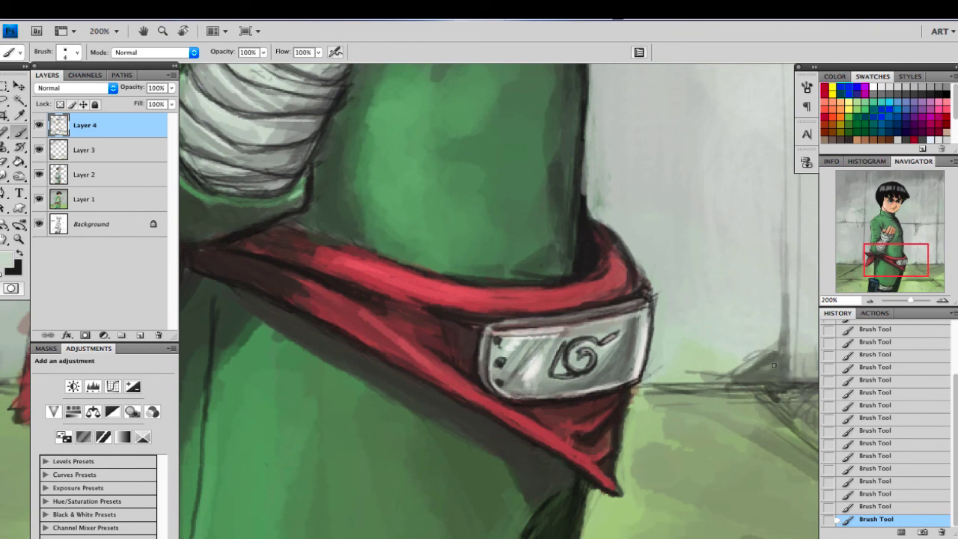
left_click_drag(771, 381, 745, 382)
left_click_drag(745, 383, 781, 373)
Step: Redraw the vertical wall seam and the floor joint beside the metal plate with sampled dark green
left_click(778, 394, "alt")
left_click_drag(787, 322, 788, 363)
left_click_drag(789, 285, 793, 381)
left_click_drag(718, 386, 647, 384)
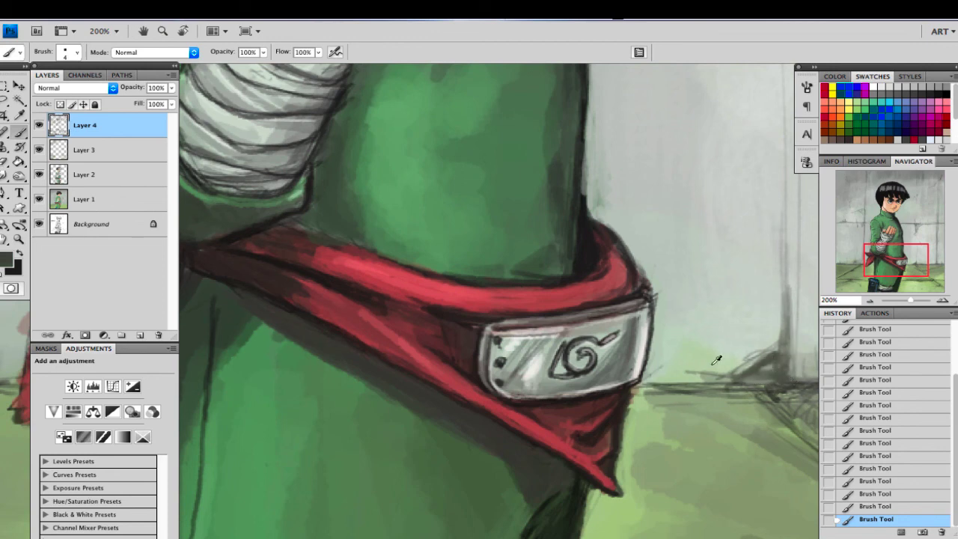
Step: Paint over the floor beside the metal plate and sash tip with sampled muted greens, enlarging the brush to size 35
left_click(716, 361, "alt")
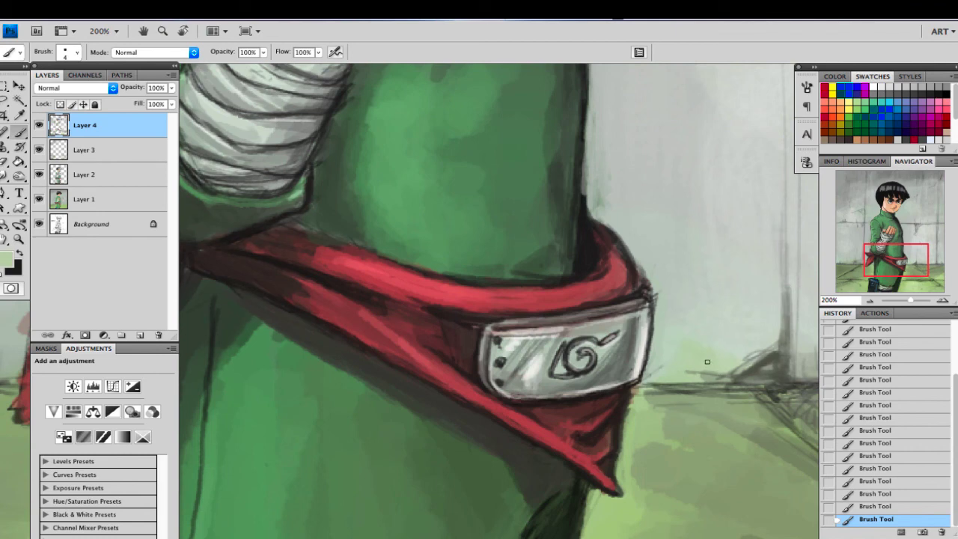
left_click(658, 398, "alt")
key("bracketright")
key("bracketright")
key("bracketright")
key("bracketright")
key("bracketright")
key("bracketright")
key("bracketright")
key("bracketright")
key("bracketright")
key("bracketright")
key("bracketright")
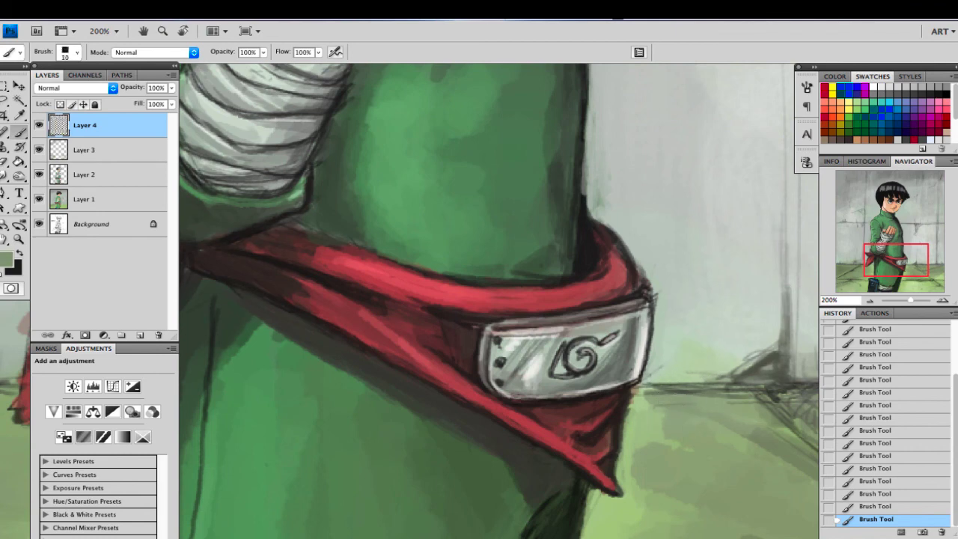
mouse_move(659, 421)
left_mouse_down()
mouse_move(719, 456)
mouse_move(720, 428)
mouse_move(758, 468)
mouse_move(748, 436)
left_mouse_up()
left_click_drag(641, 448, 640, 468)
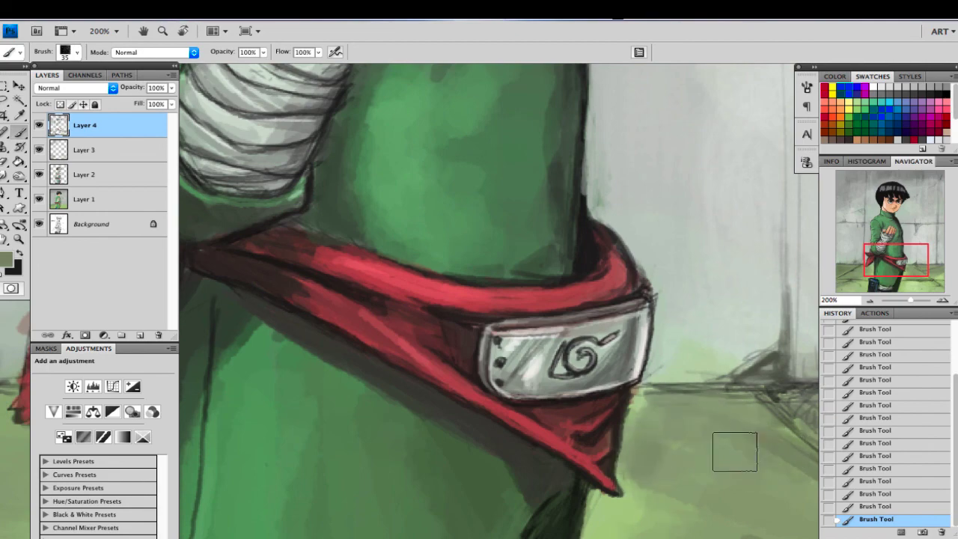
Step: Smooth the floor tiles behind the figure with sampled light green, varying the brush between sizes 9 and 70
left_click(870, 300)
left_click(870, 300)
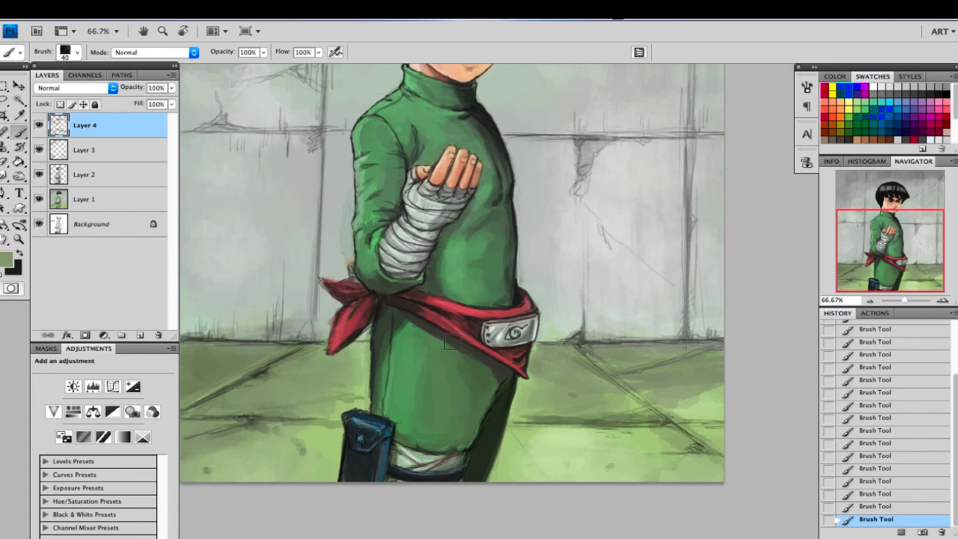
key("bracketright")
key("bracketright")
key("bracketright")
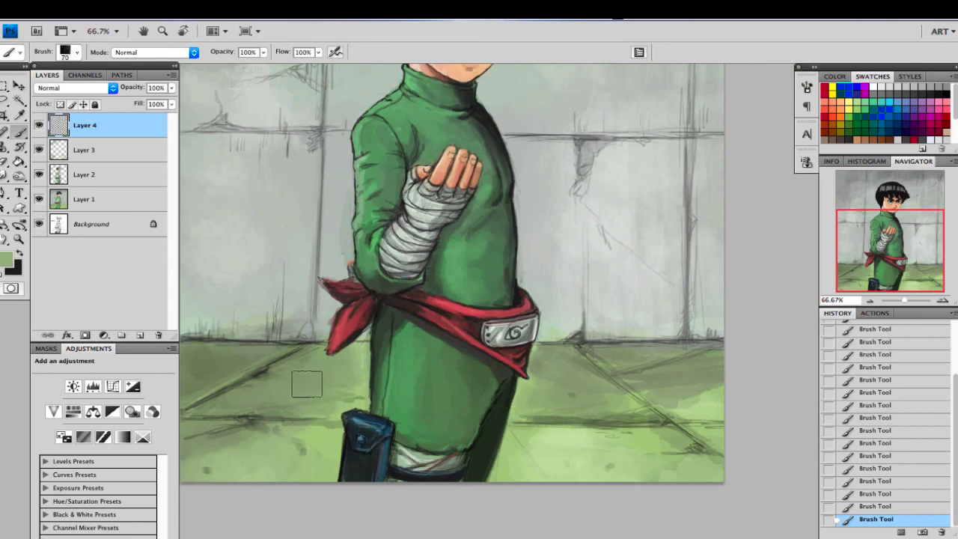
key("bracketleft")
key("bracketleft")
key("bracketleft")
key("bracketleft")
key("bracketleft")
key("bracketleft")
key("bracketleft")
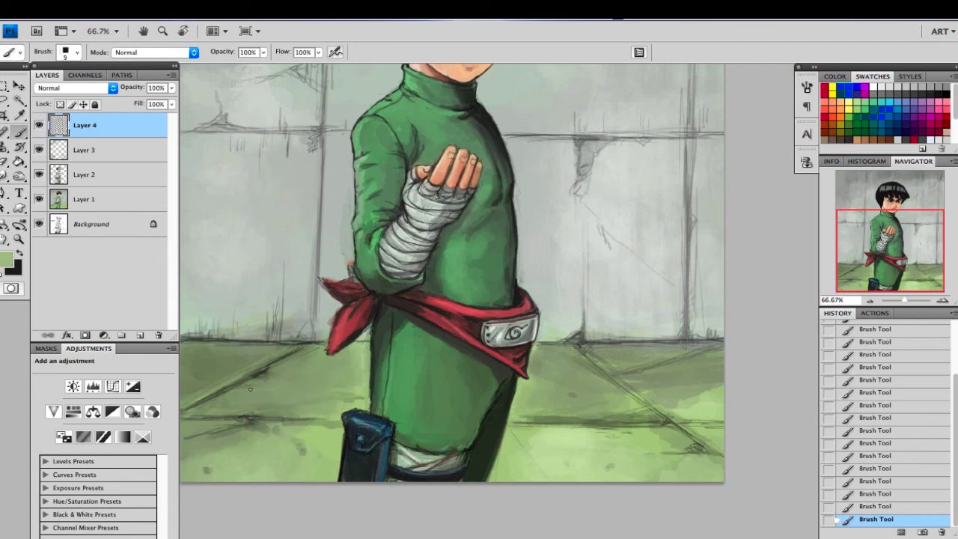
key("bracketright")
key("bracketright")
key("bracketright")
key("bracketright")
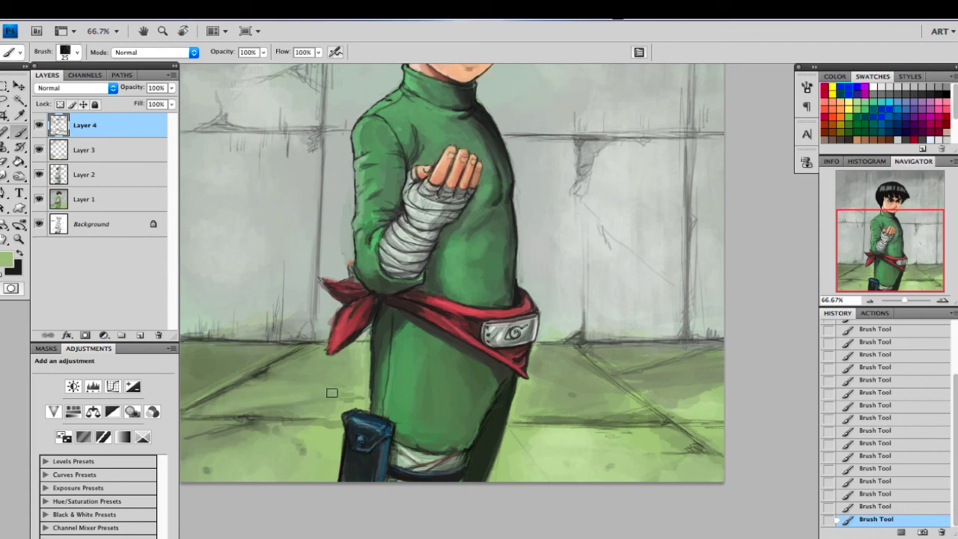
Step: Redraw the horizontal floor tile joints on both sides of the legs with sampled dark green at brush size 5
left_click(279, 372, "alt")
key("bracketleft")
key("bracketleft")
key("bracketleft")
key("bracketleft")
key("bracketleft")
key("bracketleft")
key("bracketleft")
key("bracketleft")
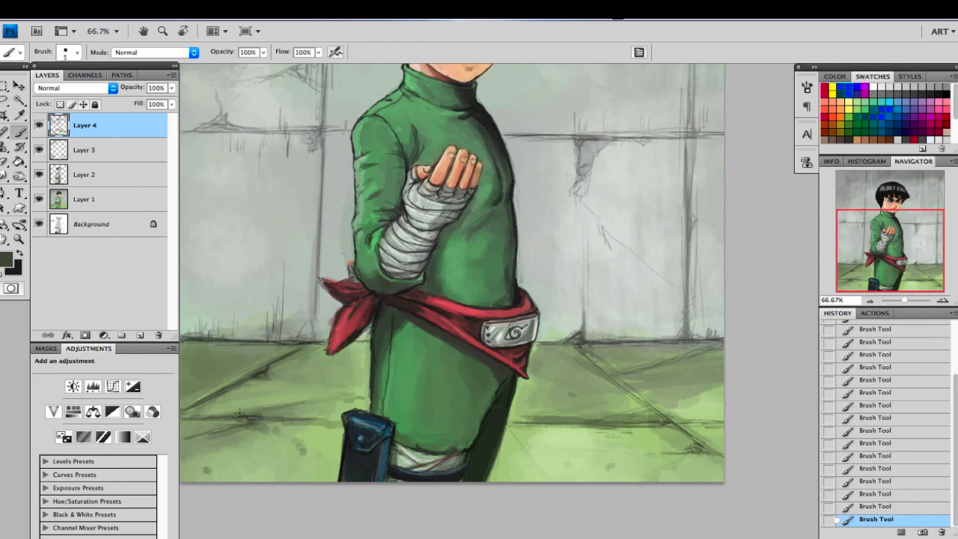
left_click_drag(239, 414, 346, 398)
mouse_move(553, 421)
left_mouse_down()
mouse_move(654, 420)
mouse_move(532, 428)
left_mouse_up()
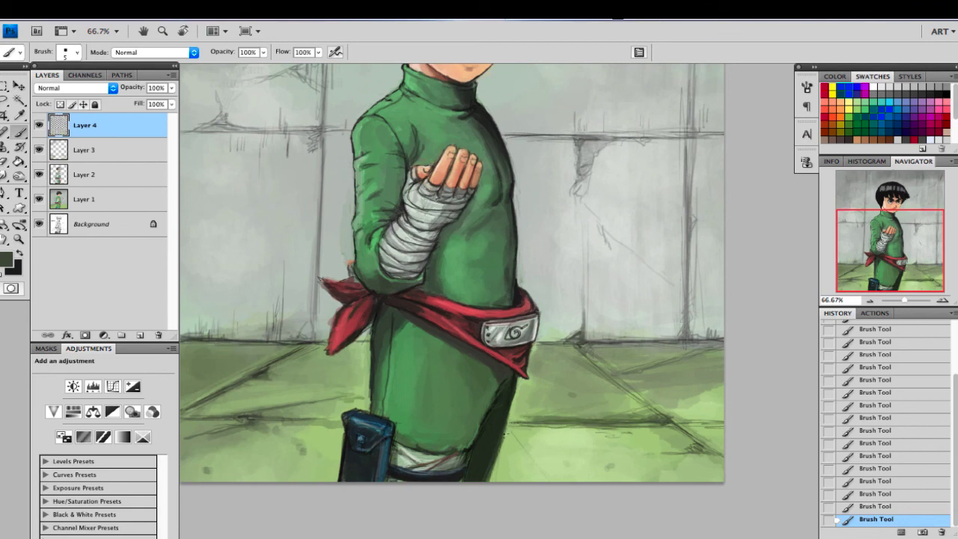
Step: Touch up the thigh pouch with sampled dark blue-green and blue tones at brush size 9
left_click(394, 418, "alt")
key("bracketright")
key("bracketright")
key("bracketright")
key("bracketright")
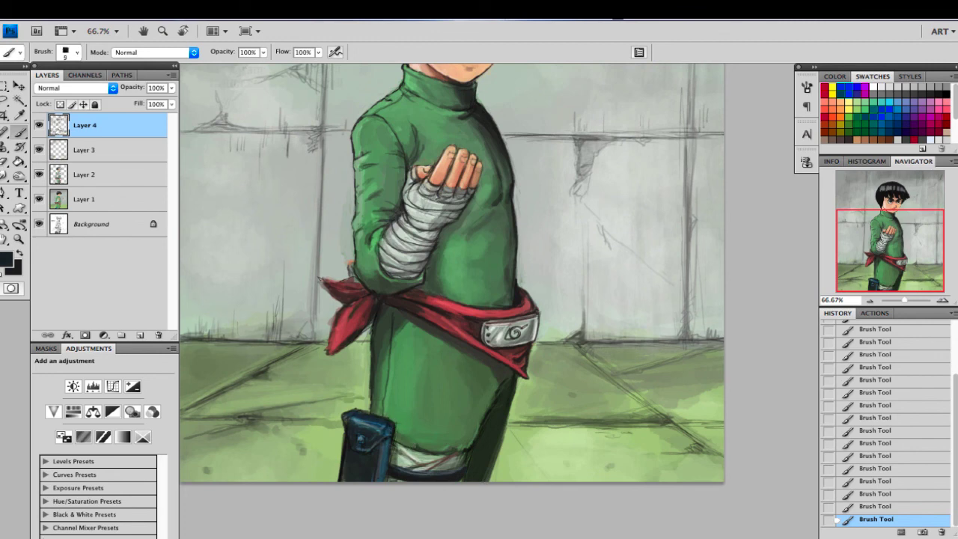
left_click(390, 450, "alt")
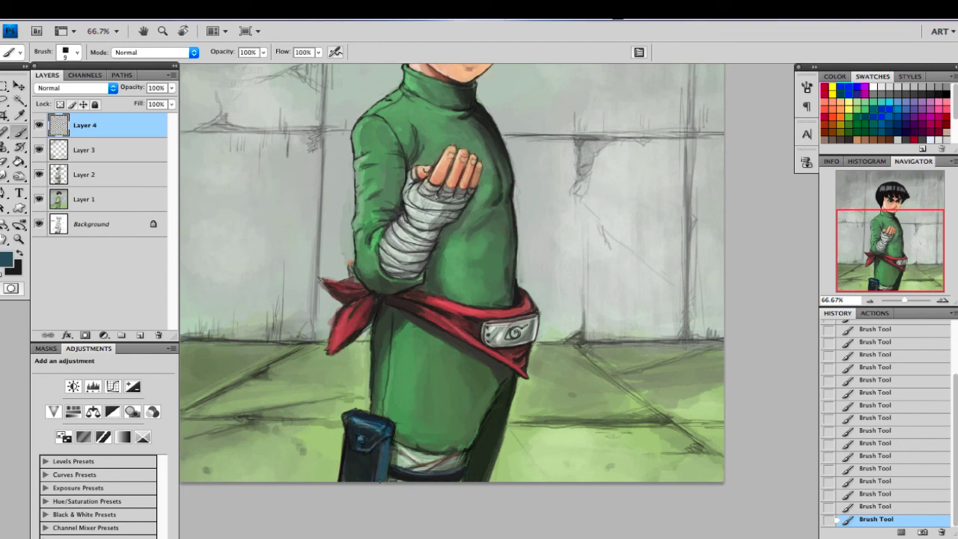
Step: Undo the last four strokes and repaint the pouch's side edge with colors sampled from the pouch
key("alt+super+z")
key("alt+super+z")
key("alt+super+z")
key("alt+super+z")
left_click_drag(386, 449, 383, 458)
left_click_drag(384, 452, 382, 458)
left_click(377, 463, "alt")
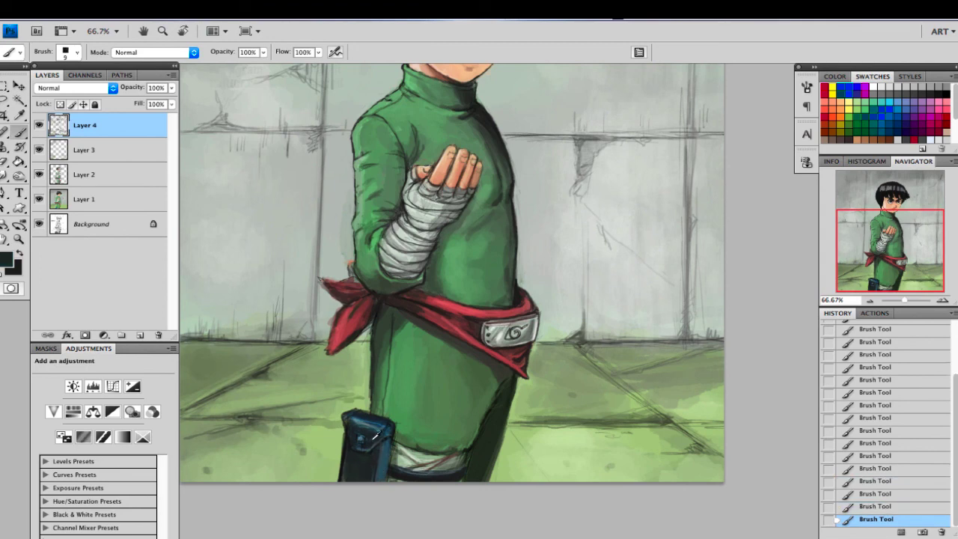
left_click(372, 438, "alt")
Step: Refine the thigh bandages under the suit leg with sampled grey-green tones at brush size 4
left_click(492, 119, "alt")
left_click(463, 457, "alt")
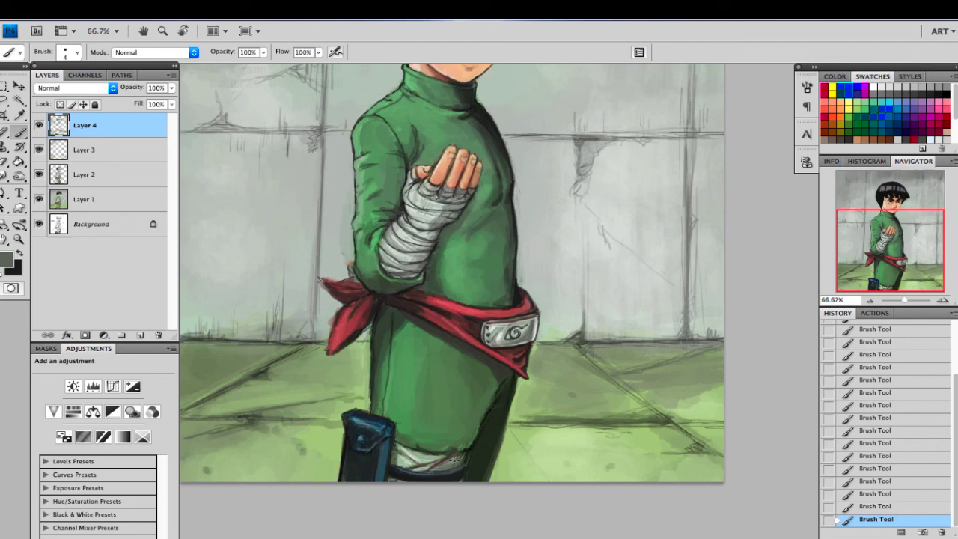
left_click(435, 453, "alt")
Step: Deepen the shadow on the rear leg below the sash with sampled near-black green, enlarging the brush from size 9 to 20
left_click(494, 408, "alt")
left_click(486, 444, "alt")
key("bracketright")
key("bracketright")
key("bracketright")
key("bracketright")
key("bracketright")
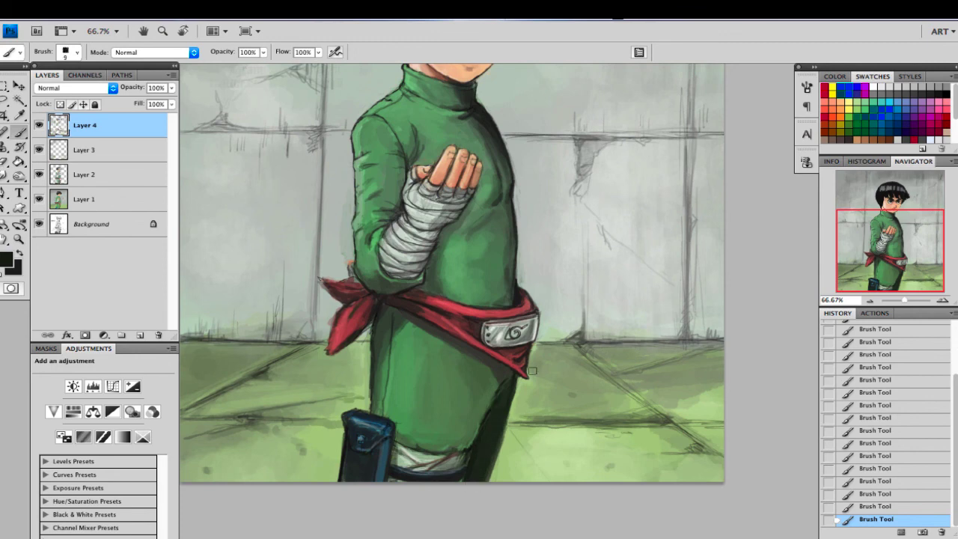
key("bracketright")
key("bracketright")
Step: Strengthen the sleeve outline near the sash knot with near-black green at brush size 4, and sample a color at the knot
left_click_drag(898, 258, 898, 220)
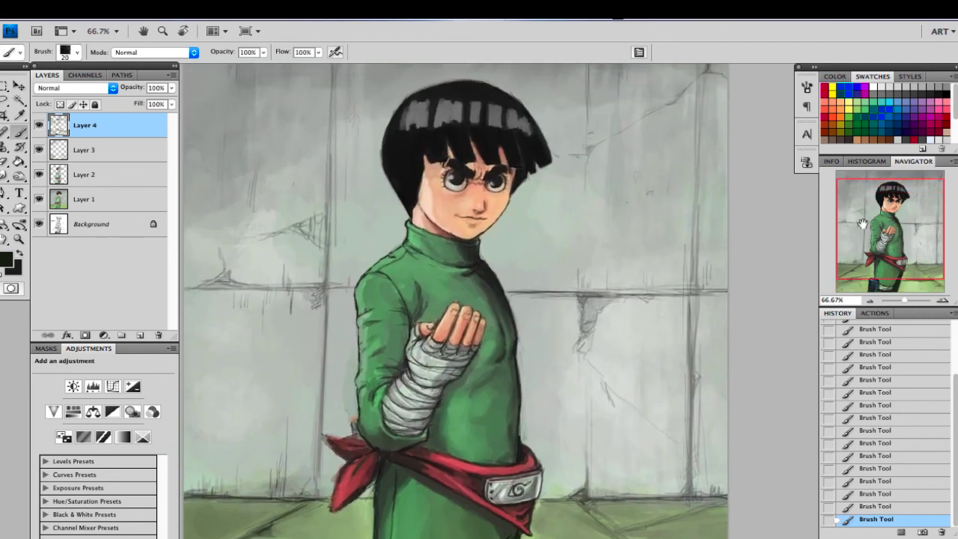
key("bracketleft")
key("bracketleft")
key("bracketleft")
key("bracketleft")
key("bracketleft")
key("bracketleft")
key("bracketleft")
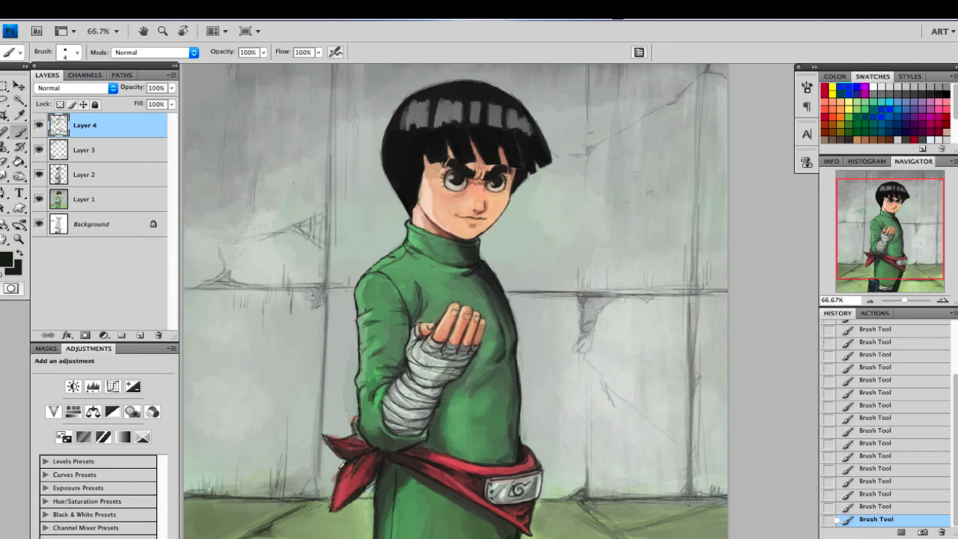
left_click(342, 465, "alt")
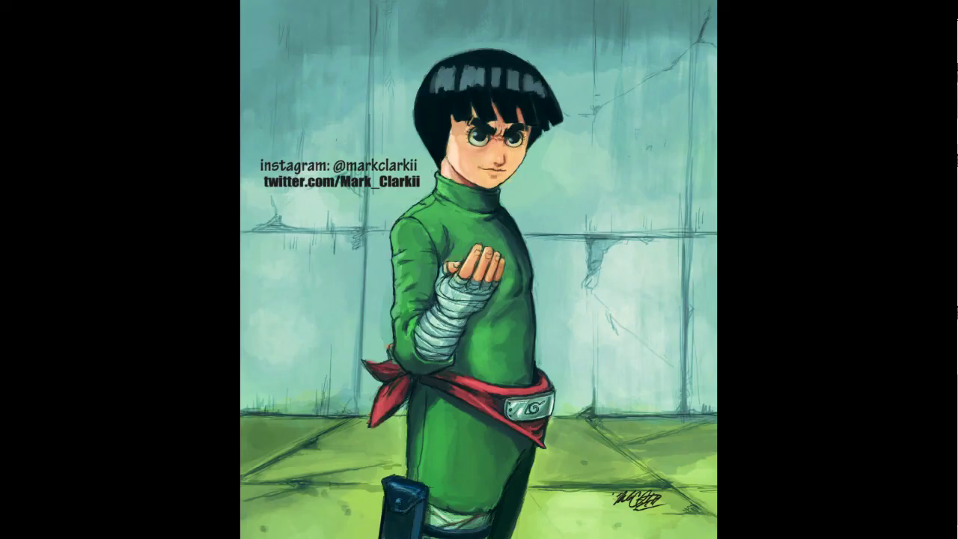